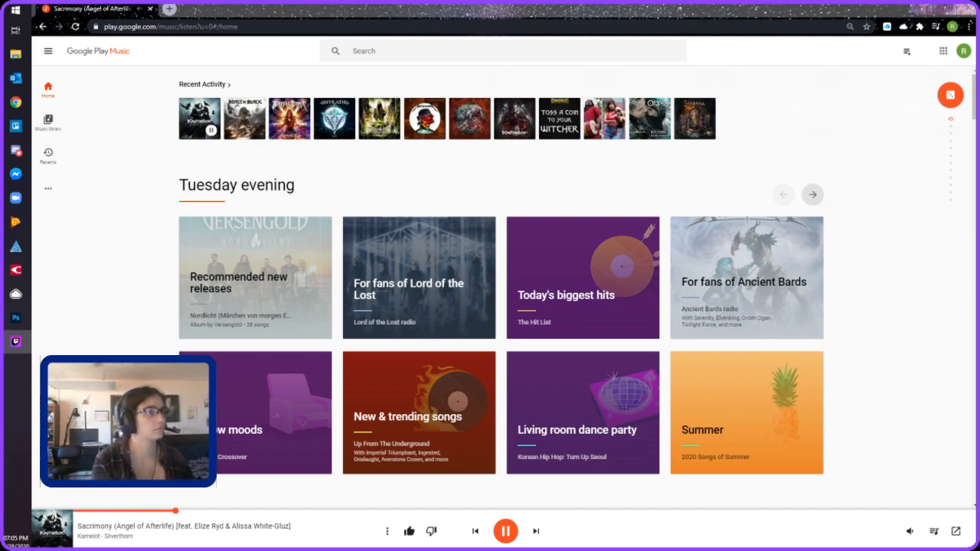
- Switch to Photoshop, ink the strap across the boot's instep plus the front edge below it, and save the document
{"action": "left_click", "coordinate": [17, 317]}
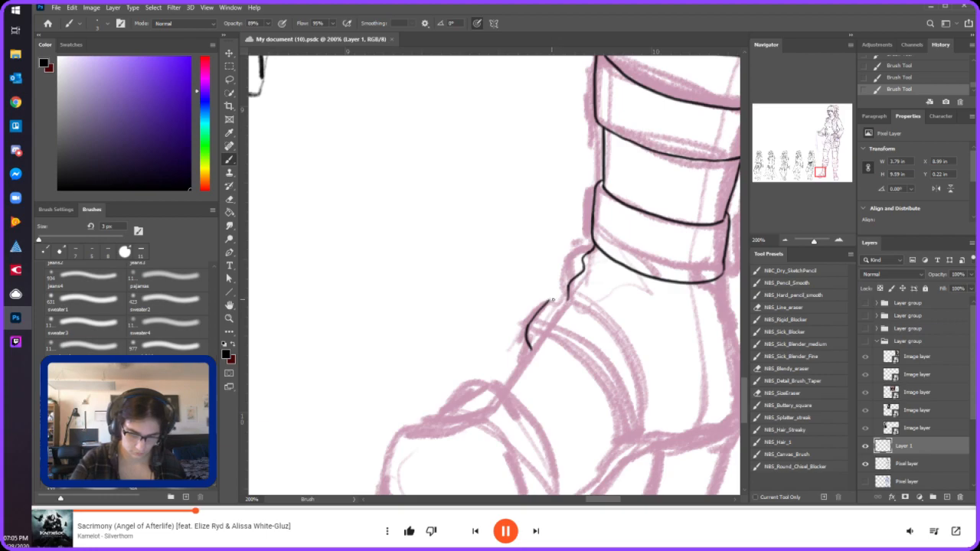
{"action": "mouse_move", "coordinate": [549, 301]}
{"action": "left_mouse_down"}
{"action": "mouse_move", "coordinate": [573, 302]}
{"action": "mouse_move", "coordinate": [606, 325]}
{"action": "mouse_move", "coordinate": [636, 372]}
{"action": "mouse_move", "coordinate": [646, 437]}
{"action": "left_mouse_up"}
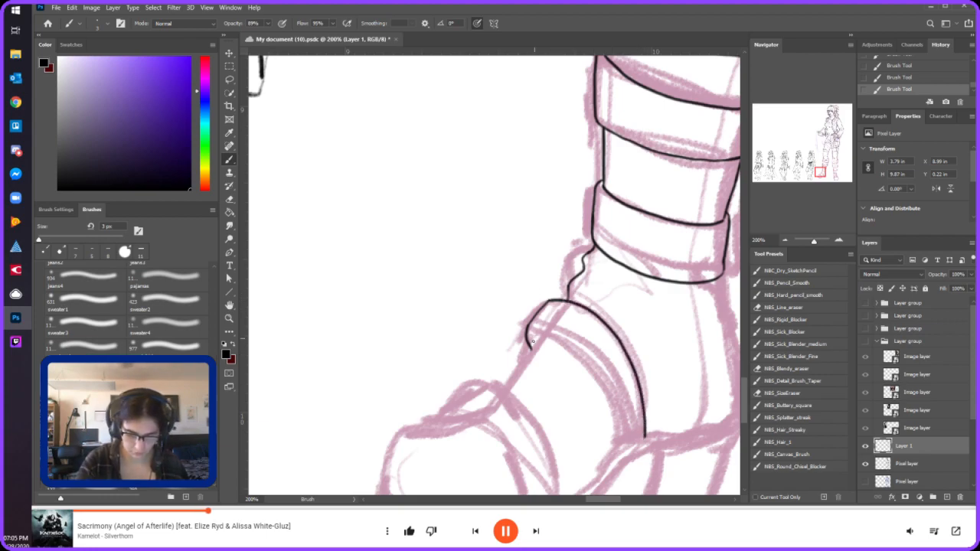
{"action": "mouse_move", "coordinate": [529, 336]}
{"action": "left_mouse_down"}
{"action": "mouse_move", "coordinate": [546, 335]}
{"action": "mouse_move", "coordinate": [568, 351]}
{"action": "mouse_move", "coordinate": [596, 385]}
{"action": "mouse_move", "coordinate": [617, 442]}
{"action": "left_mouse_up"}
{"action": "key", "text": "ctrl+s"}
{"action": "mouse_move", "coordinate": [531, 327]}
{"action": "left_mouse_down"}
{"action": "mouse_move", "coordinate": [565, 337]}
{"action": "mouse_move", "coordinate": [590, 366]}
{"action": "mouse_move", "coordinate": [619, 430]}
{"action": "left_mouse_up"}
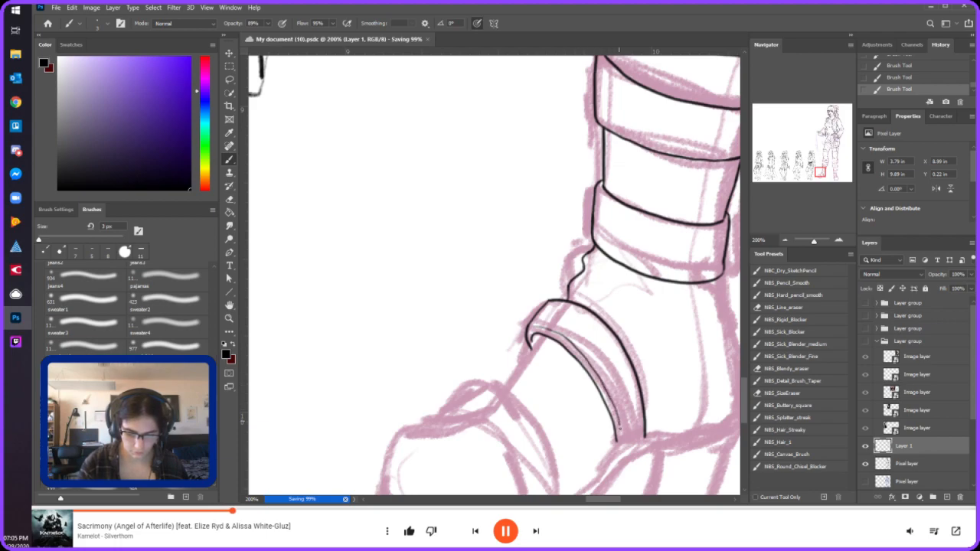
{"action": "left_click_drag", "start_coordinate": [534, 335], "coordinate": [506, 386]}
- Ink the boot's upper sole seam from the forefoot to the heel, and the back contour up to the ankle strap
{"action": "left_click_drag", "start_coordinate": [821, 172], "coordinate": [822, 176]}
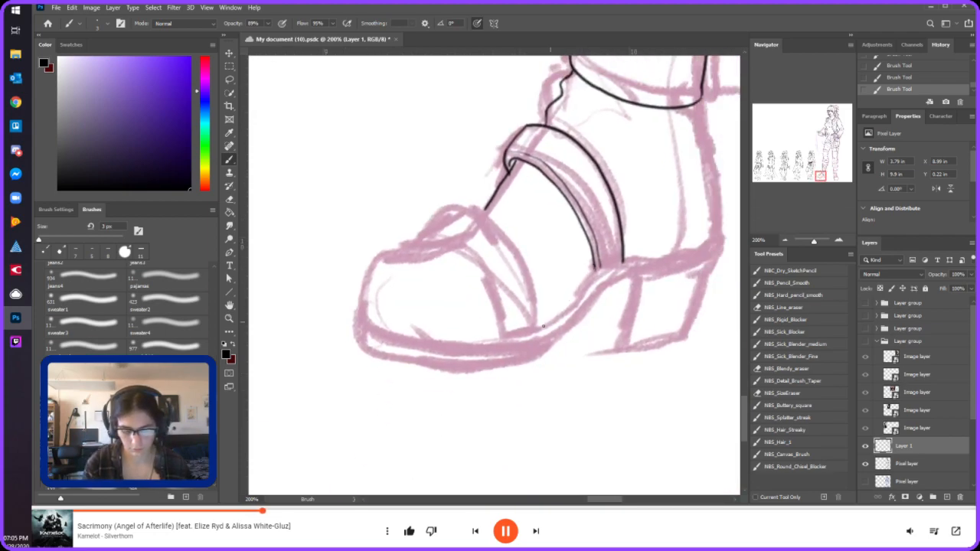
{"action": "mouse_move", "coordinate": [537, 330]}
{"action": "left_mouse_down"}
{"action": "mouse_move", "coordinate": [596, 270]}
{"action": "mouse_move", "coordinate": [706, 241]}
{"action": "left_mouse_up"}
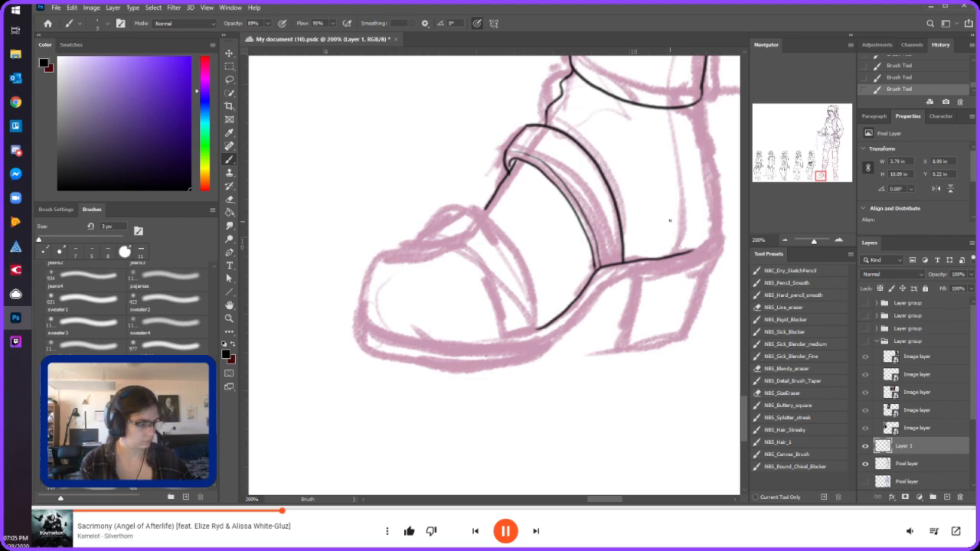
{"action": "key", "text": "ctrl+z"}
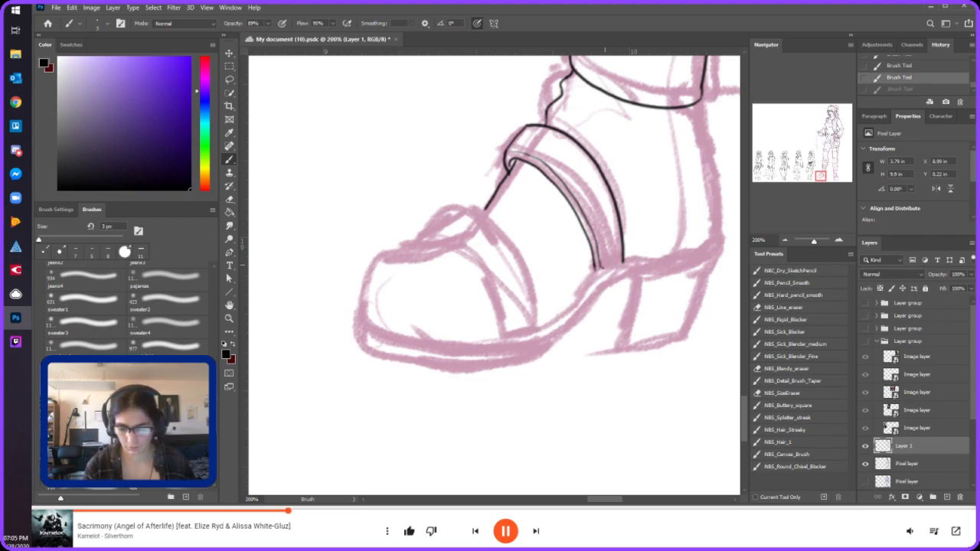
{"action": "mouse_move", "coordinate": [541, 327]}
{"action": "left_mouse_down"}
{"action": "mouse_move", "coordinate": [600, 269]}
{"action": "mouse_move", "coordinate": [699, 250]}
{"action": "mouse_move", "coordinate": [712, 239]}
{"action": "left_mouse_up"}
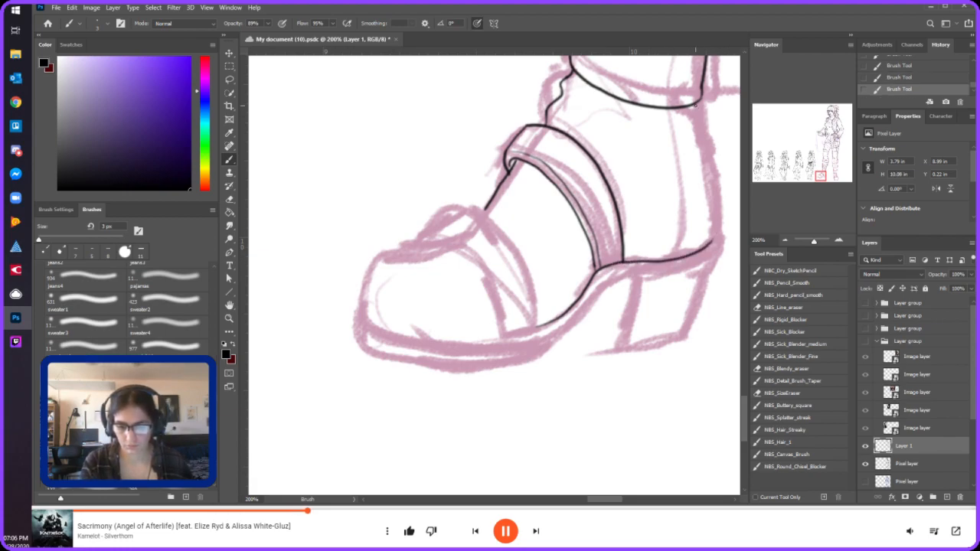
{"action": "left_click_drag", "start_coordinate": [824, 176], "coordinate": [825, 170]}
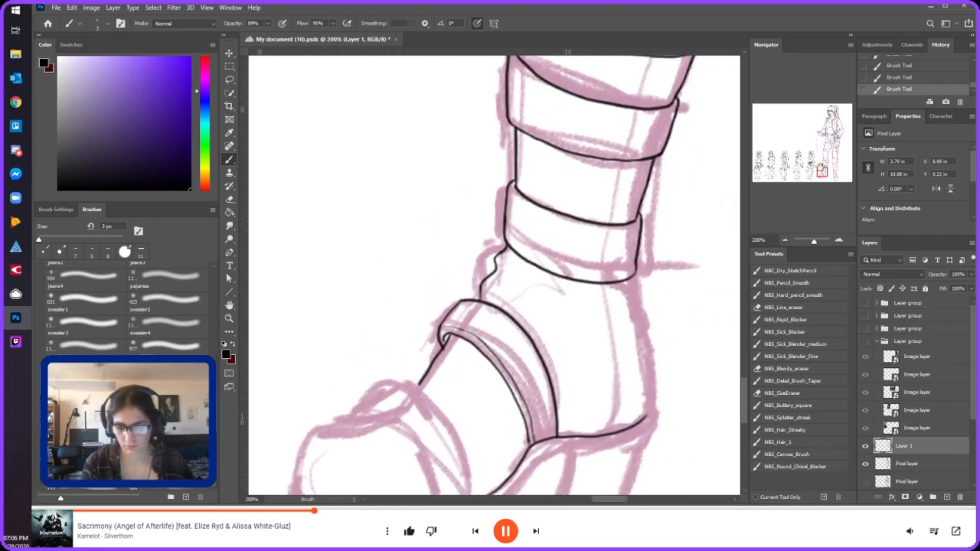
{"action": "left_click_drag", "start_coordinate": [630, 281], "coordinate": [650, 412]}
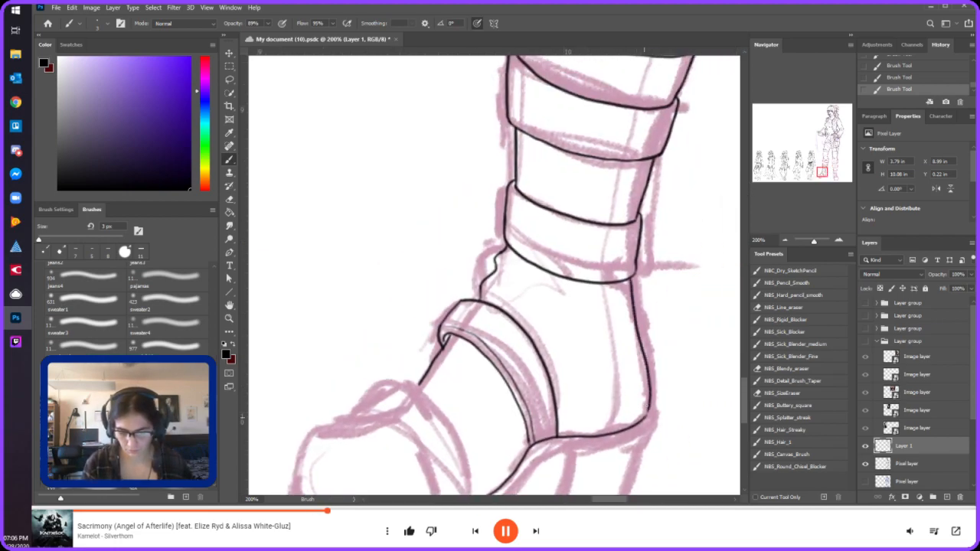
- Ink the toe strap with its double inner edge, and outline the rounded toe cap down to the front of the sole
{"action": "left_click_drag", "start_coordinate": [822, 169], "coordinate": [818, 173]}
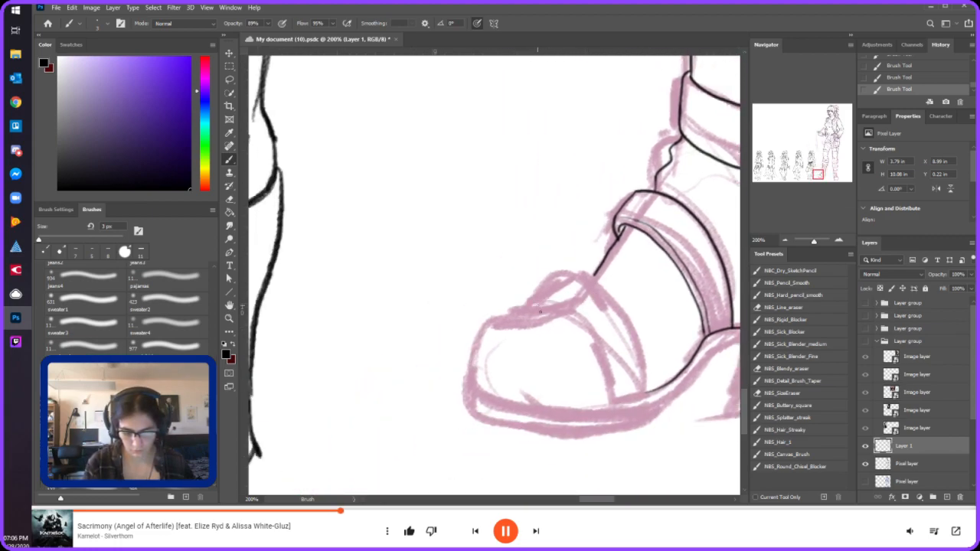
{"action": "mouse_move", "coordinate": [535, 308]}
{"action": "left_mouse_down"}
{"action": "mouse_move", "coordinate": [580, 272]}
{"action": "mouse_move", "coordinate": [604, 282]}
{"action": "mouse_move", "coordinate": [626, 315]}
{"action": "mouse_move", "coordinate": [641, 393]}
{"action": "left_mouse_up"}
{"action": "key", "text": "ctrl+z"}
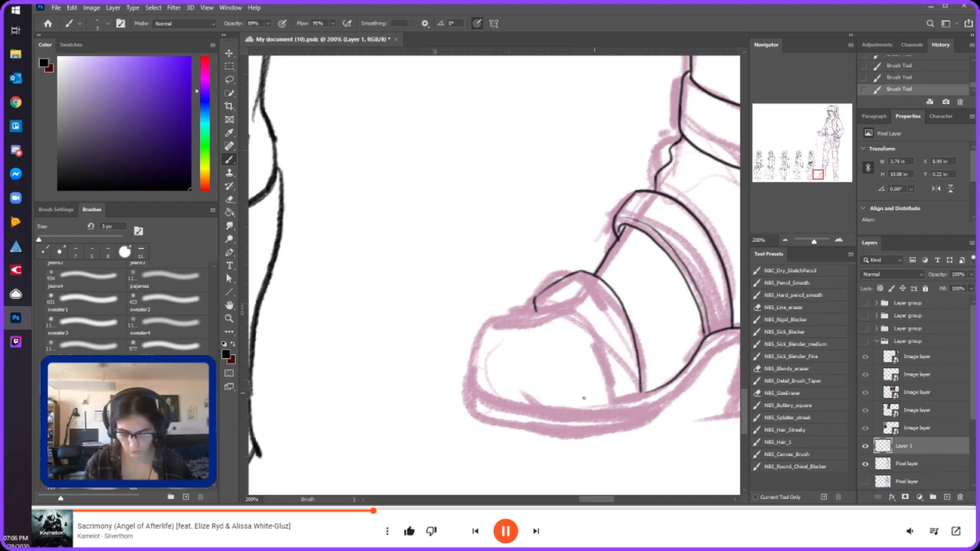
{"action": "left_click_drag", "start_coordinate": [565, 409], "coordinate": [646, 392]}
{"action": "mouse_move", "coordinate": [539, 303]}
{"action": "left_mouse_down"}
{"action": "mouse_move", "coordinate": [571, 312]}
{"action": "mouse_move", "coordinate": [591, 343]}
{"action": "mouse_move", "coordinate": [601, 406]}
{"action": "left_mouse_up"}
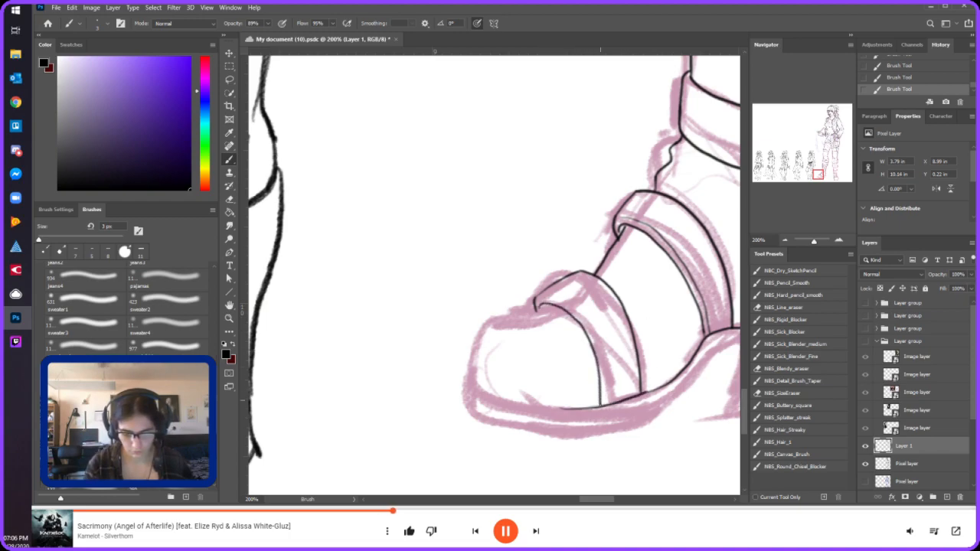
{"action": "mouse_move", "coordinate": [539, 297]}
{"action": "left_mouse_down"}
{"action": "mouse_move", "coordinate": [583, 310]}
{"action": "mouse_move", "coordinate": [555, 299]}
{"action": "mouse_move", "coordinate": [585, 321]}
{"action": "mouse_move", "coordinate": [603, 407]}
{"action": "left_mouse_up"}
{"action": "key", "text": "ctrl+z"}
{"action": "mouse_move", "coordinate": [553, 308]}
{"action": "left_mouse_down"}
{"action": "mouse_move", "coordinate": [494, 318]}
{"action": "mouse_move", "coordinate": [473, 341]}
{"action": "mouse_move", "coordinate": [470, 366]}
{"action": "mouse_move", "coordinate": [485, 392]}
{"action": "mouse_move", "coordinate": [564, 411]}
{"action": "left_mouse_up"}
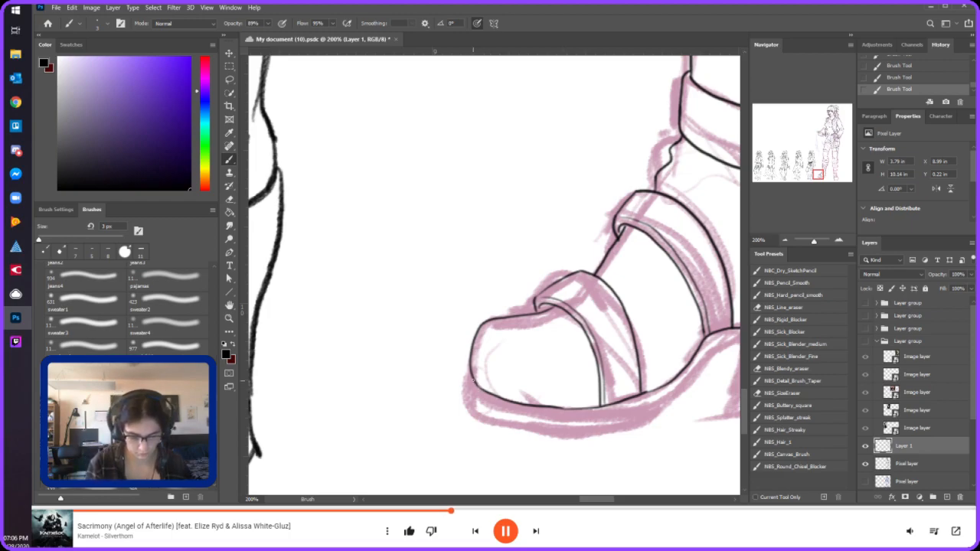
{"action": "left_click_drag", "start_coordinate": [473, 379], "coordinate": [468, 411]}
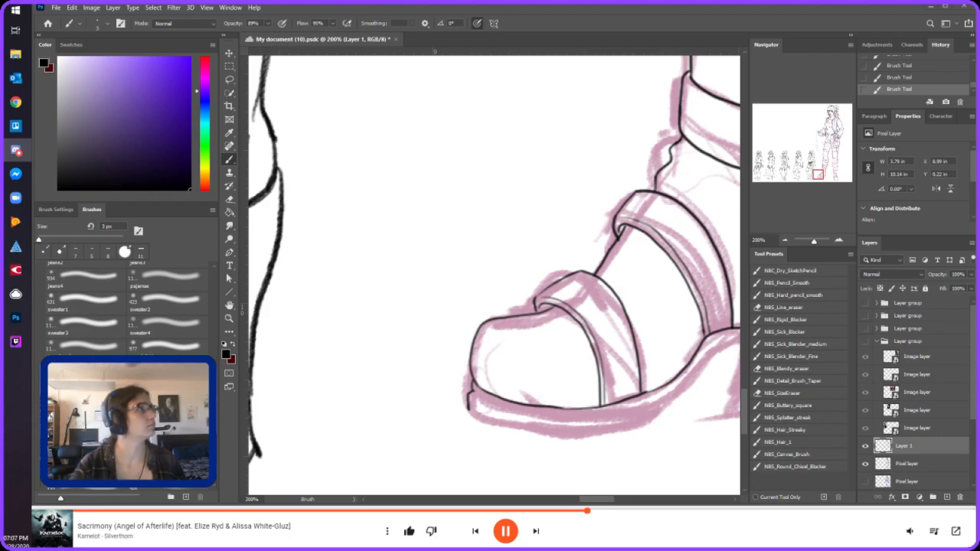
{"action": "key", "text": "super+d"}
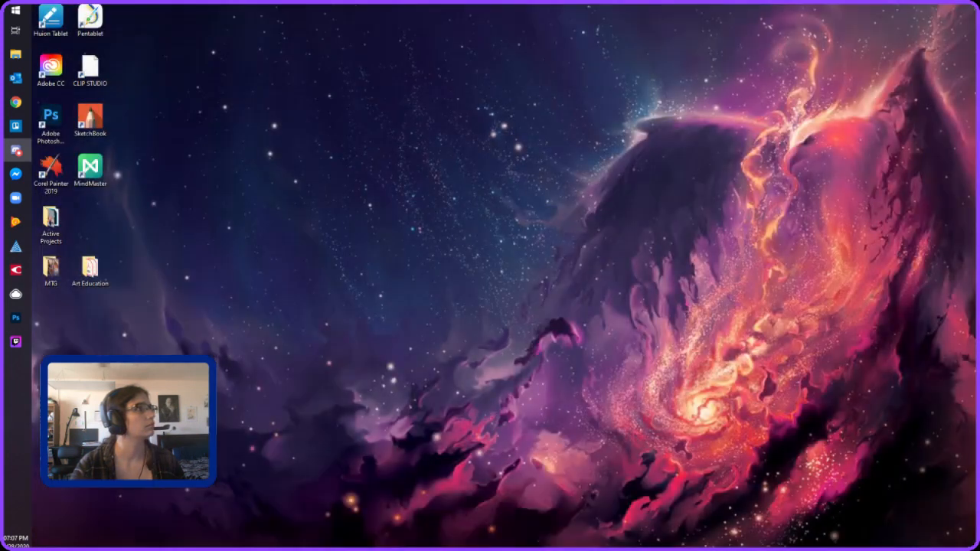
{"action": "key", "text": "super+d"}
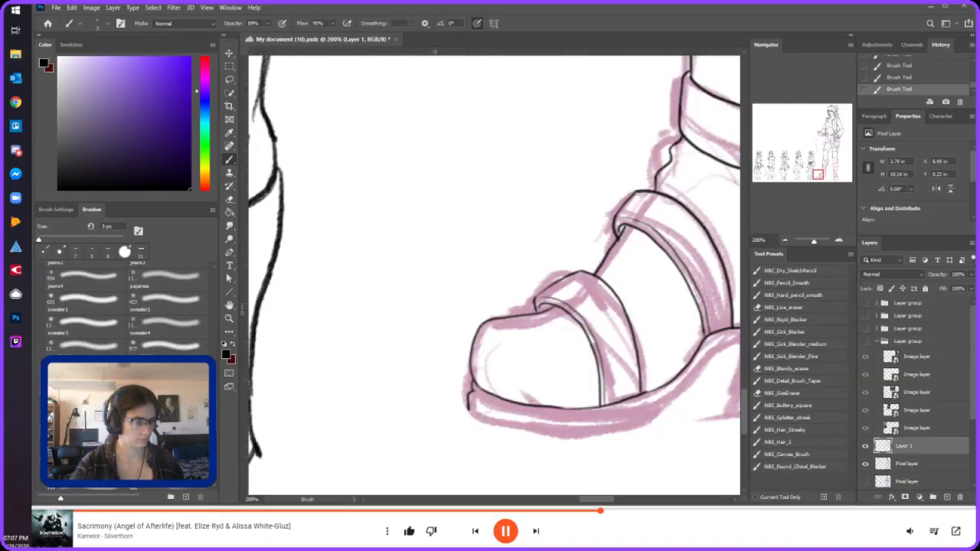
{"action": "left_click", "coordinate": [475, 8]}
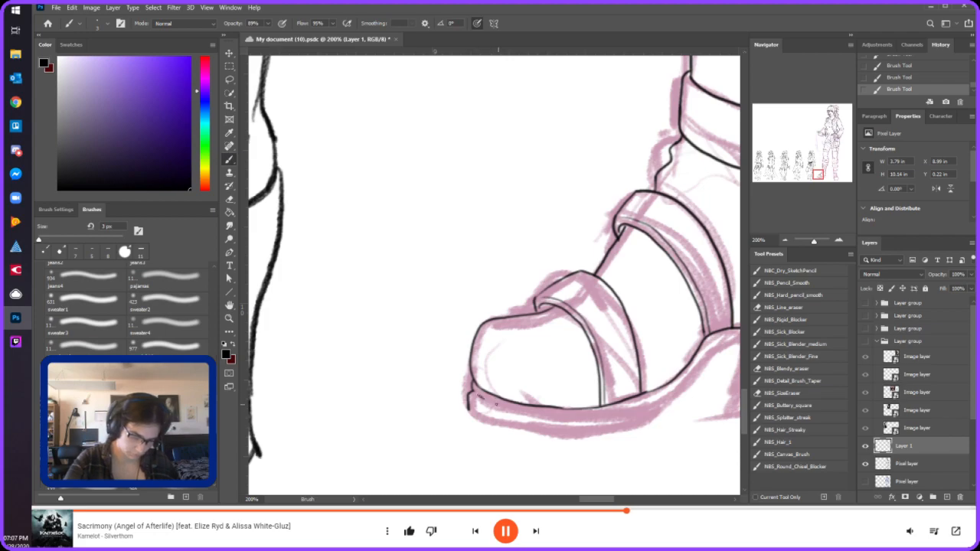
- Draw a dashed stitching line along the upper edge of the sole from the toe to the arch
{"action": "mouse_move", "coordinate": [491, 403]}
{"action": "left_mouse_down"}
{"action": "mouse_move", "coordinate": [568, 419]}
{"action": "mouse_move", "coordinate": [621, 410]}
{"action": "mouse_move", "coordinate": [685, 380]}
{"action": "mouse_move", "coordinate": [706, 351]}
{"action": "left_mouse_up"}
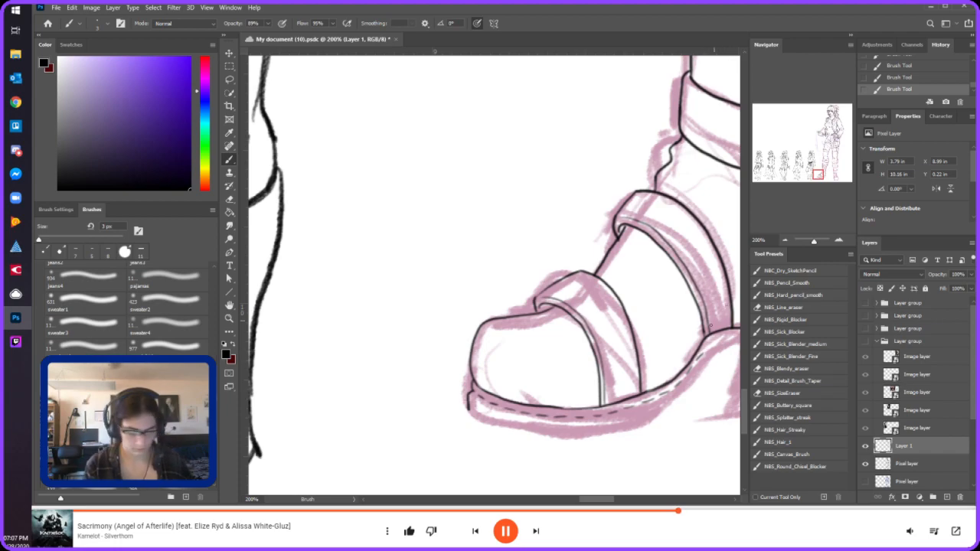
{"action": "key", "text": "ctrl+z"}
{"action": "key", "text": "ctrl+z"}
{"action": "left_click_drag", "start_coordinate": [688, 375], "coordinate": [700, 357]}
- Continue the dashed stitching to the back of the boot, and ink the heel block and the arch lines beside it
{"action": "left_click_drag", "start_coordinate": [819, 175], "coordinate": [823, 176]}
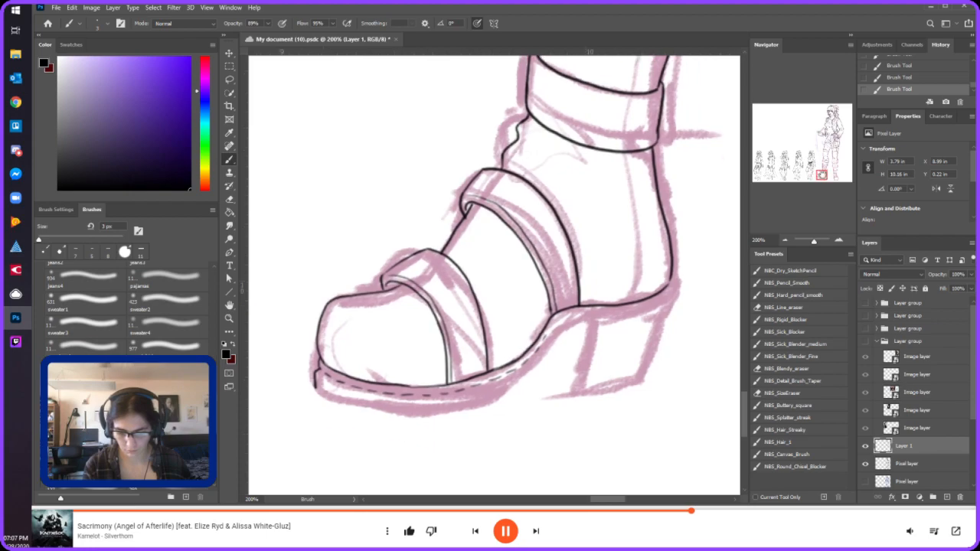
{"action": "mouse_move", "coordinate": [550, 328]}
{"action": "left_mouse_down"}
{"action": "mouse_move", "coordinate": [572, 312]}
{"action": "mouse_move", "coordinate": [651, 305]}
{"action": "mouse_move", "coordinate": [673, 280]}
{"action": "mouse_move", "coordinate": [641, 383]}
{"action": "left_mouse_up"}
{"action": "left_click_drag", "start_coordinate": [588, 320], "coordinate": [534, 362]}
{"action": "key", "text": "ctrl+z"}
{"action": "left_click_drag", "start_coordinate": [588, 322], "coordinate": [506, 399]}
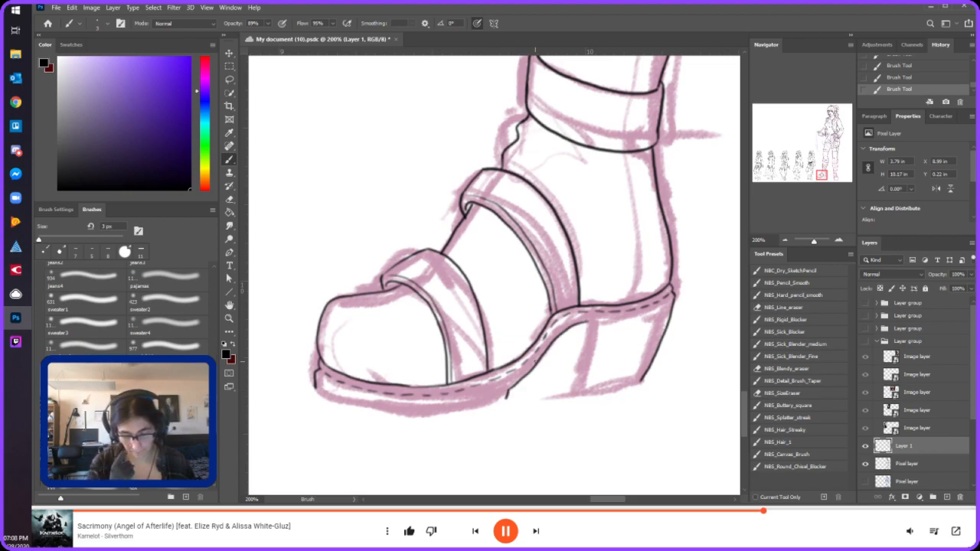
{"action": "mouse_move", "coordinate": [588, 322]}
{"action": "left_mouse_down"}
{"action": "mouse_move", "coordinate": [569, 394]}
{"action": "mouse_move", "coordinate": [637, 385]}
{"action": "left_mouse_up"}
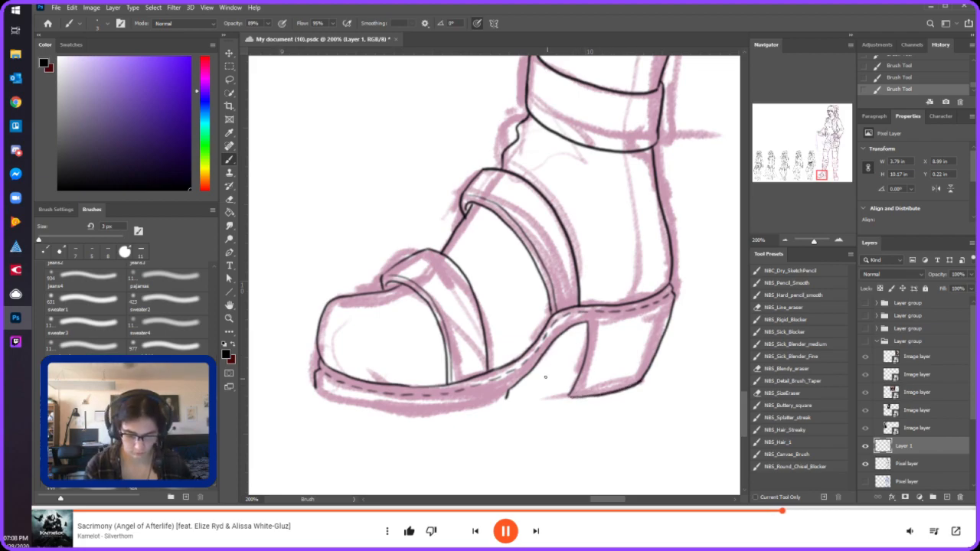
{"action": "mouse_move", "coordinate": [531, 373]}
{"action": "left_mouse_down"}
{"action": "mouse_move", "coordinate": [568, 393]}
{"action": "mouse_move", "coordinate": [547, 382]}
{"action": "mouse_move", "coordinate": [566, 391]}
{"action": "mouse_move", "coordinate": [548, 344]}
{"action": "left_mouse_up"}
{"action": "key", "text": "ctrl+z"}
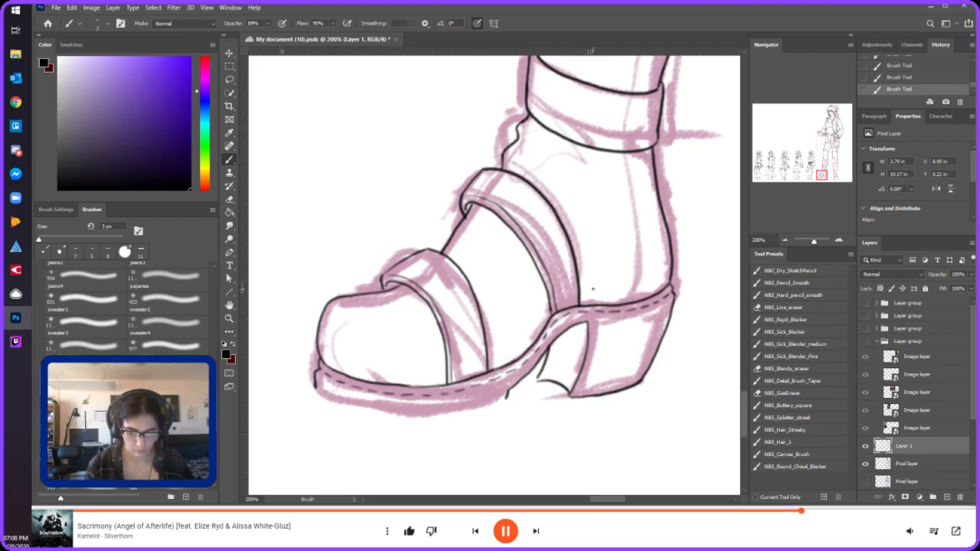
- Ink the bottom edge of the sole from the toe, adding small tread notches under the forefoot
{"action": "mouse_move", "coordinate": [314, 387]}
{"action": "left_mouse_down"}
{"action": "mouse_move", "coordinate": [348, 406]}
{"action": "mouse_move", "coordinate": [435, 415]}
{"action": "left_mouse_up"}
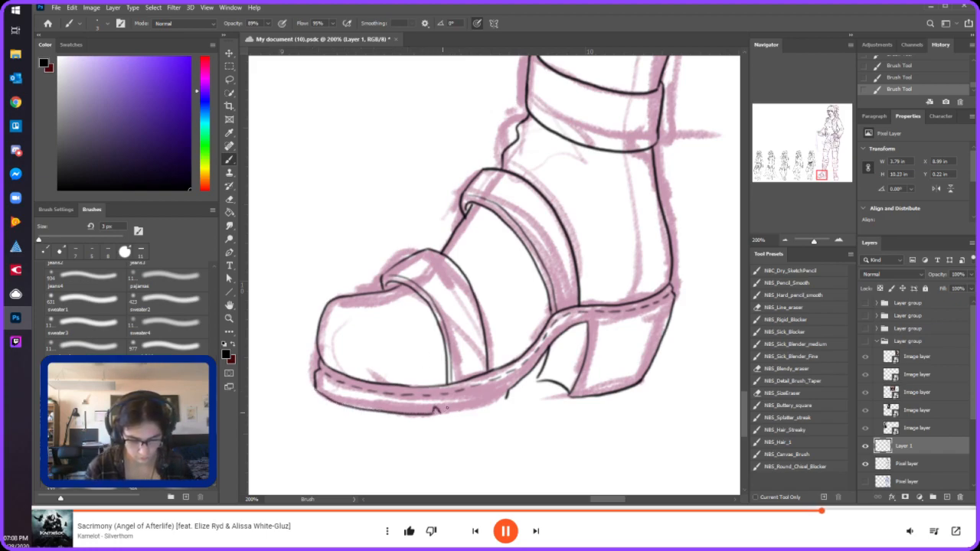
{"action": "left_click_drag", "start_coordinate": [442, 414], "coordinate": [489, 404]}
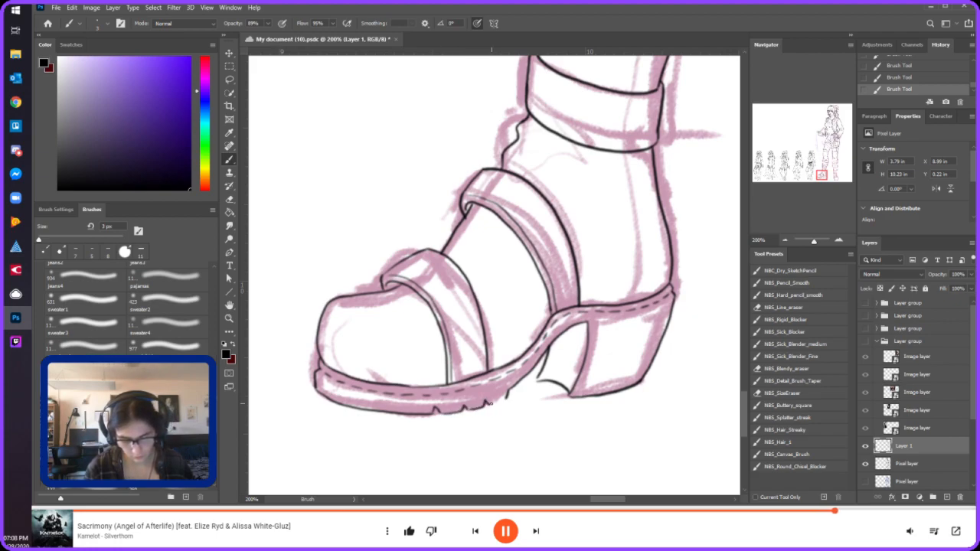
{"action": "key", "text": "ctrl+z"}
{"action": "left_click_drag", "start_coordinate": [500, 403], "coordinate": [506, 399]}
{"action": "key", "text": "ctrl+z"}
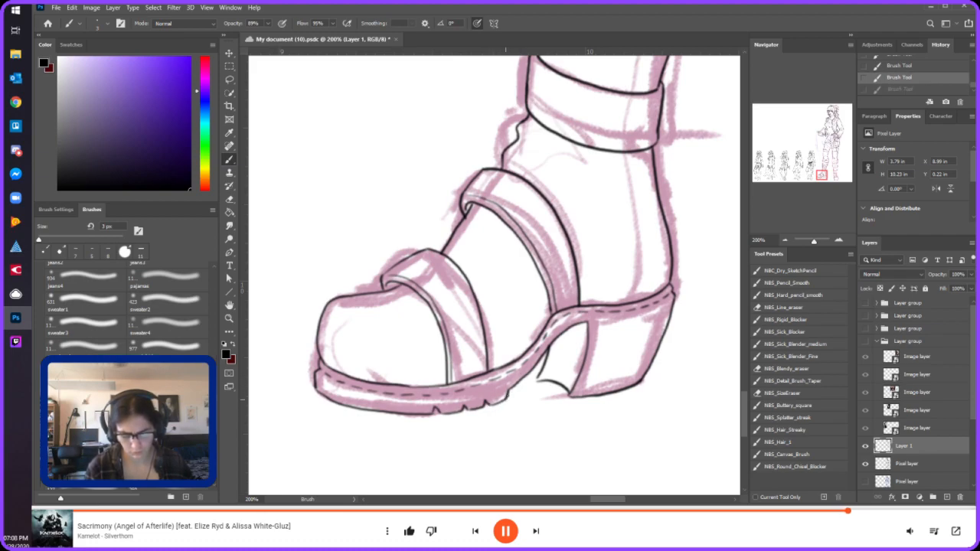
- Ink the curved top opening of the other boot below the knee, and clean up its outer corner with the Eraser
{"action": "left_click_drag", "start_coordinate": [822, 176], "coordinate": [833, 163]}
{"action": "mouse_move", "coordinate": [458, 150]}
{"action": "left_mouse_down"}
{"action": "mouse_move", "coordinate": [510, 205]}
{"action": "mouse_move", "coordinate": [571, 220]}
{"action": "mouse_move", "coordinate": [630, 201]}
{"action": "mouse_move", "coordinate": [662, 161]}
{"action": "left_mouse_up"}
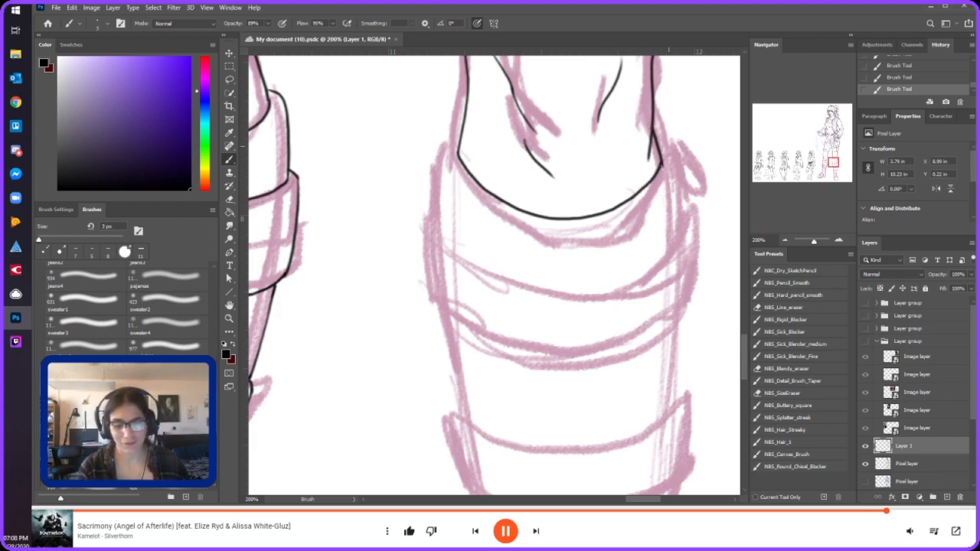
{"action": "key", "text": "e"}
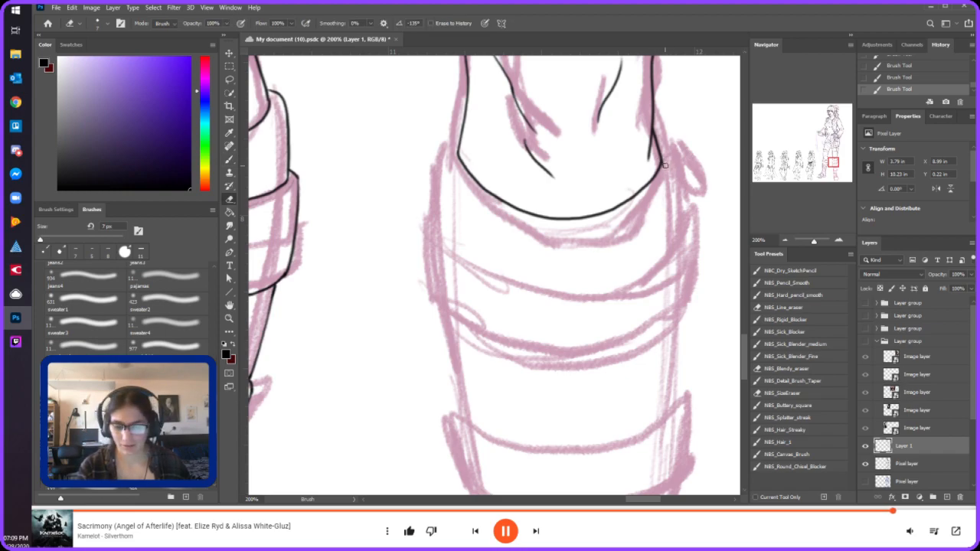
{"action": "left_click_drag", "start_coordinate": [665, 165], "coordinate": [662, 154]}
{"action": "key", "text": "ctrl+z"}
{"action": "key", "text": "b"}
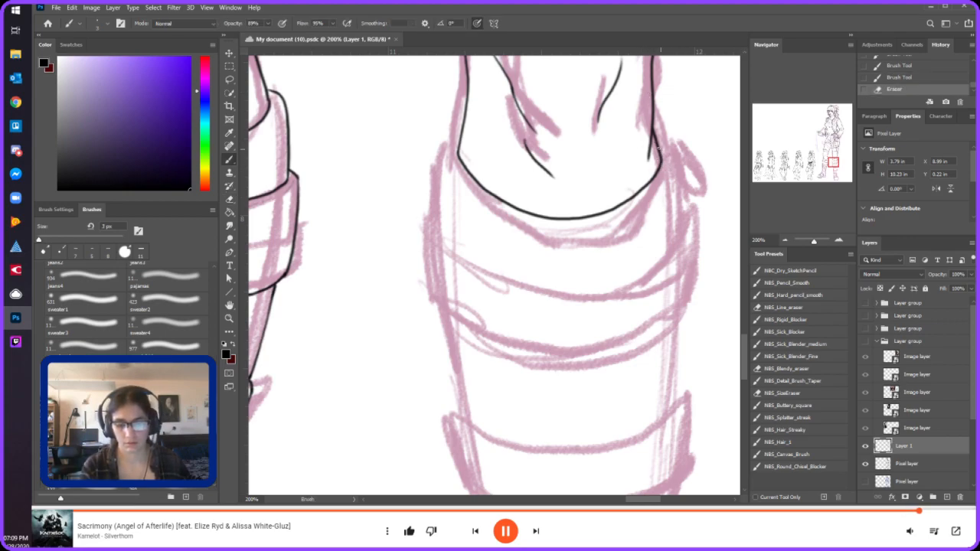
- Ink both sides and the curved lower edge of the top band on the second boot
{"action": "mouse_move", "coordinate": [657, 144]}
{"action": "left_mouse_down"}
{"action": "mouse_move", "coordinate": [672, 164]}
{"action": "mouse_move", "coordinate": [673, 232]}
{"action": "left_mouse_up"}
{"action": "left_click", "coordinate": [453, 145]}
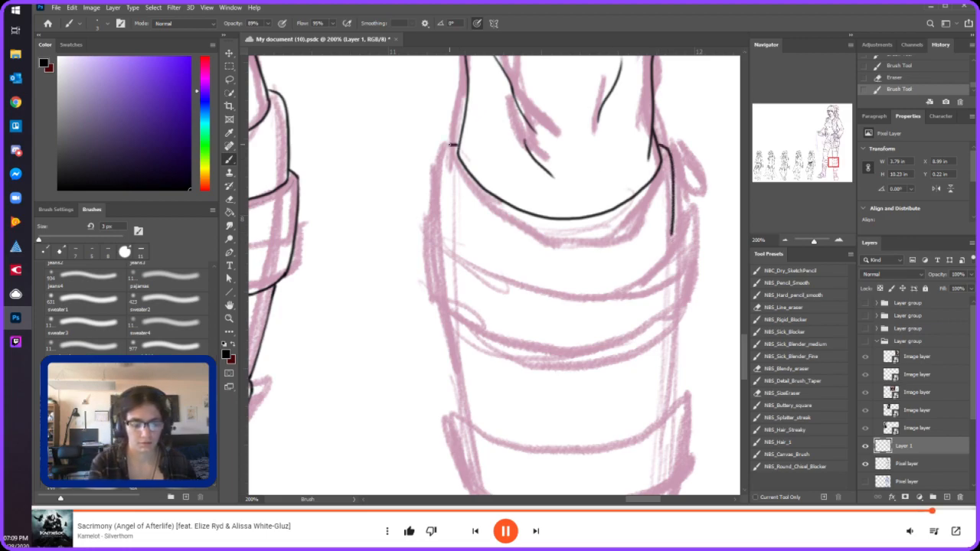
{"action": "key", "text": "ctrl+z"}
{"action": "mouse_move", "coordinate": [458, 141]}
{"action": "left_mouse_down"}
{"action": "mouse_move", "coordinate": [443, 158]}
{"action": "mouse_move", "coordinate": [441, 236]}
{"action": "left_mouse_up"}
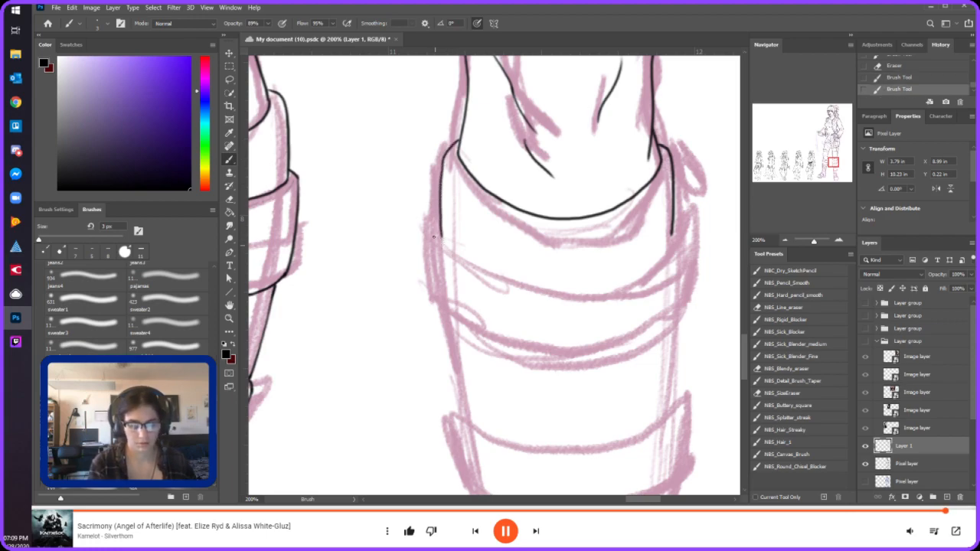
{"action": "mouse_move", "coordinate": [441, 235]}
{"action": "left_mouse_down"}
{"action": "mouse_move", "coordinate": [463, 259]}
{"action": "mouse_move", "coordinate": [517, 284]}
{"action": "mouse_move", "coordinate": [571, 288]}
{"action": "mouse_move", "coordinate": [640, 265]}
{"action": "mouse_move", "coordinate": [673, 224]}
{"action": "left_mouse_up"}
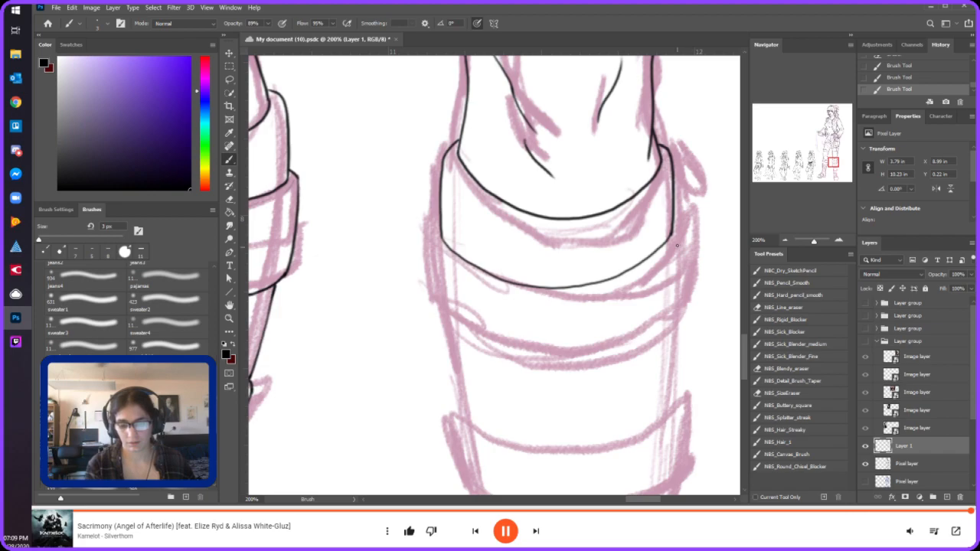
- Ink both sides and the curved lower edge of the second band, just below the top band on the same boot
{"action": "left_click_drag", "start_coordinate": [672, 217], "coordinate": [684, 308]}
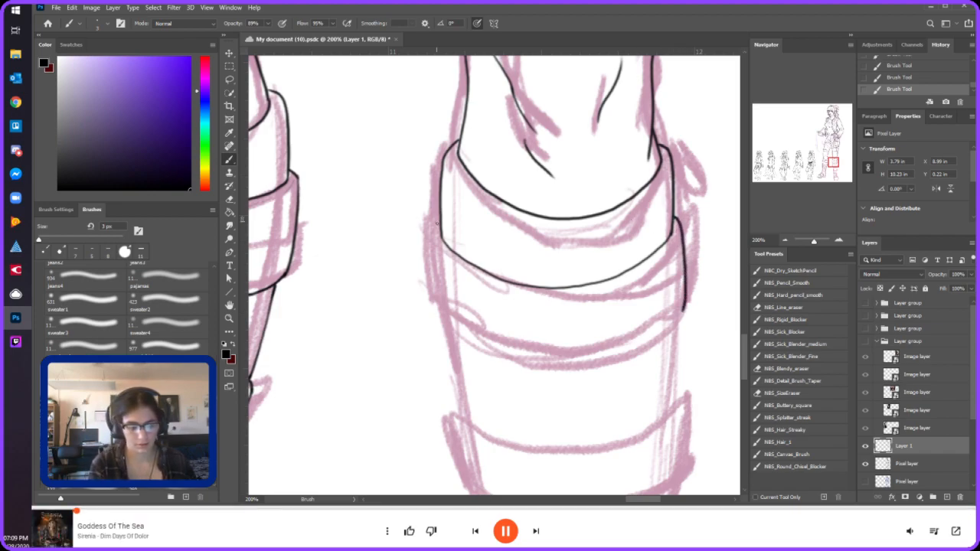
{"action": "mouse_move", "coordinate": [439, 228]}
{"action": "left_mouse_down"}
{"action": "mouse_move", "coordinate": [432, 287]}
{"action": "mouse_move", "coordinate": [447, 332]}
{"action": "mouse_move", "coordinate": [546, 366]}
{"action": "left_mouse_up"}
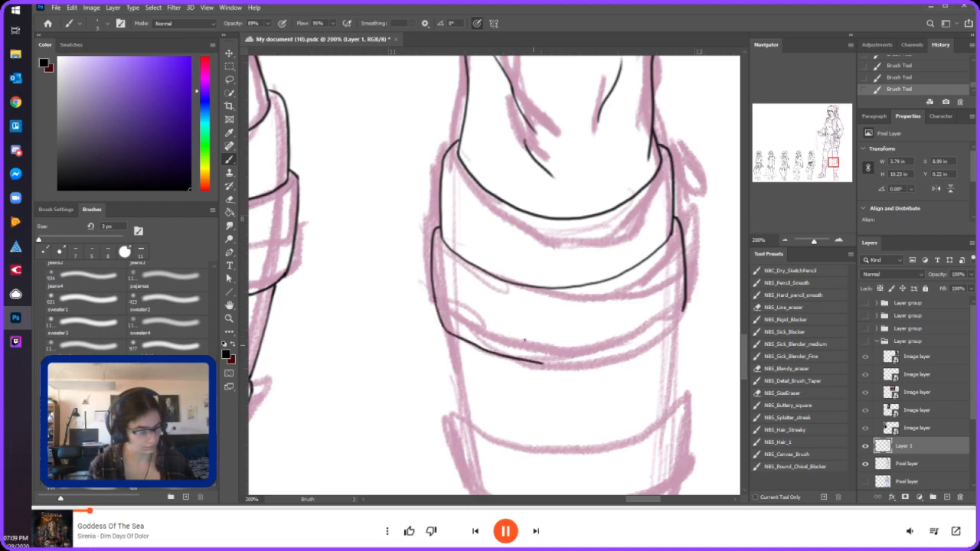
{"action": "key", "text": "ctrl+z"}
{"action": "mouse_move", "coordinate": [443, 326]}
{"action": "left_mouse_down"}
{"action": "mouse_move", "coordinate": [507, 360]}
{"action": "mouse_move", "coordinate": [591, 364]}
{"action": "mouse_move", "coordinate": [665, 344]}
{"action": "mouse_move", "coordinate": [685, 306]}
{"action": "left_mouse_up"}
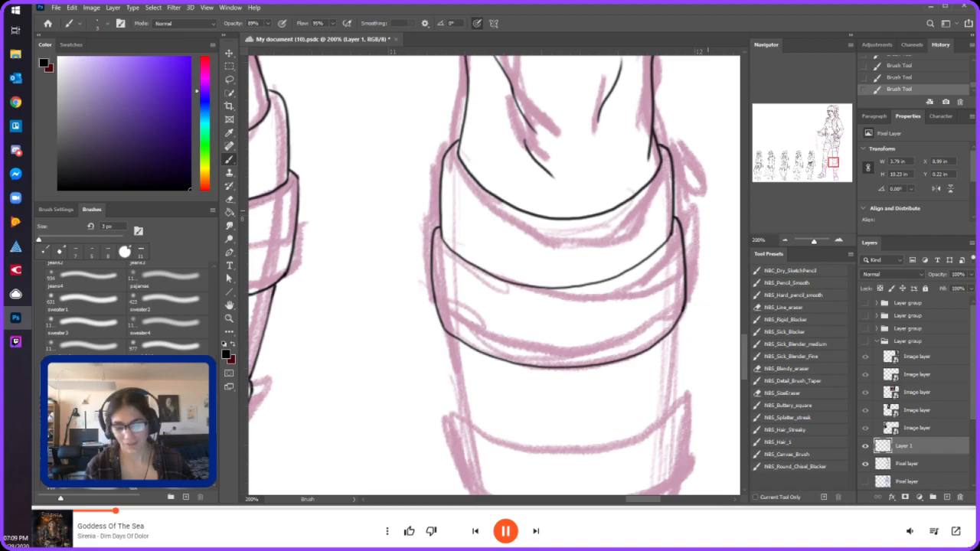
{"action": "left_click_drag", "start_coordinate": [834, 161], "coordinate": [833, 165]}
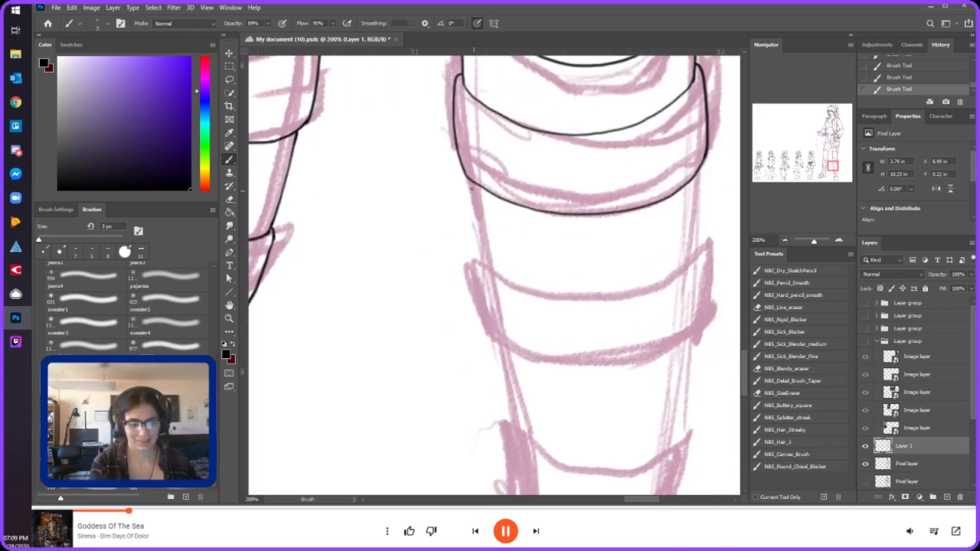
- Ink both sides of the shin section between the second and third bands of the second boot
{"action": "left_click_drag", "start_coordinate": [474, 186], "coordinate": [492, 267]}
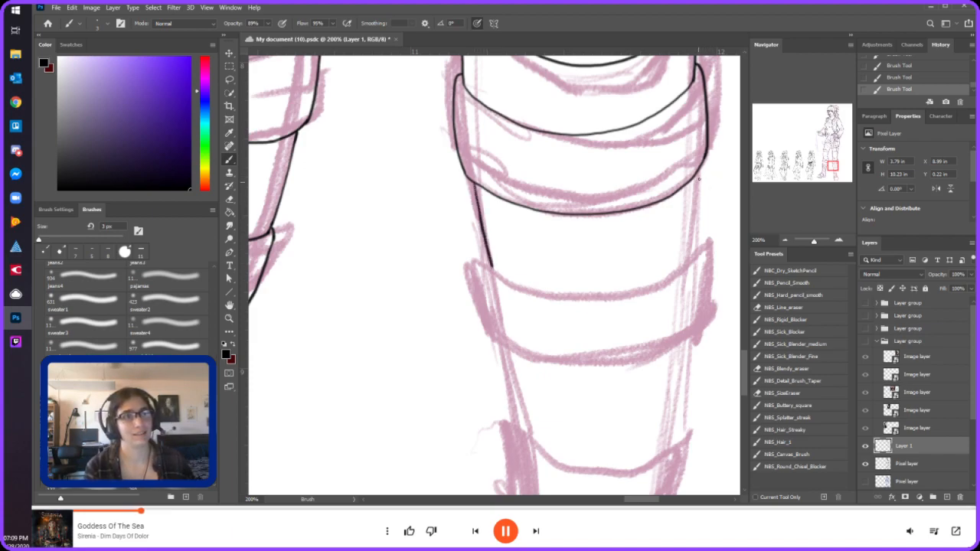
{"action": "left_click_drag", "start_coordinate": [698, 169], "coordinate": [694, 220]}
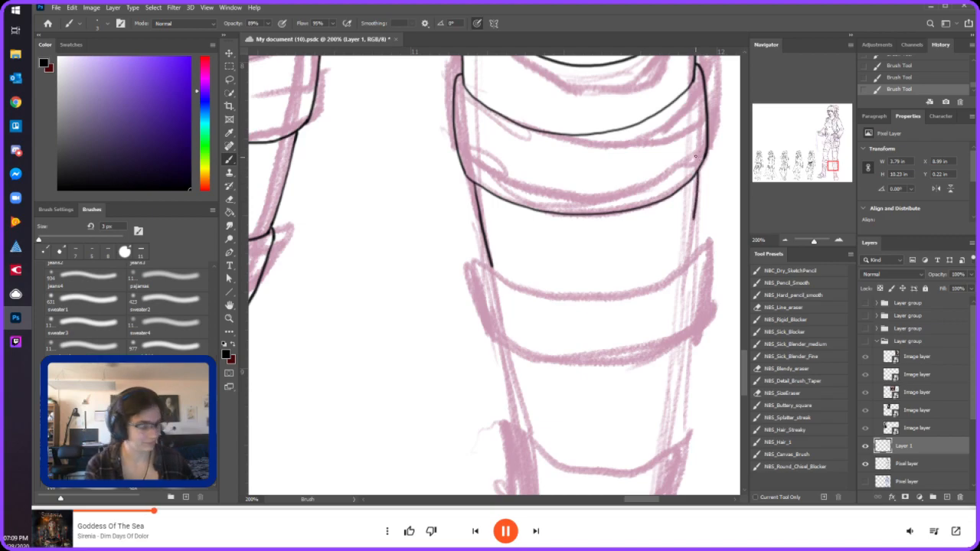
{"action": "key", "text": "ctrl+z"}
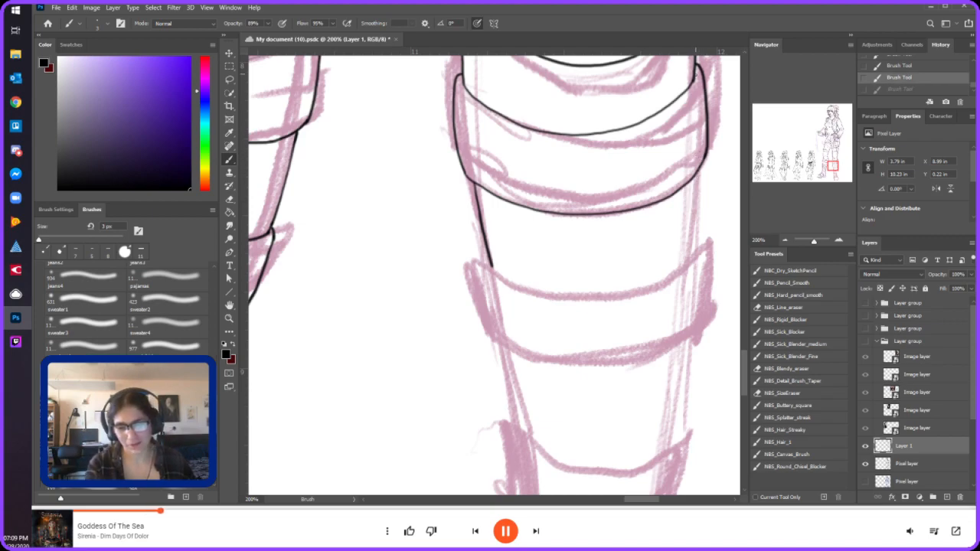
{"action": "left_click_drag", "start_coordinate": [696, 75], "coordinate": [694, 82]}
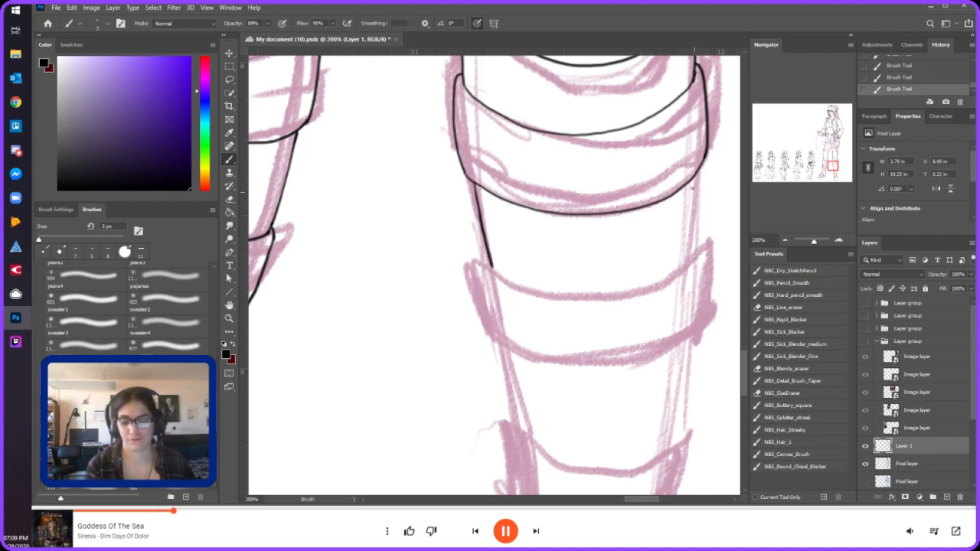
{"action": "left_click_drag", "start_coordinate": [698, 173], "coordinate": [690, 256]}
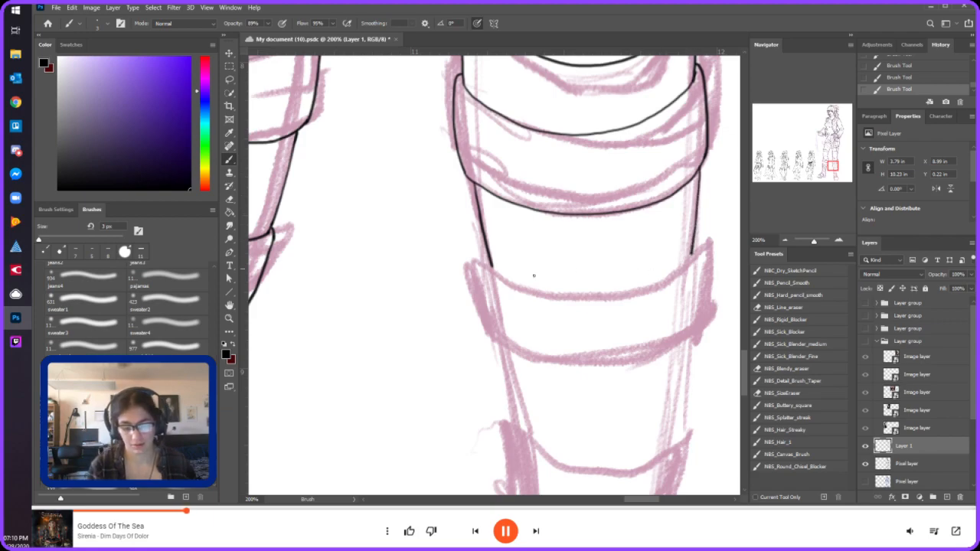
- Ink the curved upper edge of the third band on the second boot and the band's left side
{"action": "left_click_drag", "start_coordinate": [491, 266], "coordinate": [570, 311]}
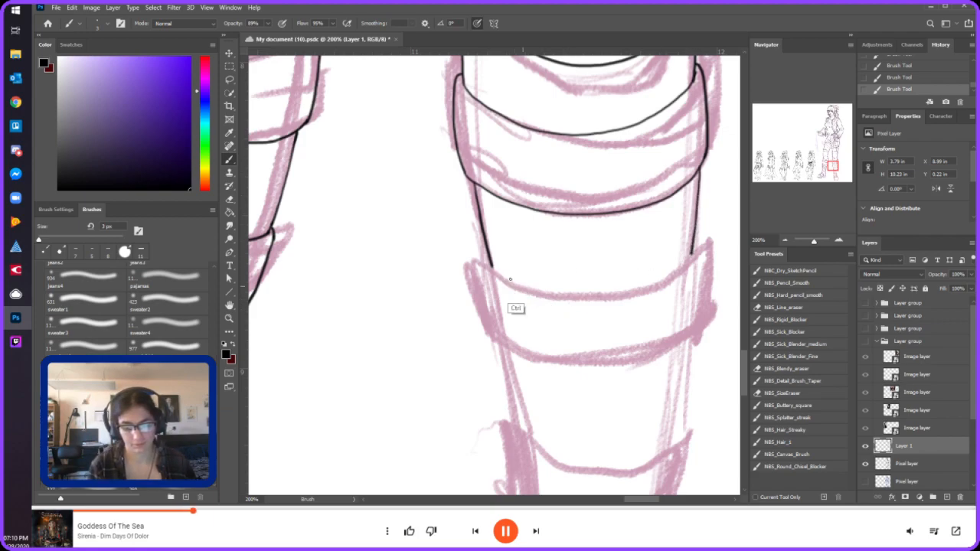
{"action": "key", "text": "ctrl+z"}
{"action": "mouse_move", "coordinate": [492, 270]}
{"action": "left_mouse_down"}
{"action": "mouse_move", "coordinate": [565, 294]}
{"action": "mouse_move", "coordinate": [663, 279]}
{"action": "left_mouse_up"}
{"action": "key", "text": "ctrl+z"}
{"action": "mouse_move", "coordinate": [493, 268]}
{"action": "left_mouse_down"}
{"action": "mouse_move", "coordinate": [511, 284]}
{"action": "mouse_move", "coordinate": [584, 299]}
{"action": "mouse_move", "coordinate": [666, 279]}
{"action": "mouse_move", "coordinate": [693, 252]}
{"action": "left_mouse_up"}
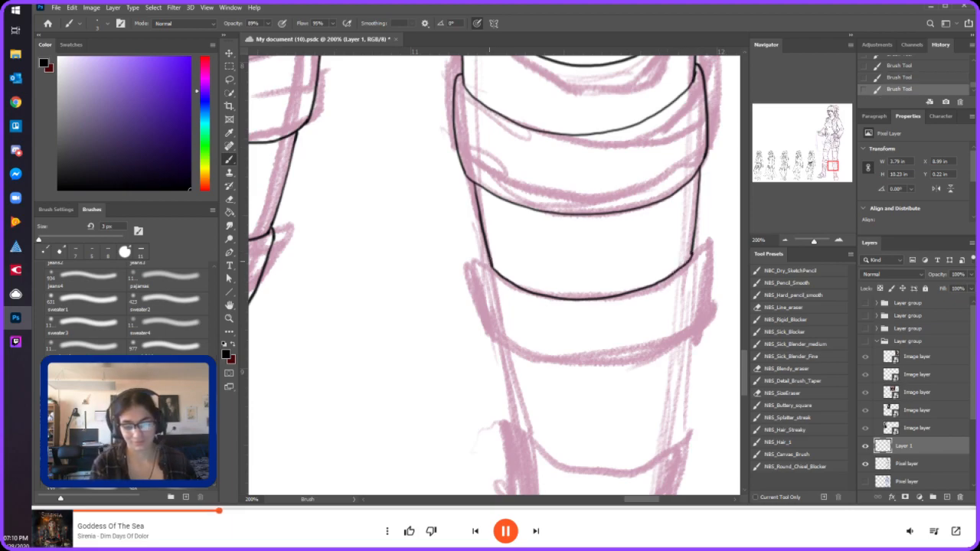
{"action": "mouse_move", "coordinate": [483, 260]}
{"action": "left_mouse_down"}
{"action": "mouse_move", "coordinate": [491, 330]}
{"action": "mouse_move", "coordinate": [545, 356]}
{"action": "mouse_move", "coordinate": [576, 361]}
{"action": "left_mouse_up"}
{"action": "key", "text": "ctrl+z"}
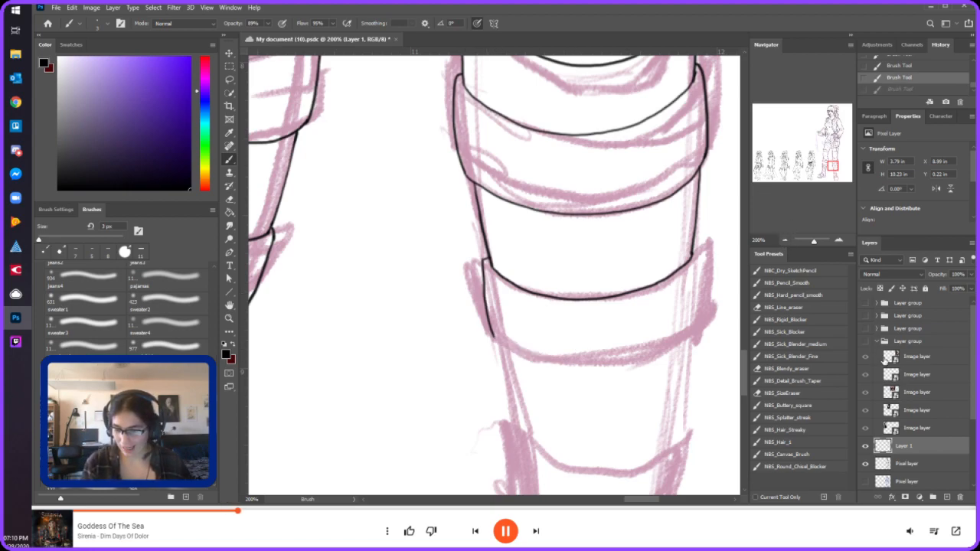
- Show the pixel layer holding the black figure silhouettes and view the whole canvas
{"action": "scroll", "coordinate": [873, 460], "scroll_direction": "down", "scroll_amount": 5}
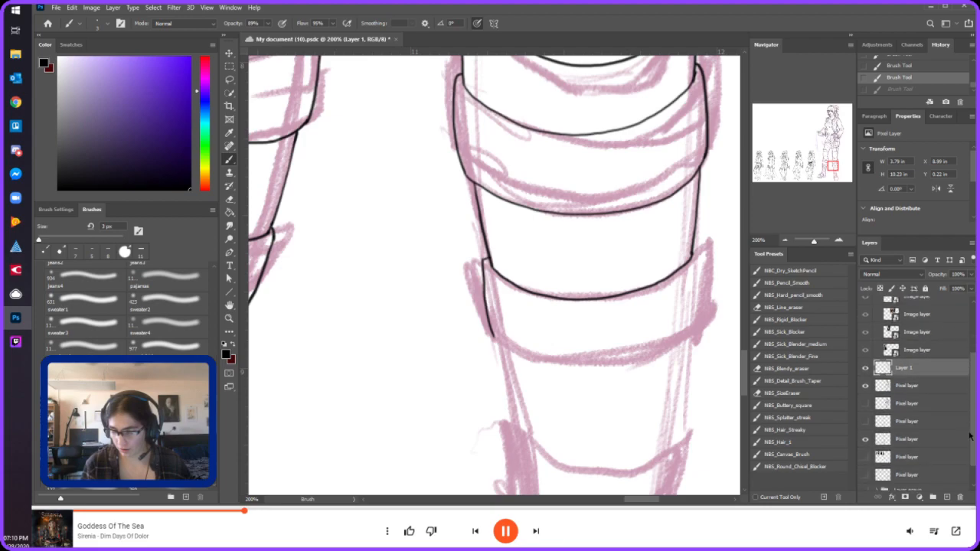
{"action": "left_click", "coordinate": [868, 431]}
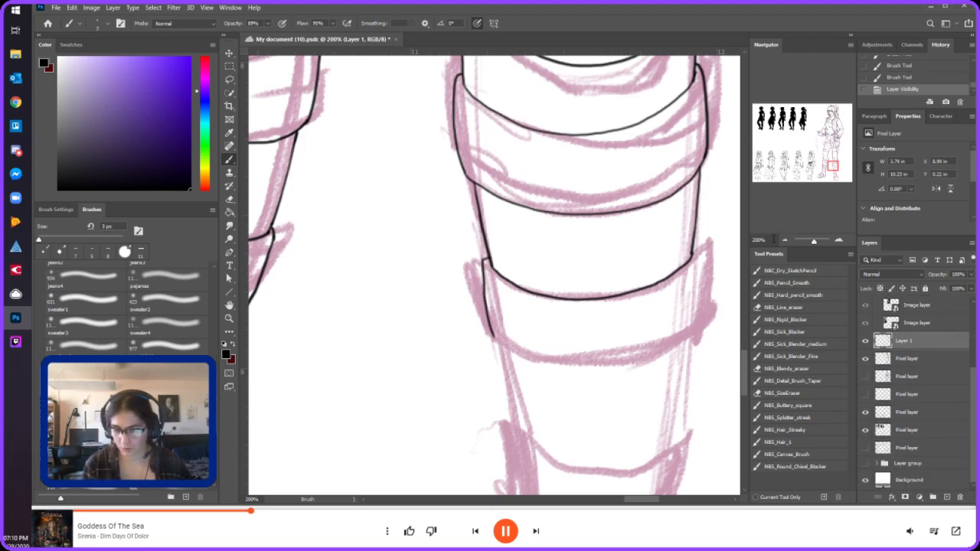
{"action": "left_click", "coordinate": [786, 242]}
{"action": "left_click", "coordinate": [786, 242]}
{"action": "left_click", "coordinate": [785, 242]}
{"action": "left_click", "coordinate": [785, 242]}
{"action": "left_click", "coordinate": [786, 242]}
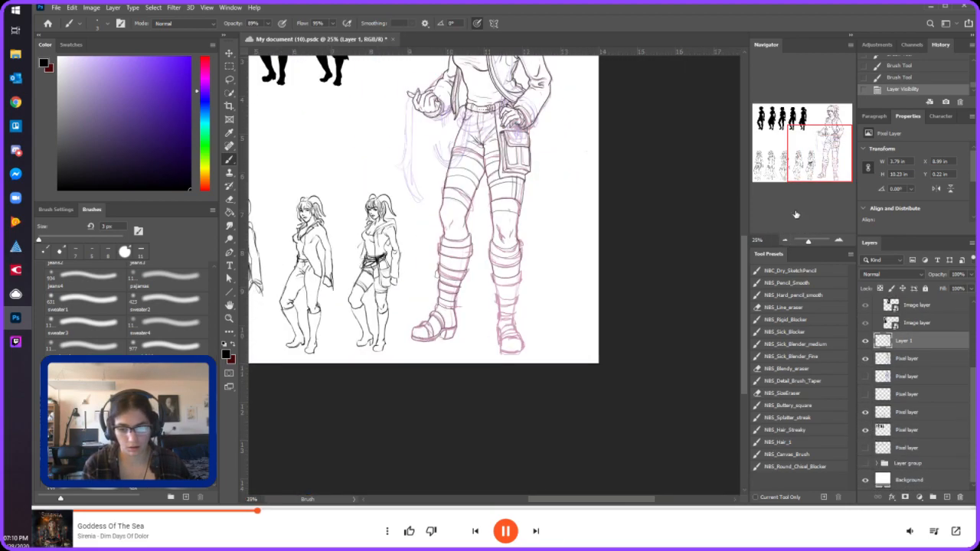
{"action": "left_click", "coordinate": [814, 161]}
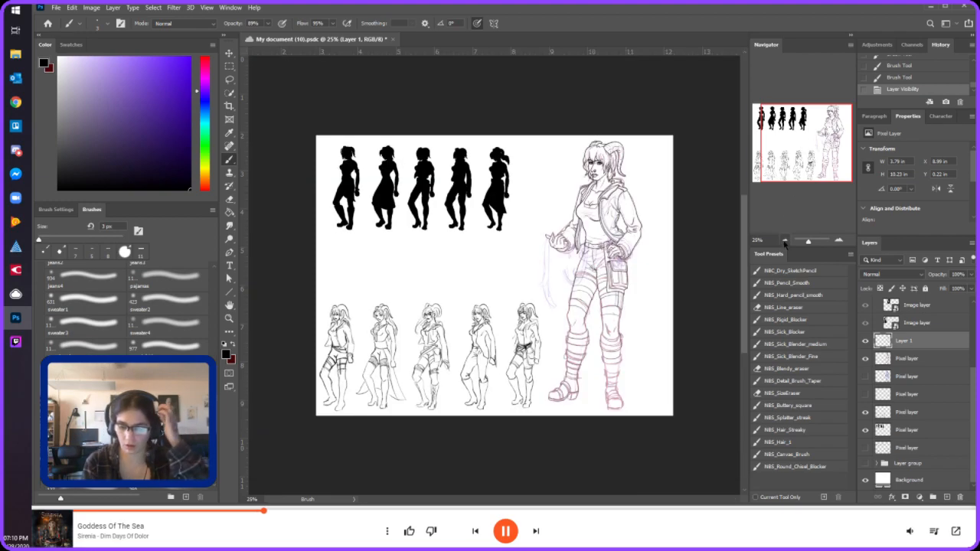
{"action": "left_click", "coordinate": [785, 240]}
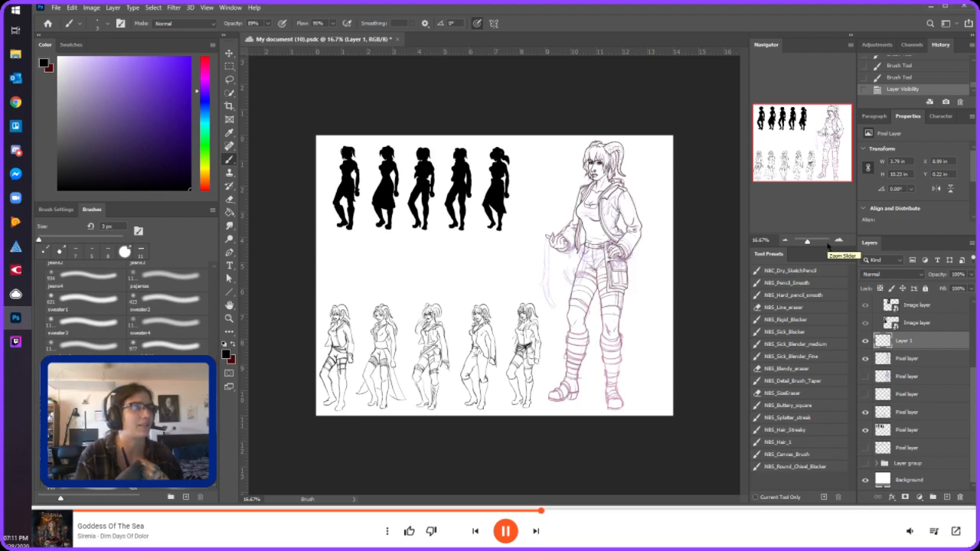
- Ink the right side and curved lower edge of the third band on the second boot
{"action": "left_click", "coordinate": [839, 241]}
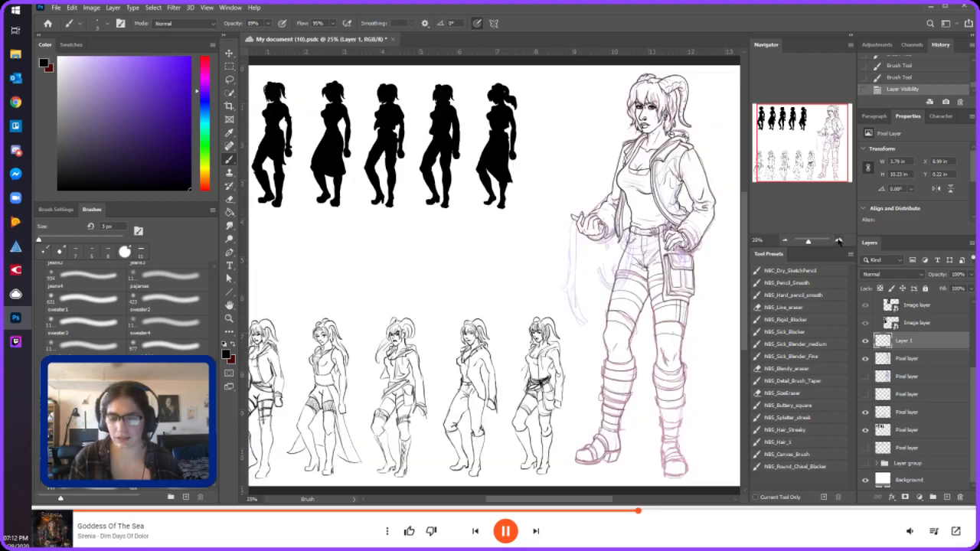
{"action": "left_click", "coordinate": [838, 240]}
{"action": "left_click_drag", "start_coordinate": [814, 162], "coordinate": [837, 181]}
{"action": "left_click", "coordinate": [838, 240]}
{"action": "left_click", "coordinate": [838, 240]}
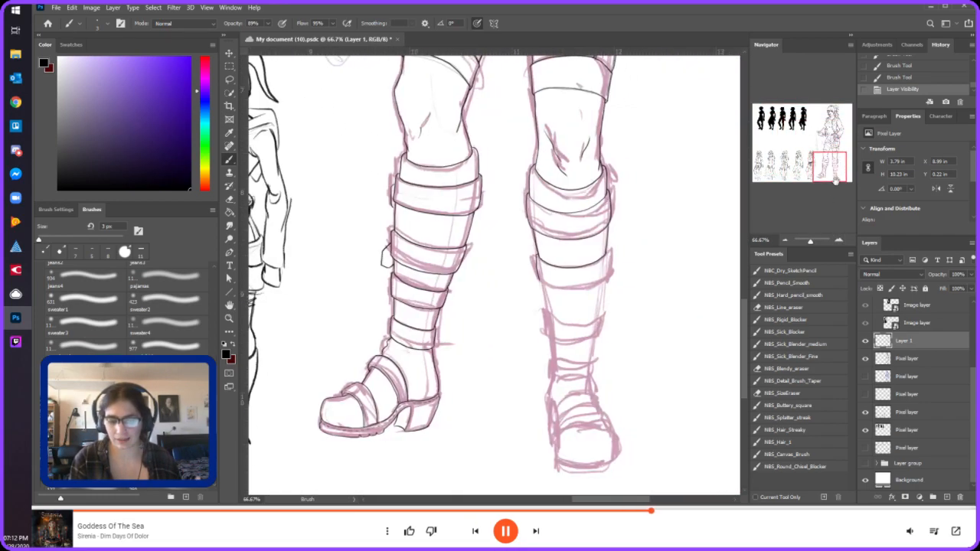
{"action": "left_click", "coordinate": [839, 240]}
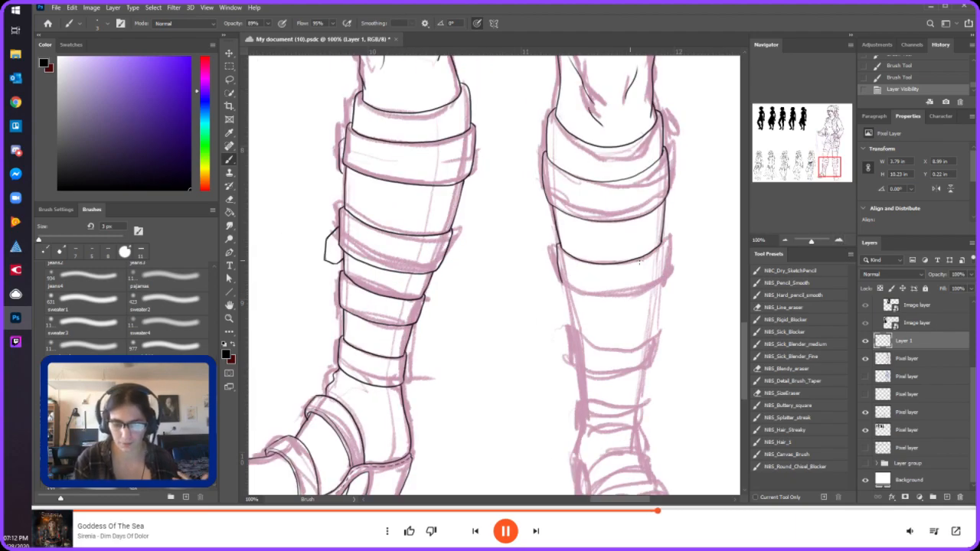
{"action": "left_click", "coordinate": [839, 240]}
{"action": "left_click_drag", "start_coordinate": [829, 166], "coordinate": [835, 168]}
{"action": "left_click_drag", "start_coordinate": [610, 174], "coordinate": [617, 249]}
{"action": "mouse_move", "coordinate": [410, 265]}
{"action": "left_mouse_down"}
{"action": "mouse_move", "coordinate": [461, 300]}
{"action": "mouse_move", "coordinate": [513, 298]}
{"action": "left_mouse_up"}
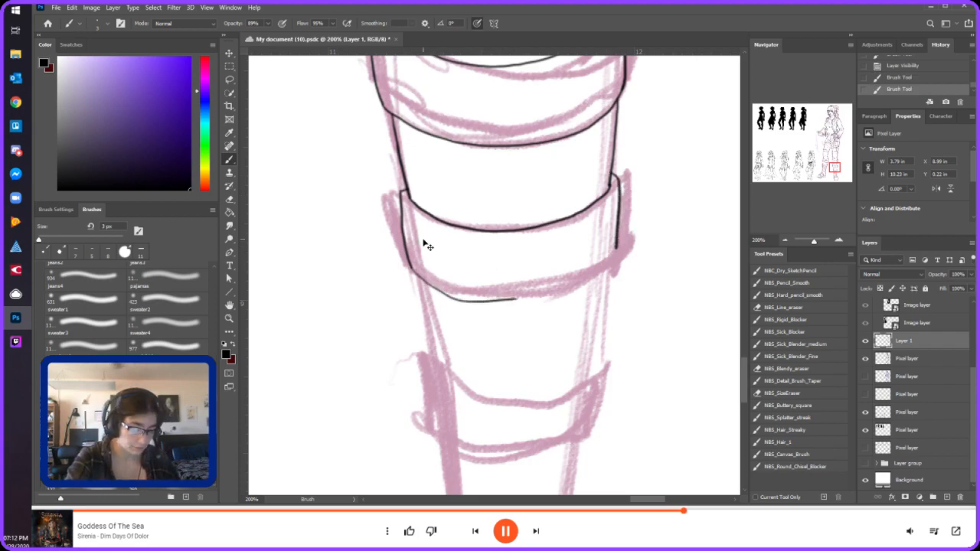
{"action": "key", "text": "ctrl+z"}
{"action": "mouse_move", "coordinate": [411, 266]}
{"action": "left_mouse_down"}
{"action": "mouse_move", "coordinate": [473, 295]}
{"action": "mouse_move", "coordinate": [574, 290]}
{"action": "mouse_move", "coordinate": [615, 251]}
{"action": "left_mouse_up"}
{"action": "key", "text": "ctrl+z"}
- Ink both sides of the shin section below the third band and the curve closing it at the fourth band
{"action": "mouse_move", "coordinate": [567, 289]}
{"action": "left_mouse_down"}
{"action": "mouse_move", "coordinate": [618, 247]}
{"action": "mouse_move", "coordinate": [598, 357]}
{"action": "left_mouse_up"}
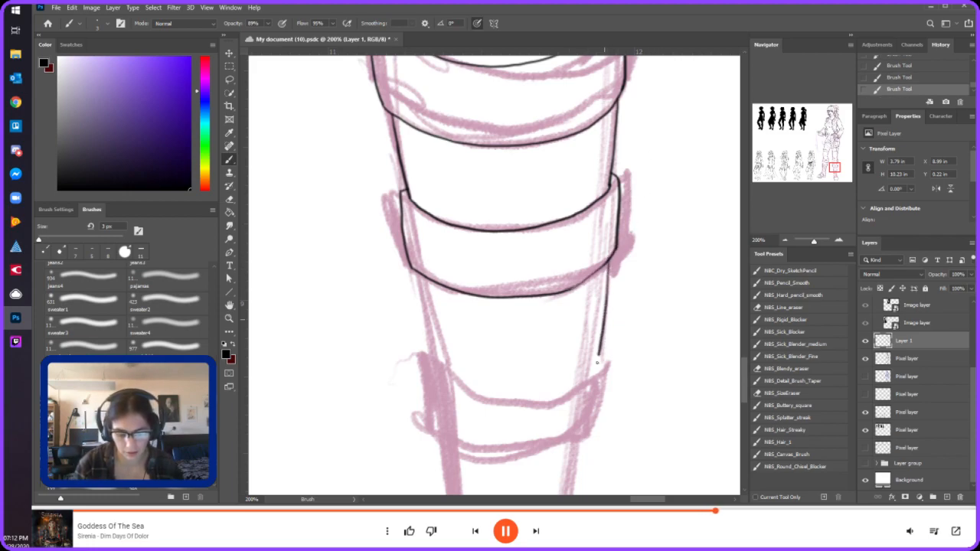
{"action": "left_click_drag", "start_coordinate": [422, 277], "coordinate": [444, 374]}
{"action": "mouse_move", "coordinate": [420, 274]}
{"action": "left_mouse_down"}
{"action": "mouse_move", "coordinate": [443, 370]}
{"action": "mouse_move", "coordinate": [462, 392]}
{"action": "mouse_move", "coordinate": [499, 407]}
{"action": "mouse_move", "coordinate": [510, 399]}
{"action": "left_mouse_up"}
{"action": "key", "text": "ctrl+z"}
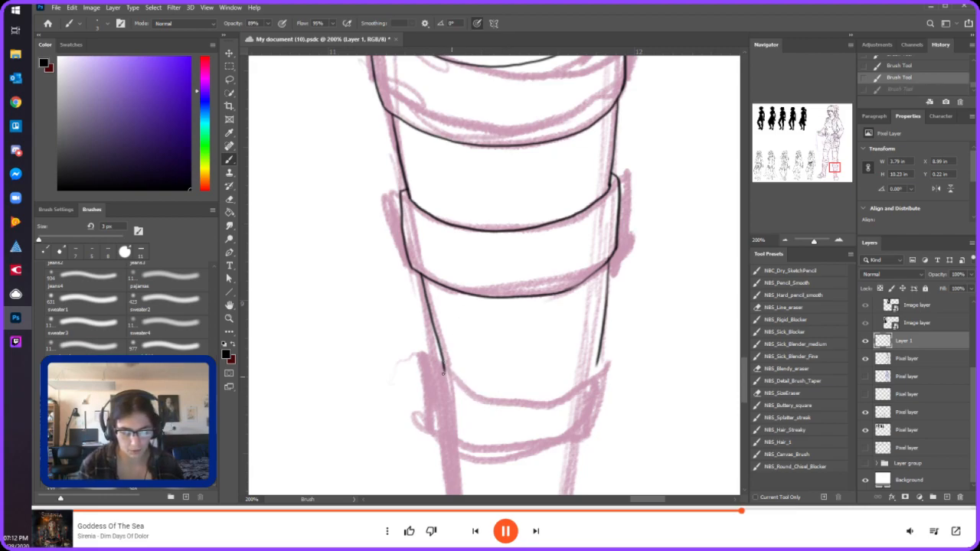
{"action": "mouse_move", "coordinate": [444, 371]}
{"action": "left_mouse_down"}
{"action": "mouse_move", "coordinate": [470, 393]}
{"action": "mouse_move", "coordinate": [523, 403]}
{"action": "mouse_move", "coordinate": [562, 394]}
{"action": "mouse_move", "coordinate": [599, 363]}
{"action": "left_mouse_up"}
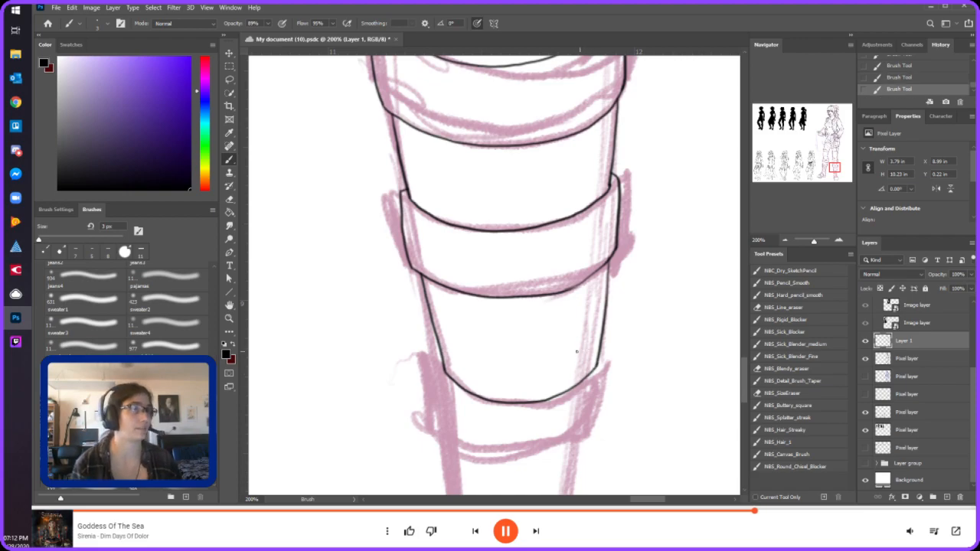
- Ink the short right and left sides of the fourth band with rounded upper corners
{"action": "mouse_move", "coordinate": [577, 346]}
{"action": "left_mouse_down"}
{"action": "mouse_move", "coordinate": [583, 161]}
{"action": "mouse_move", "coordinate": [561, 247]}
{"action": "left_mouse_up"}
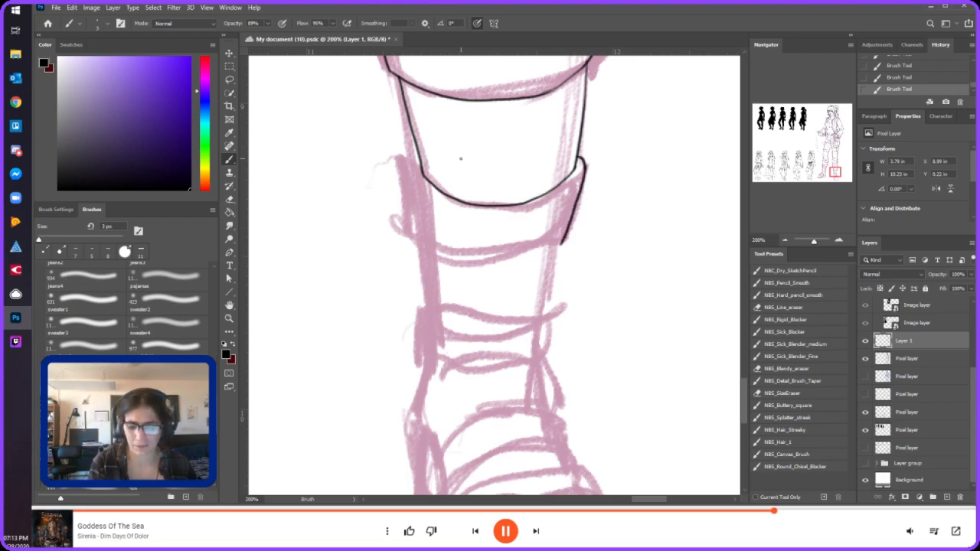
{"action": "key", "text": "ctrl+z"}
{"action": "left_click_drag", "start_coordinate": [584, 170], "coordinate": [570, 233]}
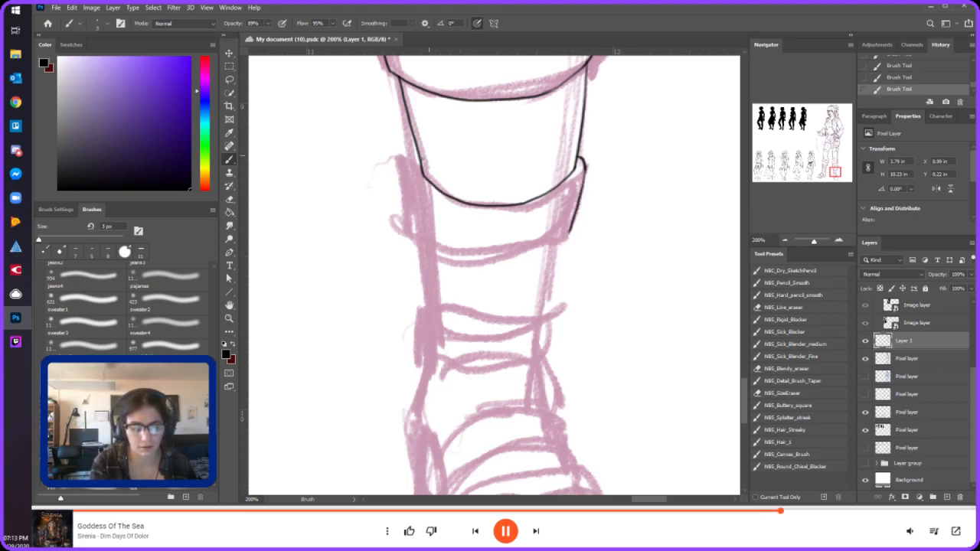
{"action": "left_click_drag", "start_coordinate": [420, 165], "coordinate": [417, 249]}
{"action": "key", "text": "ctrl+z"}
{"action": "left_click_drag", "start_coordinate": [412, 182], "coordinate": [417, 237]}
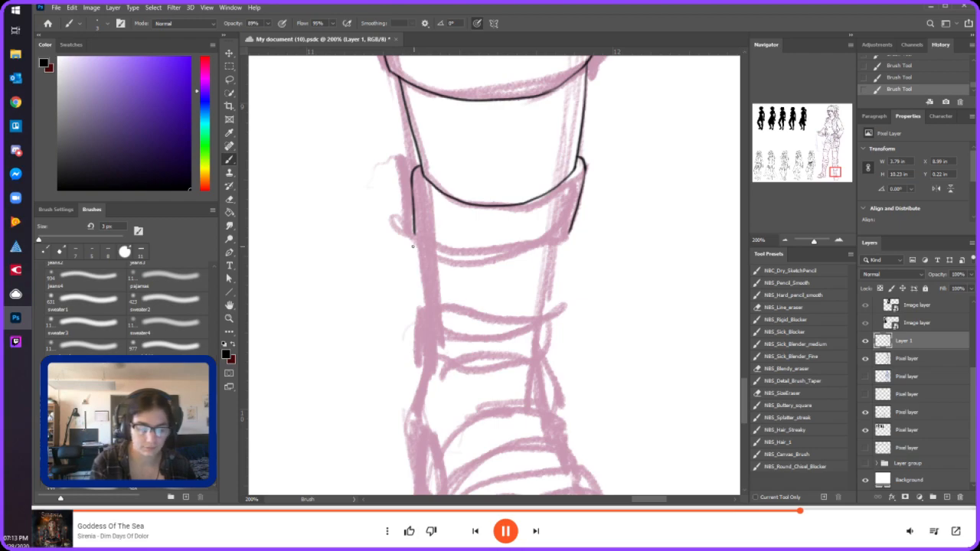
- Erase the right side of the fourth band and redraw it with the Brush at a steeper angle
{"action": "key", "text": "e"}
{"action": "left_click_drag", "start_coordinate": [585, 176], "coordinate": [570, 233]}
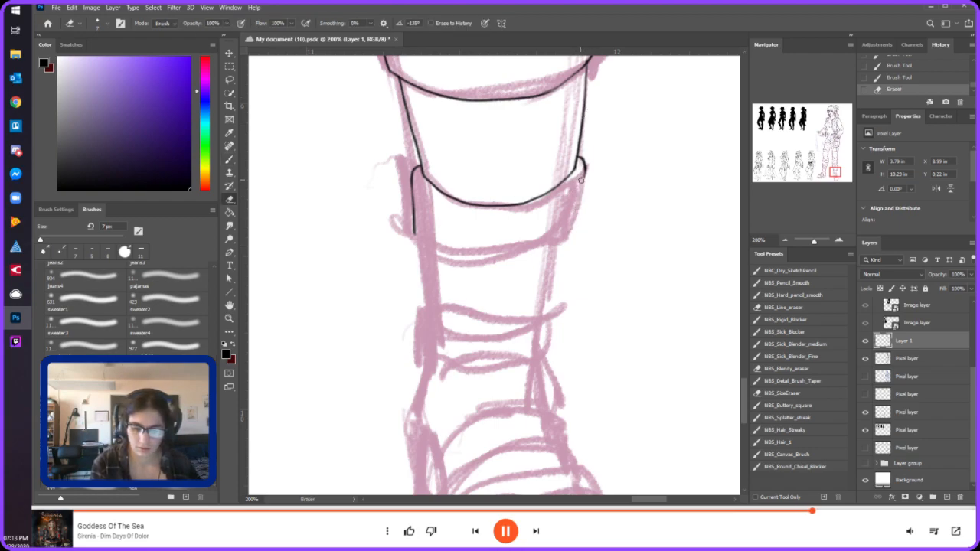
{"action": "key", "text": "b"}
{"action": "left_click_drag", "start_coordinate": [573, 232], "coordinate": [587, 167]}
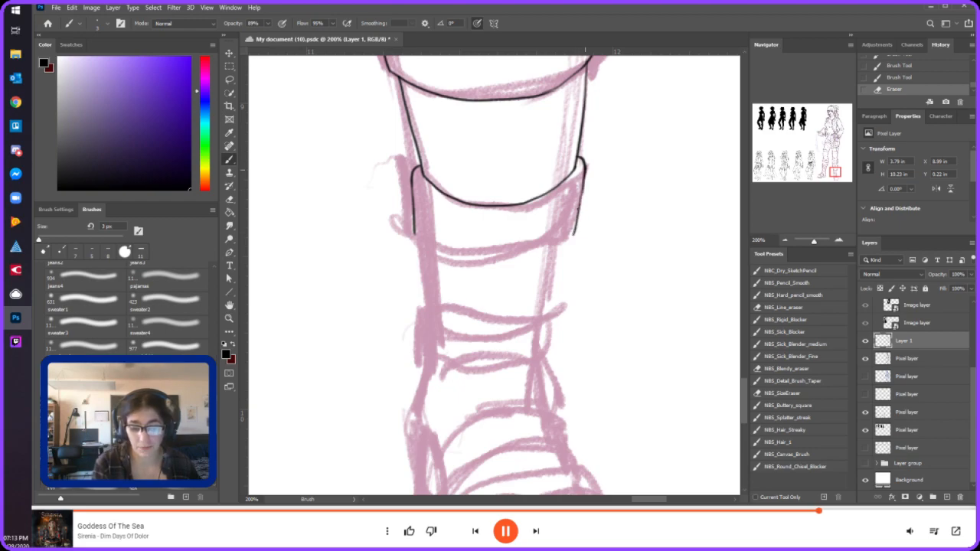
- Ink the fourth band's curved lower edge and both sides of the narrow leg section beneath it
{"action": "mouse_move", "coordinate": [415, 232]}
{"action": "left_mouse_down"}
{"action": "mouse_move", "coordinate": [445, 263]}
{"action": "mouse_move", "coordinate": [508, 265]}
{"action": "mouse_move", "coordinate": [550, 240]}
{"action": "left_mouse_up"}
{"action": "key", "text": "ctrl+z"}
{"action": "mouse_move", "coordinate": [415, 232]}
{"action": "left_mouse_down"}
{"action": "mouse_move", "coordinate": [487, 266]}
{"action": "mouse_move", "coordinate": [529, 262]}
{"action": "mouse_move", "coordinate": [575, 231]}
{"action": "mouse_move", "coordinate": [551, 310]}
{"action": "left_mouse_up"}
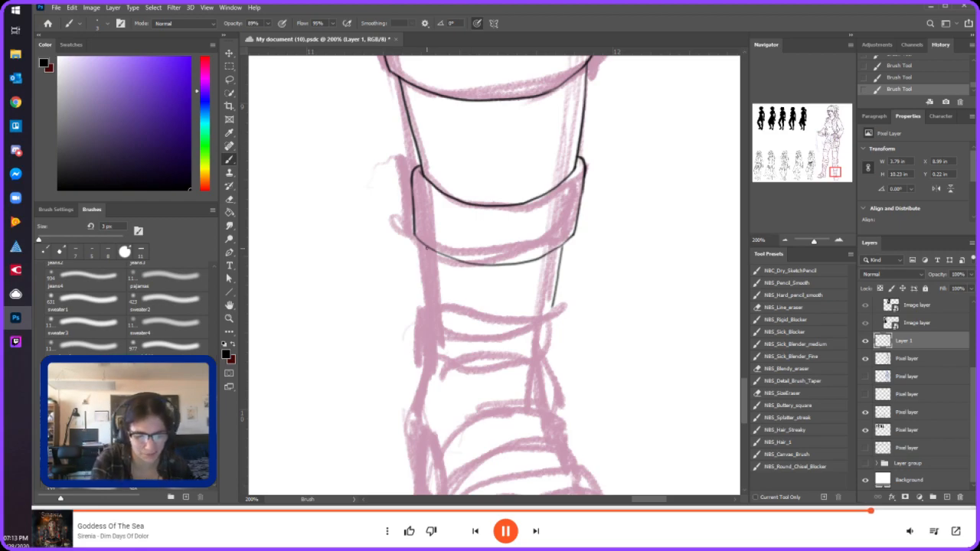
{"action": "left_click_drag", "start_coordinate": [427, 252], "coordinate": [438, 322]}
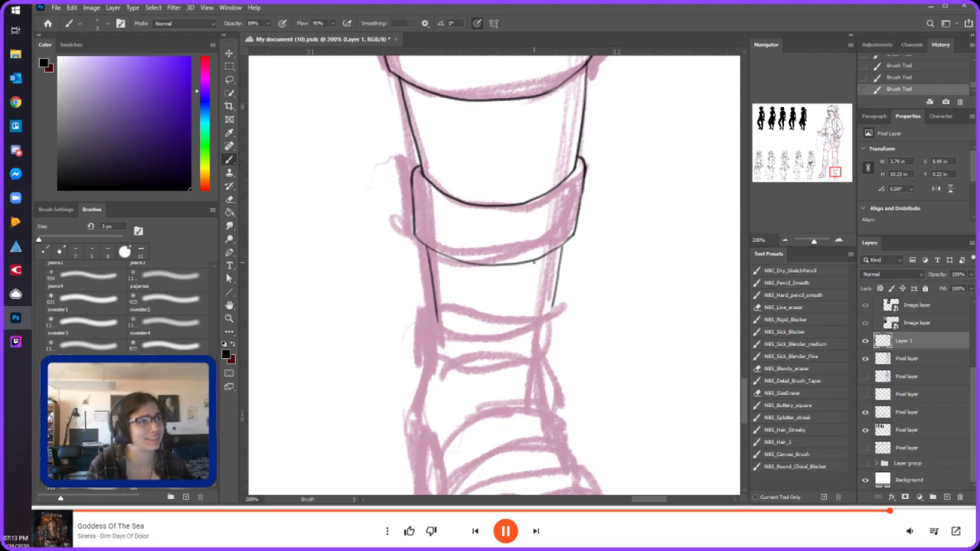
- Ink the outline of the ankle band, redoing its curved upper edge and right side before closing the lower edge
{"action": "left_click_drag", "start_coordinate": [434, 313], "coordinate": [424, 365]}
{"action": "left_click_drag", "start_coordinate": [562, 247], "coordinate": [549, 332]}
{"action": "mouse_move", "coordinate": [438, 322]}
{"action": "left_mouse_down"}
{"action": "mouse_move", "coordinate": [454, 342]}
{"action": "mouse_move", "coordinate": [505, 353]}
{"action": "mouse_move", "coordinate": [545, 339]}
{"action": "mouse_move", "coordinate": [552, 303]}
{"action": "mouse_move", "coordinate": [552, 357]}
{"action": "left_mouse_up"}
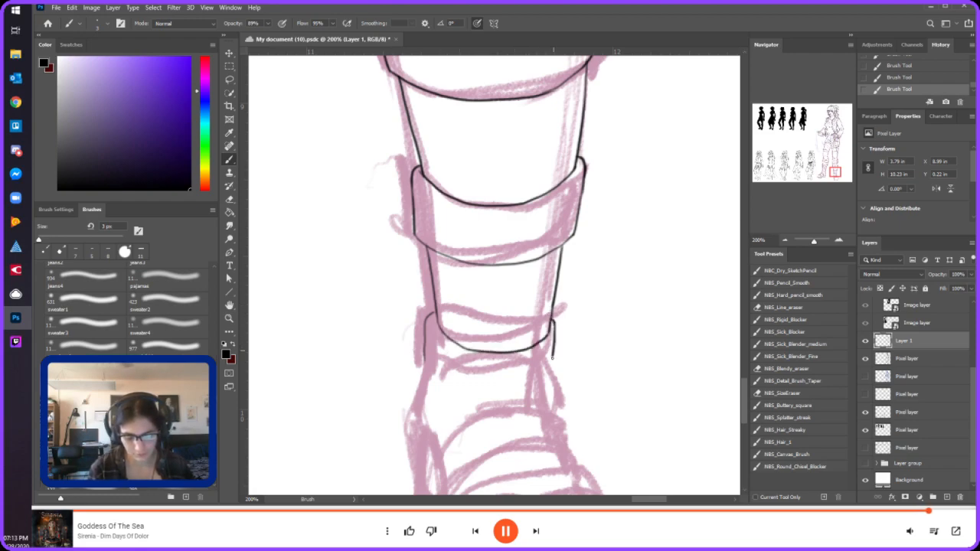
{"action": "key", "text": "ctrl+z"}
{"action": "key", "text": "ctrl+z"}
{"action": "key", "text": "ctrl+z"}
{"action": "mouse_move", "coordinate": [437, 319]}
{"action": "left_mouse_down"}
{"action": "mouse_move", "coordinate": [504, 335]}
{"action": "mouse_move", "coordinate": [442, 324]}
{"action": "mouse_move", "coordinate": [499, 334]}
{"action": "mouse_move", "coordinate": [546, 323]}
{"action": "mouse_move", "coordinate": [553, 309]}
{"action": "mouse_move", "coordinate": [557, 371]}
{"action": "left_mouse_up"}
{"action": "key", "text": "ctrl+z"}
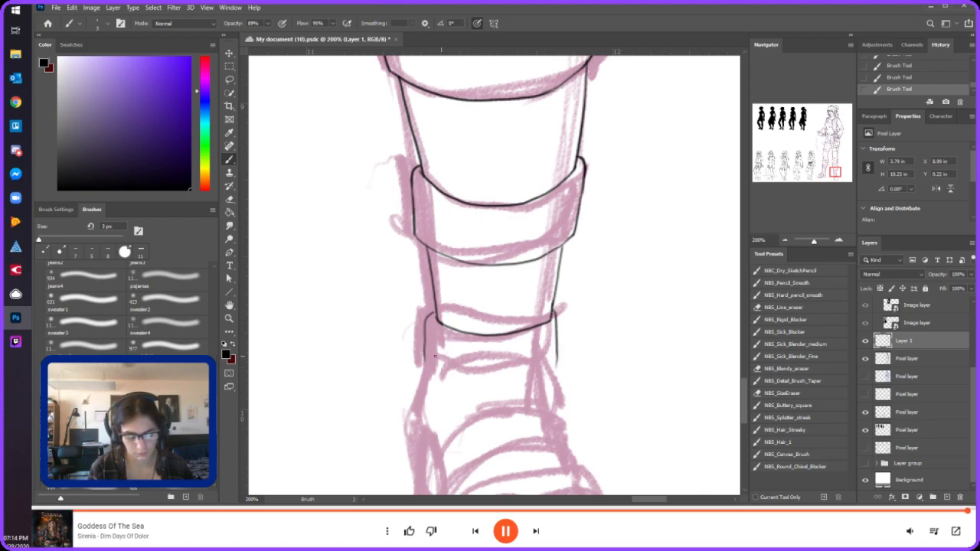
{"action": "mouse_move", "coordinate": [426, 357]}
{"action": "left_mouse_down"}
{"action": "mouse_move", "coordinate": [487, 377]}
{"action": "mouse_move", "coordinate": [557, 363]}
{"action": "left_mouse_up"}
- Ink the boot's left contour below the ankle band and the arched seam across the instep
{"action": "left_click_drag", "start_coordinate": [834, 170], "coordinate": [838, 173]}
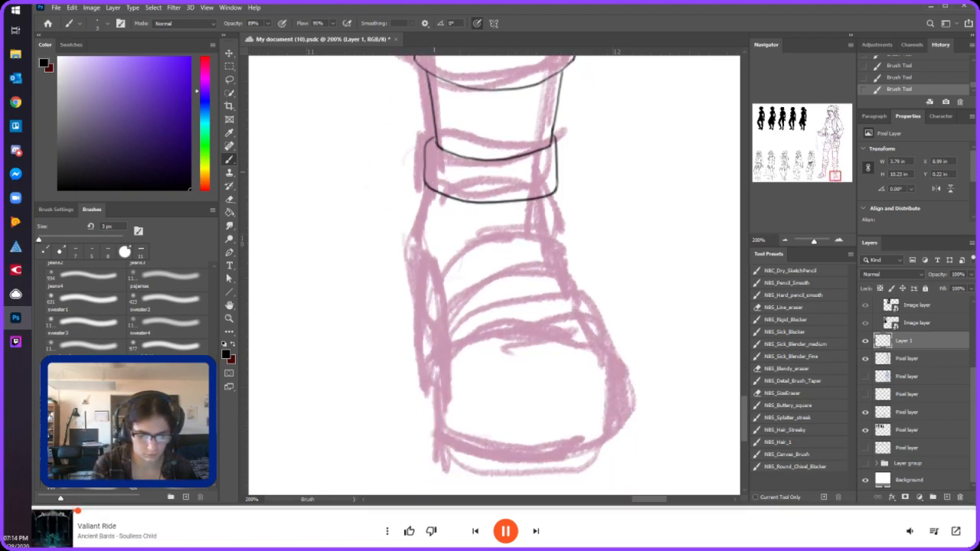
{"action": "left_click_drag", "start_coordinate": [430, 187], "coordinate": [421, 270]}
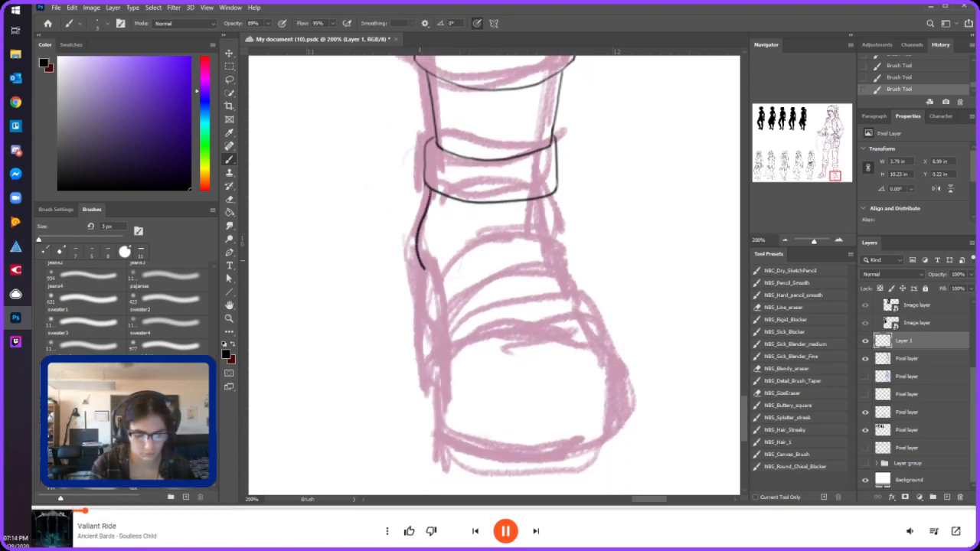
{"action": "key", "text": "ctrl+z"}
{"action": "left_click_drag", "start_coordinate": [431, 187], "coordinate": [429, 297]}
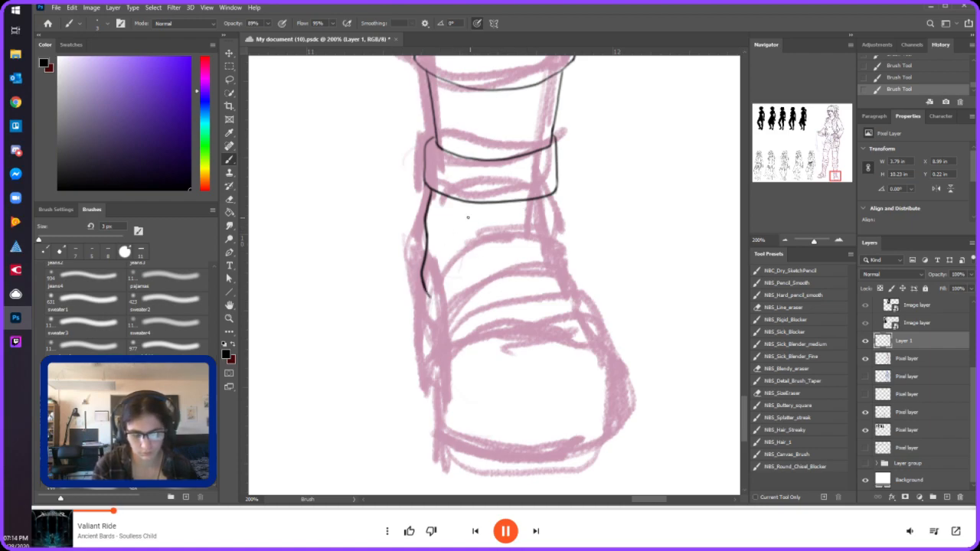
{"action": "mouse_move", "coordinate": [461, 216]}
{"action": "left_mouse_down"}
{"action": "mouse_move", "coordinate": [446, 234]}
{"action": "mouse_move", "coordinate": [535, 219]}
{"action": "mouse_move", "coordinate": [569, 277]}
{"action": "left_mouse_up"}
{"action": "mouse_move", "coordinate": [557, 242]}
{"action": "left_mouse_down"}
{"action": "mouse_move", "coordinate": [487, 233]}
{"action": "mouse_move", "coordinate": [438, 281]}
{"action": "mouse_move", "coordinate": [442, 324]}
{"action": "mouse_move", "coordinate": [437, 291]}
{"action": "mouse_move", "coordinate": [435, 319]}
{"action": "mouse_move", "coordinate": [443, 309]}
{"action": "left_mouse_up"}
- Erase the overshoot where the instep arch meets the left contour, and redraw the line down toward the toe cap
{"action": "key", "text": "e"}
{"action": "key", "text": "ctrl+z"}
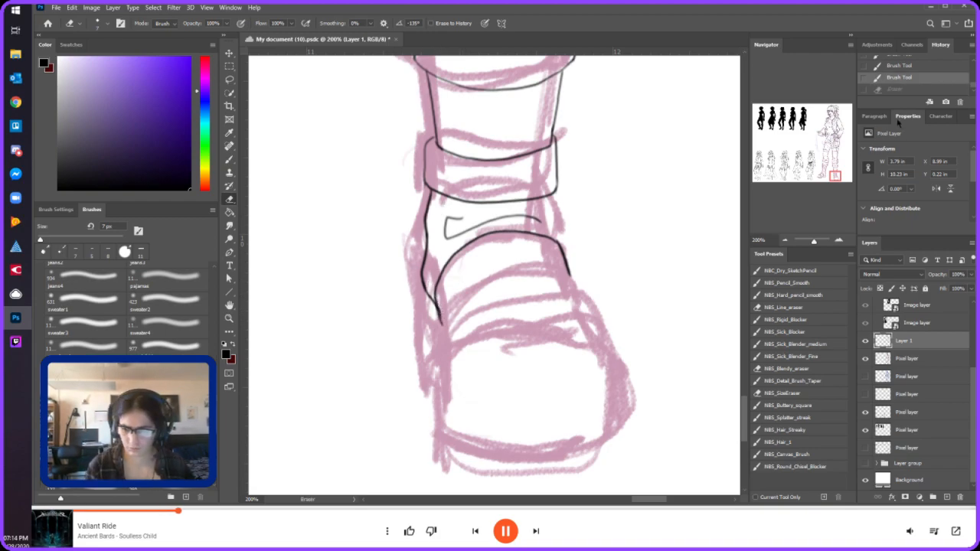
{"action": "left_click", "coordinate": [892, 90]}
{"action": "left_click", "coordinate": [433, 303]}
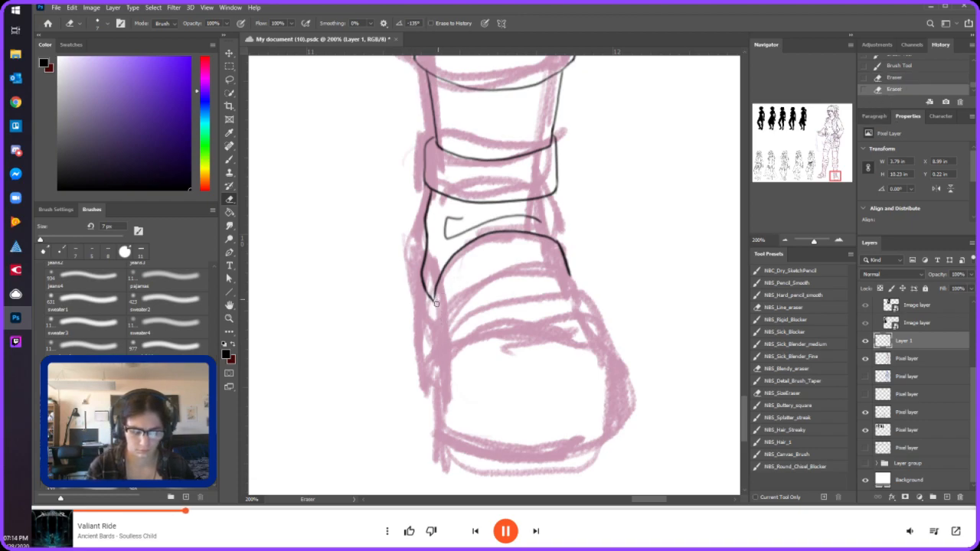
{"action": "key", "text": "b"}
{"action": "mouse_move", "coordinate": [433, 303]}
{"action": "left_mouse_down"}
{"action": "mouse_move", "coordinate": [436, 318]}
{"action": "mouse_move", "coordinate": [433, 291]}
{"action": "mouse_move", "coordinate": [441, 332]}
{"action": "left_mouse_up"}
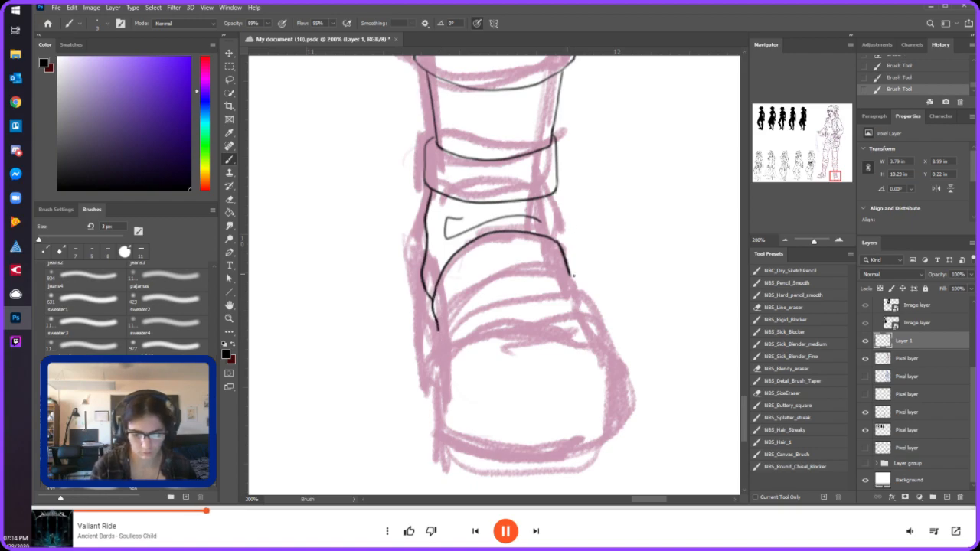
- Ink the strap arches across the instep and the right contour down to the toe cap, and save the document
{"action": "mouse_move", "coordinate": [569, 274]}
{"action": "left_mouse_down"}
{"action": "mouse_move", "coordinate": [573, 289]}
{"action": "mouse_move", "coordinate": [536, 270]}
{"action": "mouse_move", "coordinate": [503, 270]}
{"action": "mouse_move", "coordinate": [460, 306]}
{"action": "mouse_move", "coordinate": [448, 331]}
{"action": "mouse_move", "coordinate": [450, 305]}
{"action": "mouse_move", "coordinate": [479, 276]}
{"action": "mouse_move", "coordinate": [551, 265]}
{"action": "left_mouse_up"}
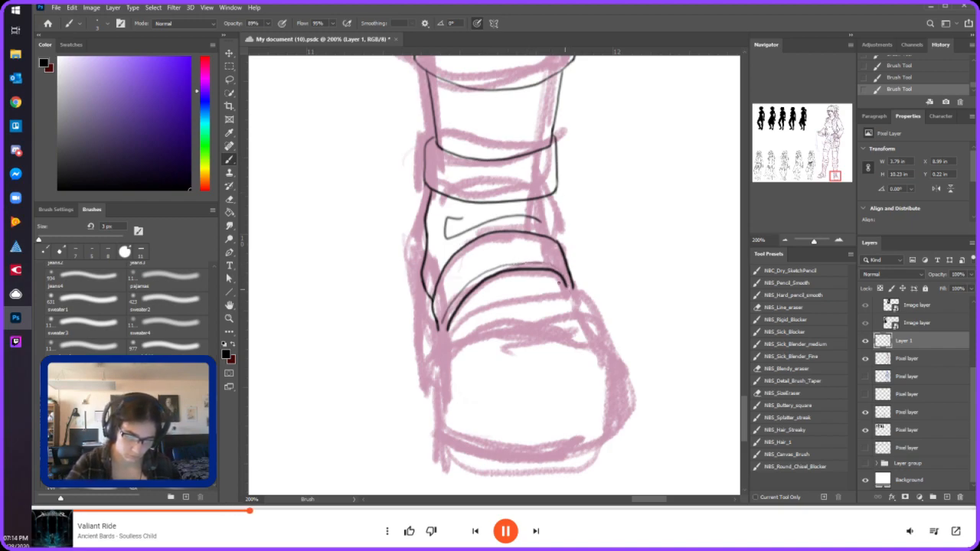
{"action": "mouse_move", "coordinate": [438, 379]}
{"action": "left_mouse_down"}
{"action": "mouse_move", "coordinate": [448, 331]}
{"action": "mouse_move", "coordinate": [471, 312]}
{"action": "mouse_move", "coordinate": [502, 296]}
{"action": "mouse_move", "coordinate": [586, 300]}
{"action": "left_mouse_up"}
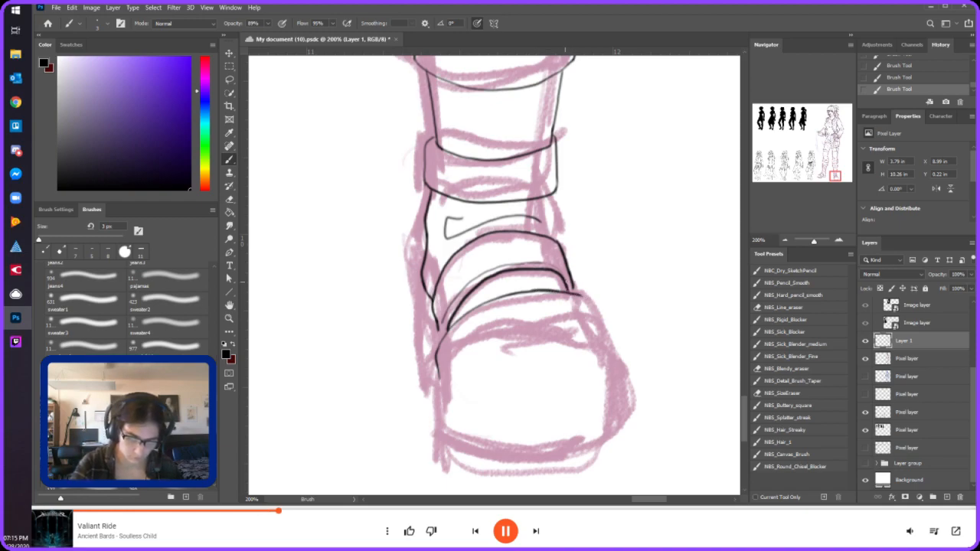
{"action": "left_click_drag", "start_coordinate": [579, 295], "coordinate": [605, 332]}
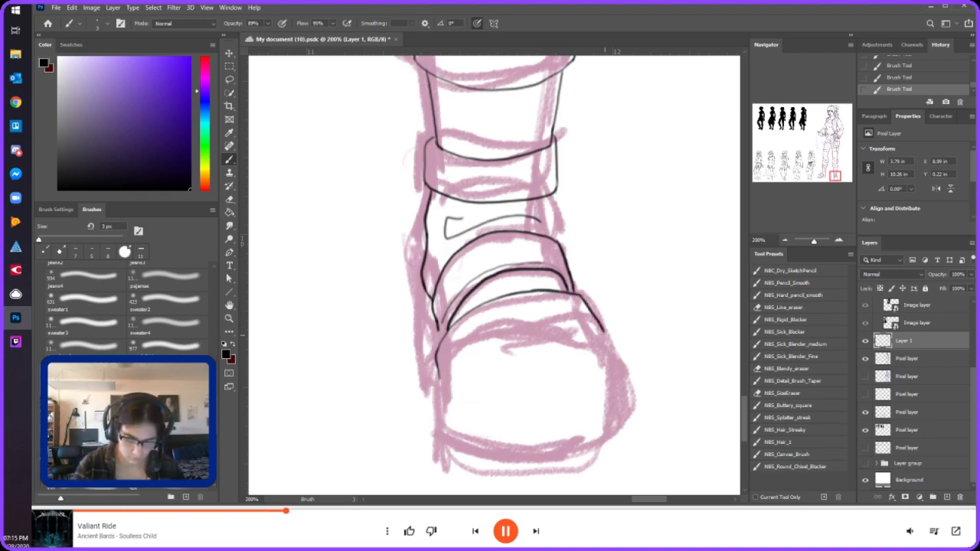
{"action": "key", "text": "ctrl+s"}
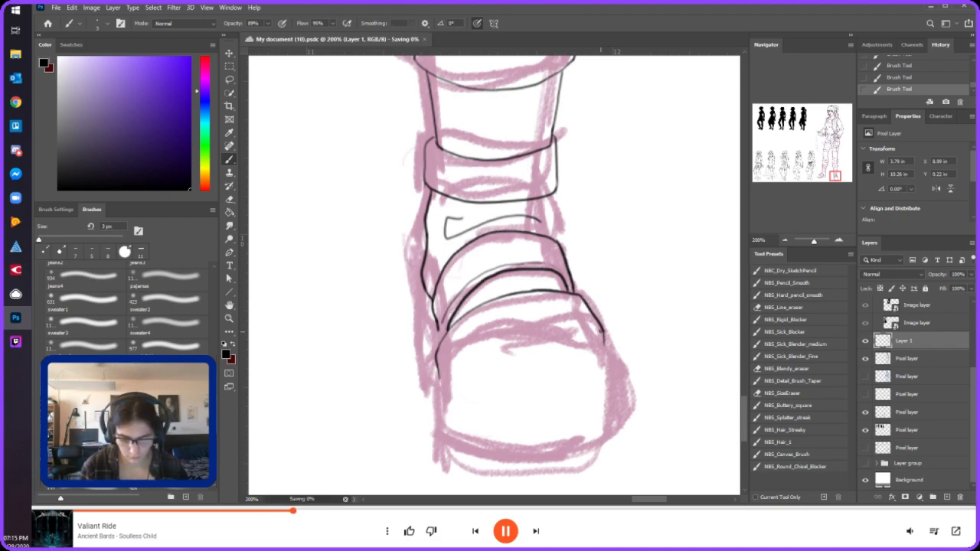
- Ink the arched upper edge of the toe cap and erase the overshoot near the boot's right contour
{"action": "mouse_move", "coordinate": [584, 323]}
{"action": "left_mouse_down"}
{"action": "mouse_move", "coordinate": [527, 323]}
{"action": "mouse_move", "coordinate": [470, 343]}
{"action": "mouse_move", "coordinate": [442, 397]}
{"action": "mouse_move", "coordinate": [490, 325]}
{"action": "left_mouse_up"}
{"action": "key", "text": "e"}
{"action": "mouse_move", "coordinate": [602, 335]}
{"action": "left_mouse_down"}
{"action": "mouse_move", "coordinate": [584, 320]}
{"action": "mouse_move", "coordinate": [601, 335]}
{"action": "left_mouse_up"}
{"action": "left_click_drag", "start_coordinate": [570, 301], "coordinate": [550, 272]}
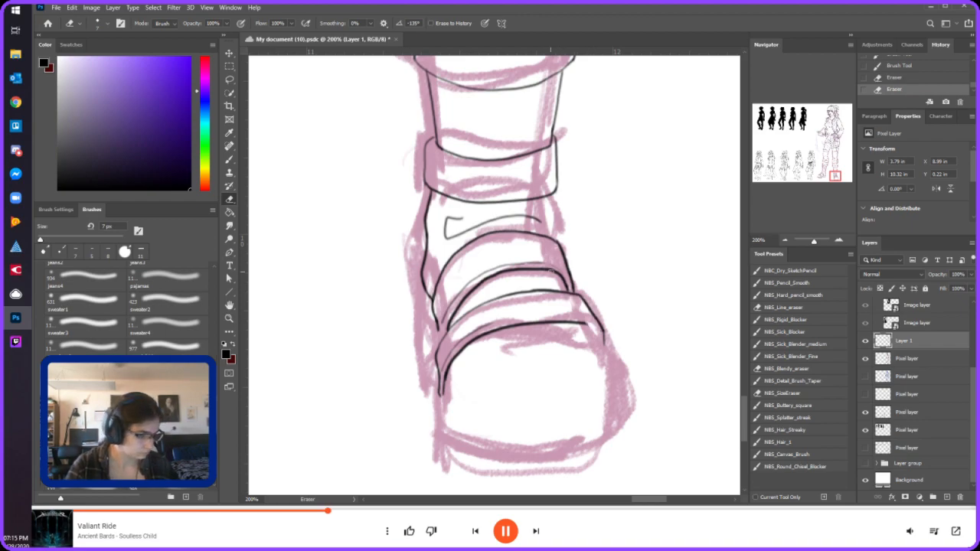
- Ink the toe cap's right side, the light curved line inside it, and its rounded lower edge
{"action": "key", "text": "b"}
{"action": "mouse_move", "coordinate": [584, 322]}
{"action": "left_mouse_down"}
{"action": "mouse_move", "coordinate": [601, 340]}
{"action": "mouse_move", "coordinate": [577, 316]}
{"action": "mouse_move", "coordinate": [611, 348]}
{"action": "mouse_move", "coordinate": [624, 421]}
{"action": "left_mouse_up"}
{"action": "key", "text": "ctrl+z"}
{"action": "left_click_drag", "start_coordinate": [503, 343], "coordinate": [565, 340]}
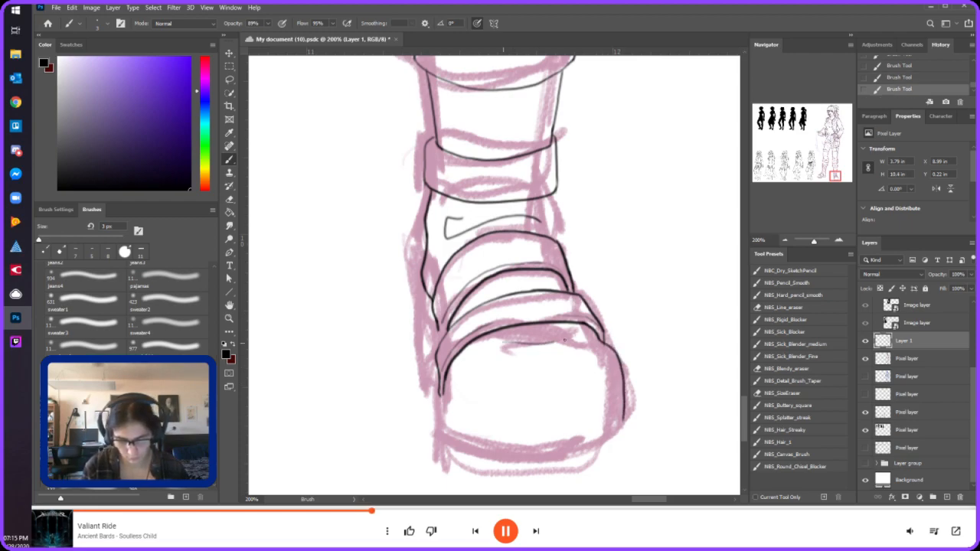
{"action": "left_click_drag", "start_coordinate": [507, 350], "coordinate": [466, 372]}
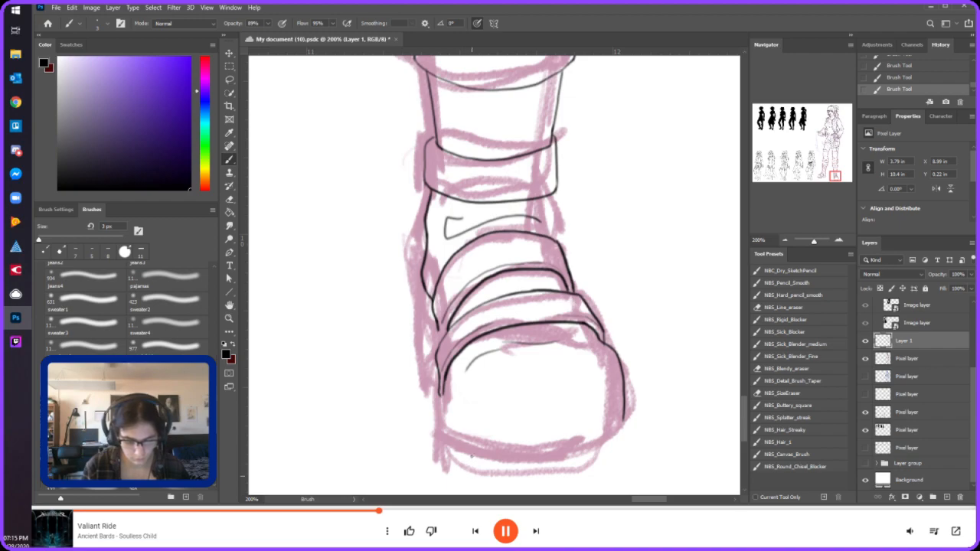
{"action": "mouse_move", "coordinate": [443, 405]}
{"action": "left_mouse_down"}
{"action": "mouse_move", "coordinate": [453, 433]}
{"action": "mouse_move", "coordinate": [495, 448]}
{"action": "mouse_move", "coordinate": [560, 451]}
{"action": "mouse_move", "coordinate": [609, 437]}
{"action": "mouse_move", "coordinate": [622, 420]}
{"action": "left_mouse_up"}
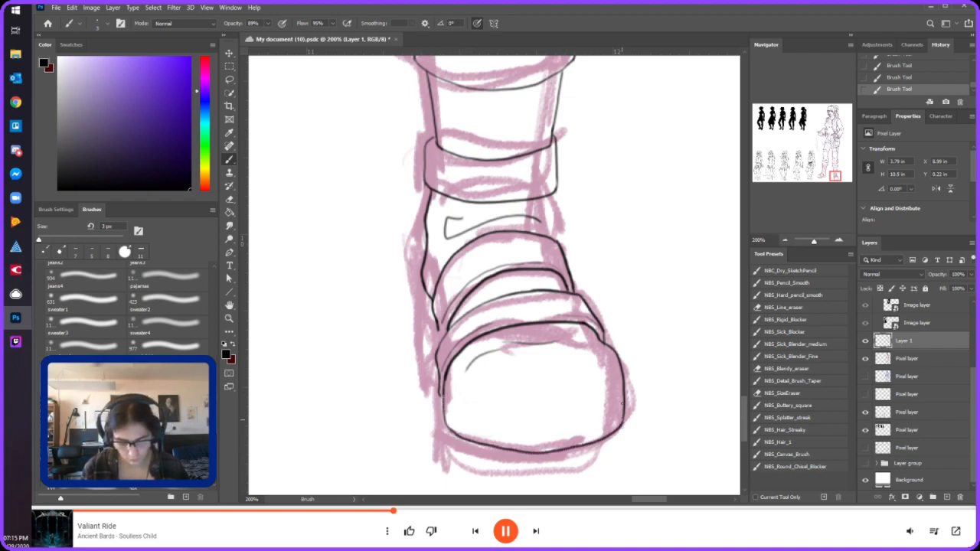
- Ink the heel's outer contour behind the toe cap and short starting strokes at both ends of the sole
{"action": "left_click_drag", "start_coordinate": [418, 280], "coordinate": [421, 392]}
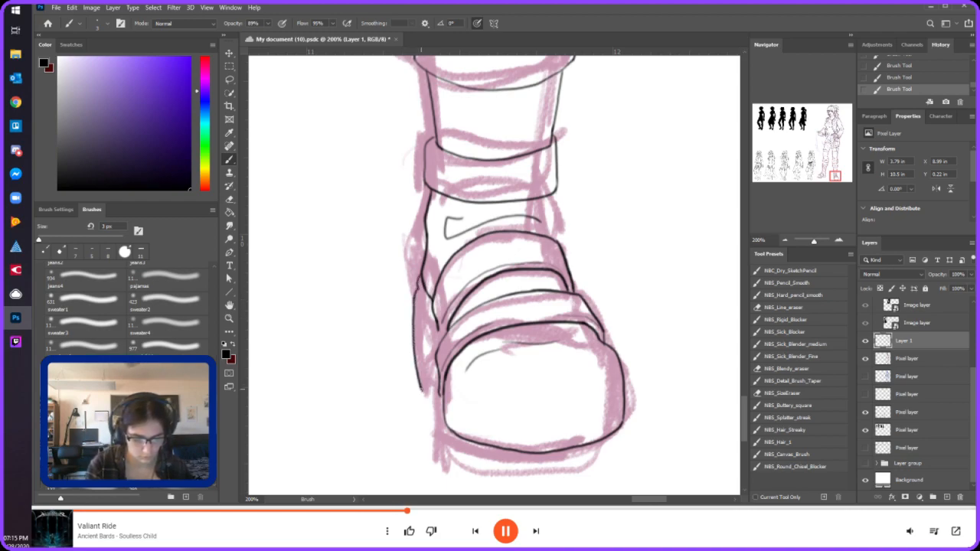
{"action": "left_click_drag", "start_coordinate": [439, 327], "coordinate": [442, 336]}
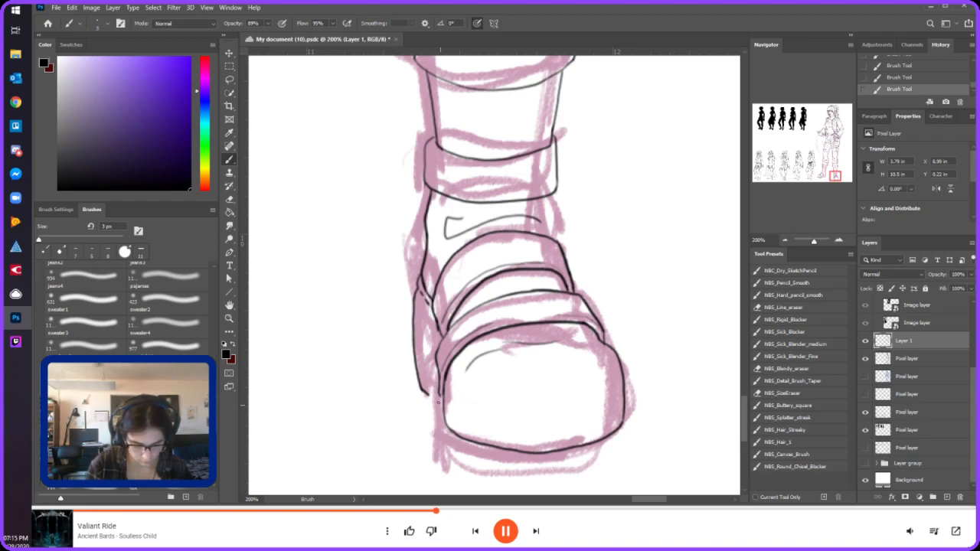
{"action": "left_click_drag", "start_coordinate": [439, 405], "coordinate": [452, 444]}
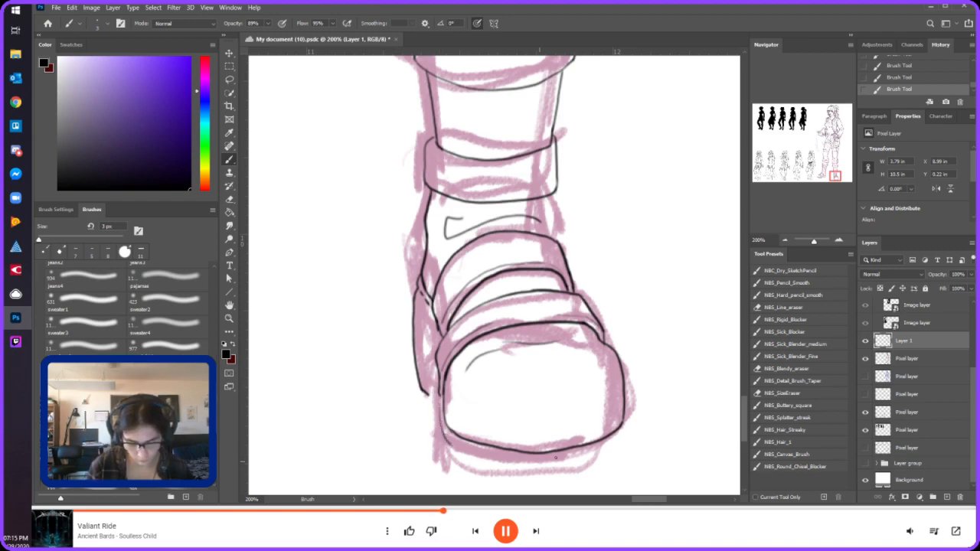
{"action": "left_click_drag", "start_coordinate": [449, 440], "coordinate": [472, 451]}
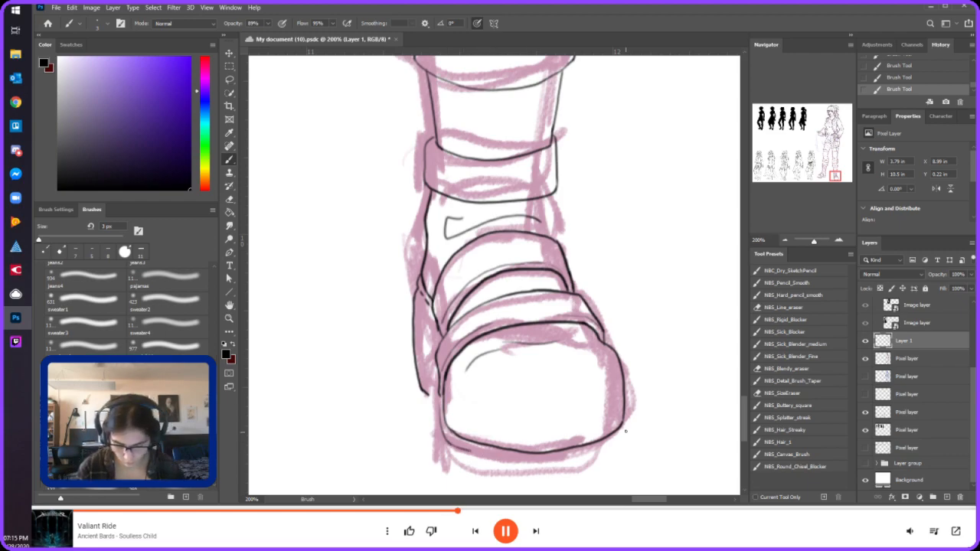
{"action": "left_click_drag", "start_coordinate": [626, 432], "coordinate": [629, 446]}
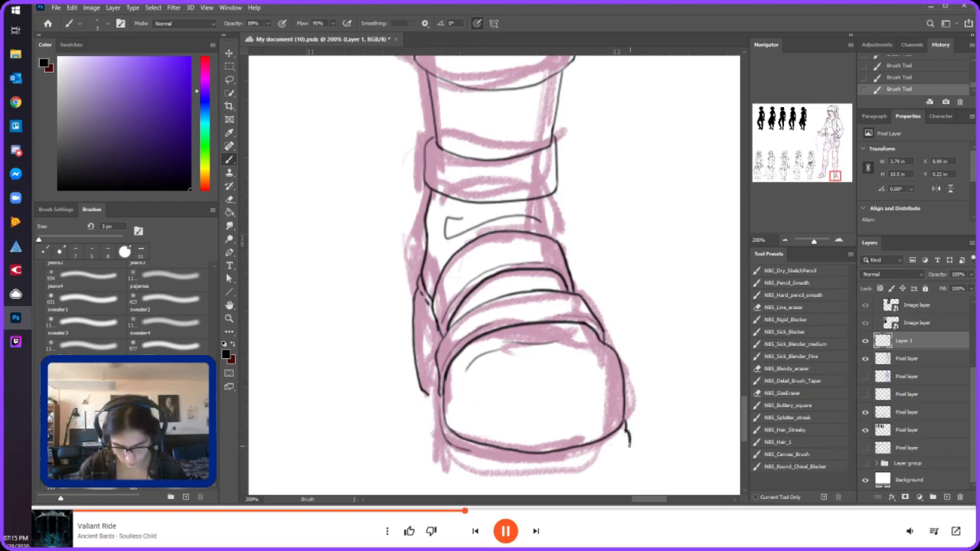
- Ink the sole's curved lower edge and clean up its left end, undoing the last strokes beside the heel
{"action": "mouse_move", "coordinate": [834, 177]}
{"action": "left_mouse_down"}
{"action": "mouse_move", "coordinate": [825, 182]}
{"action": "mouse_move", "coordinate": [835, 177]}
{"action": "left_mouse_up"}
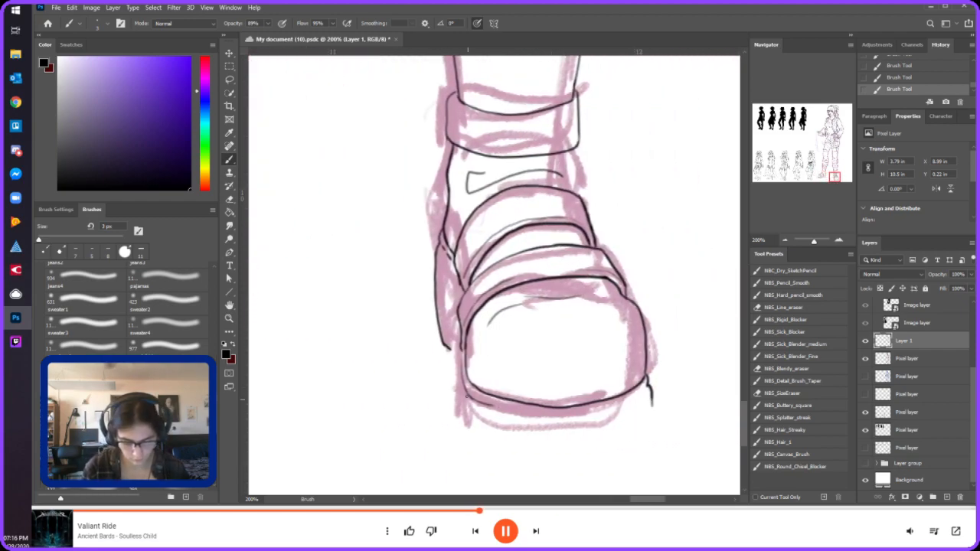
{"action": "mouse_move", "coordinate": [463, 393]}
{"action": "left_mouse_down"}
{"action": "mouse_move", "coordinate": [467, 418]}
{"action": "mouse_move", "coordinate": [517, 440]}
{"action": "mouse_move", "coordinate": [605, 432]}
{"action": "mouse_move", "coordinate": [649, 401]}
{"action": "mouse_move", "coordinate": [644, 412]}
{"action": "left_mouse_up"}
{"action": "key", "text": "e"}
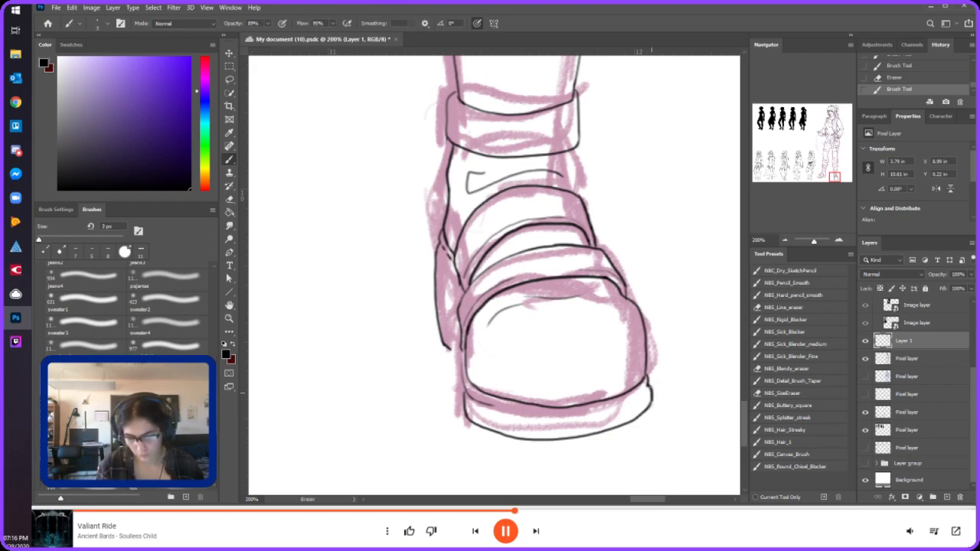
{"action": "left_click_drag", "start_coordinate": [463, 411], "coordinate": [440, 247]}
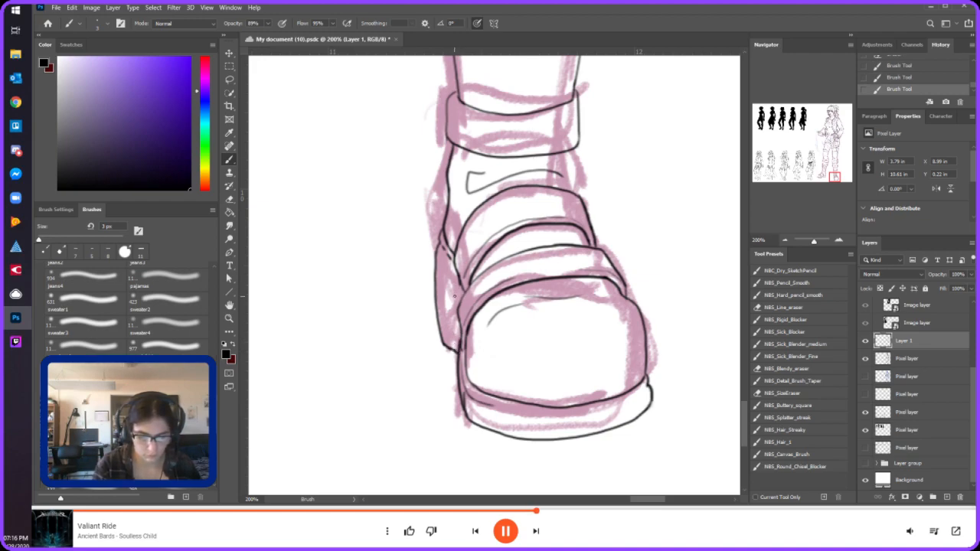
{"action": "left_click_drag", "start_coordinate": [454, 290], "coordinate": [460, 331]}
{"action": "key", "text": "ctrl+z"}
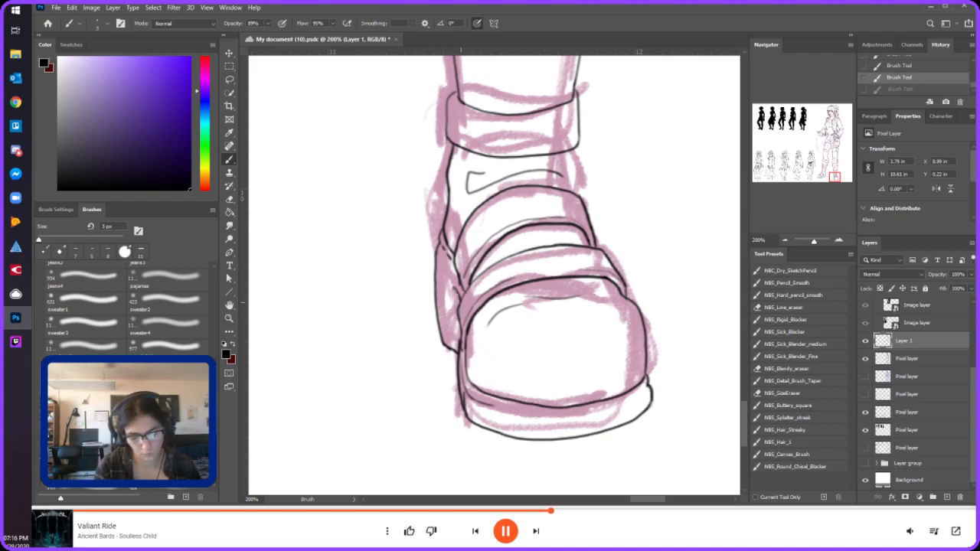
{"action": "key", "text": "ctrl+z"}
- Hide the pink sketch layer directly below Layer 1 to show the figure's clean line art
{"action": "left_click", "coordinate": [784, 242]}
{"action": "left_click", "coordinate": [784, 242]}
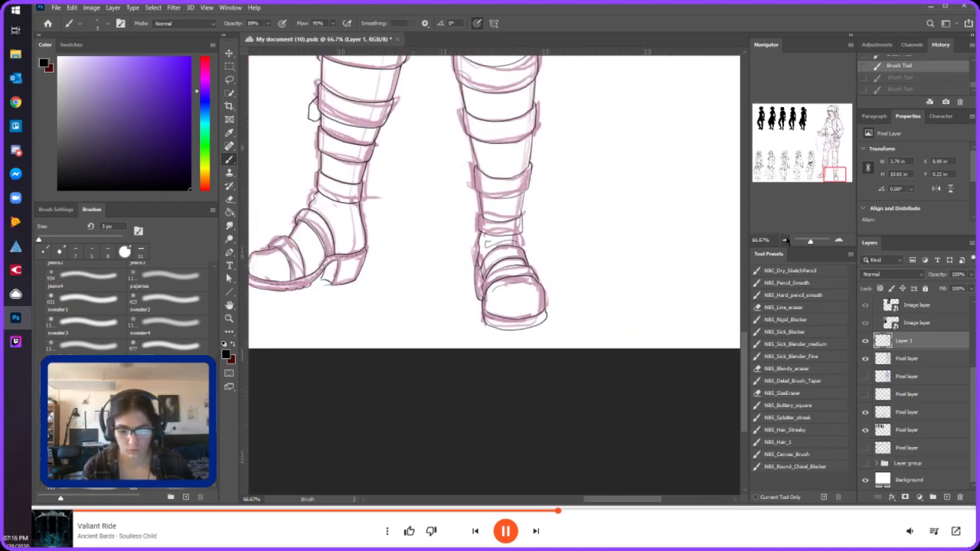
{"action": "left_click", "coordinate": [784, 241]}
{"action": "left_click", "coordinate": [784, 241]}
{"action": "left_click", "coordinate": [803, 151]}
{"action": "left_click_drag", "start_coordinate": [806, 140], "coordinate": [807, 134]}
{"action": "left_click", "coordinate": [866, 358]}
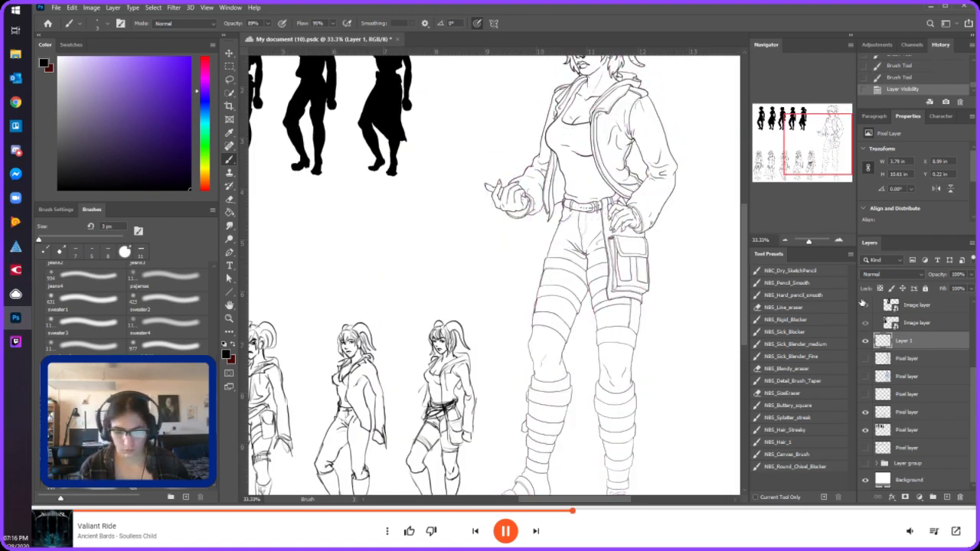
- Thicken the outer thigh contour between the hip and the uppermost strap, undoing the last two strokes
{"action": "mouse_move", "coordinate": [812, 158]}
{"action": "left_mouse_down"}
{"action": "mouse_move", "coordinate": [820, 134]}
{"action": "mouse_move", "coordinate": [823, 164]}
{"action": "mouse_move", "coordinate": [825, 154]}
{"action": "left_mouse_up"}
{"action": "left_click", "coordinate": [838, 241]}
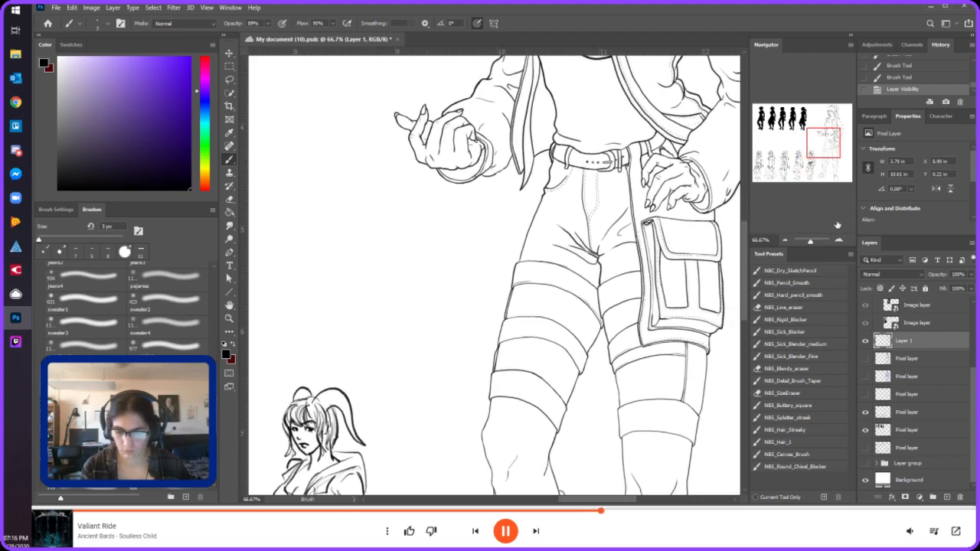
{"action": "left_click", "coordinate": [839, 241]}
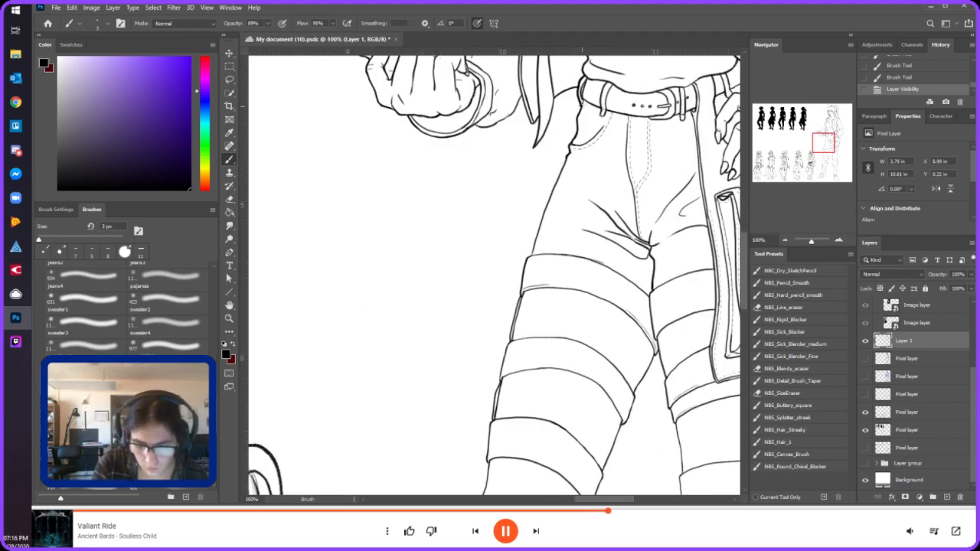
{"action": "left_click_drag", "start_coordinate": [580, 116], "coordinate": [572, 138]}
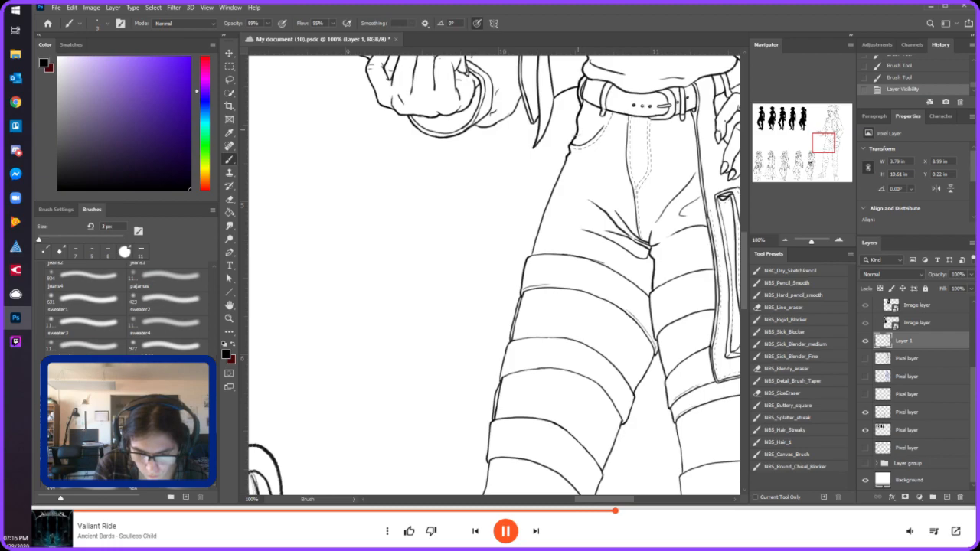
{"action": "left_click_drag", "start_coordinate": [559, 174], "coordinate": [517, 297]}
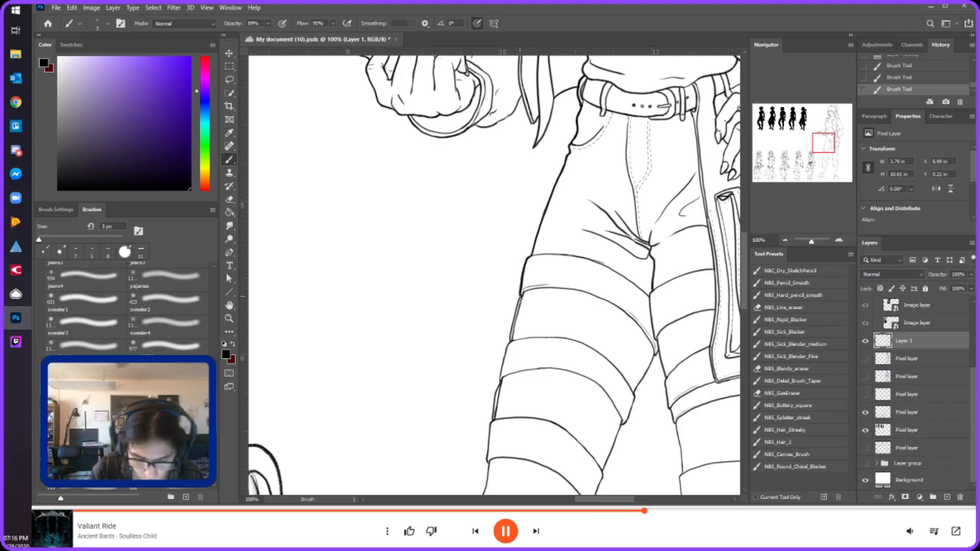
{"action": "key", "text": "ctrl+z"}
{"action": "key", "text": "ctrl+z"}
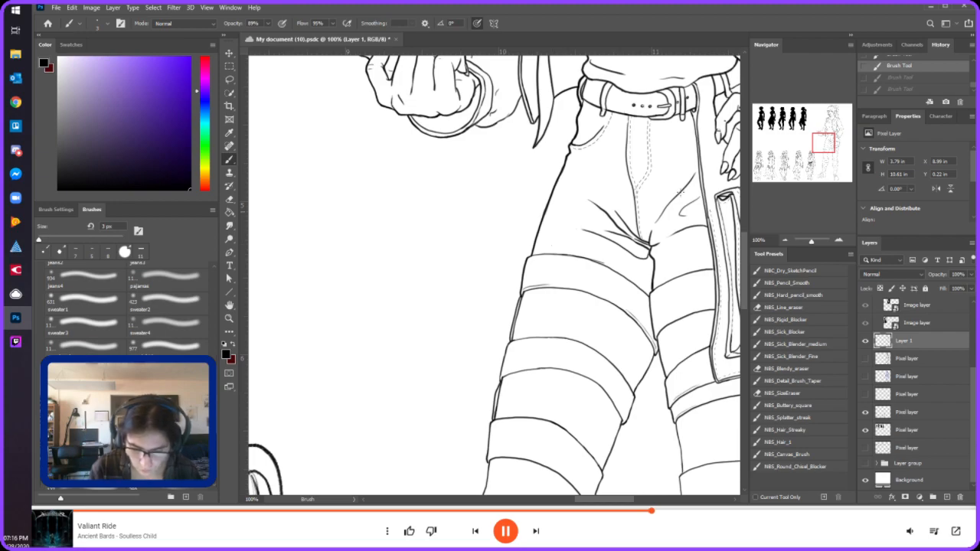
- Erase small excess bits of line around the uppermost thigh strap, undoing the unwanted erasures
{"action": "left_click", "coordinate": [837, 242]}
{"action": "key", "text": "e"}
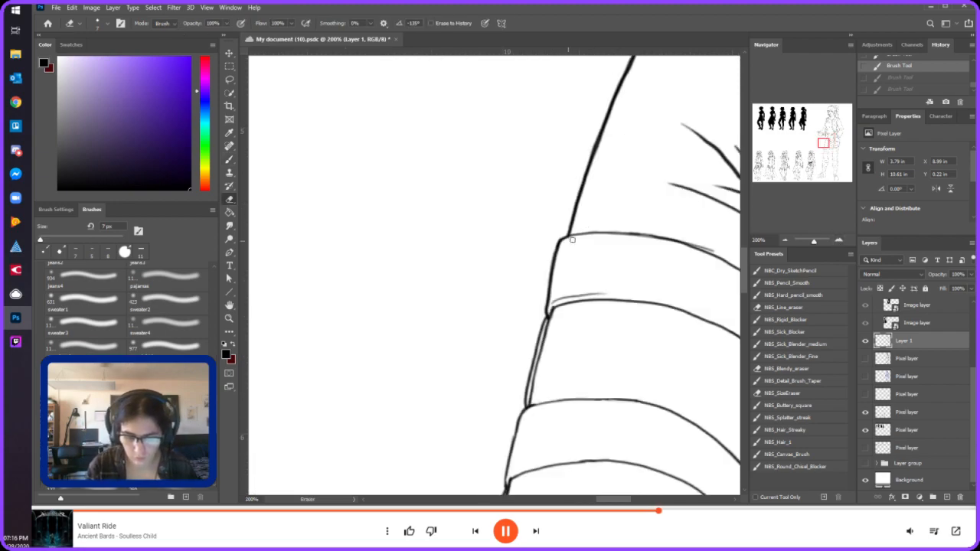
{"action": "left_click", "coordinate": [569, 240]}
{"action": "left_click", "coordinate": [610, 217]}
{"action": "key", "text": "ctrl+z"}
{"action": "left_click", "coordinate": [786, 241]}
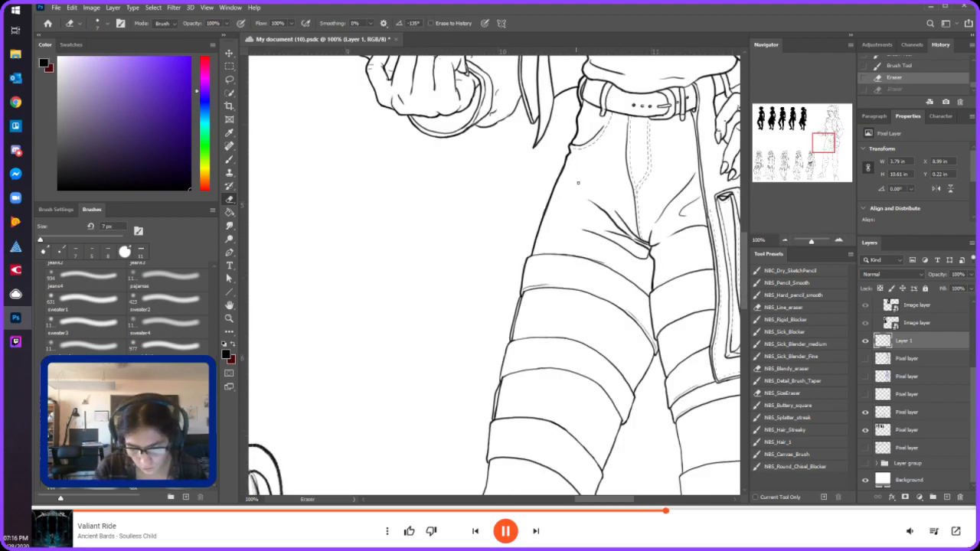
{"action": "left_click", "coordinate": [599, 261]}
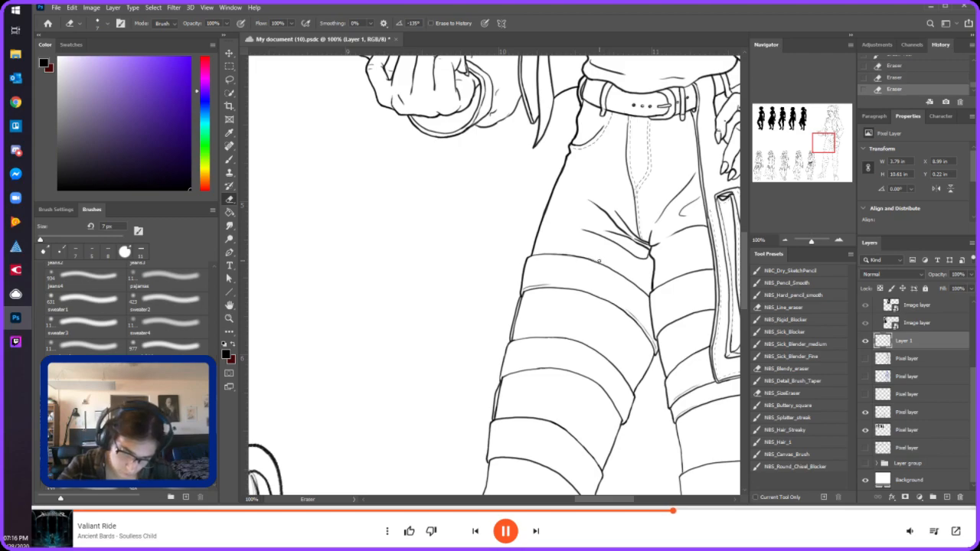
{"action": "key", "text": "ctrl+z"}
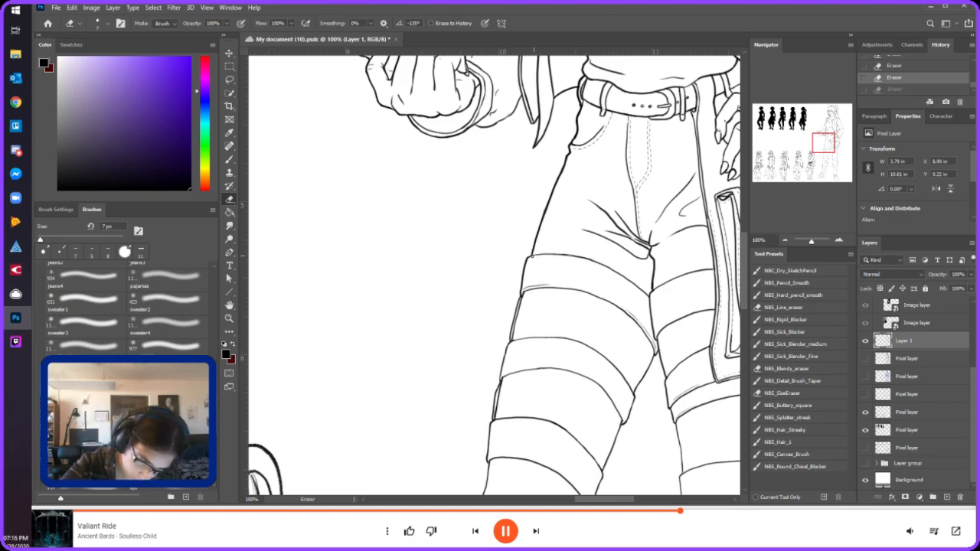
- Thicken the upper edge of the uppermost thigh strap across to the inner thigh, trimming excess line partway along the curve
{"action": "key", "text": "b"}
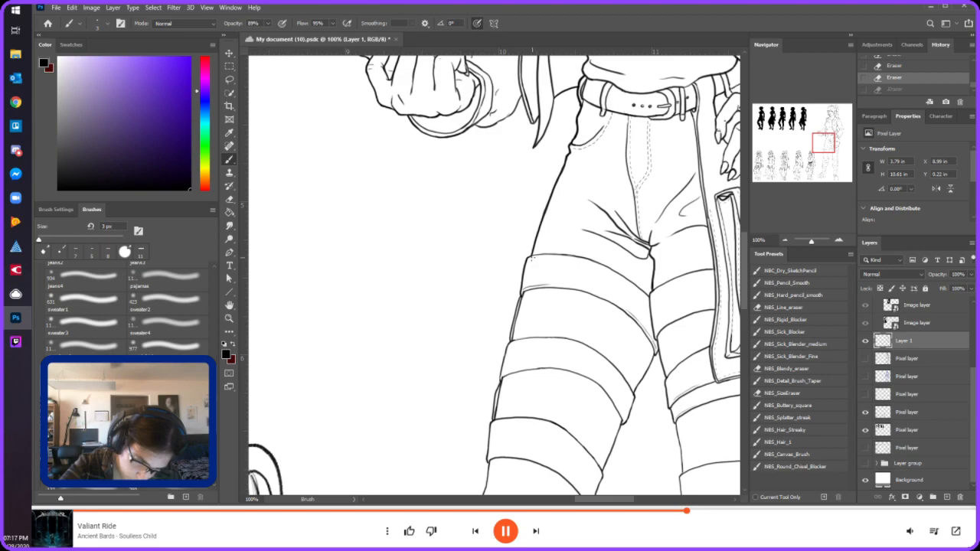
{"action": "left_click_drag", "start_coordinate": [545, 255], "coordinate": [568, 255]}
{"action": "key", "text": "ctrl+z"}
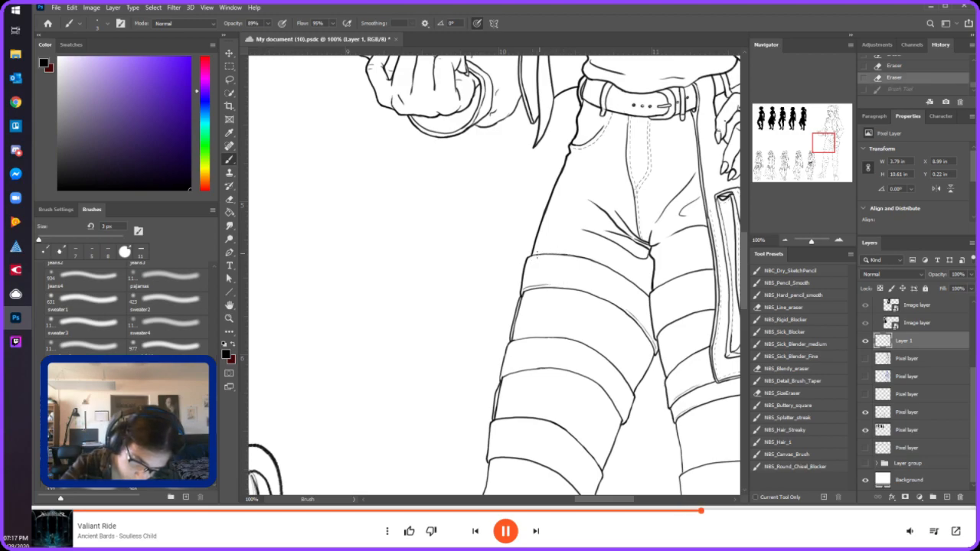
{"action": "left_click", "coordinate": [838, 240]}
{"action": "left_click_drag", "start_coordinate": [825, 143], "coordinate": [829, 144]}
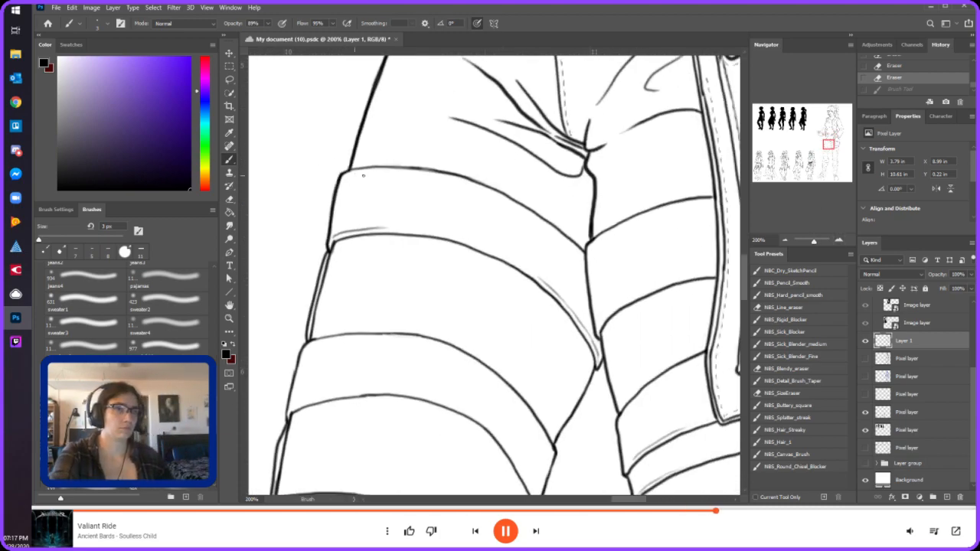
{"action": "mouse_move", "coordinate": [357, 168]}
{"action": "left_mouse_down"}
{"action": "mouse_move", "coordinate": [443, 171]}
{"action": "mouse_move", "coordinate": [522, 199]}
{"action": "left_mouse_up"}
{"action": "key", "text": "e"}
{"action": "left_click_drag", "start_coordinate": [524, 202], "coordinate": [513, 192]}
{"action": "key", "text": "b"}
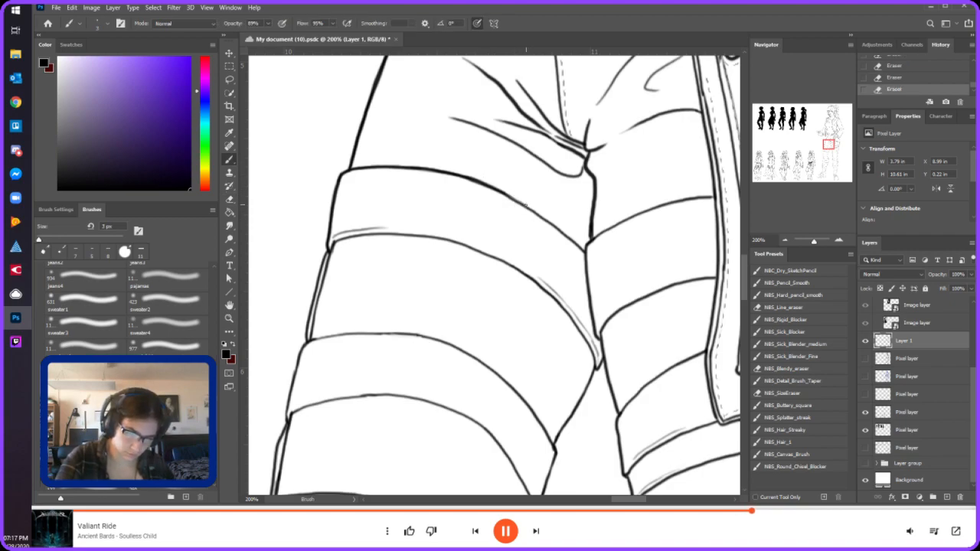
{"action": "left_click_drag", "start_coordinate": [556, 228], "coordinate": [575, 243]}
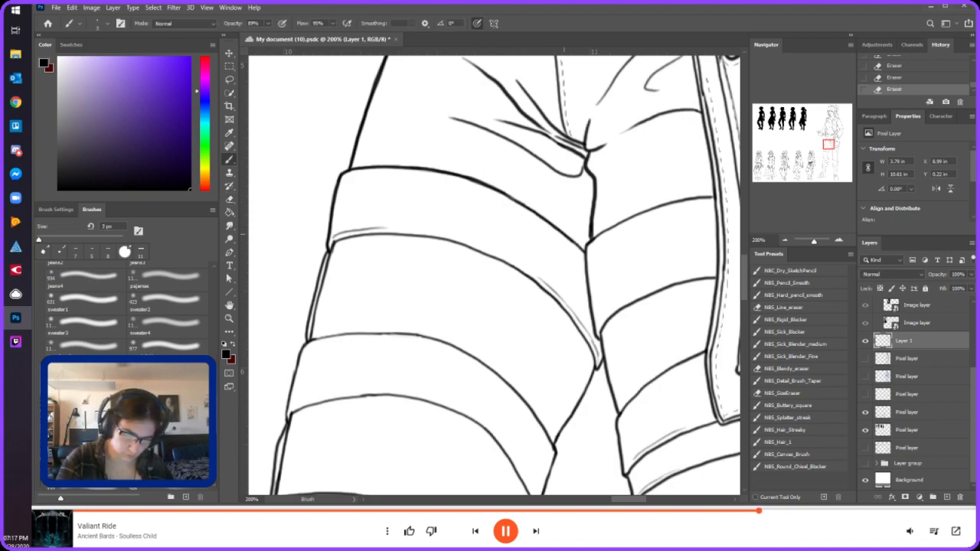
- Thicken the outer thigh contour beside the straps below the uppermost one, redoing the lower stroke
{"action": "left_click_drag", "start_coordinate": [326, 252], "coordinate": [288, 402]}
{"action": "key", "text": "ctrl+z"}
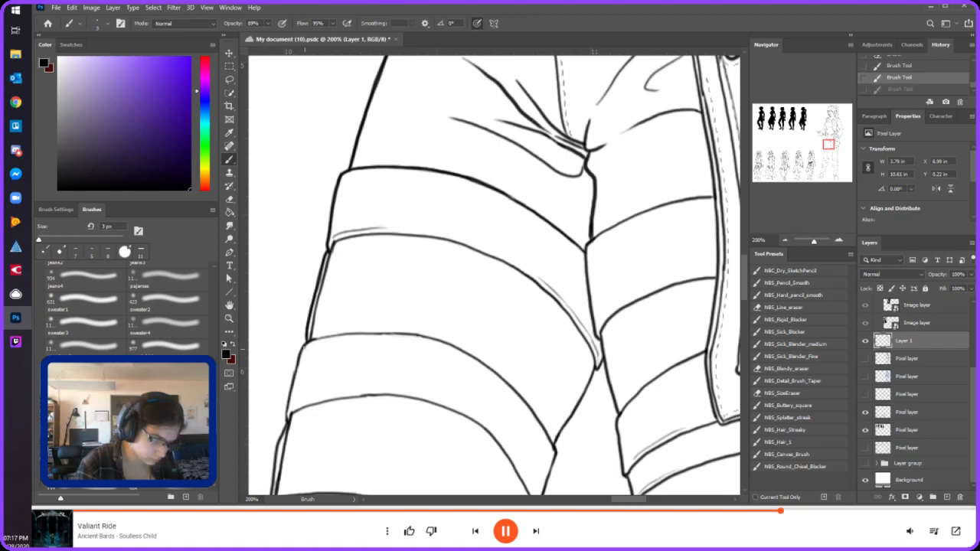
{"action": "left_click_drag", "start_coordinate": [305, 342], "coordinate": [286, 424]}
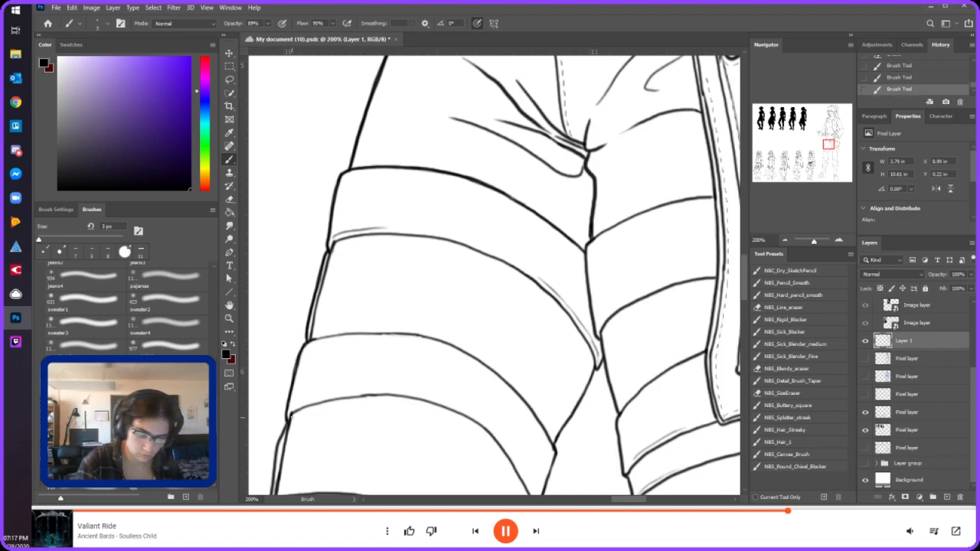
- Thicken the inner contour of the strapped thigh below the crotch and the facing inner contour of the other leg down past its straps
{"action": "left_click_drag", "start_coordinate": [829, 142], "coordinate": [827, 146]}
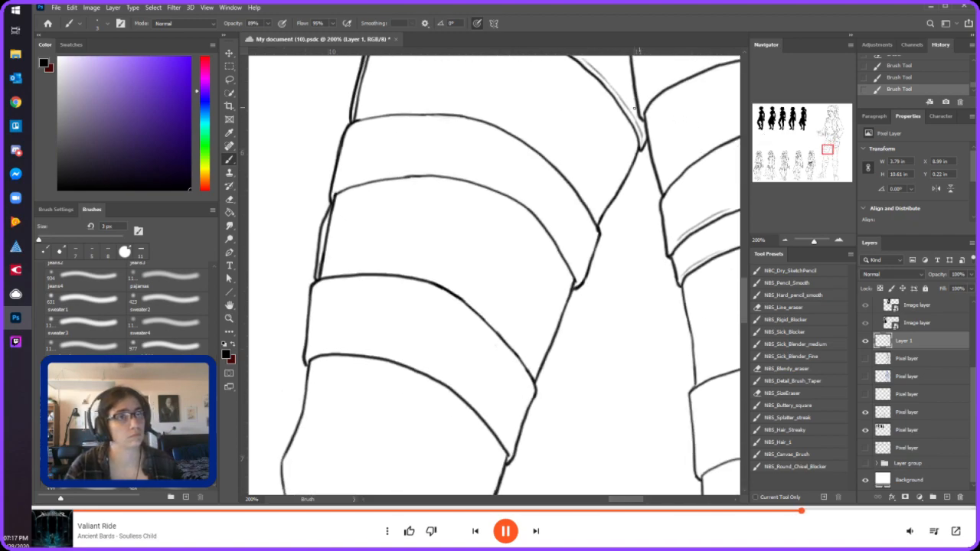
{"action": "left_click_drag", "start_coordinate": [599, 228], "coordinate": [640, 146]}
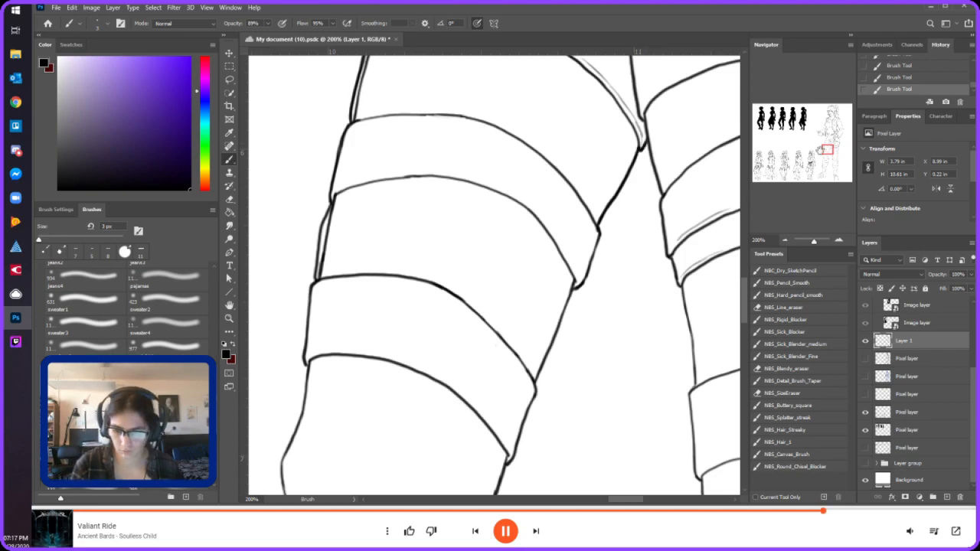
{"action": "left_click_drag", "start_coordinate": [822, 153], "coordinate": [825, 145]}
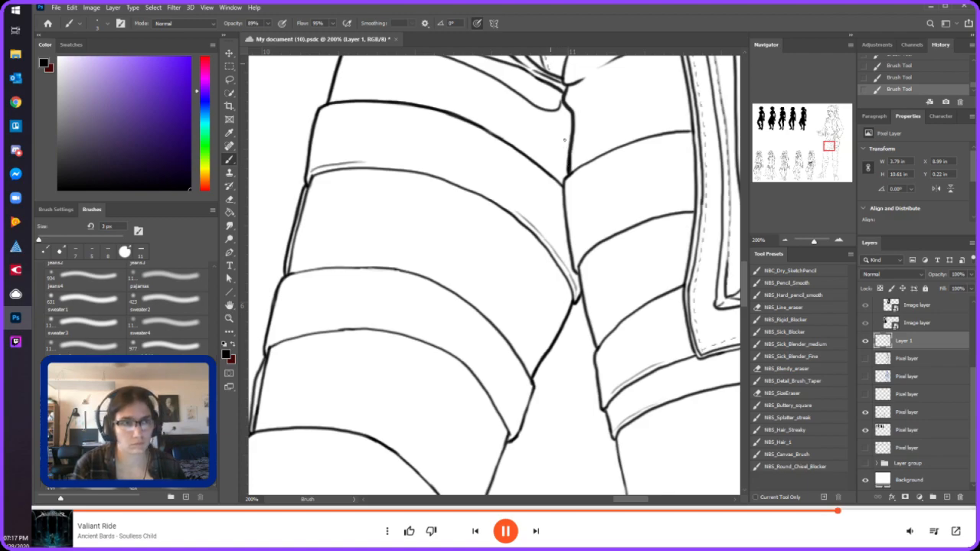
{"action": "mouse_move", "coordinate": [565, 172]}
{"action": "left_mouse_down"}
{"action": "mouse_move", "coordinate": [570, 255]}
{"action": "mouse_move", "coordinate": [594, 341]}
{"action": "left_mouse_up"}
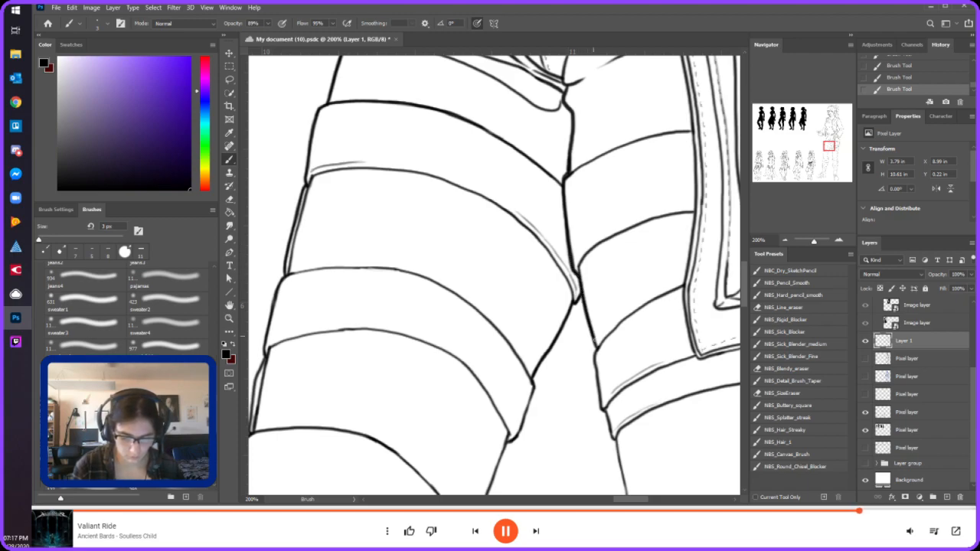
{"action": "scroll", "coordinate": [661, 175], "scroll_direction": "down", "scroll_amount": 3}
{"action": "mouse_move", "coordinate": [595, 217]}
{"action": "left_mouse_down"}
{"action": "mouse_move", "coordinate": [628, 370]}
{"action": "mouse_move", "coordinate": [628, 484]}
{"action": "left_mouse_up"}
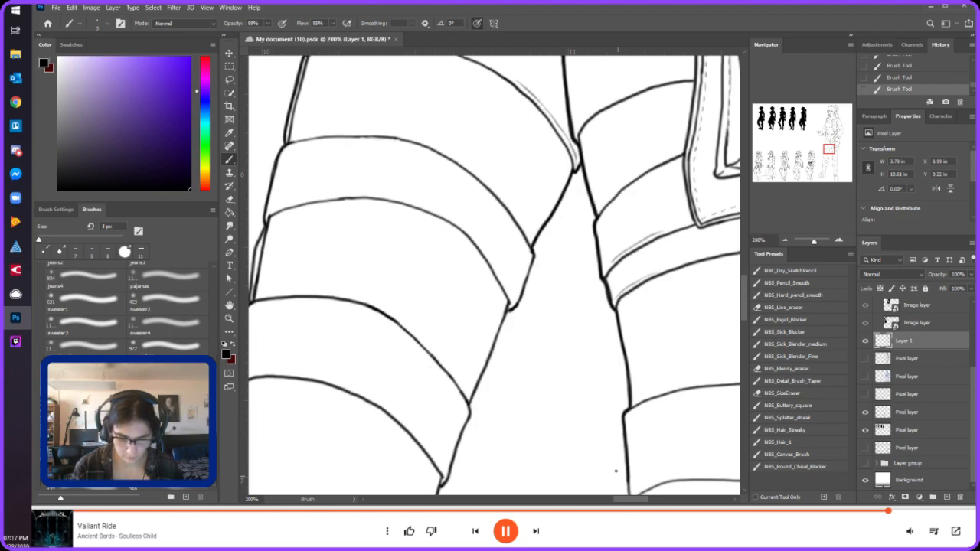
- Thicken the first leg's inner thigh contour beside the lower straps down to the lowest one, redoing the first stroke and erasing excess line
{"action": "left_click_drag", "start_coordinate": [533, 248], "coordinate": [489, 362]}
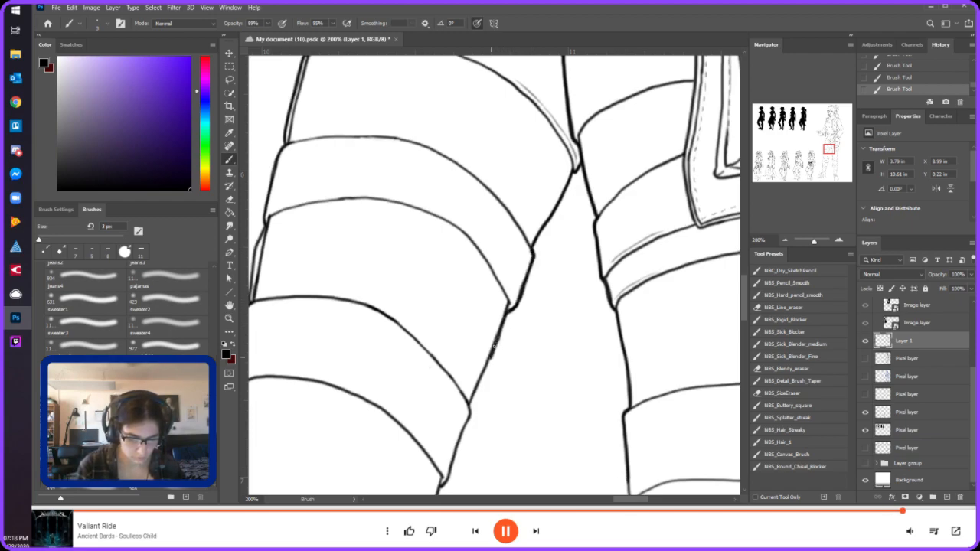
{"action": "key", "text": "ctrl+z"}
{"action": "left_click_drag", "start_coordinate": [507, 313], "coordinate": [537, 248]}
{"action": "left_click_drag", "start_coordinate": [469, 404], "coordinate": [502, 323]}
{"action": "left_click_drag", "start_coordinate": [450, 469], "coordinate": [476, 403]}
{"action": "key", "text": "e"}
{"action": "mouse_move", "coordinate": [476, 400]}
{"action": "left_mouse_down"}
{"action": "mouse_move", "coordinate": [471, 409]}
{"action": "mouse_move", "coordinate": [513, 209]}
{"action": "left_mouse_up"}
{"action": "key", "text": "b"}
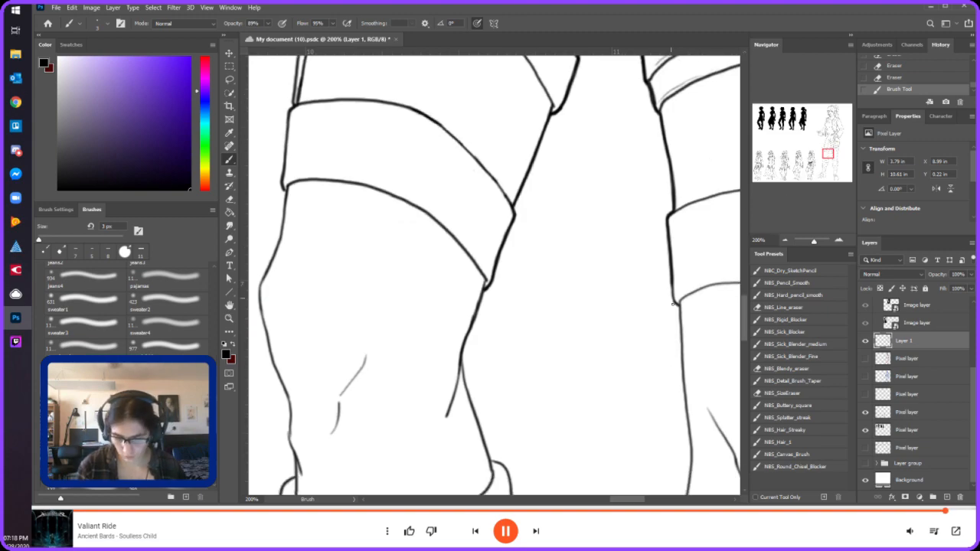
- Thicken the other leg's inner contour from the lowest thigh strap down toward the knee, touching up the strap's lower corner
{"action": "left_click_drag", "start_coordinate": [672, 280], "coordinate": [689, 439]}
{"action": "key", "text": "e"}
{"action": "key", "text": "b"}
{"action": "left_click", "coordinate": [678, 306]}
{"action": "left_click", "coordinate": [678, 306]}
- Thicken both knee contours of the first leg down to the boot top and touch up where the legs meet the boot cuffs
{"action": "left_click_drag", "start_coordinate": [828, 152], "coordinate": [827, 155]}
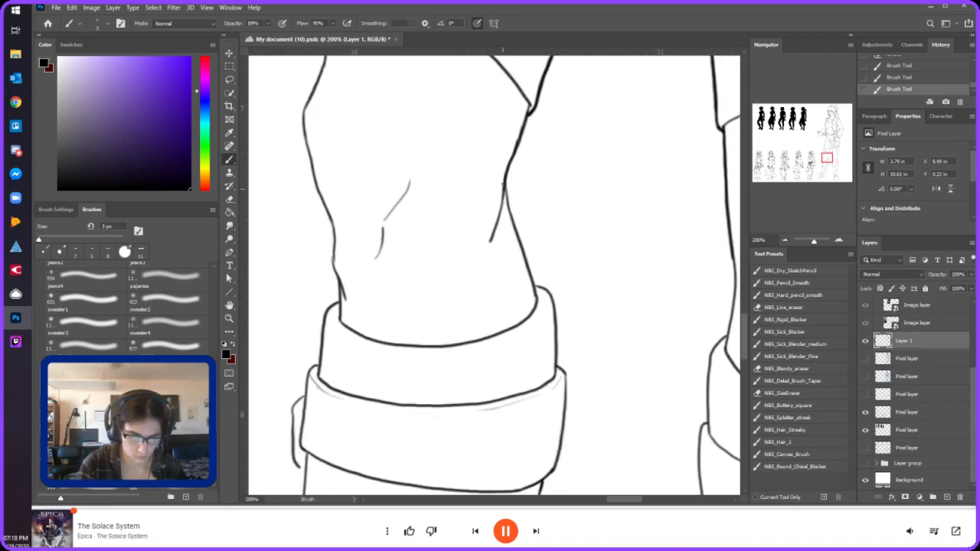
{"action": "left_click_drag", "start_coordinate": [505, 181], "coordinate": [534, 287]}
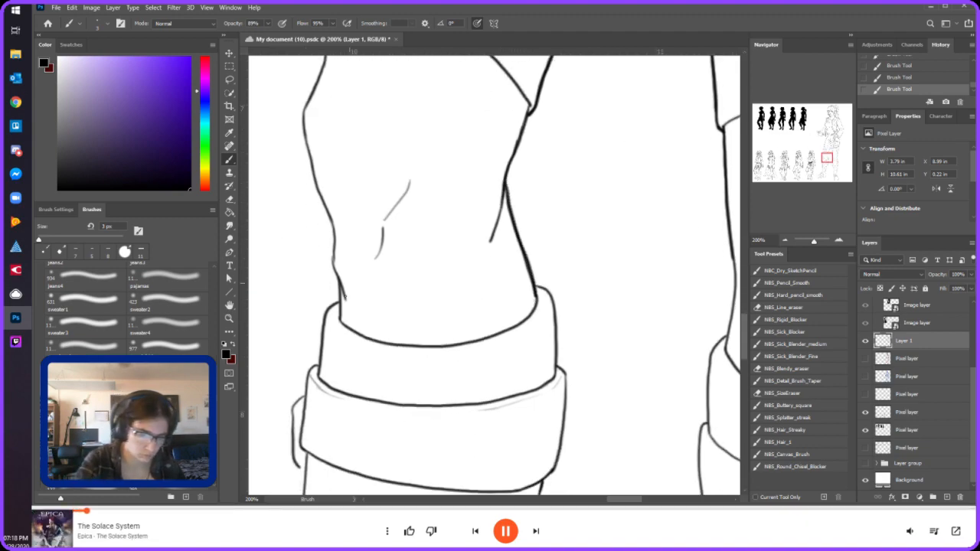
{"action": "left_click_drag", "start_coordinate": [342, 318], "coordinate": [305, 98]}
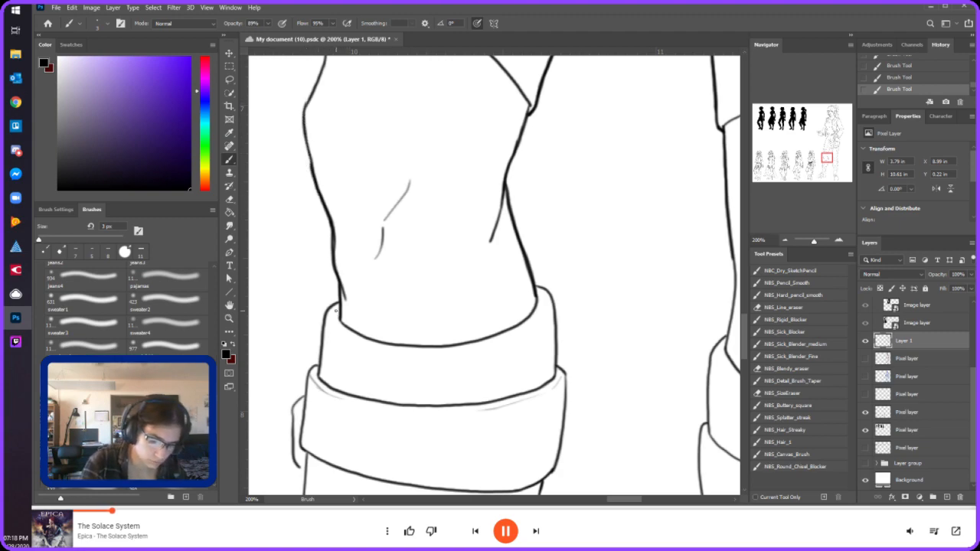
{"action": "mouse_move", "coordinate": [540, 293]}
{"action": "left_mouse_down"}
{"action": "mouse_move", "coordinate": [528, 314]}
{"action": "mouse_move", "coordinate": [540, 293]}
{"action": "left_mouse_up"}
{"action": "key", "text": "e"}
{"action": "left_click_drag", "start_coordinate": [541, 292], "coordinate": [536, 306]}
{"action": "key", "text": "ctrl+z"}
{"action": "key", "text": "b"}
{"action": "left_click_drag", "start_coordinate": [828, 160], "coordinate": [830, 160]}
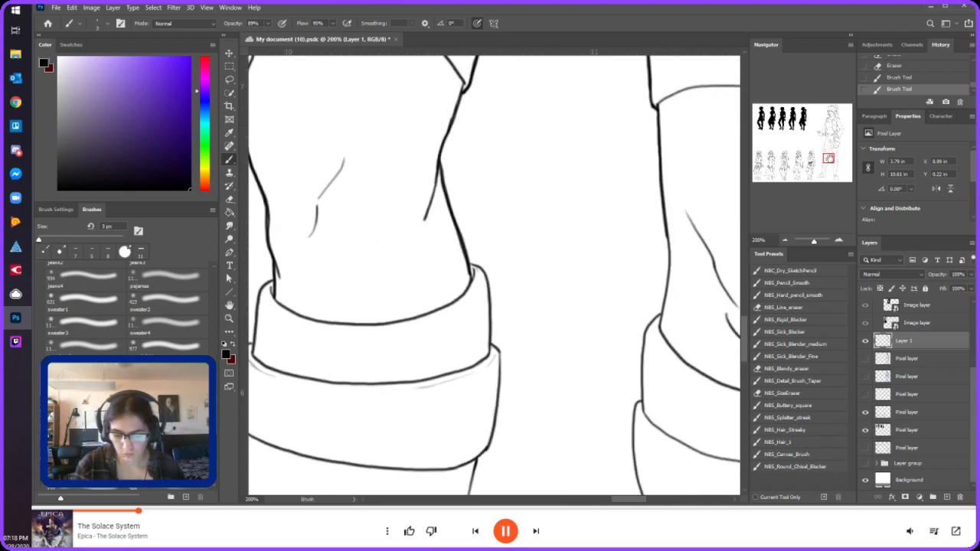
{"action": "left_click_drag", "start_coordinate": [653, 328], "coordinate": [660, 345]}
- Add dashed stitching along the first boot's top cuff and a double seam down its inner side with the 7 px dashed brush
{"action": "left_click_drag", "start_coordinate": [827, 158], "coordinate": [826, 163]}
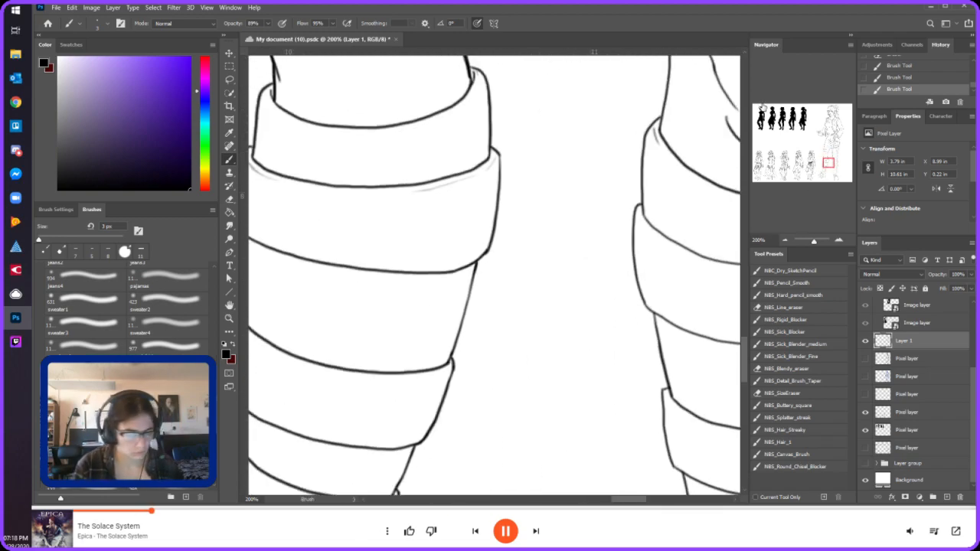
{"action": "left_click", "coordinate": [72, 252]}
{"action": "left_click_drag", "start_coordinate": [448, 111], "coordinate": [454, 165]}
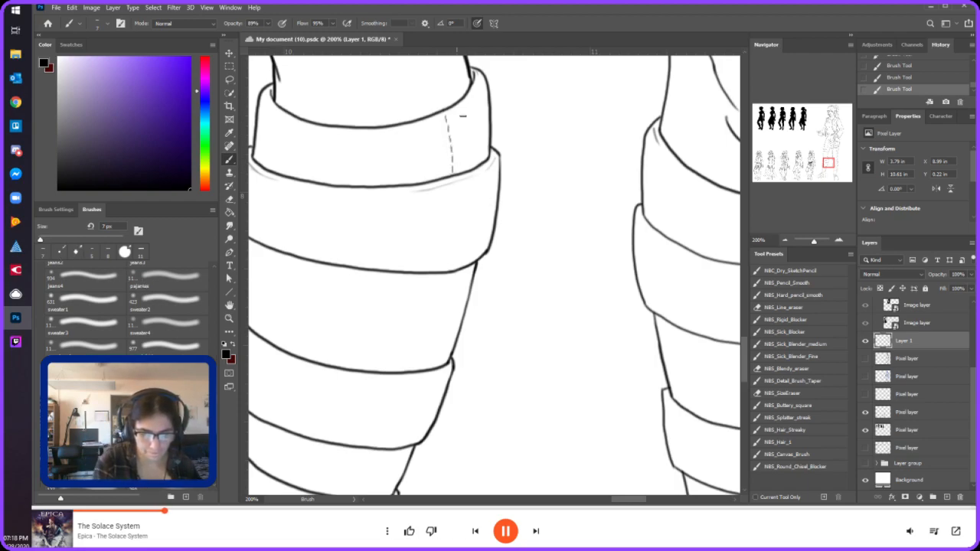
{"action": "left_click_drag", "start_coordinate": [449, 116], "coordinate": [470, 101]}
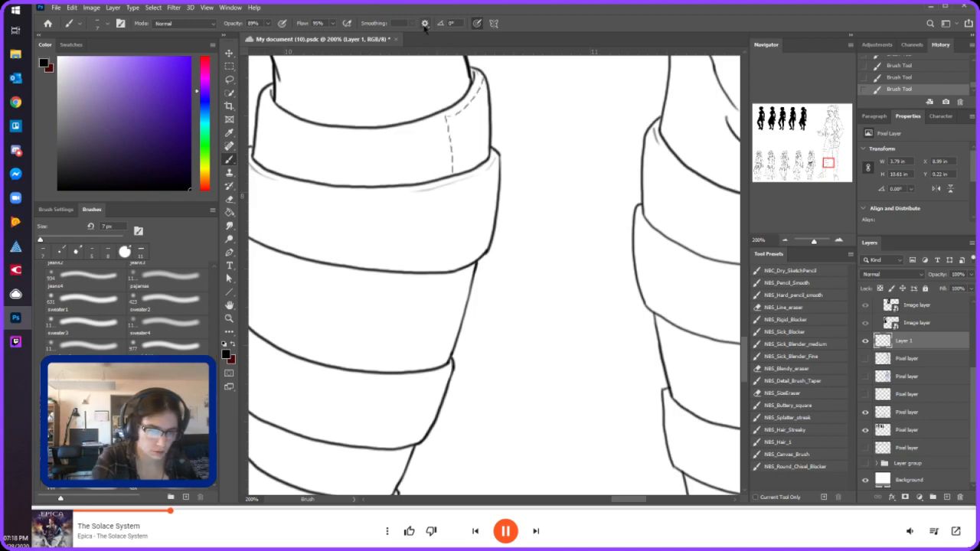
{"action": "mouse_move", "coordinate": [270, 113]}
{"action": "left_mouse_down"}
{"action": "mouse_move", "coordinate": [300, 130]}
{"action": "mouse_move", "coordinate": [366, 139]}
{"action": "left_mouse_up"}
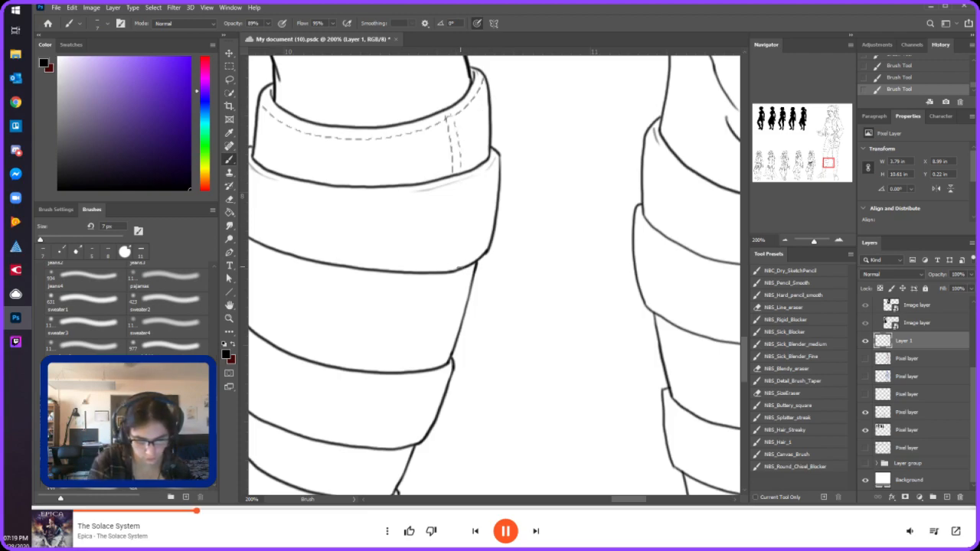
{"action": "left_click_drag", "start_coordinate": [451, 305], "coordinate": [439, 361]}
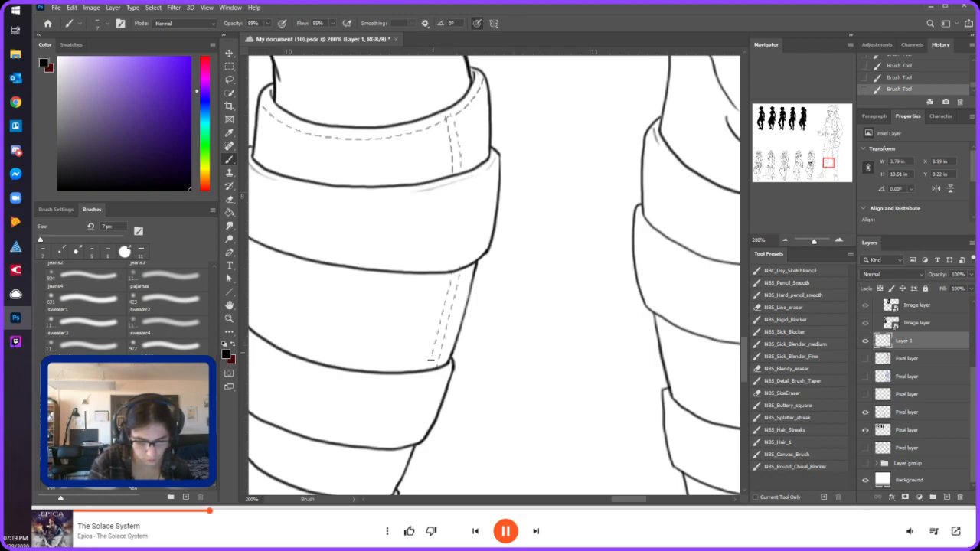
- Add dashed stitching along the upper edge of the other boot's top cuff and down the cuff's inner side
{"action": "left_click_drag", "start_coordinate": [830, 160], "coordinate": [832, 162]}
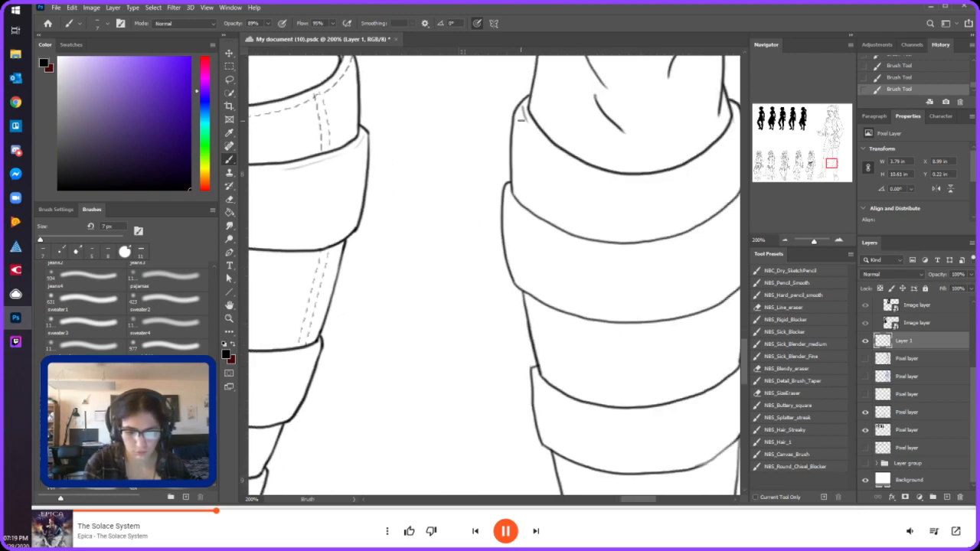
{"action": "left_click_drag", "start_coordinate": [534, 153], "coordinate": [592, 182]}
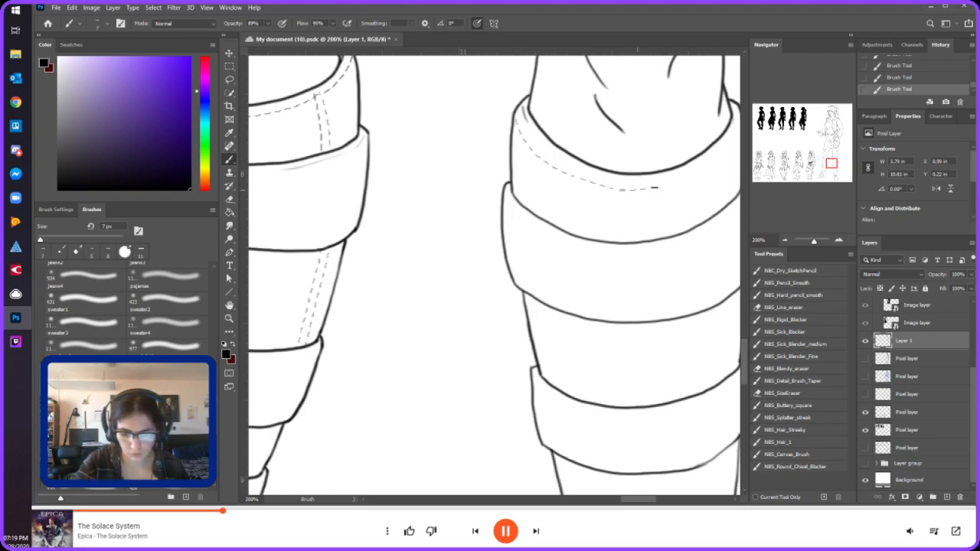
{"action": "left_click_drag", "start_coordinate": [832, 161], "coordinate": [834, 161]}
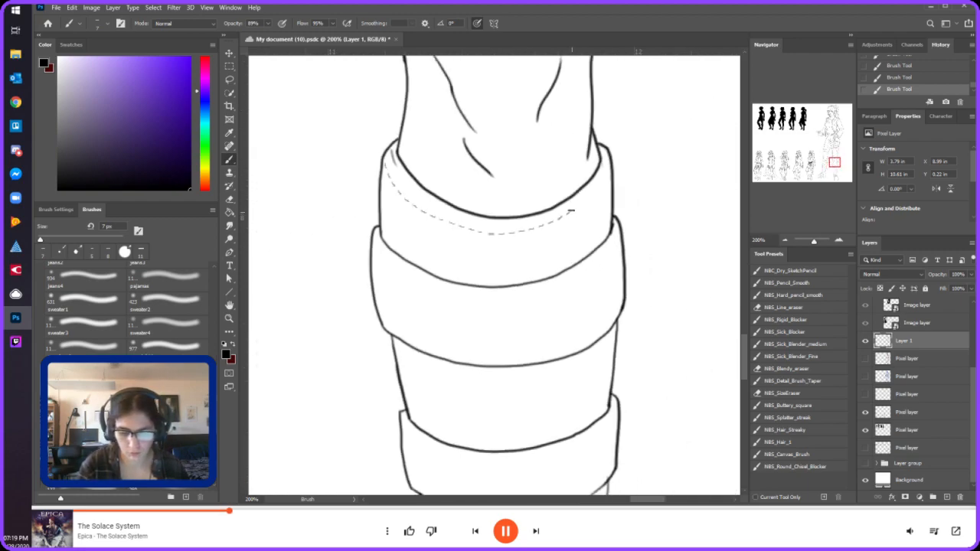
{"action": "left_click_drag", "start_coordinate": [592, 191], "coordinate": [608, 165]}
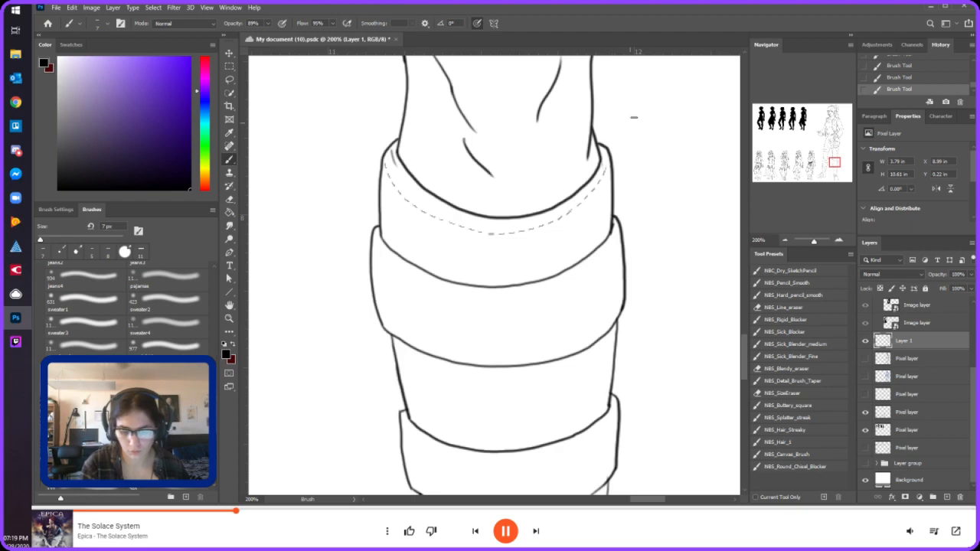
{"action": "left_click_drag", "start_coordinate": [834, 161], "coordinate": [831, 162]}
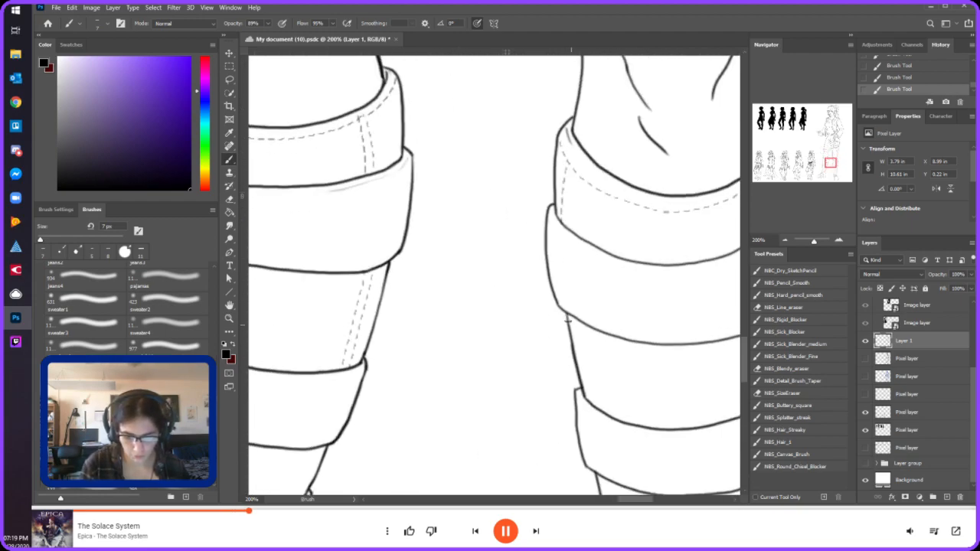
- Continue the first boot's double stitched seam between the lower straps and from the ankle down to the sole
{"action": "left_click_drag", "start_coordinate": [829, 161], "coordinate": [825, 166]}
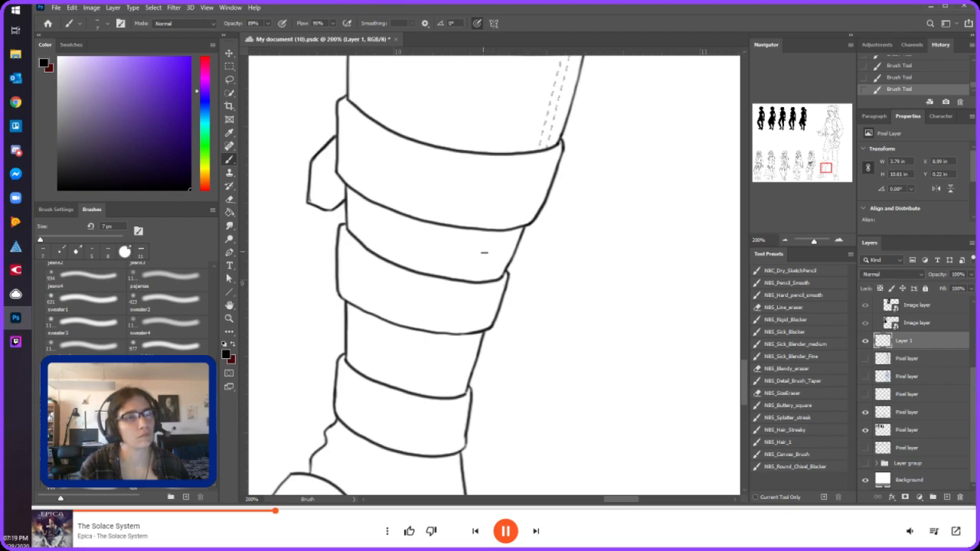
{"action": "left_click_drag", "start_coordinate": [513, 240], "coordinate": [487, 278]}
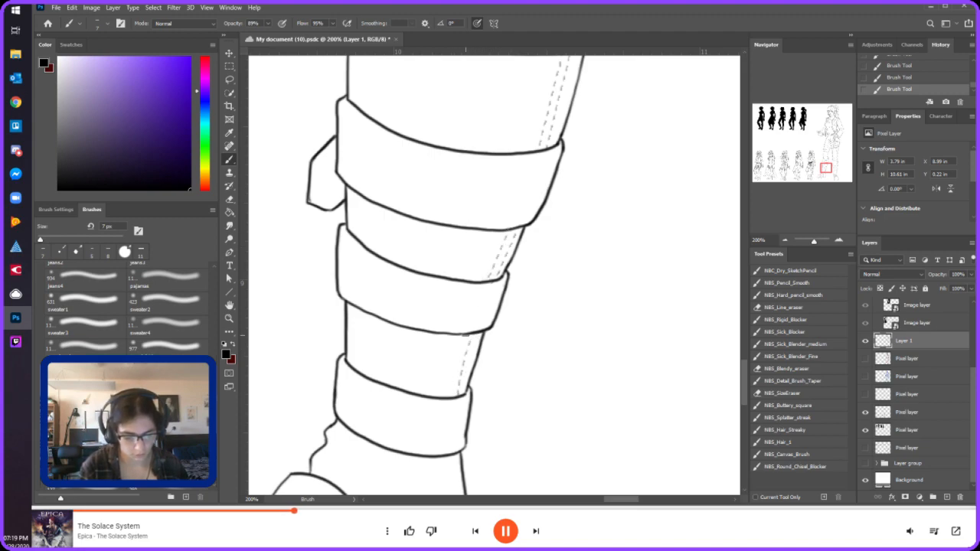
{"action": "left_click_drag", "start_coordinate": [454, 374], "coordinate": [452, 395]}
{"action": "mouse_move", "coordinate": [605, 410]}
{"action": "left_mouse_down"}
{"action": "mouse_move", "coordinate": [605, 384]}
{"action": "mouse_move", "coordinate": [691, 192]}
{"action": "left_mouse_up"}
{"action": "mouse_move", "coordinate": [533, 238]}
{"action": "left_mouse_down"}
{"action": "mouse_move", "coordinate": [546, 351]}
{"action": "mouse_move", "coordinate": [539, 378]}
{"action": "left_mouse_up"}
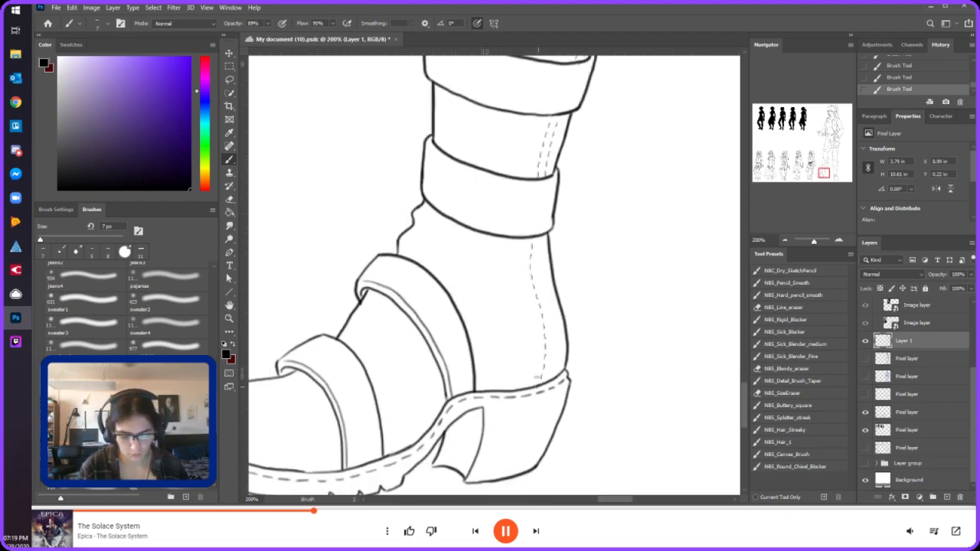
{"action": "left_click_drag", "start_coordinate": [546, 243], "coordinate": [546, 377]}
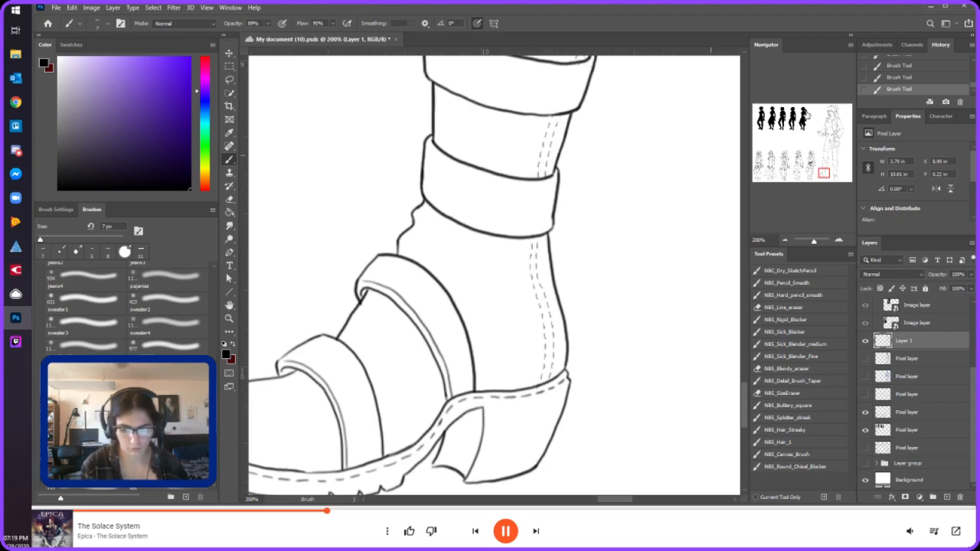
- Thicken the other boot's outer contour from the ankle up past the lower straps with a 5 px brush, redoing the stroke between the straps
{"action": "left_click_drag", "start_coordinate": [823, 173], "coordinate": [832, 171]}
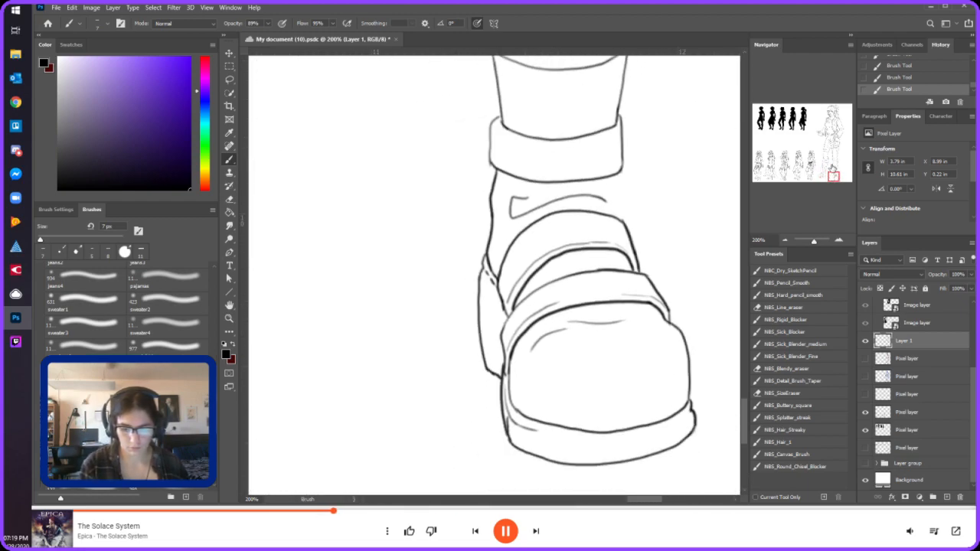
{"action": "key", "text": "e"}
{"action": "key", "text": "b"}
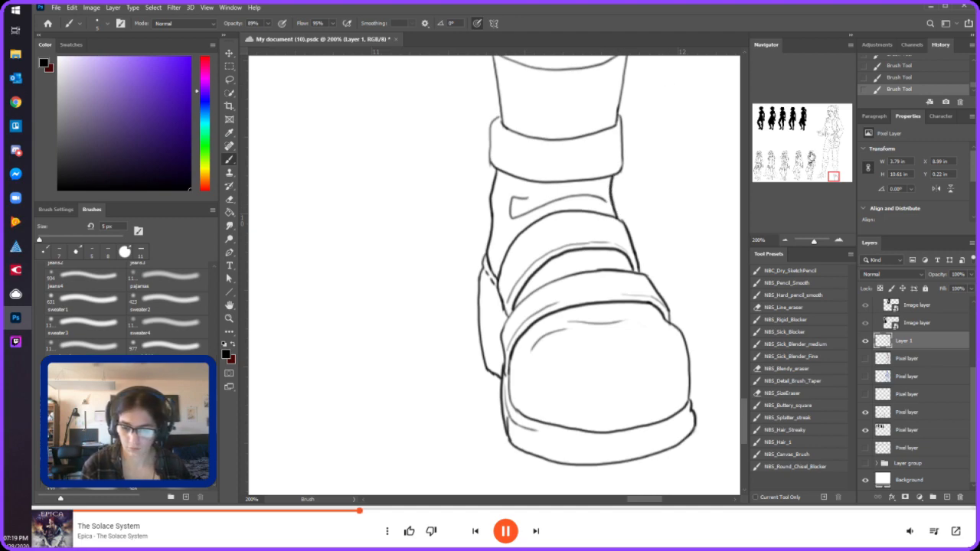
{"action": "left_click_drag", "start_coordinate": [827, 177], "coordinate": [828, 173]}
{"action": "mouse_move", "coordinate": [589, 357]}
{"action": "left_mouse_down"}
{"action": "mouse_move", "coordinate": [596, 275]}
{"action": "mouse_move", "coordinate": [595, 284]}
{"action": "mouse_move", "coordinate": [614, 205]}
{"action": "left_mouse_up"}
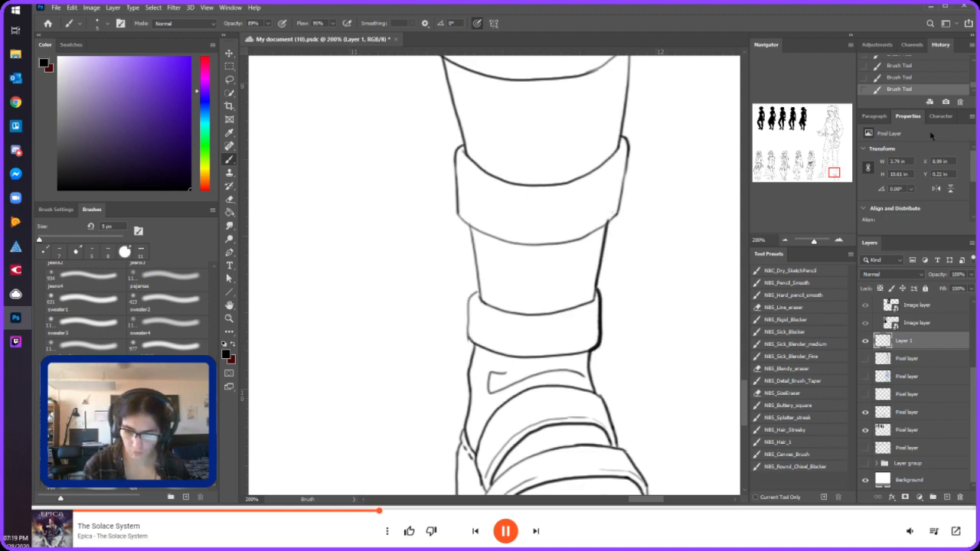
{"action": "left_click", "coordinate": [911, 79]}
{"action": "left_click_drag", "start_coordinate": [603, 240], "coordinate": [595, 288]}
{"action": "left_click_drag", "start_coordinate": [615, 215], "coordinate": [630, 141]}
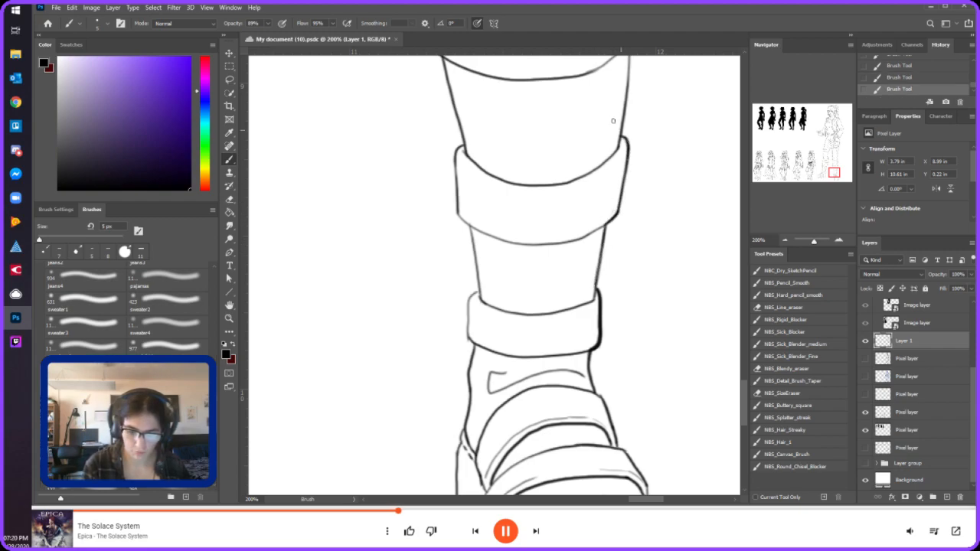
- Thicken the inner contour of the same boot beside its straps from the ankle up to the cuff, undoing one stray stroke
{"action": "mouse_move", "coordinate": [459, 143]}
{"action": "left_mouse_down"}
{"action": "mouse_move", "coordinate": [457, 193]}
{"action": "mouse_move", "coordinate": [478, 295]}
{"action": "mouse_move", "coordinate": [468, 315]}
{"action": "mouse_move", "coordinate": [475, 353]}
{"action": "mouse_move", "coordinate": [465, 427]}
{"action": "left_mouse_up"}
{"action": "key", "text": "ctrl+z"}
{"action": "left_click", "coordinate": [825, 162]}
{"action": "left_click_drag", "start_coordinate": [825, 163], "coordinate": [832, 164]}
{"action": "mouse_move", "coordinate": [412, 66]}
{"action": "left_mouse_down"}
{"action": "mouse_move", "coordinate": [395, 100]}
{"action": "mouse_move", "coordinate": [386, 198]}
{"action": "mouse_move", "coordinate": [407, 282]}
{"action": "left_mouse_up"}
{"action": "key", "text": "e"}
{"action": "key", "text": "b"}
{"action": "left_click_drag", "start_coordinate": [418, 338], "coordinate": [415, 357]}
{"action": "left_click_drag", "start_coordinate": [415, 341], "coordinate": [423, 417]}
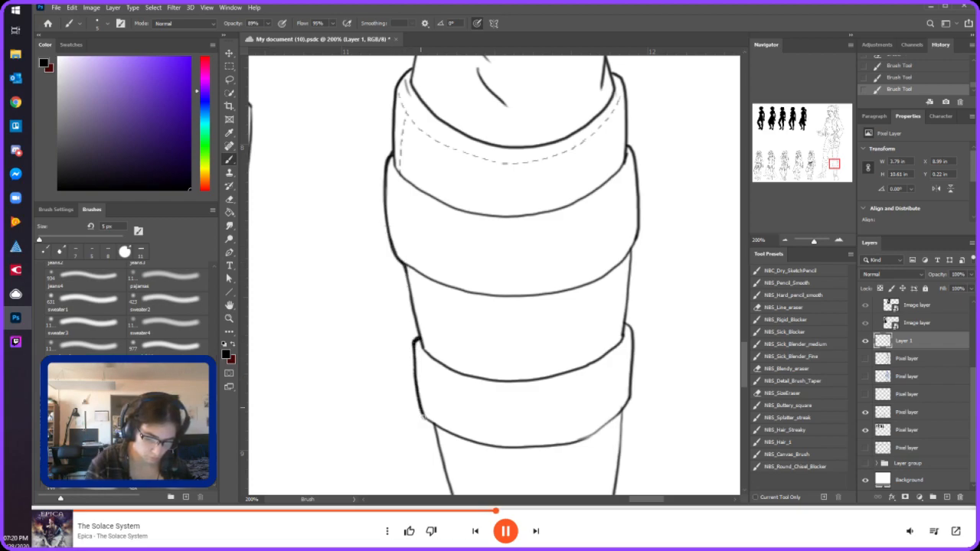
- Thicken the boot shaft's side contours in the gaps between the upper and middle straps, undoing one outer stroke
{"action": "left_click_drag", "start_coordinate": [833, 163], "coordinate": [835, 167]}
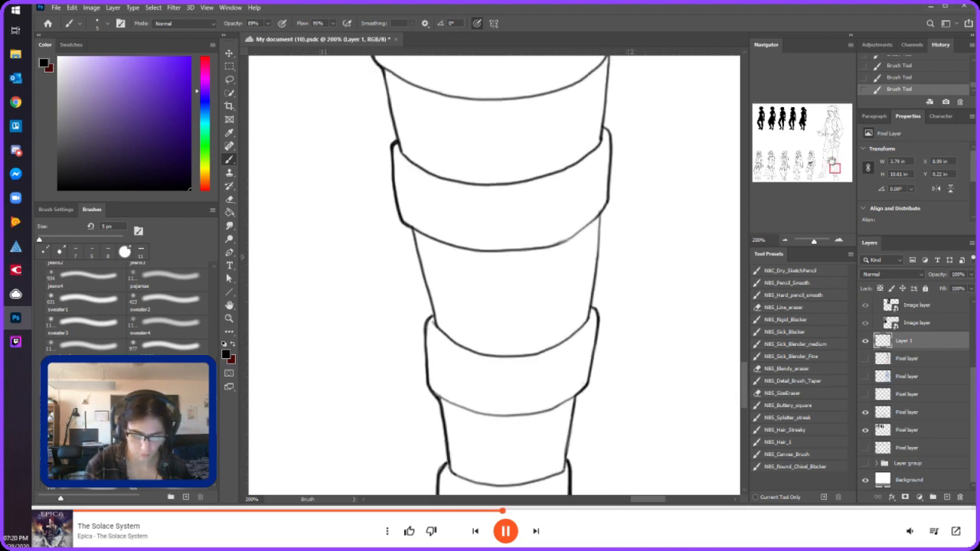
{"action": "left_click_drag", "start_coordinate": [414, 234], "coordinate": [431, 309]}
{"action": "mouse_move", "coordinate": [601, 213]}
{"action": "left_mouse_down"}
{"action": "mouse_move", "coordinate": [591, 307]}
{"action": "mouse_move", "coordinate": [600, 212]}
{"action": "left_mouse_up"}
{"action": "key", "text": "ctrl+z"}
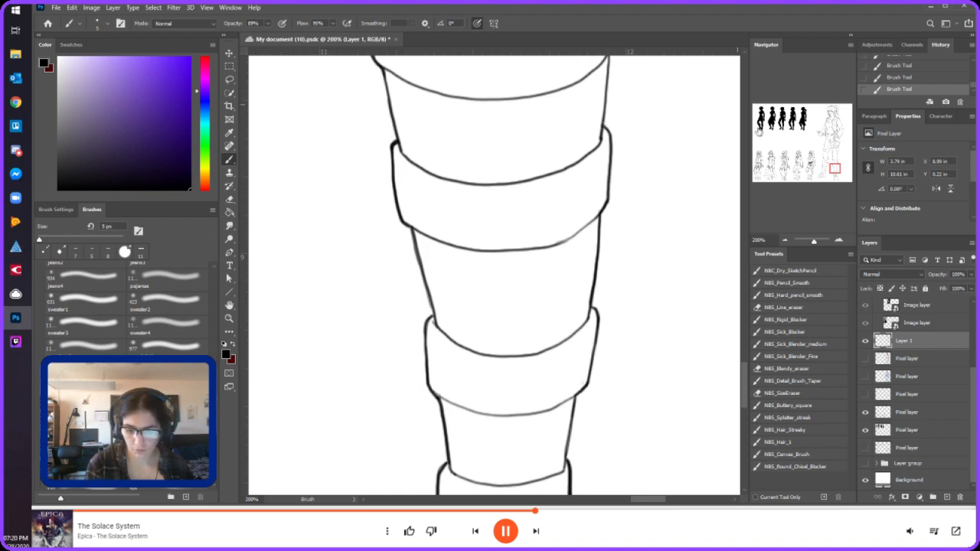
{"action": "left_click_drag", "start_coordinate": [835, 167], "coordinate": [835, 163]}
{"action": "left_click_drag", "start_coordinate": [606, 184], "coordinate": [602, 251]}
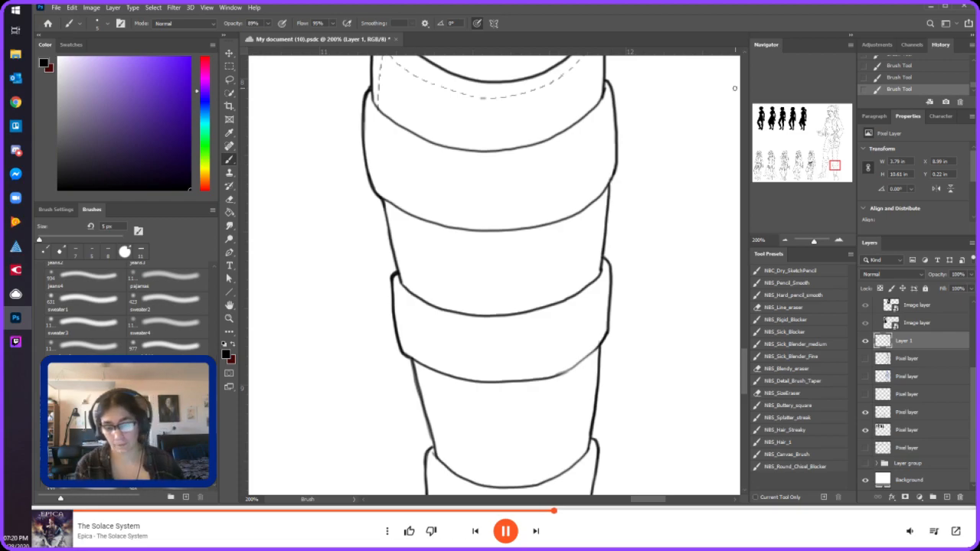
- Zoom out to 33.33% and examine the inked character from head to boots
{"action": "left_click", "coordinate": [785, 240]}
{"action": "left_click", "coordinate": [785, 240]}
{"action": "left_click", "coordinate": [785, 241]}
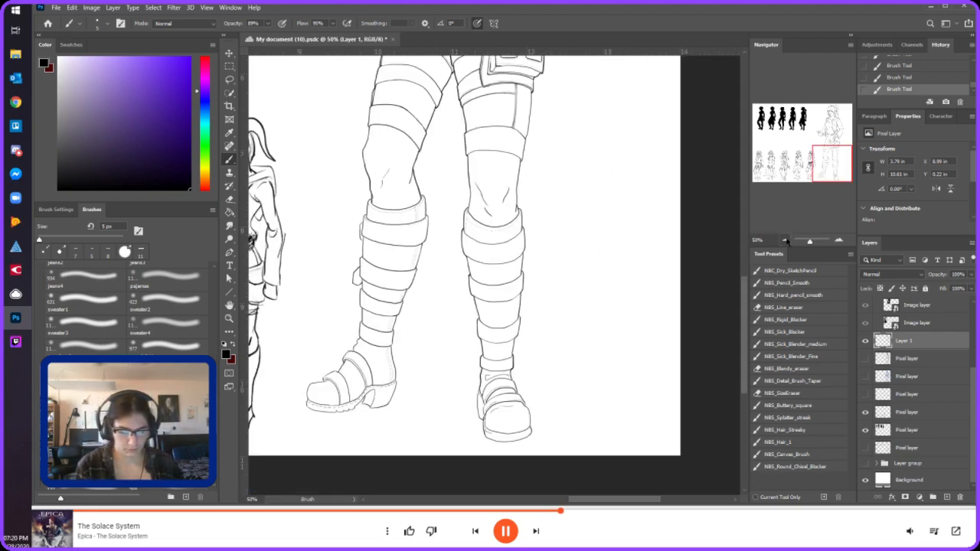
{"action": "left_click", "coordinate": [785, 240]}
{"action": "left_click_drag", "start_coordinate": [804, 147], "coordinate": [809, 129]}
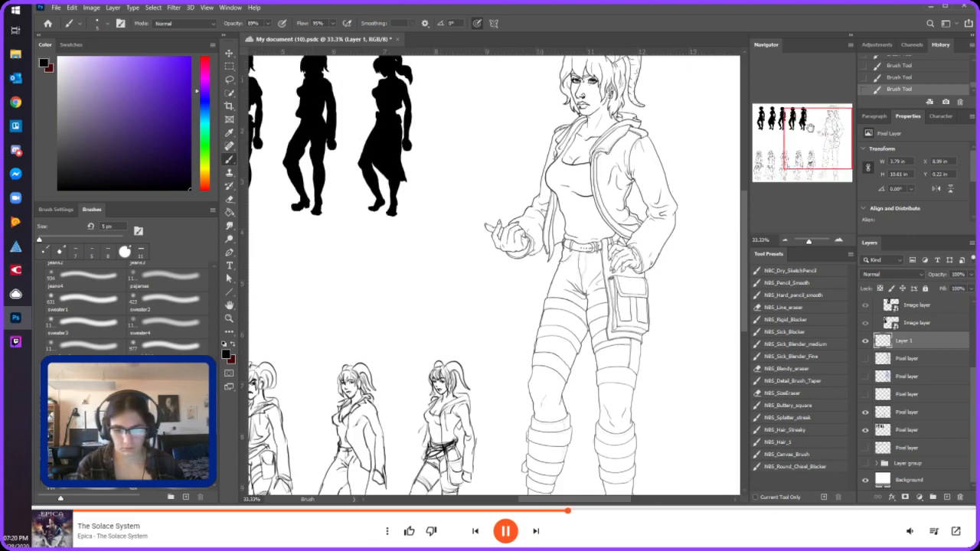
- Hide the two pixel layers holding the rough sketches and the black silhouettes so only the inked character shows
{"action": "left_click", "coordinate": [785, 239]}
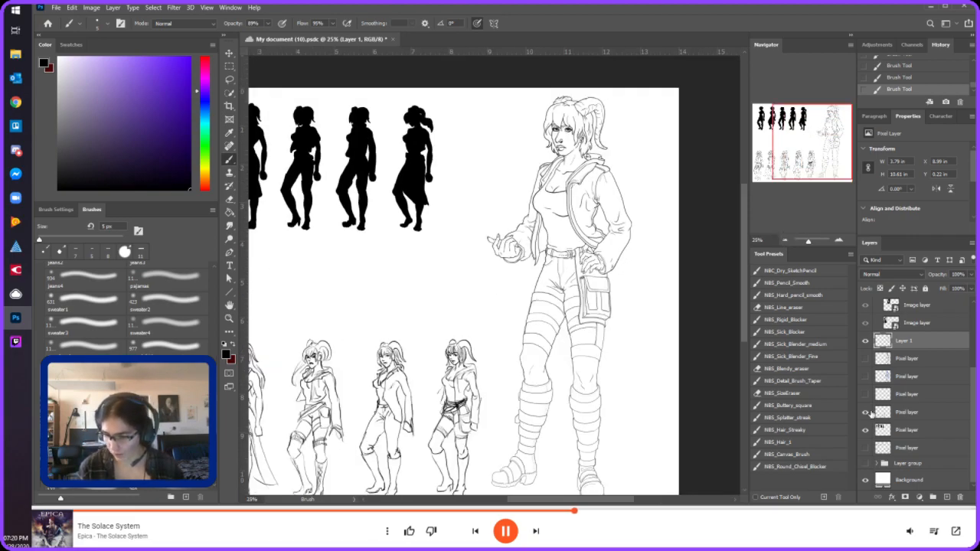
{"action": "left_click", "coordinate": [865, 412]}
{"action": "left_click", "coordinate": [865, 429]}
{"action": "left_click", "coordinate": [784, 240]}
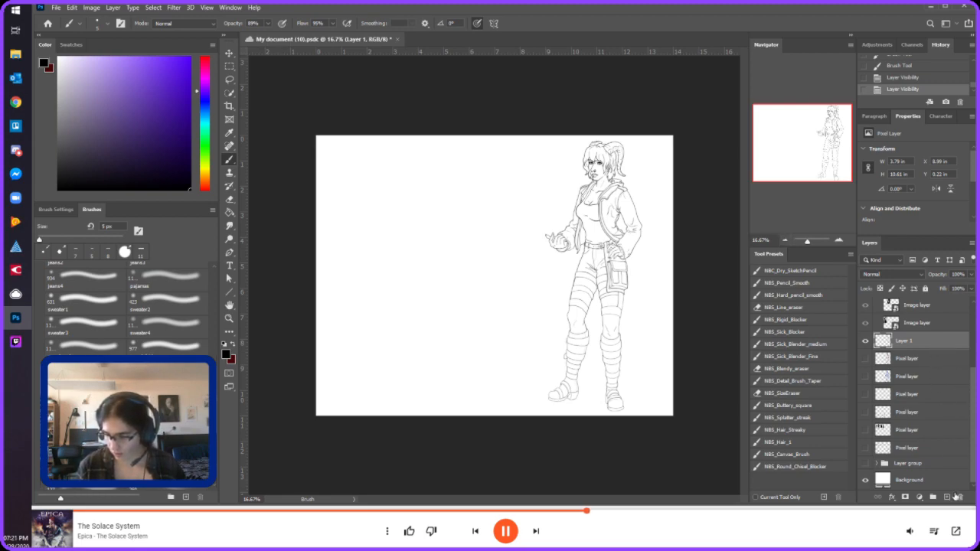
- Rename Layer 1, which holds the inked character, as Preliminary
{"action": "double_click", "coordinate": [903, 341]}
{"action": "type", "text": "Pixel"}
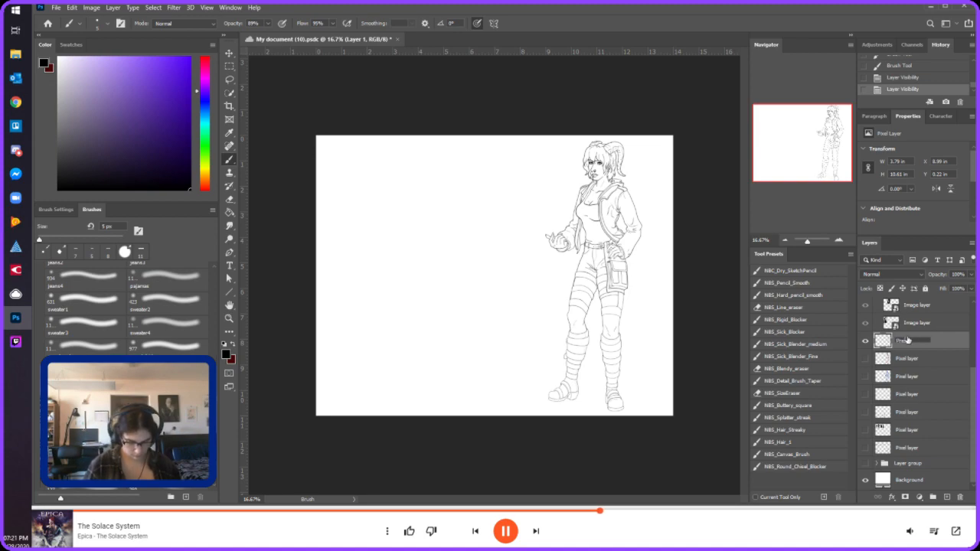
{"action": "type", "text": " layer"}
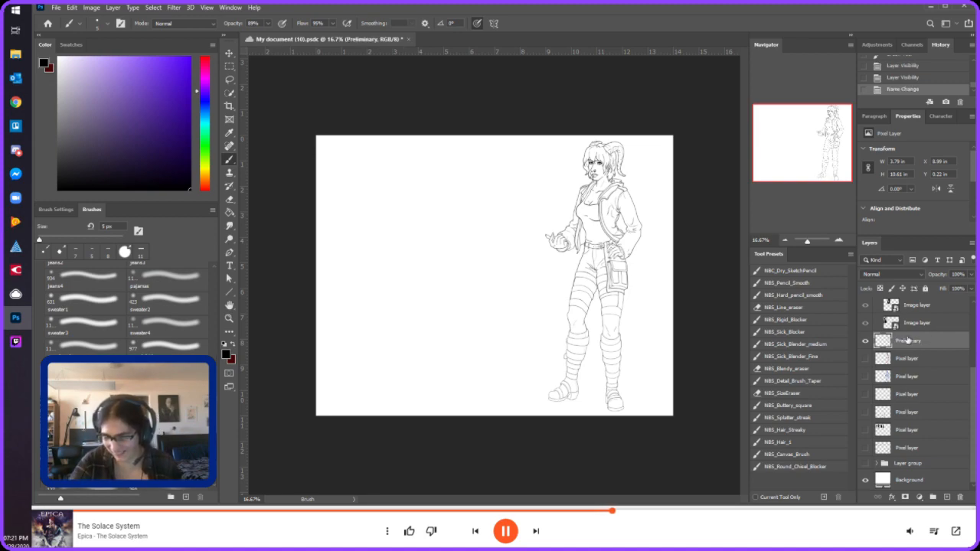
- Rename the hidden pixel layer with the black figures as silhouettes
{"action": "double_click", "coordinate": [903, 430]}
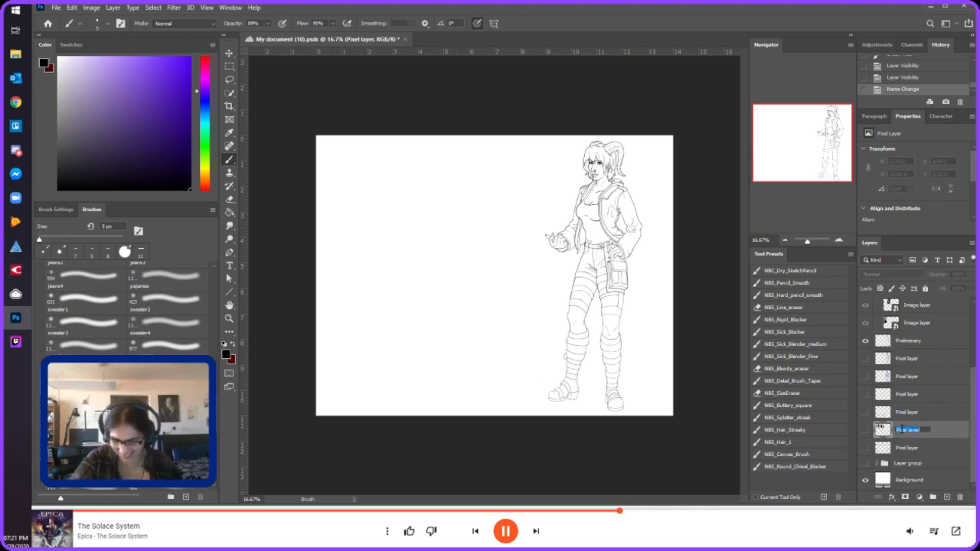
{"action": "key", "text": "BackSpace"}
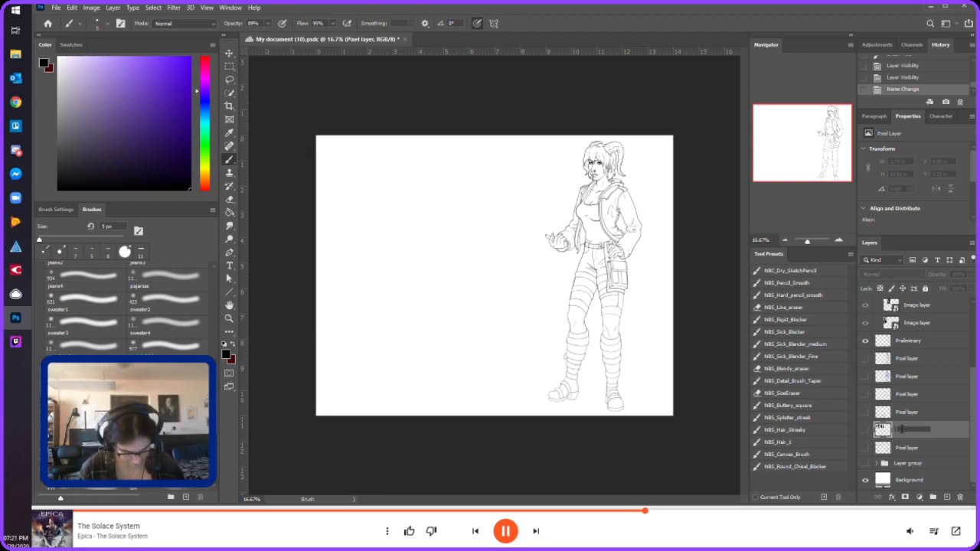
{"action": "type", "text": "silhoue"}
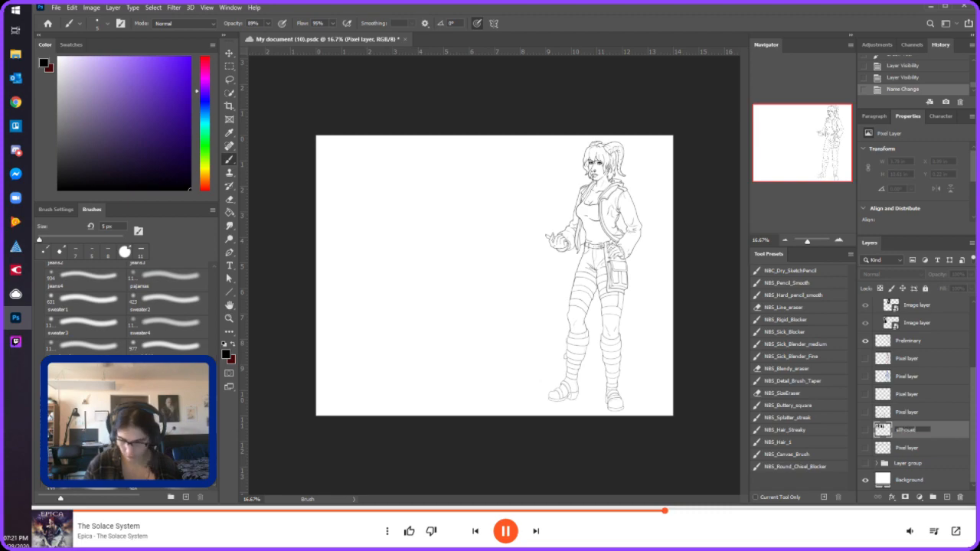
{"action": "type", "text": "ttes"}
{"action": "key", "text": "Return"}
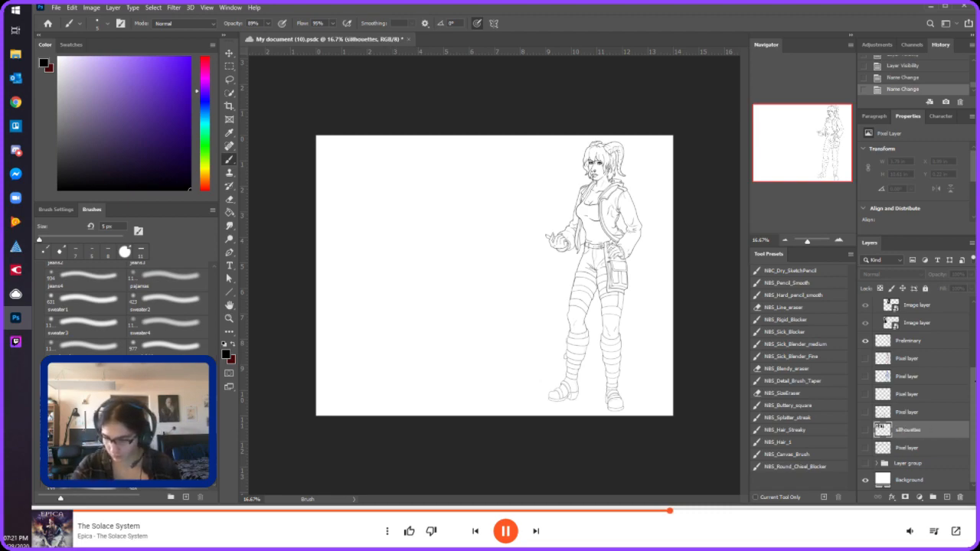
- Check the contents of the pixel layer above silhouettes and rename it as roughs
{"action": "left_click", "coordinate": [905, 413]}
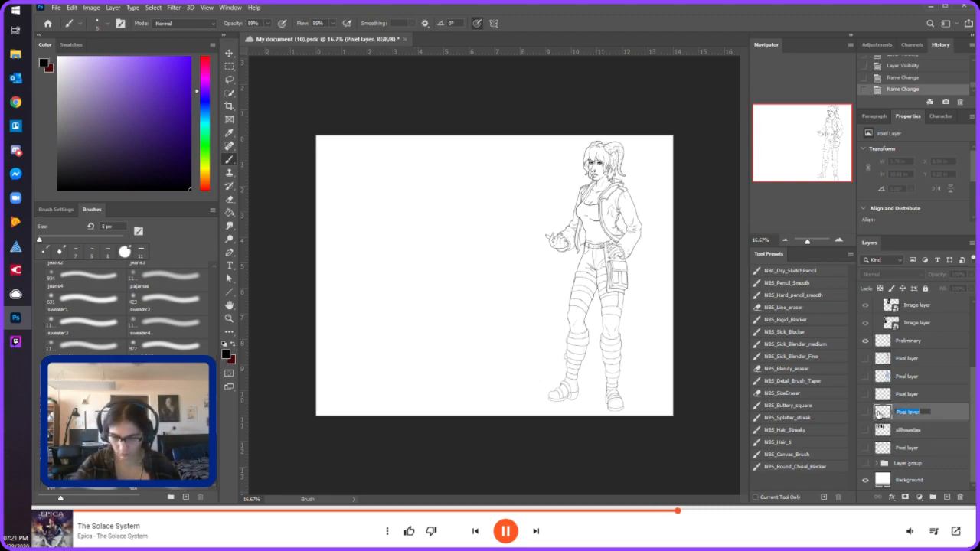
{"action": "left_click", "coordinate": [866, 413]}
{"action": "left_click", "coordinate": [867, 412]}
{"action": "double_click", "coordinate": [905, 412]}
{"action": "type", "text": "roughs"}
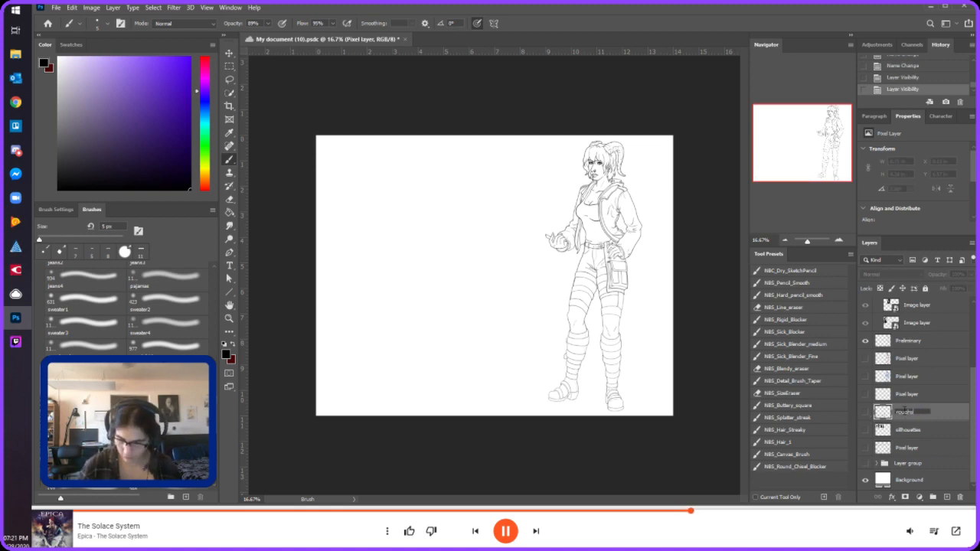
{"action": "key", "text": "Return"}
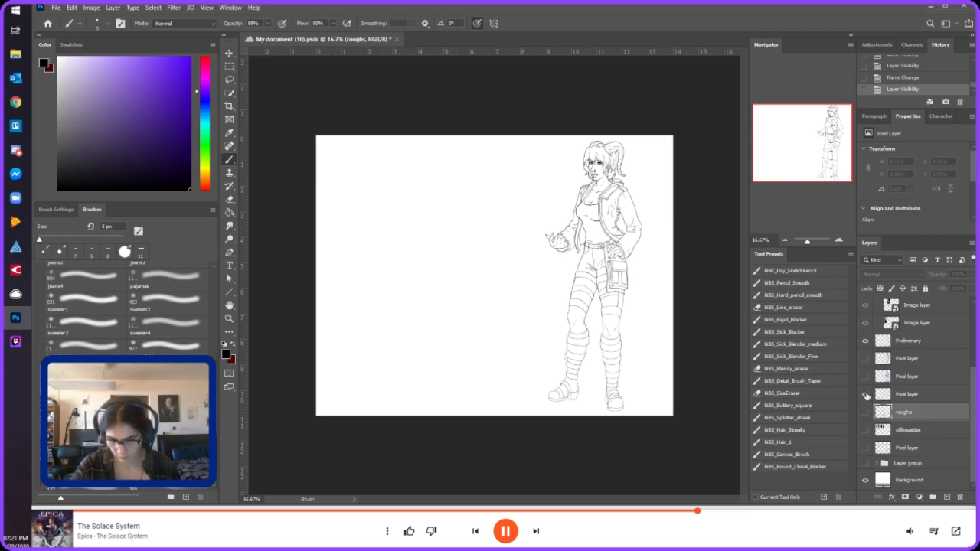
- Check the contents of the pixel layer below silhouettes and rename it as hair
{"action": "left_click", "coordinate": [864, 448]}
{"action": "left_click", "coordinate": [865, 448]}
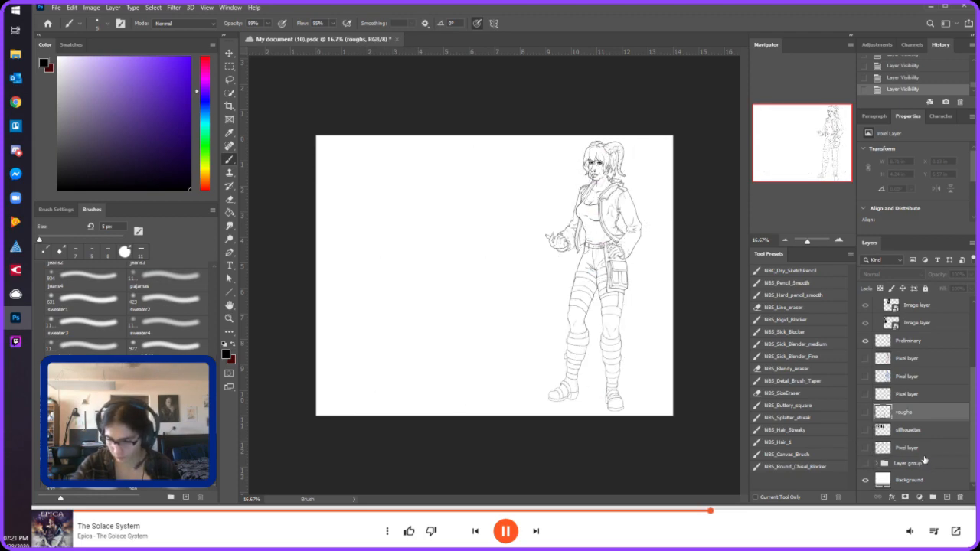
{"action": "double_click", "coordinate": [907, 448]}
{"action": "type", "text": "hair"}
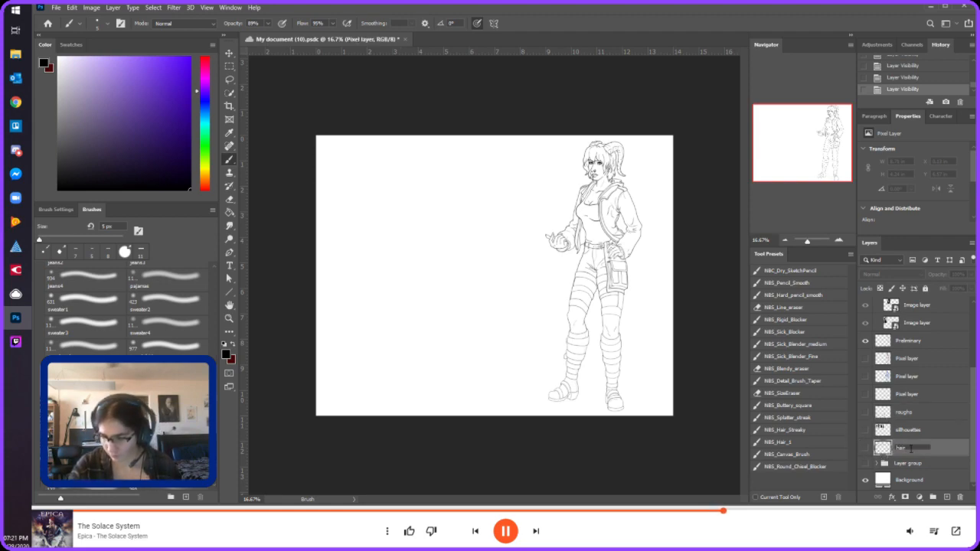
{"action": "key", "text": "Return"}
- Duplicate the Preliminary layer three times, keeping the default copy names
{"action": "scroll", "coordinate": [924, 401], "scroll_direction": "up", "scroll_amount": 2}
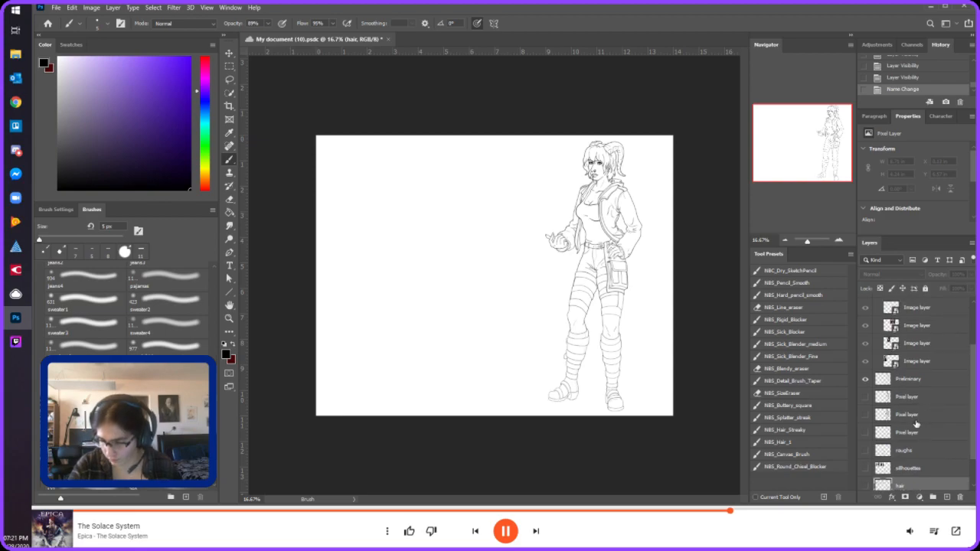
{"action": "left_click", "coordinate": [939, 383]}
{"action": "right_click", "coordinate": [942, 381]}
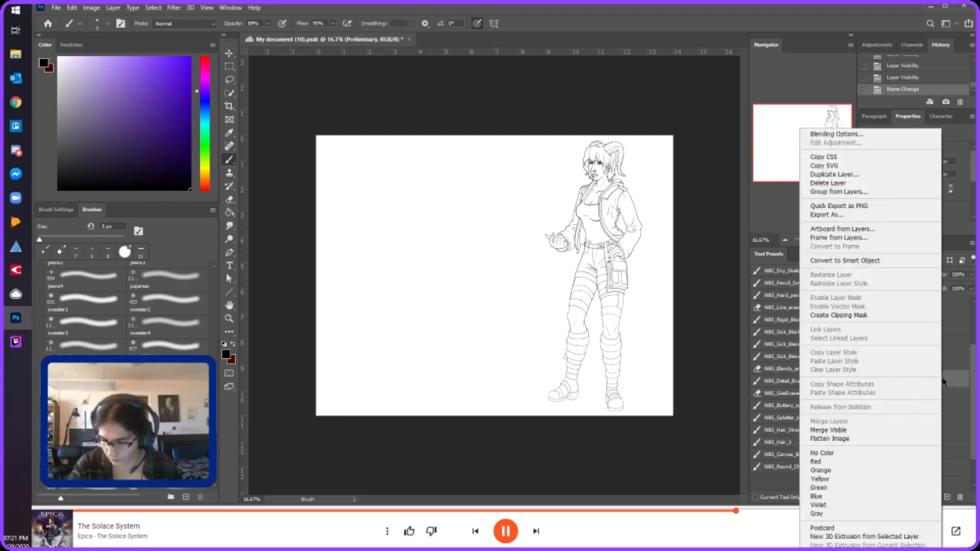
{"action": "left_click", "coordinate": [835, 174]}
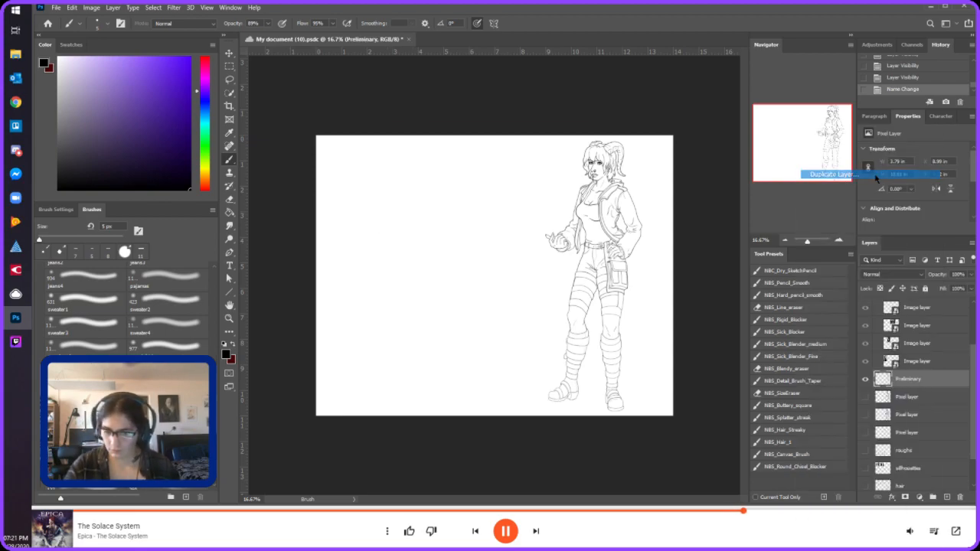
{"action": "left_click", "coordinate": [573, 150]}
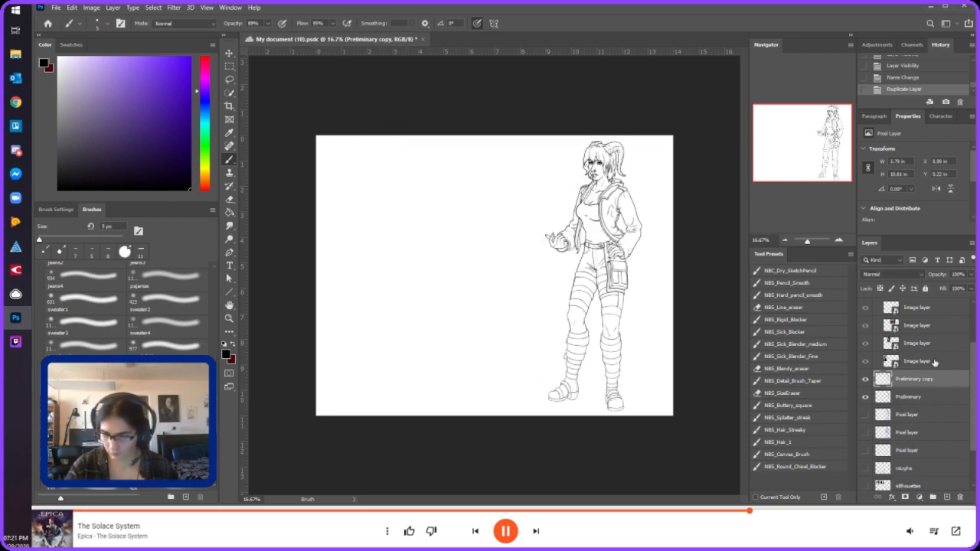
{"action": "right_click", "coordinate": [932, 382]}
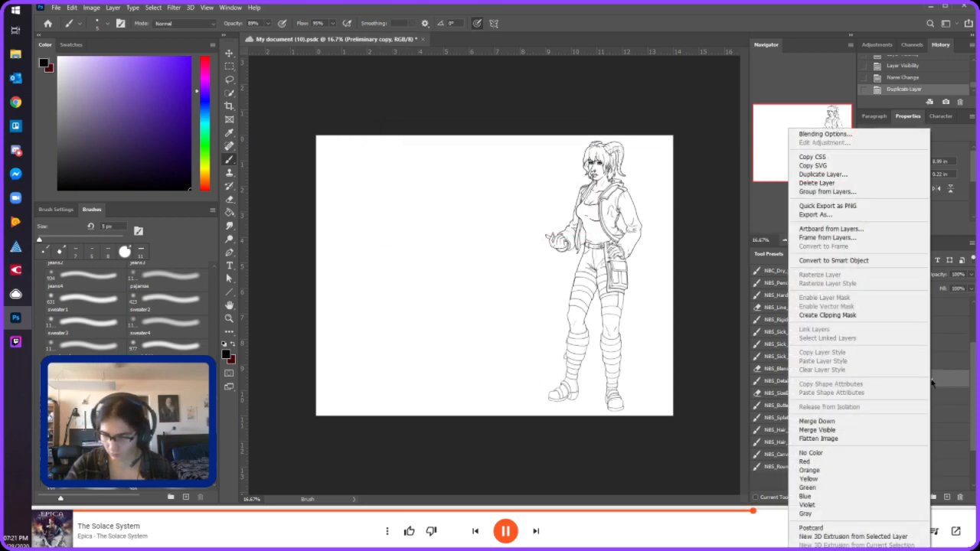
{"action": "left_click", "coordinate": [835, 174]}
{"action": "key", "text": "Return"}
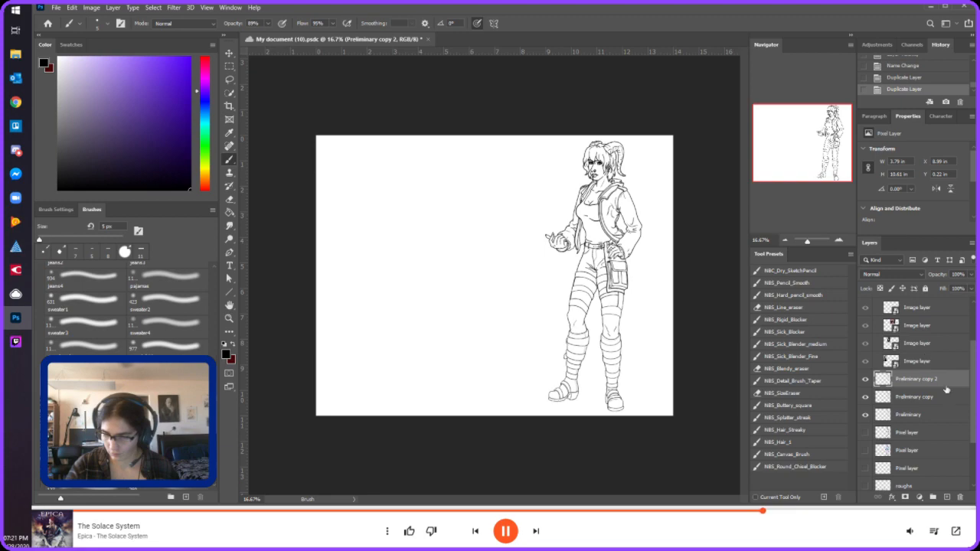
{"action": "right_click", "coordinate": [943, 385]}
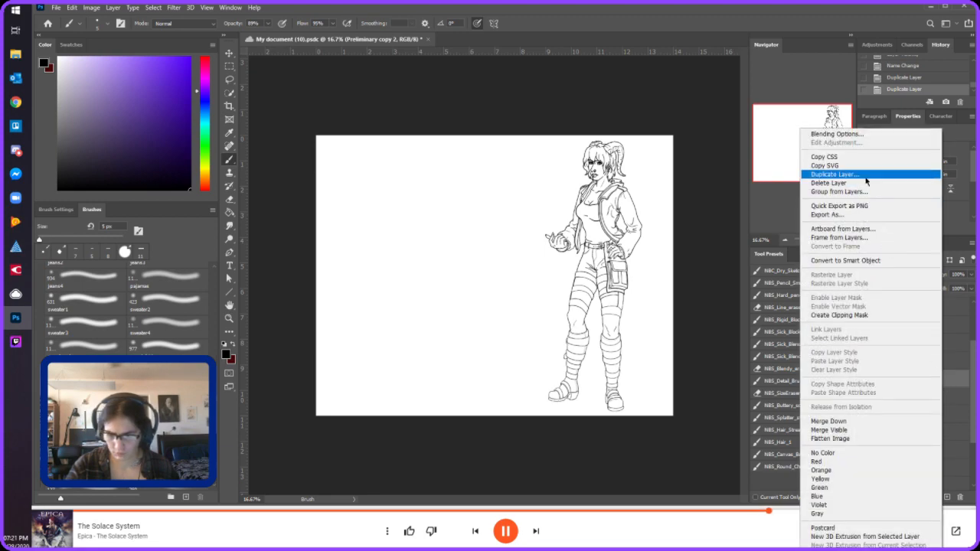
{"action": "left_click", "coordinate": [862, 174]}
{"action": "left_click", "coordinate": [575, 154]}
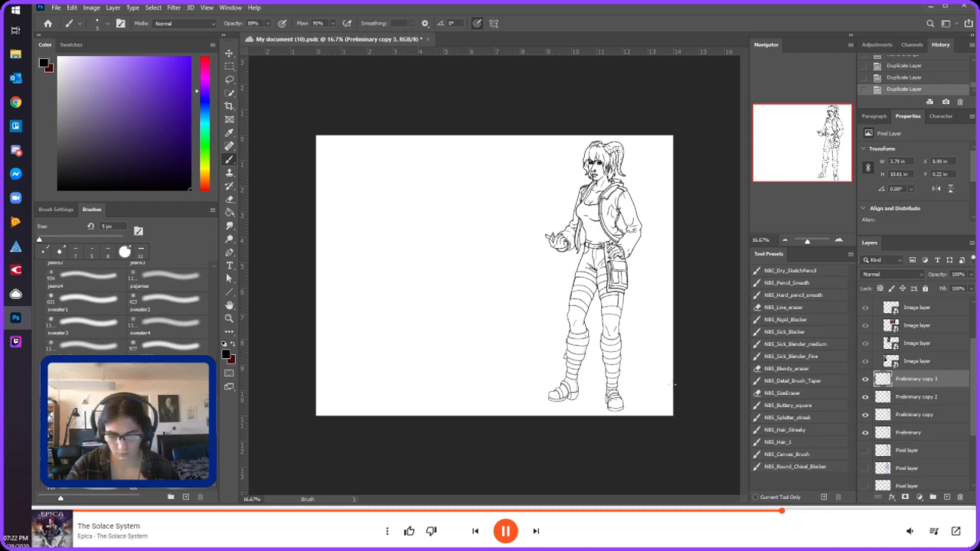
- Try to move the Preliminary copy 3 figure leftward across the canvas with Auto-Select on
{"action": "left_click", "coordinate": [229, 53]}
{"action": "left_click_drag", "start_coordinate": [583, 263], "coordinate": [516, 255]}
{"action": "left_click", "coordinate": [923, 359]}
{"action": "scroll", "coordinate": [928, 349], "scroll_direction": "up", "scroll_amount": 3}
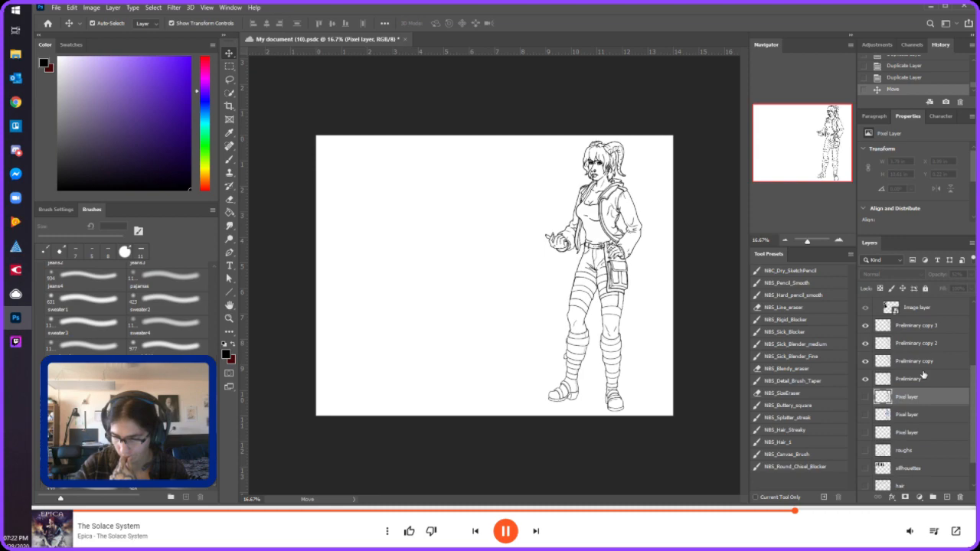
{"action": "left_click", "coordinate": [927, 343]}
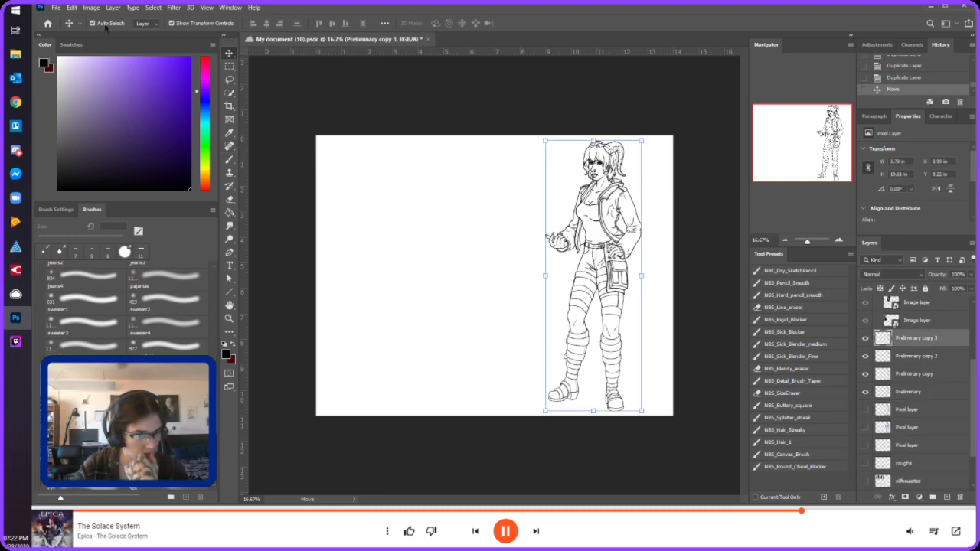
{"action": "left_click_drag", "start_coordinate": [607, 230], "coordinate": [504, 228]}
{"action": "scroll", "coordinate": [881, 385], "scroll_direction": "up", "scroll_amount": 3}
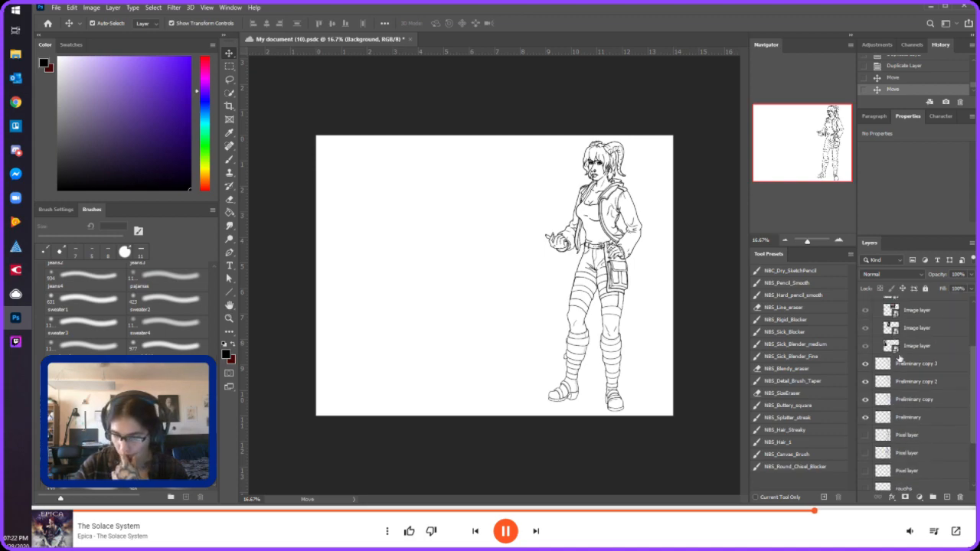
- Turn off Auto-Select for the Move tool, then try moving Preliminary copy 3 to the canvas's left side and undo that move
{"action": "left_click", "coordinate": [915, 364]}
{"action": "left_click", "coordinate": [93, 23]}
{"action": "left_click_drag", "start_coordinate": [663, 299], "coordinate": [455, 293]}
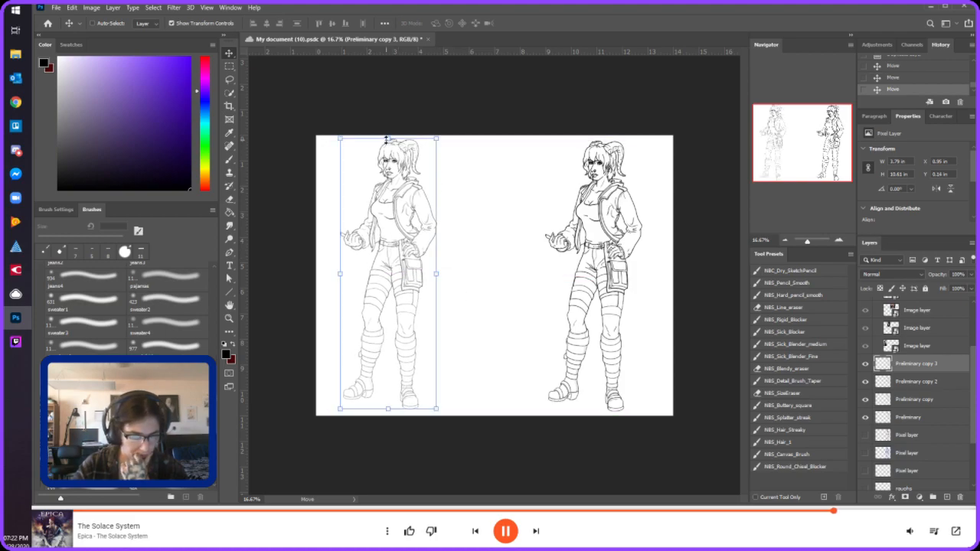
{"action": "key", "text": "ctrl+z"}
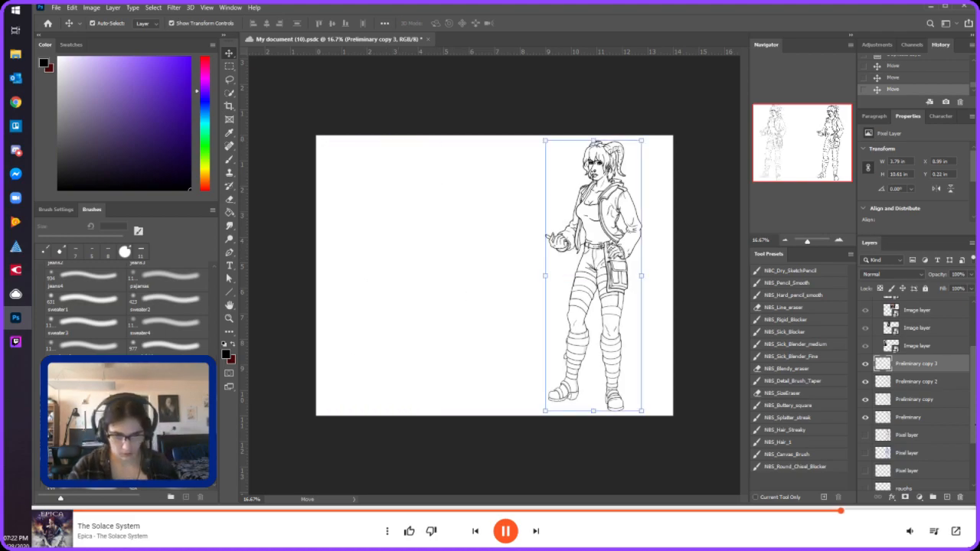
- Scale the three Preliminary copies together to about 90% of their size
{"action": "left_click", "coordinate": [933, 401], "text": "shift"}
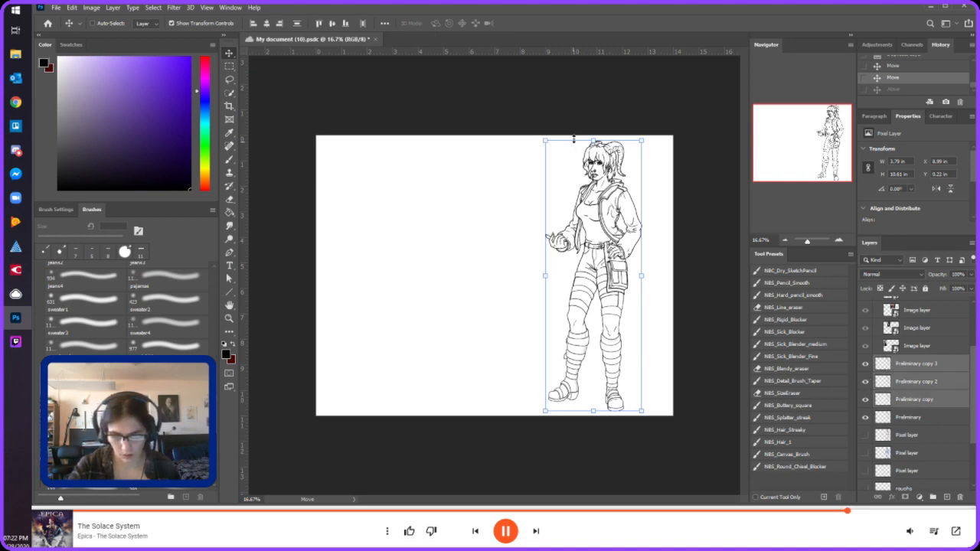
{"action": "key", "text": "ctrl+t"}
{"action": "left_click_drag", "start_coordinate": [593, 140], "coordinate": [594, 167]}
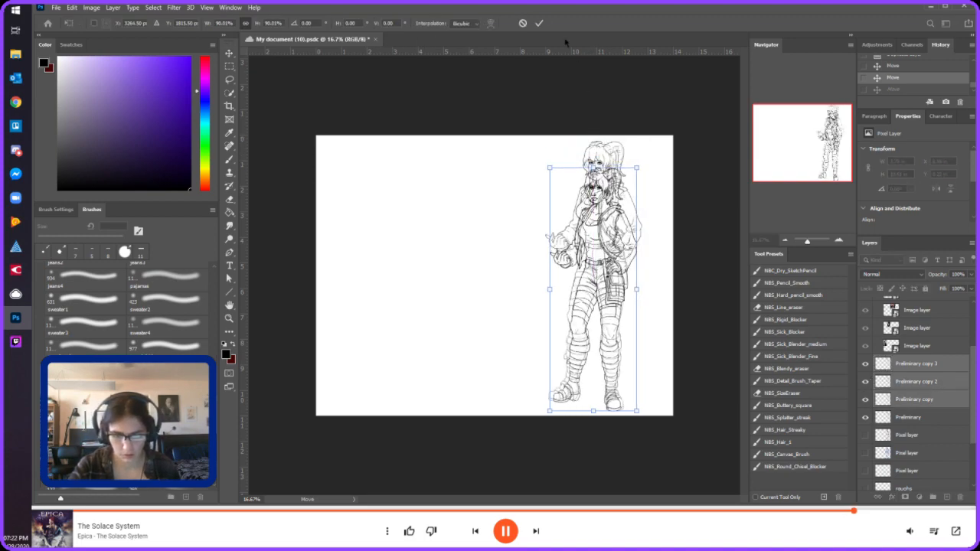
{"action": "left_click", "coordinate": [539, 23]}
- Move the scaled copies to the left part of the canvas and place Preliminary copy 2 in the middle
{"action": "left_click_drag", "start_coordinate": [603, 249], "coordinate": [483, 247]}
{"action": "left_click", "coordinate": [922, 399]}
{"action": "key", "text": "ctrl+z"}
{"action": "left_click", "coordinate": [932, 381]}
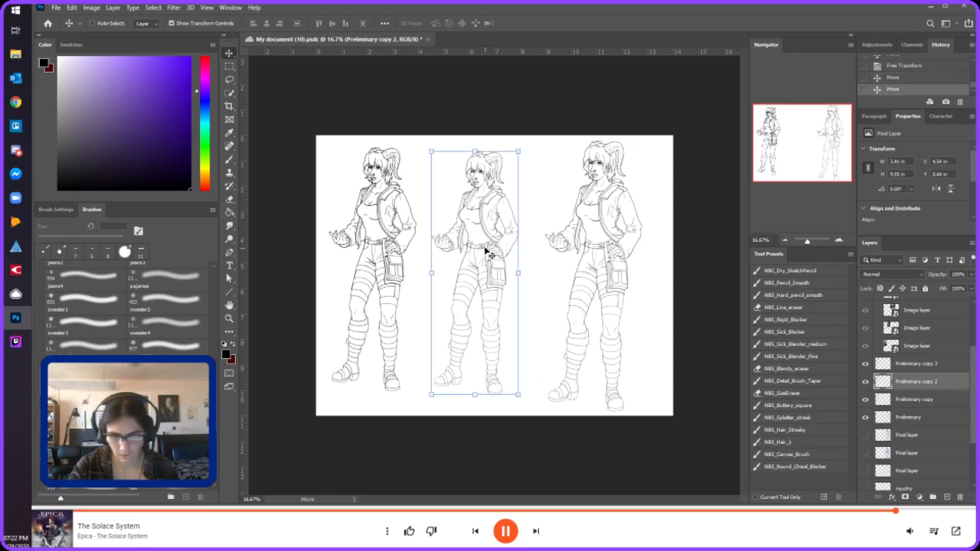
- Hide the original Preliminary layer and move Preliminary copy 3 to the right part of the canvas
{"action": "left_click", "coordinate": [866, 417]}
{"action": "left_click", "coordinate": [927, 366]}
{"action": "left_click_drag", "start_coordinate": [385, 266], "coordinate": [598, 264]}
- Space Preliminary copy 2 and Preliminary copy evenly beside the third figure, and centre all three together on the canvas
{"action": "left_click", "coordinate": [911, 381]}
{"action": "left_click_drag", "start_coordinate": [435, 231], "coordinate": [480, 225]}
{"action": "left_click", "coordinate": [911, 399]}
{"action": "mouse_move", "coordinate": [383, 210]}
{"action": "left_mouse_down"}
{"action": "mouse_move", "coordinate": [391, 205]}
{"action": "mouse_move", "coordinate": [394, 221]}
{"action": "left_mouse_up"}
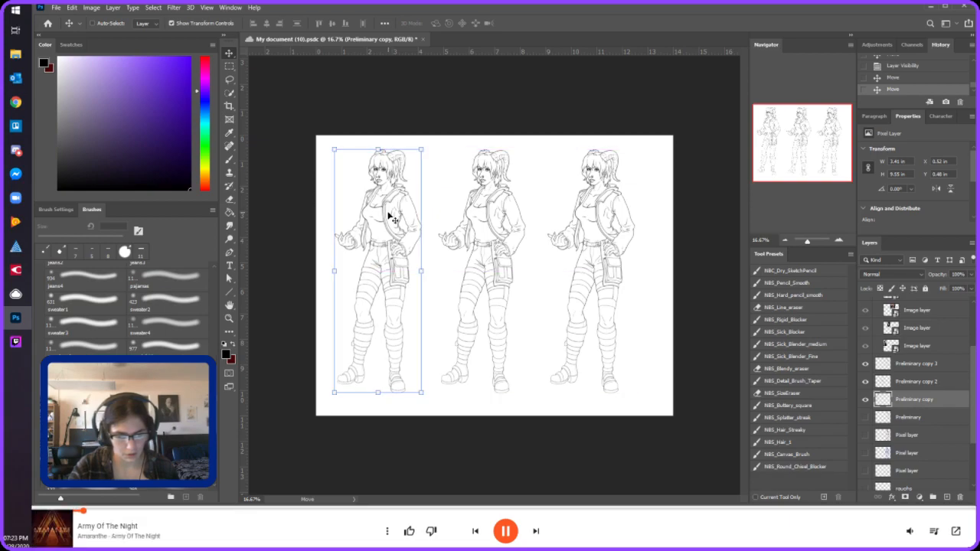
{"action": "left_click", "coordinate": [931, 364], "text": "shift"}
{"action": "left_click_drag", "start_coordinate": [584, 259], "coordinate": [587, 254]}
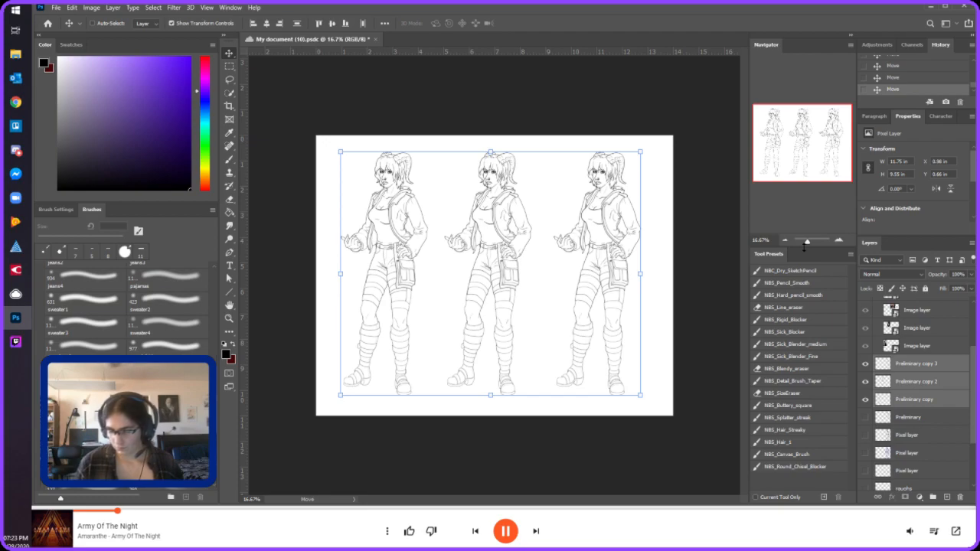
- Create a new layer beneath the three Preliminary copies and name it Colors
{"action": "left_click", "coordinate": [947, 497], "text": "ctrl"}
{"action": "double_click", "coordinate": [904, 416]}
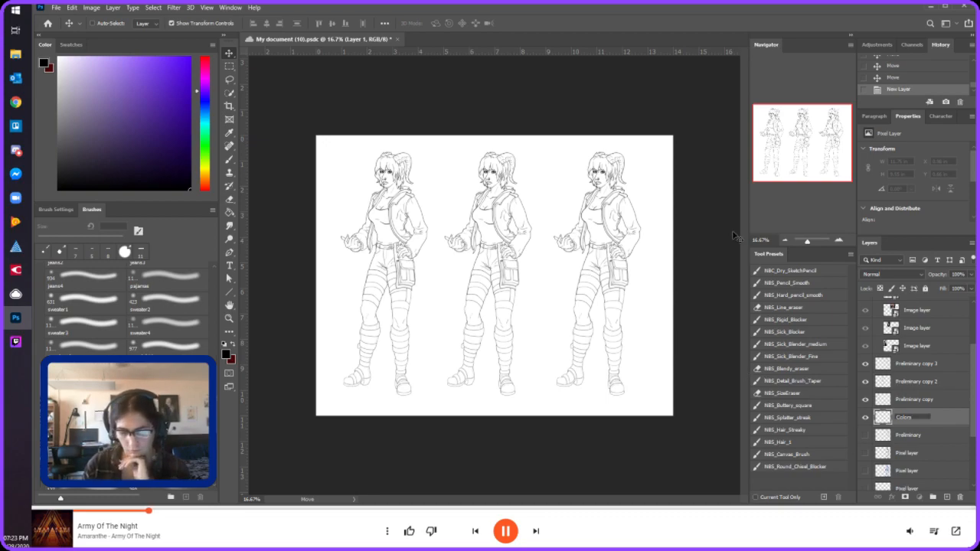
- Load the NBS_Sick_Blocker brush preset for painting on the first two figures at 33.33% zoom
{"action": "left_click", "coordinate": [840, 240]}
{"action": "left_click_drag", "start_coordinate": [804, 154], "coordinate": [800, 104]}
{"action": "left_click", "coordinate": [841, 241]}
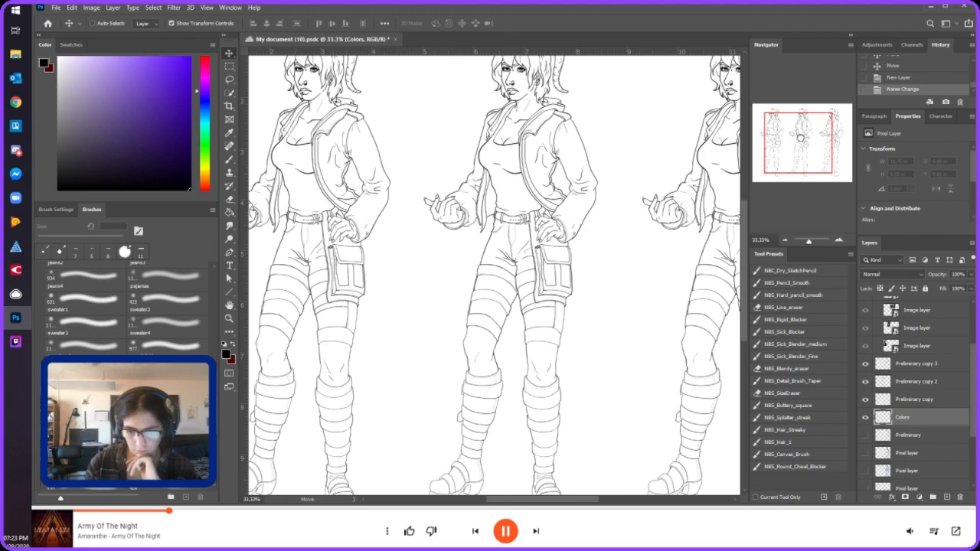
{"action": "left_click_drag", "start_coordinate": [801, 138], "coordinate": [720, 92]}
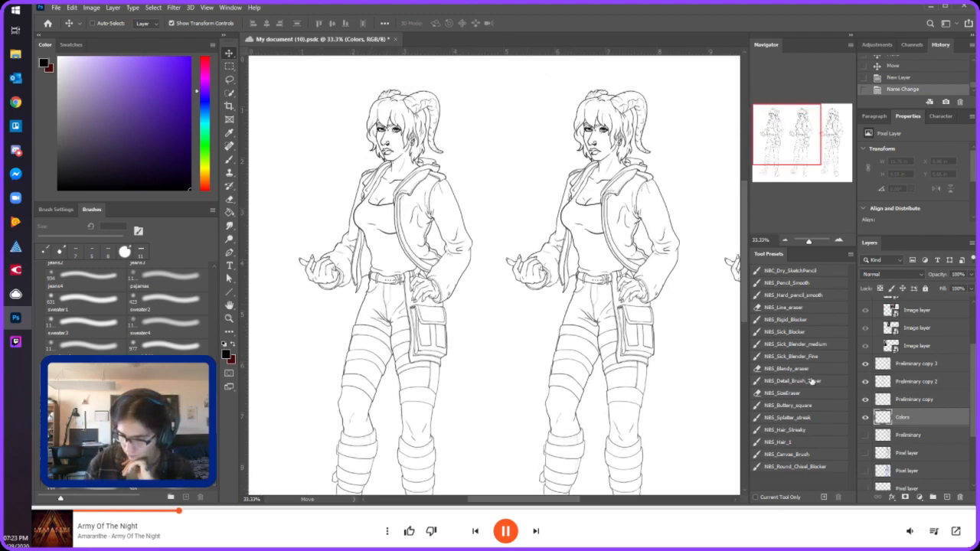
{"action": "left_click", "coordinate": [810, 334]}
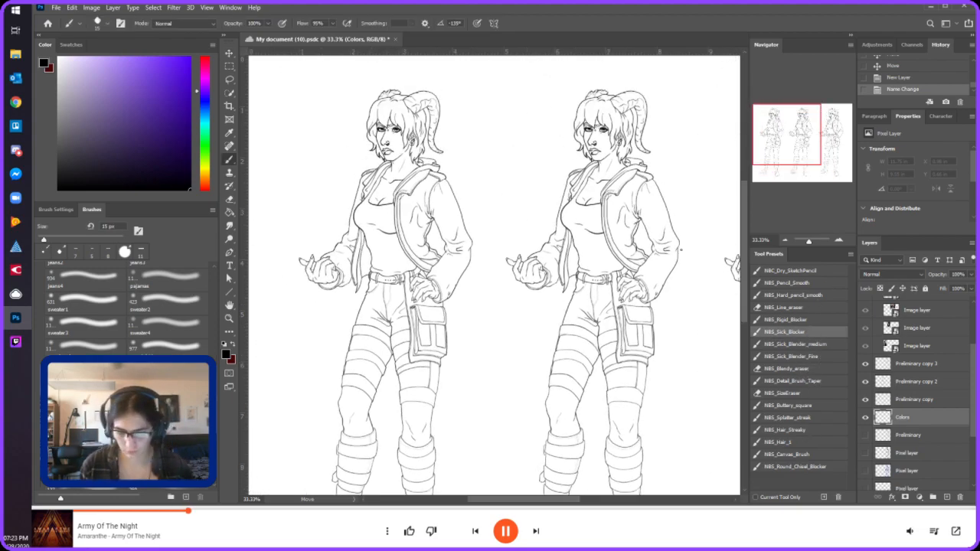
- Enlarge the blocker brush to 45 px for painting the first figure's upper body
{"action": "key", "text": "bracketright"}
{"action": "key", "text": "bracketright"}
{"action": "key", "text": "bracketright"}
{"action": "key", "text": "bracketright"}
{"action": "key", "text": "bracketright"}
{"action": "key", "text": "bracketright"}
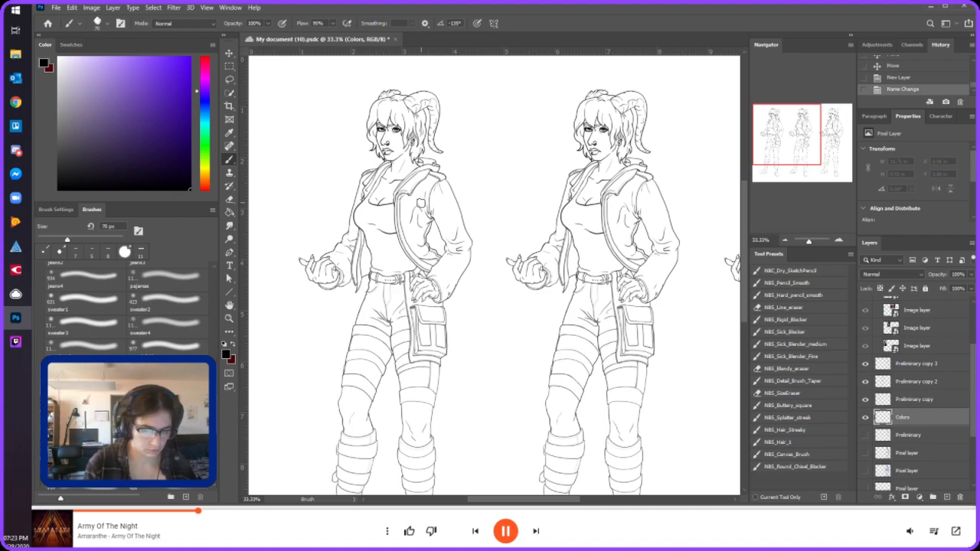
{"action": "left_click", "coordinate": [839, 241]}
{"action": "left_click", "coordinate": [839, 241]}
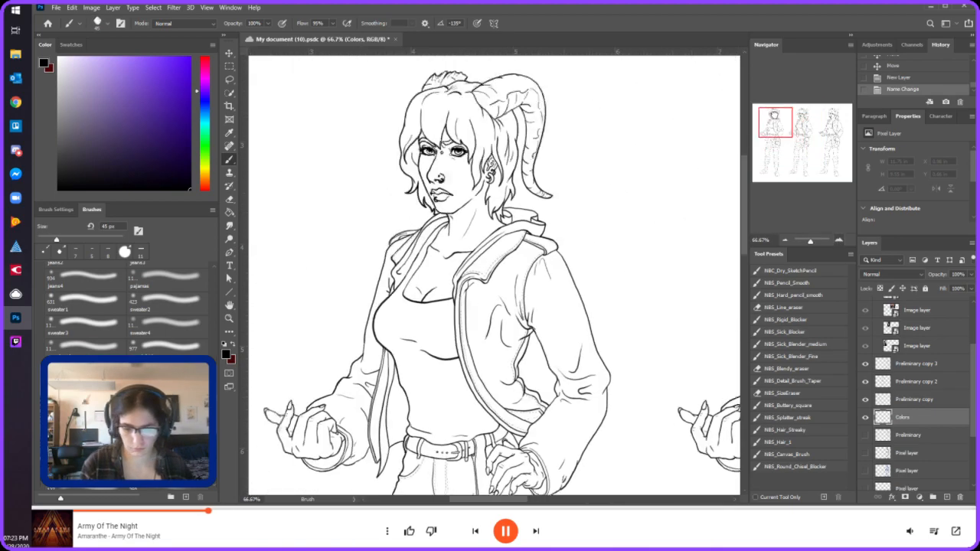
- Dock the Swatches panel in the same group as Brush Settings and Brushes
{"action": "left_click", "coordinate": [56, 209]}
{"action": "left_click", "coordinate": [92, 210]}
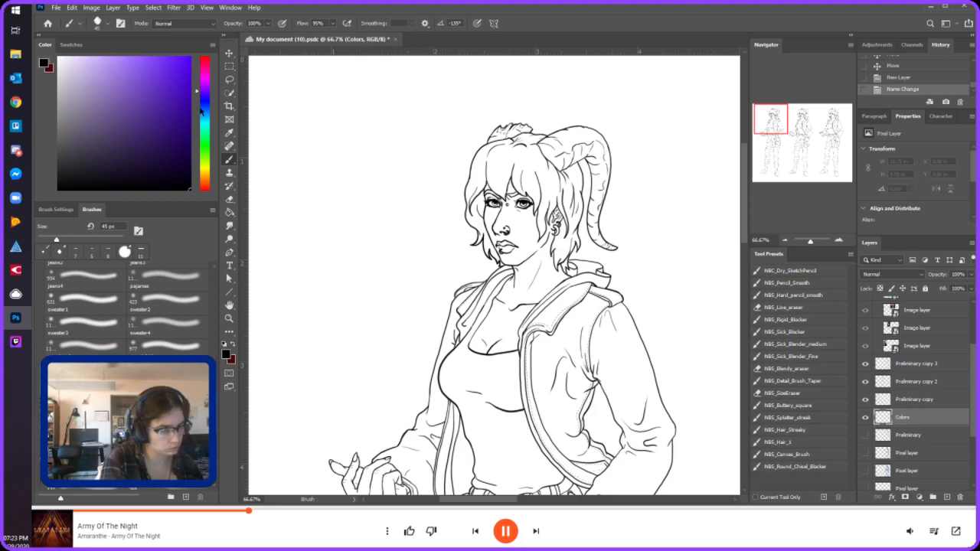
{"action": "mouse_move", "coordinate": [72, 45]}
{"action": "left_mouse_down"}
{"action": "mouse_move", "coordinate": [99, 153]}
{"action": "mouse_move", "coordinate": [257, 214]}
{"action": "mouse_move", "coordinate": [133, 201]}
{"action": "left_mouse_up"}
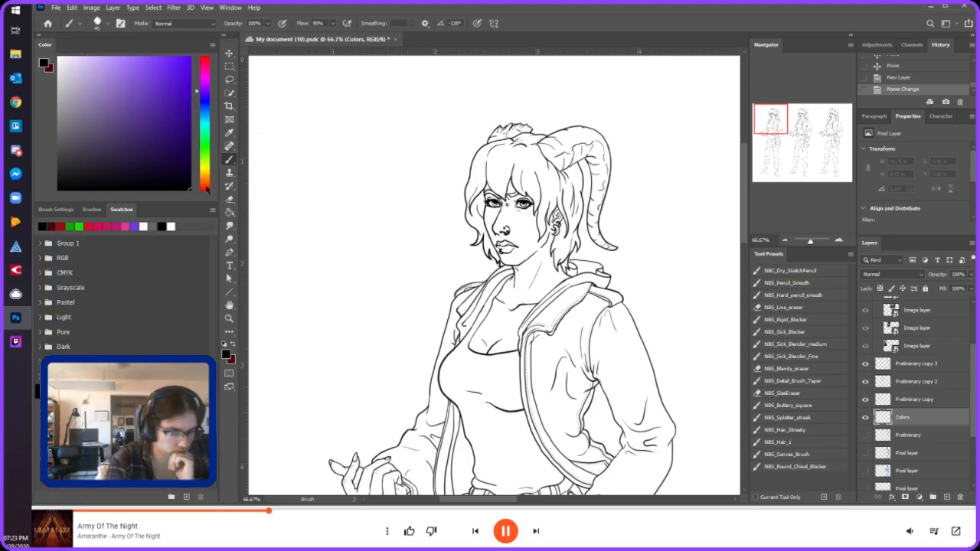
- Choose a very dark orange-brown as the foreground colour for the hair
{"action": "left_click", "coordinate": [205, 185]}
{"action": "left_click", "coordinate": [147, 171]}
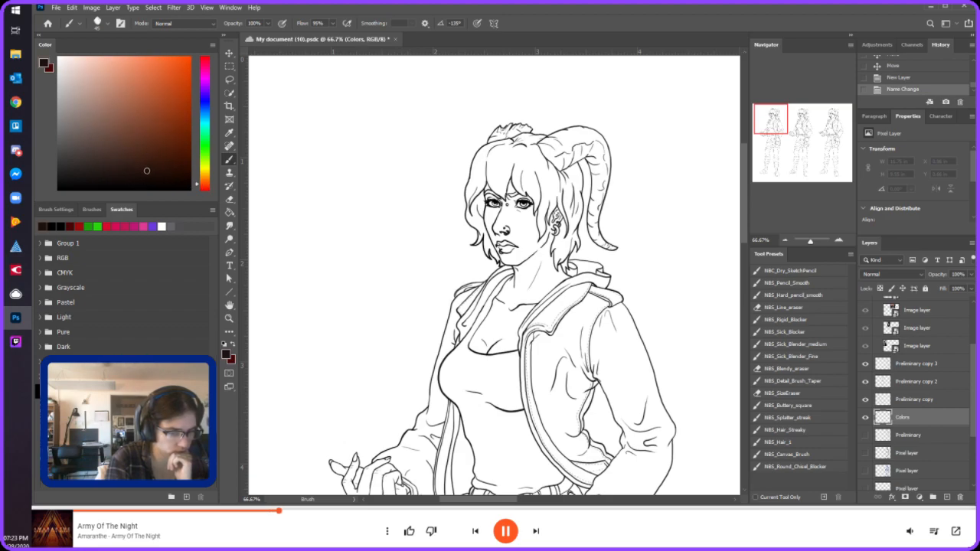
{"action": "left_click_drag", "start_coordinate": [148, 166], "coordinate": [139, 160]}
{"action": "left_click", "coordinate": [155, 166]}
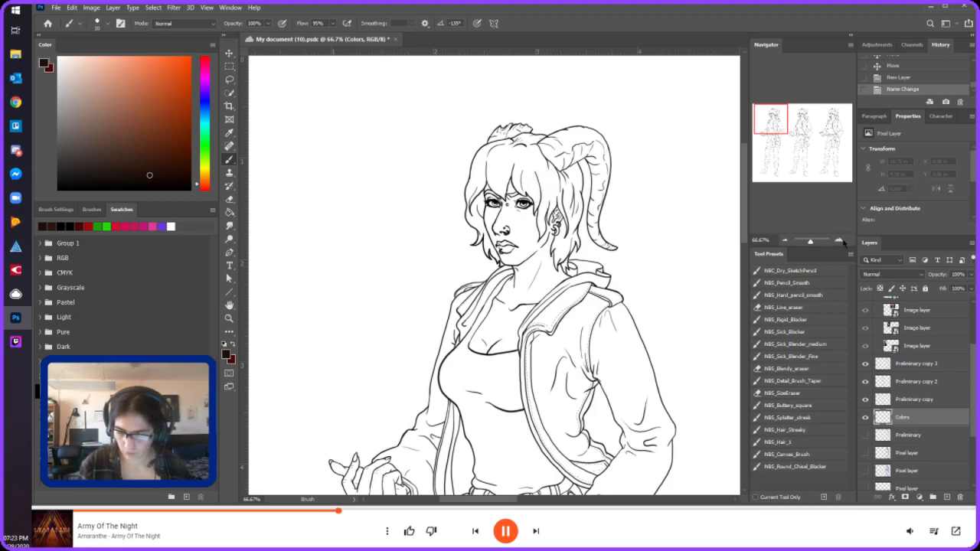
- Try dark brown test strokes on the first figure's fringe, and pick a slightly lighter brown
{"action": "left_click", "coordinate": [840, 241]}
{"action": "left_click_drag", "start_coordinate": [556, 180], "coordinate": [537, 135]}
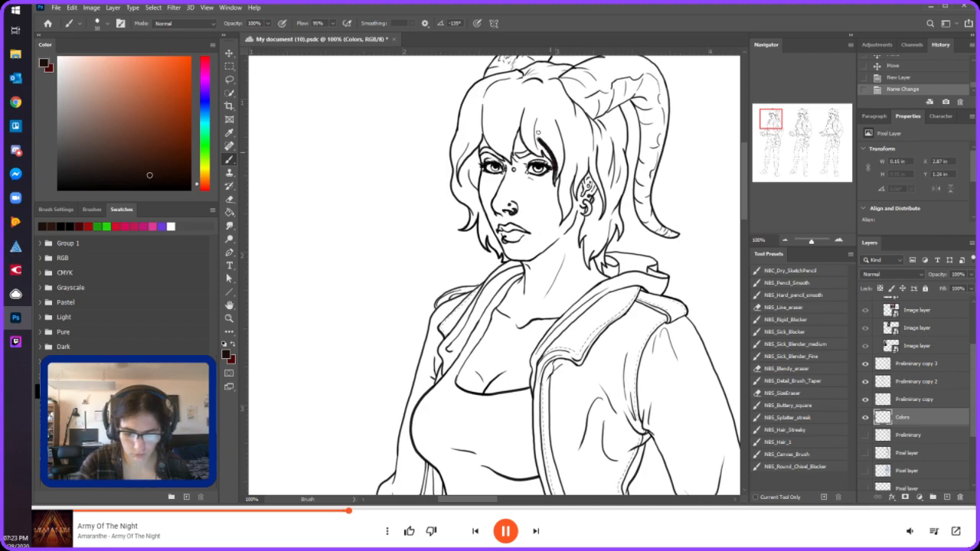
{"action": "left_click", "coordinate": [551, 78]}
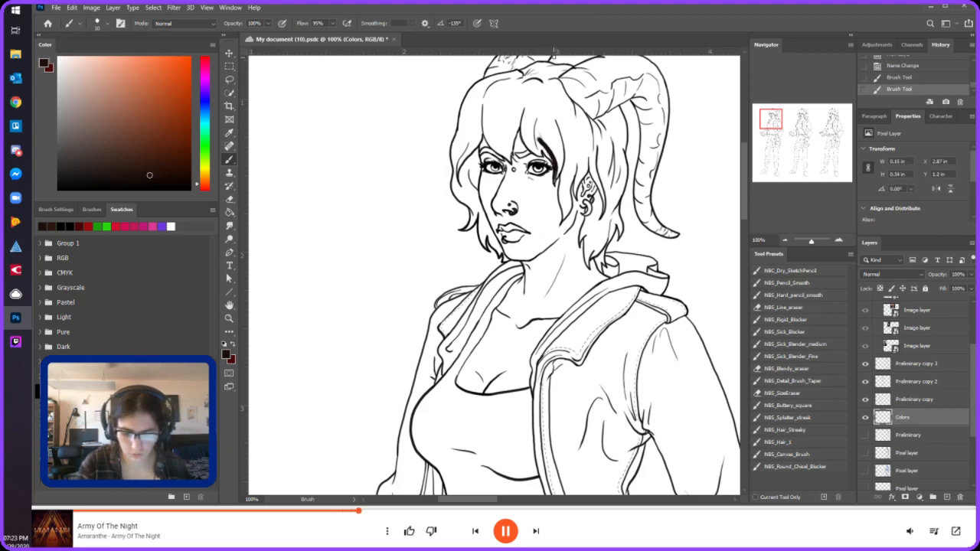
{"action": "left_click", "coordinate": [141, 156]}
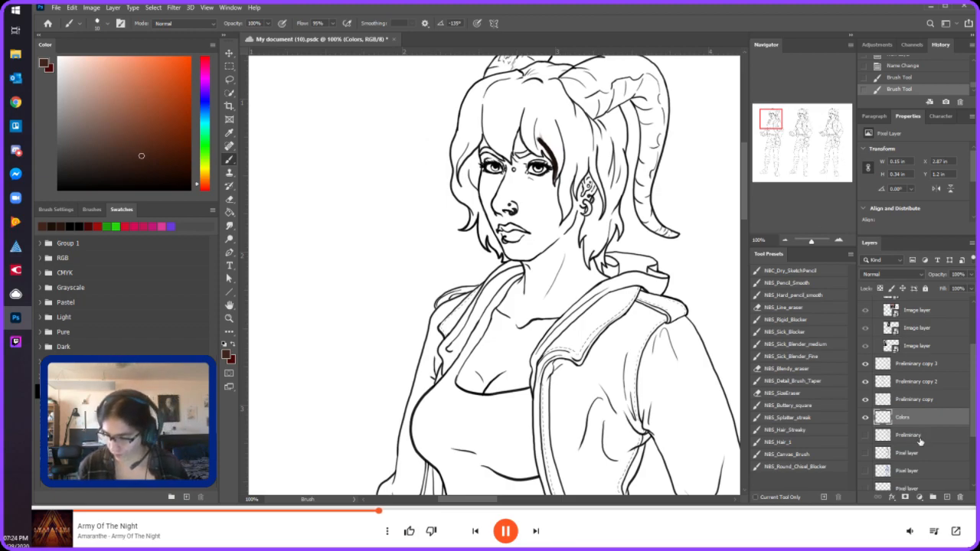
- Create a new layer beneath Colors and fill it with a neutral mid grey using the Paint Bucket
{"action": "left_click", "coordinate": [947, 497]}
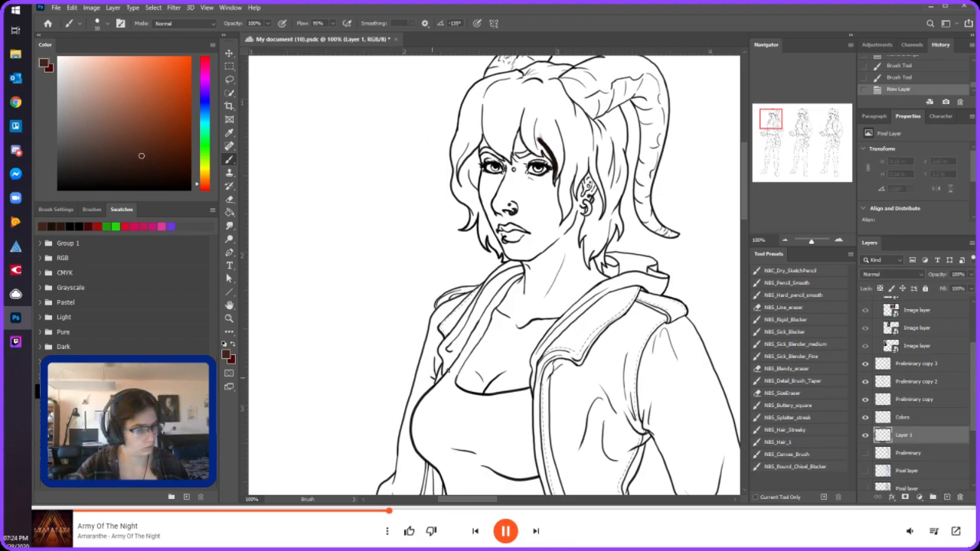
{"action": "left_click", "coordinate": [59, 121]}
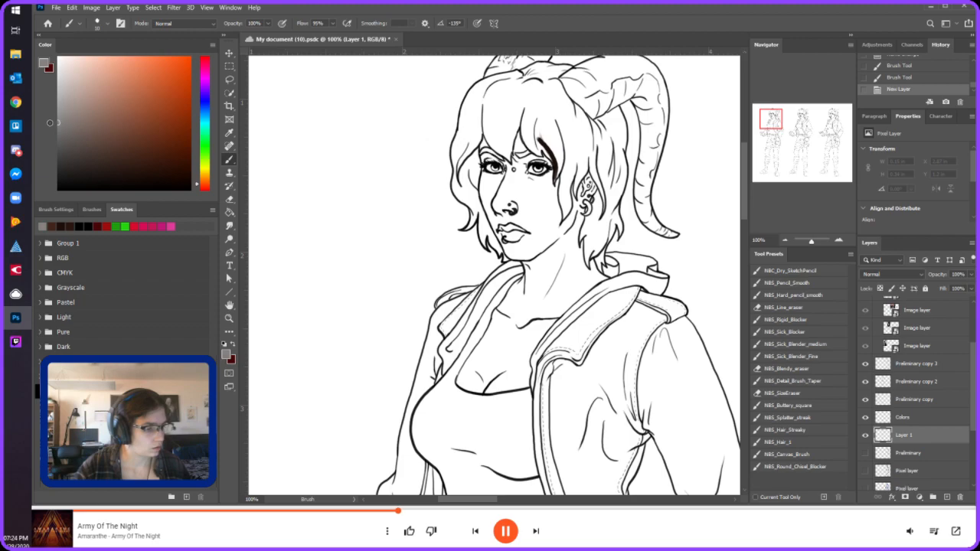
{"action": "left_click", "coordinate": [229, 212]}
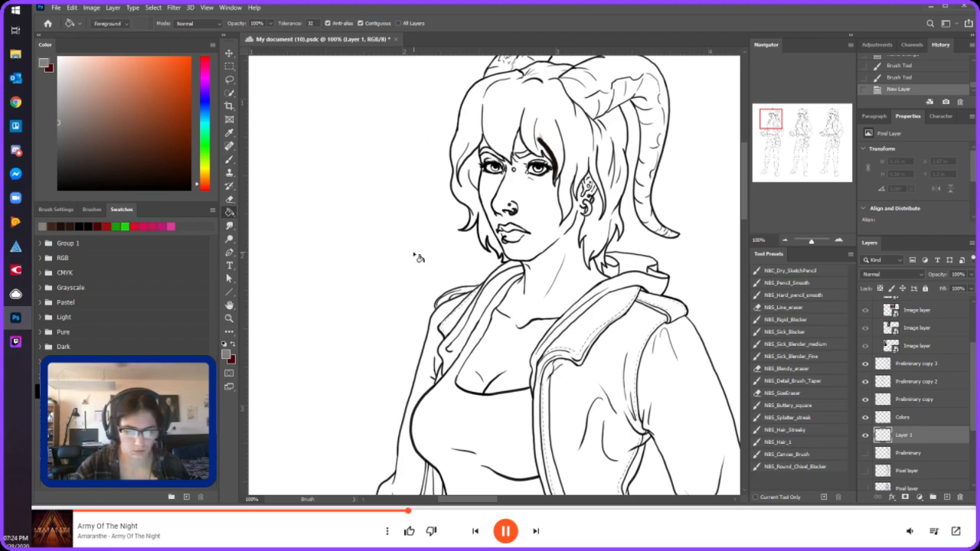
{"action": "left_click", "coordinate": [416, 256]}
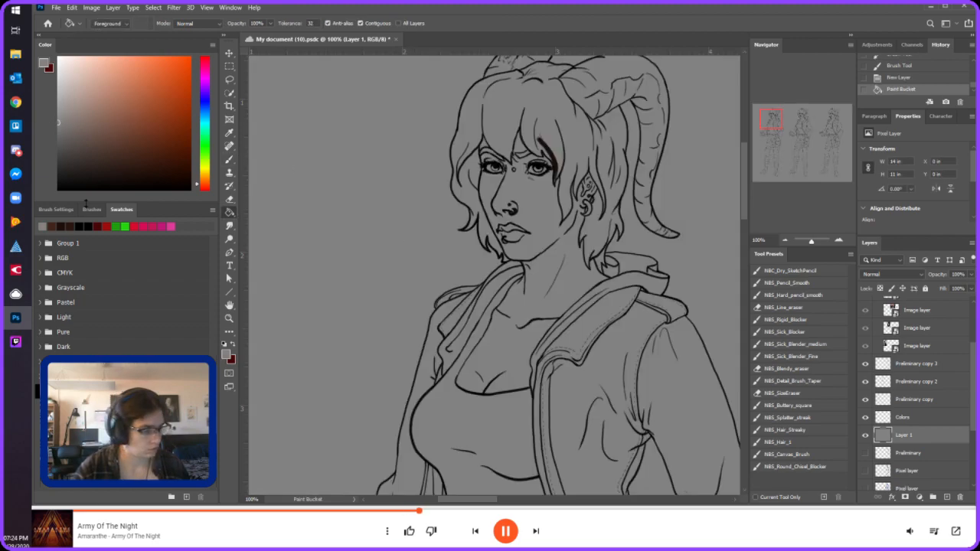
- Try a stroke of the lighter brown beside the fringe on the grey layer, and undo it together with the fill
{"action": "left_click", "coordinate": [51, 226]}
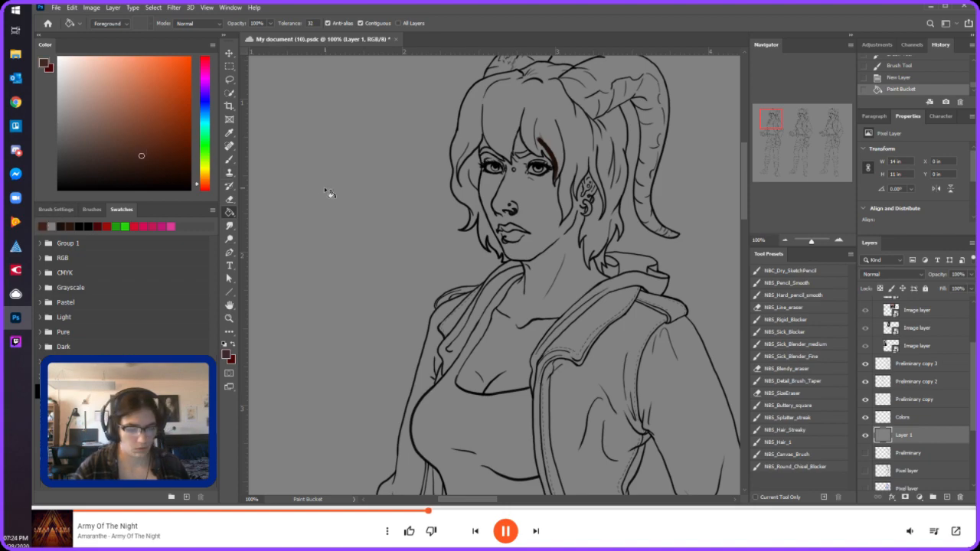
{"action": "key", "text": "b"}
{"action": "left_click_drag", "start_coordinate": [553, 115], "coordinate": [565, 176]}
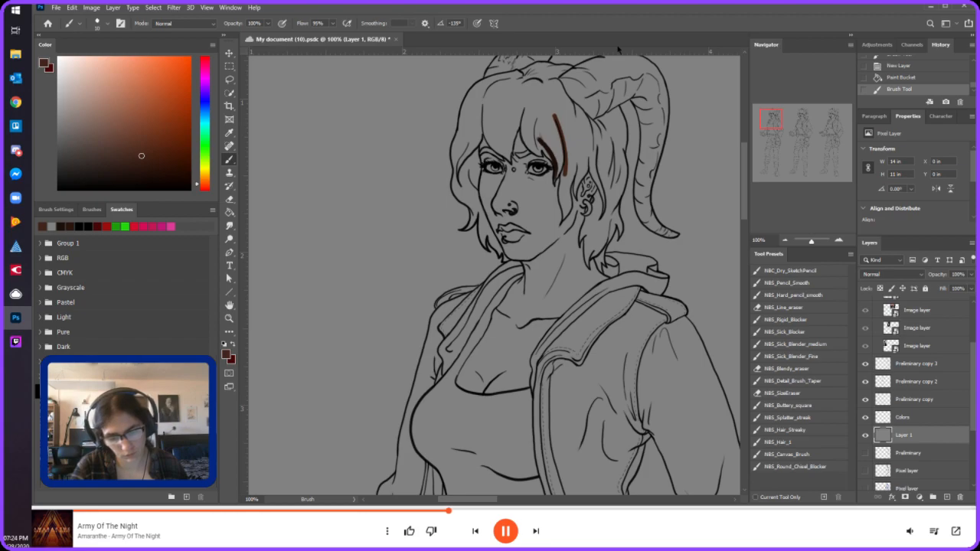
{"action": "key", "text": "ctrl+z"}
{"action": "key", "text": "ctrl+z"}
- Set the foreground back to the very dark brown and restore the grey fill on the background layer
{"action": "left_click", "coordinate": [70, 226]}
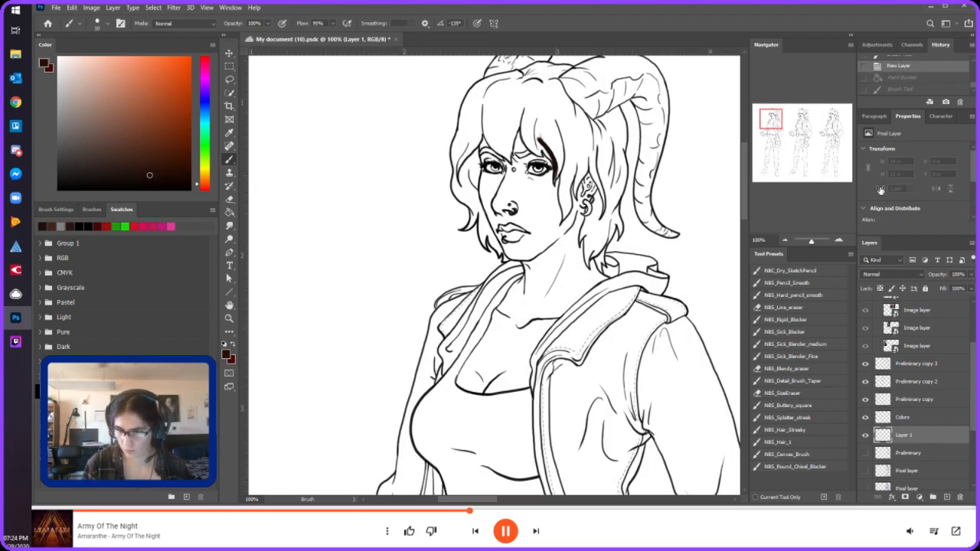
{"action": "left_click", "coordinate": [902, 78]}
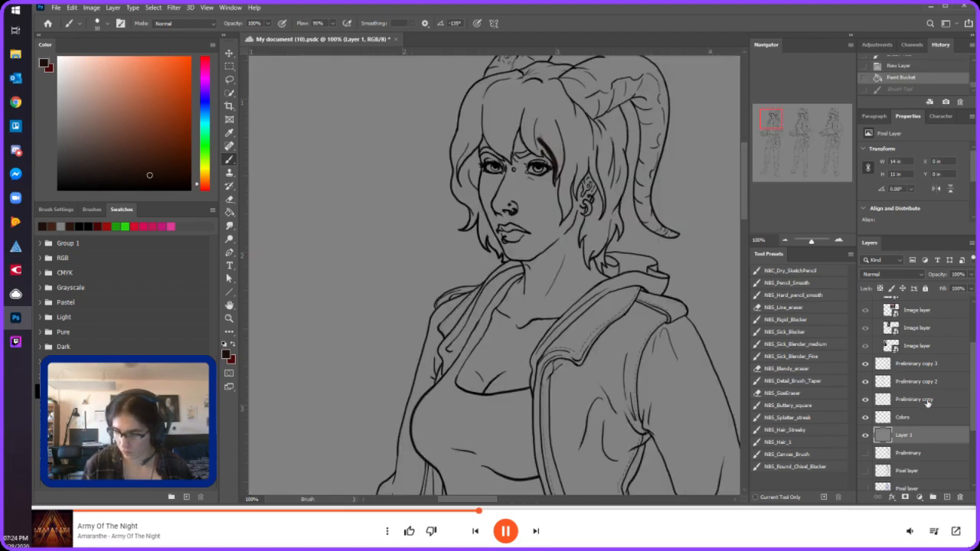
- Erase the test strokes from the first figure's fringe on the Colors layer
{"action": "left_click", "coordinate": [927, 418]}
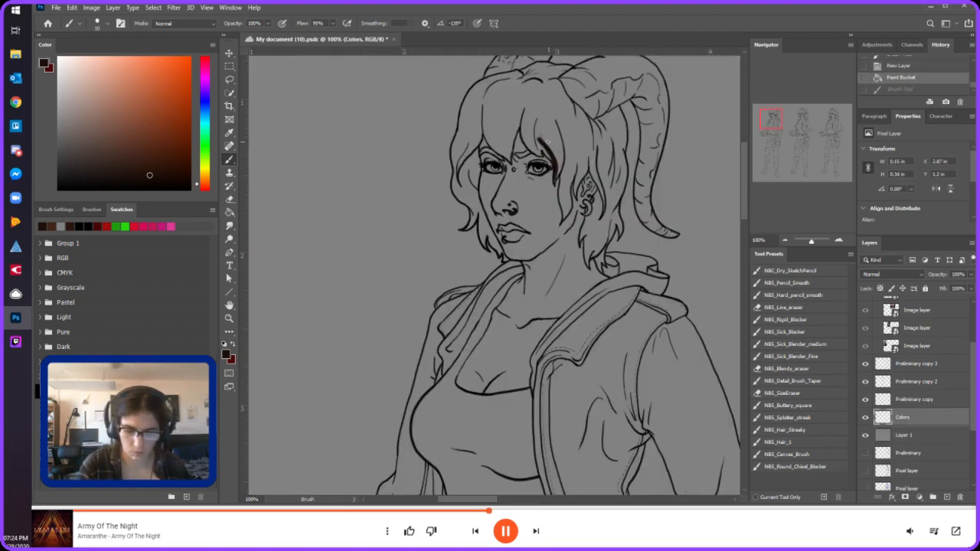
{"action": "key", "text": "e"}
{"action": "left_click_drag", "start_coordinate": [546, 141], "coordinate": [541, 147]}
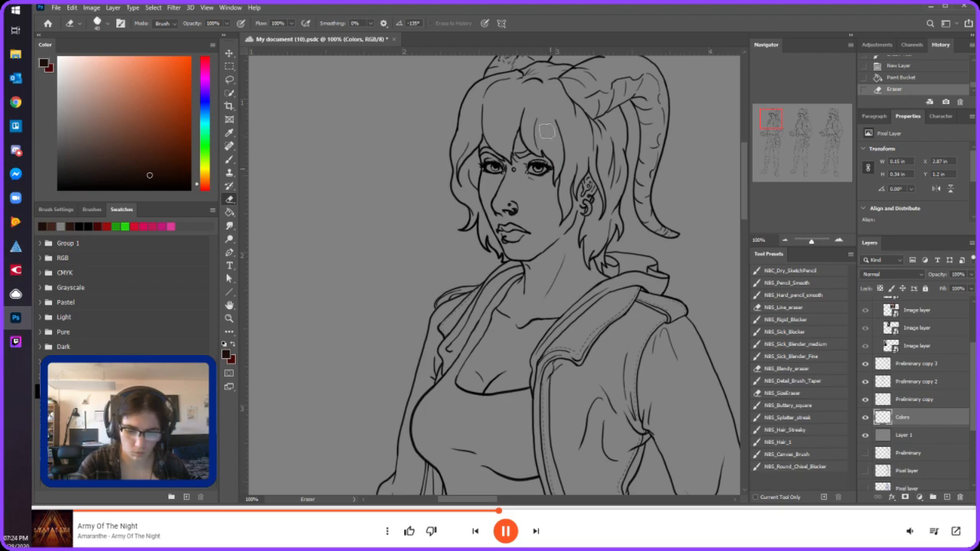
{"action": "left_click", "coordinate": [548, 157]}
- Block in rough dark brown areas on both sides of the first figure's hair, and save the document
{"action": "key", "text": "b"}
{"action": "mouse_move", "coordinate": [556, 153]}
{"action": "left_mouse_down"}
{"action": "mouse_move", "coordinate": [543, 96]}
{"action": "mouse_move", "coordinate": [570, 157]}
{"action": "mouse_move", "coordinate": [566, 130]}
{"action": "mouse_move", "coordinate": [586, 134]}
{"action": "mouse_move", "coordinate": [608, 175]}
{"action": "mouse_move", "coordinate": [597, 244]}
{"action": "mouse_move", "coordinate": [611, 126]}
{"action": "mouse_move", "coordinate": [569, 131]}
{"action": "mouse_move", "coordinate": [556, 115]}
{"action": "left_mouse_up"}
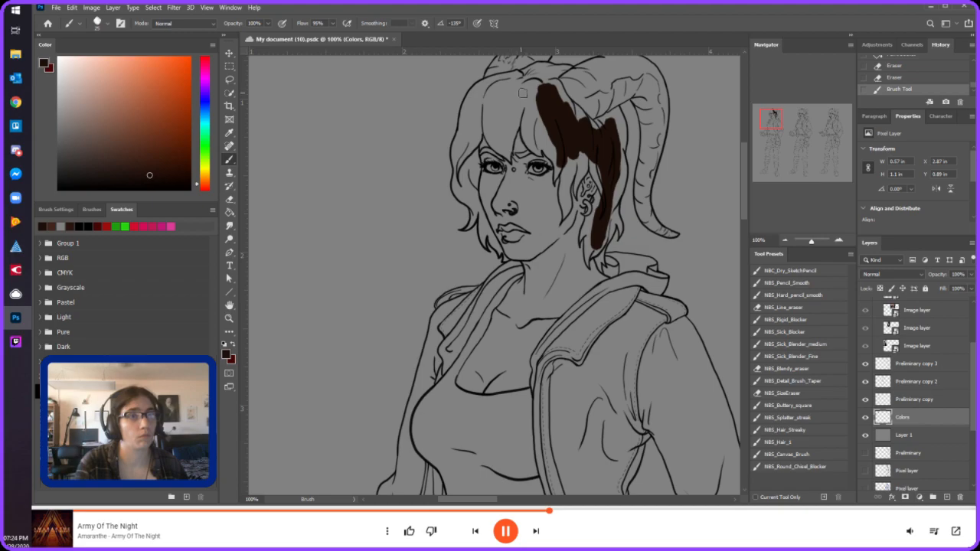
{"action": "mouse_move", "coordinate": [482, 180]}
{"action": "left_mouse_down"}
{"action": "mouse_move", "coordinate": [474, 137]}
{"action": "mouse_move", "coordinate": [508, 110]}
{"action": "mouse_move", "coordinate": [471, 138]}
{"action": "mouse_move", "coordinate": [469, 186]}
{"action": "mouse_move", "coordinate": [479, 116]}
{"action": "mouse_move", "coordinate": [491, 102]}
{"action": "mouse_move", "coordinate": [466, 147]}
{"action": "mouse_move", "coordinate": [498, 98]}
{"action": "left_mouse_up"}
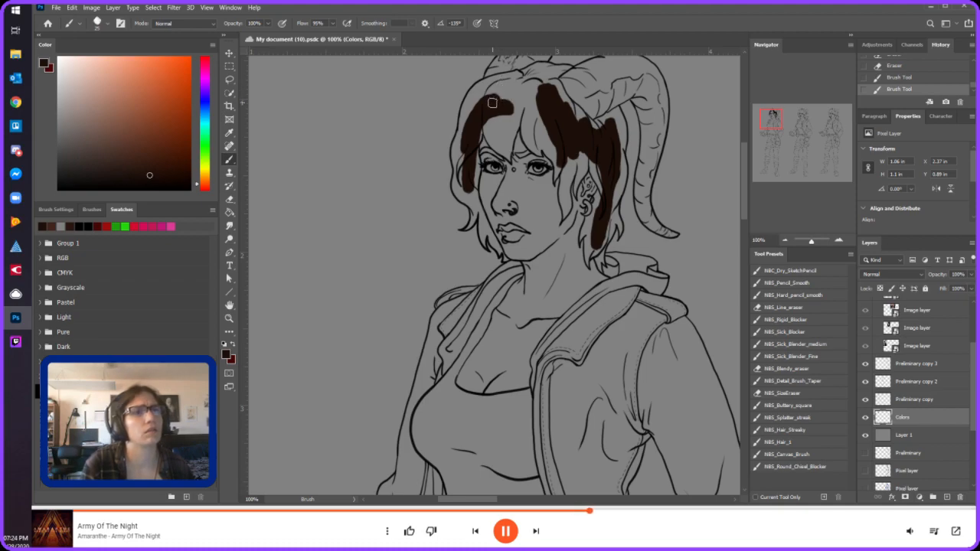
{"action": "key", "text": "ctrl+s"}
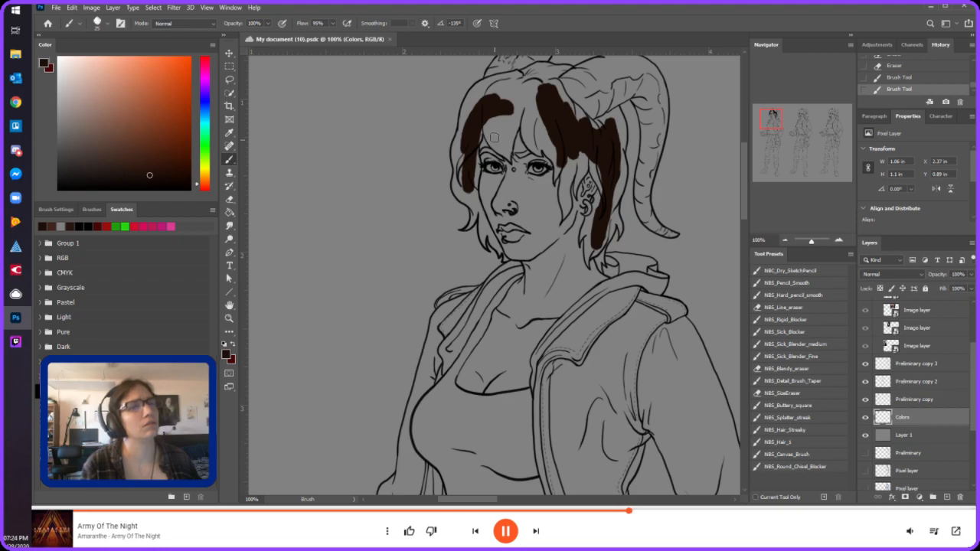
- Fill the left section of the fringe and the crown of the first figure's hair with dark brown
{"action": "left_click", "coordinate": [840, 240]}
{"action": "left_click_drag", "start_coordinate": [771, 119], "coordinate": [773, 112]}
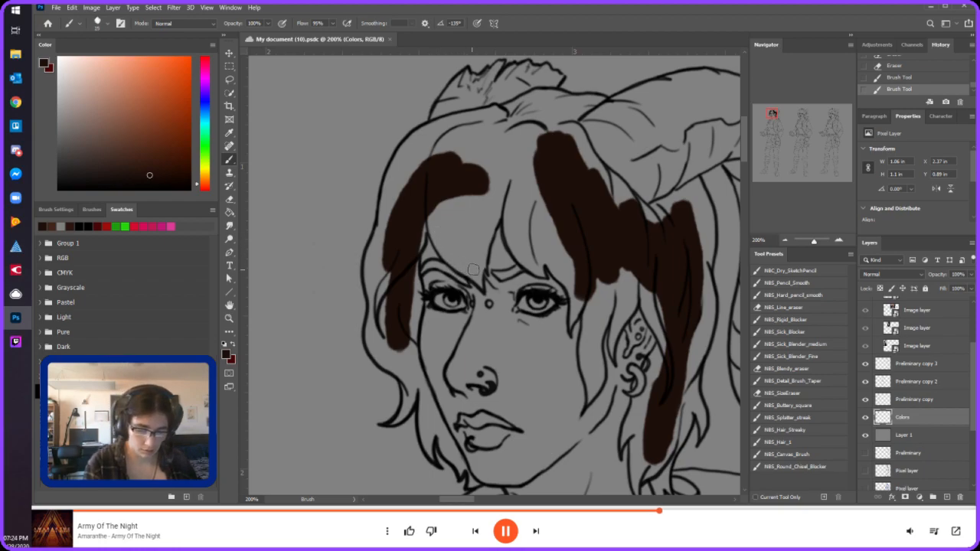
{"action": "mouse_move", "coordinate": [479, 285]}
{"action": "left_mouse_down"}
{"action": "mouse_move", "coordinate": [445, 251]}
{"action": "mouse_move", "coordinate": [433, 204]}
{"action": "mouse_move", "coordinate": [432, 231]}
{"action": "mouse_move", "coordinate": [456, 267]}
{"action": "mouse_move", "coordinate": [433, 233]}
{"action": "left_mouse_up"}
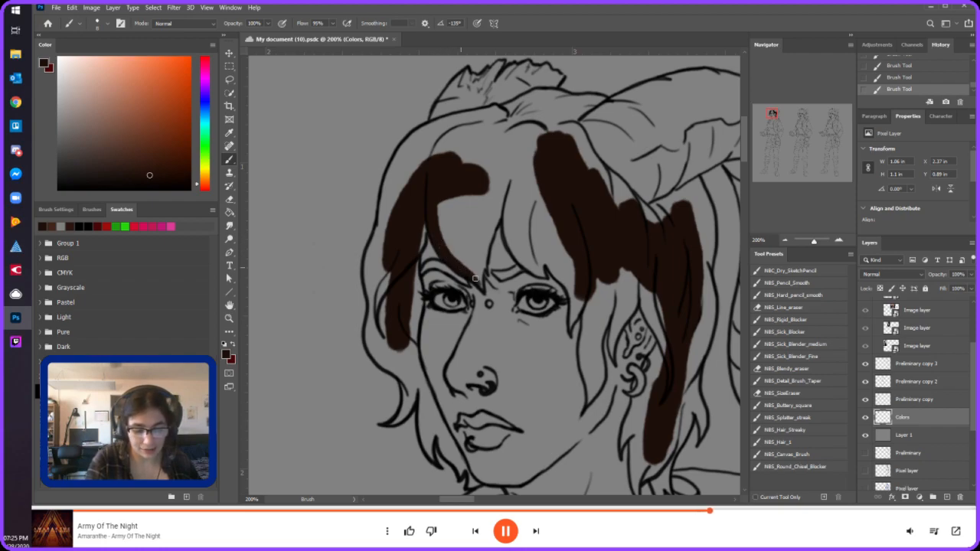
{"action": "mouse_move", "coordinate": [481, 270]}
{"action": "left_mouse_down"}
{"action": "mouse_move", "coordinate": [483, 245]}
{"action": "mouse_move", "coordinate": [483, 261]}
{"action": "mouse_move", "coordinate": [494, 218]}
{"action": "mouse_move", "coordinate": [484, 266]}
{"action": "mouse_move", "coordinate": [509, 173]}
{"action": "mouse_move", "coordinate": [470, 244]}
{"action": "mouse_move", "coordinate": [493, 190]}
{"action": "mouse_move", "coordinate": [493, 220]}
{"action": "mouse_move", "coordinate": [493, 182]}
{"action": "mouse_move", "coordinate": [491, 208]}
{"action": "mouse_move", "coordinate": [484, 195]}
{"action": "mouse_move", "coordinate": [504, 191]}
{"action": "mouse_move", "coordinate": [482, 243]}
{"action": "mouse_move", "coordinate": [497, 197]}
{"action": "mouse_move", "coordinate": [492, 219]}
{"action": "mouse_move", "coordinate": [493, 201]}
{"action": "mouse_move", "coordinate": [478, 189]}
{"action": "mouse_move", "coordinate": [463, 205]}
{"action": "mouse_move", "coordinate": [459, 247]}
{"action": "mouse_move", "coordinate": [433, 204]}
{"action": "left_mouse_up"}
{"action": "key", "text": "bracketright"}
{"action": "key", "text": "ctrl+z"}
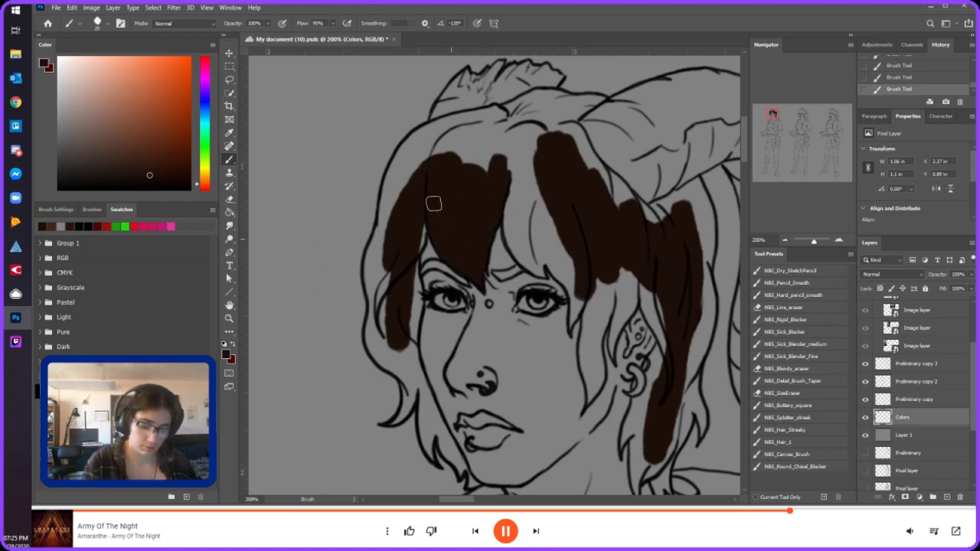
{"action": "mouse_move", "coordinate": [380, 287]}
{"action": "left_mouse_down"}
{"action": "mouse_move", "coordinate": [377, 318]}
{"action": "mouse_move", "coordinate": [426, 218]}
{"action": "mouse_move", "coordinate": [416, 250]}
{"action": "mouse_move", "coordinate": [409, 214]}
{"action": "mouse_move", "coordinate": [383, 249]}
{"action": "mouse_move", "coordinate": [395, 161]}
{"action": "mouse_move", "coordinate": [390, 172]}
{"action": "mouse_move", "coordinate": [425, 128]}
{"action": "mouse_move", "coordinate": [402, 149]}
{"action": "mouse_move", "coordinate": [429, 125]}
{"action": "mouse_move", "coordinate": [493, 109]}
{"action": "mouse_move", "coordinate": [500, 112]}
{"action": "mouse_move", "coordinate": [453, 126]}
{"action": "mouse_move", "coordinate": [499, 132]}
{"action": "mouse_move", "coordinate": [436, 178]}
{"action": "mouse_move", "coordinate": [431, 166]}
{"action": "mouse_move", "coordinate": [396, 185]}
{"action": "mouse_move", "coordinate": [414, 168]}
{"action": "mouse_move", "coordinate": [501, 158]}
{"action": "mouse_move", "coordinate": [485, 184]}
{"action": "mouse_move", "coordinate": [518, 140]}
{"action": "mouse_move", "coordinate": [518, 166]}
{"action": "mouse_move", "coordinate": [492, 131]}
{"action": "left_mouse_up"}
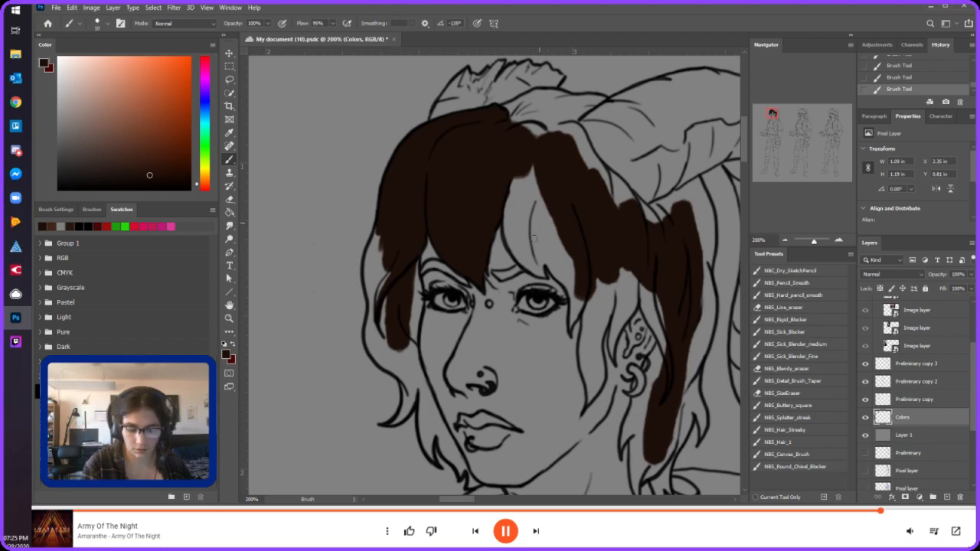
- Fill the middle and right locks of the fringe with dark brown, following the line art above the eye
{"action": "left_click_drag", "start_coordinate": [541, 271], "coordinate": [502, 205]}
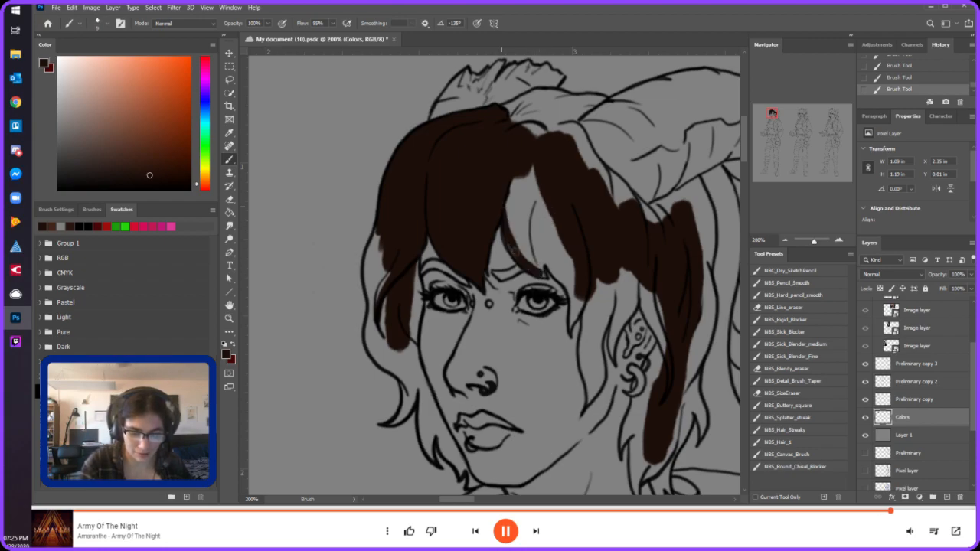
{"action": "mouse_move", "coordinate": [521, 259]}
{"action": "left_mouse_down"}
{"action": "mouse_move", "coordinate": [505, 231]}
{"action": "mouse_move", "coordinate": [539, 272]}
{"action": "mouse_move", "coordinate": [524, 266]}
{"action": "mouse_move", "coordinate": [544, 274]}
{"action": "mouse_move", "coordinate": [534, 162]}
{"action": "mouse_move", "coordinate": [536, 250]}
{"action": "mouse_move", "coordinate": [526, 206]}
{"action": "mouse_move", "coordinate": [533, 261]}
{"action": "mouse_move", "coordinate": [513, 183]}
{"action": "mouse_move", "coordinate": [528, 261]}
{"action": "mouse_move", "coordinate": [504, 193]}
{"action": "mouse_move", "coordinate": [535, 261]}
{"action": "left_mouse_up"}
{"action": "key", "text": "bracketright"}
{"action": "key", "text": "bracketright"}
{"action": "key", "text": "bracketright"}
{"action": "key", "text": "bracketright"}
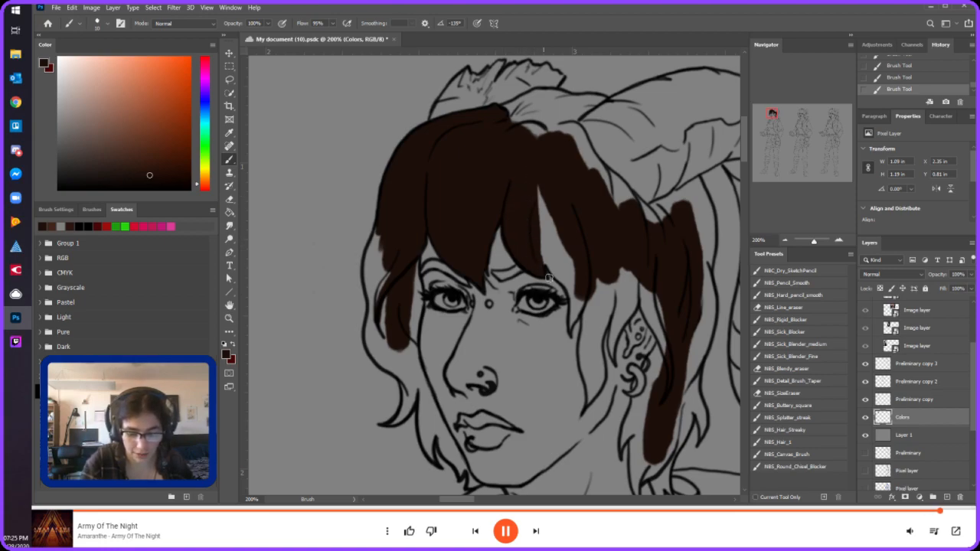
{"action": "mouse_move", "coordinate": [571, 330]}
{"action": "left_mouse_down"}
{"action": "mouse_move", "coordinate": [573, 297]}
{"action": "mouse_move", "coordinate": [558, 257]}
{"action": "left_mouse_up"}
{"action": "mouse_move", "coordinate": [571, 290]}
{"action": "left_mouse_down"}
{"action": "mouse_move", "coordinate": [537, 175]}
{"action": "mouse_move", "coordinate": [564, 256]}
{"action": "mouse_move", "coordinate": [536, 192]}
{"action": "mouse_move", "coordinate": [550, 245]}
{"action": "mouse_move", "coordinate": [543, 222]}
{"action": "mouse_move", "coordinate": [568, 259]}
{"action": "mouse_move", "coordinate": [541, 227]}
{"action": "mouse_move", "coordinate": [545, 253]}
{"action": "left_mouse_up"}
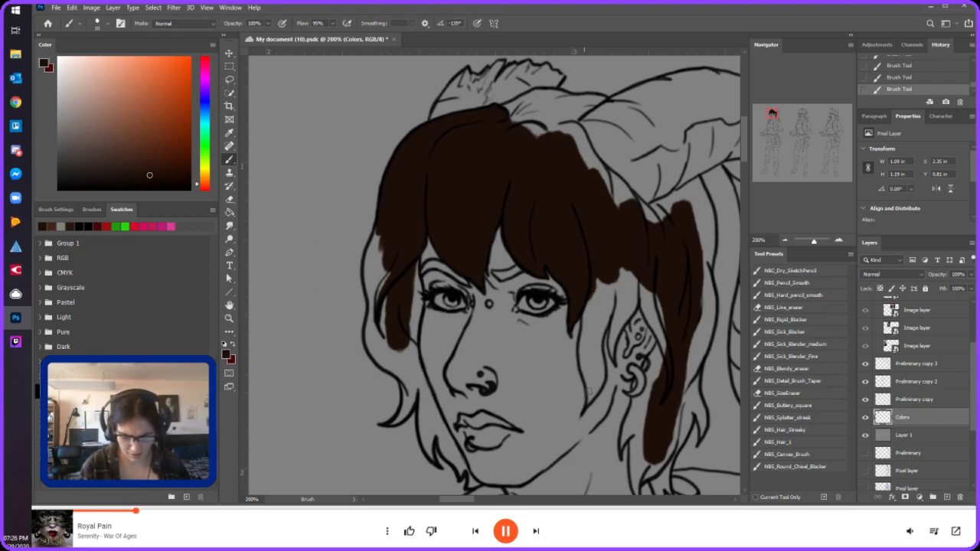
- Paint the long lock of hair between the cheek and the ear dark brown
{"action": "mouse_move", "coordinate": [588, 398]}
{"action": "left_mouse_down"}
{"action": "mouse_move", "coordinate": [584, 294]}
{"action": "mouse_move", "coordinate": [588, 377]}
{"action": "mouse_move", "coordinate": [571, 326]}
{"action": "mouse_move", "coordinate": [585, 341]}
{"action": "mouse_move", "coordinate": [588, 404]}
{"action": "mouse_move", "coordinate": [599, 364]}
{"action": "mouse_move", "coordinate": [600, 376]}
{"action": "mouse_move", "coordinate": [596, 345]}
{"action": "mouse_move", "coordinate": [592, 397]}
{"action": "mouse_move", "coordinate": [596, 304]}
{"action": "mouse_move", "coordinate": [599, 341]}
{"action": "mouse_move", "coordinate": [599, 285]}
{"action": "left_mouse_up"}
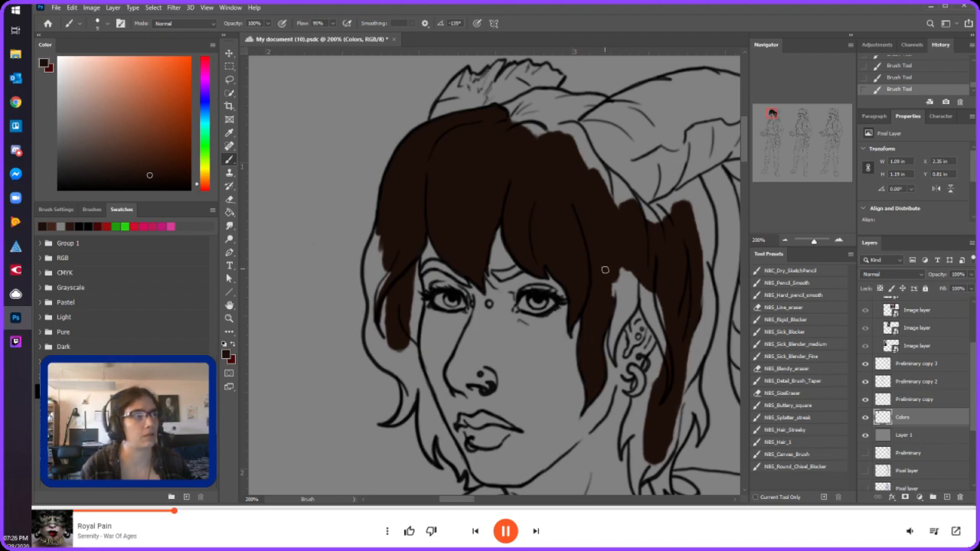
{"action": "left_click_drag", "start_coordinate": [611, 355], "coordinate": [612, 306]}
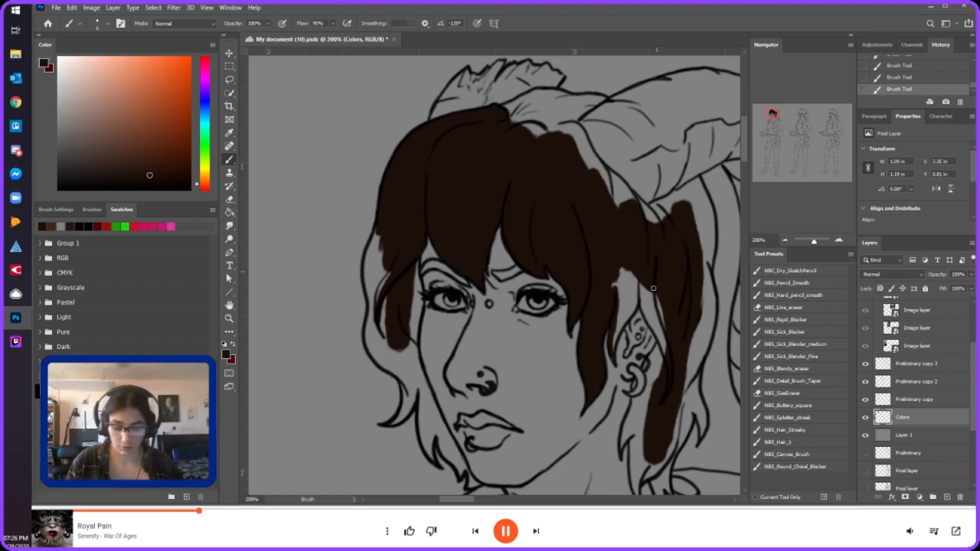
{"action": "mouse_move", "coordinate": [613, 351]}
{"action": "left_mouse_down"}
{"action": "mouse_move", "coordinate": [638, 282]}
{"action": "mouse_move", "coordinate": [614, 344]}
{"action": "mouse_move", "coordinate": [621, 268]}
{"action": "mouse_move", "coordinate": [613, 270]}
{"action": "left_mouse_up"}
- Paint the hair's edge along the base of the horn dark brown, and erase the paint spilling onto the horn
{"action": "mouse_move", "coordinate": [580, 143]}
{"action": "left_mouse_down"}
{"action": "mouse_move", "coordinate": [567, 126]}
{"action": "mouse_move", "coordinate": [633, 201]}
{"action": "mouse_move", "coordinate": [620, 181]}
{"action": "left_mouse_up"}
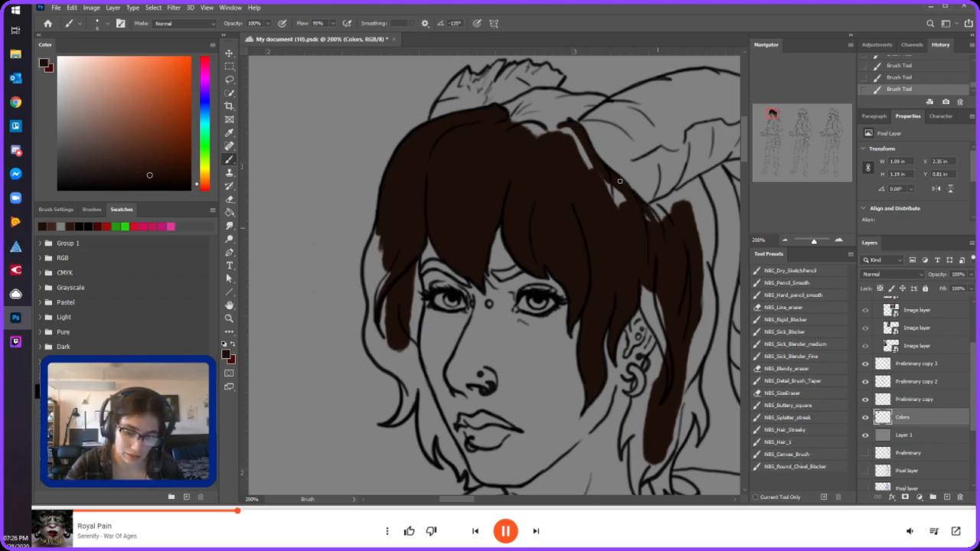
{"action": "mouse_move", "coordinate": [656, 227]}
{"action": "left_mouse_down"}
{"action": "mouse_move", "coordinate": [647, 216]}
{"action": "mouse_move", "coordinate": [656, 224]}
{"action": "mouse_move", "coordinate": [681, 188]}
{"action": "mouse_move", "coordinate": [711, 172]}
{"action": "left_mouse_up"}
{"action": "left_click_drag", "start_coordinate": [783, 124], "coordinate": [785, 125]}
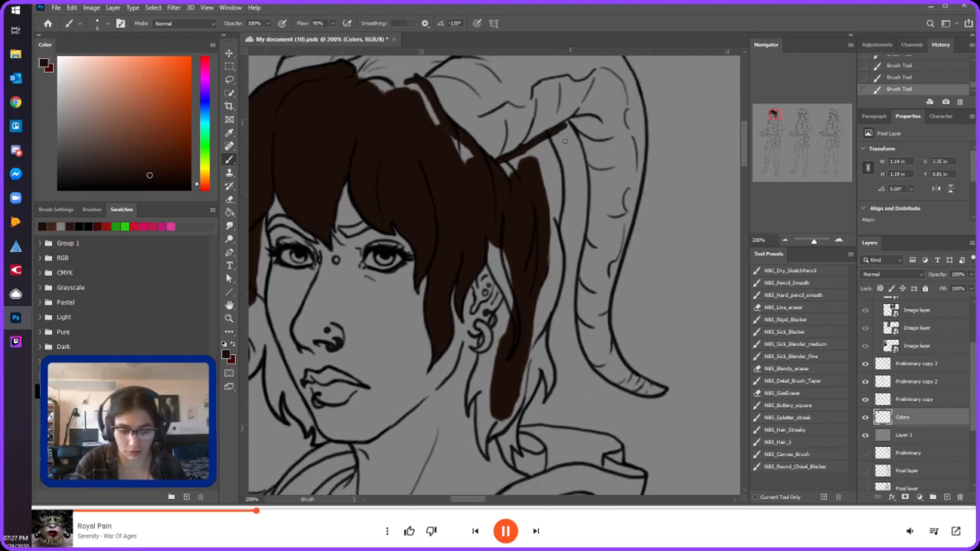
{"action": "key", "text": "e"}
{"action": "mouse_move", "coordinate": [553, 137]}
{"action": "left_mouse_down"}
{"action": "mouse_move", "coordinate": [565, 127]}
{"action": "mouse_move", "coordinate": [559, 134]}
{"action": "mouse_move", "coordinate": [548, 119]}
{"action": "mouse_move", "coordinate": [566, 130]}
{"action": "mouse_move", "coordinate": [553, 112]}
{"action": "left_mouse_up"}
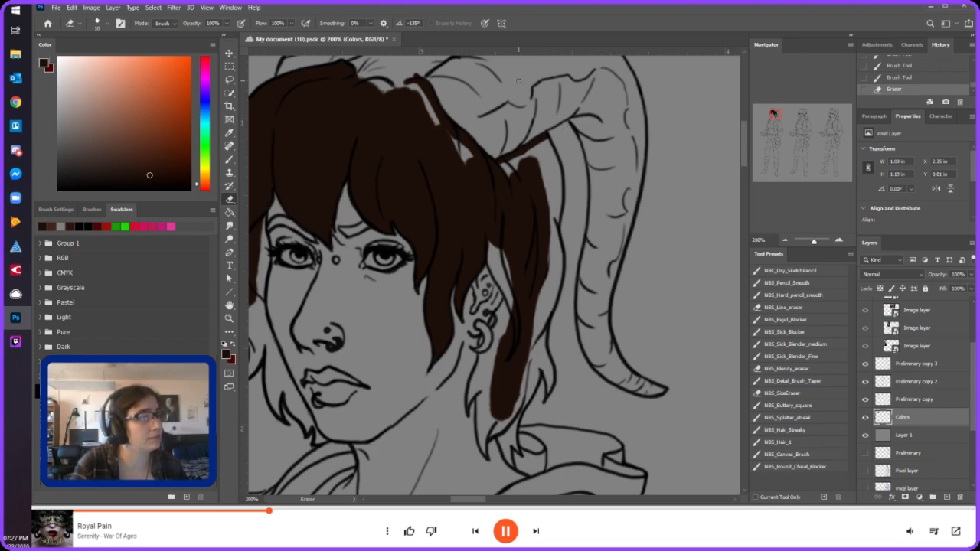
- Fill the hair behind the base of the first figure's horn and down around the back of the ear with dark brown
{"action": "key", "text": "b"}
{"action": "mouse_move", "coordinate": [559, 209]}
{"action": "left_mouse_down"}
{"action": "mouse_move", "coordinate": [561, 184]}
{"action": "mouse_move", "coordinate": [544, 145]}
{"action": "mouse_move", "coordinate": [554, 167]}
{"action": "mouse_move", "coordinate": [549, 160]}
{"action": "mouse_move", "coordinate": [555, 184]}
{"action": "mouse_move", "coordinate": [546, 154]}
{"action": "mouse_move", "coordinate": [551, 239]}
{"action": "mouse_move", "coordinate": [538, 154]}
{"action": "mouse_move", "coordinate": [476, 170]}
{"action": "mouse_move", "coordinate": [508, 165]}
{"action": "mouse_move", "coordinate": [436, 120]}
{"action": "mouse_move", "coordinate": [469, 156]}
{"action": "mouse_move", "coordinate": [517, 314]}
{"action": "mouse_move", "coordinate": [487, 236]}
{"action": "left_mouse_up"}
{"action": "key", "text": "bracketleft"}
{"action": "key", "text": "bracketleft"}
{"action": "key", "text": "bracketleft"}
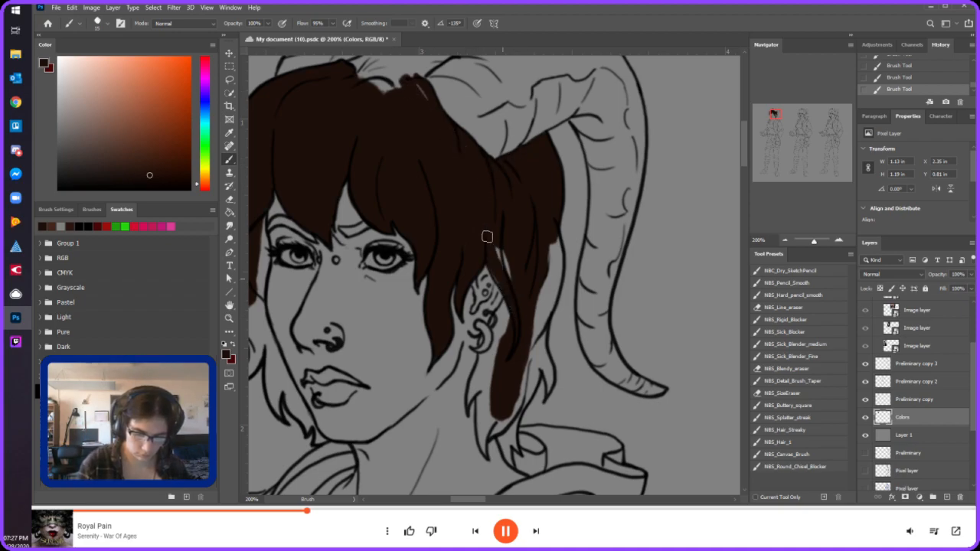
{"action": "mouse_move", "coordinate": [519, 366]}
{"action": "left_mouse_down"}
{"action": "mouse_move", "coordinate": [549, 296]}
{"action": "mouse_move", "coordinate": [554, 246]}
{"action": "mouse_move", "coordinate": [536, 318]}
{"action": "left_mouse_up"}
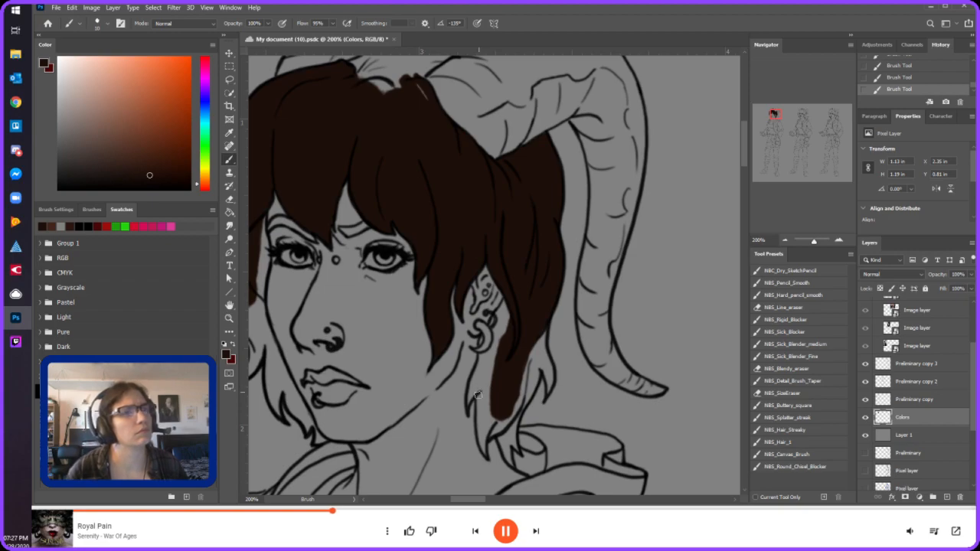
{"action": "key", "text": "bracketright"}
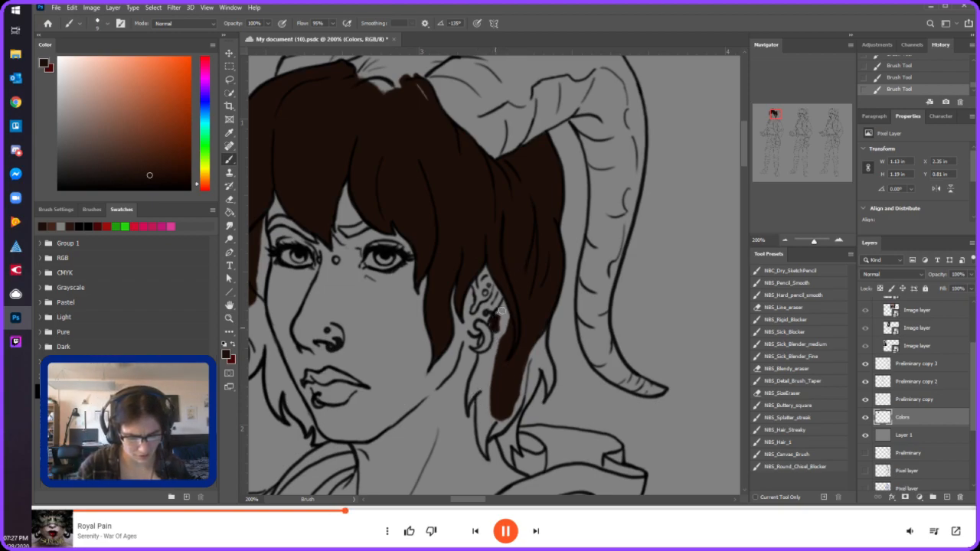
{"action": "mouse_move", "coordinate": [501, 311]}
{"action": "left_mouse_down"}
{"action": "mouse_move", "coordinate": [496, 346]}
{"action": "mouse_move", "coordinate": [514, 317]}
{"action": "left_mouse_up"}
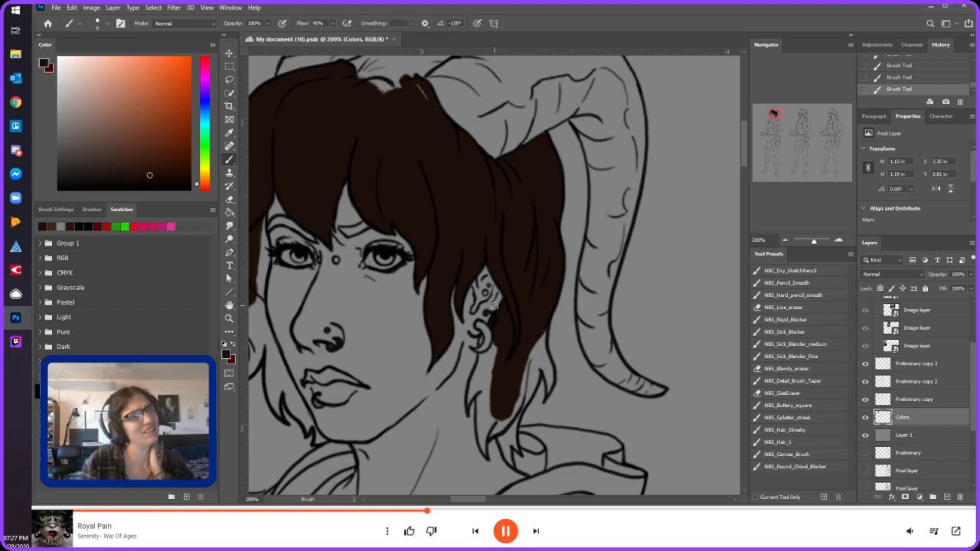
- Paint the hair hanging below the ear dark brown, following its outline down to the pointed tips at the neck
{"action": "left_click_drag", "start_coordinate": [774, 115], "coordinate": [775, 117]}
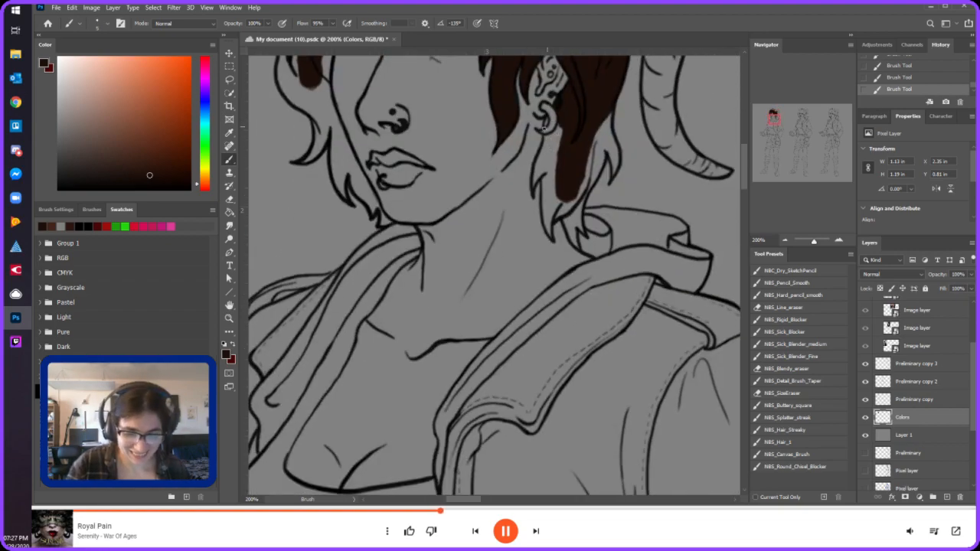
{"action": "mouse_move", "coordinate": [546, 141]}
{"action": "left_mouse_down"}
{"action": "mouse_move", "coordinate": [534, 184]}
{"action": "mouse_move", "coordinate": [545, 137]}
{"action": "mouse_move", "coordinate": [560, 122]}
{"action": "mouse_move", "coordinate": [555, 132]}
{"action": "mouse_move", "coordinate": [549, 116]}
{"action": "mouse_move", "coordinate": [551, 143]}
{"action": "mouse_move", "coordinate": [564, 124]}
{"action": "mouse_move", "coordinate": [554, 149]}
{"action": "left_mouse_up"}
{"action": "mouse_move", "coordinate": [549, 231]}
{"action": "left_mouse_down"}
{"action": "mouse_move", "coordinate": [552, 140]}
{"action": "mouse_move", "coordinate": [536, 188]}
{"action": "mouse_move", "coordinate": [549, 160]}
{"action": "left_mouse_up"}
{"action": "left_click_drag", "start_coordinate": [551, 236], "coordinate": [571, 189]}
{"action": "mouse_move", "coordinate": [550, 233]}
{"action": "left_mouse_down"}
{"action": "mouse_move", "coordinate": [552, 184]}
{"action": "mouse_move", "coordinate": [553, 217]}
{"action": "mouse_move", "coordinate": [550, 205]}
{"action": "mouse_move", "coordinate": [568, 209]}
{"action": "mouse_move", "coordinate": [596, 152]}
{"action": "mouse_move", "coordinate": [586, 180]}
{"action": "mouse_move", "coordinate": [598, 138]}
{"action": "mouse_move", "coordinate": [582, 224]}
{"action": "left_mouse_up"}
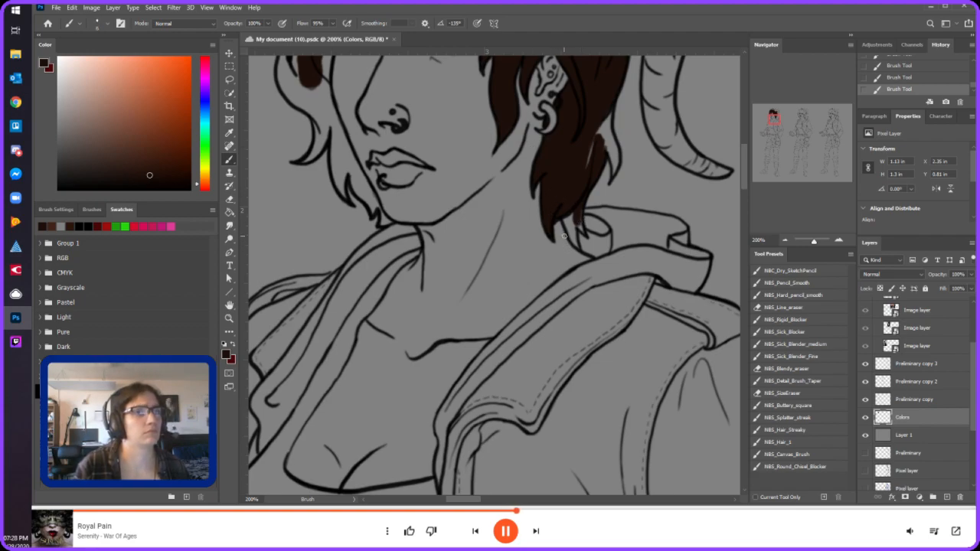
- Fill the remaining hair tips by the collar and the outer back edge of the hair with dark brown
{"action": "mouse_move", "coordinate": [582, 235]}
{"action": "left_mouse_down"}
{"action": "mouse_move", "coordinate": [573, 237]}
{"action": "mouse_move", "coordinate": [563, 211]}
{"action": "left_mouse_up"}
{"action": "left_click_drag", "start_coordinate": [570, 227], "coordinate": [572, 213]}
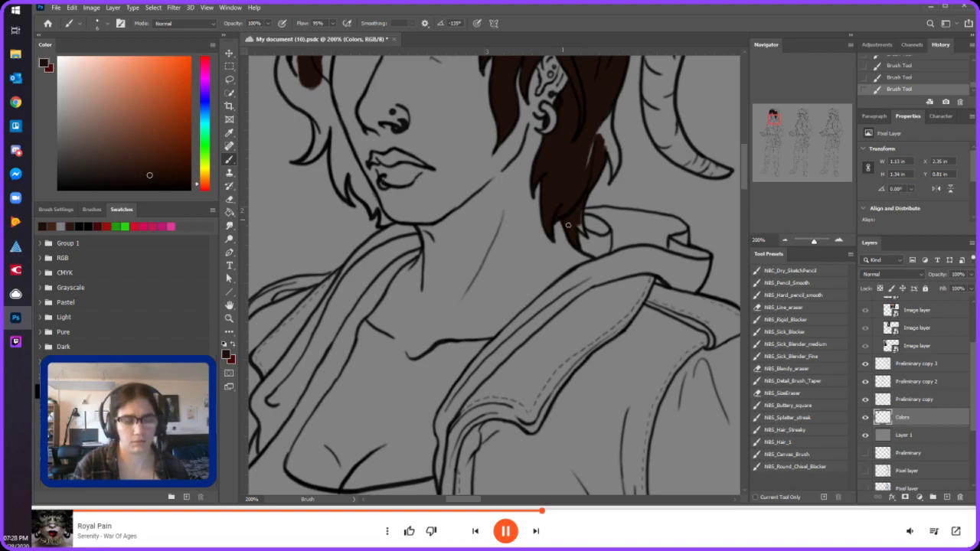
{"action": "left_click_drag", "start_coordinate": [582, 224], "coordinate": [582, 208]}
{"action": "mouse_move", "coordinate": [585, 167]}
{"action": "left_mouse_down"}
{"action": "mouse_move", "coordinate": [592, 144]}
{"action": "mouse_move", "coordinate": [589, 158]}
{"action": "mouse_move", "coordinate": [614, 173]}
{"action": "mouse_move", "coordinate": [596, 121]}
{"action": "mouse_move", "coordinate": [606, 135]}
{"action": "mouse_move", "coordinate": [610, 109]}
{"action": "mouse_move", "coordinate": [614, 146]}
{"action": "mouse_move", "coordinate": [608, 112]}
{"action": "left_mouse_up"}
{"action": "left_click_drag", "start_coordinate": [616, 158], "coordinate": [609, 148]}
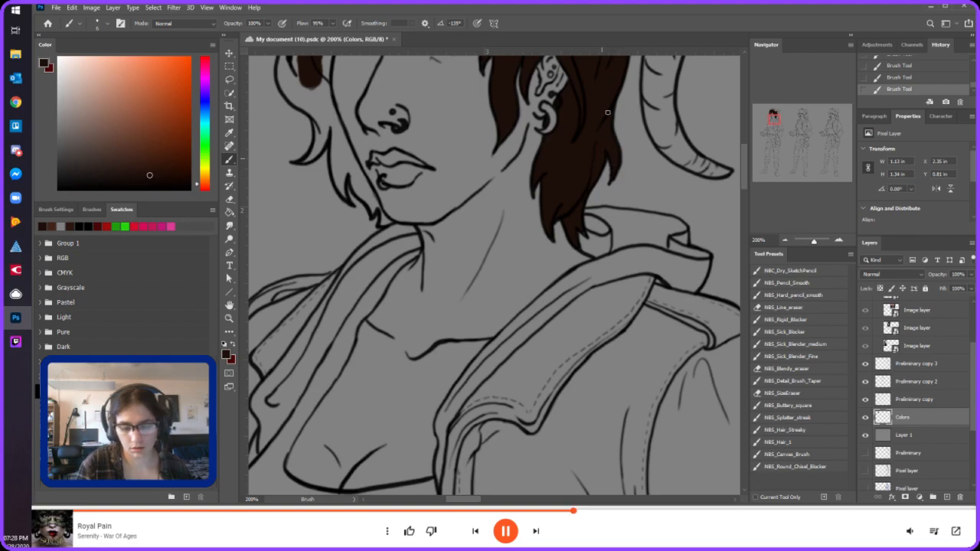
- Paint the outer hair on the far side of the face dark brown with a larger brush, from temple to cheek
{"action": "left_click_drag", "start_coordinate": [781, 118], "coordinate": [770, 114]}
{"action": "left_click_drag", "start_coordinate": [629, 103], "coordinate": [620, 85]}
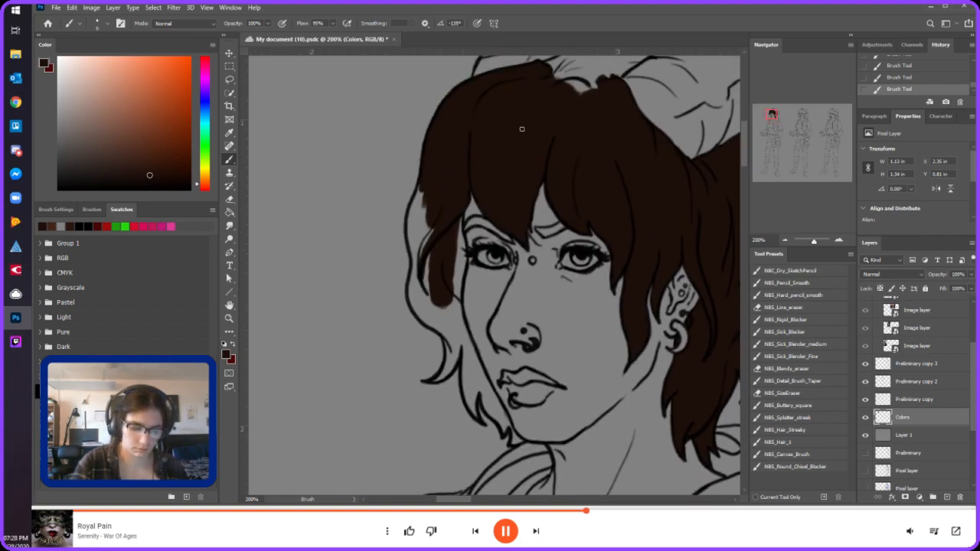
{"action": "key", "text": "bracketright"}
{"action": "key", "text": "bracketright"}
{"action": "key", "text": "bracketright"}
{"action": "key", "text": "bracketright"}
{"action": "key", "text": "bracketright"}
{"action": "key", "text": "bracketright"}
{"action": "mouse_move", "coordinate": [435, 301]}
{"action": "left_mouse_down"}
{"action": "mouse_move", "coordinate": [434, 254]}
{"action": "mouse_move", "coordinate": [425, 251]}
{"action": "mouse_move", "coordinate": [427, 266]}
{"action": "mouse_move", "coordinate": [417, 216]}
{"action": "mouse_move", "coordinate": [417, 246]}
{"action": "mouse_move", "coordinate": [427, 193]}
{"action": "mouse_move", "coordinate": [414, 225]}
{"action": "mouse_move", "coordinate": [427, 183]}
{"action": "mouse_move", "coordinate": [439, 187]}
{"action": "mouse_move", "coordinate": [437, 221]}
{"action": "mouse_move", "coordinate": [460, 213]}
{"action": "mouse_move", "coordinate": [456, 203]}
{"action": "mouse_move", "coordinate": [454, 257]}
{"action": "mouse_move", "coordinate": [453, 218]}
{"action": "left_mouse_up"}
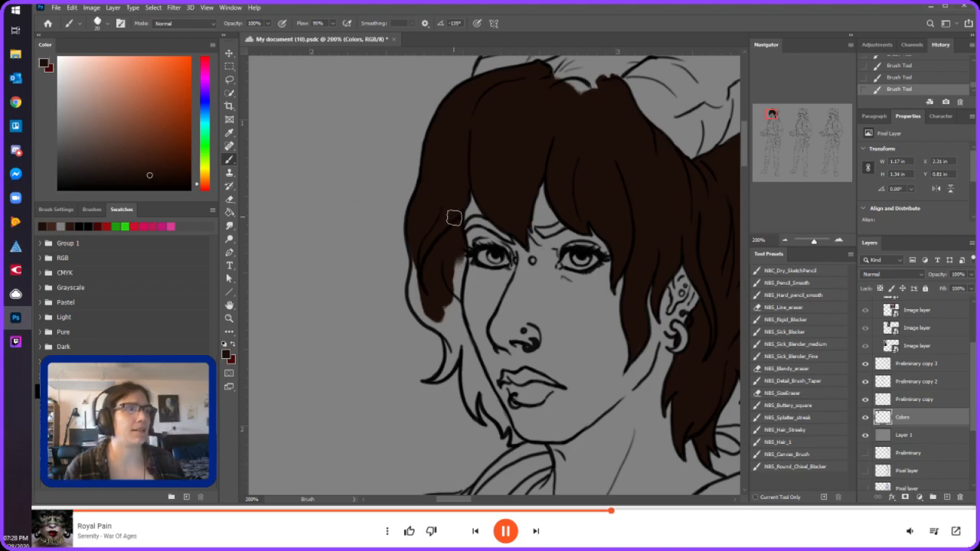
{"action": "mouse_move", "coordinate": [453, 290]}
{"action": "left_mouse_down"}
{"action": "mouse_move", "coordinate": [458, 262]}
{"action": "mouse_move", "coordinate": [453, 311]}
{"action": "left_mouse_up"}
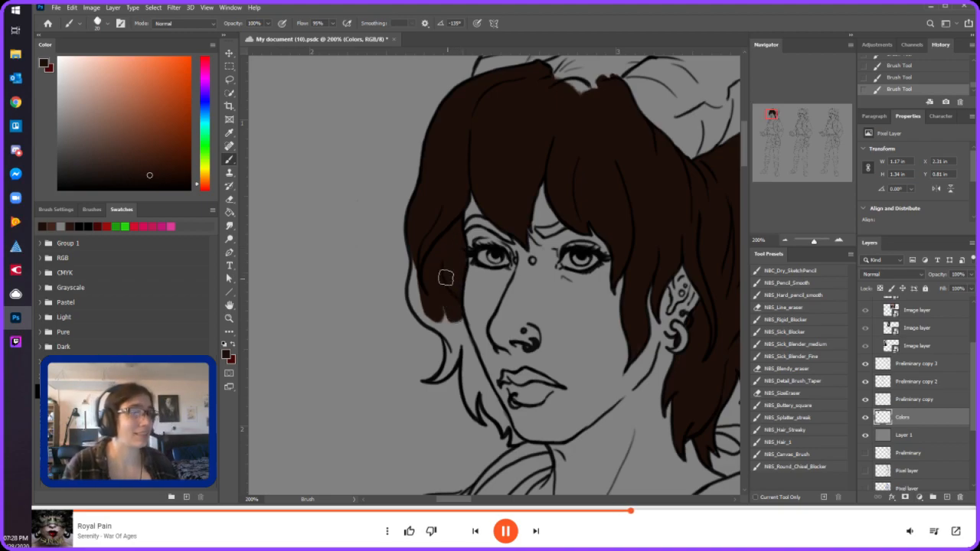
{"action": "mouse_move", "coordinate": [455, 286]}
{"action": "left_mouse_down"}
{"action": "mouse_move", "coordinate": [419, 302]}
{"action": "mouse_move", "coordinate": [415, 287]}
{"action": "mouse_move", "coordinate": [423, 309]}
{"action": "mouse_move", "coordinate": [417, 243]}
{"action": "mouse_move", "coordinate": [425, 312]}
{"action": "mouse_move", "coordinate": [414, 293]}
{"action": "mouse_move", "coordinate": [453, 334]}
{"action": "mouse_move", "coordinate": [447, 314]}
{"action": "mouse_move", "coordinate": [453, 335]}
{"action": "mouse_move", "coordinate": [444, 319]}
{"action": "mouse_move", "coordinate": [437, 380]}
{"action": "left_mouse_up"}
- Fill the curled tip and the narrow locks beside the jaw with dark brown using a finer brush
{"action": "key", "text": "bracketleft"}
{"action": "key", "text": "bracketleft"}
{"action": "key", "text": "bracketleft"}
{"action": "key", "text": "bracketleft"}
{"action": "mouse_move", "coordinate": [447, 340]}
{"action": "left_mouse_down"}
{"action": "mouse_move", "coordinate": [439, 377]}
{"action": "mouse_move", "coordinate": [450, 344]}
{"action": "mouse_move", "coordinate": [449, 367]}
{"action": "left_mouse_up"}
{"action": "mouse_move", "coordinate": [475, 414]}
{"action": "left_mouse_down"}
{"action": "mouse_move", "coordinate": [464, 345]}
{"action": "mouse_move", "coordinate": [468, 407]}
{"action": "mouse_move", "coordinate": [468, 379]}
{"action": "mouse_move", "coordinate": [475, 412]}
{"action": "mouse_move", "coordinate": [479, 383]}
{"action": "mouse_move", "coordinate": [479, 422]}
{"action": "left_mouse_up"}
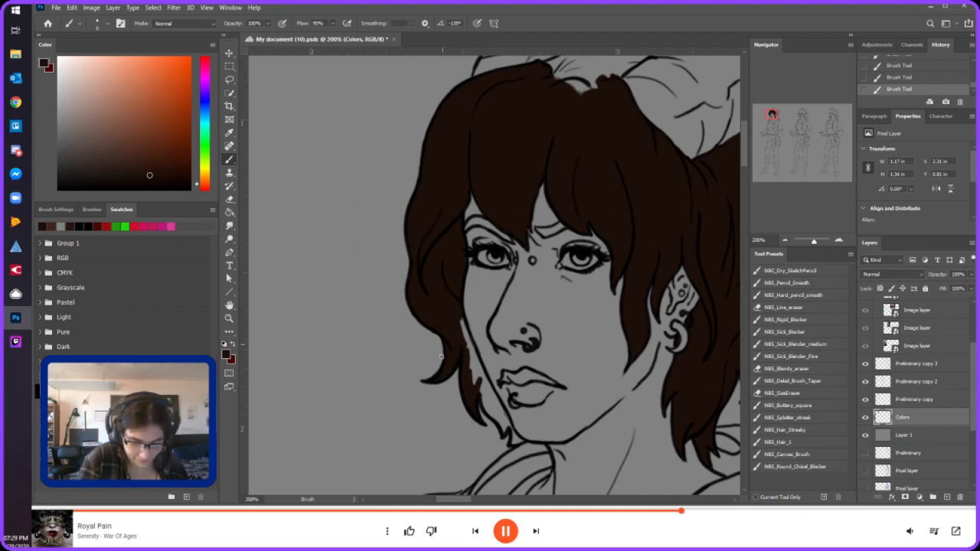
{"action": "mouse_move", "coordinate": [464, 325]}
{"action": "left_mouse_down"}
{"action": "mouse_move", "coordinate": [504, 429]}
{"action": "mouse_move", "coordinate": [483, 394]}
{"action": "mouse_move", "coordinate": [493, 413]}
{"action": "mouse_move", "coordinate": [475, 375]}
{"action": "mouse_move", "coordinate": [487, 403]}
{"action": "mouse_move", "coordinate": [483, 387]}
{"action": "mouse_move", "coordinate": [499, 391]}
{"action": "mouse_move", "coordinate": [520, 440]}
{"action": "left_mouse_up"}
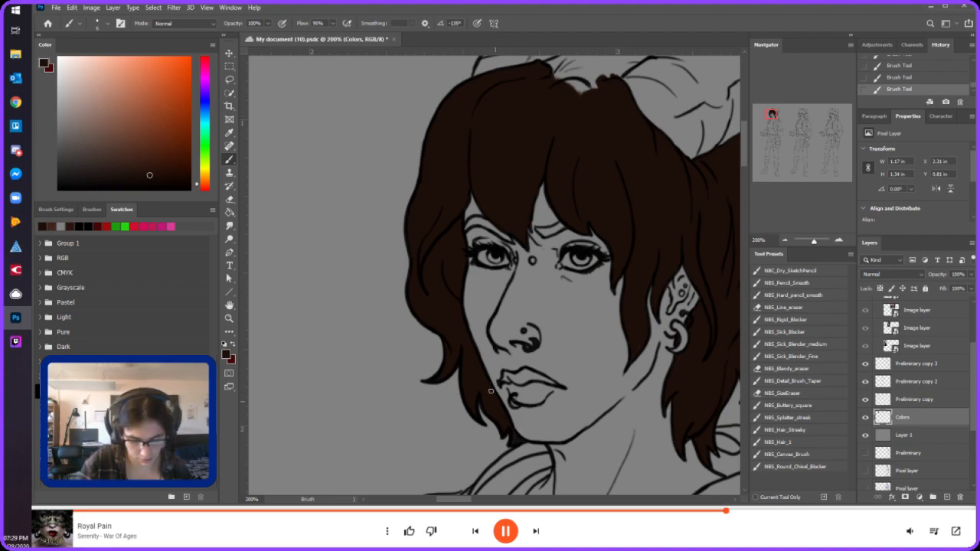
- Fill the remaining gap at the crown of the head between the two horns with dark brown
{"action": "left_click", "coordinate": [773, 114]}
{"action": "mouse_move", "coordinate": [505, 131]}
{"action": "left_mouse_down"}
{"action": "mouse_move", "coordinate": [541, 121]}
{"action": "mouse_move", "coordinate": [504, 142]}
{"action": "mouse_move", "coordinate": [523, 131]}
{"action": "mouse_move", "coordinate": [498, 161]}
{"action": "mouse_move", "coordinate": [595, 124]}
{"action": "mouse_move", "coordinate": [565, 146]}
{"action": "mouse_move", "coordinate": [599, 121]}
{"action": "mouse_move", "coordinate": [569, 147]}
{"action": "mouse_move", "coordinate": [603, 121]}
{"action": "mouse_move", "coordinate": [560, 141]}
{"action": "mouse_move", "coordinate": [566, 97]}
{"action": "mouse_move", "coordinate": [547, 120]}
{"action": "mouse_move", "coordinate": [598, 120]}
{"action": "mouse_move", "coordinate": [518, 111]}
{"action": "left_mouse_up"}
{"action": "key", "text": "]"}
{"action": "key", "text": "]"}
{"action": "key", "text": "]"}
{"action": "key", "text": "]"}
{"action": "key", "text": "]"}
{"action": "key", "text": "]"}
{"action": "key", "text": "]"}
{"action": "key", "text": "["}
{"action": "key", "text": "["}
{"action": "key", "text": "["}
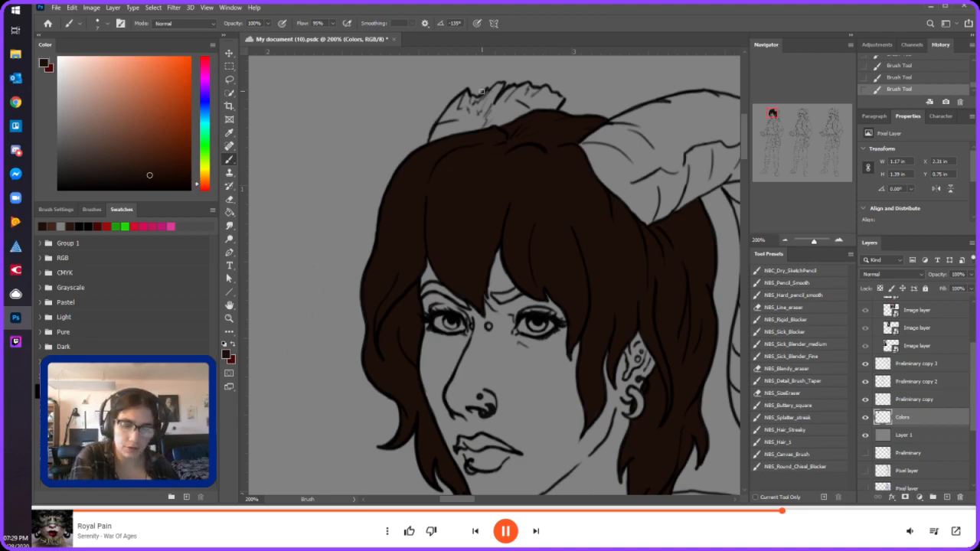
- Choose a pale beige with an orange hue as the painting colour for the skin
{"action": "left_click", "coordinate": [774, 116]}
{"action": "left_click", "coordinate": [773, 117]}
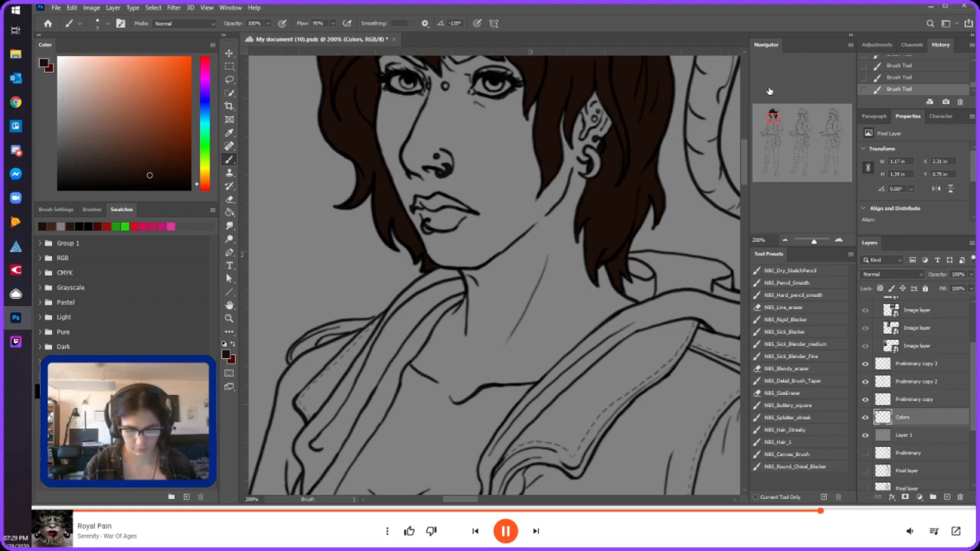
{"action": "left_click_drag", "start_coordinate": [773, 118], "coordinate": [772, 114]}
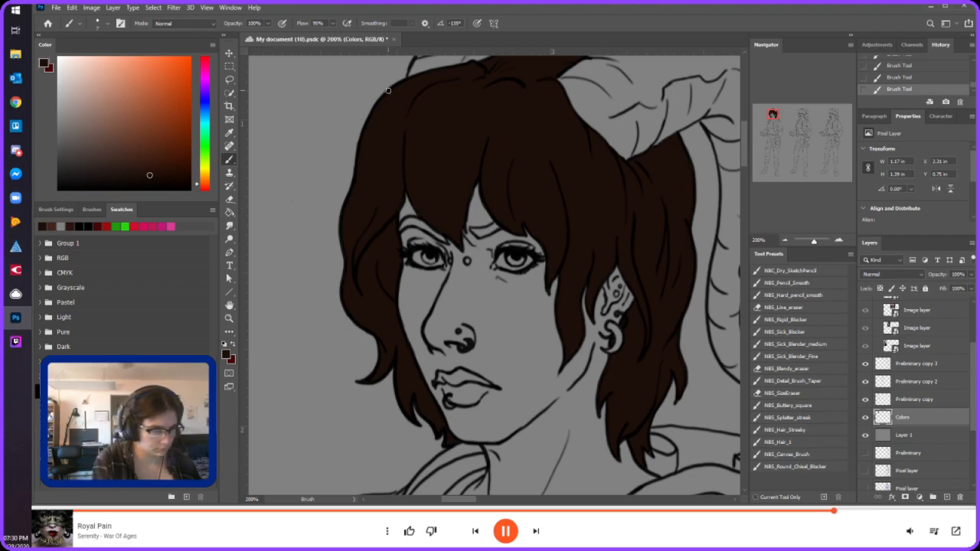
{"action": "left_click", "coordinate": [202, 182]}
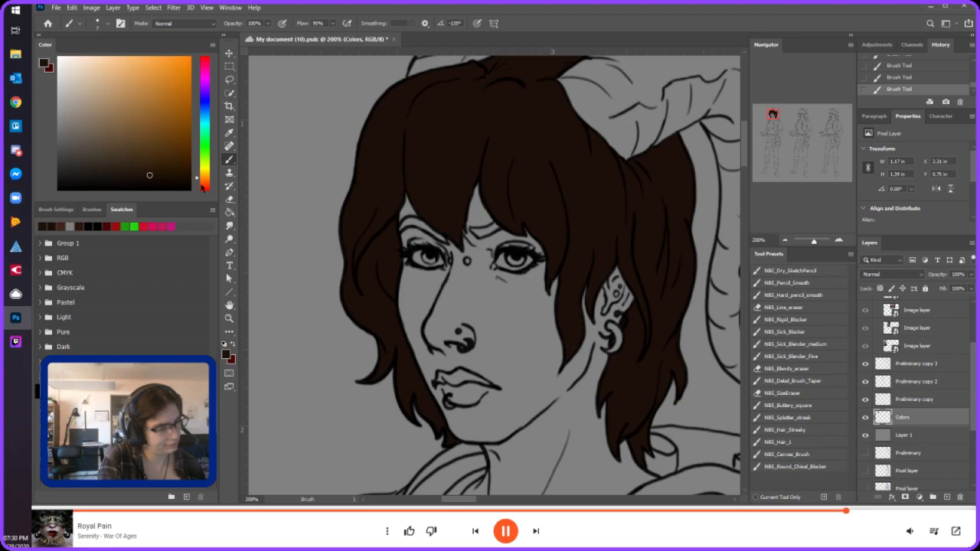
{"action": "left_click", "coordinate": [84, 94]}
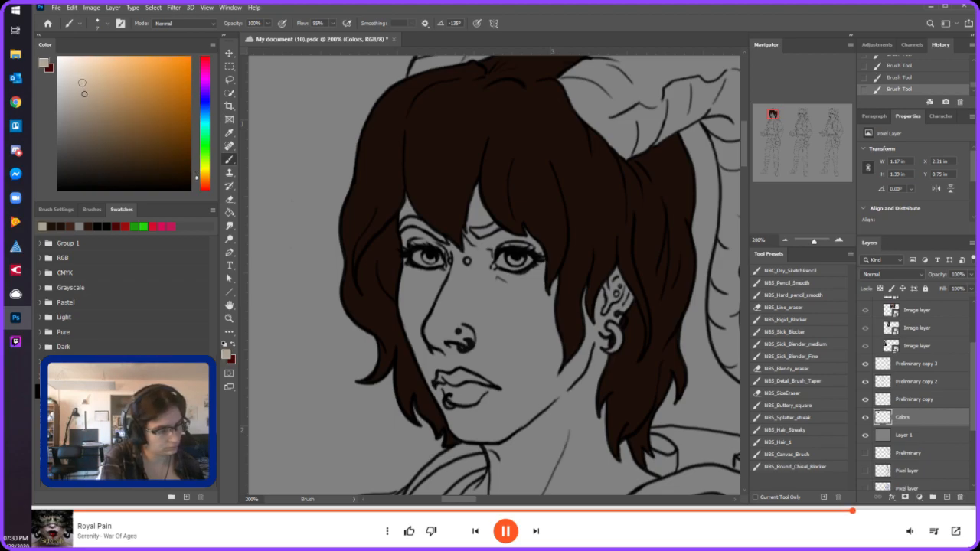
{"action": "left_click", "coordinate": [93, 78]}
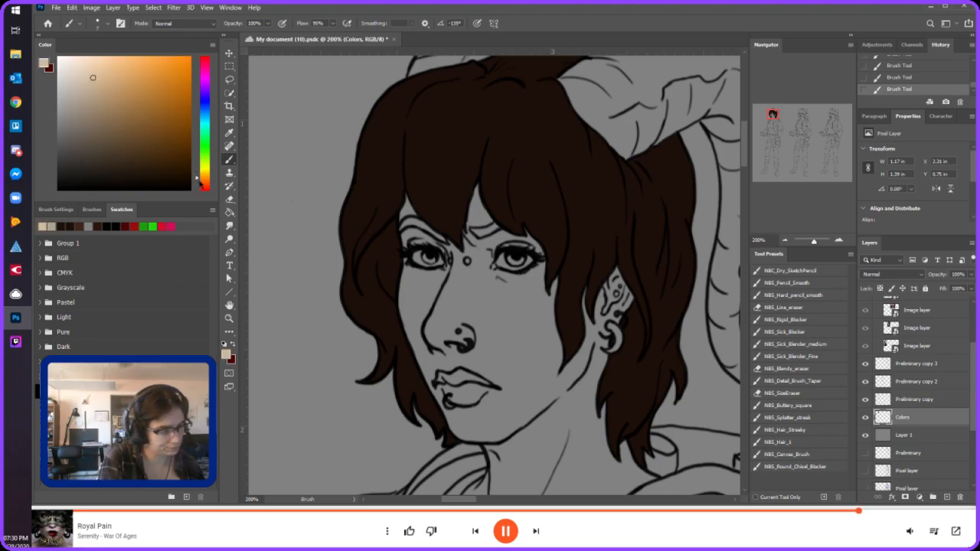
{"action": "left_click", "coordinate": [199, 176]}
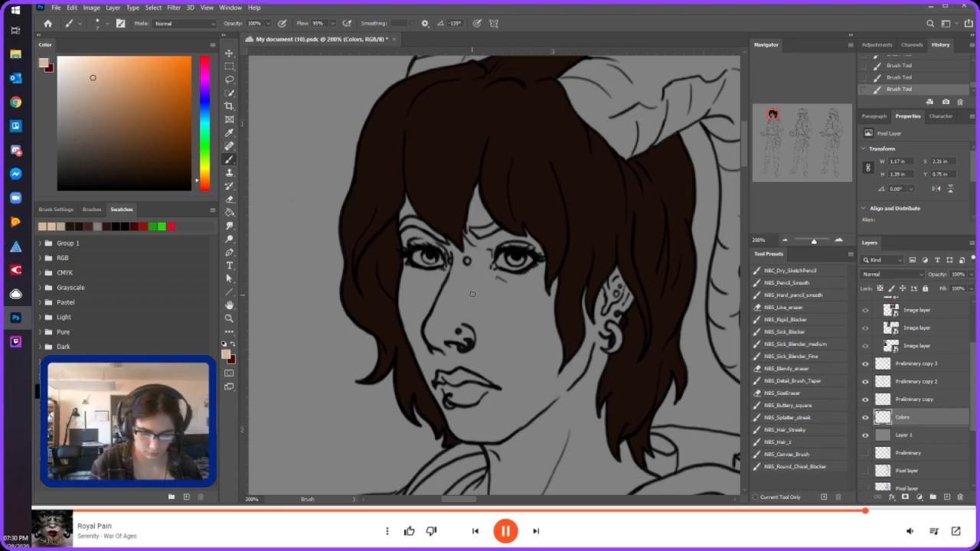
- Try the pale beige, a more saturated tan and a softer peach as skin tones on the cheek
{"action": "mouse_move", "coordinate": [471, 291]}
{"action": "left_mouse_down"}
{"action": "mouse_move", "coordinate": [483, 307]}
{"action": "mouse_move", "coordinate": [498, 291]}
{"action": "mouse_move", "coordinate": [512, 322]}
{"action": "mouse_move", "coordinate": [527, 298]}
{"action": "mouse_move", "coordinate": [536, 325]}
{"action": "left_mouse_up"}
{"action": "key", "text": "ctrl+z"}
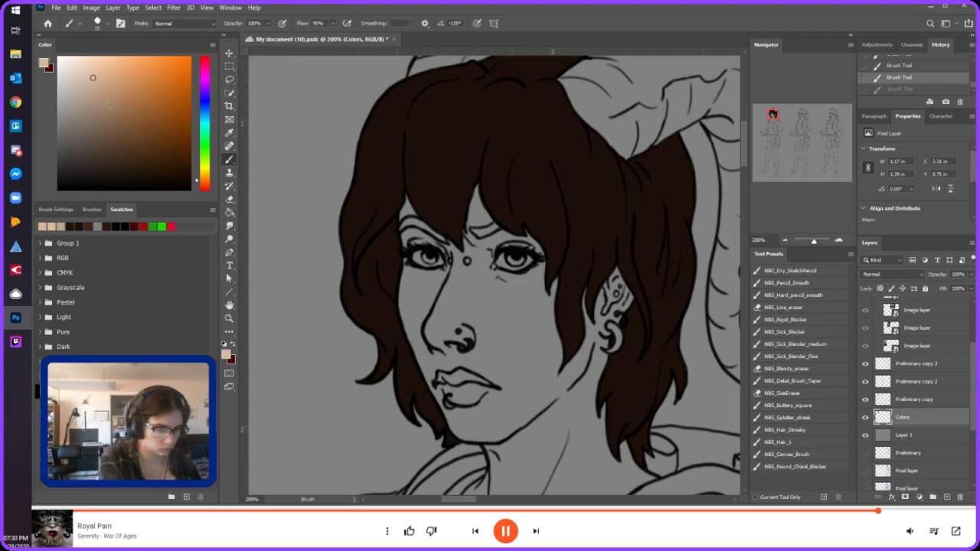
{"action": "left_click", "coordinate": [103, 93]}
{"action": "mouse_move", "coordinate": [467, 291]}
{"action": "left_mouse_down"}
{"action": "mouse_move", "coordinate": [475, 288]}
{"action": "mouse_move", "coordinate": [494, 337]}
{"action": "mouse_move", "coordinate": [513, 291]}
{"action": "mouse_move", "coordinate": [521, 322]}
{"action": "left_mouse_up"}
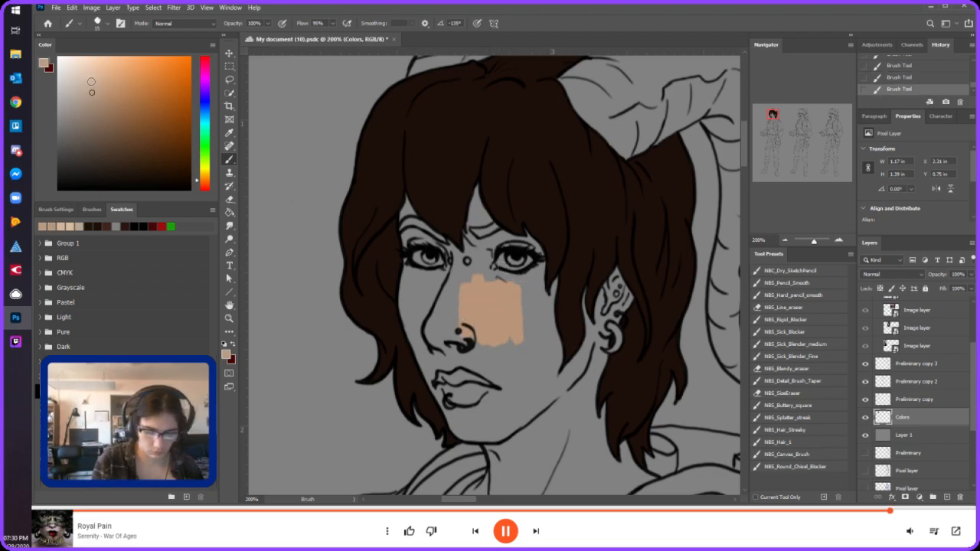
{"action": "left_click", "coordinate": [92, 92]}
{"action": "key", "text": "ctrl+z"}
{"action": "mouse_move", "coordinate": [466, 281]}
{"action": "left_mouse_down"}
{"action": "mouse_move", "coordinate": [465, 313]}
{"action": "mouse_move", "coordinate": [472, 331]}
{"action": "mouse_move", "coordinate": [486, 288]}
{"action": "mouse_move", "coordinate": [496, 329]}
{"action": "mouse_move", "coordinate": [517, 293]}
{"action": "left_mouse_up"}
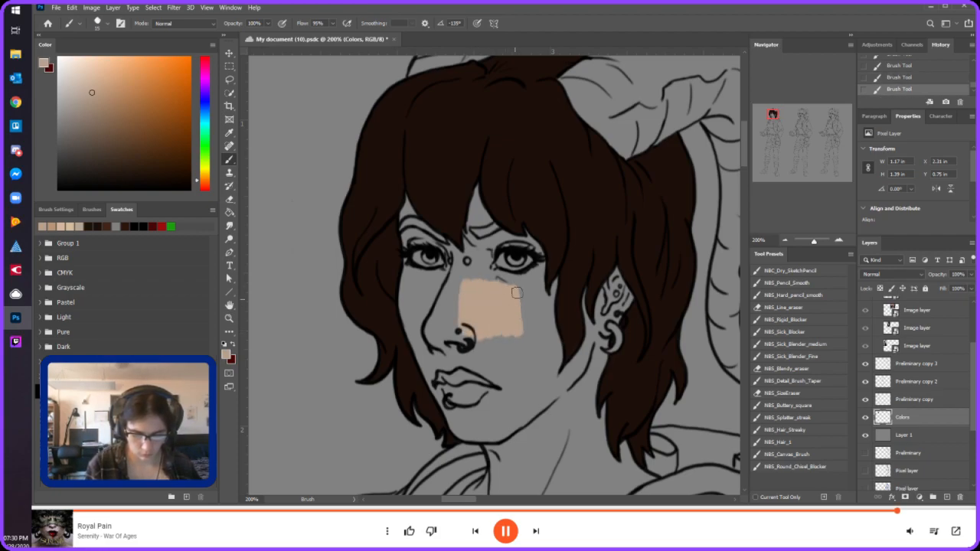
- Replace the test patch with a darker, muted tan and paint it over the cheek and the side of the nose
{"action": "left_click", "coordinate": [99, 101]}
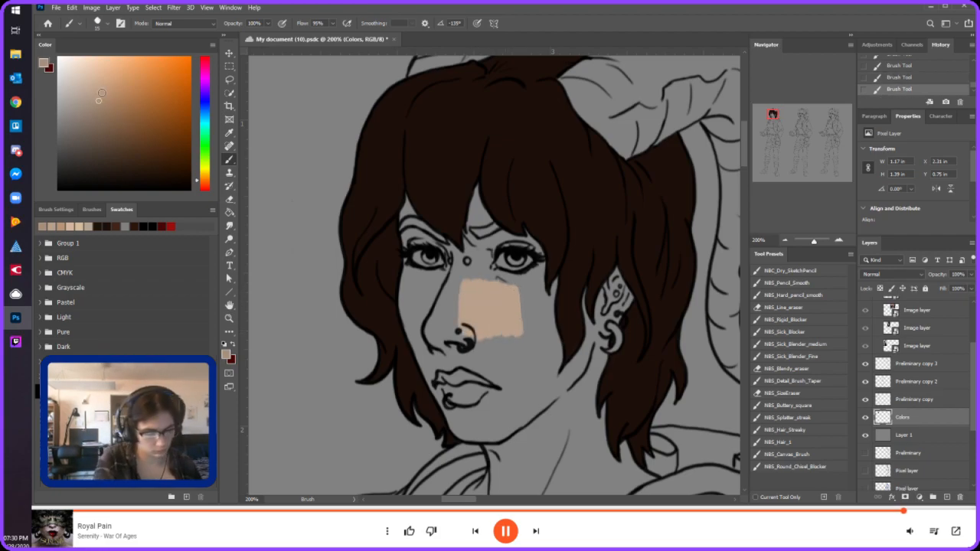
{"action": "key", "text": "ctrl+z"}
{"action": "mouse_move", "coordinate": [464, 280]}
{"action": "left_mouse_down"}
{"action": "mouse_move", "coordinate": [473, 320]}
{"action": "mouse_move", "coordinate": [486, 298]}
{"action": "mouse_move", "coordinate": [514, 349]}
{"action": "mouse_move", "coordinate": [526, 300]}
{"action": "left_mouse_up"}
{"action": "mouse_move", "coordinate": [463, 278]}
{"action": "left_mouse_down"}
{"action": "mouse_move", "coordinate": [437, 322]}
{"action": "mouse_move", "coordinate": [445, 312]}
{"action": "left_mouse_up"}
{"action": "left_click", "coordinate": [102, 226]}
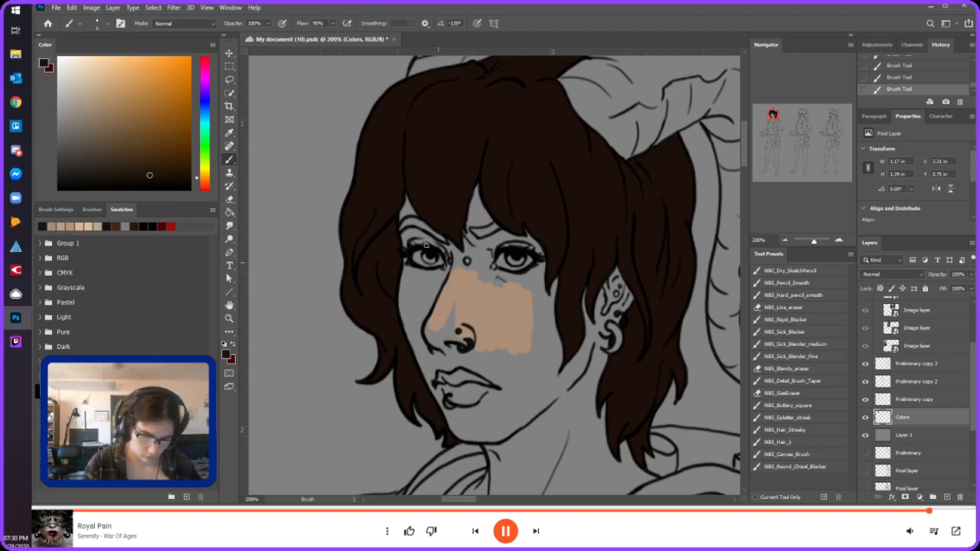
{"action": "left_click_drag", "start_coordinate": [401, 229], "coordinate": [426, 229]}
{"action": "key", "text": "ctrl+z"}
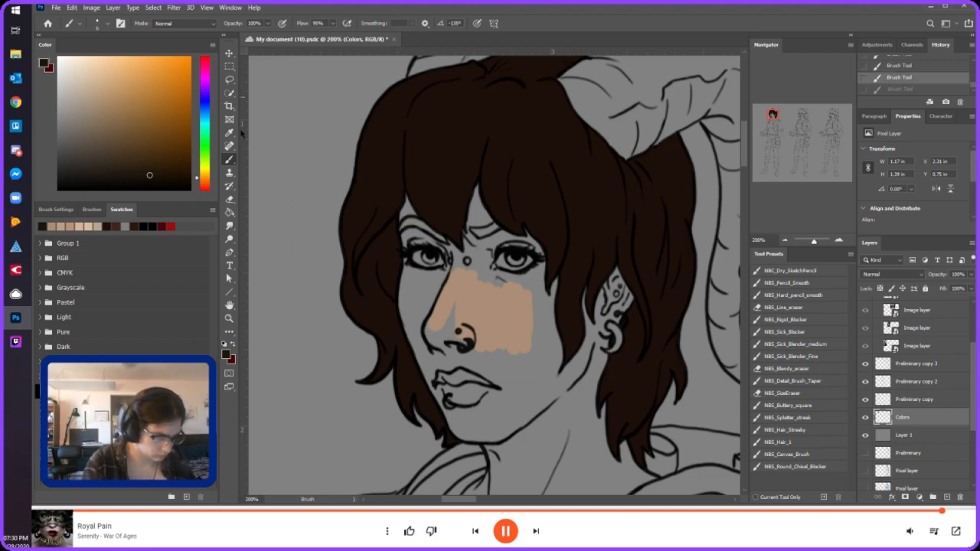
- Paint both eyebrows with the dark brown hair colour from the recent swatches
{"action": "left_click", "coordinate": [111, 224]}
{"action": "mouse_move", "coordinate": [399, 228]}
{"action": "left_mouse_down"}
{"action": "mouse_move", "coordinate": [438, 235]}
{"action": "mouse_move", "coordinate": [404, 228]}
{"action": "mouse_move", "coordinate": [498, 225]}
{"action": "left_mouse_up"}
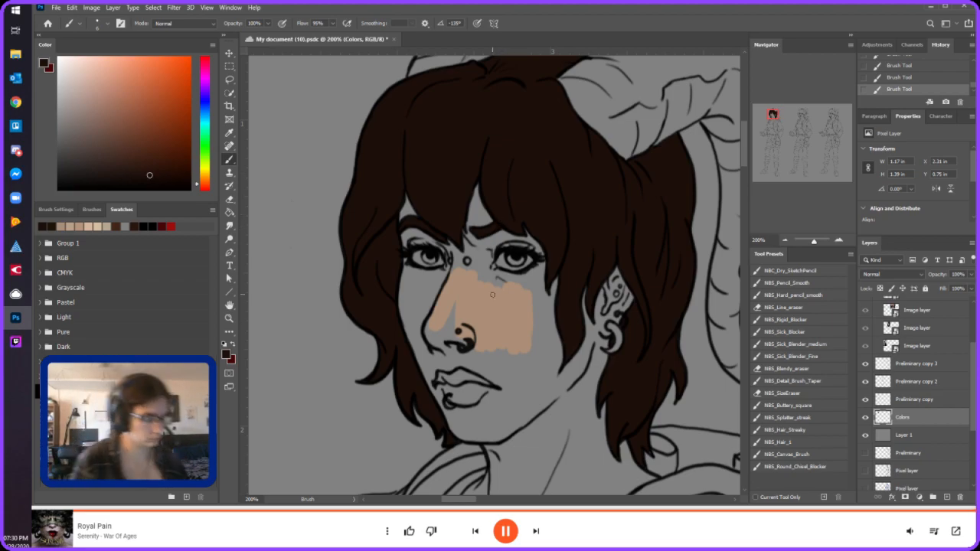
- Create a new swatch group named Isa_Swatches
{"action": "left_click", "coordinate": [185, 496]}
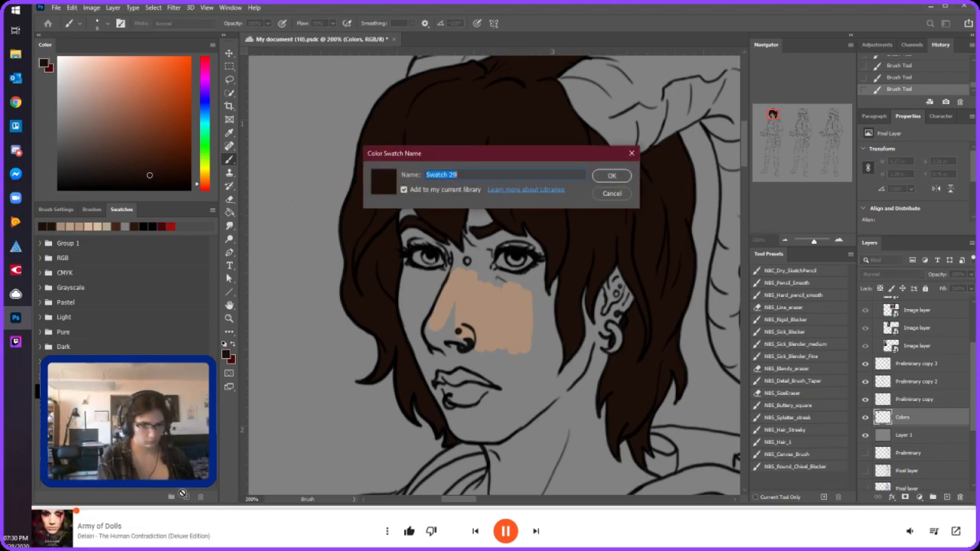
{"action": "left_click", "coordinate": [611, 194]}
{"action": "left_click", "coordinate": [172, 496]}
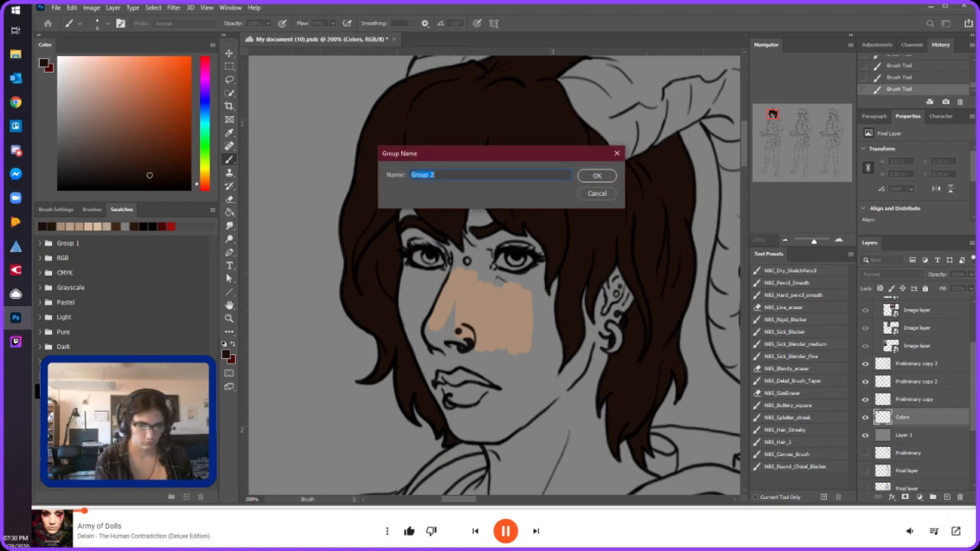
{"action": "type", "text": "Isa_Swatches"}
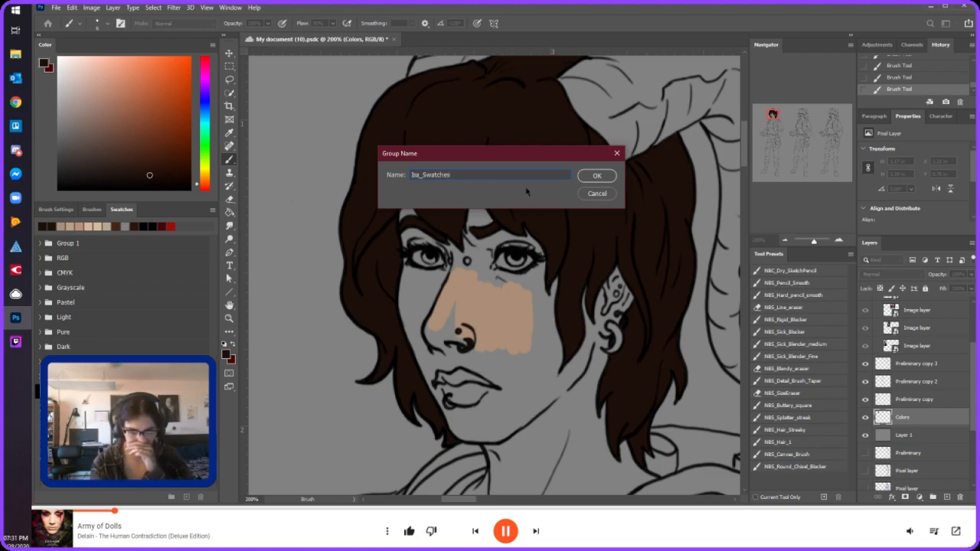
{"action": "left_click", "coordinate": [597, 175]}
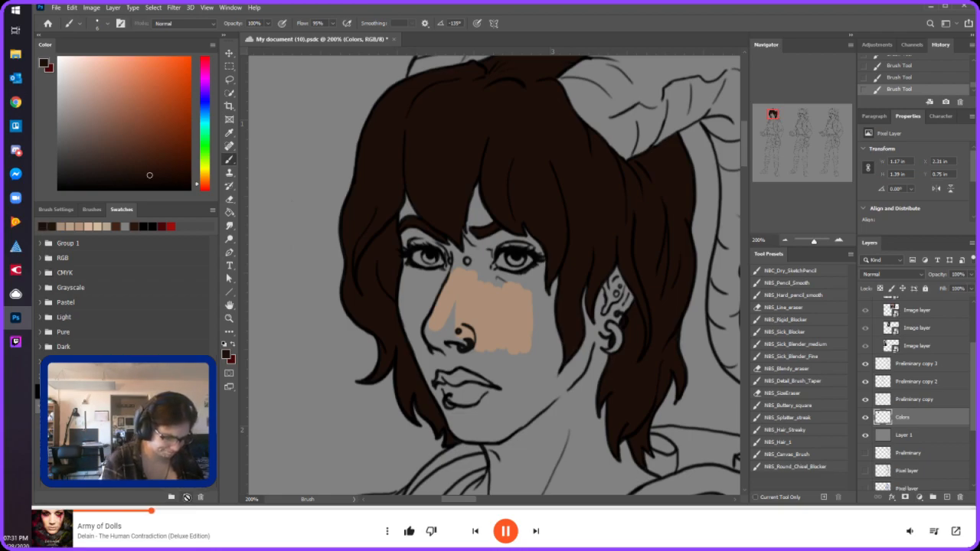
- Save the current dark brown as a new swatch named hair
{"action": "left_click", "coordinate": [186, 497]}
{"action": "type", "text": "hair"}
{"action": "key", "text": "Return"}
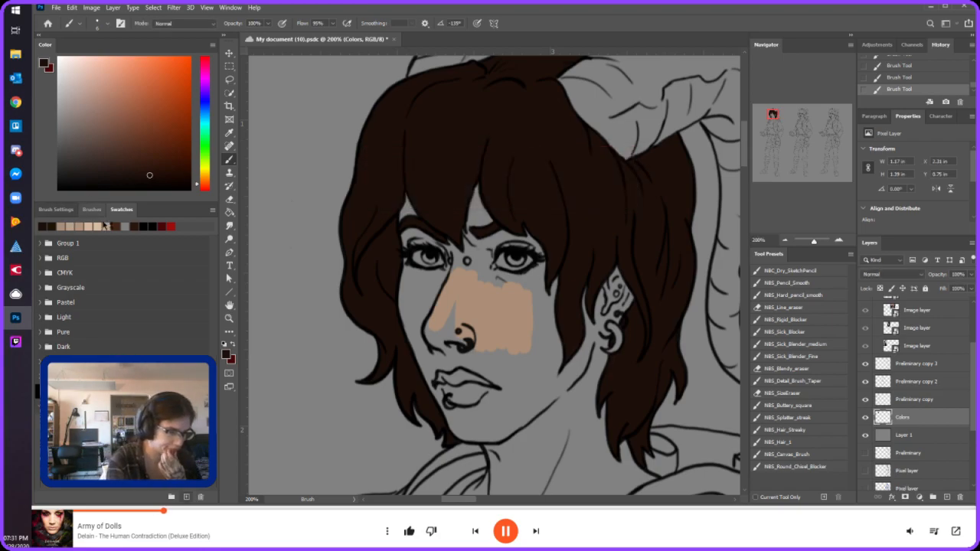
- Reselect the muted tan from the recent swatches and paint it with a larger brush over both cheeks, the nose and the jaw
{"action": "left_click", "coordinate": [61, 226]}
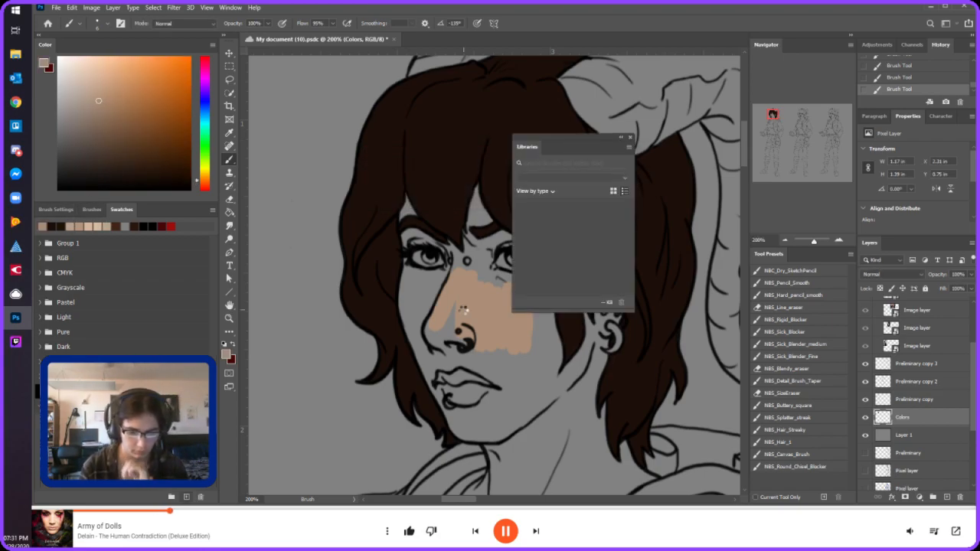
{"action": "left_click", "coordinate": [629, 137]}
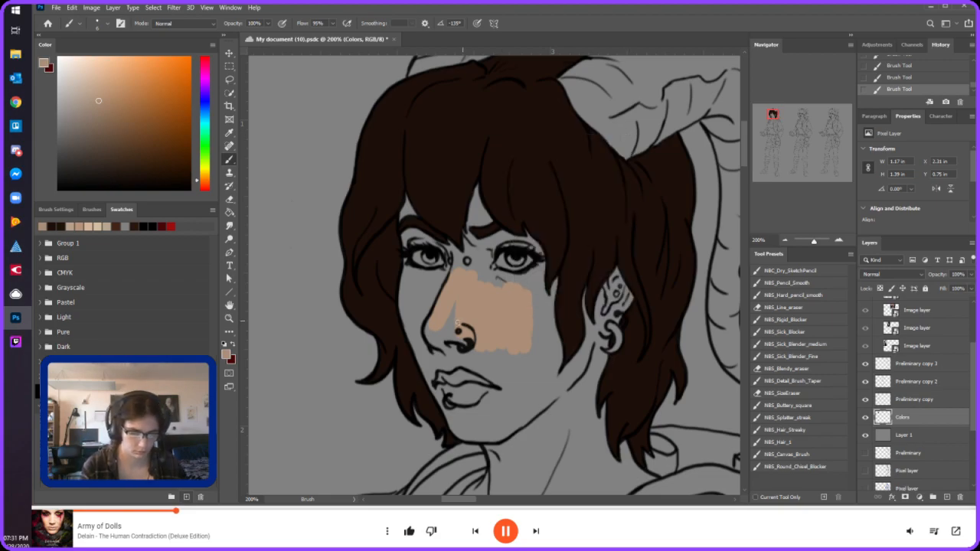
{"action": "key", "text": "]"}
{"action": "key", "text": "]"}
{"action": "key", "text": "]"}
{"action": "key", "text": "]"}
{"action": "key", "text": "]"}
{"action": "key", "text": "]"}
{"action": "key", "text": "]"}
{"action": "mouse_move", "coordinate": [456, 313]}
{"action": "left_mouse_down"}
{"action": "mouse_move", "coordinate": [454, 369]}
{"action": "mouse_move", "coordinate": [428, 313]}
{"action": "mouse_move", "coordinate": [474, 356]}
{"action": "mouse_move", "coordinate": [485, 345]}
{"action": "mouse_move", "coordinate": [522, 357]}
{"action": "mouse_move", "coordinate": [541, 444]}
{"action": "mouse_move", "coordinate": [549, 406]}
{"action": "left_mouse_up"}
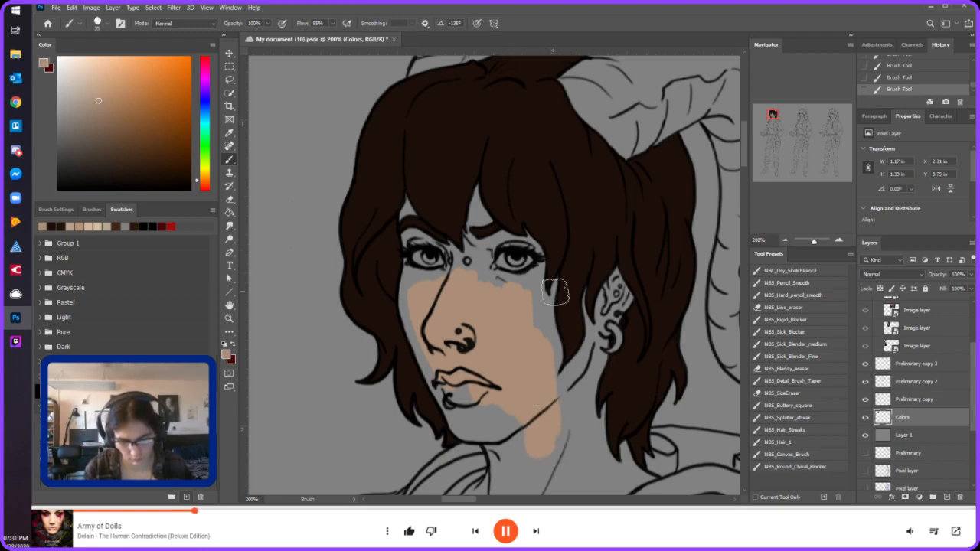
- Extend the tan along the outer edge of the near cheek, up to the hair beside the face
{"action": "key", "text": "bracketleft"}
{"action": "key", "text": "bracketleft"}
{"action": "key", "text": "bracketleft"}
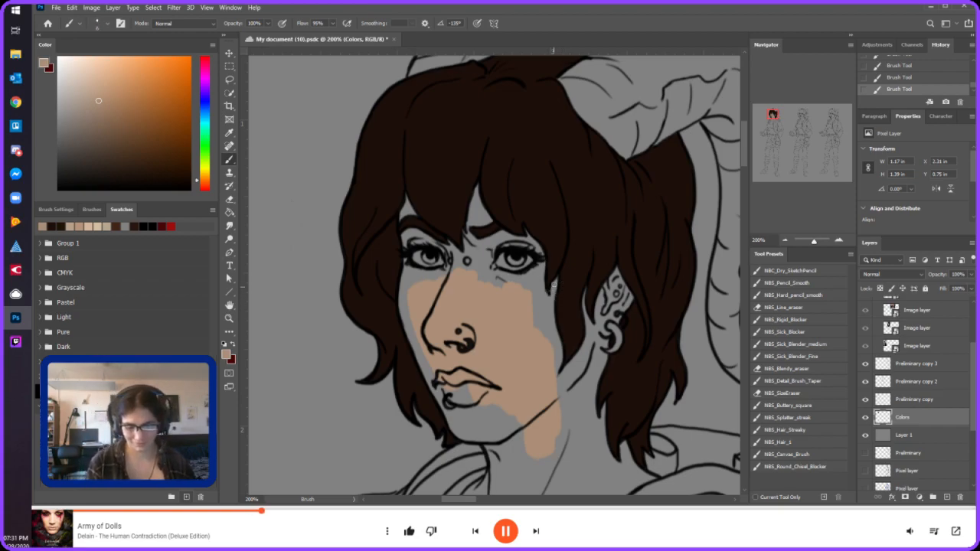
{"action": "left_click_drag", "start_coordinate": [552, 300], "coordinate": [559, 361]}
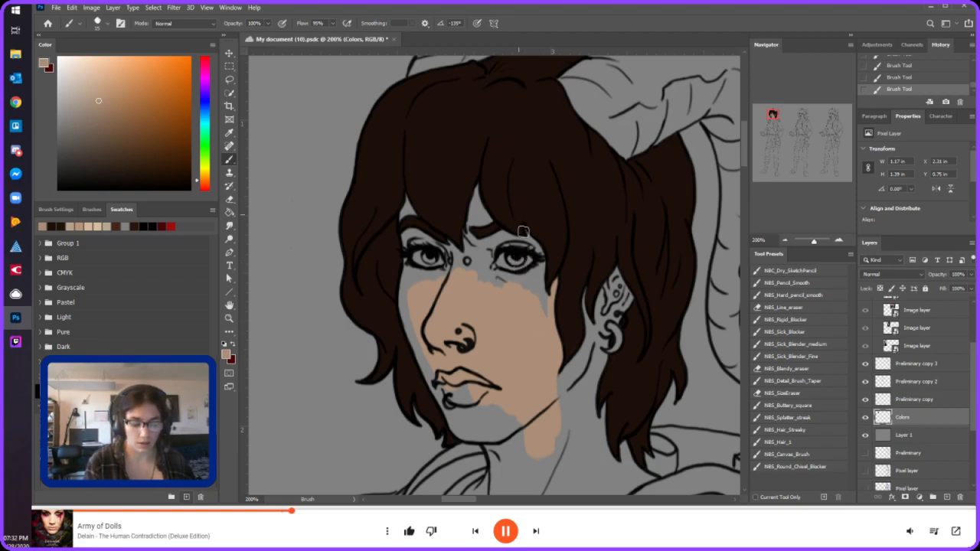
- Fill the skin around the eyes, the brow and forehead gap, and the far cheek with tan using a smaller brush
{"action": "key", "text": "bracketleft"}
{"action": "key", "text": "bracketleft"}
{"action": "key", "text": "bracketleft"}
{"action": "key", "text": "bracketleft"}
{"action": "key", "text": "bracketleft"}
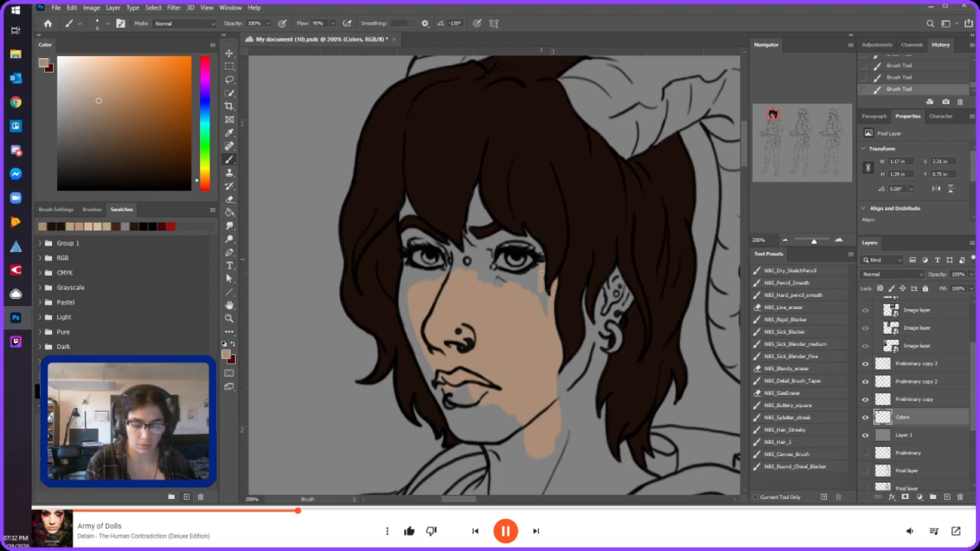
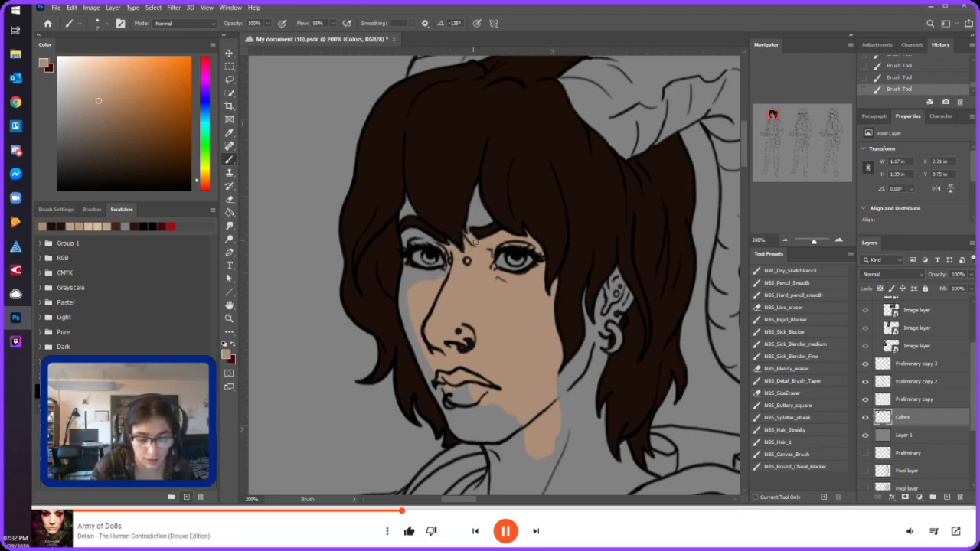
{"action": "left_click_drag", "start_coordinate": [470, 216], "coordinate": [474, 205]}
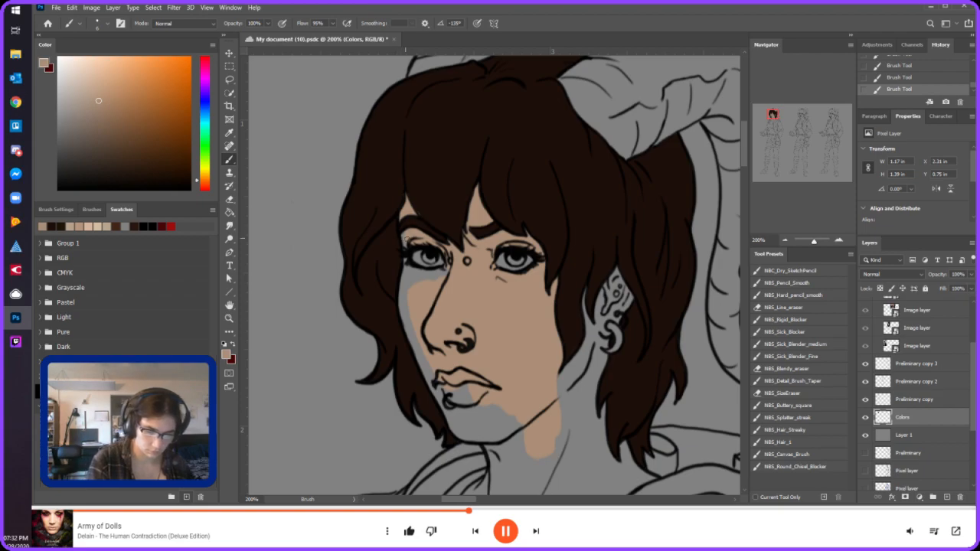
{"action": "mouse_move", "coordinate": [406, 269]}
{"action": "left_mouse_down"}
{"action": "mouse_move", "coordinate": [405, 311]}
{"action": "mouse_move", "coordinate": [437, 383]}
{"action": "mouse_move", "coordinate": [416, 326]}
{"action": "mouse_move", "coordinate": [419, 283]}
{"action": "mouse_move", "coordinate": [442, 279]}
{"action": "mouse_move", "coordinate": [442, 259]}
{"action": "left_mouse_up"}
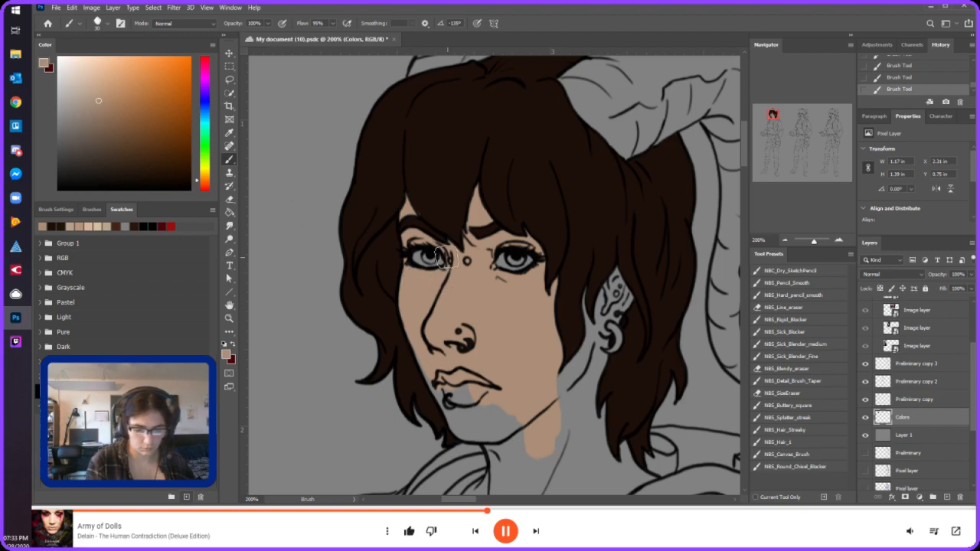
- Paint the ear, the jaw edge below it and the upper side of the neck in tan
{"action": "left_click_drag", "start_coordinate": [770, 117], "coordinate": [772, 120]}
{"action": "key", "text": "bracketleft"}
{"action": "key", "text": "bracketleft"}
{"action": "key", "text": "bracketleft"}
{"action": "key", "text": "bracketleft"}
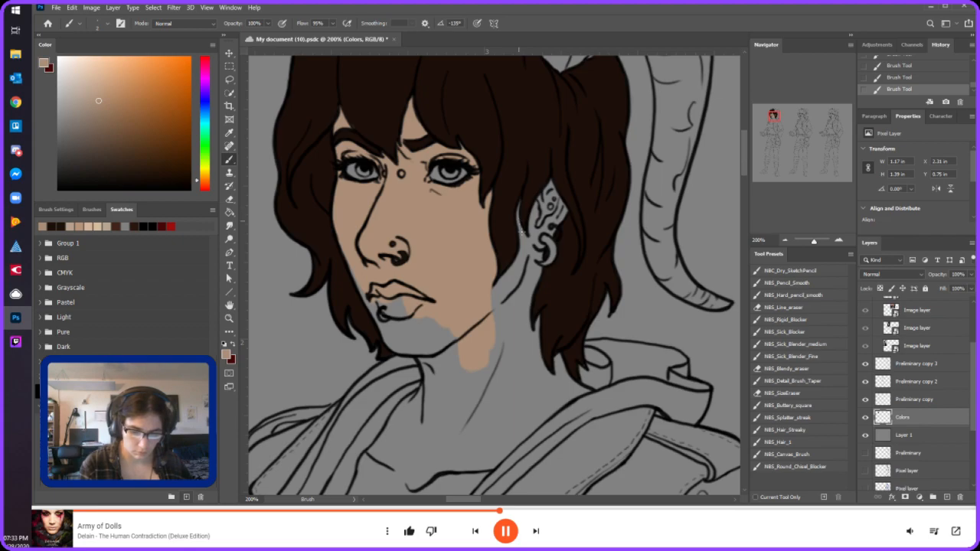
{"action": "left_click_drag", "start_coordinate": [523, 233], "coordinate": [498, 288]}
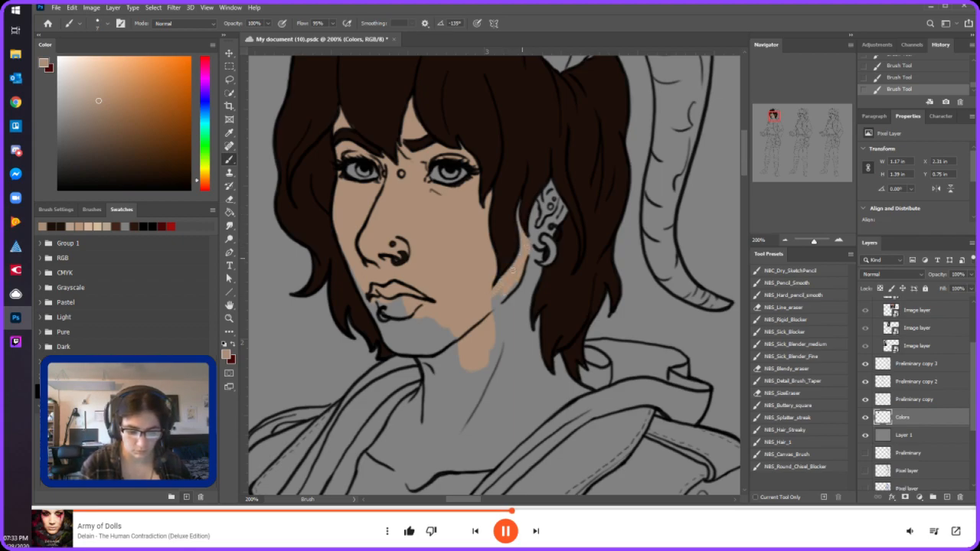
{"action": "mouse_move", "coordinate": [492, 330]}
{"action": "left_mouse_down"}
{"action": "mouse_move", "coordinate": [507, 337]}
{"action": "mouse_move", "coordinate": [528, 291]}
{"action": "mouse_move", "coordinate": [528, 327]}
{"action": "left_mouse_up"}
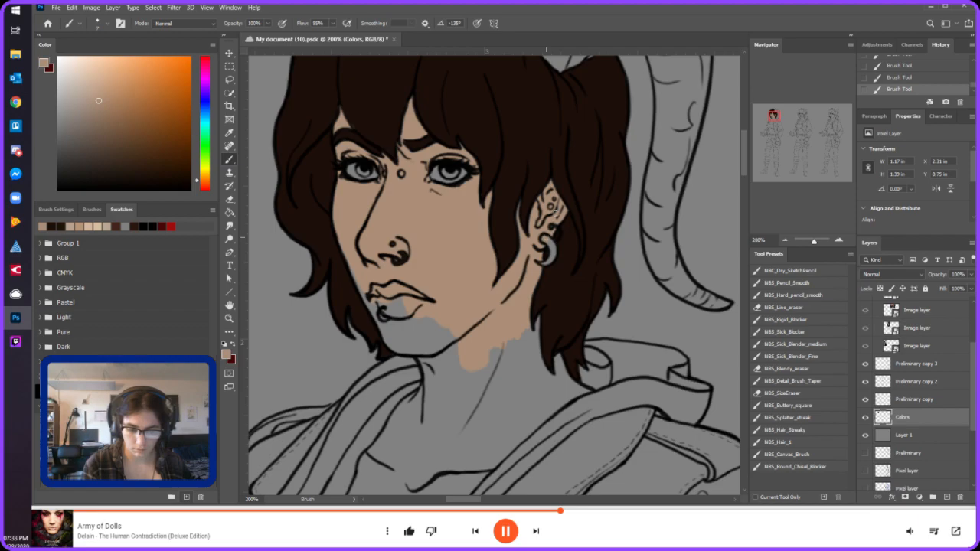
- Fill the chin and the front of the neck with tan, continuing down to the collarbone
{"action": "left_click_drag", "start_coordinate": [781, 120], "coordinate": [773, 118]}
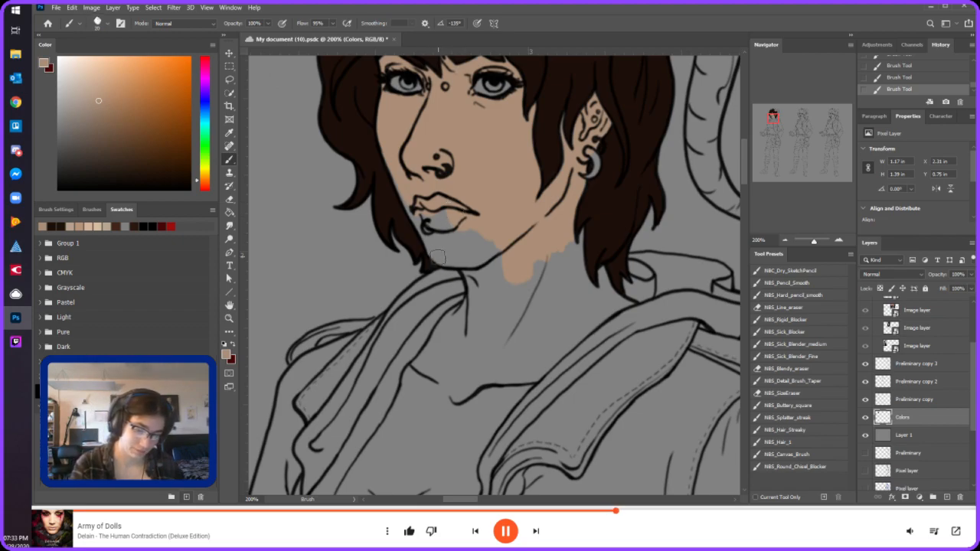
{"action": "mouse_move", "coordinate": [441, 259]}
{"action": "left_mouse_down"}
{"action": "mouse_move", "coordinate": [397, 170]}
{"action": "mouse_move", "coordinate": [457, 254]}
{"action": "mouse_move", "coordinate": [448, 255]}
{"action": "mouse_move", "coordinate": [461, 255]}
{"action": "mouse_move", "coordinate": [443, 251]}
{"action": "mouse_move", "coordinate": [443, 214]}
{"action": "mouse_move", "coordinate": [495, 253]}
{"action": "mouse_move", "coordinate": [450, 216]}
{"action": "left_mouse_up"}
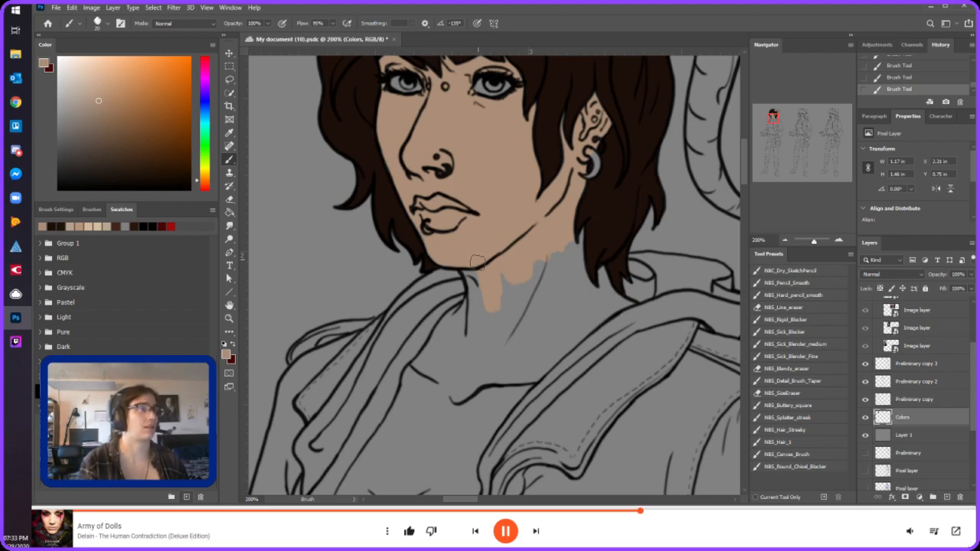
{"action": "mouse_move", "coordinate": [464, 262]}
{"action": "left_mouse_down"}
{"action": "mouse_move", "coordinate": [478, 304]}
{"action": "mouse_move", "coordinate": [477, 281]}
{"action": "mouse_move", "coordinate": [466, 331]}
{"action": "left_mouse_up"}
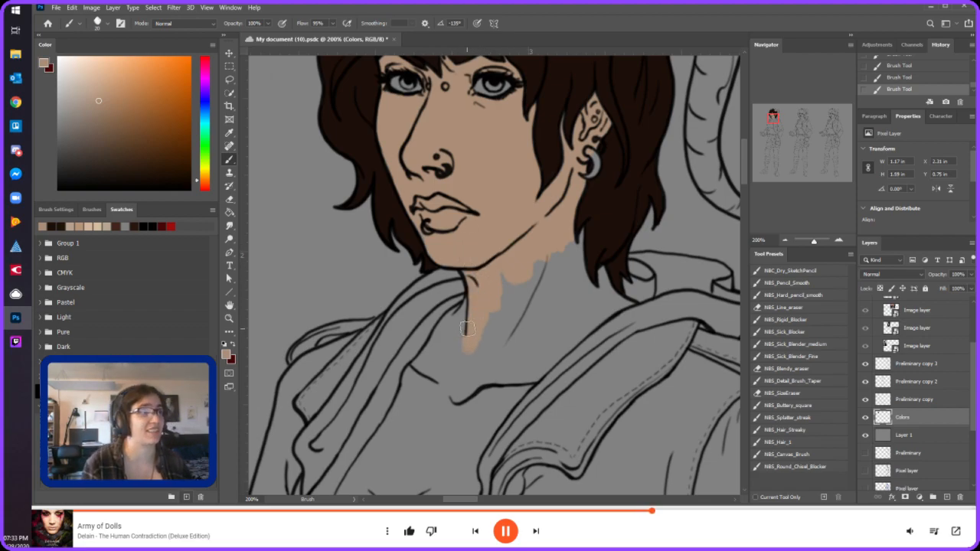
{"action": "mouse_move", "coordinate": [479, 297]}
{"action": "left_mouse_down"}
{"action": "mouse_move", "coordinate": [412, 375]}
{"action": "mouse_move", "coordinate": [425, 379]}
{"action": "mouse_move", "coordinate": [459, 356]}
{"action": "mouse_move", "coordinate": [449, 345]}
{"action": "mouse_move", "coordinate": [500, 301]}
{"action": "mouse_move", "coordinate": [520, 259]}
{"action": "mouse_move", "coordinate": [524, 268]}
{"action": "mouse_move", "coordinate": [479, 285]}
{"action": "left_mouse_up"}
{"action": "left_click_drag", "start_coordinate": [539, 280], "coordinate": [477, 364]}
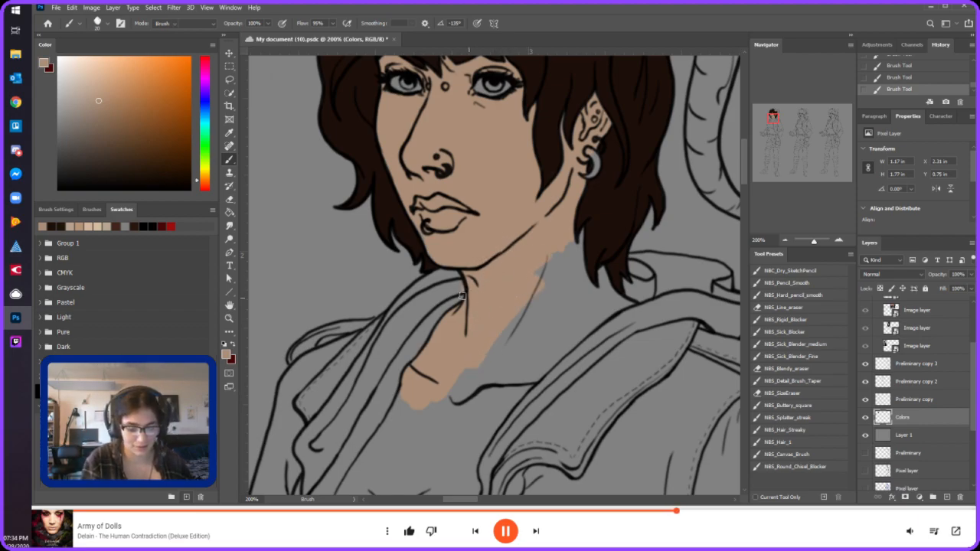
- Erase the tan that spills past the neck outline onto the hood, and undo the extra erasing at the hair tips
{"action": "key", "text": "e"}
{"action": "left_click_drag", "start_coordinate": [461, 294], "coordinate": [463, 285]}
{"action": "left_click_drag", "start_coordinate": [458, 280], "coordinate": [461, 275]}
{"action": "key", "text": "ctrl+z"}
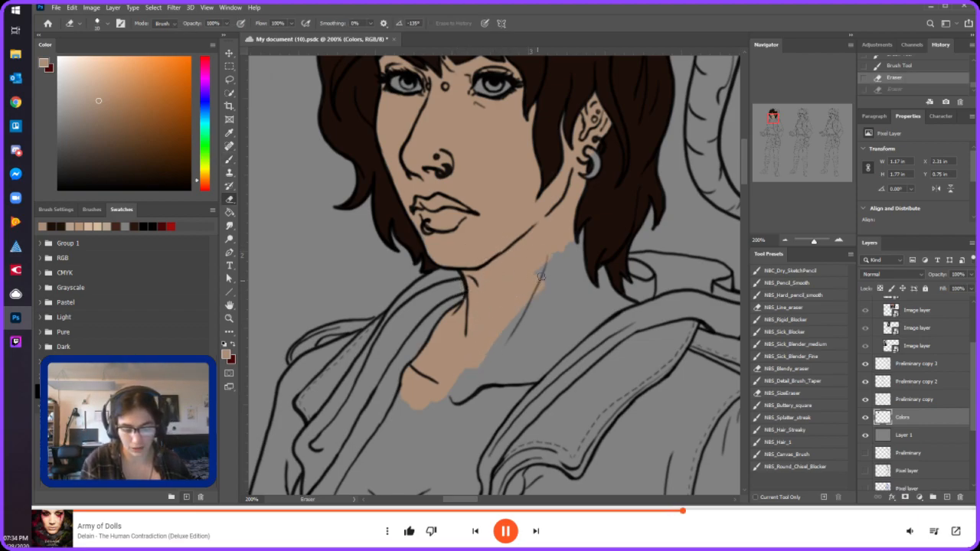
{"action": "left_click", "coordinate": [893, 88]}
{"action": "left_click_drag", "start_coordinate": [576, 246], "coordinate": [584, 232]}
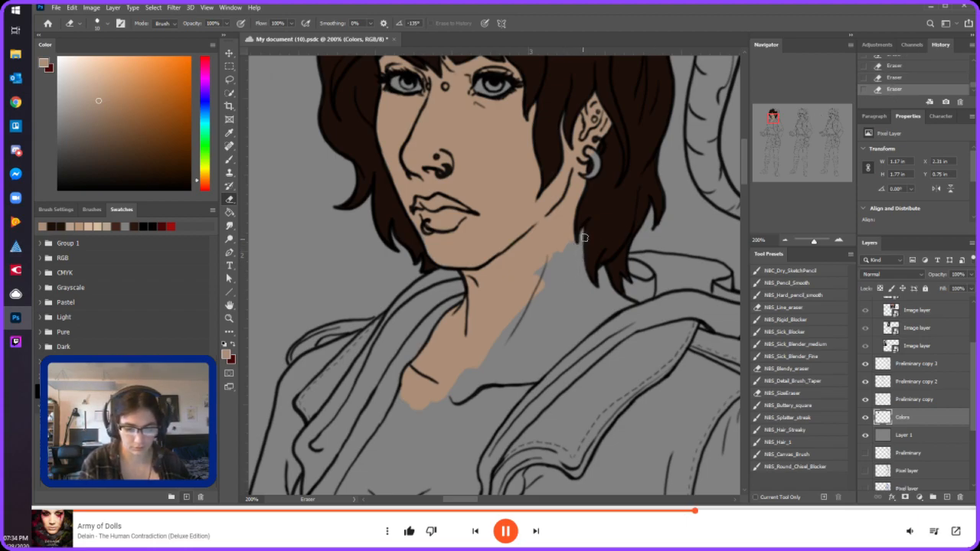
{"action": "key", "text": "ctrl+z"}
- Paint the near side of the neck and the gaps below the hair tips in tan, down to the hood's edge
{"action": "key", "text": "b"}
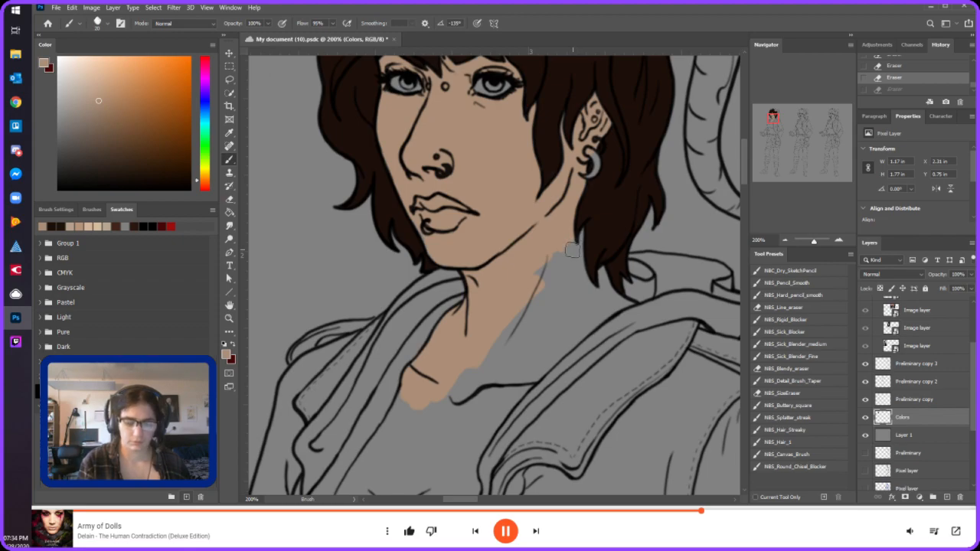
{"action": "mouse_move", "coordinate": [580, 244]}
{"action": "left_mouse_down"}
{"action": "mouse_move", "coordinate": [592, 296]}
{"action": "mouse_move", "coordinate": [581, 271]}
{"action": "mouse_move", "coordinate": [594, 299]}
{"action": "left_mouse_up"}
{"action": "mouse_move", "coordinate": [580, 268]}
{"action": "left_mouse_down"}
{"action": "mouse_move", "coordinate": [595, 295]}
{"action": "mouse_move", "coordinate": [586, 300]}
{"action": "mouse_move", "coordinate": [572, 291]}
{"action": "mouse_move", "coordinate": [563, 254]}
{"action": "mouse_move", "coordinate": [496, 337]}
{"action": "mouse_move", "coordinate": [542, 315]}
{"action": "mouse_move", "coordinate": [562, 330]}
{"action": "mouse_move", "coordinate": [520, 377]}
{"action": "mouse_move", "coordinate": [536, 327]}
{"action": "left_mouse_up"}
{"action": "key", "text": "bracketright"}
{"action": "key", "text": "bracketright"}
{"action": "key", "text": "bracketright"}
{"action": "key", "text": "bracketright"}
{"action": "key", "text": "bracketright"}
{"action": "key", "text": "bracketright"}
{"action": "key", "text": "bracketright"}
{"action": "key", "text": "bracketleft"}
{"action": "key", "text": "bracketleft"}
{"action": "key", "text": "bracketleft"}
{"action": "key", "text": "bracketleft"}
{"action": "key", "text": "bracketleft"}
{"action": "key", "text": "bracketleft"}
{"action": "key", "text": "bracketleft"}
{"action": "mouse_move", "coordinate": [602, 275]}
{"action": "left_mouse_down"}
{"action": "mouse_move", "coordinate": [617, 295]}
{"action": "mouse_move", "coordinate": [605, 275]}
{"action": "mouse_move", "coordinate": [615, 284]}
{"action": "mouse_move", "coordinate": [601, 291]}
{"action": "mouse_move", "coordinate": [615, 272]}
{"action": "mouse_move", "coordinate": [626, 302]}
{"action": "mouse_move", "coordinate": [573, 340]}
{"action": "mouse_move", "coordinate": [603, 301]}
{"action": "left_mouse_up"}
- Fill the chest with tan between the jacket edges, down to the tank top's neckline
{"action": "key", "text": "bracketright"}
{"action": "key", "text": "bracketright"}
{"action": "scroll", "coordinate": [459, 306], "scroll_direction": "down", "scroll_amount": 5}
{"action": "scroll", "coordinate": [444, 314], "scroll_direction": "left", "scroll_amount": 2}
{"action": "mouse_move", "coordinate": [425, 315]}
{"action": "left_mouse_down"}
{"action": "mouse_move", "coordinate": [491, 197]}
{"action": "mouse_move", "coordinate": [476, 240]}
{"action": "mouse_move", "coordinate": [517, 193]}
{"action": "mouse_move", "coordinate": [445, 303]}
{"action": "mouse_move", "coordinate": [494, 274]}
{"action": "mouse_move", "coordinate": [512, 239]}
{"action": "mouse_move", "coordinate": [520, 247]}
{"action": "mouse_move", "coordinate": [577, 217]}
{"action": "mouse_move", "coordinate": [567, 233]}
{"action": "mouse_move", "coordinate": [579, 216]}
{"action": "mouse_move", "coordinate": [558, 254]}
{"action": "mouse_move", "coordinate": [561, 291]}
{"action": "mouse_move", "coordinate": [559, 238]}
{"action": "left_mouse_up"}
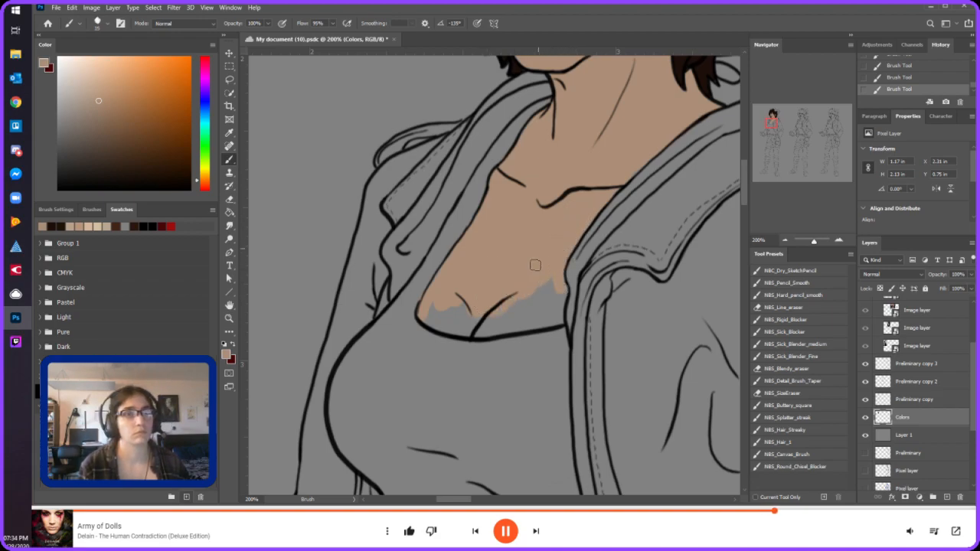
{"action": "mouse_move", "coordinate": [432, 311]}
{"action": "left_mouse_down"}
{"action": "mouse_move", "coordinate": [464, 329]}
{"action": "mouse_move", "coordinate": [425, 317]}
{"action": "mouse_move", "coordinate": [504, 297]}
{"action": "mouse_move", "coordinate": [486, 271]}
{"action": "mouse_move", "coordinate": [503, 325]}
{"action": "mouse_move", "coordinate": [483, 333]}
{"action": "mouse_move", "coordinate": [553, 320]}
{"action": "mouse_move", "coordinate": [558, 292]}
{"action": "mouse_move", "coordinate": [557, 316]}
{"action": "mouse_move", "coordinate": [490, 316]}
{"action": "left_mouse_up"}
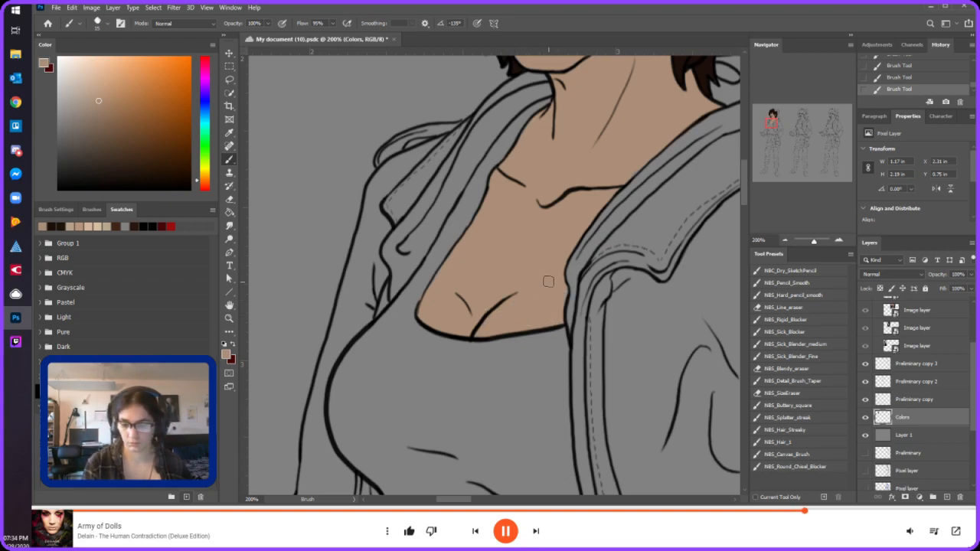
- Paint the two extended fingers of the first figure's raised hand in tan, including their edges and knuckles
{"action": "left_click", "coordinate": [784, 239]}
{"action": "left_click_drag", "start_coordinate": [772, 128], "coordinate": [734, 131]}
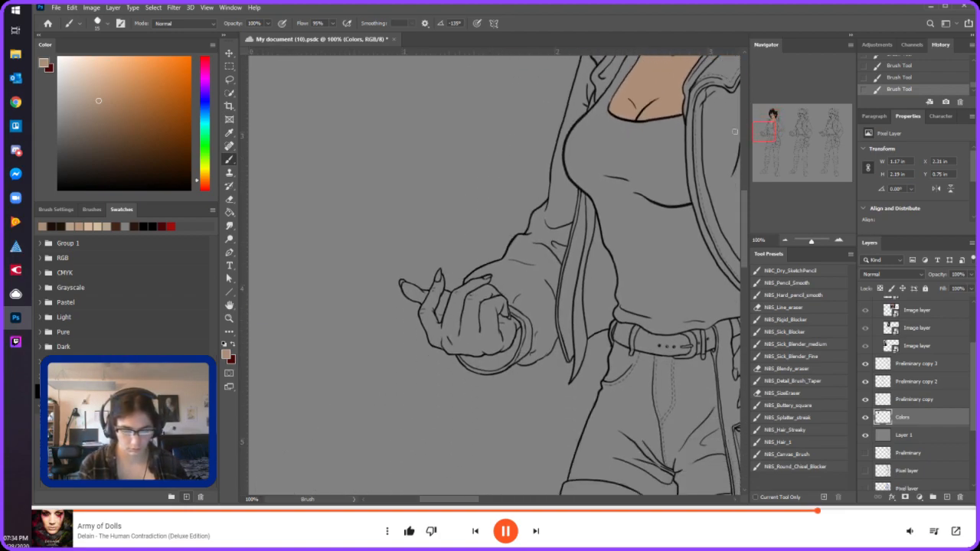
{"action": "left_click", "coordinate": [838, 239]}
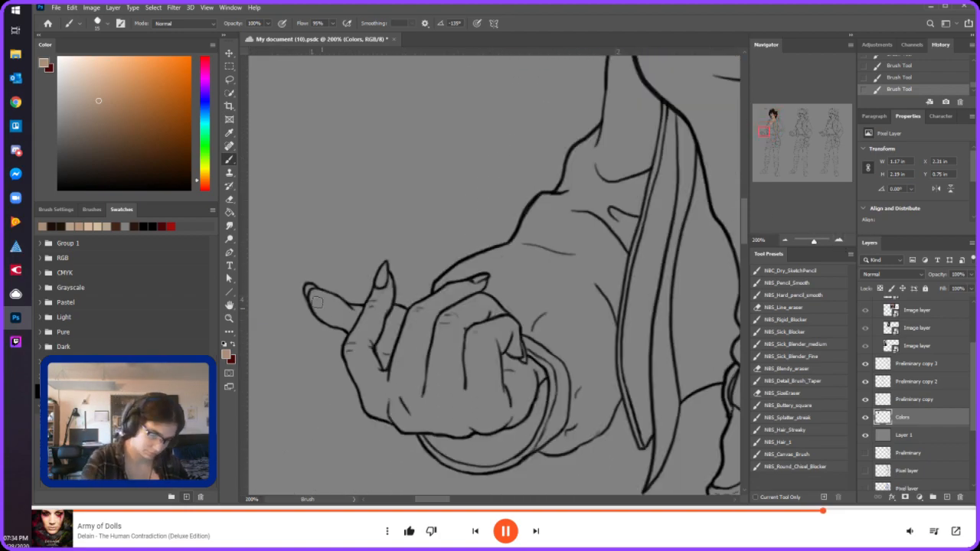
{"action": "mouse_move", "coordinate": [333, 311]}
{"action": "left_mouse_down"}
{"action": "mouse_move", "coordinate": [360, 327]}
{"action": "mouse_move", "coordinate": [313, 294]}
{"action": "mouse_move", "coordinate": [331, 317]}
{"action": "mouse_move", "coordinate": [316, 300]}
{"action": "mouse_move", "coordinate": [350, 317]}
{"action": "mouse_move", "coordinate": [325, 300]}
{"action": "mouse_move", "coordinate": [364, 343]}
{"action": "mouse_move", "coordinate": [373, 332]}
{"action": "mouse_move", "coordinate": [359, 315]}
{"action": "mouse_move", "coordinate": [381, 328]}
{"action": "mouse_move", "coordinate": [378, 308]}
{"action": "mouse_move", "coordinate": [369, 318]}
{"action": "mouse_move", "coordinate": [386, 289]}
{"action": "mouse_move", "coordinate": [384, 310]}
{"action": "mouse_move", "coordinate": [389, 300]}
{"action": "mouse_move", "coordinate": [385, 267]}
{"action": "mouse_move", "coordinate": [379, 295]}
{"action": "mouse_move", "coordinate": [385, 264]}
{"action": "mouse_move", "coordinate": [388, 297]}
{"action": "left_mouse_up"}
{"action": "key", "text": "bracketleft"}
{"action": "key", "text": "bracketleft"}
{"action": "left_click_drag", "start_coordinate": [374, 331], "coordinate": [368, 357]}
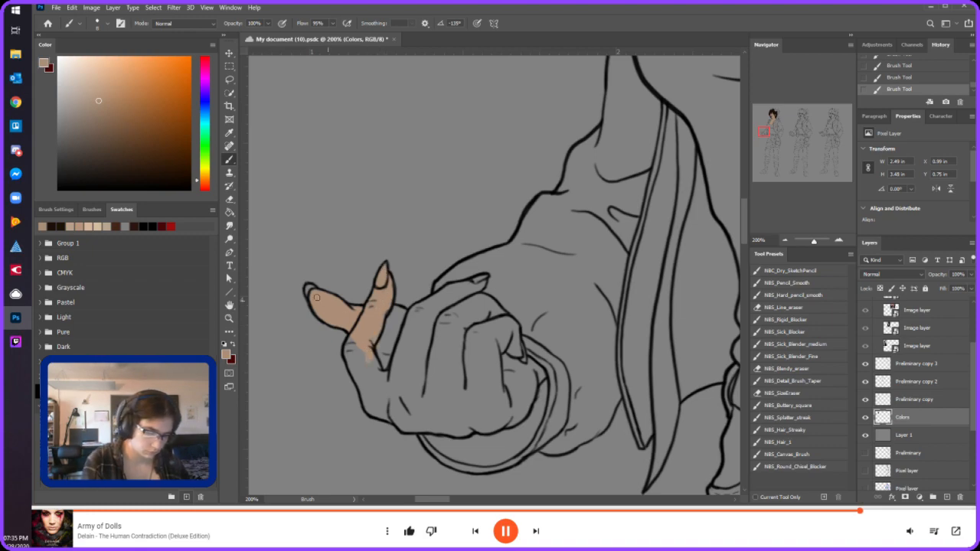
{"action": "left_click_drag", "start_coordinate": [311, 287], "coordinate": [329, 313]}
{"action": "left_click_drag", "start_coordinate": [353, 350], "coordinate": [349, 346]}
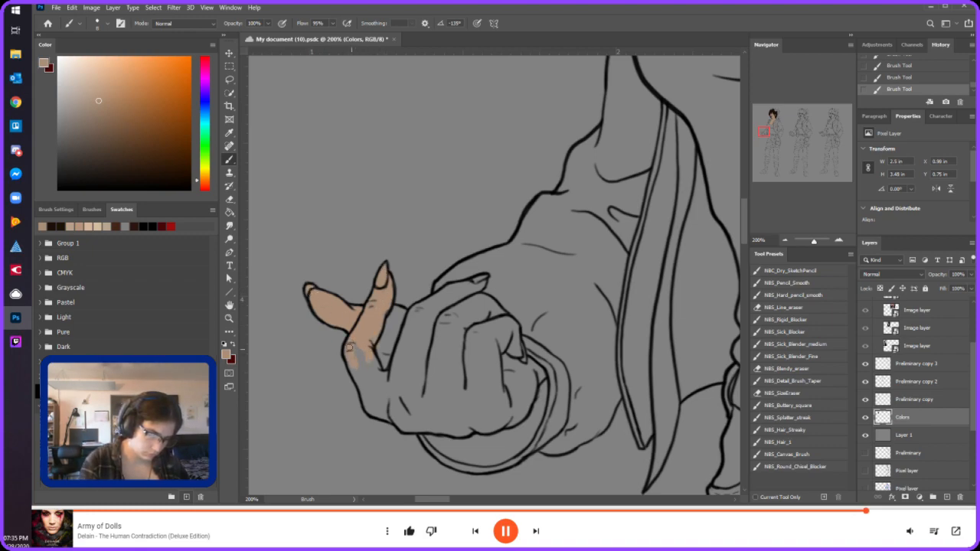
- Fill the palm, the remaining curled fingers and the thumb of the raised hand with tan up to the bracelet
{"action": "mouse_move", "coordinate": [362, 390]}
{"action": "left_mouse_down"}
{"action": "mouse_move", "coordinate": [371, 410]}
{"action": "mouse_move", "coordinate": [395, 419]}
{"action": "left_mouse_up"}
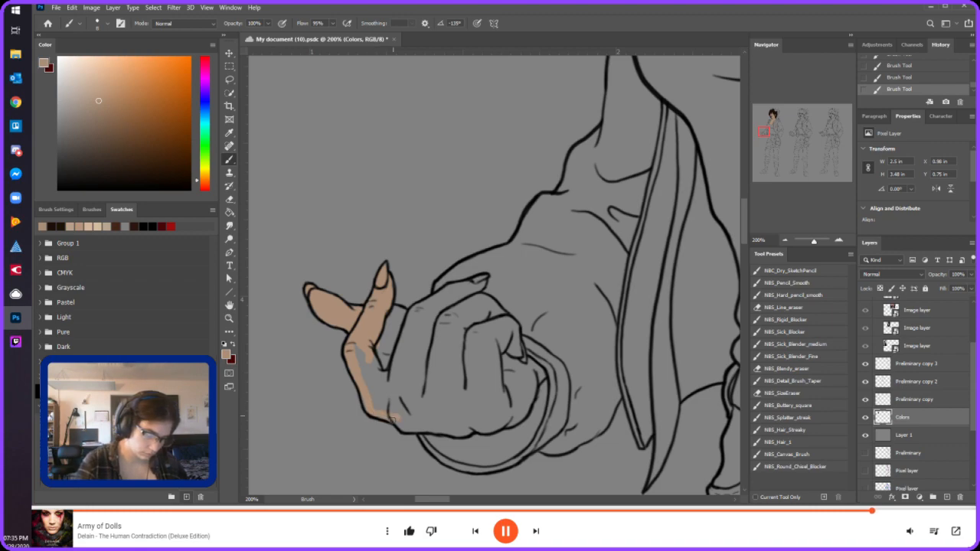
{"action": "mouse_move", "coordinate": [404, 343]}
{"action": "left_mouse_down"}
{"action": "mouse_move", "coordinate": [380, 336]}
{"action": "mouse_move", "coordinate": [414, 349]}
{"action": "mouse_move", "coordinate": [419, 338]}
{"action": "mouse_move", "coordinate": [462, 365]}
{"action": "mouse_move", "coordinate": [424, 366]}
{"action": "mouse_move", "coordinate": [489, 291]}
{"action": "mouse_move", "coordinate": [458, 350]}
{"action": "mouse_move", "coordinate": [422, 313]}
{"action": "mouse_move", "coordinate": [466, 288]}
{"action": "left_mouse_up"}
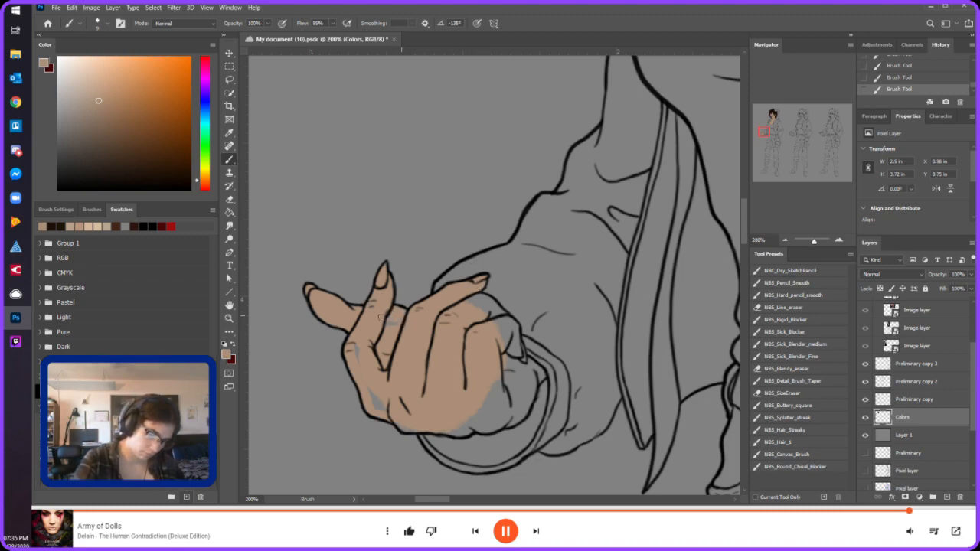
{"action": "mouse_move", "coordinate": [364, 352]}
{"action": "left_mouse_down"}
{"action": "mouse_move", "coordinate": [392, 417]}
{"action": "mouse_move", "coordinate": [382, 410]}
{"action": "mouse_move", "coordinate": [402, 425]}
{"action": "left_mouse_up"}
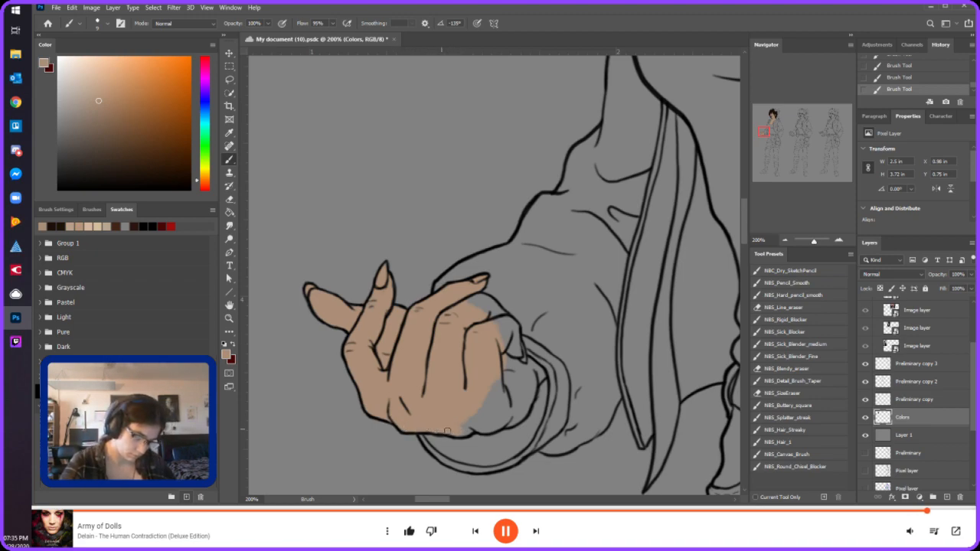
{"action": "mouse_move", "coordinate": [465, 431]}
{"action": "left_mouse_down"}
{"action": "mouse_move", "coordinate": [478, 414]}
{"action": "mouse_move", "coordinate": [462, 421]}
{"action": "left_mouse_up"}
{"action": "mouse_move", "coordinate": [476, 309]}
{"action": "left_mouse_down"}
{"action": "mouse_move", "coordinate": [495, 319]}
{"action": "mouse_move", "coordinate": [498, 310]}
{"action": "mouse_move", "coordinate": [518, 354]}
{"action": "mouse_move", "coordinate": [493, 316]}
{"action": "left_mouse_up"}
{"action": "mouse_move", "coordinate": [475, 426]}
{"action": "left_mouse_down"}
{"action": "mouse_move", "coordinate": [505, 418]}
{"action": "mouse_move", "coordinate": [496, 427]}
{"action": "mouse_move", "coordinate": [523, 406]}
{"action": "mouse_move", "coordinate": [531, 380]}
{"action": "mouse_move", "coordinate": [530, 394]}
{"action": "mouse_move", "coordinate": [520, 347]}
{"action": "mouse_move", "coordinate": [533, 370]}
{"action": "mouse_move", "coordinate": [521, 355]}
{"action": "mouse_move", "coordinate": [518, 380]}
{"action": "mouse_move", "coordinate": [490, 406]}
{"action": "mouse_move", "coordinate": [529, 374]}
{"action": "mouse_move", "coordinate": [524, 360]}
{"action": "left_mouse_up"}
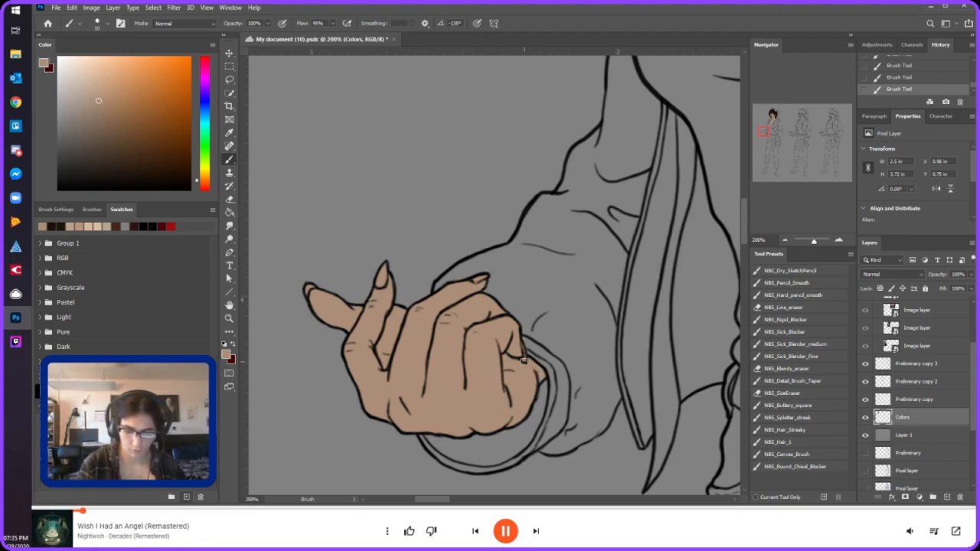
- Paint the bent index finger, thumb and upper knuckles of the hand resting at the hip in tan
{"action": "left_click_drag", "start_coordinate": [766, 133], "coordinate": [777, 135]}
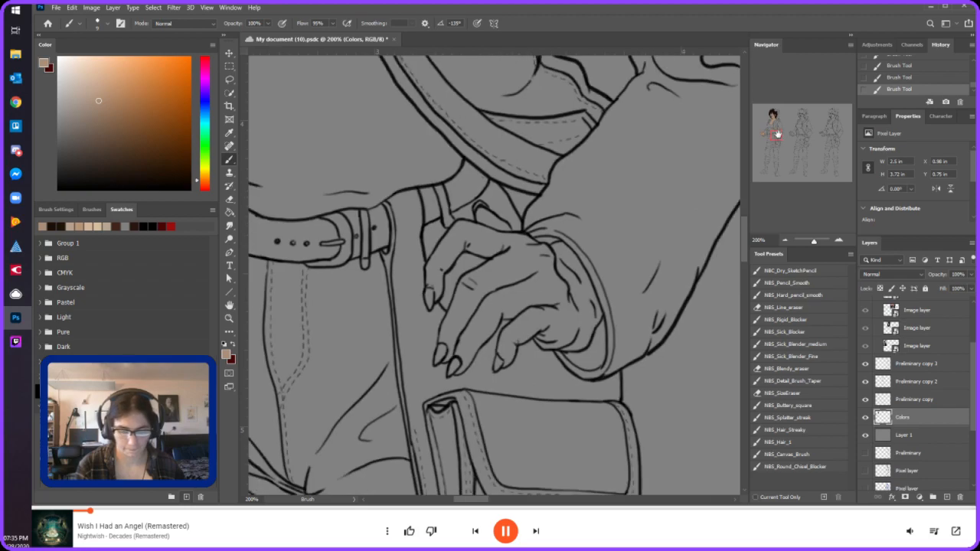
{"action": "mouse_move", "coordinate": [428, 305]}
{"action": "left_mouse_down"}
{"action": "mouse_move", "coordinate": [460, 239]}
{"action": "mouse_move", "coordinate": [430, 265]}
{"action": "mouse_move", "coordinate": [458, 224]}
{"action": "left_mouse_up"}
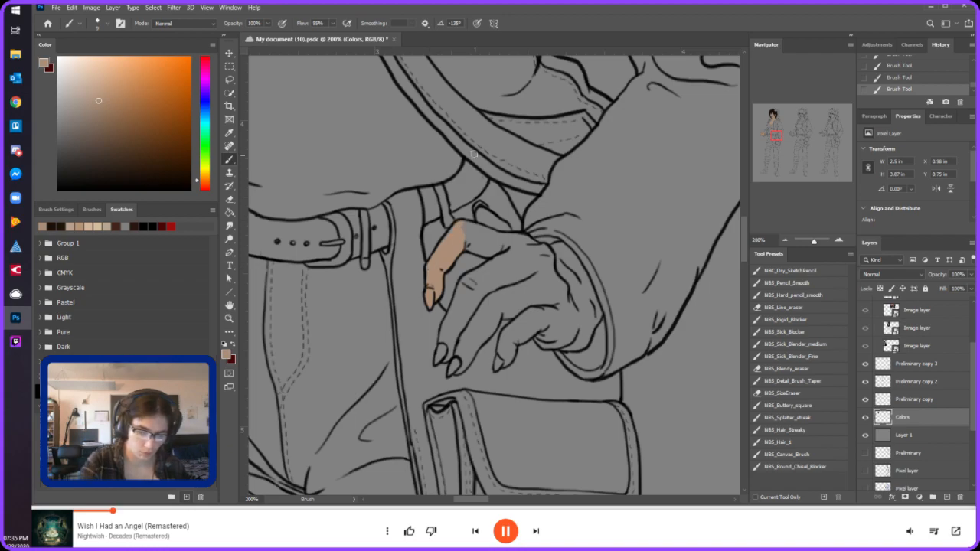
{"action": "mouse_move", "coordinate": [431, 268]}
{"action": "left_mouse_down"}
{"action": "mouse_move", "coordinate": [454, 236]}
{"action": "mouse_move", "coordinate": [492, 254]}
{"action": "mouse_move", "coordinate": [462, 225]}
{"action": "mouse_move", "coordinate": [493, 233]}
{"action": "mouse_move", "coordinate": [482, 211]}
{"action": "mouse_move", "coordinate": [505, 230]}
{"action": "mouse_move", "coordinate": [495, 225]}
{"action": "mouse_move", "coordinate": [503, 240]}
{"action": "mouse_move", "coordinate": [542, 252]}
{"action": "left_mouse_up"}
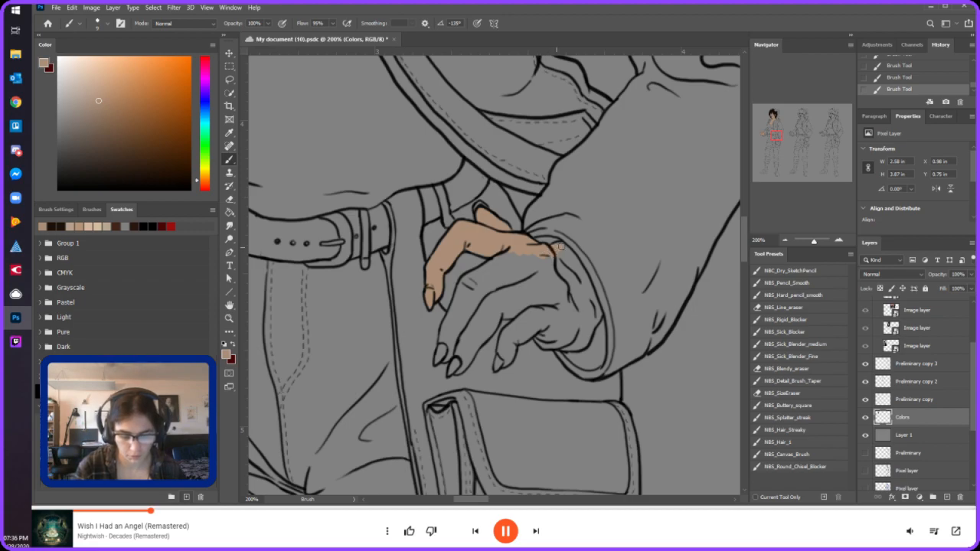
- Fill the back of the hip hand up to the jacket cuff and its remaining fingers with tan
{"action": "key", "text": "bracketright"}
{"action": "mouse_move", "coordinate": [574, 310]}
{"action": "left_mouse_down"}
{"action": "mouse_move", "coordinate": [539, 276]}
{"action": "mouse_move", "coordinate": [561, 307]}
{"action": "mouse_move", "coordinate": [554, 268]}
{"action": "mouse_move", "coordinate": [575, 327]}
{"action": "left_mouse_up"}
{"action": "key", "text": "bracketleft"}
{"action": "key", "text": "bracketleft"}
{"action": "key", "text": "bracketleft"}
{"action": "key", "text": "bracketleft"}
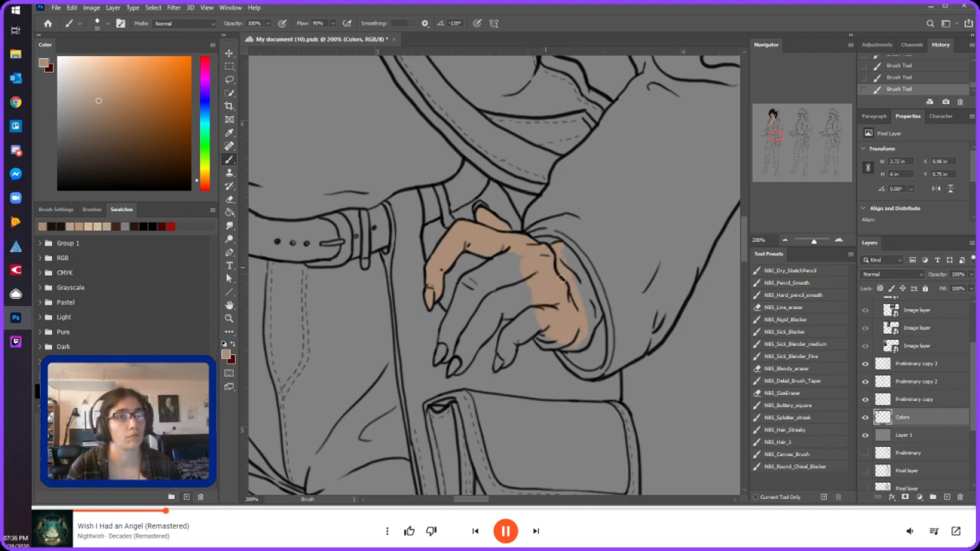
{"action": "mouse_move", "coordinate": [582, 340]}
{"action": "left_mouse_down"}
{"action": "mouse_move", "coordinate": [595, 318]}
{"action": "mouse_move", "coordinate": [588, 296]}
{"action": "mouse_move", "coordinate": [598, 315]}
{"action": "mouse_move", "coordinate": [563, 249]}
{"action": "left_mouse_up"}
{"action": "left_click_drag", "start_coordinate": [590, 302], "coordinate": [578, 288]}
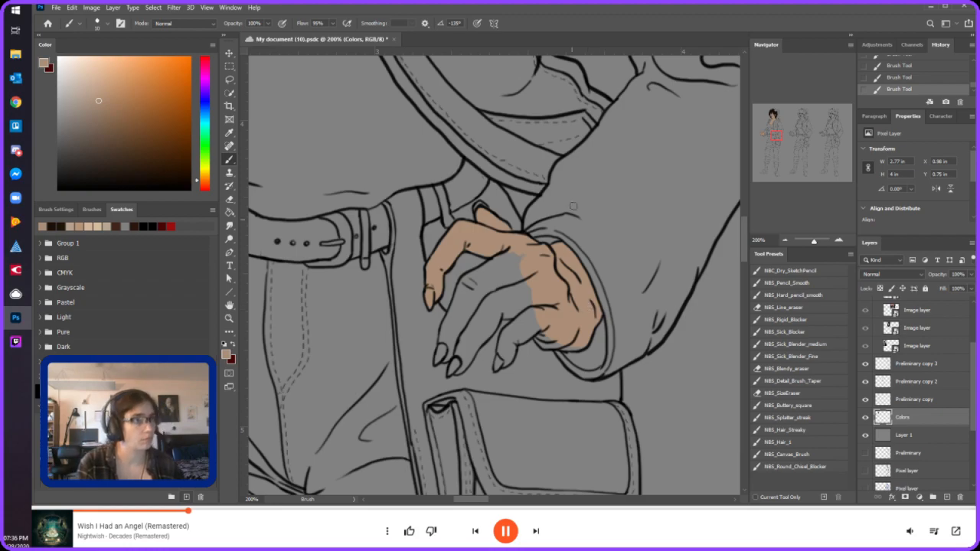
{"action": "mouse_move", "coordinate": [450, 335]}
{"action": "left_mouse_down"}
{"action": "mouse_move", "coordinate": [441, 356]}
{"action": "mouse_move", "coordinate": [463, 318]}
{"action": "mouse_move", "coordinate": [517, 268]}
{"action": "mouse_move", "coordinate": [496, 293]}
{"action": "mouse_move", "coordinate": [489, 279]}
{"action": "mouse_move", "coordinate": [501, 266]}
{"action": "mouse_move", "coordinate": [481, 275]}
{"action": "mouse_move", "coordinate": [445, 329]}
{"action": "mouse_move", "coordinate": [470, 291]}
{"action": "left_mouse_up"}
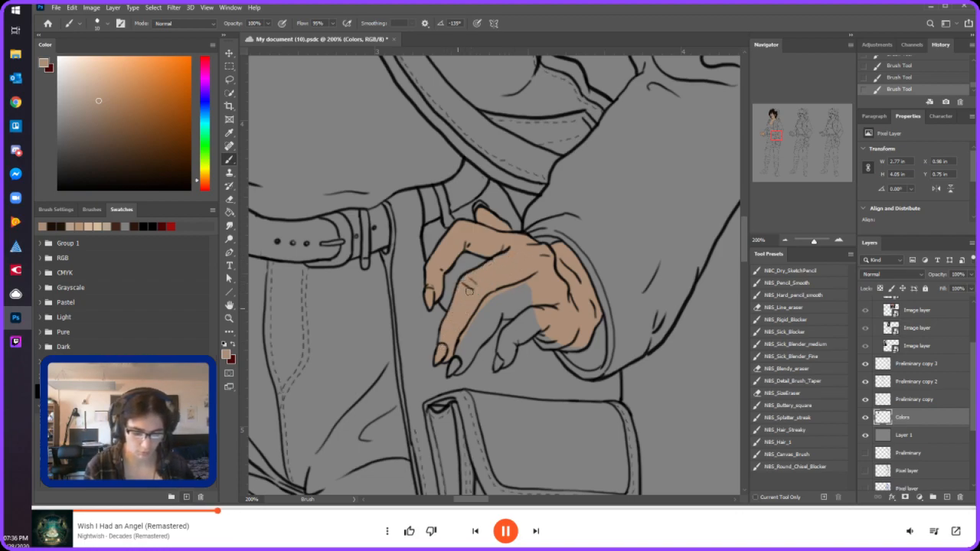
{"action": "mouse_move", "coordinate": [452, 358]}
{"action": "left_mouse_down"}
{"action": "mouse_move", "coordinate": [455, 366]}
{"action": "mouse_move", "coordinate": [492, 326]}
{"action": "mouse_move", "coordinate": [499, 306]}
{"action": "mouse_move", "coordinate": [491, 302]}
{"action": "mouse_move", "coordinate": [527, 297]}
{"action": "mouse_move", "coordinate": [501, 361]}
{"action": "mouse_move", "coordinate": [523, 317]}
{"action": "mouse_move", "coordinate": [511, 338]}
{"action": "mouse_move", "coordinate": [537, 327]}
{"action": "left_mouse_up"}
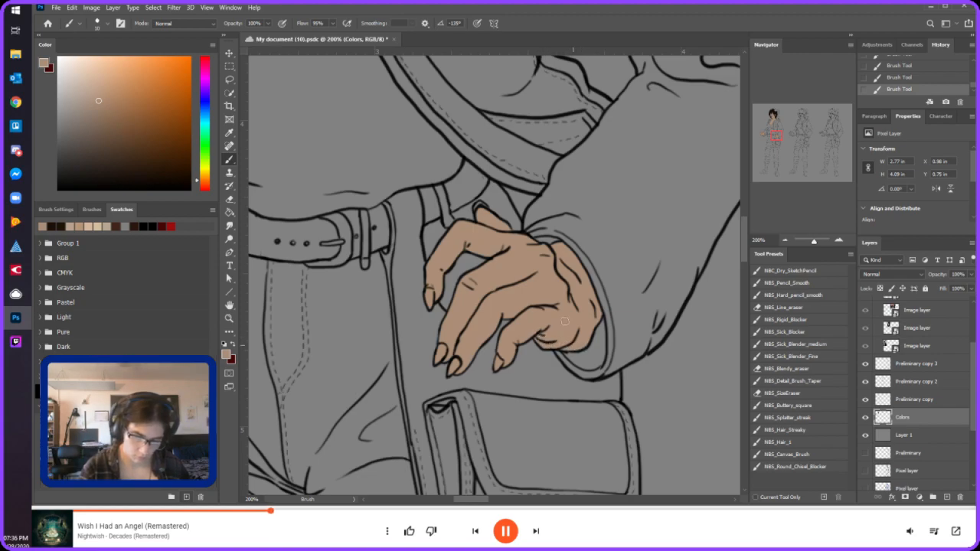
- Save the tan skin colour as a new swatch named "skin"
{"action": "mouse_move", "coordinate": [774, 138]}
{"action": "left_mouse_down"}
{"action": "mouse_move", "coordinate": [774, 155]}
{"action": "mouse_move", "coordinate": [774, 123]}
{"action": "left_mouse_up"}
{"action": "left_click", "coordinate": [784, 240]}
{"action": "left_click", "coordinate": [784, 240]}
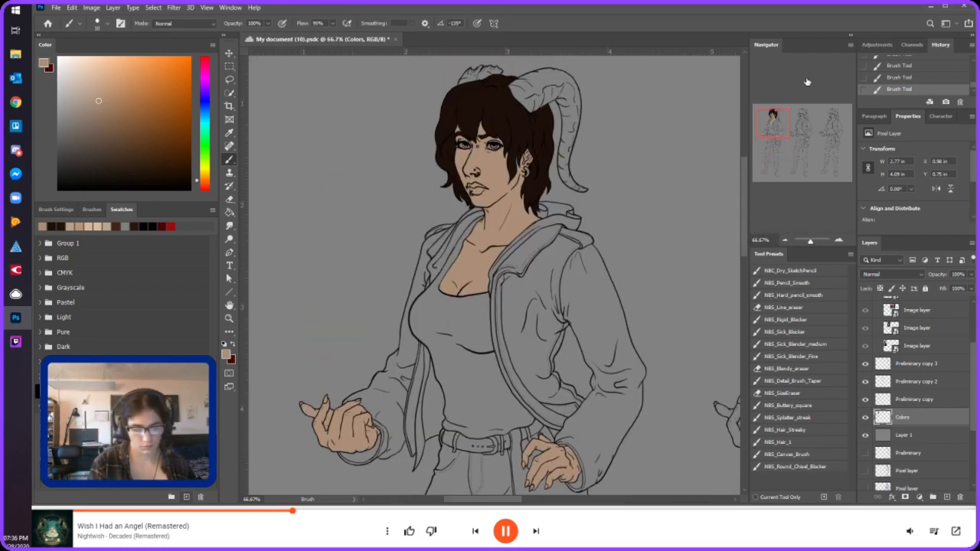
{"action": "left_click", "coordinate": [82, 176]}
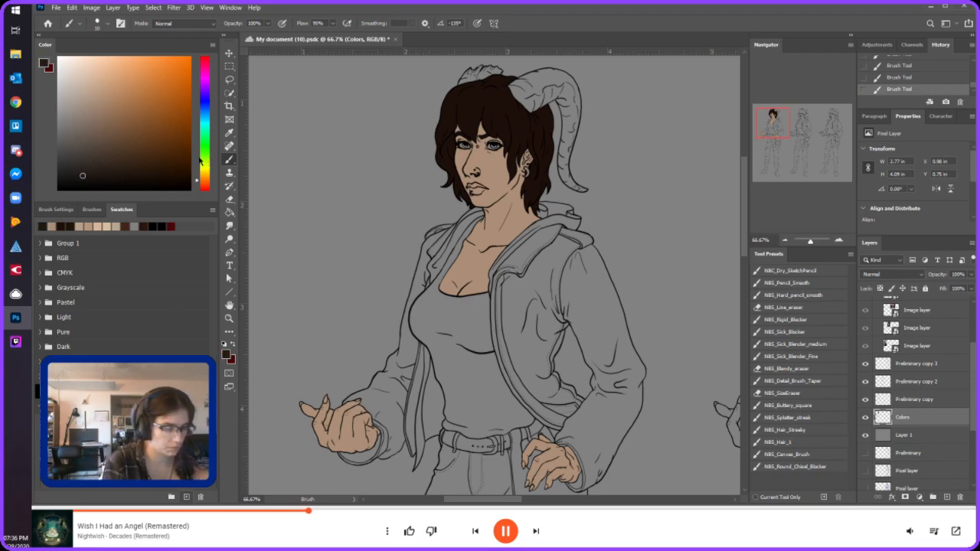
{"action": "left_click", "coordinate": [53, 227]}
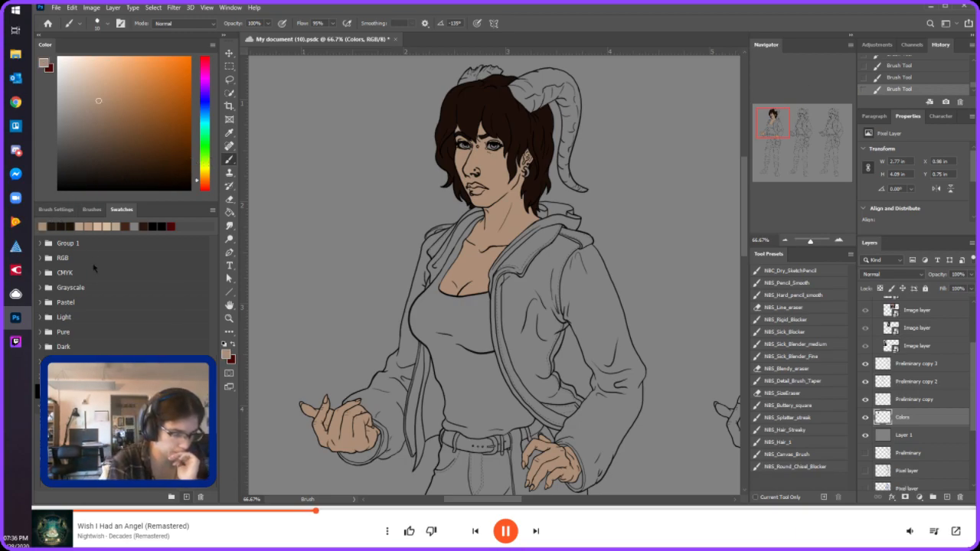
{"action": "left_click", "coordinate": [187, 497]}
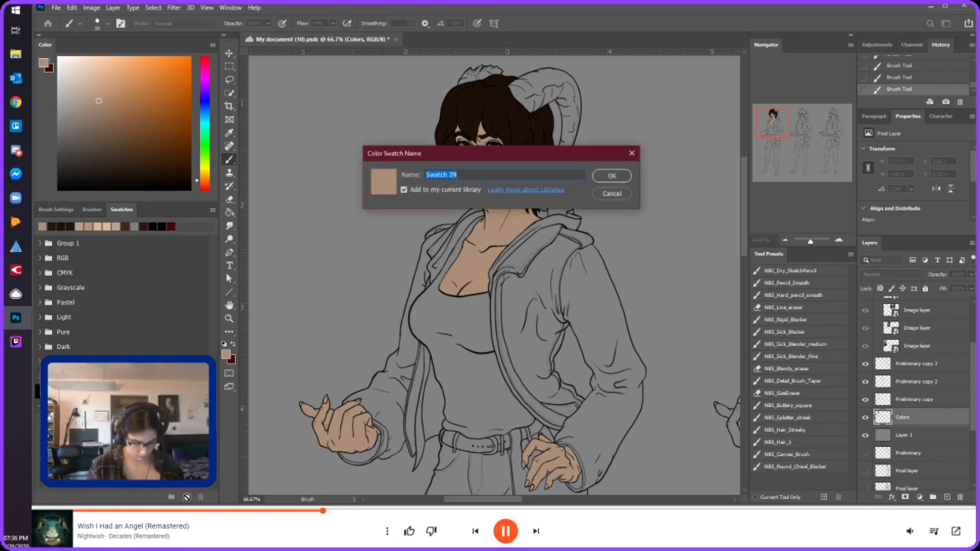
{"action": "type", "text": "skin"}
{"action": "key", "text": "Return"}
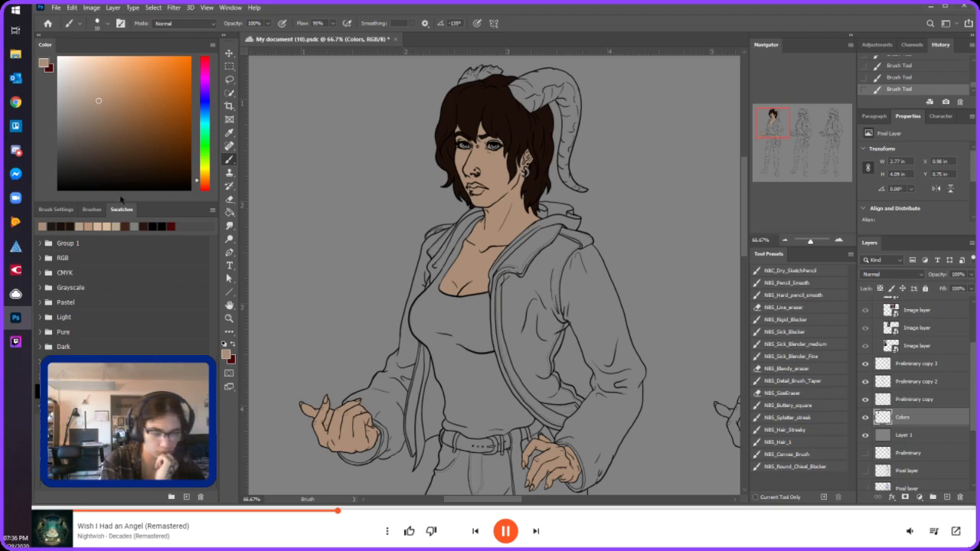
- Choose a warm off-white and fill the whites of the first figure's eyes
{"action": "left_click", "coordinate": [68, 75]}
{"action": "left_click", "coordinate": [205, 186]}
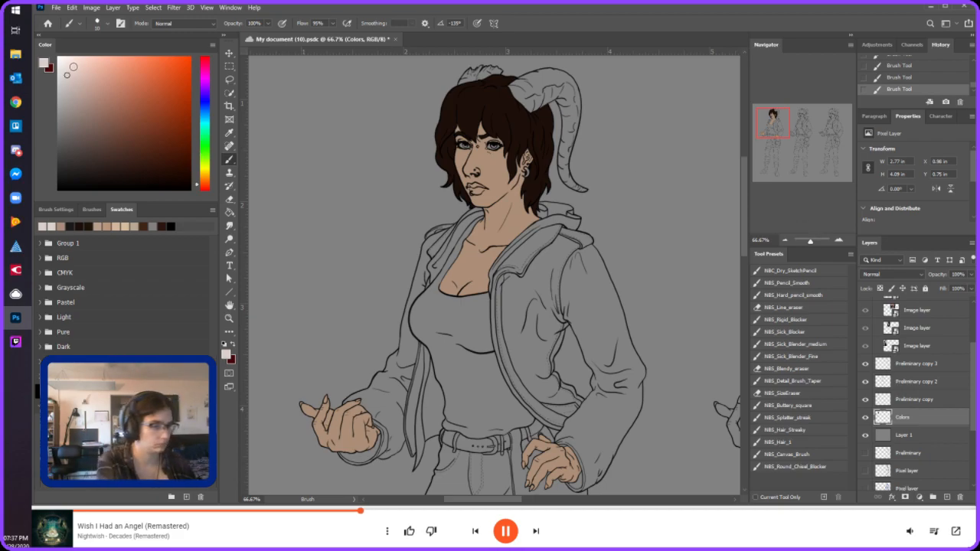
{"action": "left_click", "coordinate": [64, 71]}
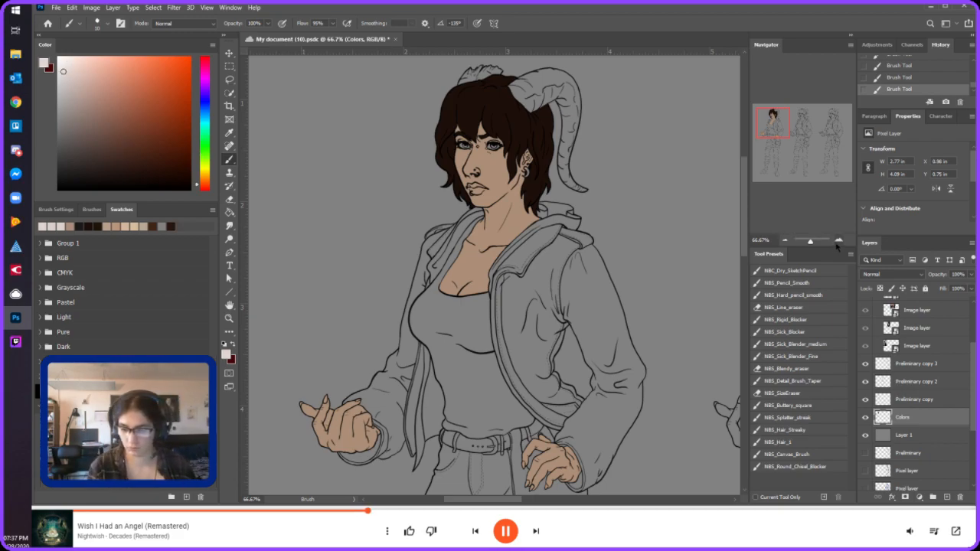
{"action": "left_click", "coordinate": [839, 241]}
{"action": "left_click", "coordinate": [839, 240]}
{"action": "left_click_drag", "start_coordinate": [773, 120], "coordinate": [773, 115]}
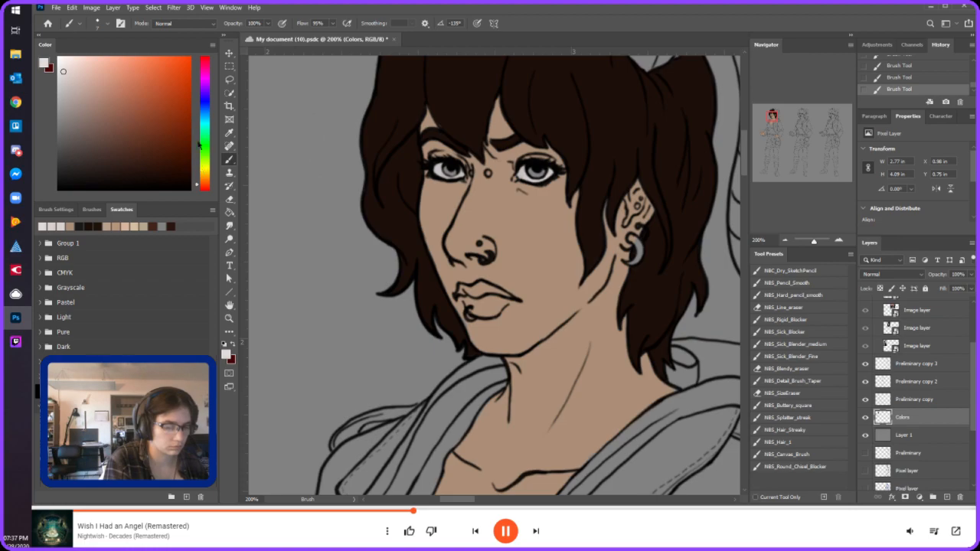
- Choose a deep, dark red and paint the irises of both eyes
{"action": "left_click", "coordinate": [204, 69]}
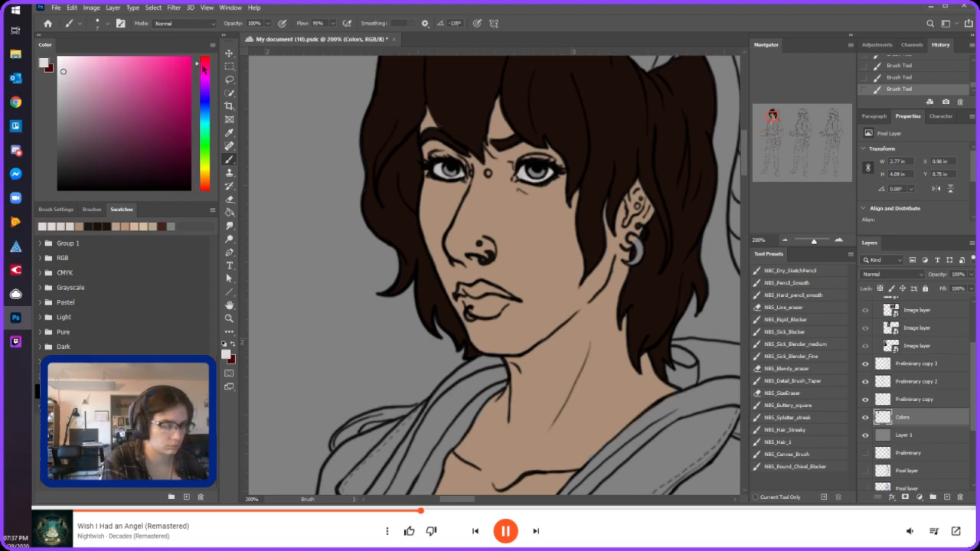
{"action": "left_click_drag", "start_coordinate": [175, 62], "coordinate": [183, 69]}
{"action": "left_click", "coordinate": [205, 186]}
{"action": "left_click", "coordinate": [205, 187]}
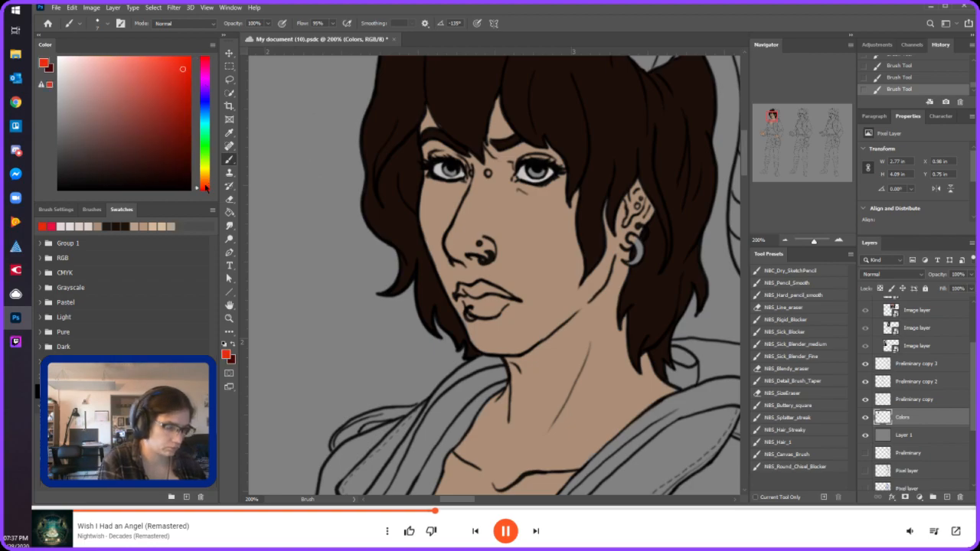
{"action": "left_click", "coordinate": [206, 188]}
{"action": "mouse_move", "coordinate": [182, 93]}
{"action": "left_mouse_down"}
{"action": "mouse_move", "coordinate": [179, 113]}
{"action": "mouse_move", "coordinate": [185, 105]}
{"action": "left_mouse_up"}
{"action": "left_click", "coordinate": [182, 125]}
{"action": "left_click", "coordinate": [185, 102]}
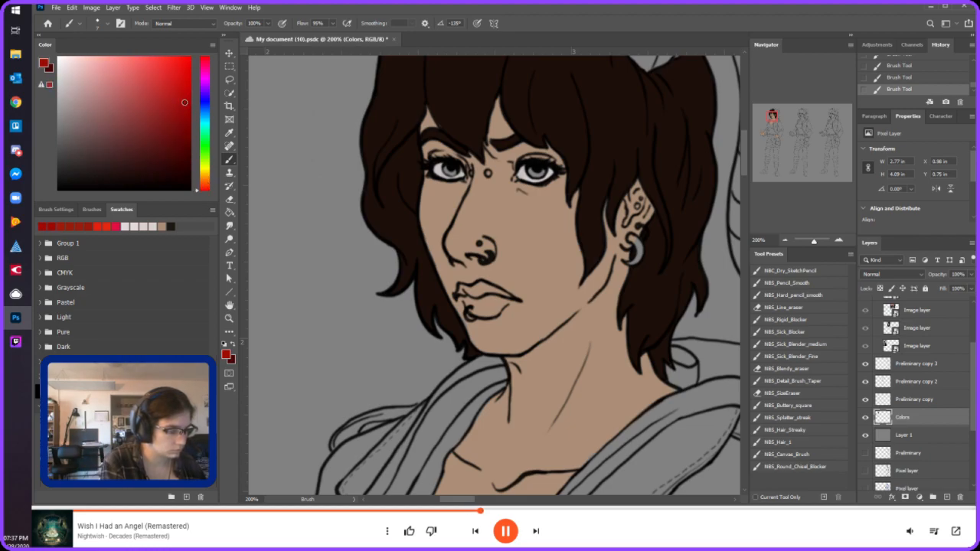
{"action": "left_click_drag", "start_coordinate": [175, 112], "coordinate": [176, 119]}
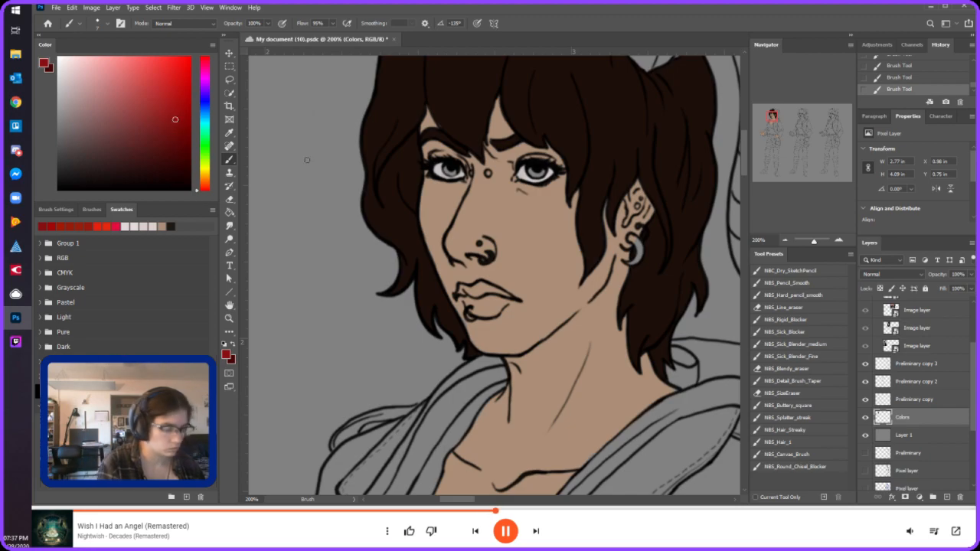
{"action": "left_click_drag", "start_coordinate": [446, 171], "coordinate": [458, 167]}
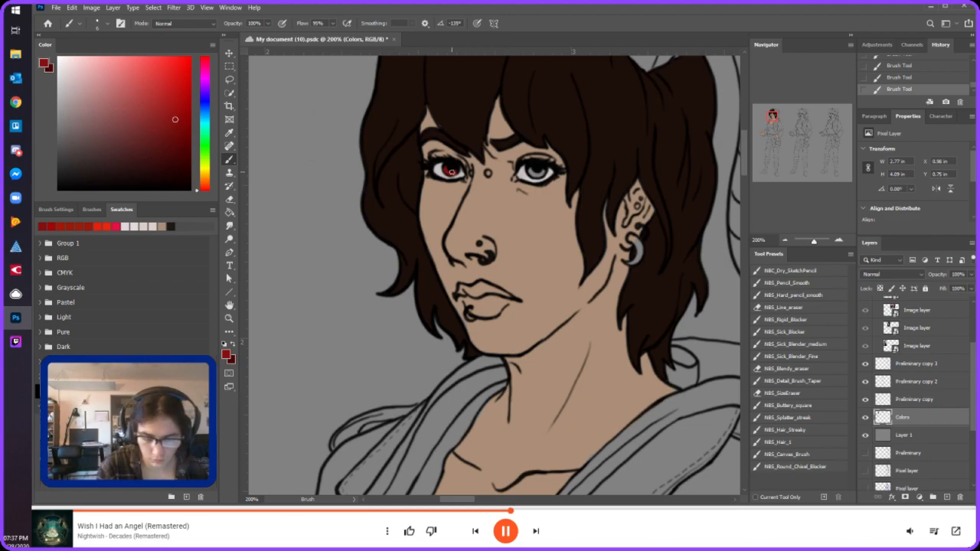
{"action": "mouse_move", "coordinate": [532, 171]}
{"action": "left_mouse_down"}
{"action": "mouse_move", "coordinate": [542, 173]}
{"action": "mouse_move", "coordinate": [533, 173]}
{"action": "left_mouse_up"}
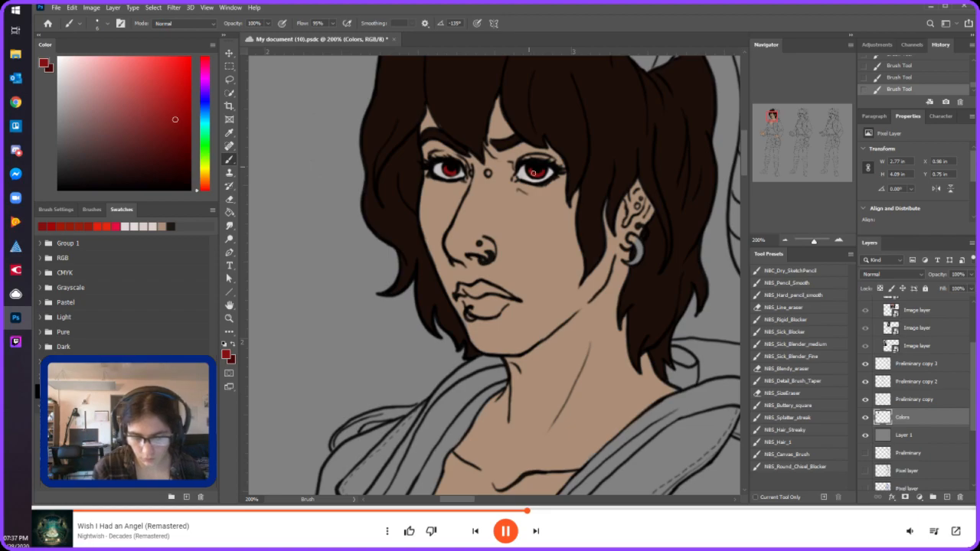
- Save the dark red eye colour as a new swatch named for the eyes
{"action": "left_click", "coordinate": [187, 498]}
{"action": "type", "text": "Yyes"}
{"action": "key", "text": "Return"}
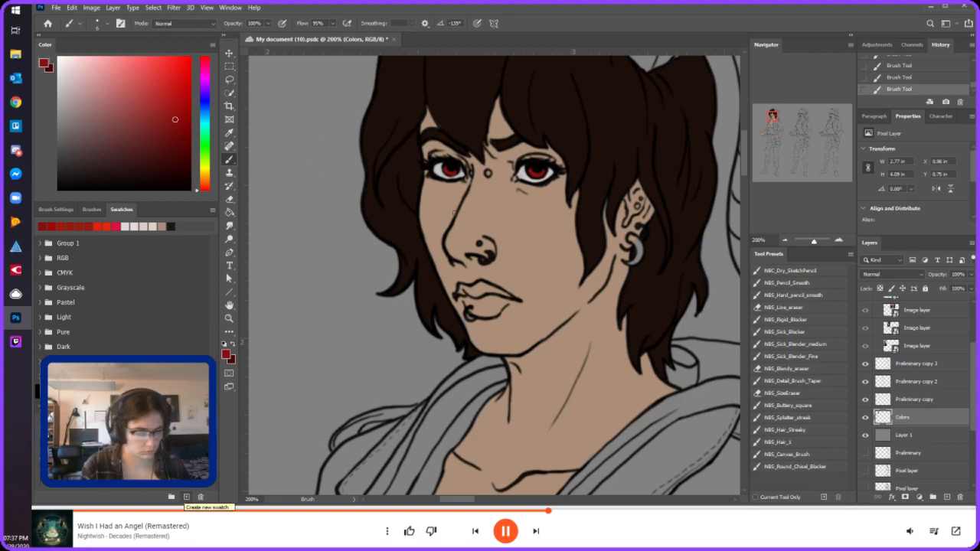
- Choose a light grey and paint the hoop earring, the nose piercing and the stud between the eyebrows
{"action": "left_click", "coordinate": [206, 106]}
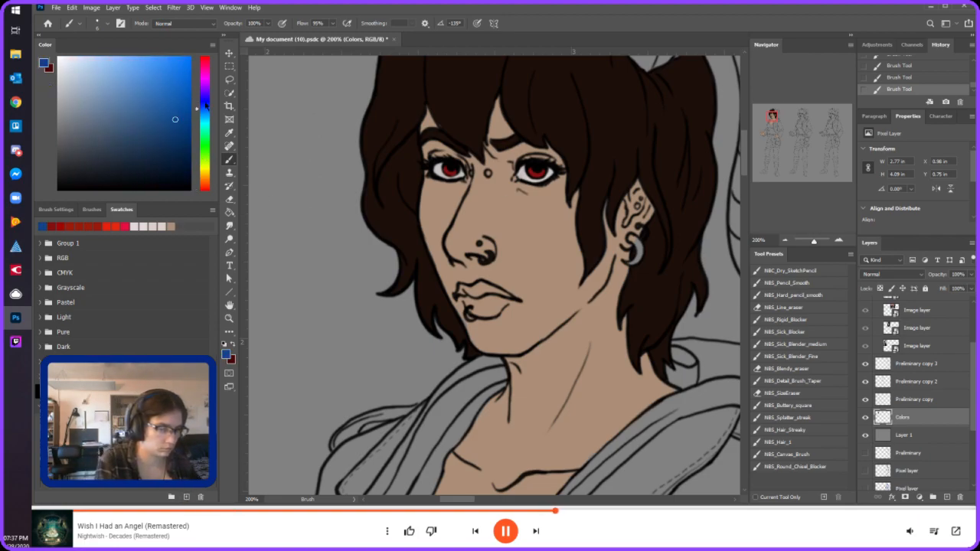
{"action": "left_click", "coordinate": [58, 81]}
{"action": "left_click", "coordinate": [58, 82]}
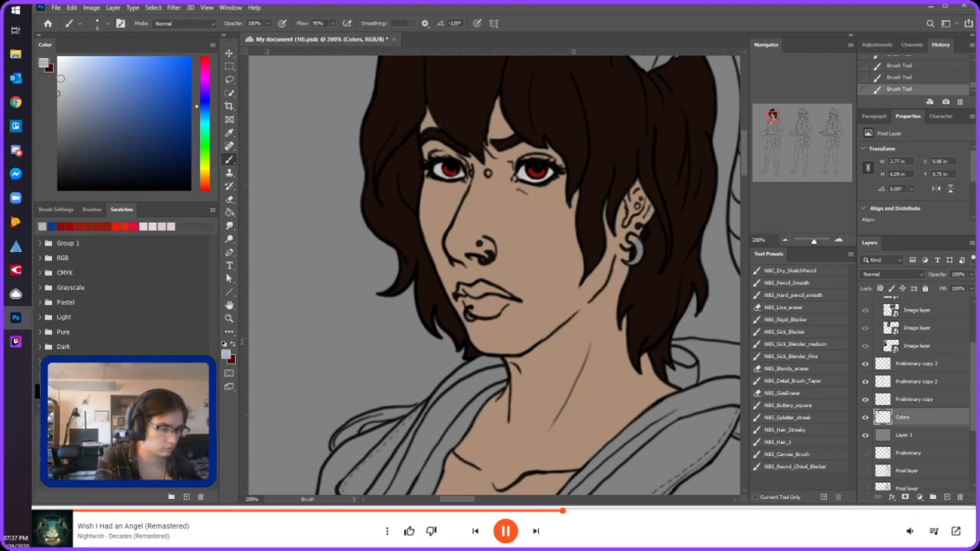
{"action": "left_click", "coordinate": [61, 96]}
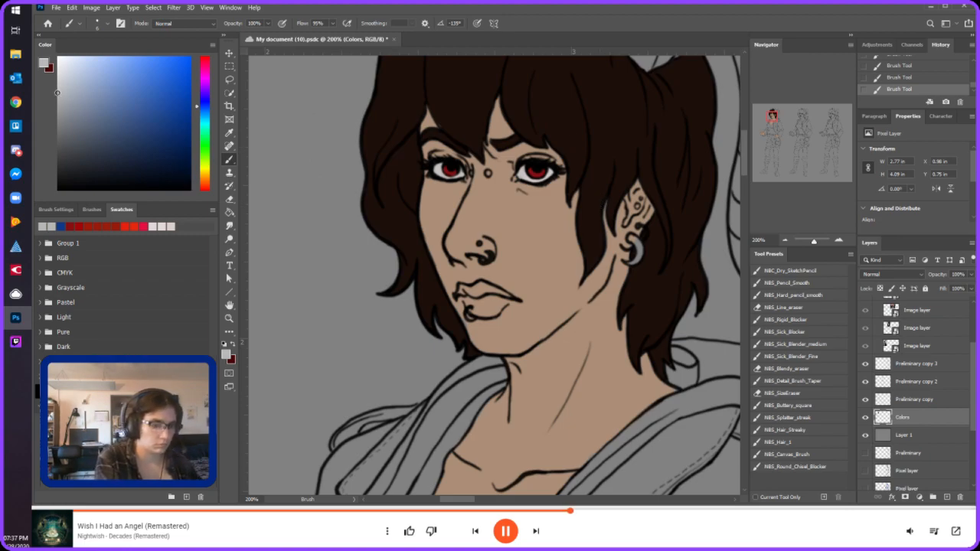
{"action": "left_click_drag", "start_coordinate": [632, 262], "coordinate": [638, 245]}
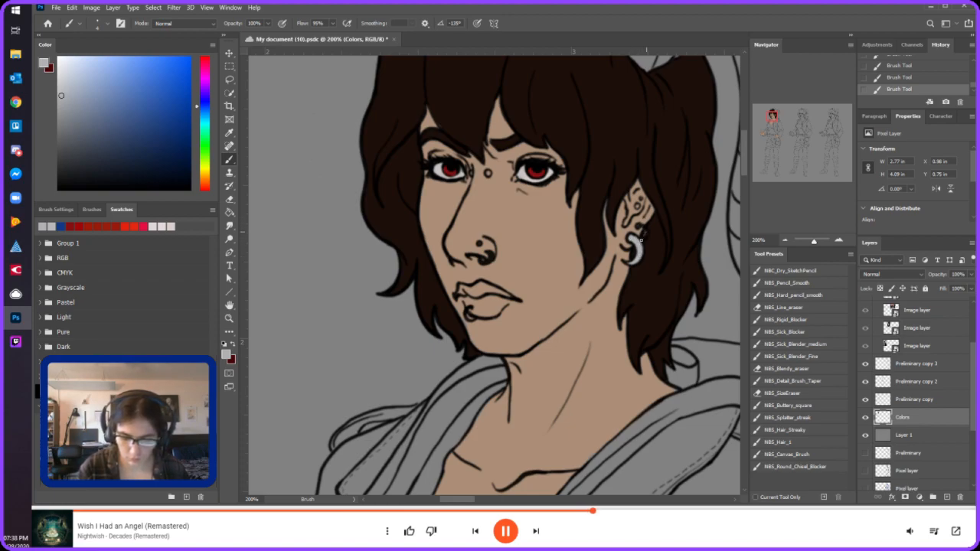
{"action": "key", "text": "ctrl+z"}
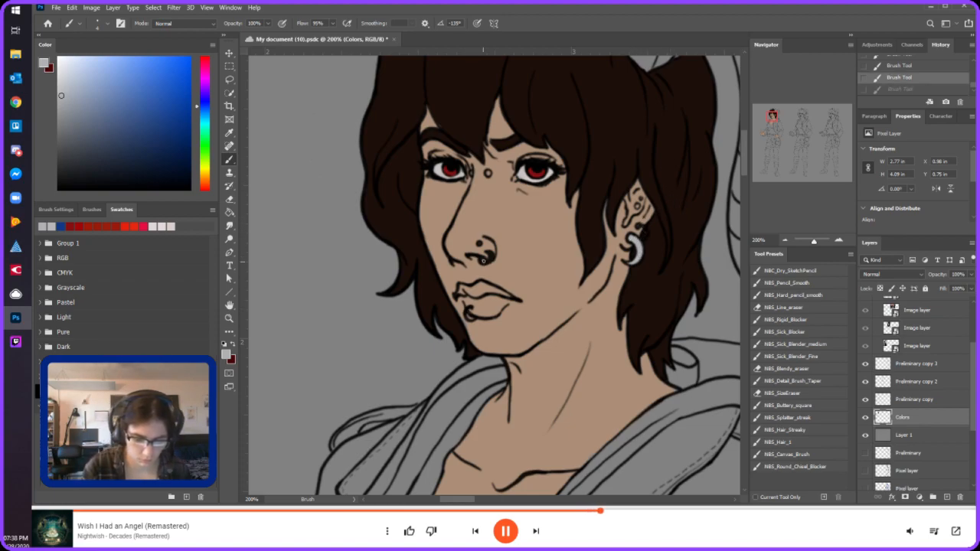
{"action": "left_click", "coordinate": [480, 242]}
{"action": "left_click", "coordinate": [487, 174]}
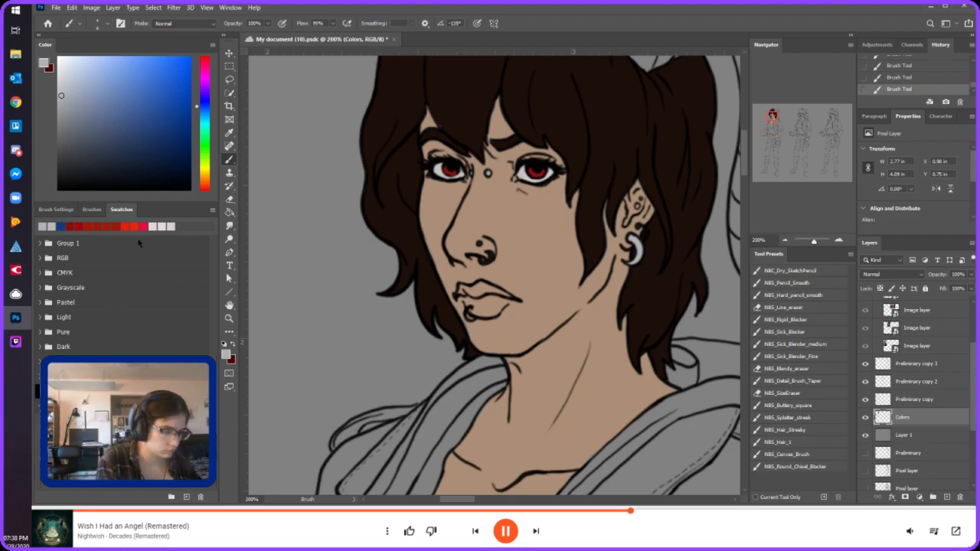
- Paint the small piercing above the hoop earring black and sample the dark brown of the fringe
{"action": "left_click", "coordinate": [189, 188]}
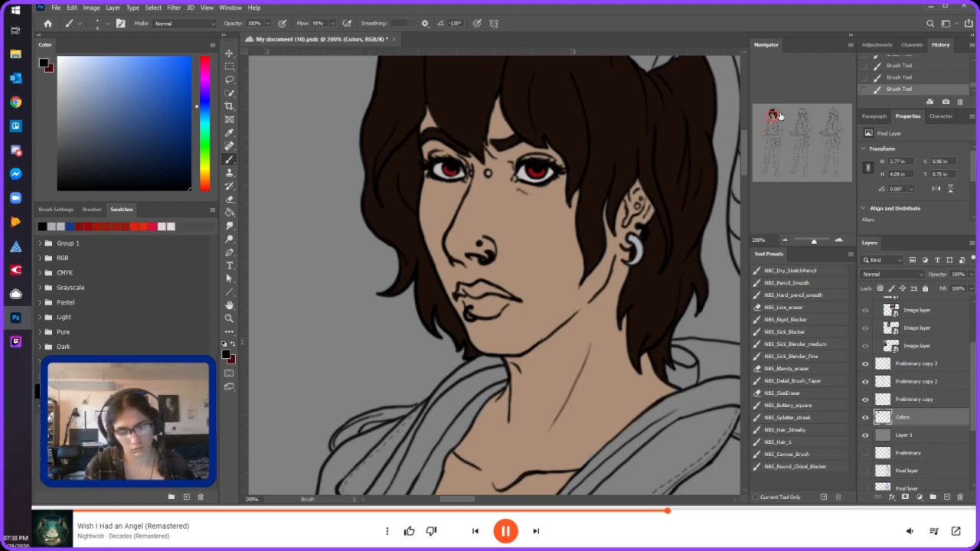
{"action": "left_click", "coordinate": [446, 121], "text": "alt"}
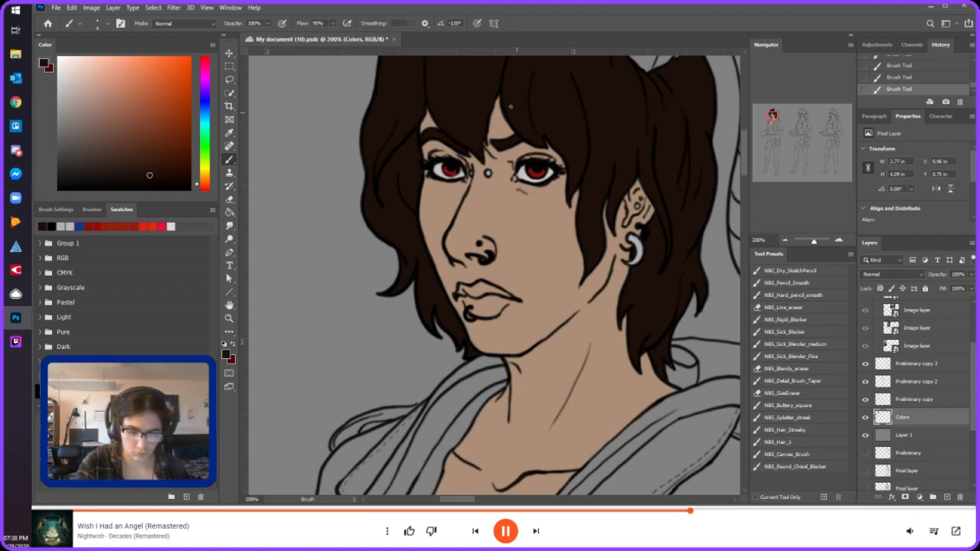
- Mix a muted reddish brown from the sampled skin tone and paint the lower and upper lips
{"action": "left_click", "coordinate": [620, 205], "text": "alt"}
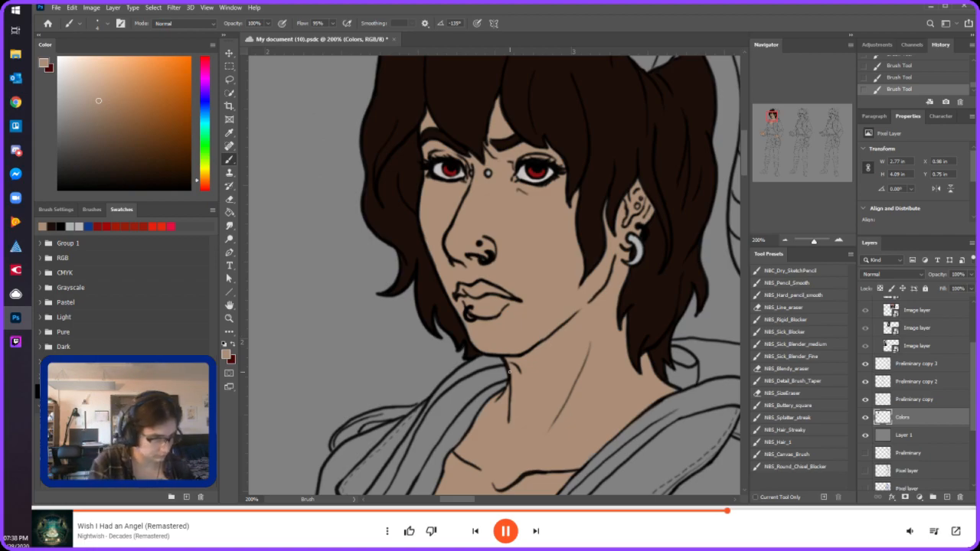
{"action": "left_click", "coordinate": [206, 193]}
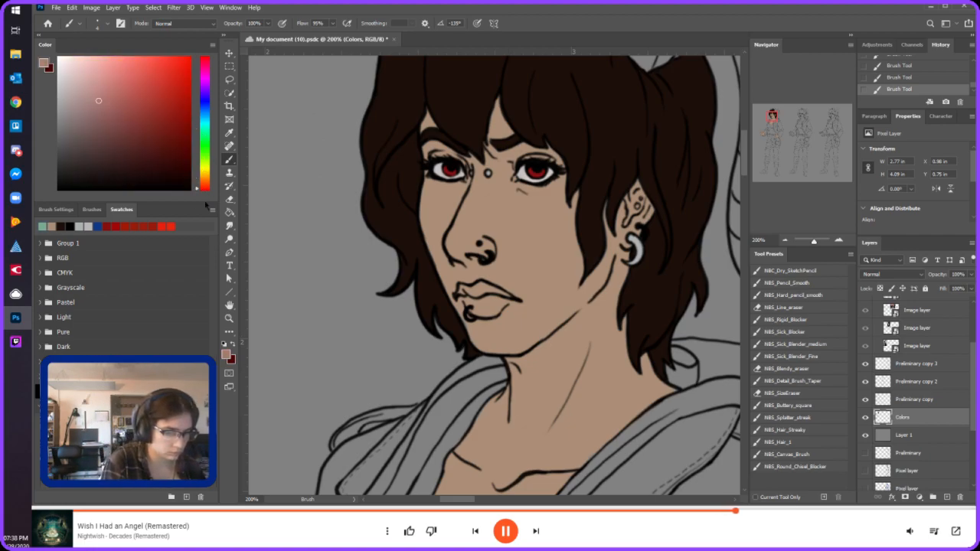
{"action": "left_click", "coordinate": [115, 94]}
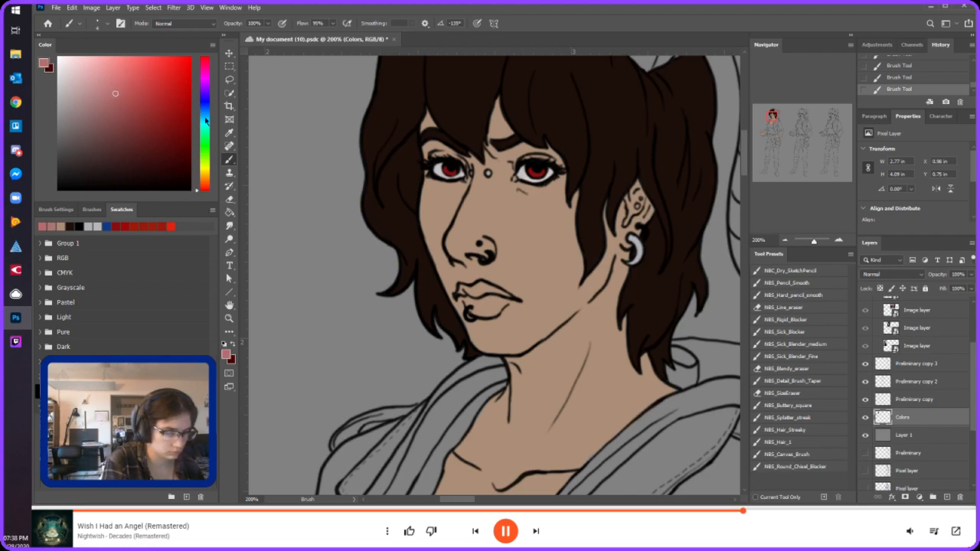
{"action": "left_click", "coordinate": [205, 187]}
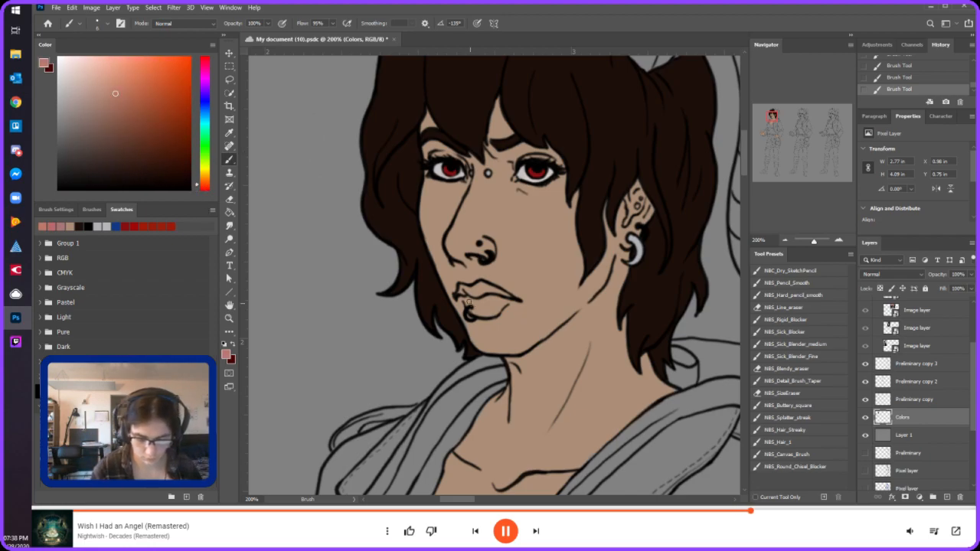
{"action": "left_click", "coordinate": [129, 115]}
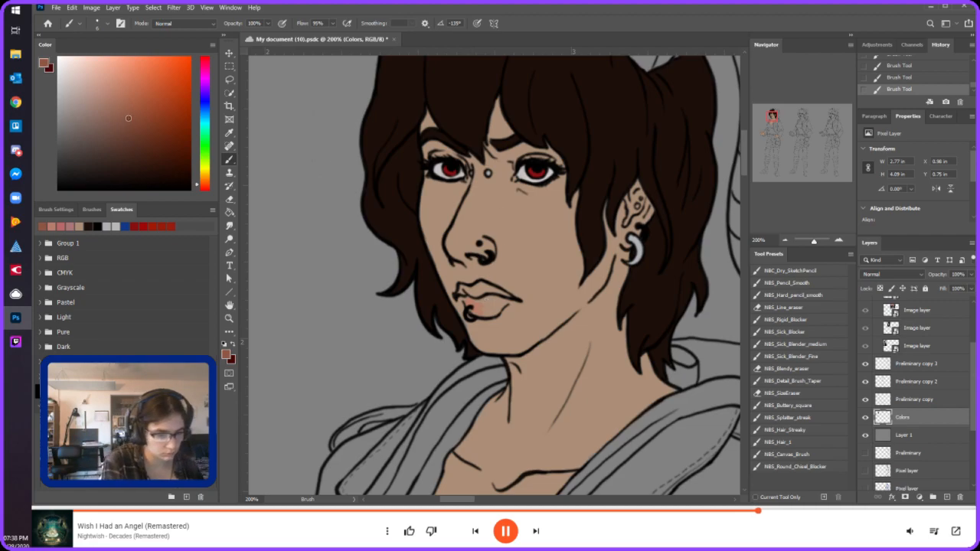
{"action": "left_click_drag", "start_coordinate": [465, 302], "coordinate": [497, 310]}
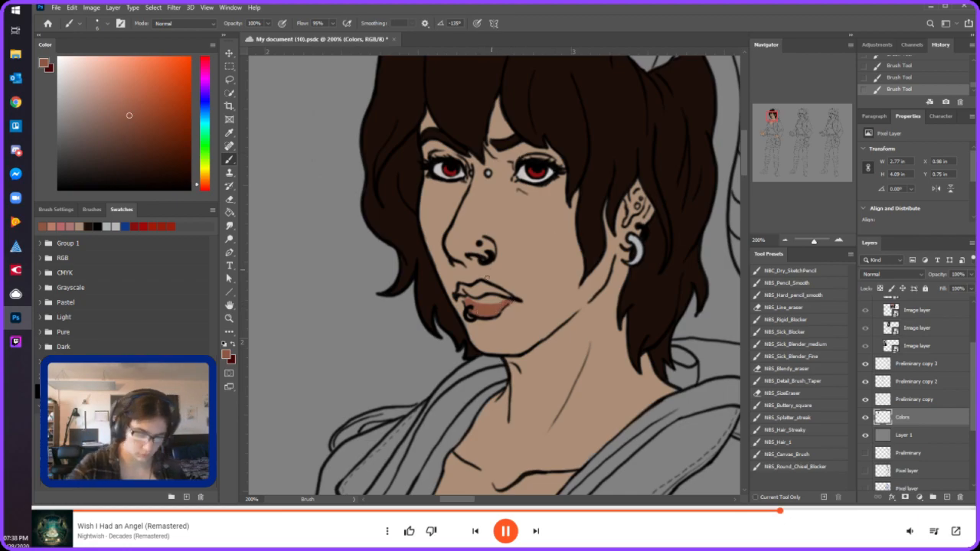
{"action": "mouse_move", "coordinate": [487, 298]}
{"action": "left_mouse_down"}
{"action": "mouse_move", "coordinate": [464, 295]}
{"action": "mouse_move", "coordinate": [504, 299]}
{"action": "mouse_move", "coordinate": [470, 296]}
{"action": "left_mouse_up"}
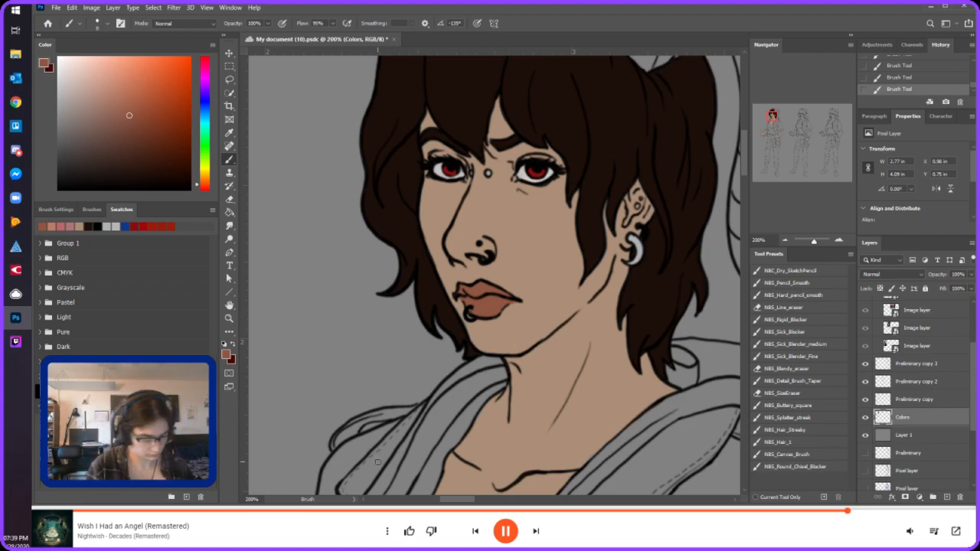
- Save the current lip colour as a new swatch named "lips"
{"action": "left_click", "coordinate": [186, 497]}
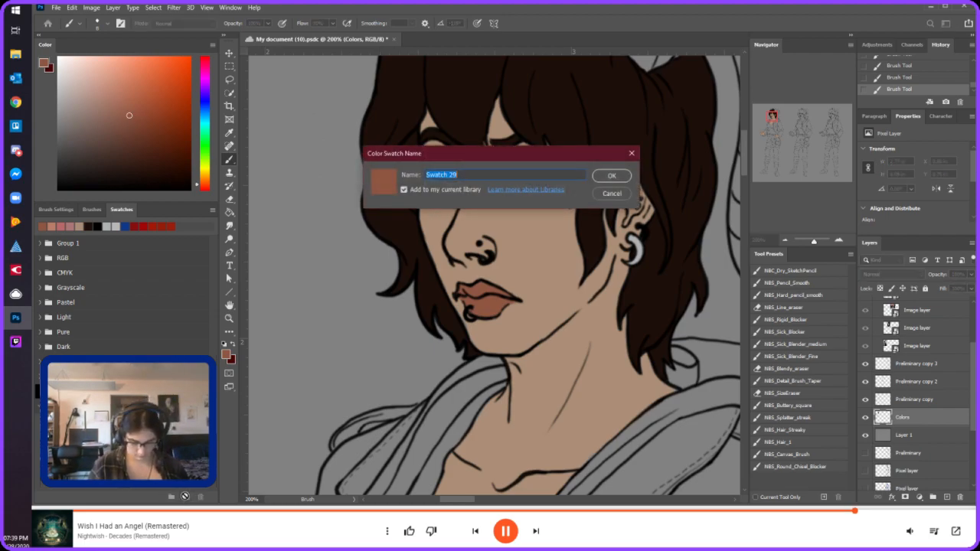
{"action": "type", "text": "lips"}
{"action": "key", "text": "Return"}
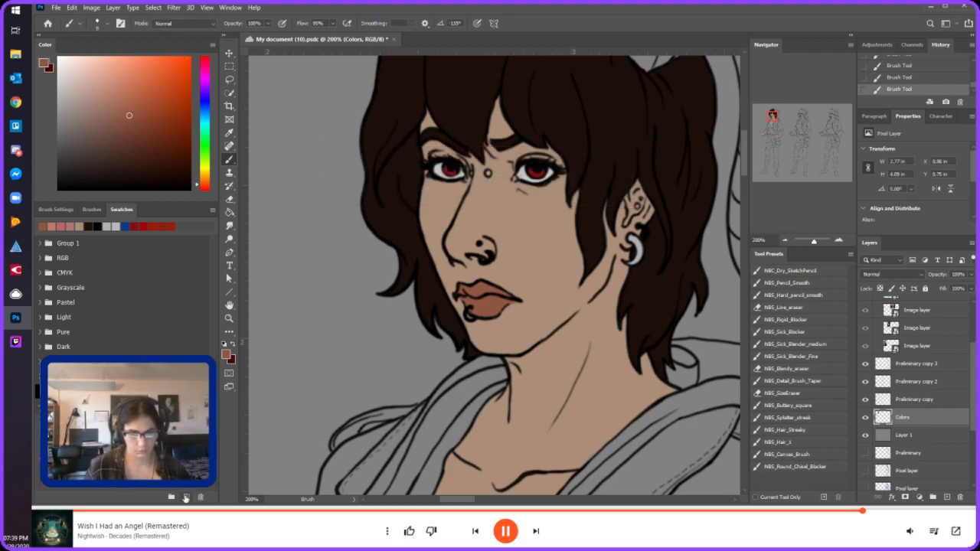
- Try a muted reddish brown on the upper part of the large curled horn
{"action": "left_click_drag", "start_coordinate": [764, 110], "coordinate": [774, 107]}
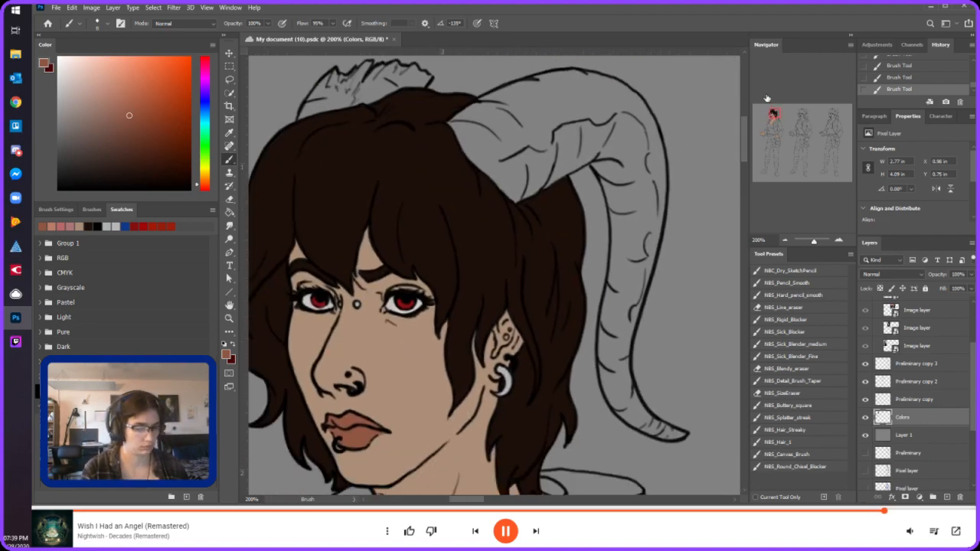
{"action": "key", "text": "i"}
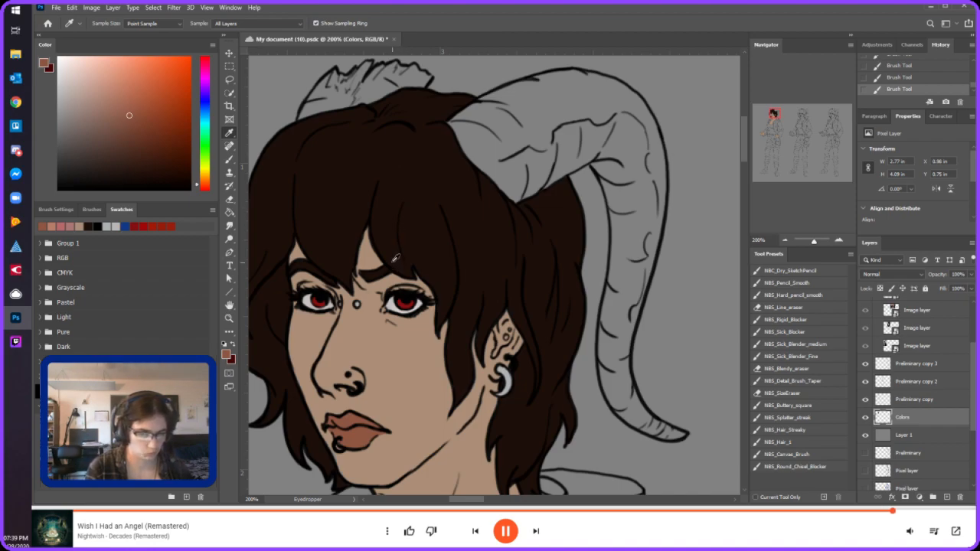
{"action": "key", "text": "b"}
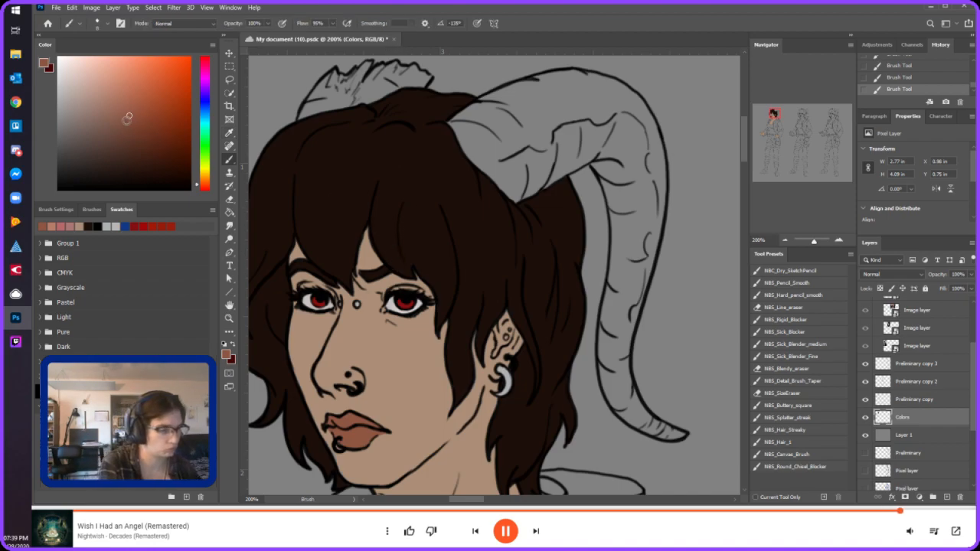
{"action": "left_click", "coordinate": [119, 125]}
{"action": "left_click", "coordinate": [117, 129]}
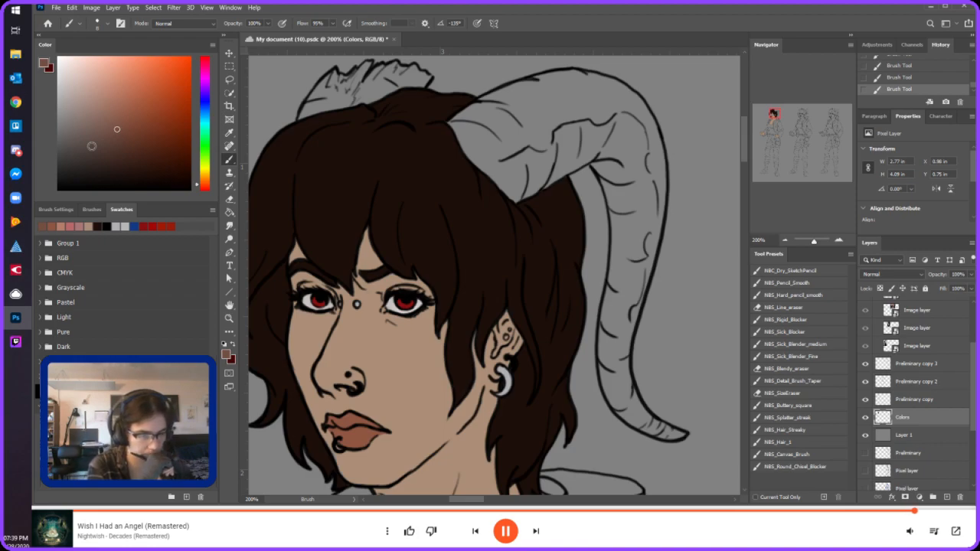
{"action": "mouse_move", "coordinate": [491, 126]}
{"action": "left_mouse_down"}
{"action": "mouse_move", "coordinate": [506, 142]}
{"action": "mouse_move", "coordinate": [536, 134]}
{"action": "mouse_move", "coordinate": [611, 93]}
{"action": "left_mouse_up"}
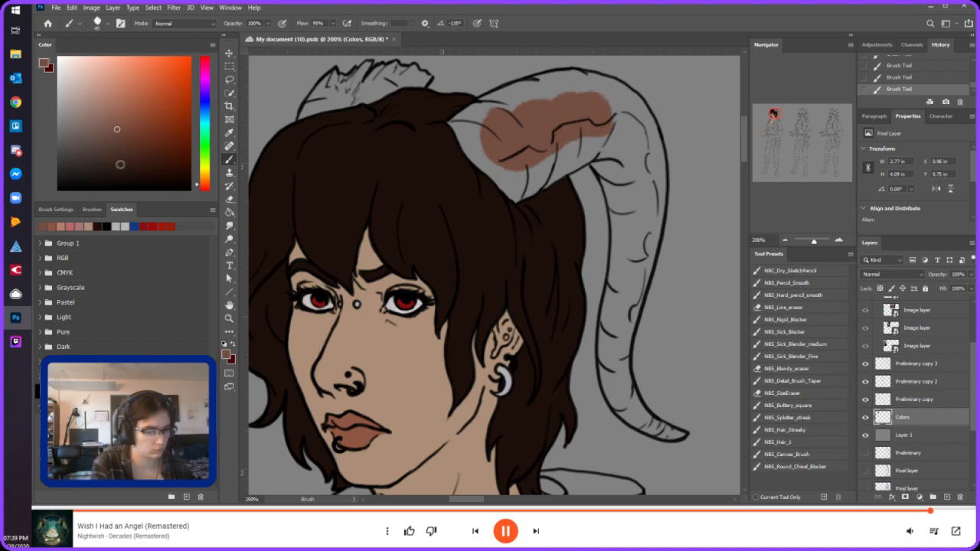
- Test darker, greyer and more yellowish browns on the large horn's upper part and undo the test strokes
{"action": "left_click", "coordinate": [88, 149]}
{"action": "mouse_move", "coordinate": [509, 146]}
{"action": "left_mouse_down"}
{"action": "mouse_move", "coordinate": [570, 108]}
{"action": "mouse_move", "coordinate": [589, 106]}
{"action": "mouse_move", "coordinate": [615, 115]}
{"action": "left_mouse_up"}
{"action": "left_click", "coordinate": [84, 134]}
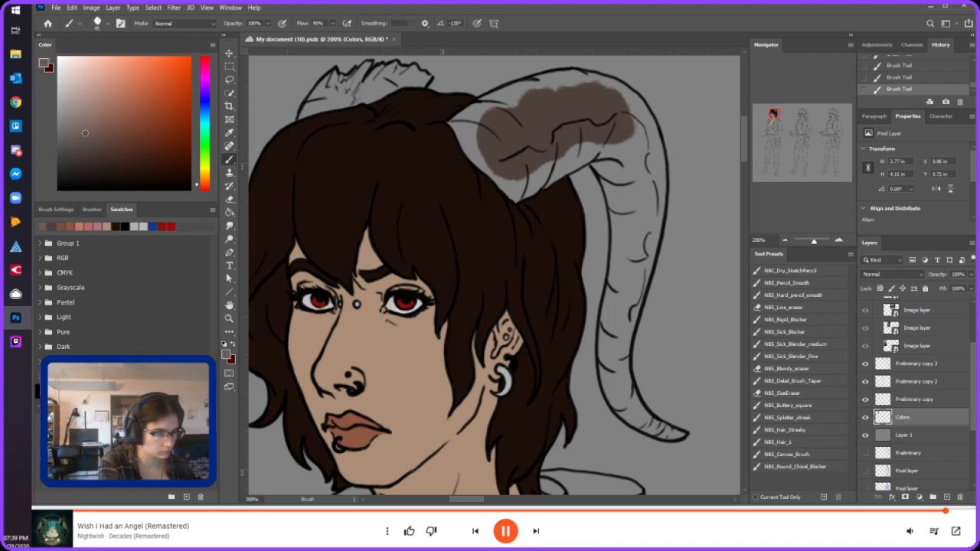
{"action": "mouse_move", "coordinate": [503, 136]}
{"action": "left_mouse_down"}
{"action": "mouse_move", "coordinate": [561, 135]}
{"action": "mouse_move", "coordinate": [585, 100]}
{"action": "mouse_move", "coordinate": [619, 115]}
{"action": "left_mouse_up"}
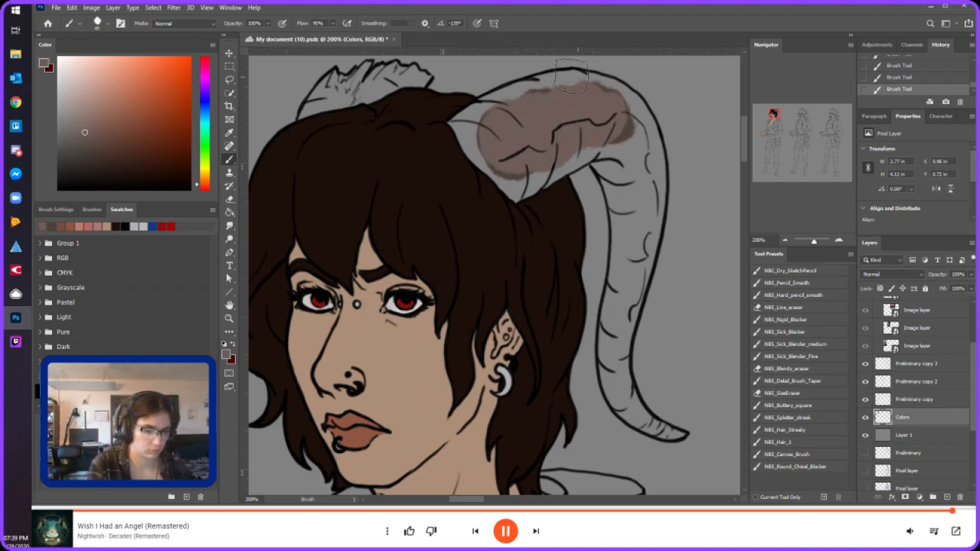
{"action": "left_click", "coordinate": [203, 180]}
{"action": "mouse_move", "coordinate": [509, 132]}
{"action": "left_mouse_down"}
{"action": "mouse_move", "coordinate": [519, 161]}
{"action": "mouse_move", "coordinate": [572, 105]}
{"action": "mouse_move", "coordinate": [601, 113]}
{"action": "left_mouse_up"}
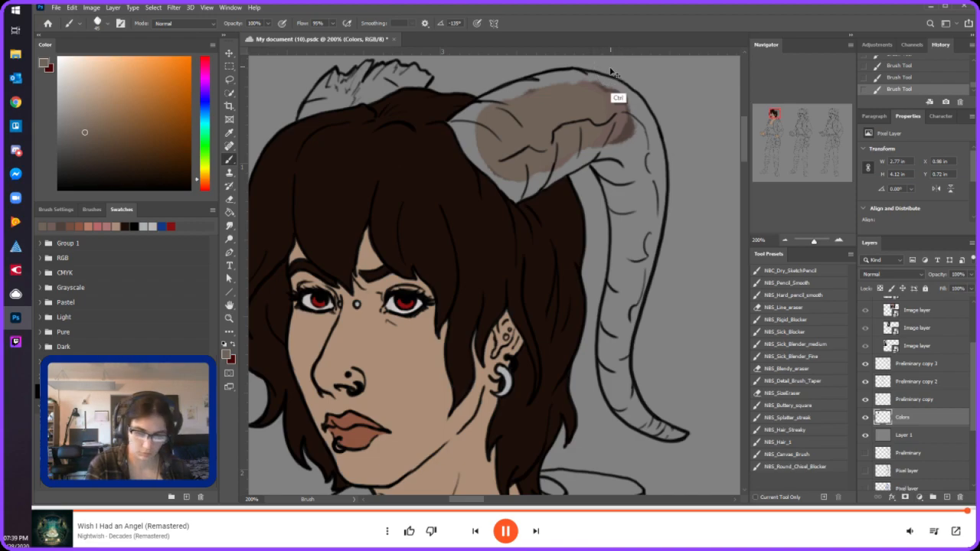
{"action": "key", "text": "ctrl+z"}
{"action": "key", "text": "ctrl+z"}
{"action": "key", "text": "ctrl+z"}
{"action": "key", "text": "ctrl+z"}
{"action": "mouse_move", "coordinate": [490, 149]}
{"action": "left_mouse_down"}
{"action": "mouse_move", "coordinate": [578, 115]}
{"action": "mouse_move", "coordinate": [596, 93]}
{"action": "left_mouse_up"}
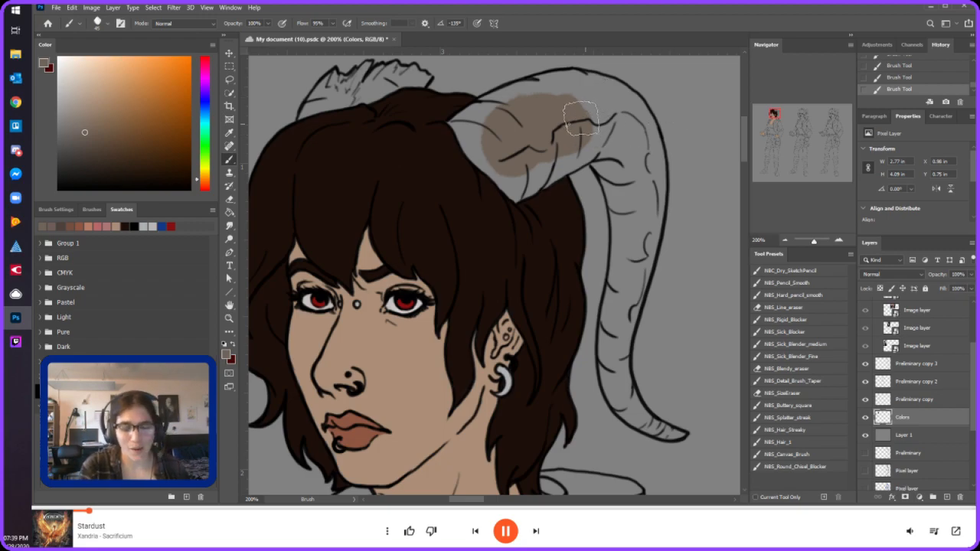
{"action": "key", "text": "ctrl+z"}
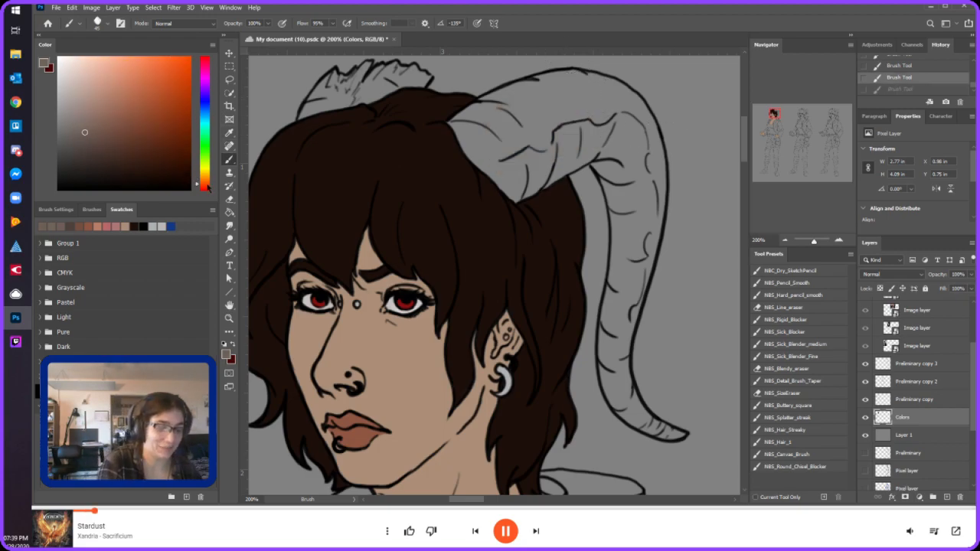
- Choose a dark greyish brown with an orange hue and paint the upper curve of the large horn
{"action": "left_click", "coordinate": [89, 142]}
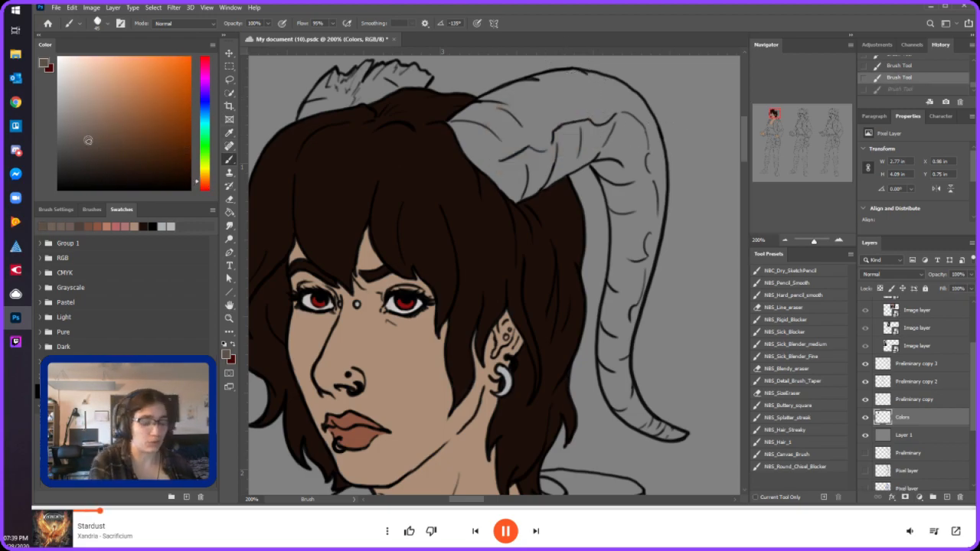
{"action": "mouse_move", "coordinate": [523, 137]}
{"action": "left_mouse_down"}
{"action": "mouse_move", "coordinate": [598, 113]}
{"action": "mouse_move", "coordinate": [529, 141]}
{"action": "mouse_move", "coordinate": [544, 98]}
{"action": "left_mouse_up"}
{"action": "mouse_move", "coordinate": [598, 151]}
{"action": "left_mouse_down"}
{"action": "mouse_move", "coordinate": [612, 184]}
{"action": "mouse_move", "coordinate": [594, 165]}
{"action": "mouse_move", "coordinate": [616, 157]}
{"action": "mouse_move", "coordinate": [632, 119]}
{"action": "mouse_move", "coordinate": [642, 184]}
{"action": "mouse_move", "coordinate": [648, 137]}
{"action": "mouse_move", "coordinate": [658, 180]}
{"action": "mouse_move", "coordinate": [660, 165]}
{"action": "mouse_move", "coordinate": [659, 201]}
{"action": "mouse_move", "coordinate": [638, 135]}
{"action": "left_mouse_up"}
{"action": "mouse_move", "coordinate": [483, 102]}
{"action": "left_mouse_down"}
{"action": "mouse_move", "coordinate": [473, 123]}
{"action": "mouse_move", "coordinate": [485, 106]}
{"action": "mouse_move", "coordinate": [527, 87]}
{"action": "mouse_move", "coordinate": [492, 104]}
{"action": "mouse_move", "coordinate": [482, 124]}
{"action": "mouse_move", "coordinate": [586, 57]}
{"action": "mouse_move", "coordinate": [598, 96]}
{"action": "mouse_move", "coordinate": [531, 68]}
{"action": "mouse_move", "coordinate": [625, 108]}
{"action": "mouse_move", "coordinate": [566, 81]}
{"action": "mouse_move", "coordinate": [624, 95]}
{"action": "mouse_move", "coordinate": [603, 81]}
{"action": "mouse_move", "coordinate": [645, 121]}
{"action": "left_mouse_up"}
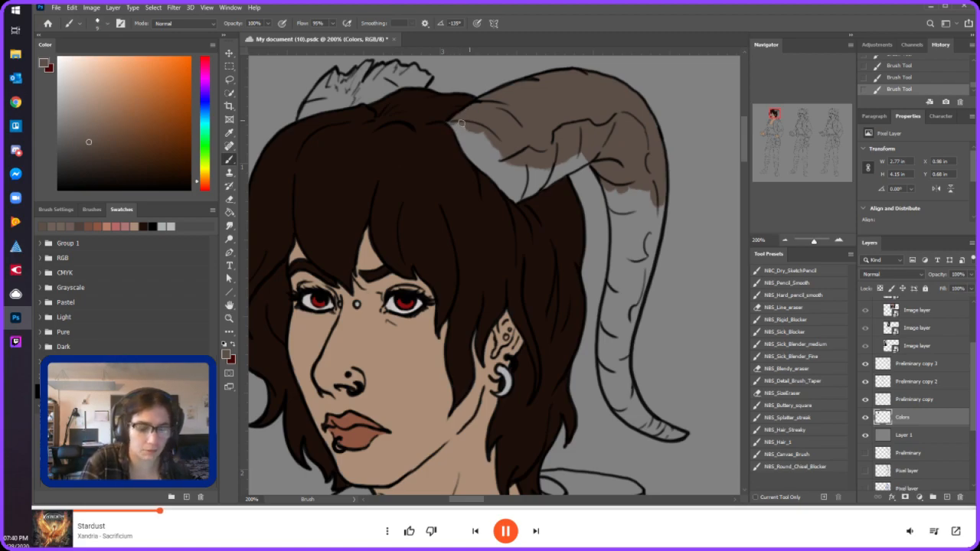
- Fill the base of the large horn along the hairline with the same greyish brown, adjusting the brush size to fit
{"action": "key", "text": "]"}
{"action": "key", "text": "]"}
{"action": "mouse_move", "coordinate": [458, 125]}
{"action": "left_mouse_down"}
{"action": "mouse_move", "coordinate": [474, 144]}
{"action": "mouse_move", "coordinate": [463, 131]}
{"action": "left_mouse_up"}
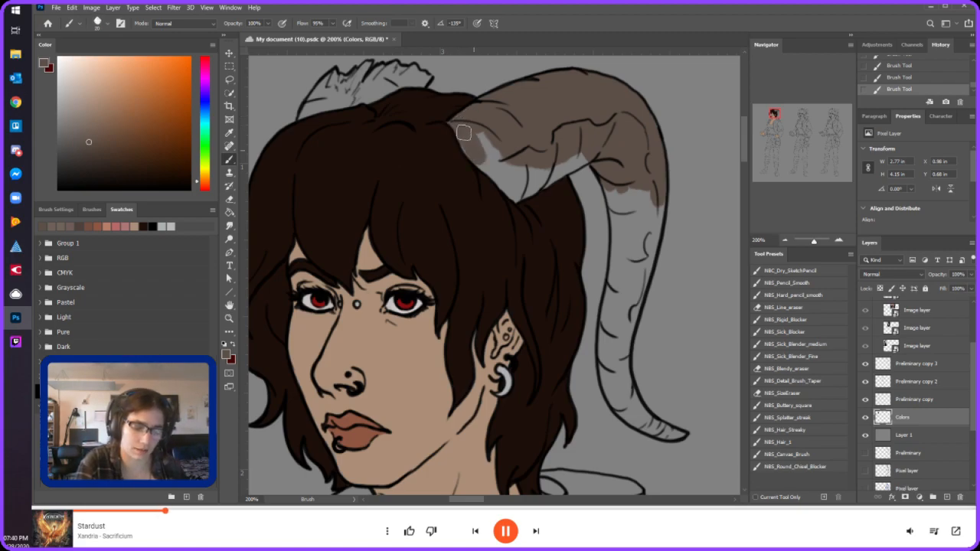
{"action": "key", "text": "bracketleft"}
{"action": "key", "text": "bracketleft"}
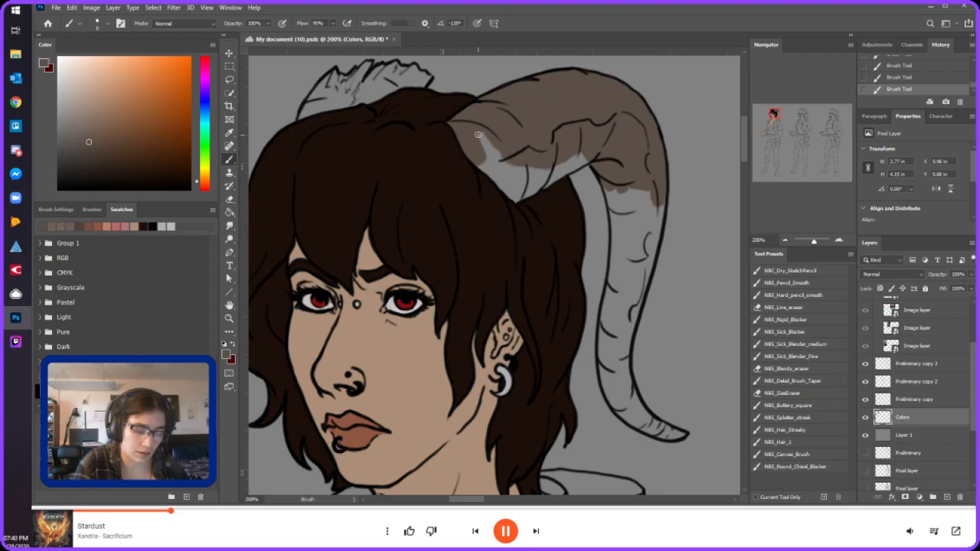
{"action": "key", "text": "bracketright"}
{"action": "mouse_move", "coordinate": [483, 129]}
{"action": "left_mouse_down"}
{"action": "mouse_move", "coordinate": [492, 154]}
{"action": "mouse_move", "coordinate": [487, 139]}
{"action": "mouse_move", "coordinate": [475, 152]}
{"action": "mouse_move", "coordinate": [503, 176]}
{"action": "left_mouse_up"}
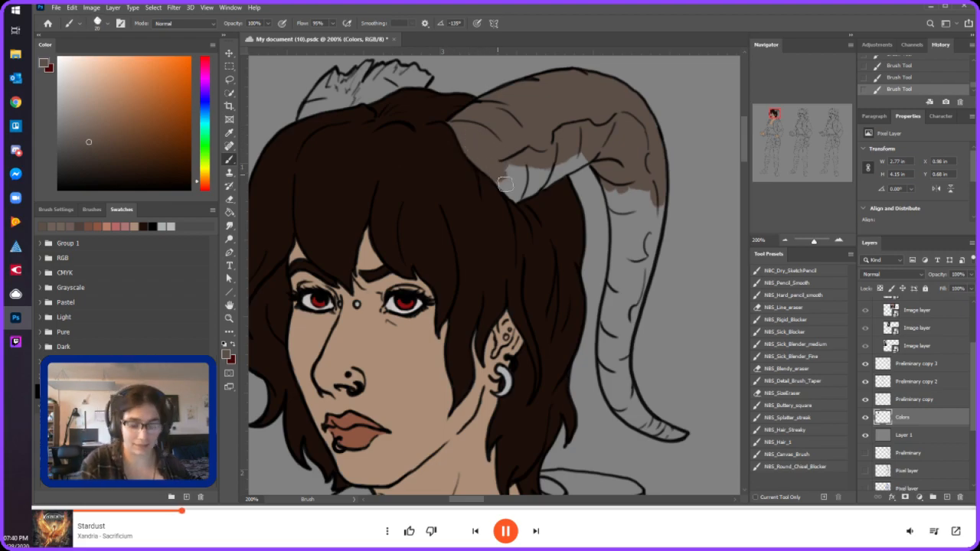
{"action": "key", "text": "bracketright"}
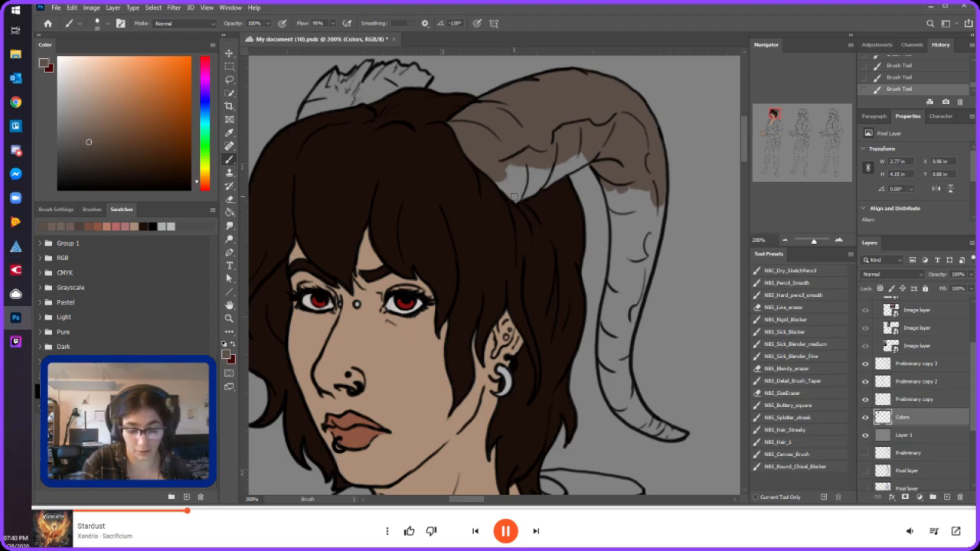
{"action": "mouse_move", "coordinate": [515, 200]}
{"action": "left_mouse_down"}
{"action": "mouse_move", "coordinate": [496, 177]}
{"action": "mouse_move", "coordinate": [492, 144]}
{"action": "mouse_move", "coordinate": [525, 118]}
{"action": "mouse_move", "coordinate": [517, 195]}
{"action": "mouse_move", "coordinate": [551, 175]}
{"action": "mouse_move", "coordinate": [516, 196]}
{"action": "mouse_move", "coordinate": [583, 158]}
{"action": "mouse_move", "coordinate": [519, 183]}
{"action": "mouse_move", "coordinate": [536, 166]}
{"action": "mouse_move", "coordinate": [524, 164]}
{"action": "mouse_move", "coordinate": [507, 180]}
{"action": "left_mouse_up"}
- Paint the large horn's descending part down to its tip and fill the small horn on the head's far side in greyish brown
{"action": "mouse_move", "coordinate": [615, 372]}
{"action": "left_mouse_down"}
{"action": "mouse_move", "coordinate": [626, 238]}
{"action": "mouse_move", "coordinate": [620, 381]}
{"action": "mouse_move", "coordinate": [638, 247]}
{"action": "mouse_move", "coordinate": [625, 177]}
{"action": "mouse_move", "coordinate": [629, 243]}
{"action": "mouse_move", "coordinate": [617, 184]}
{"action": "mouse_move", "coordinate": [623, 264]}
{"action": "mouse_move", "coordinate": [626, 240]}
{"action": "mouse_move", "coordinate": [610, 335]}
{"action": "mouse_move", "coordinate": [621, 398]}
{"action": "mouse_move", "coordinate": [614, 387]}
{"action": "mouse_move", "coordinate": [642, 422]}
{"action": "mouse_move", "coordinate": [680, 434]}
{"action": "mouse_move", "coordinate": [638, 409]}
{"action": "left_mouse_up"}
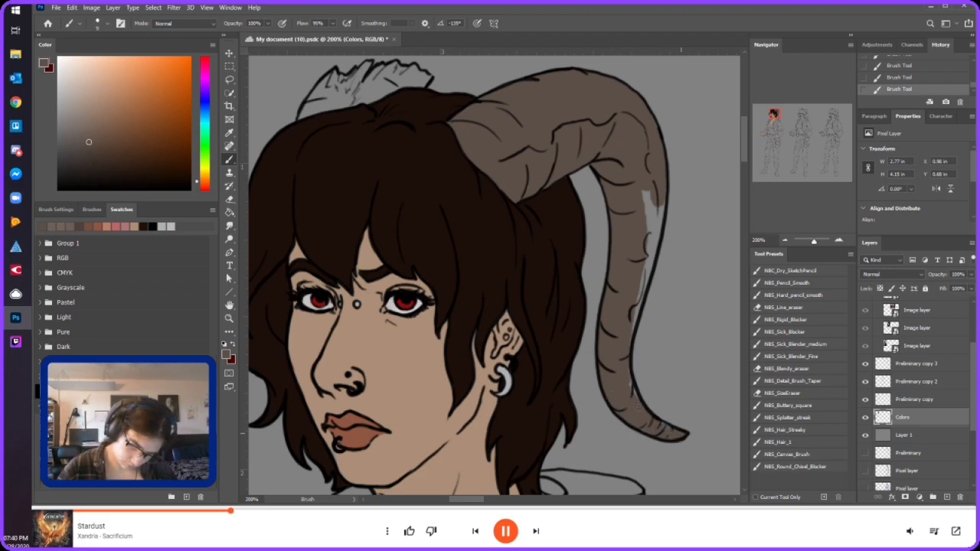
{"action": "mouse_move", "coordinate": [623, 358]}
{"action": "left_mouse_down"}
{"action": "mouse_move", "coordinate": [657, 233]}
{"action": "mouse_move", "coordinate": [663, 200]}
{"action": "mouse_move", "coordinate": [652, 251]}
{"action": "mouse_move", "coordinate": [652, 180]}
{"action": "mouse_move", "coordinate": [644, 182]}
{"action": "mouse_move", "coordinate": [658, 215]}
{"action": "left_mouse_up"}
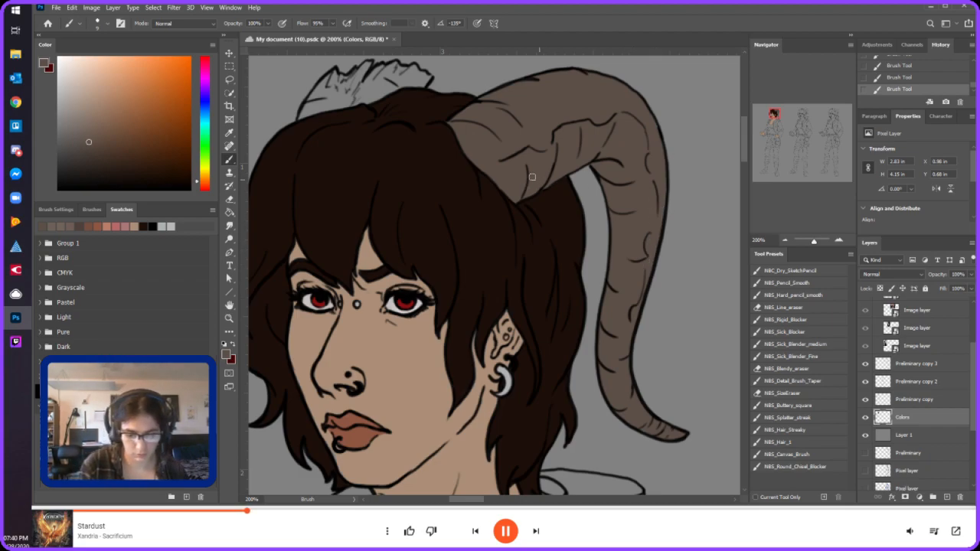
{"action": "left_click_drag", "start_coordinate": [776, 114], "coordinate": [775, 112]}
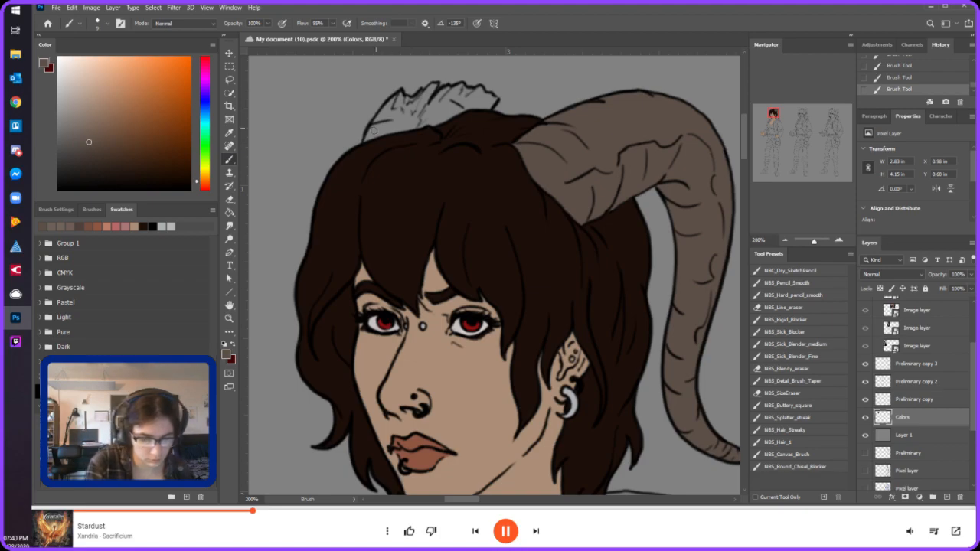
{"action": "mouse_move", "coordinate": [366, 135]}
{"action": "left_mouse_down"}
{"action": "mouse_move", "coordinate": [400, 95]}
{"action": "mouse_move", "coordinate": [405, 104]}
{"action": "mouse_move", "coordinate": [432, 88]}
{"action": "mouse_move", "coordinate": [367, 139]}
{"action": "mouse_move", "coordinate": [428, 121]}
{"action": "mouse_move", "coordinate": [392, 117]}
{"action": "mouse_move", "coordinate": [404, 101]}
{"action": "mouse_move", "coordinate": [369, 136]}
{"action": "mouse_move", "coordinate": [464, 103]}
{"action": "mouse_move", "coordinate": [427, 110]}
{"action": "mouse_move", "coordinate": [444, 93]}
{"action": "mouse_move", "coordinate": [495, 100]}
{"action": "mouse_move", "coordinate": [430, 105]}
{"action": "left_mouse_up"}
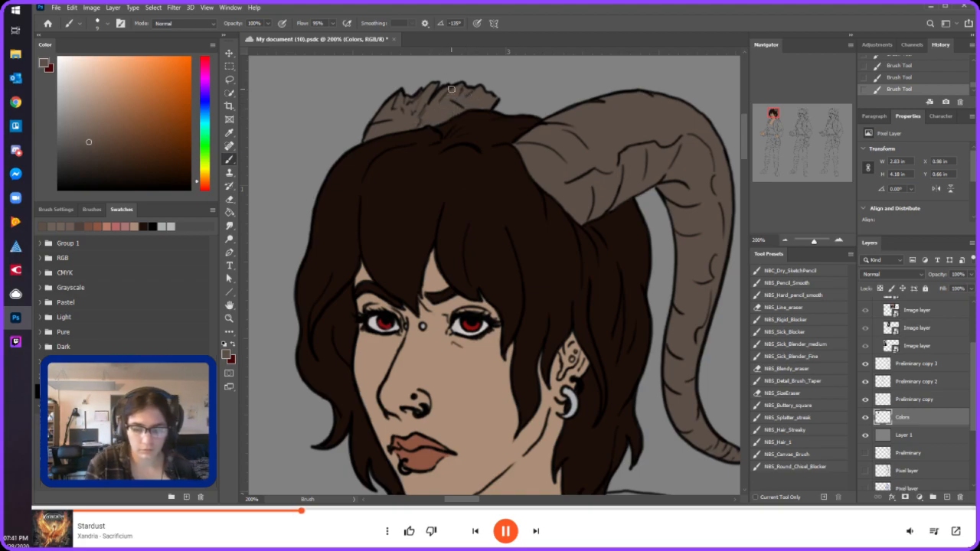
- Try a pink from the recent colours on the inner eye corners and undo the strokes
{"action": "left_click_drag", "start_coordinate": [774, 112], "coordinate": [774, 116]}
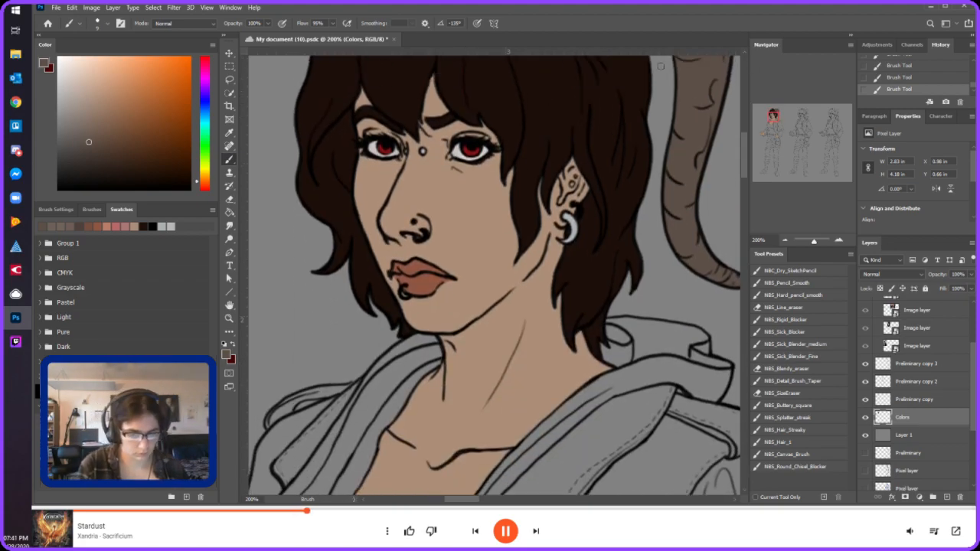
{"action": "left_click", "coordinate": [123, 227]}
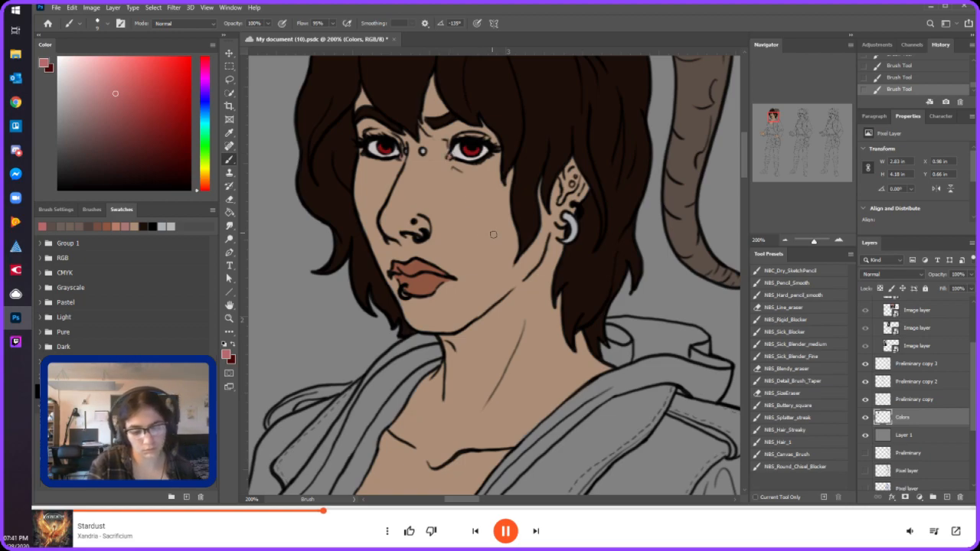
{"action": "key", "text": "ctrl+z"}
{"action": "key", "text": "ctrl+z"}
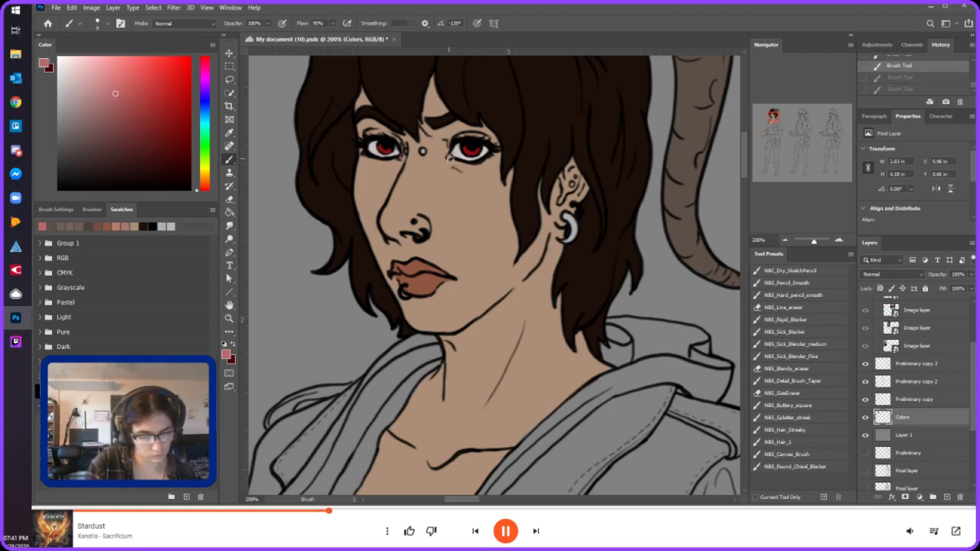
{"action": "left_click", "coordinate": [450, 157]}
{"action": "key", "text": "ctrl+z"}
{"action": "key", "text": "ctrl+z"}
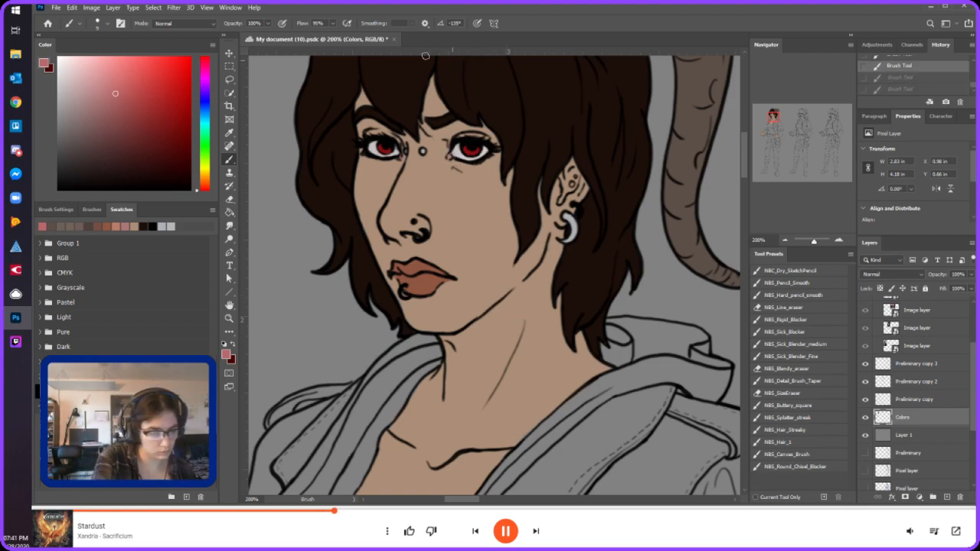
- Choose a lighter pink, paint the inner eye corners and sample the skin tone beside the eye
{"action": "left_click", "coordinate": [104, 84]}
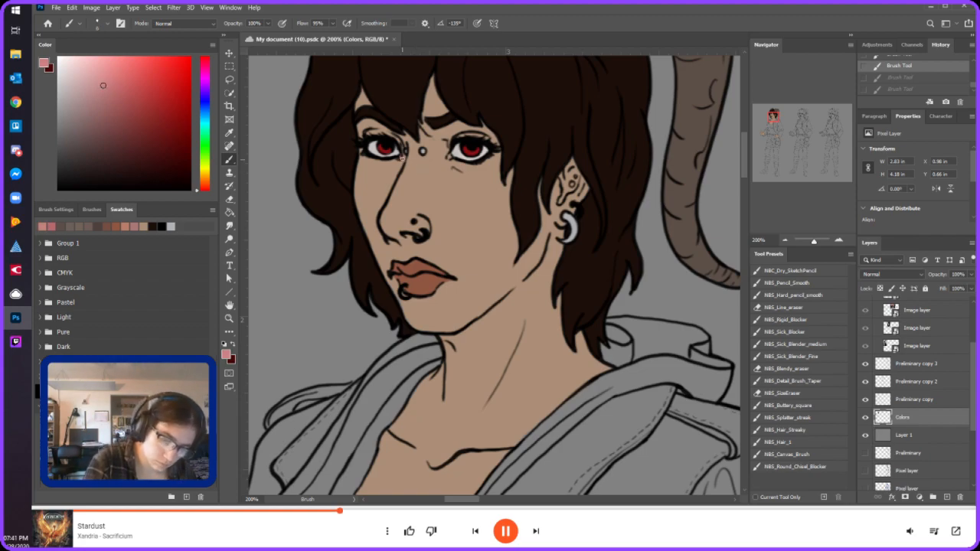
{"action": "left_click", "coordinate": [450, 157]}
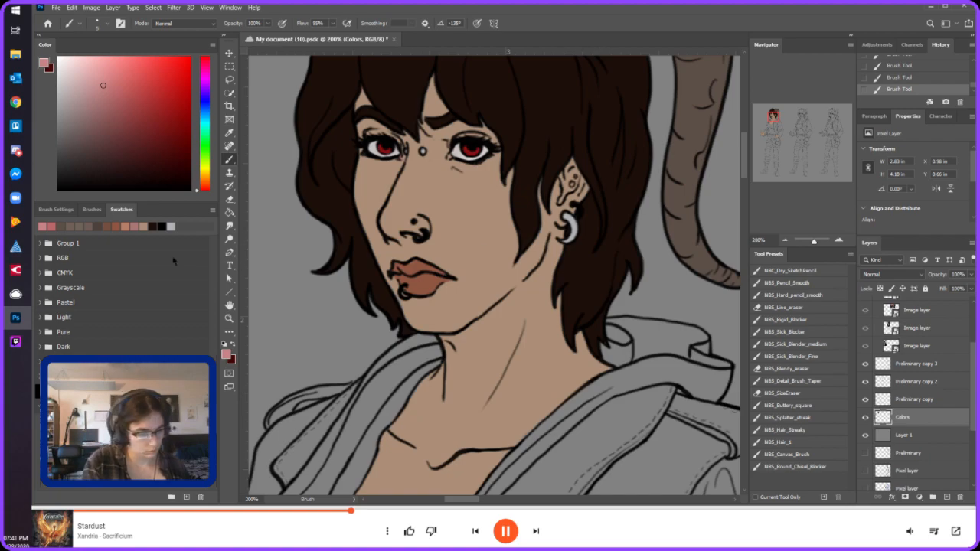
{"action": "left_click", "coordinate": [451, 159], "text": "alt"}
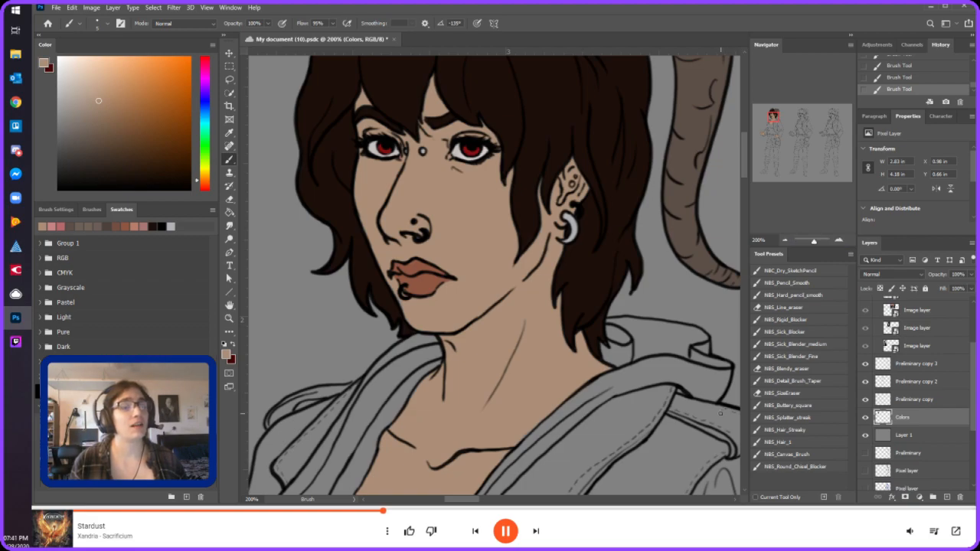
- Choose a near-black with a red hue for the first figure's jacket
{"action": "left_click_drag", "start_coordinate": [774, 118], "coordinate": [774, 114]}
{"action": "left_click_drag", "start_coordinate": [771, 121], "coordinate": [774, 120]}
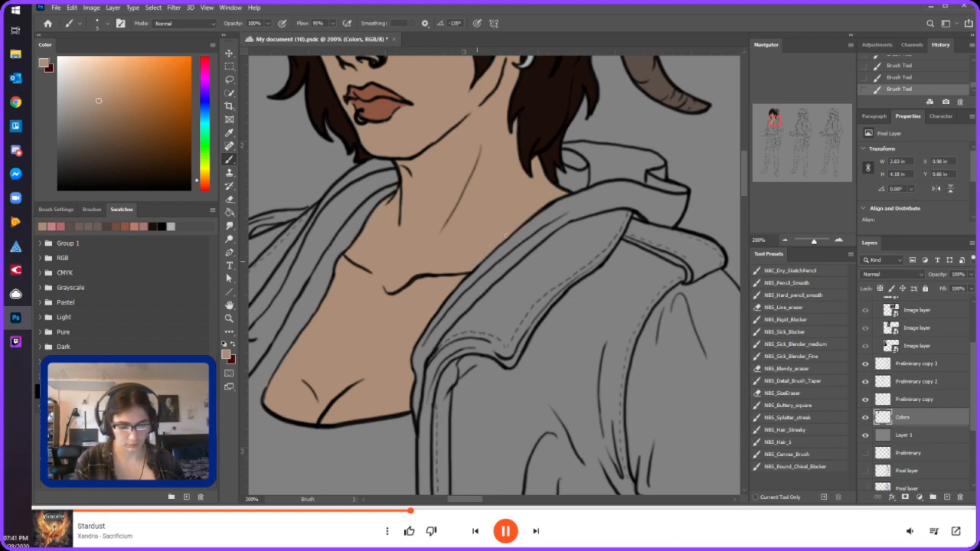
{"action": "left_click_drag", "start_coordinate": [778, 121], "coordinate": [778, 130]}
{"action": "left_click", "coordinate": [783, 241]}
{"action": "left_click", "coordinate": [782, 241]}
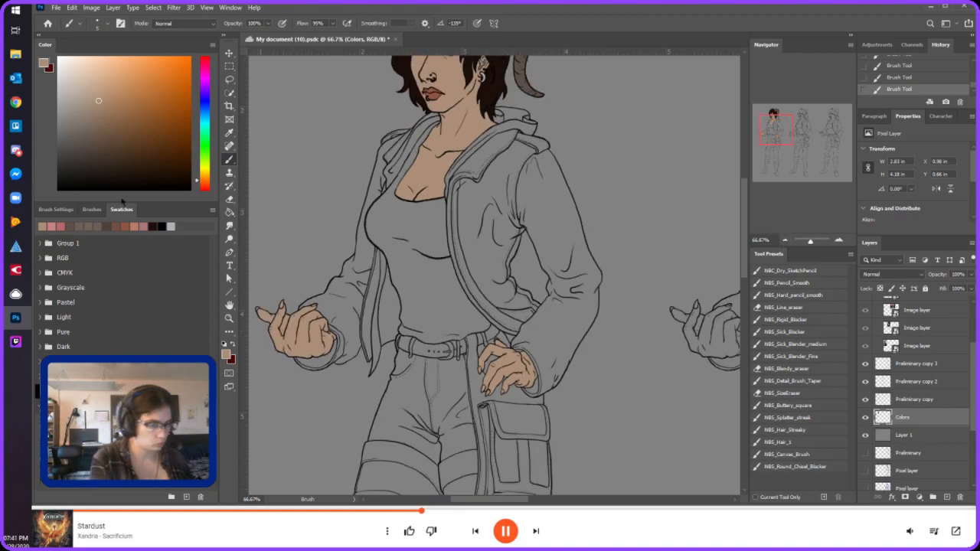
{"action": "left_click", "coordinate": [72, 172]}
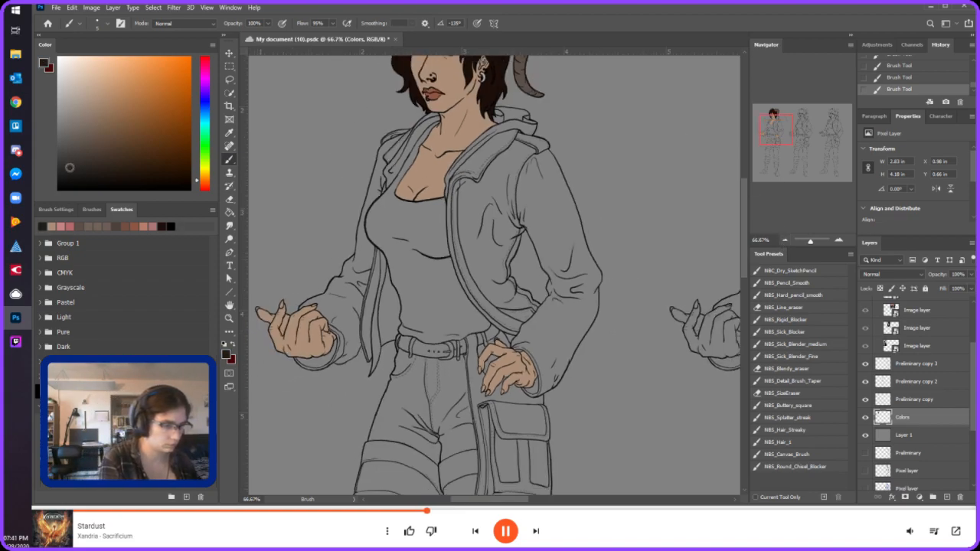
{"action": "left_click_drag", "start_coordinate": [203, 184], "coordinate": [204, 189]}
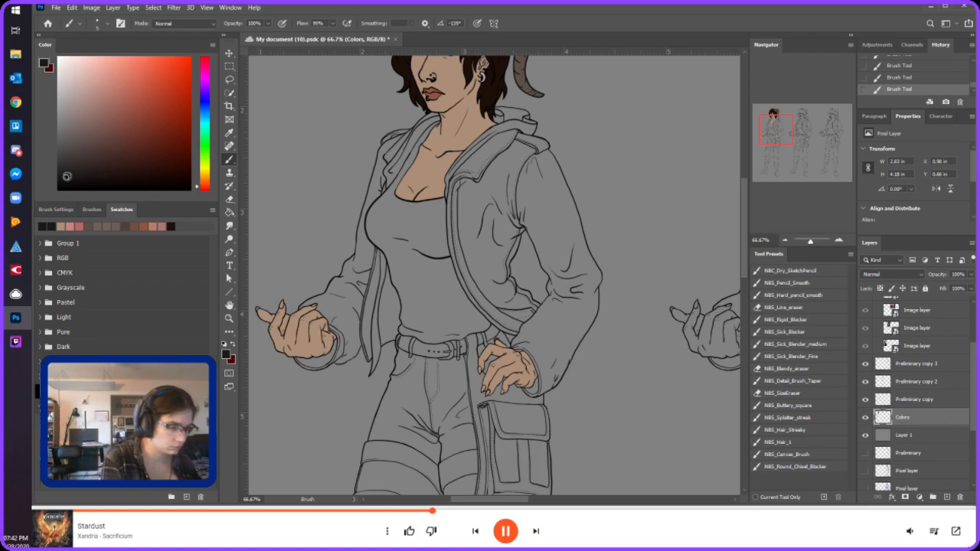
{"action": "left_click", "coordinate": [67, 176]}
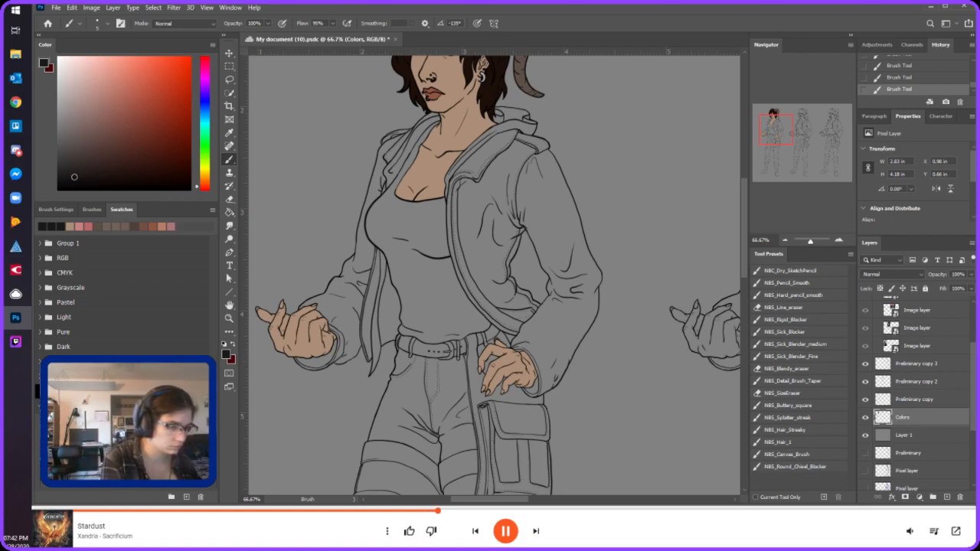
- Enlarge the brush to 200, test the near-black on the jacket's chest, undo it and choose a slightly lighter shade
{"action": "key", "text": "bracketright"}
{"action": "key", "text": "bracketright"}
{"action": "key", "text": "bracketright"}
{"action": "key", "text": "bracketright"}
{"action": "key", "text": "bracketright"}
{"action": "key", "text": "bracketright"}
{"action": "key", "text": "bracketright"}
{"action": "key", "text": "bracketright"}
{"action": "key", "text": "bracketright"}
{"action": "key", "text": "bracketright"}
{"action": "key", "text": "bracketright"}
{"action": "key", "text": "bracketright"}
{"action": "key", "text": "bracketright"}
{"action": "left_click_drag", "start_coordinate": [490, 242], "coordinate": [518, 172]}
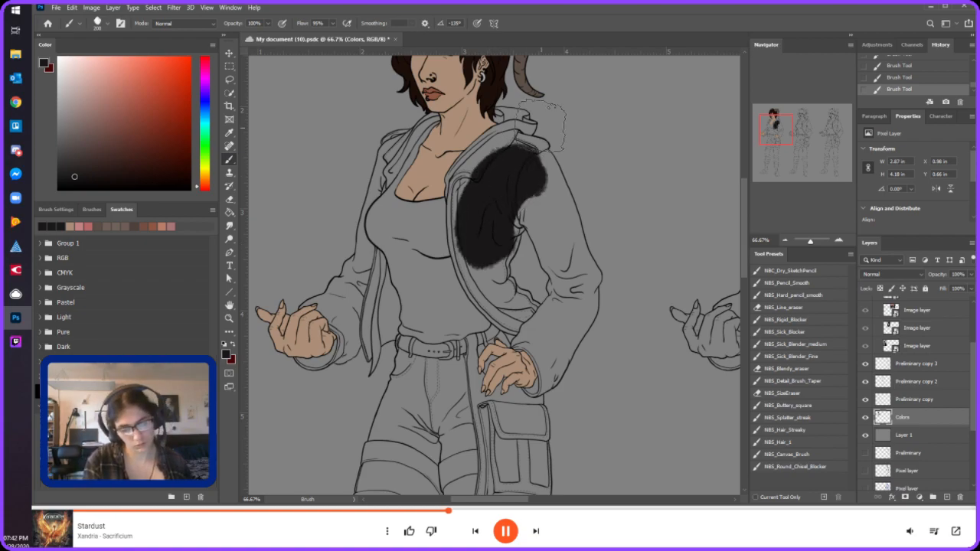
{"action": "key", "text": "ctrl+z"}
{"action": "left_click", "coordinate": [78, 173]}
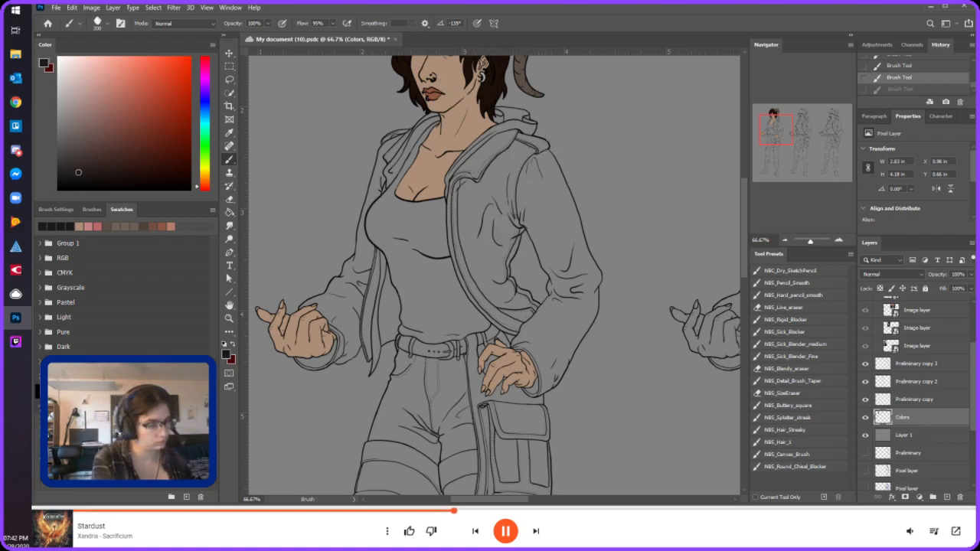
- Try yellow-green and red-orange tints of the near-black on the jacket's chest, undoing each stroke
{"action": "left_click_drag", "start_coordinate": [211, 186], "coordinate": [207, 166]}
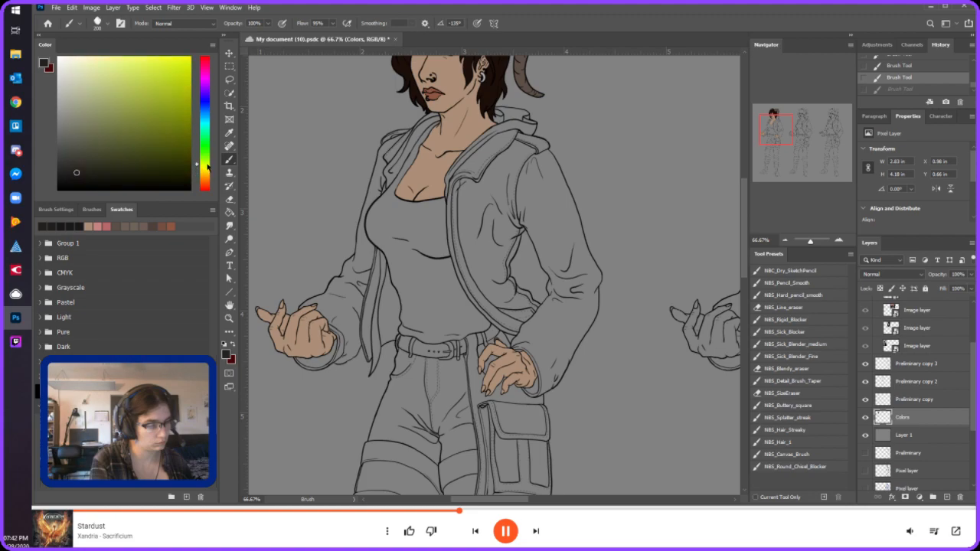
{"action": "left_click_drag", "start_coordinate": [484, 264], "coordinate": [511, 178]}
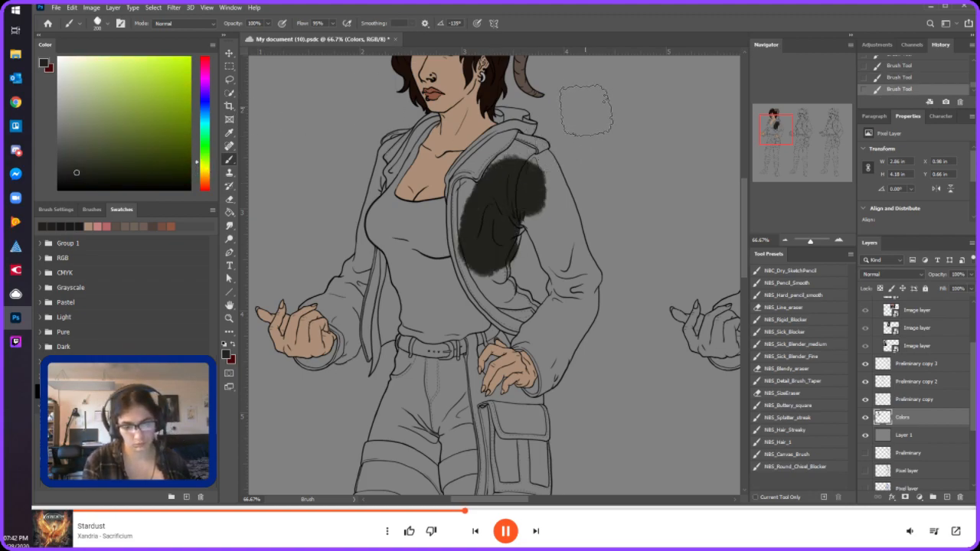
{"action": "key", "text": "ctrl+z"}
{"action": "left_click_drag", "start_coordinate": [208, 180], "coordinate": [208, 185]}
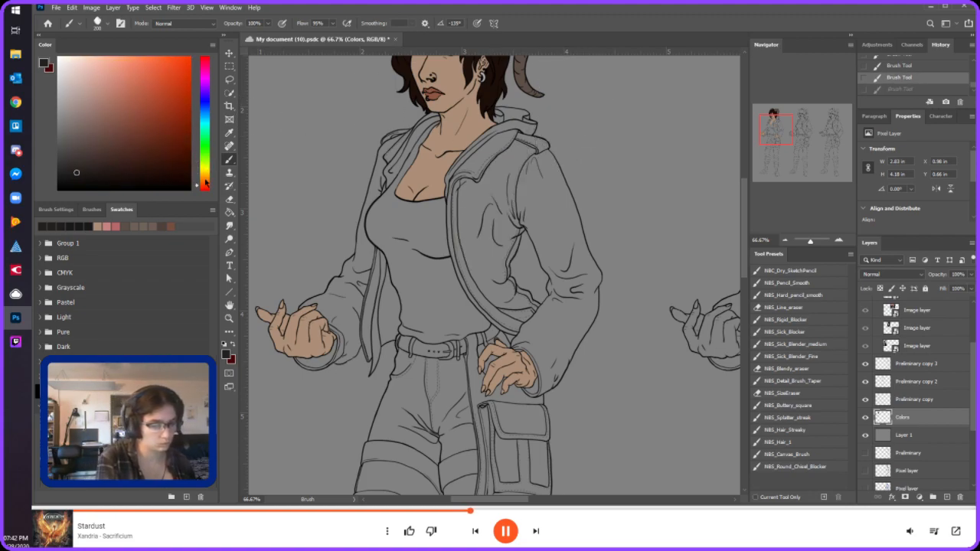
{"action": "left_click_drag", "start_coordinate": [479, 222], "coordinate": [548, 162]}
{"action": "key", "text": "ctrl+z"}
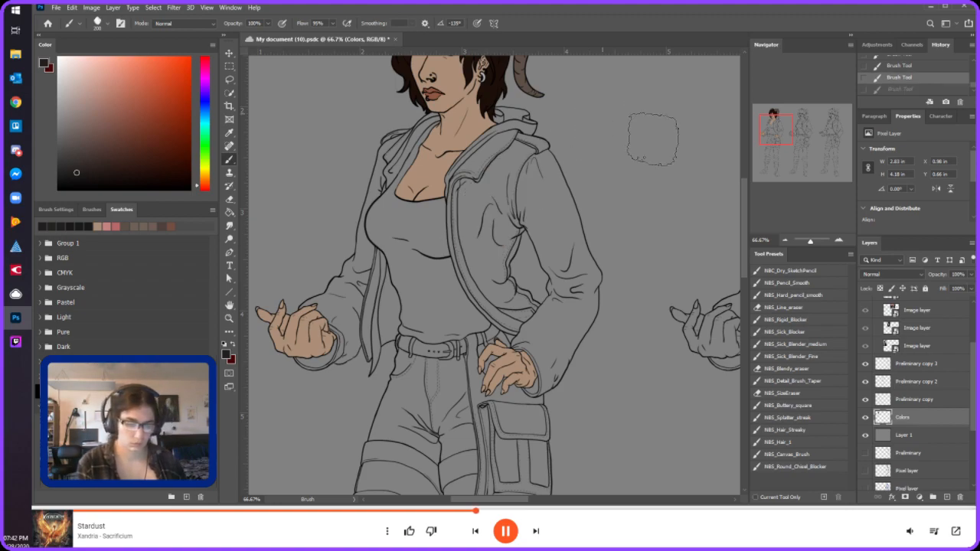
- Test violet and magenta tints of the near-black on the jacket's chest, undoing the violet stroke and shrinking the brush
{"action": "left_click_drag", "start_coordinate": [210, 117], "coordinate": [211, 89]}
{"action": "left_click_drag", "start_coordinate": [492, 258], "coordinate": [544, 169]}
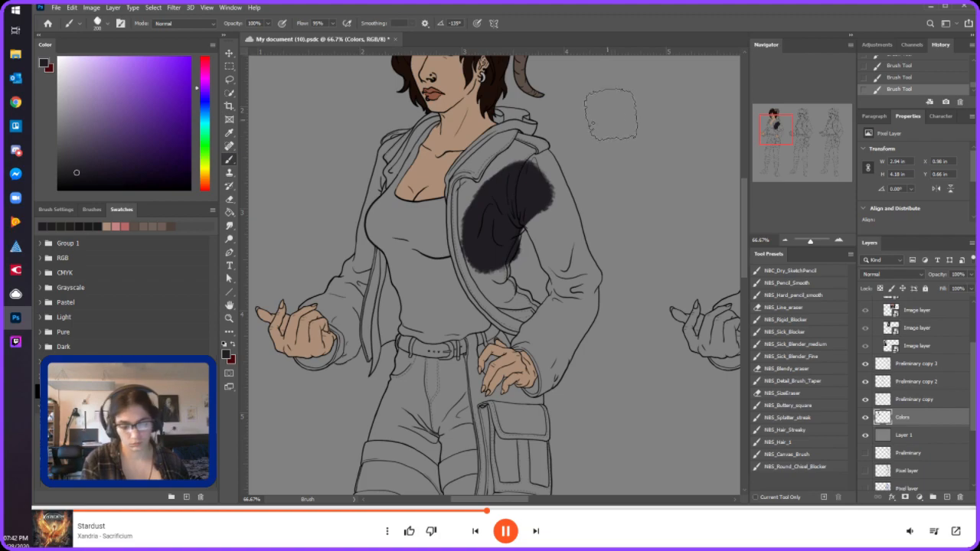
{"action": "key", "text": "ctrl+z"}
{"action": "left_click", "coordinate": [206, 87]}
{"action": "left_click_drag", "start_coordinate": [478, 225], "coordinate": [528, 173]}
{"action": "key", "text": "bracketleft"}
{"action": "key", "text": "bracketleft"}
{"action": "key", "text": "bracketleft"}
{"action": "key", "text": "bracketleft"}
{"action": "key", "text": "bracketleft"}
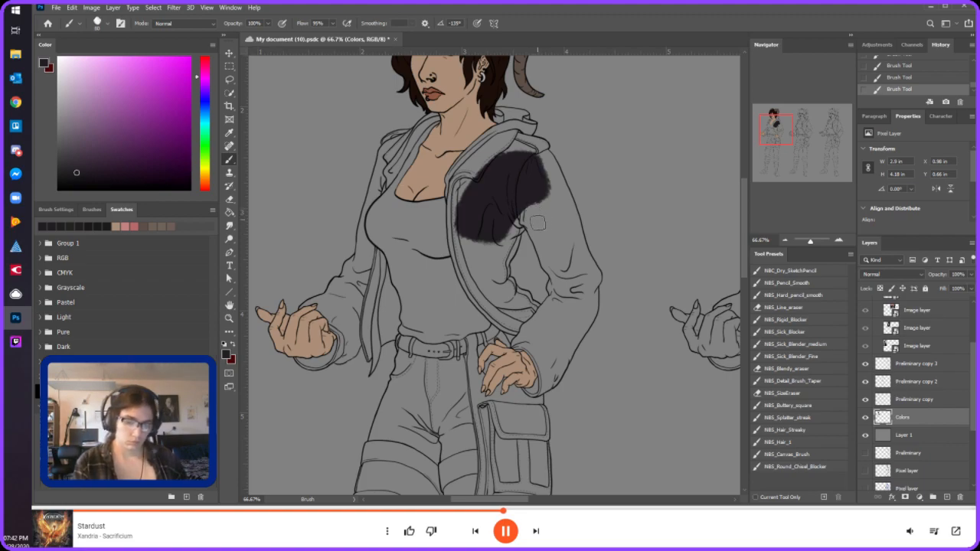
- Undo the magenta-tinted patch, try a pink-tinted near-black on the jacket's chest with a small brush and undo those strokes
{"action": "left_click", "coordinate": [206, 67]}
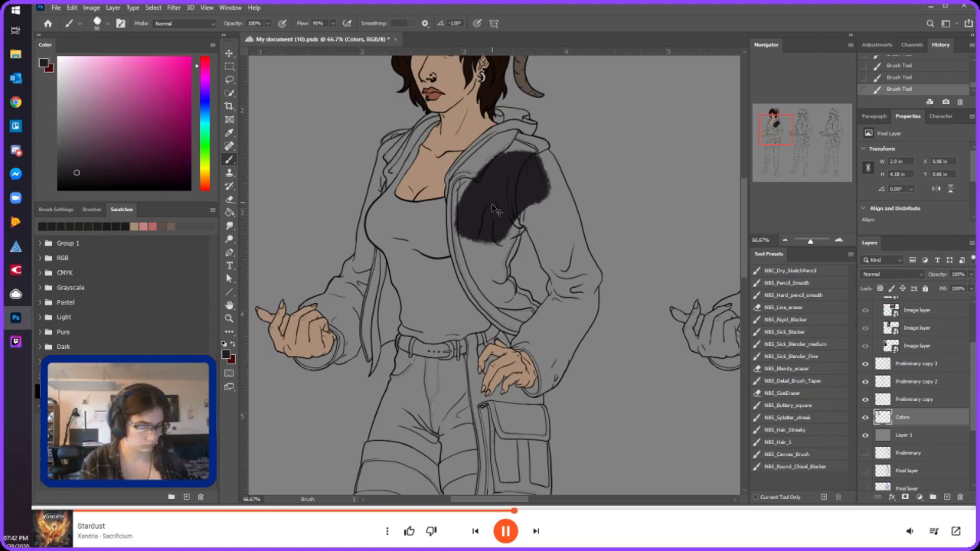
{"action": "key", "text": "ctrl+z"}
{"action": "left_click_drag", "start_coordinate": [490, 215], "coordinate": [528, 167]}
{"action": "key", "text": "bracketright"}
{"action": "mouse_move", "coordinate": [497, 234]}
{"action": "left_mouse_down"}
{"action": "mouse_move", "coordinate": [516, 213]}
{"action": "mouse_move", "coordinate": [523, 169]}
{"action": "left_mouse_up"}
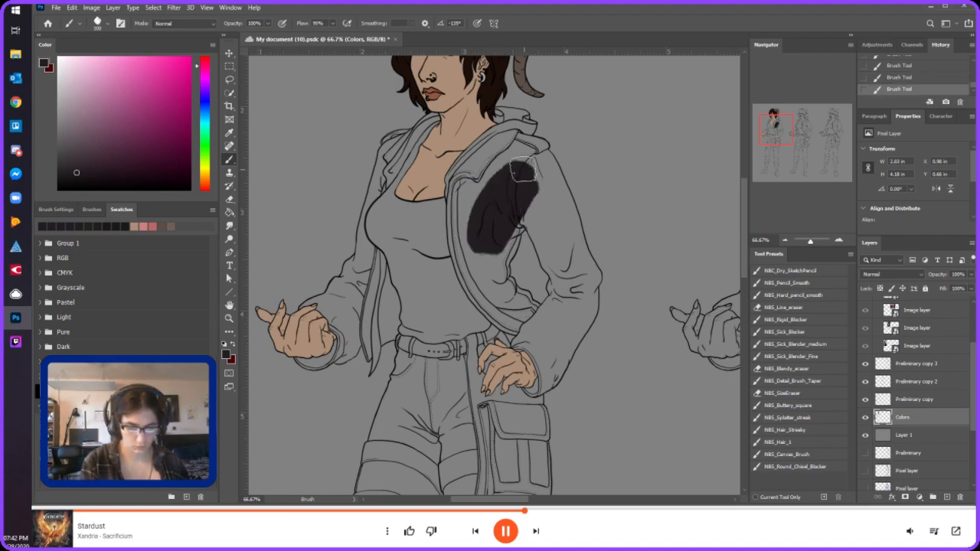
{"action": "key", "text": "ctrl+z"}
{"action": "key", "text": "ctrl+z"}
- Shift the pink-tinted near-black slightly towards red, enlarge the brush to 250 and paint the jacket's chest and shoulder
{"action": "left_click", "coordinate": [203, 63]}
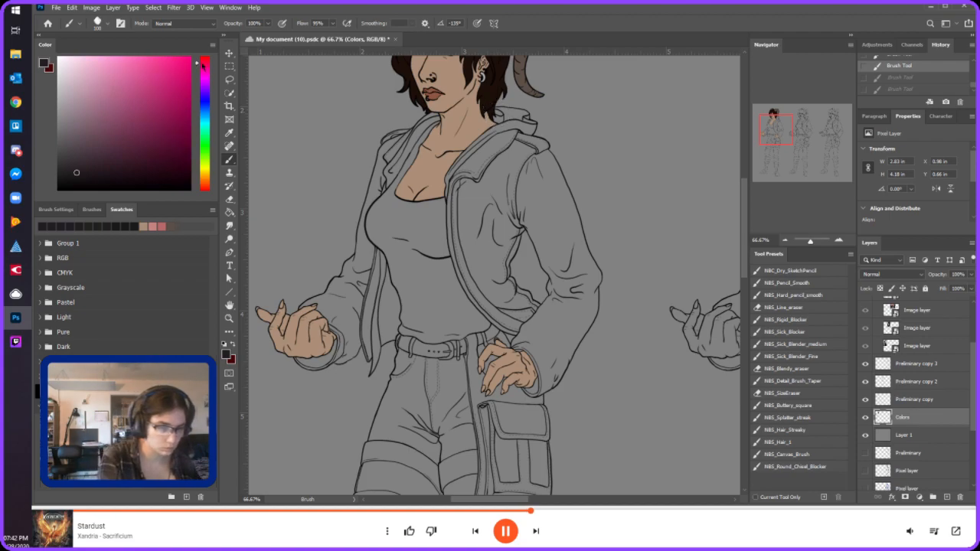
{"action": "key", "text": "bracketright"}
{"action": "key", "text": "bracketright"}
{"action": "key", "text": "bracketright"}
{"action": "key", "text": "bracketright"}
{"action": "key", "text": "bracketright"}
{"action": "left_click_drag", "start_coordinate": [475, 230], "coordinate": [514, 165]}
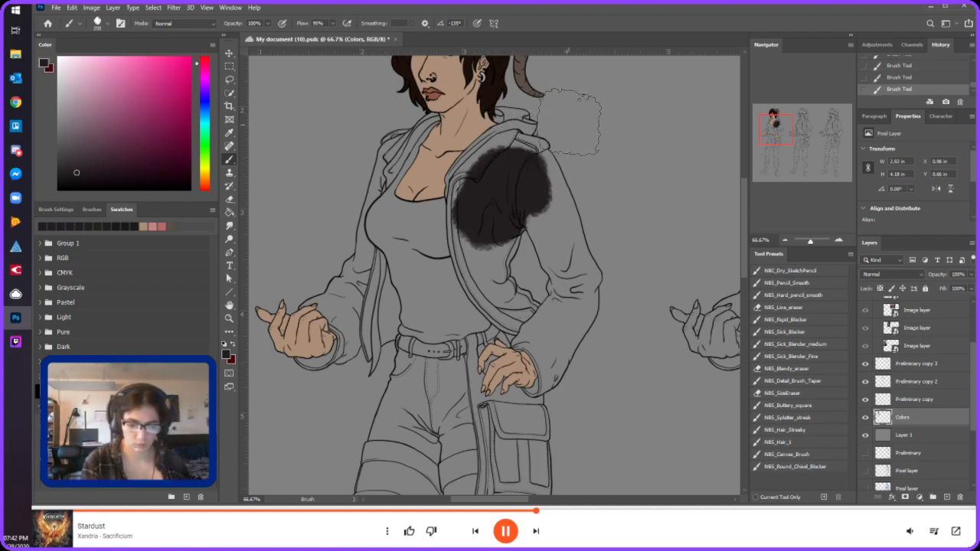
- Undo the last oversized stroke and block in near-black on the jacket's chest panel beside the hand-on-hip arm using a smaller brush
{"action": "key", "text": "ctrl+z"}
{"action": "key", "text": "bracketleft"}
{"action": "key", "text": "bracketleft"}
{"action": "key", "text": "bracketleft"}
{"action": "mouse_move", "coordinate": [478, 230]}
{"action": "left_mouse_down"}
{"action": "mouse_move", "coordinate": [495, 176]}
{"action": "mouse_move", "coordinate": [512, 167]}
{"action": "mouse_move", "coordinate": [544, 214]}
{"action": "left_mouse_up"}
{"action": "key", "text": "ctrl+z"}
{"action": "left_click_drag", "start_coordinate": [476, 243], "coordinate": [511, 190]}
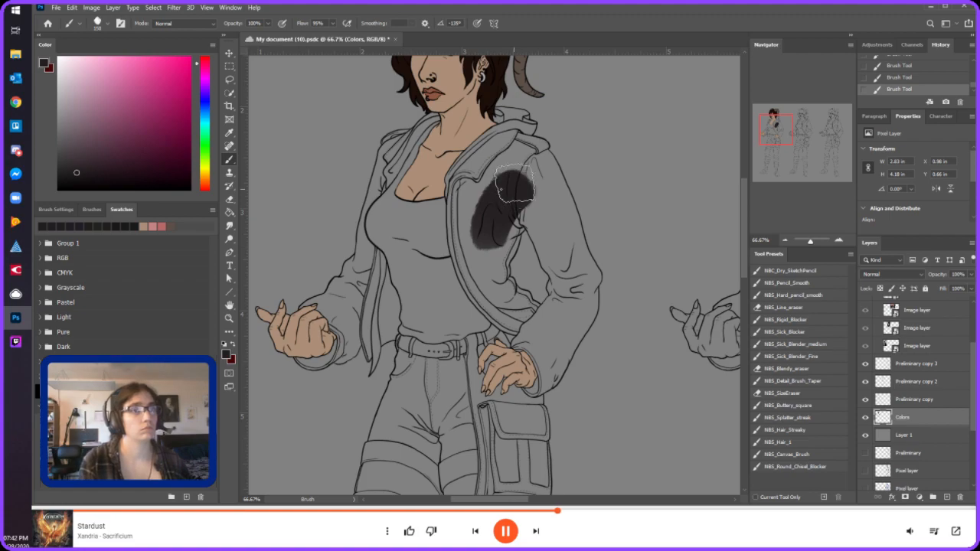
- Reduce the brush size further and extend the near-black fill across the jacket's chest panel towards its inner seam
{"action": "key", "text": "bracketleft"}
{"action": "key", "text": "bracketleft"}
{"action": "key", "text": "bracketleft"}
{"action": "key", "text": "bracketleft"}
{"action": "key", "text": "bracketleft"}
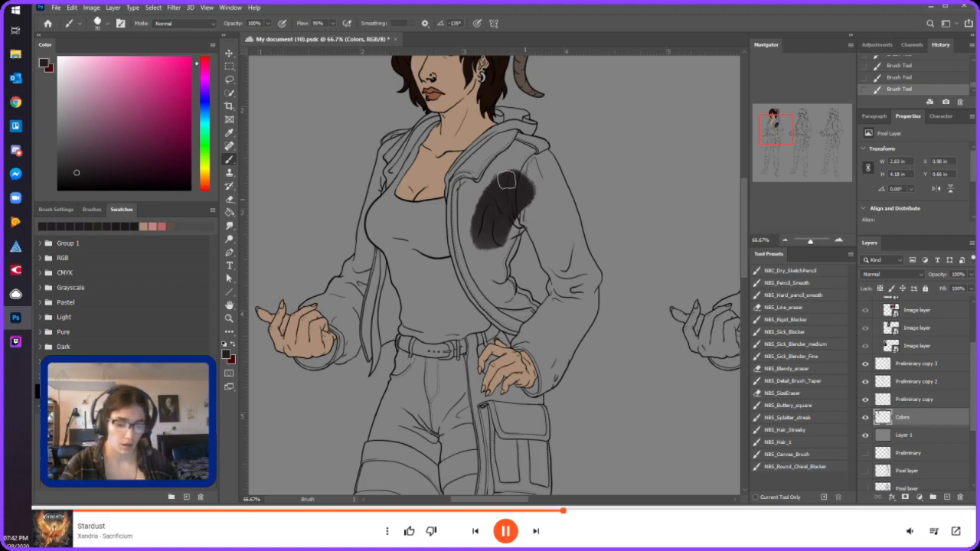
{"action": "mouse_move", "coordinate": [499, 249]}
{"action": "left_mouse_down"}
{"action": "mouse_move", "coordinate": [525, 201]}
{"action": "mouse_move", "coordinate": [508, 210]}
{"action": "left_mouse_up"}
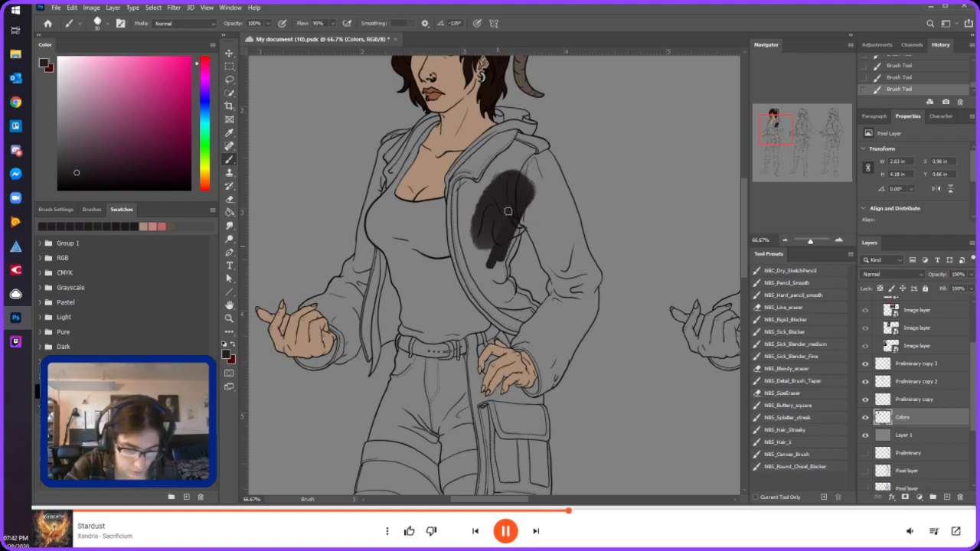
{"action": "mouse_move", "coordinate": [482, 255]}
{"action": "left_mouse_down"}
{"action": "mouse_move", "coordinate": [470, 203]}
{"action": "mouse_move", "coordinate": [464, 260]}
{"action": "mouse_move", "coordinate": [477, 165]}
{"action": "left_mouse_up"}
- Fill the lower part of the same jacket front panel with near-black down to the hem and side folds
{"action": "left_click", "coordinate": [839, 240]}
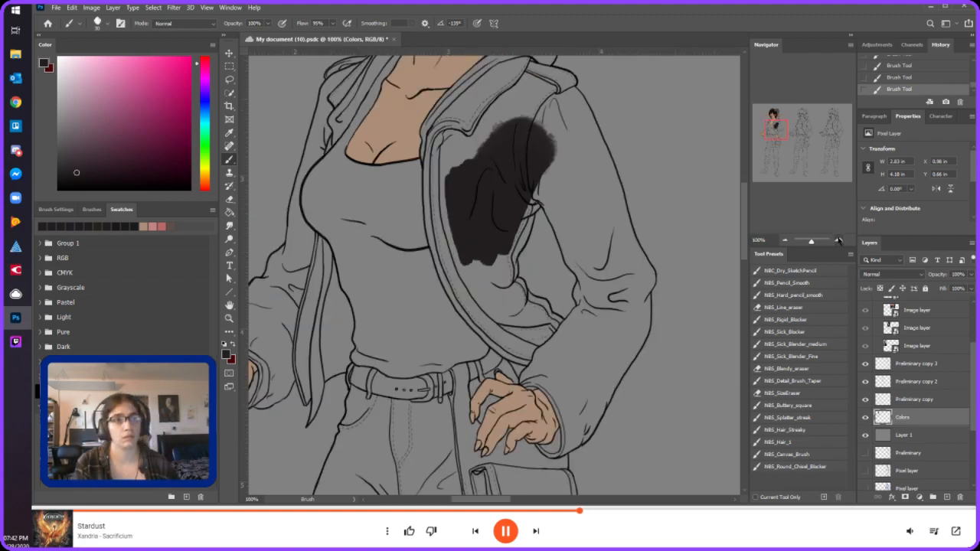
{"action": "left_click", "coordinate": [838, 240]}
{"action": "mouse_move", "coordinate": [550, 264]}
{"action": "left_mouse_down"}
{"action": "mouse_move", "coordinate": [530, 244]}
{"action": "mouse_move", "coordinate": [530, 217]}
{"action": "mouse_move", "coordinate": [551, 184]}
{"action": "mouse_move", "coordinate": [550, 200]}
{"action": "mouse_move", "coordinate": [569, 134]}
{"action": "mouse_move", "coordinate": [589, 121]}
{"action": "mouse_move", "coordinate": [563, 142]}
{"action": "mouse_move", "coordinate": [500, 318]}
{"action": "mouse_move", "coordinate": [440, 237]}
{"action": "mouse_move", "coordinate": [466, 321]}
{"action": "mouse_move", "coordinate": [455, 294]}
{"action": "left_mouse_up"}
{"action": "mouse_move", "coordinate": [551, 319]}
{"action": "left_mouse_down"}
{"action": "mouse_move", "coordinate": [537, 299]}
{"action": "mouse_move", "coordinate": [558, 337]}
{"action": "mouse_move", "coordinate": [551, 350]}
{"action": "mouse_move", "coordinate": [482, 312]}
{"action": "mouse_move", "coordinate": [475, 332]}
{"action": "mouse_move", "coordinate": [497, 371]}
{"action": "mouse_move", "coordinate": [480, 370]}
{"action": "mouse_move", "coordinate": [445, 333]}
{"action": "mouse_move", "coordinate": [493, 389]}
{"action": "mouse_move", "coordinate": [468, 367]}
{"action": "mouse_move", "coordinate": [484, 345]}
{"action": "left_mouse_up"}
{"action": "mouse_move", "coordinate": [572, 346]}
{"action": "left_mouse_down"}
{"action": "mouse_move", "coordinate": [552, 315]}
{"action": "mouse_move", "coordinate": [589, 337]}
{"action": "mouse_move", "coordinate": [593, 353]}
{"action": "mouse_move", "coordinate": [587, 331]}
{"action": "mouse_move", "coordinate": [597, 358]}
{"action": "mouse_move", "coordinate": [626, 377]}
{"action": "mouse_move", "coordinate": [616, 368]}
{"action": "mouse_move", "coordinate": [601, 384]}
{"action": "mouse_move", "coordinate": [595, 409]}
{"action": "mouse_move", "coordinate": [576, 376]}
{"action": "left_mouse_up"}
{"action": "mouse_move", "coordinate": [571, 434]}
{"action": "left_mouse_down"}
{"action": "mouse_move", "coordinate": [486, 379]}
{"action": "mouse_move", "coordinate": [529, 409]}
{"action": "mouse_move", "coordinate": [513, 380]}
{"action": "mouse_move", "coordinate": [546, 372]}
{"action": "mouse_move", "coordinate": [587, 378]}
{"action": "mouse_move", "coordinate": [586, 357]}
{"action": "mouse_move", "coordinate": [592, 367]}
{"action": "left_mouse_up"}
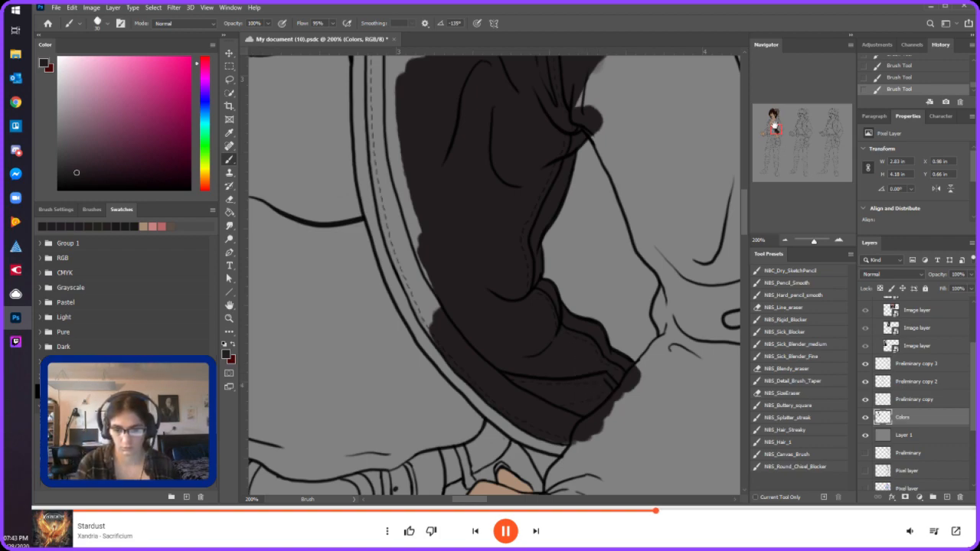
- Paint near-black along the stitched inner seam of the jacket front, from the lower panel up towards the lapel
{"action": "left_click_drag", "start_coordinate": [775, 125], "coordinate": [773, 121]}
{"action": "mouse_move", "coordinate": [499, 406]}
{"action": "left_mouse_down"}
{"action": "mouse_move", "coordinate": [483, 372]}
{"action": "mouse_move", "coordinate": [507, 412]}
{"action": "mouse_move", "coordinate": [472, 322]}
{"action": "mouse_move", "coordinate": [495, 400]}
{"action": "left_mouse_up"}
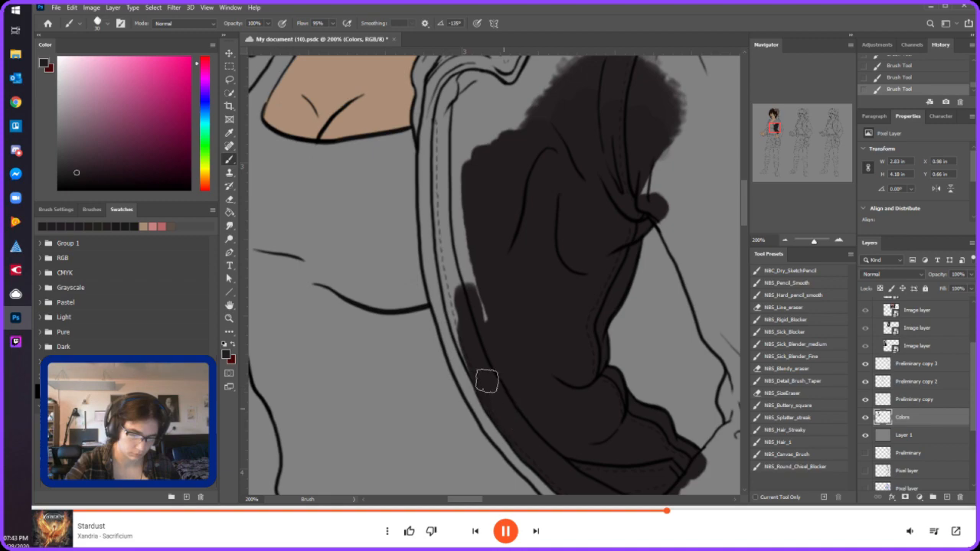
{"action": "mouse_move", "coordinate": [479, 361]}
{"action": "left_mouse_down"}
{"action": "mouse_move", "coordinate": [455, 255]}
{"action": "mouse_move", "coordinate": [482, 366]}
{"action": "mouse_move", "coordinate": [456, 261]}
{"action": "mouse_move", "coordinate": [464, 334]}
{"action": "mouse_move", "coordinate": [448, 234]}
{"action": "left_mouse_up"}
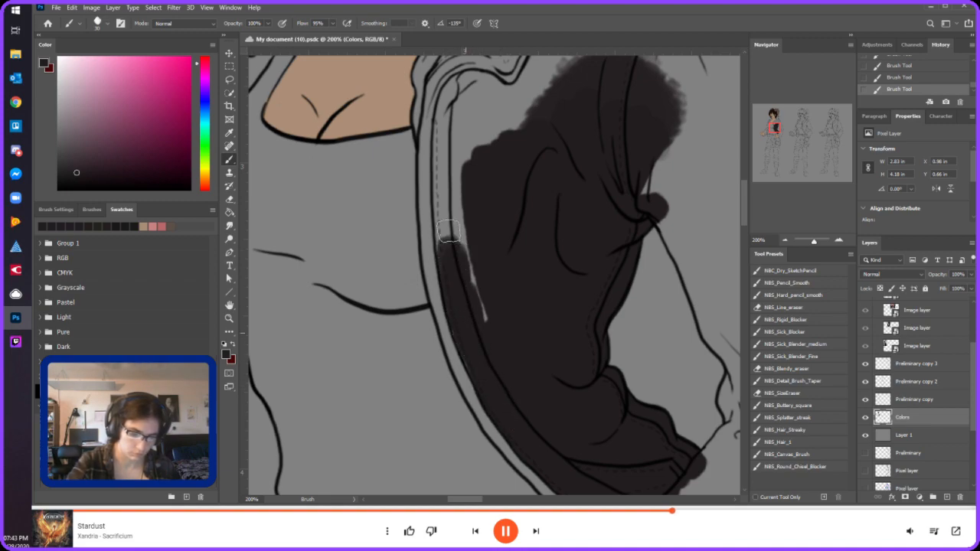
{"action": "mouse_move", "coordinate": [471, 344]}
{"action": "left_mouse_down"}
{"action": "mouse_move", "coordinate": [465, 143]}
{"action": "mouse_move", "coordinate": [461, 165]}
{"action": "left_mouse_up"}
{"action": "mouse_move", "coordinate": [469, 90]}
{"action": "left_mouse_down"}
{"action": "mouse_move", "coordinate": [446, 128]}
{"action": "mouse_move", "coordinate": [463, 88]}
{"action": "mouse_move", "coordinate": [461, 154]}
{"action": "left_mouse_up"}
- Paint the outer border strip of the jacket opening near-black down to the hem, undoing the first stroke and redoing it
{"action": "left_click_drag", "start_coordinate": [790, 132], "coordinate": [773, 133]}
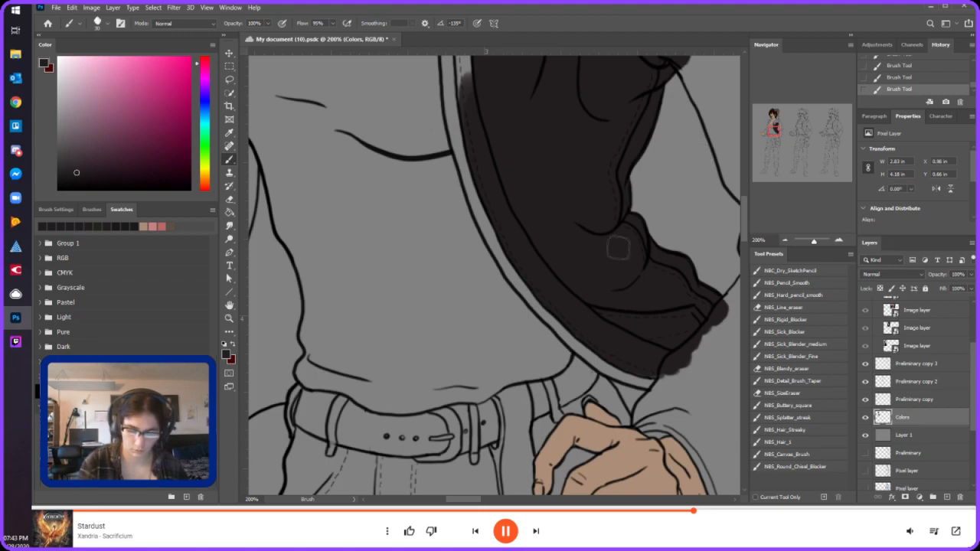
{"action": "mouse_move", "coordinate": [619, 366]}
{"action": "left_mouse_down"}
{"action": "mouse_move", "coordinate": [659, 379]}
{"action": "mouse_move", "coordinate": [560, 334]}
{"action": "mouse_move", "coordinate": [513, 278]}
{"action": "mouse_move", "coordinate": [486, 209]}
{"action": "left_mouse_up"}
{"action": "key", "text": "ctrl+z"}
{"action": "mouse_move", "coordinate": [456, 90]}
{"action": "left_mouse_down"}
{"action": "mouse_move", "coordinate": [458, 135]}
{"action": "mouse_move", "coordinate": [482, 212]}
{"action": "mouse_move", "coordinate": [546, 312]}
{"action": "left_mouse_up"}
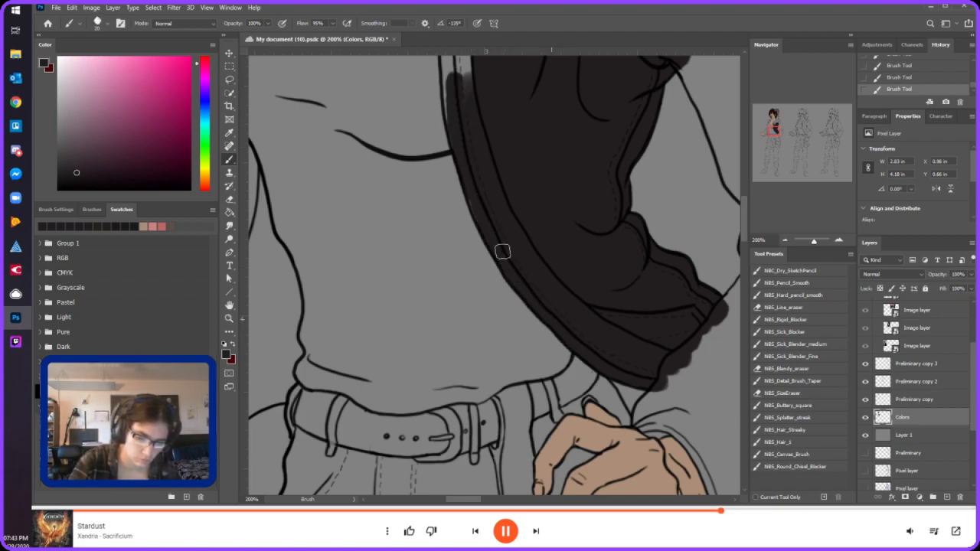
{"action": "left_click_drag", "start_coordinate": [460, 144], "coordinate": [448, 68]}
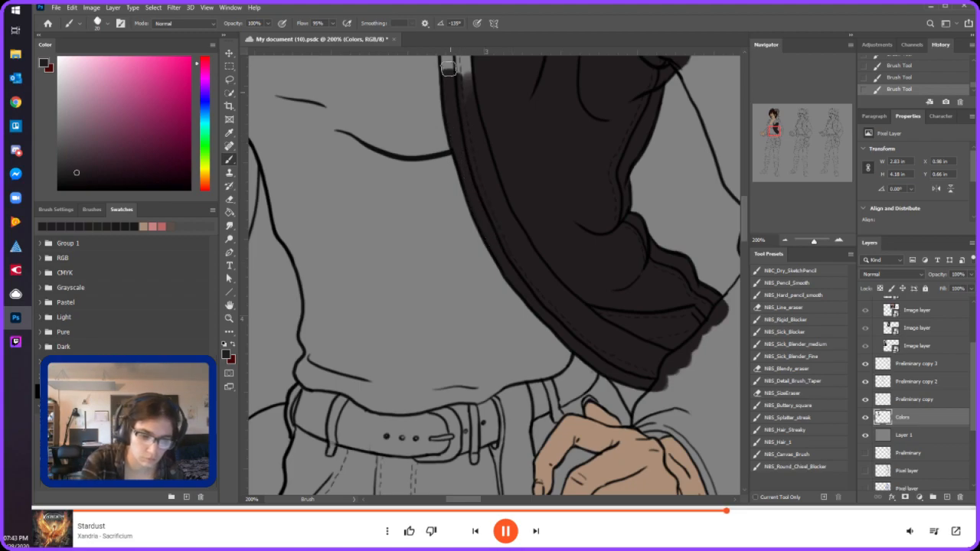
- Fill the upper border strip of the jacket opening and the gap beneath the lapel with near-black
{"action": "left_click_drag", "start_coordinate": [773, 128], "coordinate": [772, 122]}
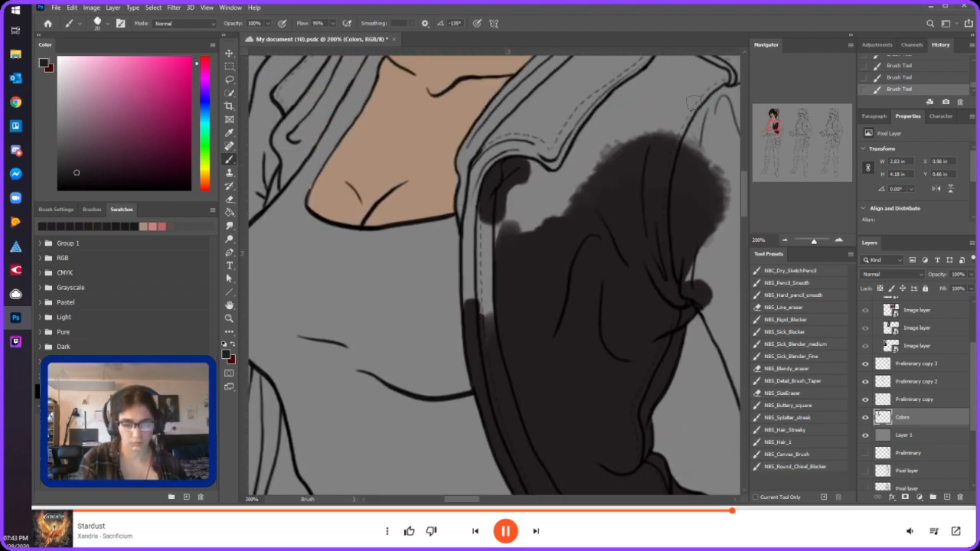
{"action": "left_click_drag", "start_coordinate": [477, 168], "coordinate": [588, 69]}
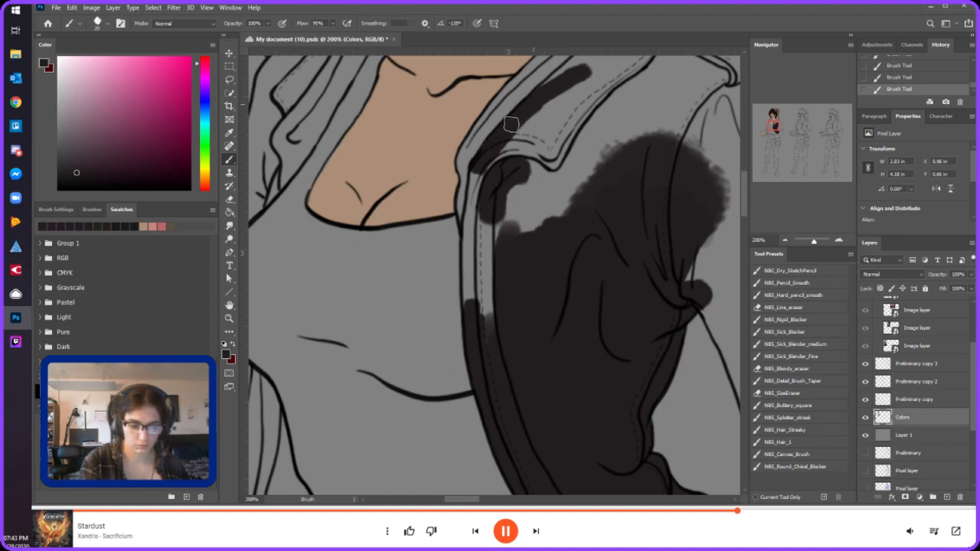
{"action": "left_click_drag", "start_coordinate": [476, 199], "coordinate": [471, 317]}
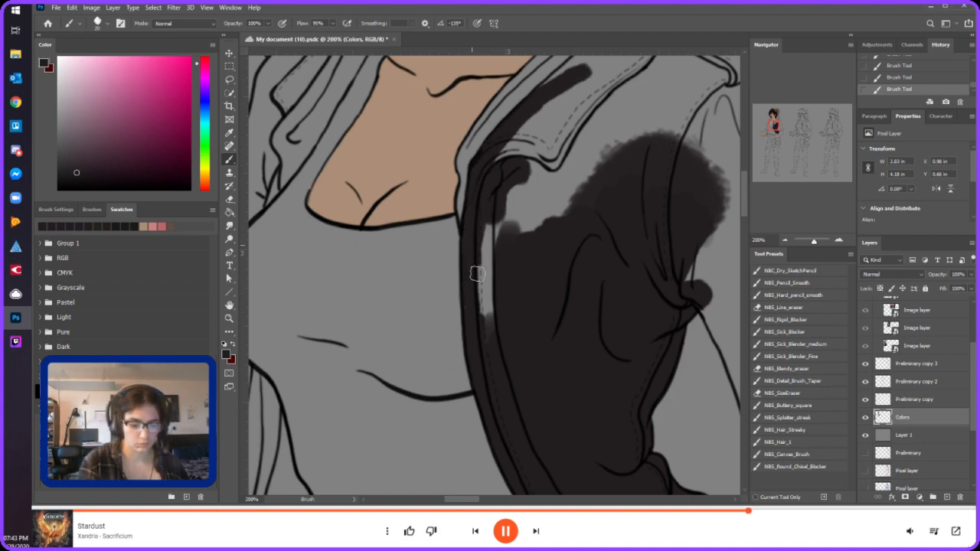
{"action": "left_click_drag", "start_coordinate": [477, 273], "coordinate": [498, 221]}
{"action": "mouse_move", "coordinate": [497, 317]}
{"action": "left_mouse_down"}
{"action": "mouse_move", "coordinate": [519, 225]}
{"action": "mouse_move", "coordinate": [514, 200]}
{"action": "mouse_move", "coordinate": [550, 164]}
{"action": "mouse_move", "coordinate": [561, 168]}
{"action": "left_mouse_up"}
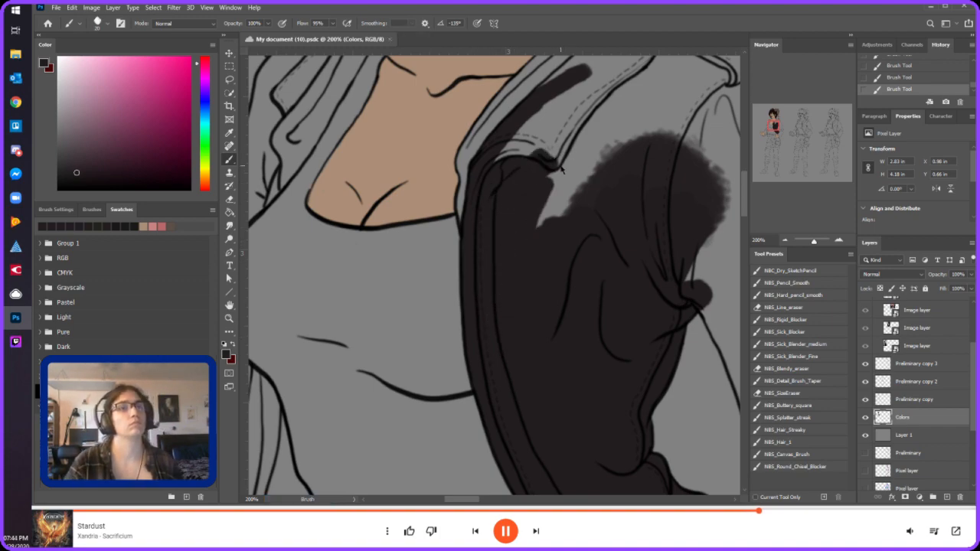
- Fill the lapel and the shoulder area of the jacket beside the hand-on-hip arm with near-black
{"action": "key", "text": "alt+Tab"}
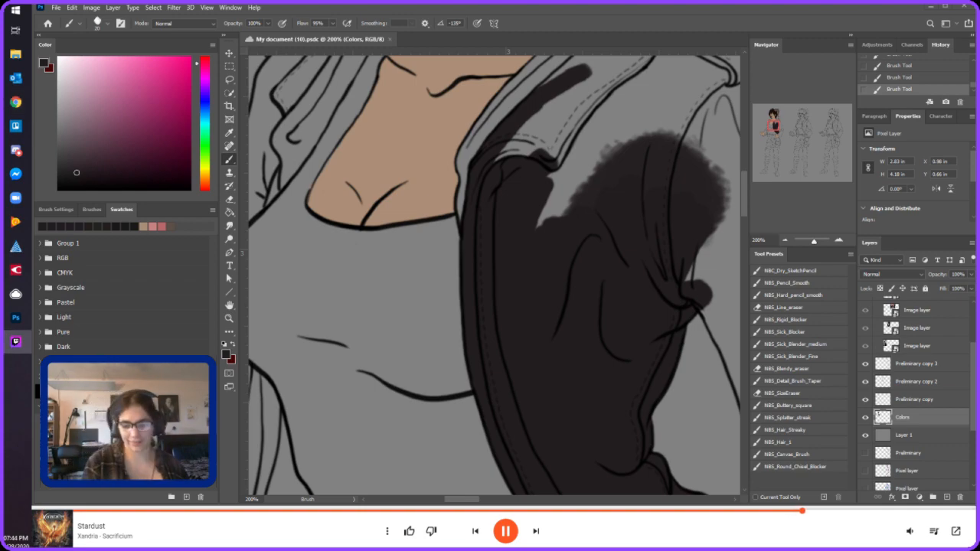
{"action": "mouse_move", "coordinate": [591, 164]}
{"action": "left_mouse_down"}
{"action": "mouse_move", "coordinate": [532, 235]}
{"action": "mouse_move", "coordinate": [562, 136]}
{"action": "mouse_move", "coordinate": [549, 151]}
{"action": "mouse_move", "coordinate": [538, 251]}
{"action": "left_mouse_up"}
{"action": "mouse_move", "coordinate": [526, 158]}
{"action": "left_mouse_down"}
{"action": "mouse_move", "coordinate": [516, 168]}
{"action": "mouse_move", "coordinate": [578, 119]}
{"action": "mouse_move", "coordinate": [622, 107]}
{"action": "left_mouse_up"}
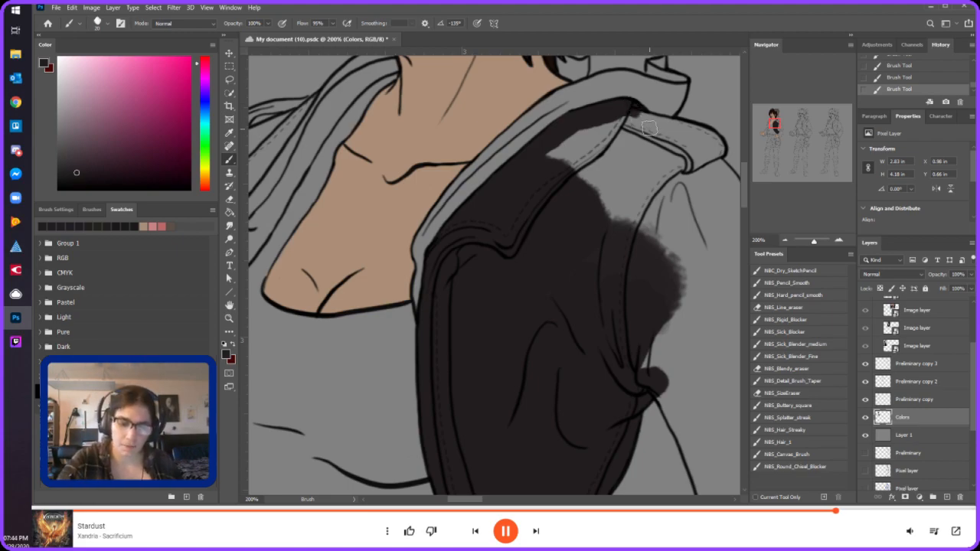
{"action": "mouse_move", "coordinate": [640, 122]}
{"action": "left_mouse_down"}
{"action": "mouse_move", "coordinate": [716, 151]}
{"action": "mouse_move", "coordinate": [685, 180]}
{"action": "mouse_move", "coordinate": [628, 138]}
{"action": "mouse_move", "coordinate": [667, 199]}
{"action": "mouse_move", "coordinate": [565, 147]}
{"action": "mouse_move", "coordinate": [560, 169]}
{"action": "mouse_move", "coordinate": [642, 233]}
{"action": "mouse_move", "coordinate": [677, 312]}
{"action": "left_mouse_up"}
- Fill the upper sleeve of the hand-on-hip arm with near-black from the shoulder down towards the elbow
{"action": "left_click_drag", "start_coordinate": [774, 121], "coordinate": [774, 119]}
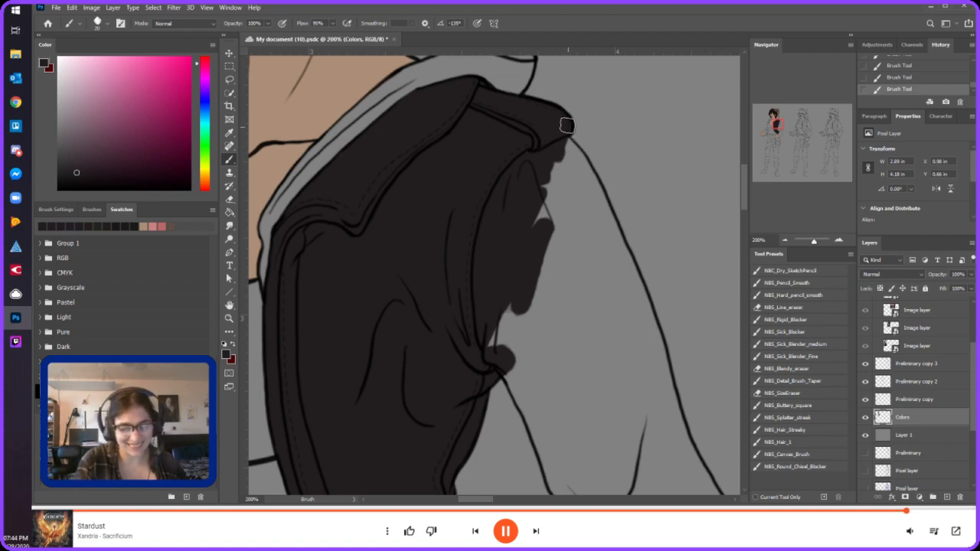
{"action": "mouse_move", "coordinate": [565, 155]}
{"action": "left_mouse_down"}
{"action": "mouse_move", "coordinate": [603, 224]}
{"action": "mouse_move", "coordinate": [568, 160]}
{"action": "mouse_move", "coordinate": [602, 239]}
{"action": "mouse_move", "coordinate": [556, 161]}
{"action": "mouse_move", "coordinate": [578, 244]}
{"action": "mouse_move", "coordinate": [560, 258]}
{"action": "mouse_move", "coordinate": [544, 200]}
{"action": "mouse_move", "coordinate": [546, 306]}
{"action": "mouse_move", "coordinate": [544, 292]}
{"action": "mouse_move", "coordinate": [551, 252]}
{"action": "mouse_move", "coordinate": [586, 368]}
{"action": "left_mouse_up"}
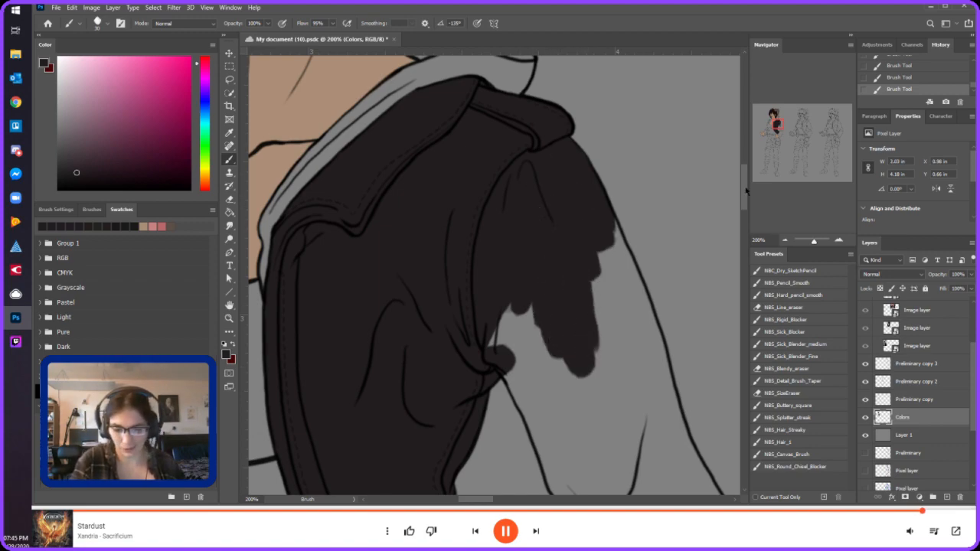
{"action": "mouse_move", "coordinate": [747, 208]}
{"action": "left_mouse_down"}
{"action": "mouse_move", "coordinate": [746, 233]}
{"action": "mouse_move", "coordinate": [747, 220]}
{"action": "left_mouse_up"}
{"action": "left_click_drag", "start_coordinate": [558, 350], "coordinate": [566, 375]}
{"action": "left_click_drag", "start_coordinate": [539, 309], "coordinate": [512, 262]}
{"action": "mouse_move", "coordinate": [545, 228]}
{"action": "left_mouse_down"}
{"action": "mouse_move", "coordinate": [588, 359]}
{"action": "mouse_move", "coordinate": [589, 235]}
{"action": "mouse_move", "coordinate": [621, 345]}
{"action": "mouse_move", "coordinate": [589, 172]}
{"action": "mouse_move", "coordinate": [622, 345]}
{"action": "left_mouse_up"}
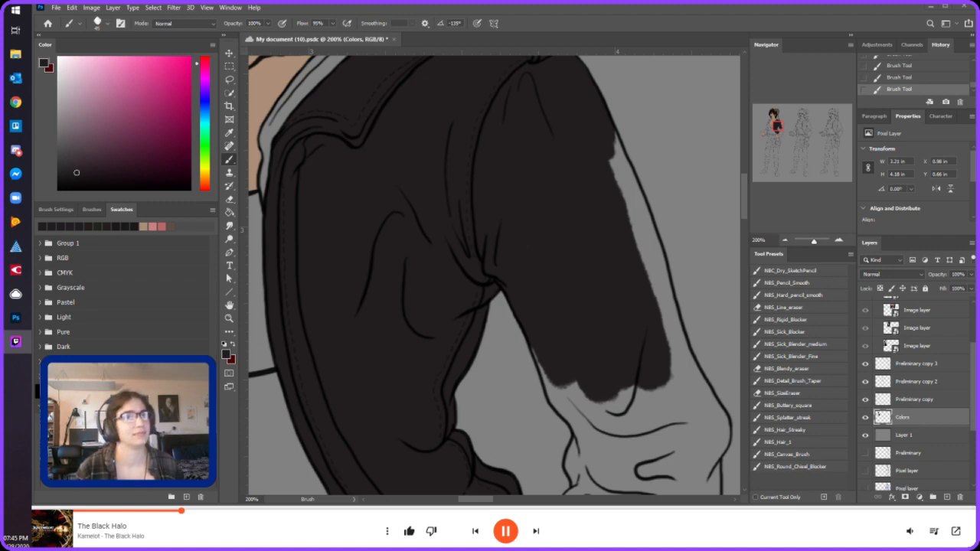
- Fill the upper sleeve's inner and outer edges up to the line art with a smaller near-black brush
{"action": "mouse_move", "coordinate": [576, 409]}
{"action": "left_mouse_down"}
{"action": "mouse_move", "coordinate": [568, 378]}
{"action": "mouse_move", "coordinate": [594, 414]}
{"action": "mouse_move", "coordinate": [568, 401]}
{"action": "left_mouse_up"}
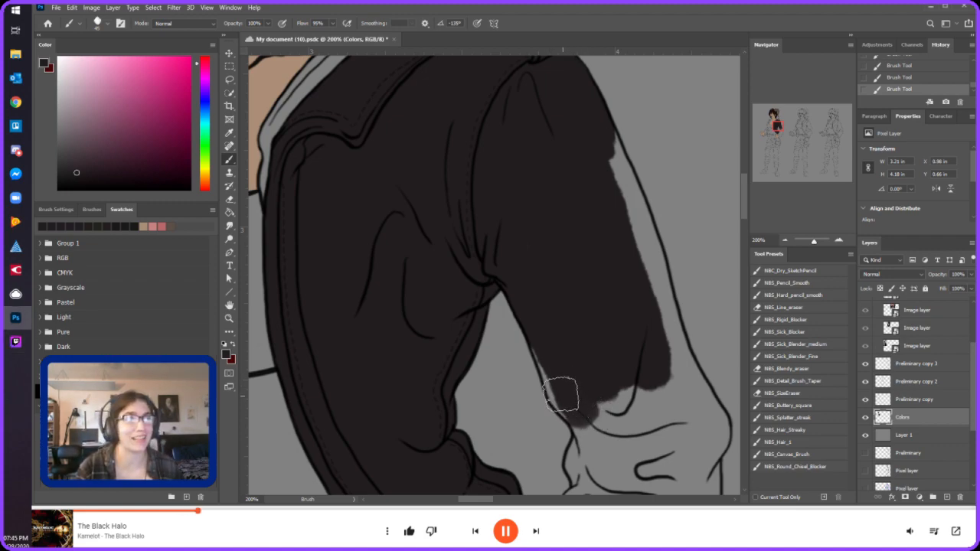
{"action": "key", "text": "bracketleft"}
{"action": "key", "text": "bracketleft"}
{"action": "left_click_drag", "start_coordinate": [570, 409], "coordinate": [552, 379]}
{"action": "mouse_move", "coordinate": [605, 142]}
{"action": "left_mouse_down"}
{"action": "mouse_move", "coordinate": [648, 243]}
{"action": "mouse_move", "coordinate": [633, 195]}
{"action": "mouse_move", "coordinate": [672, 332]}
{"action": "left_mouse_up"}
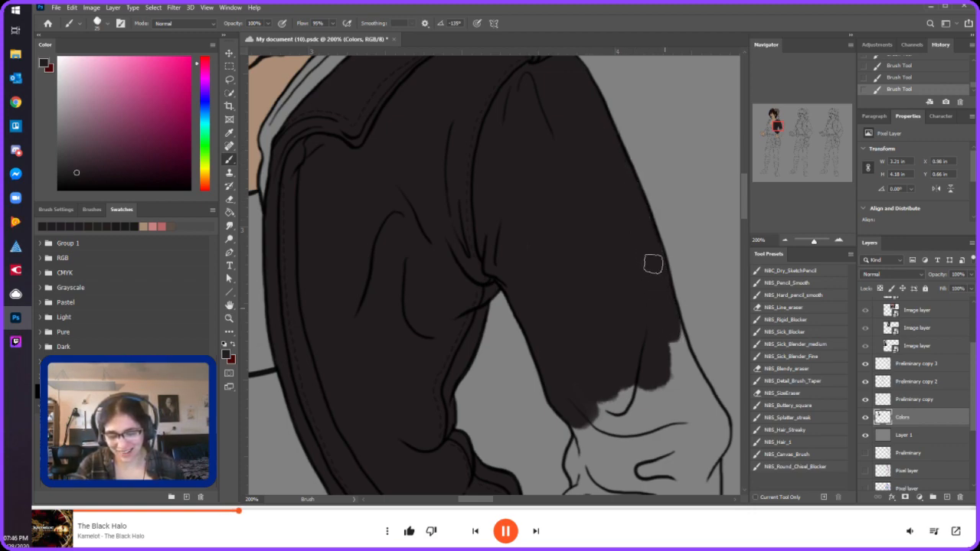
- Paint the elbow folds and outer elbow edge near-black and continue the fill onto the forearm beside the jacket hem
{"action": "scroll", "coordinate": [687, 218], "scroll_direction": "down", "scroll_amount": 5}
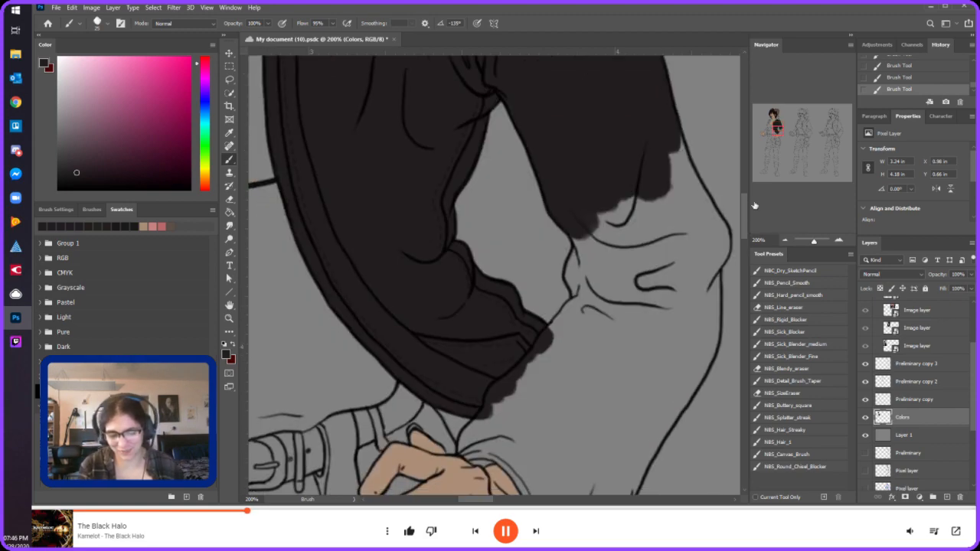
{"action": "mouse_move", "coordinate": [580, 265]}
{"action": "left_mouse_down"}
{"action": "mouse_move", "coordinate": [585, 297]}
{"action": "mouse_move", "coordinate": [580, 232]}
{"action": "mouse_move", "coordinate": [590, 259]}
{"action": "left_mouse_up"}
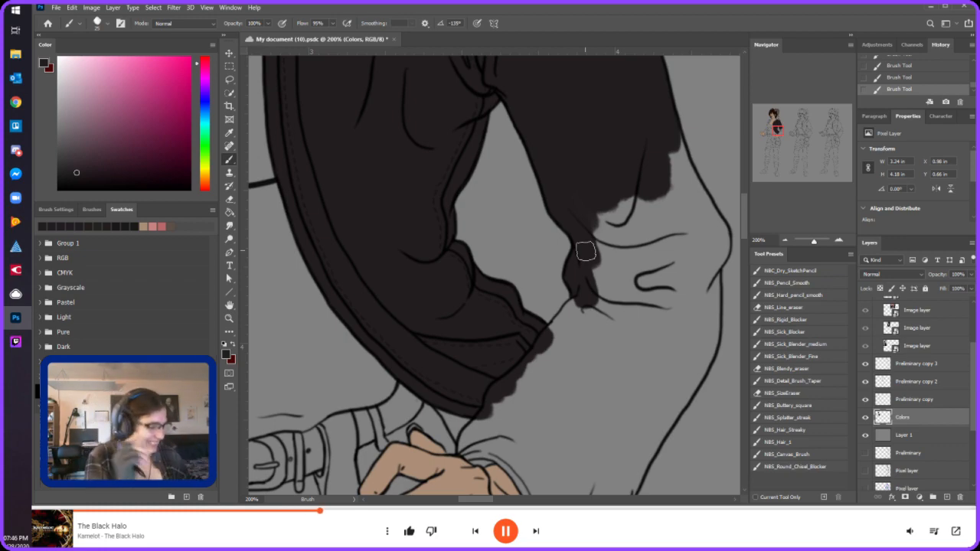
{"action": "mouse_move", "coordinate": [565, 328]}
{"action": "left_mouse_down"}
{"action": "mouse_move", "coordinate": [582, 308]}
{"action": "mouse_move", "coordinate": [558, 334]}
{"action": "mouse_move", "coordinate": [591, 244]}
{"action": "left_mouse_up"}
{"action": "mouse_move", "coordinate": [617, 200]}
{"action": "left_mouse_down"}
{"action": "mouse_move", "coordinate": [605, 321]}
{"action": "mouse_move", "coordinate": [621, 323]}
{"action": "mouse_move", "coordinate": [611, 325]}
{"action": "mouse_move", "coordinate": [610, 220]}
{"action": "left_mouse_up"}
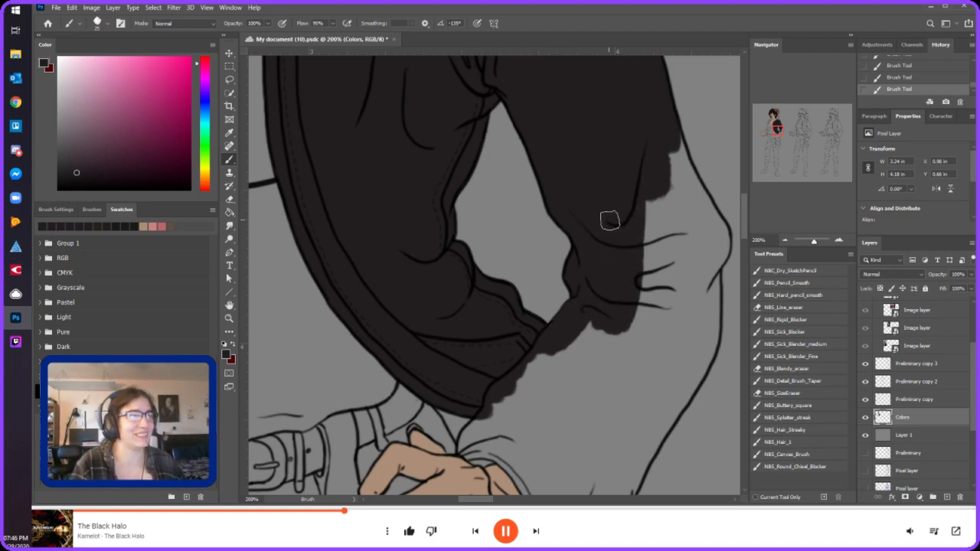
{"action": "mouse_move", "coordinate": [703, 281]}
{"action": "left_mouse_down"}
{"action": "mouse_move", "coordinate": [716, 247]}
{"action": "mouse_move", "coordinate": [712, 262]}
{"action": "left_mouse_up"}
{"action": "mouse_move", "coordinate": [673, 151]}
{"action": "left_mouse_down"}
{"action": "mouse_move", "coordinate": [667, 131]}
{"action": "mouse_move", "coordinate": [717, 229]}
{"action": "mouse_move", "coordinate": [702, 227]}
{"action": "left_mouse_up"}
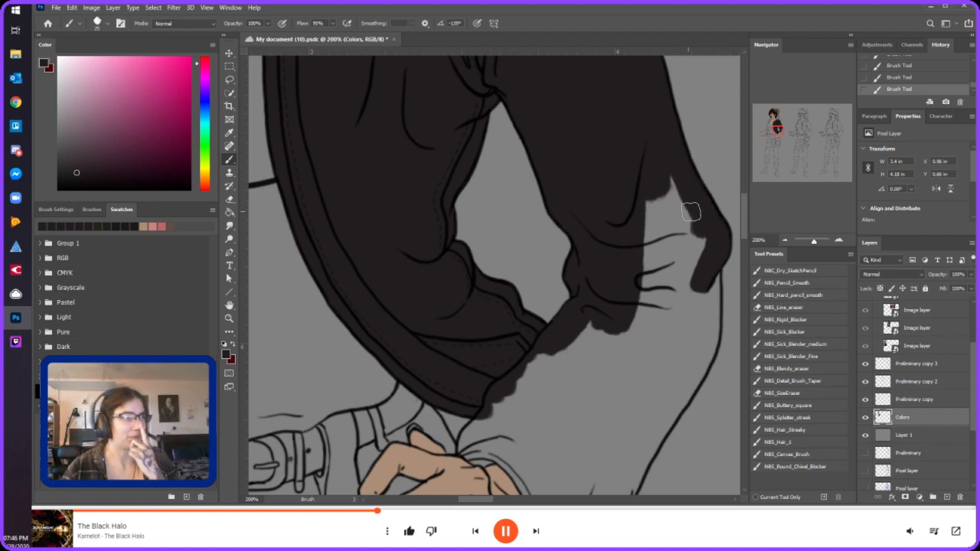
{"action": "mouse_move", "coordinate": [704, 227]}
{"action": "left_mouse_down"}
{"action": "mouse_move", "coordinate": [668, 225]}
{"action": "mouse_move", "coordinate": [683, 265]}
{"action": "mouse_move", "coordinate": [622, 346]}
{"action": "mouse_move", "coordinate": [536, 371]}
{"action": "mouse_move", "coordinate": [506, 410]}
{"action": "left_mouse_up"}
- Paint the cuff edge around the hip hand near-black and block in the forearm with an enlarged brush
{"action": "left_click_drag", "start_coordinate": [775, 122], "coordinate": [775, 134]}
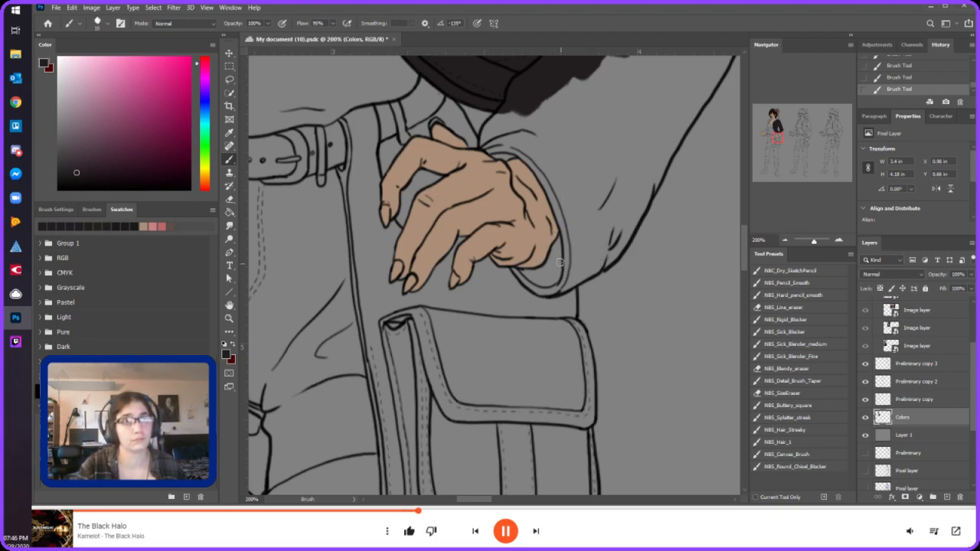
{"action": "mouse_move", "coordinate": [553, 258]}
{"action": "left_mouse_down"}
{"action": "mouse_move", "coordinate": [551, 266]}
{"action": "mouse_move", "coordinate": [565, 236]}
{"action": "left_mouse_up"}
{"action": "mouse_move", "coordinate": [521, 152]}
{"action": "left_mouse_down"}
{"action": "mouse_move", "coordinate": [566, 230]}
{"action": "mouse_move", "coordinate": [559, 213]}
{"action": "mouse_move", "coordinate": [571, 218]}
{"action": "mouse_move", "coordinate": [563, 192]}
{"action": "mouse_move", "coordinate": [576, 169]}
{"action": "left_mouse_up"}
{"action": "key", "text": "bracketright"}
{"action": "key", "text": "bracketright"}
{"action": "key", "text": "bracketright"}
{"action": "key", "text": "bracketright"}
{"action": "key", "text": "bracketright"}
{"action": "mouse_move", "coordinate": [581, 213]}
{"action": "left_mouse_down"}
{"action": "mouse_move", "coordinate": [586, 157]}
{"action": "mouse_move", "coordinate": [586, 182]}
{"action": "mouse_move", "coordinate": [551, 110]}
{"action": "mouse_move", "coordinate": [600, 85]}
{"action": "mouse_move", "coordinate": [638, 111]}
{"action": "mouse_move", "coordinate": [600, 211]}
{"action": "mouse_move", "coordinate": [611, 189]}
{"action": "left_mouse_up"}
- Fill the lower cuff and its inner rim below the wrist with near-black using progressively smaller brushes
{"action": "key", "text": "bracketleft"}
{"action": "key", "text": "bracketleft"}
{"action": "key", "text": "bracketleft"}
{"action": "key", "text": "bracketleft"}
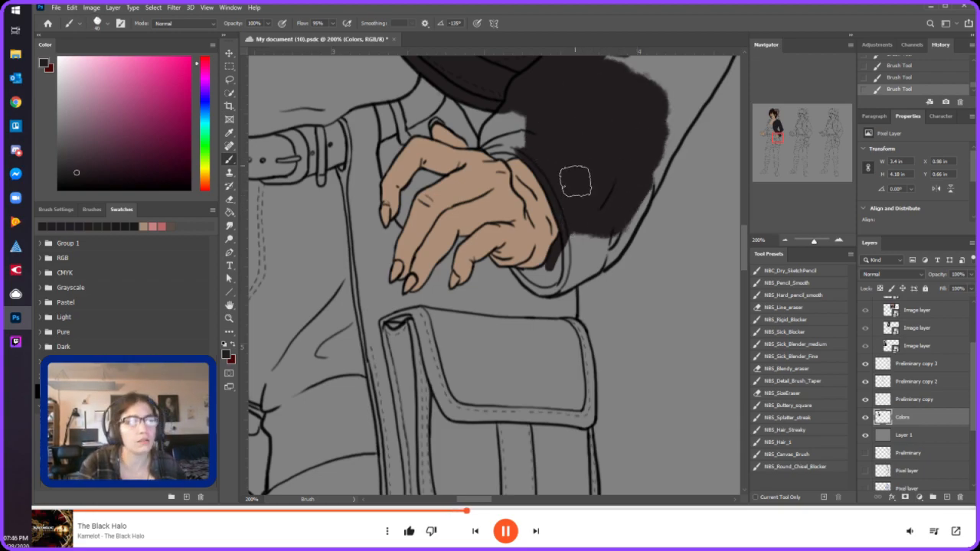
{"action": "mouse_move", "coordinate": [577, 233]}
{"action": "left_mouse_down"}
{"action": "mouse_move", "coordinate": [563, 260]}
{"action": "mouse_move", "coordinate": [605, 249]}
{"action": "mouse_move", "coordinate": [563, 271]}
{"action": "mouse_move", "coordinate": [573, 273]}
{"action": "mouse_move", "coordinate": [568, 283]}
{"action": "left_mouse_up"}
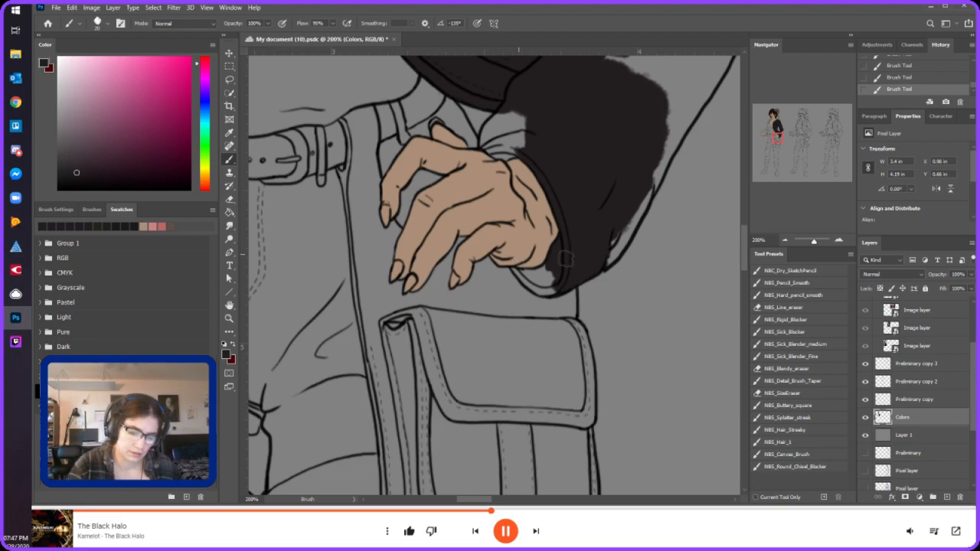
{"action": "key", "text": "bracketleft"}
{"action": "key", "text": "bracketleft"}
{"action": "mouse_move", "coordinate": [515, 271]}
{"action": "left_mouse_down"}
{"action": "mouse_move", "coordinate": [544, 295]}
{"action": "mouse_move", "coordinate": [529, 282]}
{"action": "mouse_move", "coordinate": [577, 285]}
{"action": "mouse_move", "coordinate": [524, 271]}
{"action": "left_mouse_up"}
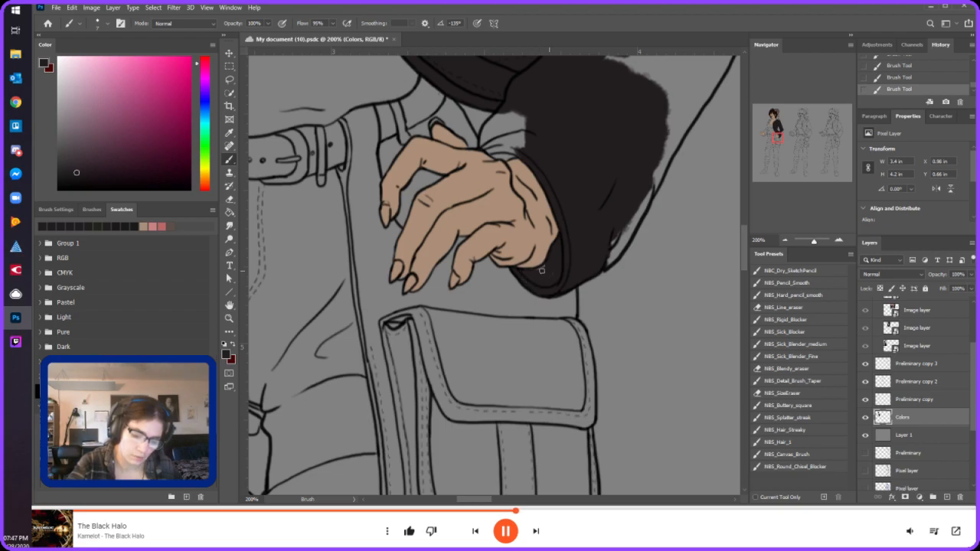
- Complete the forearm sleeve in near-black, covering its outer edge, the upper cuff and the remaining gap below the elbow
{"action": "mouse_move", "coordinate": [626, 232]}
{"action": "left_mouse_down"}
{"action": "mouse_move", "coordinate": [613, 259]}
{"action": "mouse_move", "coordinate": [622, 230]}
{"action": "left_mouse_up"}
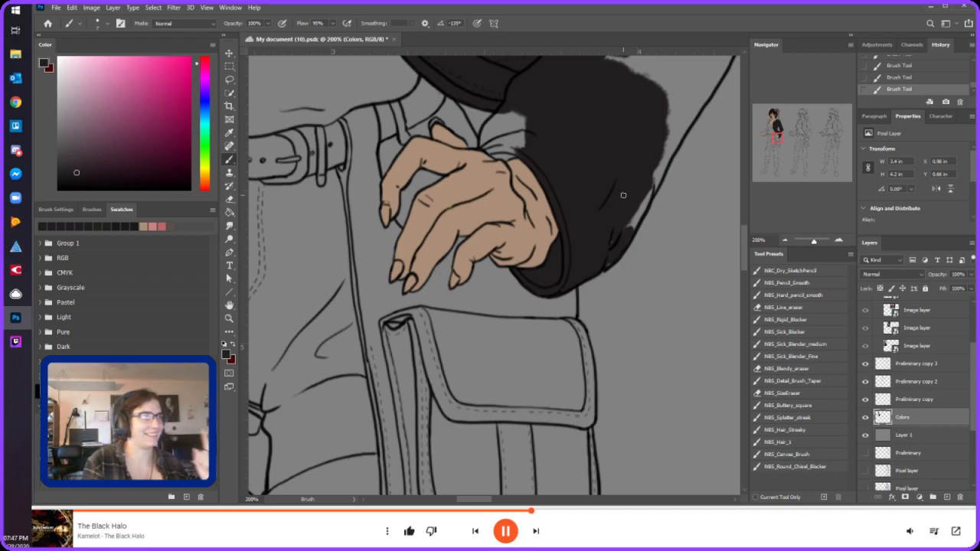
{"action": "mouse_move", "coordinate": [608, 259]}
{"action": "left_mouse_down"}
{"action": "mouse_move", "coordinate": [697, 108]}
{"action": "mouse_move", "coordinate": [658, 138]}
{"action": "mouse_move", "coordinate": [670, 107]}
{"action": "mouse_move", "coordinate": [652, 75]}
{"action": "left_mouse_up"}
{"action": "mouse_move", "coordinate": [492, 150]}
{"action": "left_mouse_down"}
{"action": "mouse_move", "coordinate": [483, 144]}
{"action": "mouse_move", "coordinate": [500, 117]}
{"action": "mouse_move", "coordinate": [486, 146]}
{"action": "mouse_move", "coordinate": [520, 151]}
{"action": "mouse_move", "coordinate": [495, 135]}
{"action": "mouse_move", "coordinate": [507, 151]}
{"action": "mouse_move", "coordinate": [513, 121]}
{"action": "mouse_move", "coordinate": [503, 136]}
{"action": "mouse_move", "coordinate": [524, 124]}
{"action": "left_mouse_up"}
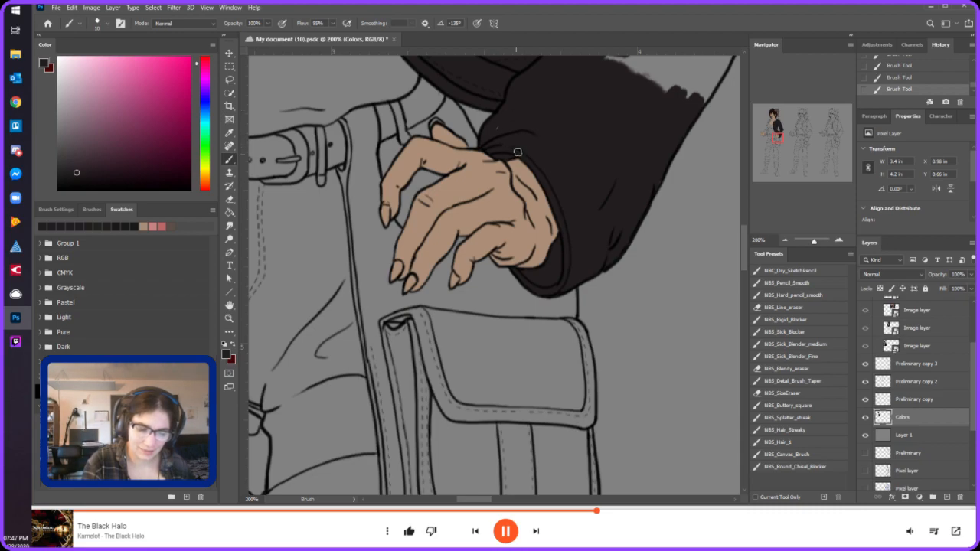
{"action": "left_click_drag", "start_coordinate": [778, 134], "coordinate": [780, 129]}
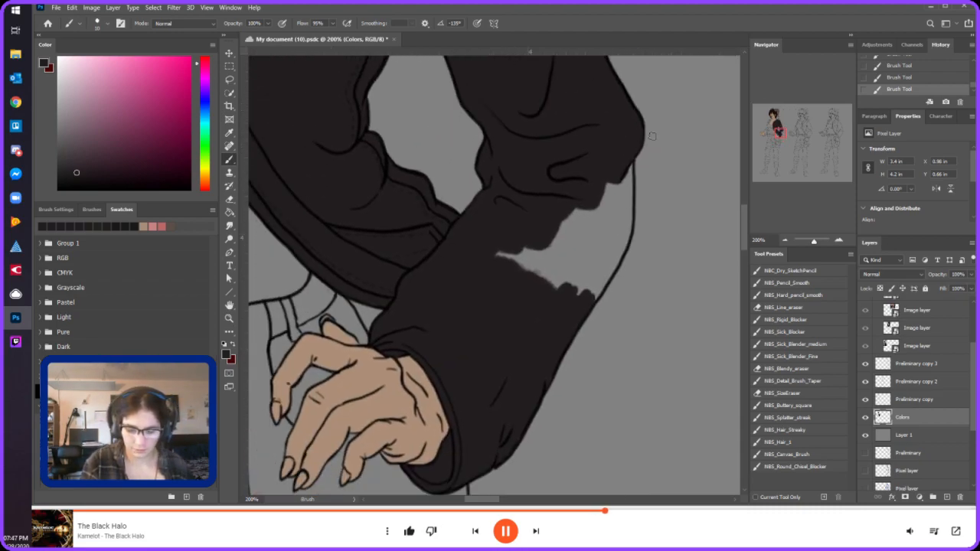
{"action": "mouse_move", "coordinate": [627, 161]}
{"action": "left_mouse_down"}
{"action": "mouse_move", "coordinate": [626, 222]}
{"action": "mouse_move", "coordinate": [603, 280]}
{"action": "mouse_move", "coordinate": [620, 237]}
{"action": "mouse_move", "coordinate": [623, 246]}
{"action": "left_mouse_up"}
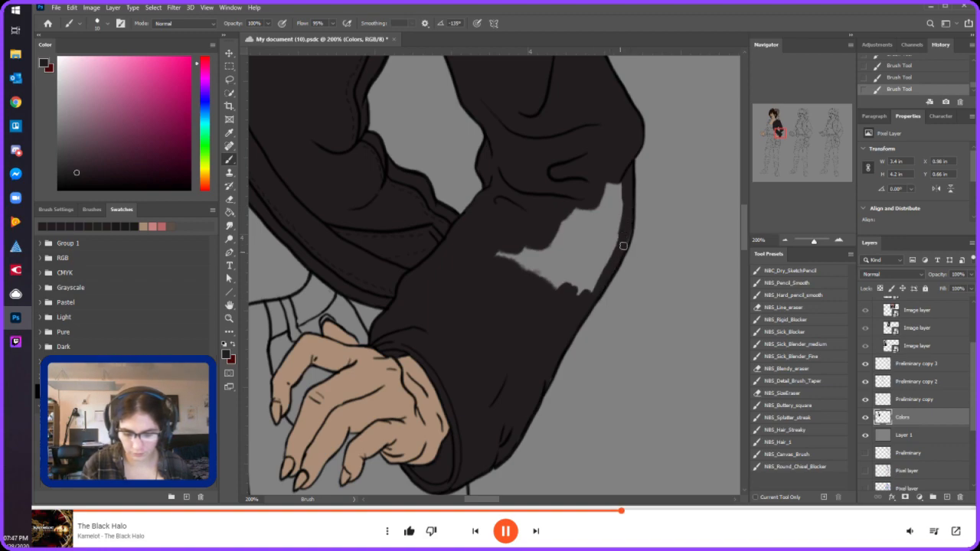
{"action": "mouse_move", "coordinate": [623, 210]}
{"action": "left_mouse_down"}
{"action": "mouse_move", "coordinate": [616, 180]}
{"action": "mouse_move", "coordinate": [595, 261]}
{"action": "mouse_move", "coordinate": [565, 297]}
{"action": "mouse_move", "coordinate": [600, 240]}
{"action": "mouse_move", "coordinate": [594, 262]}
{"action": "mouse_move", "coordinate": [586, 207]}
{"action": "mouse_move", "coordinate": [498, 256]}
{"action": "left_mouse_up"}
- Paint the shoulder seam and upper sleeve of the other arm near-black and erase the spill beside the hood edge
{"action": "left_click_drag", "start_coordinate": [778, 130], "coordinate": [765, 122]}
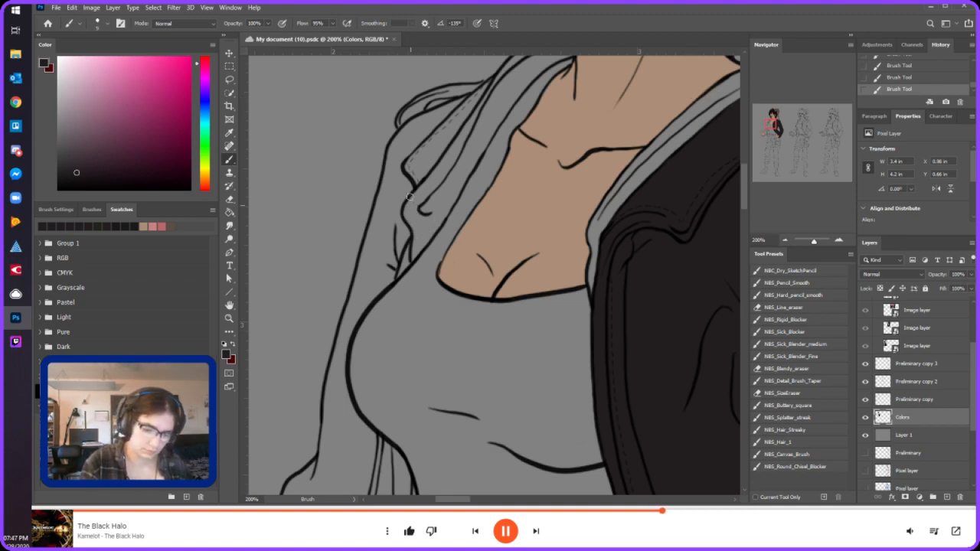
{"action": "mouse_move", "coordinate": [415, 179]}
{"action": "left_mouse_down"}
{"action": "mouse_move", "coordinate": [433, 154]}
{"action": "mouse_move", "coordinate": [385, 242]}
{"action": "mouse_move", "coordinate": [402, 154]}
{"action": "left_mouse_up"}
{"action": "mouse_move", "coordinate": [430, 97]}
{"action": "left_mouse_down"}
{"action": "mouse_move", "coordinate": [419, 111]}
{"action": "mouse_move", "coordinate": [436, 92]}
{"action": "mouse_move", "coordinate": [470, 87]}
{"action": "left_mouse_up"}
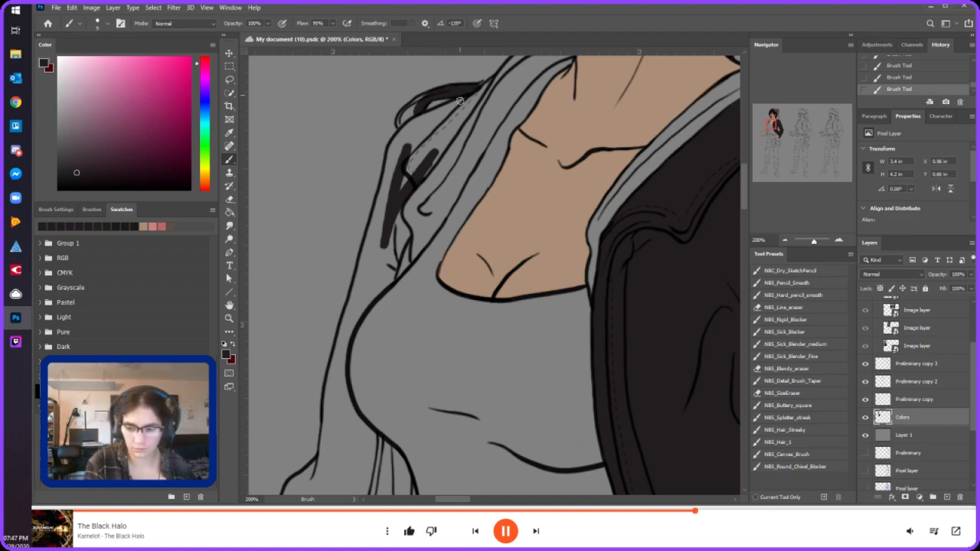
{"action": "mouse_move", "coordinate": [410, 112]}
{"action": "left_mouse_down"}
{"action": "mouse_move", "coordinate": [400, 152]}
{"action": "mouse_move", "coordinate": [429, 120]}
{"action": "mouse_move", "coordinate": [408, 133]}
{"action": "mouse_move", "coordinate": [409, 117]}
{"action": "mouse_move", "coordinate": [410, 148]}
{"action": "mouse_move", "coordinate": [443, 114]}
{"action": "mouse_move", "coordinate": [426, 120]}
{"action": "mouse_move", "coordinate": [461, 99]}
{"action": "mouse_move", "coordinate": [394, 199]}
{"action": "mouse_move", "coordinate": [423, 147]}
{"action": "mouse_move", "coordinate": [458, 120]}
{"action": "mouse_move", "coordinate": [428, 169]}
{"action": "mouse_move", "coordinate": [480, 85]}
{"action": "left_mouse_up"}
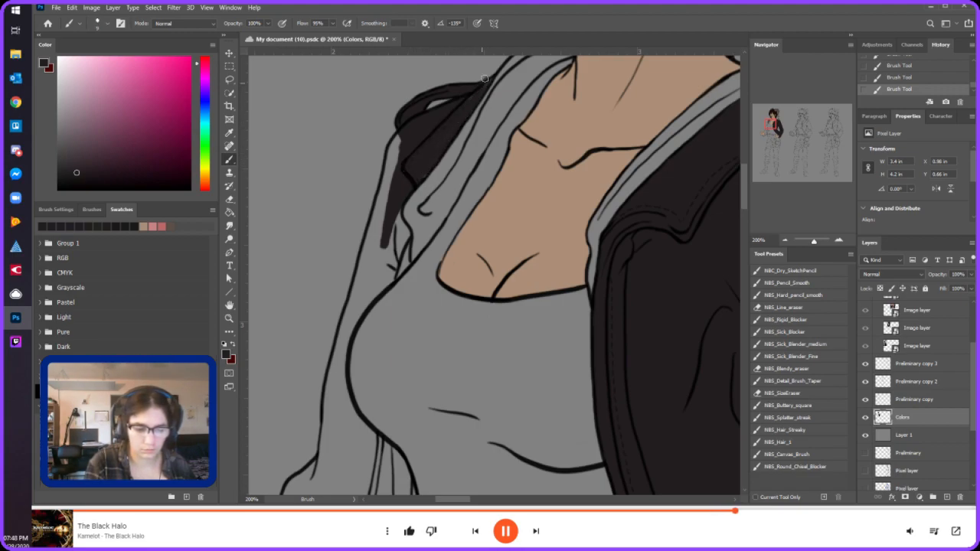
{"action": "key", "text": "e"}
{"action": "left_click_drag", "start_coordinate": [485, 72], "coordinate": [488, 81]}
{"action": "key", "text": "b"}
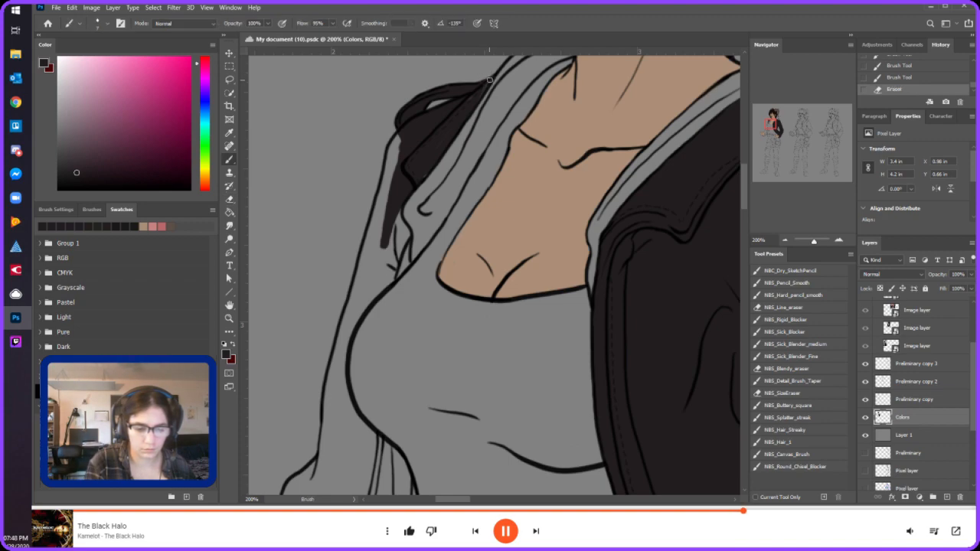
- Extend the near-black fill along the upper arm's outer edge and across the armpit folds with an enlarged brush
{"action": "mouse_move", "coordinate": [434, 163]}
{"action": "left_mouse_down"}
{"action": "mouse_move", "coordinate": [455, 121]}
{"action": "mouse_move", "coordinate": [401, 157]}
{"action": "mouse_move", "coordinate": [365, 265]}
{"action": "left_mouse_up"}
{"action": "key", "text": "bracketright"}
{"action": "key", "text": "bracketright"}
{"action": "key", "text": "bracketright"}
{"action": "key", "text": "bracketright"}
{"action": "key", "text": "bracketright"}
{"action": "key", "text": "bracketright"}
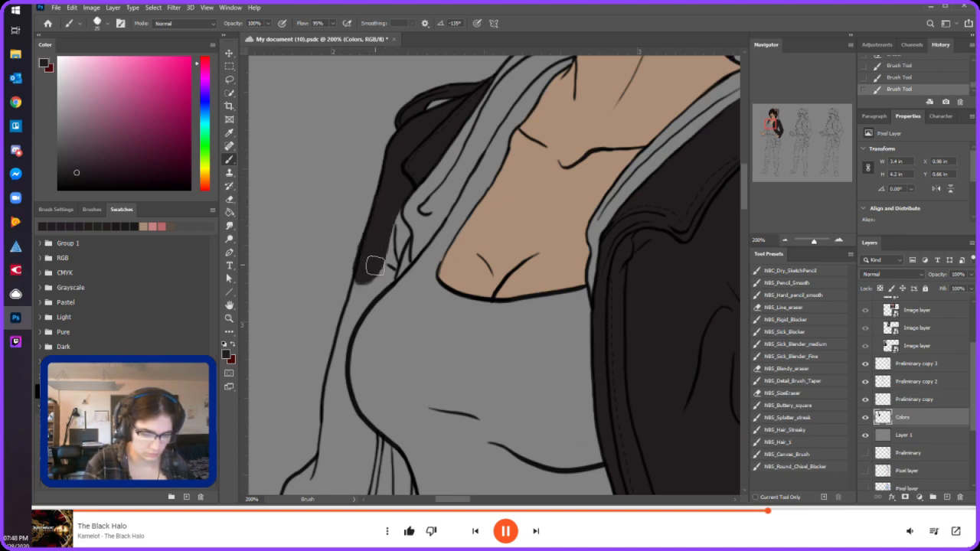
{"action": "key", "text": "ctrl+z"}
{"action": "left_click", "coordinate": [363, 284]}
{"action": "mouse_move", "coordinate": [372, 266]}
{"action": "left_mouse_down"}
{"action": "mouse_move", "coordinate": [405, 142]}
{"action": "mouse_move", "coordinate": [371, 258]}
{"action": "mouse_move", "coordinate": [384, 277]}
{"action": "mouse_move", "coordinate": [397, 263]}
{"action": "mouse_move", "coordinate": [401, 240]}
{"action": "mouse_move", "coordinate": [393, 250]}
{"action": "mouse_move", "coordinate": [371, 235]}
{"action": "mouse_move", "coordinate": [376, 246]}
{"action": "mouse_move", "coordinate": [403, 128]}
{"action": "mouse_move", "coordinate": [385, 147]}
{"action": "mouse_move", "coordinate": [399, 258]}
{"action": "mouse_move", "coordinate": [392, 208]}
{"action": "mouse_move", "coordinate": [400, 231]}
{"action": "mouse_move", "coordinate": [404, 263]}
{"action": "left_mouse_up"}
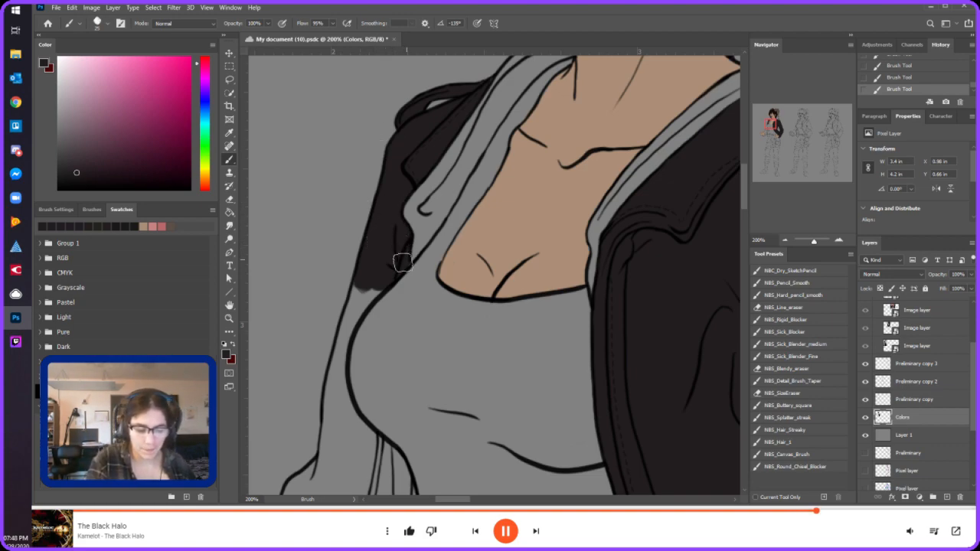
- Continue the near-black fill down the sleeve beside the chest to the elbow fold with a slightly smaller brush
{"action": "left_click_drag", "start_coordinate": [767, 124], "coordinate": [768, 124]}
{"action": "left_click_drag", "start_coordinate": [768, 124], "coordinate": [767, 124]}
{"action": "key", "text": "bracketleft"}
{"action": "key", "text": "bracketleft"}
{"action": "key", "text": "bracketleft"}
{"action": "key", "text": "bracketright"}
{"action": "key", "text": "bracketright"}
{"action": "mouse_move", "coordinate": [449, 239]}
{"action": "left_mouse_down"}
{"action": "mouse_move", "coordinate": [465, 194]}
{"action": "mouse_move", "coordinate": [478, 188]}
{"action": "left_mouse_up"}
{"action": "mouse_move", "coordinate": [439, 337]}
{"action": "left_mouse_down"}
{"action": "mouse_move", "coordinate": [443, 276]}
{"action": "mouse_move", "coordinate": [456, 316]}
{"action": "mouse_move", "coordinate": [456, 217]}
{"action": "left_mouse_up"}
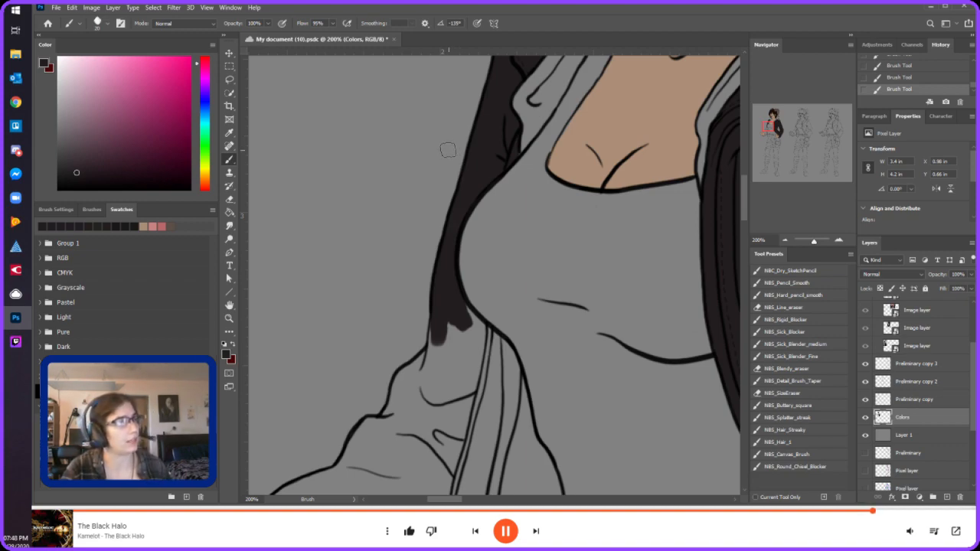
{"action": "mouse_move", "coordinate": [447, 338]}
{"action": "left_mouse_down"}
{"action": "mouse_move", "coordinate": [433, 360]}
{"action": "mouse_move", "coordinate": [445, 322]}
{"action": "mouse_move", "coordinate": [456, 411]}
{"action": "mouse_move", "coordinate": [474, 328]}
{"action": "left_mouse_up"}
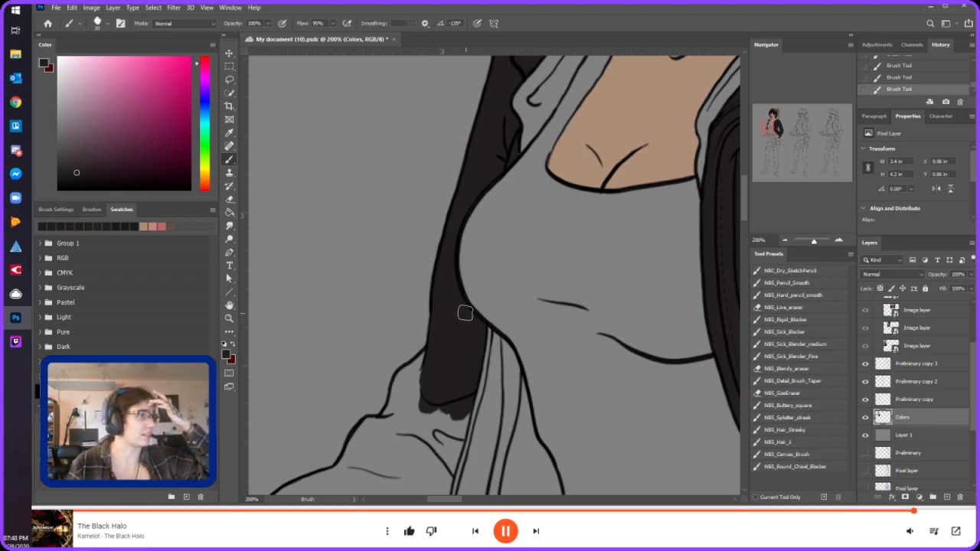
- Paint the forearm's upper edge above the raised hand near-black and erase the spill outside the elbow outline
{"action": "left_click", "coordinate": [772, 129]}
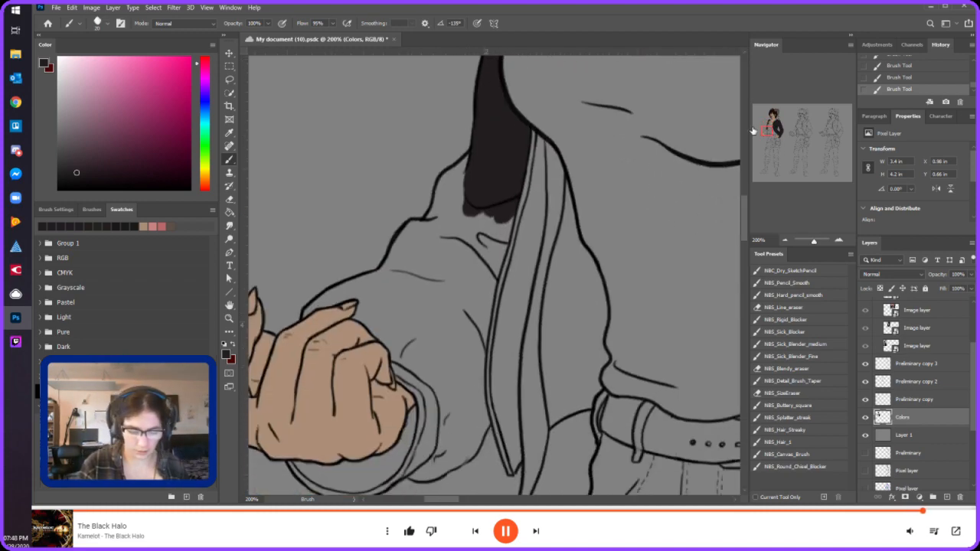
{"action": "key", "text": "bracketleft"}
{"action": "mouse_move", "coordinate": [307, 314]}
{"action": "left_mouse_down"}
{"action": "mouse_move", "coordinate": [344, 290]}
{"action": "mouse_move", "coordinate": [317, 305]}
{"action": "mouse_move", "coordinate": [363, 291]}
{"action": "mouse_move", "coordinate": [351, 295]}
{"action": "mouse_move", "coordinate": [362, 301]}
{"action": "mouse_move", "coordinate": [305, 314]}
{"action": "mouse_move", "coordinate": [393, 272]}
{"action": "mouse_move", "coordinate": [376, 299]}
{"action": "mouse_move", "coordinate": [395, 267]}
{"action": "mouse_move", "coordinate": [440, 230]}
{"action": "mouse_move", "coordinate": [390, 267]}
{"action": "mouse_move", "coordinate": [411, 225]}
{"action": "mouse_move", "coordinate": [382, 267]}
{"action": "left_mouse_up"}
{"action": "key", "text": "e"}
{"action": "left_click_drag", "start_coordinate": [425, 209], "coordinate": [426, 210]}
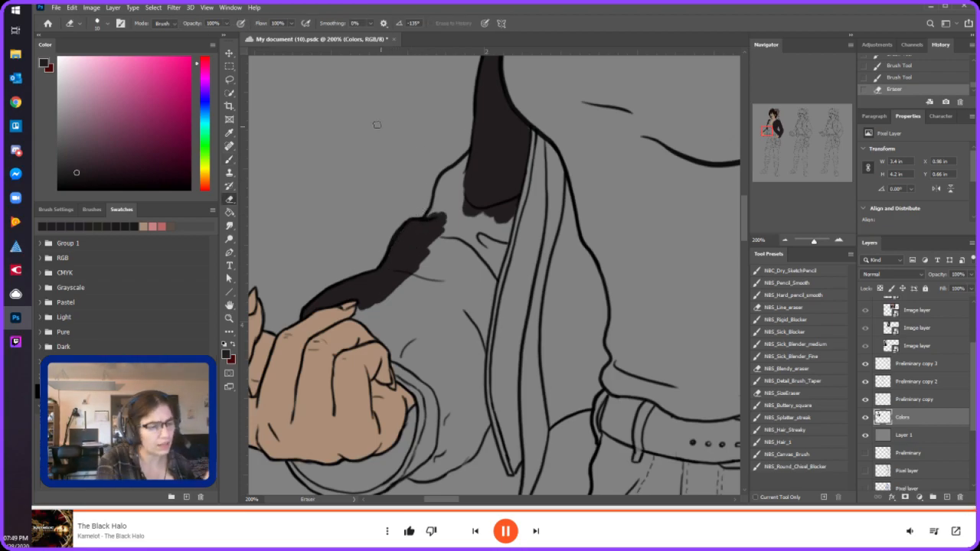
{"action": "left_click", "coordinate": [56, 8]}
{"action": "left_click", "coordinate": [69, 28]}
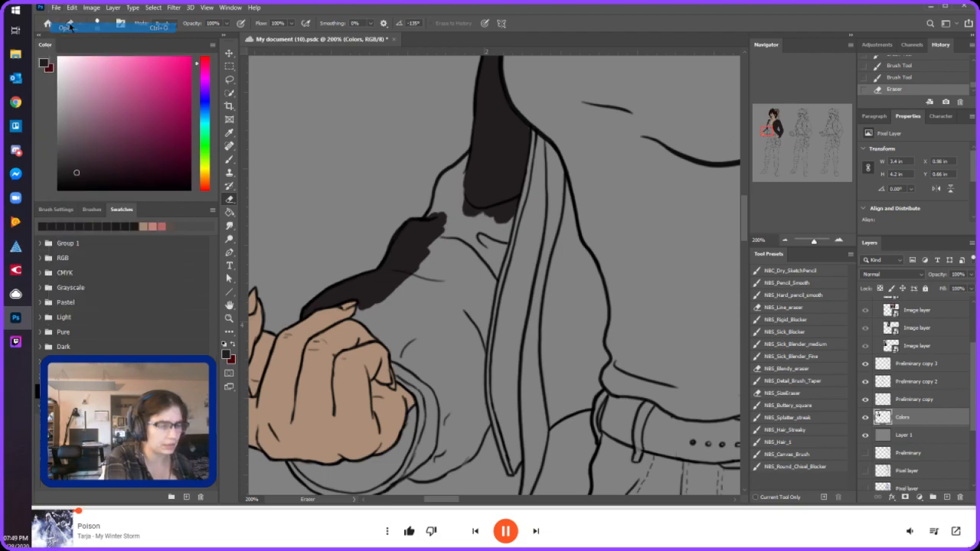
{"action": "left_click", "coordinate": [774, 9]}
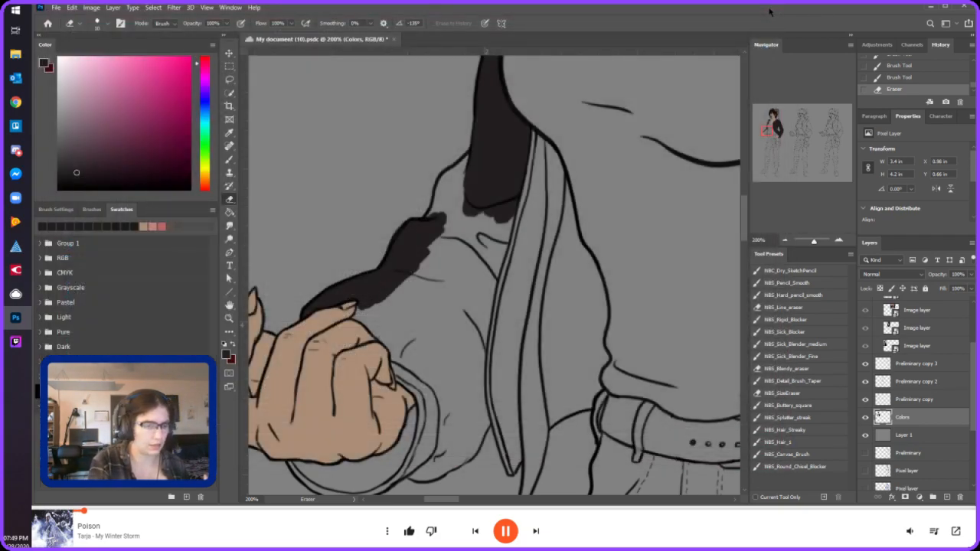
{"action": "left_click", "coordinate": [56, 8]}
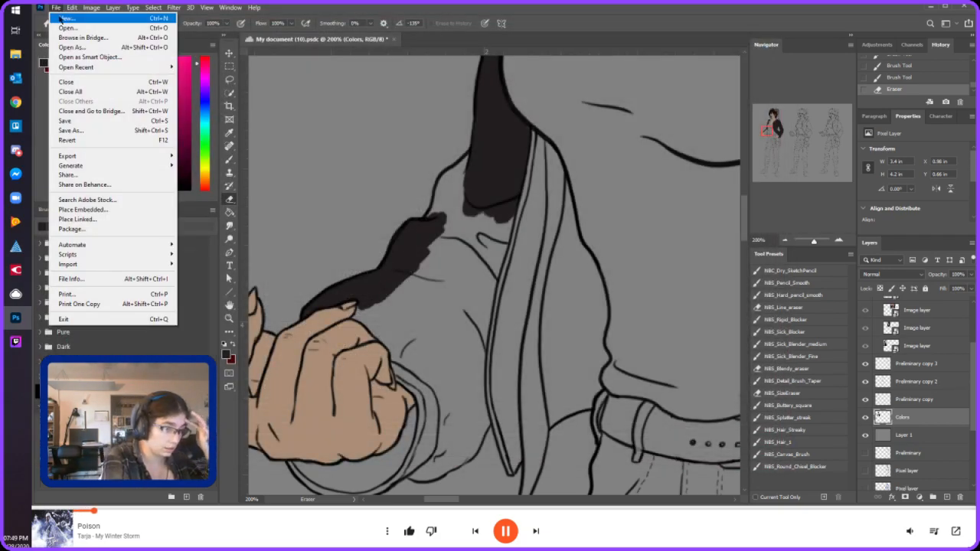
{"action": "mouse_move", "coordinate": [96, 70]}
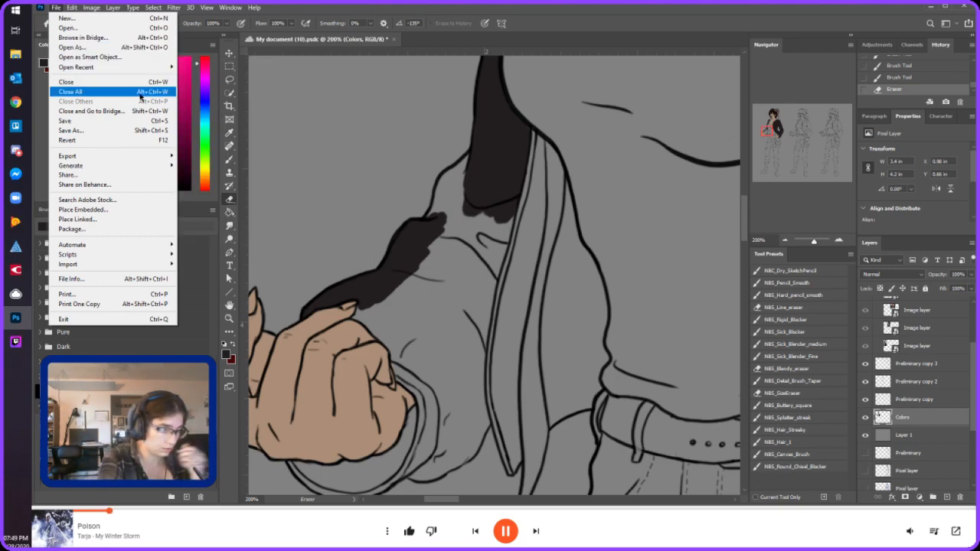
{"action": "left_click", "coordinate": [366, 42]}
- Save the character document and close it
{"action": "left_click", "coordinate": [56, 7]}
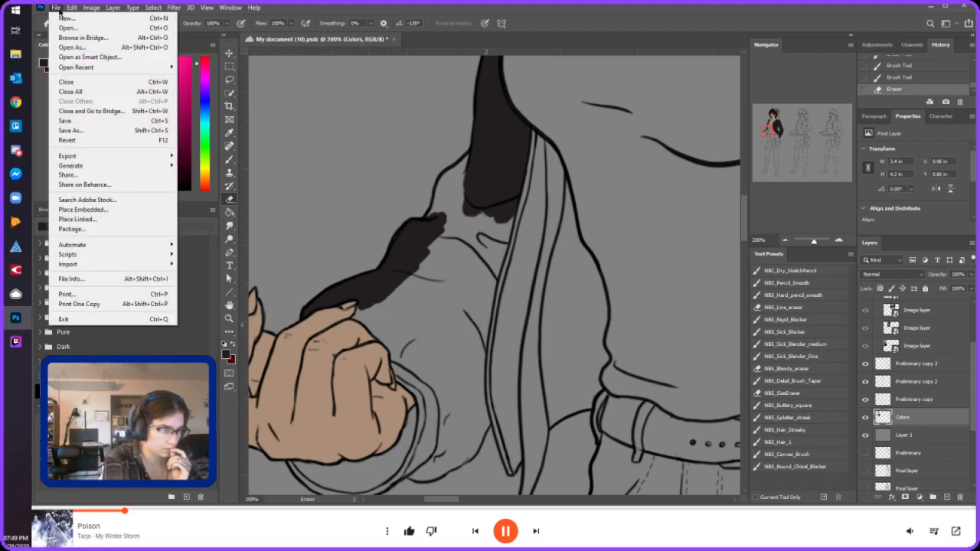
{"action": "left_click", "coordinate": [115, 119]}
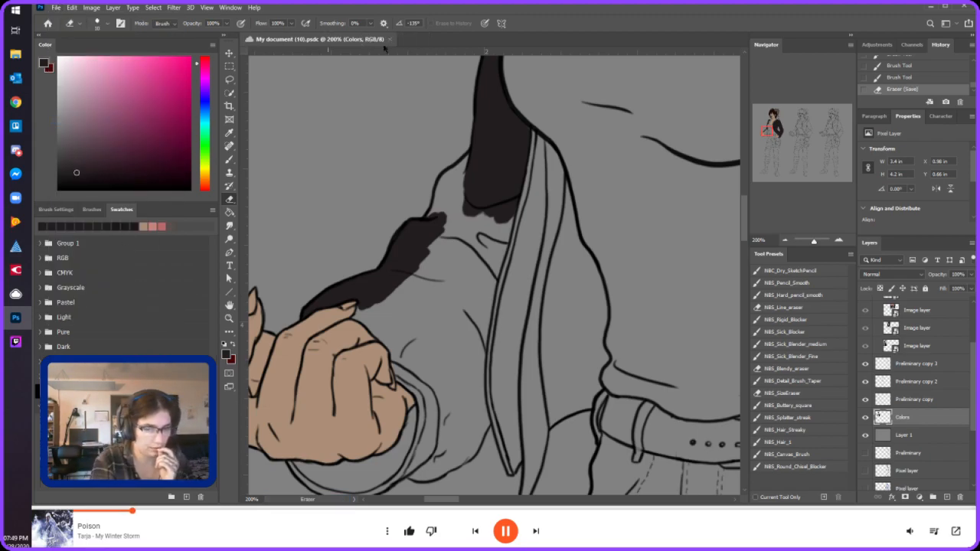
{"action": "left_click", "coordinate": [389, 39]}
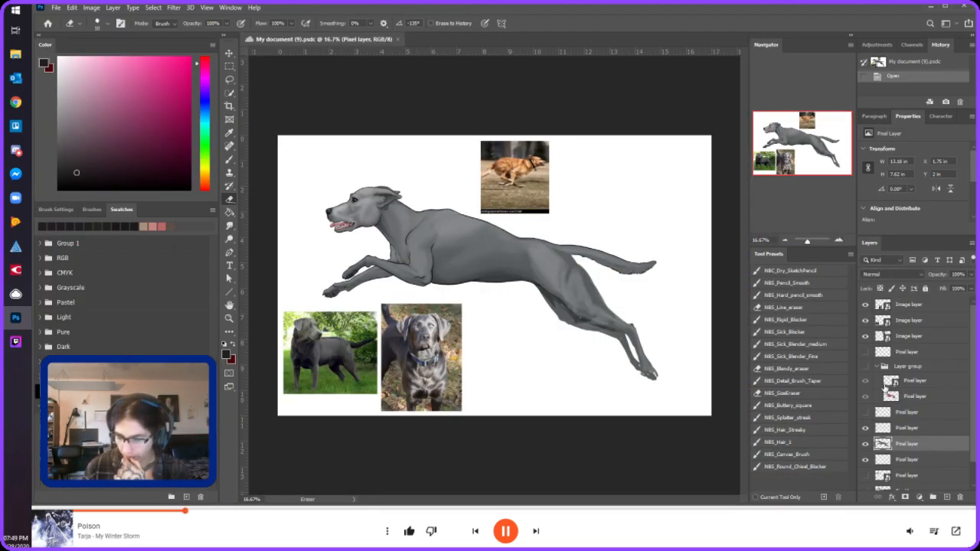
- In the running-dog document, hide the grey rendering and preview the two hidden layers just above the background
{"action": "left_click", "coordinate": [866, 413]}
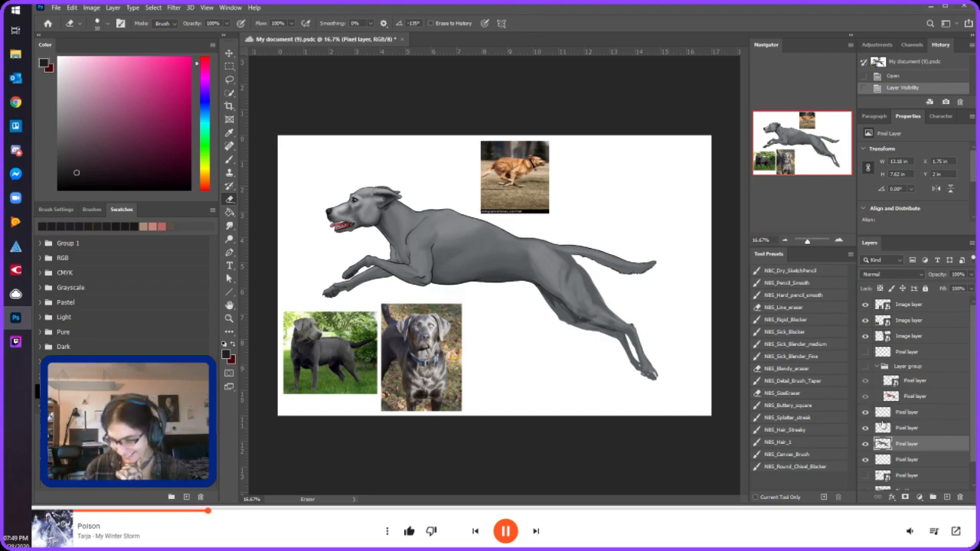
{"action": "scroll", "coordinate": [969, 433], "scroll_direction": "down", "scroll_amount": 2}
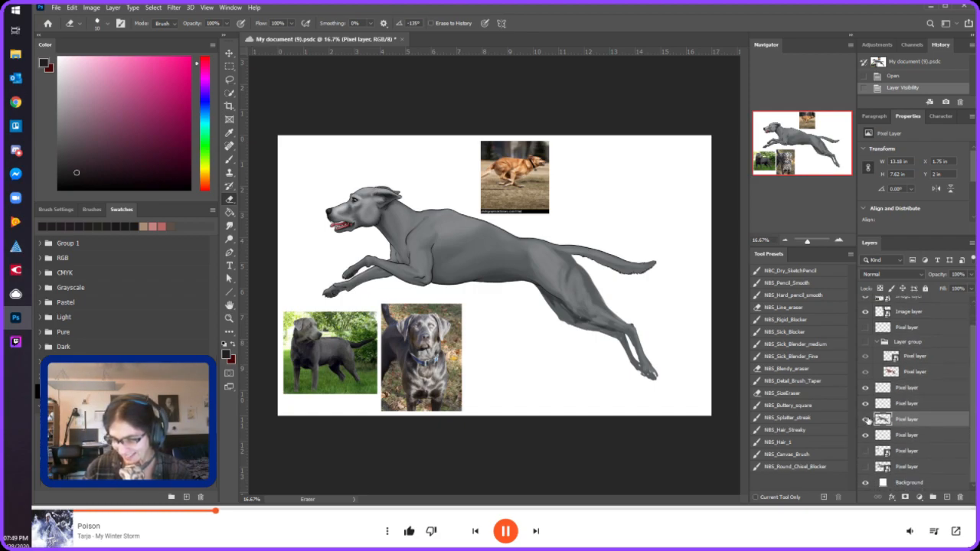
{"action": "left_click", "coordinate": [866, 420]}
{"action": "left_click", "coordinate": [866, 452]}
{"action": "left_click", "coordinate": [866, 453]}
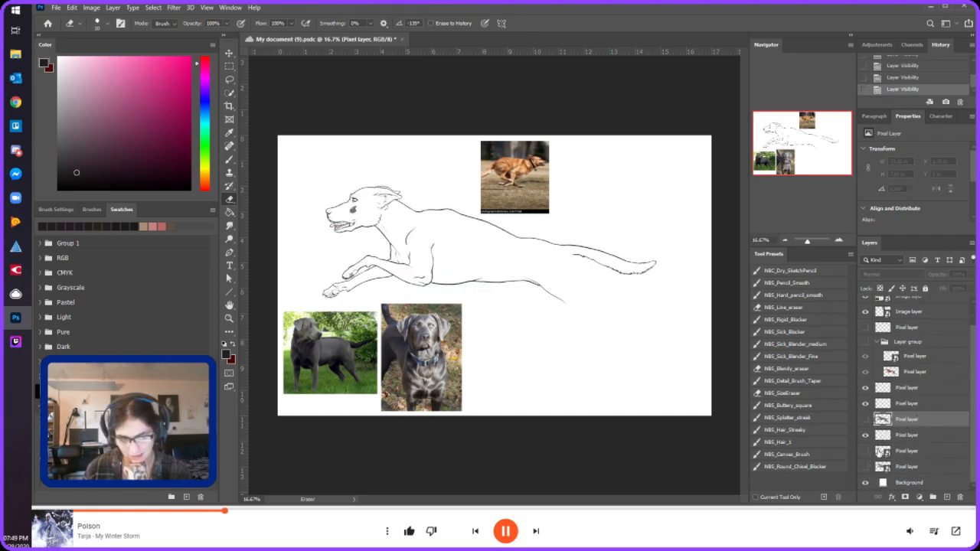
{"action": "left_click", "coordinate": [866, 467]}
{"action": "left_click", "coordinate": [866, 466]}
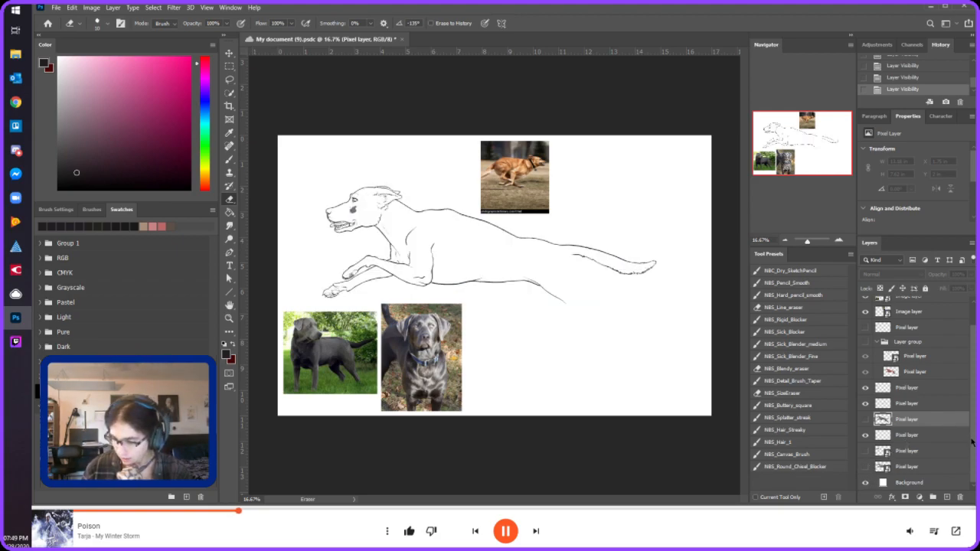
- Show the layer group with the muscle anatomy over the running dog and turn the grey rendering back on
{"action": "scroll", "coordinate": [973, 441], "scroll_direction": "up", "scroll_amount": 2}
{"action": "left_click", "coordinate": [866, 360]}
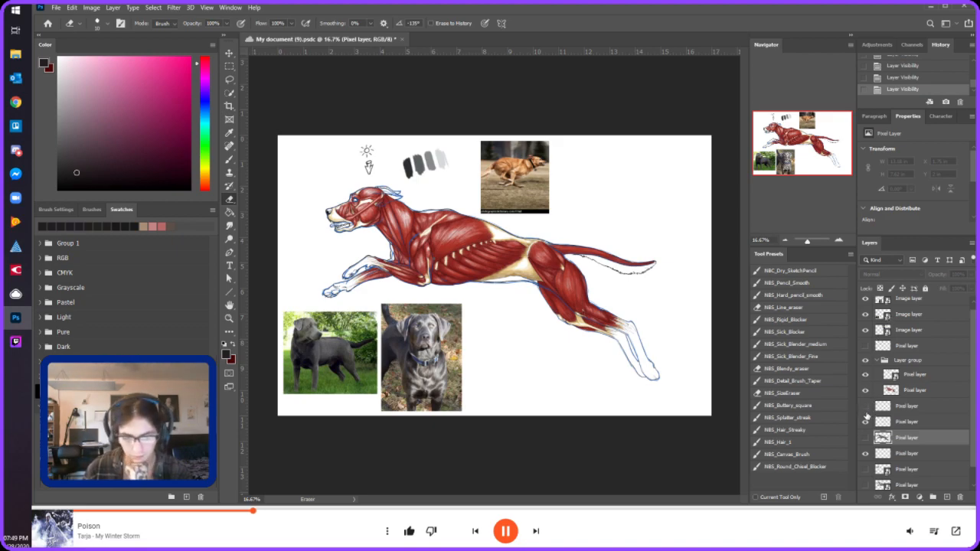
{"action": "left_click", "coordinate": [866, 406]}
{"action": "left_click", "coordinate": [867, 331]}
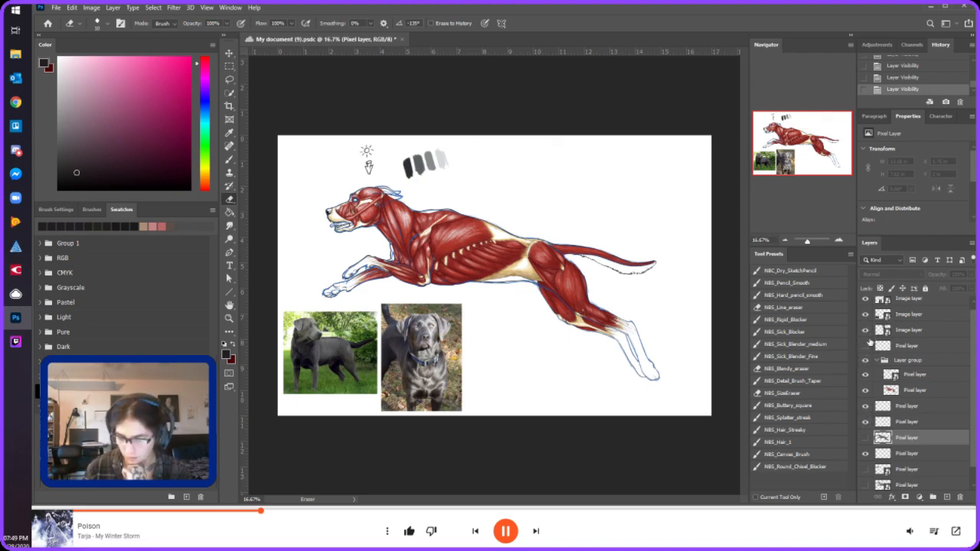
{"action": "left_click", "coordinate": [866, 330]}
{"action": "left_click", "coordinate": [866, 359]}
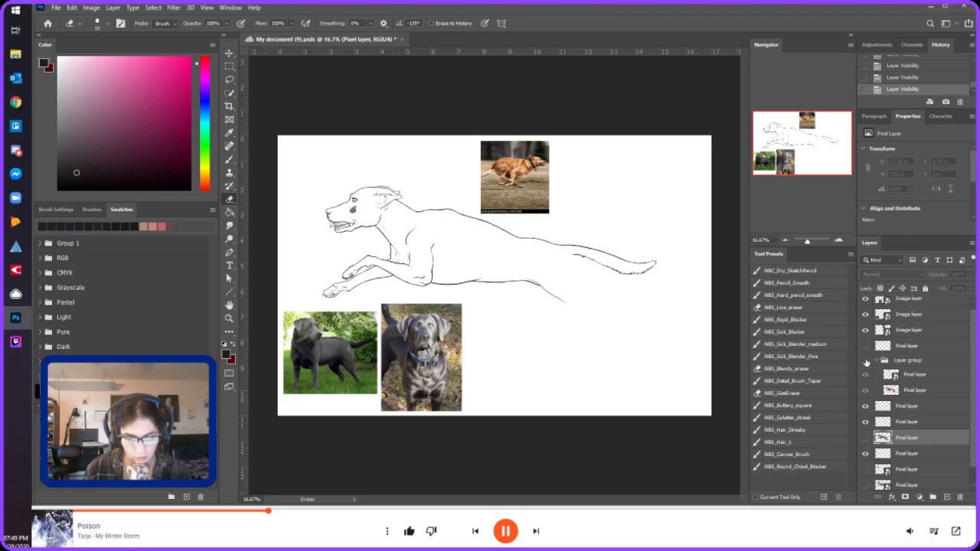
{"action": "left_click", "coordinate": [866, 359]}
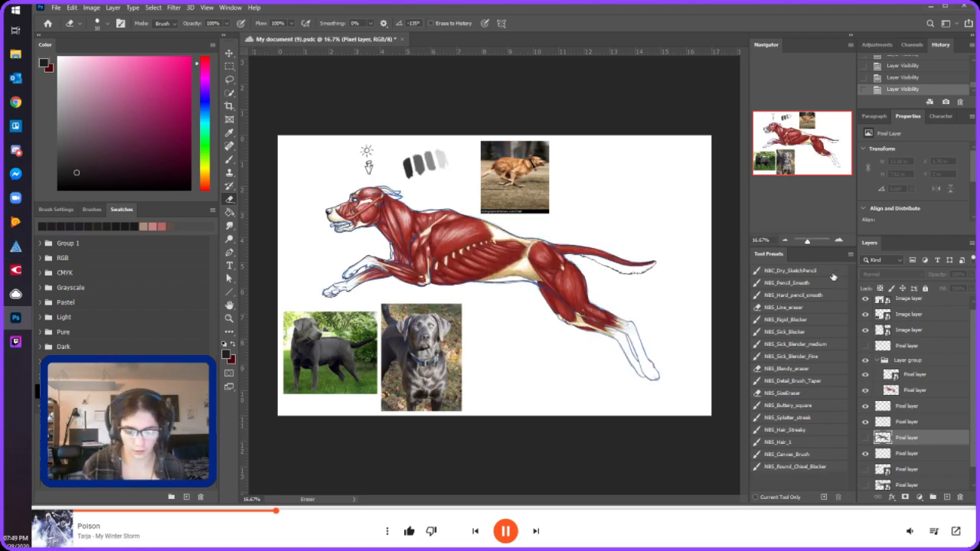
{"action": "left_click", "coordinate": [866, 437]}
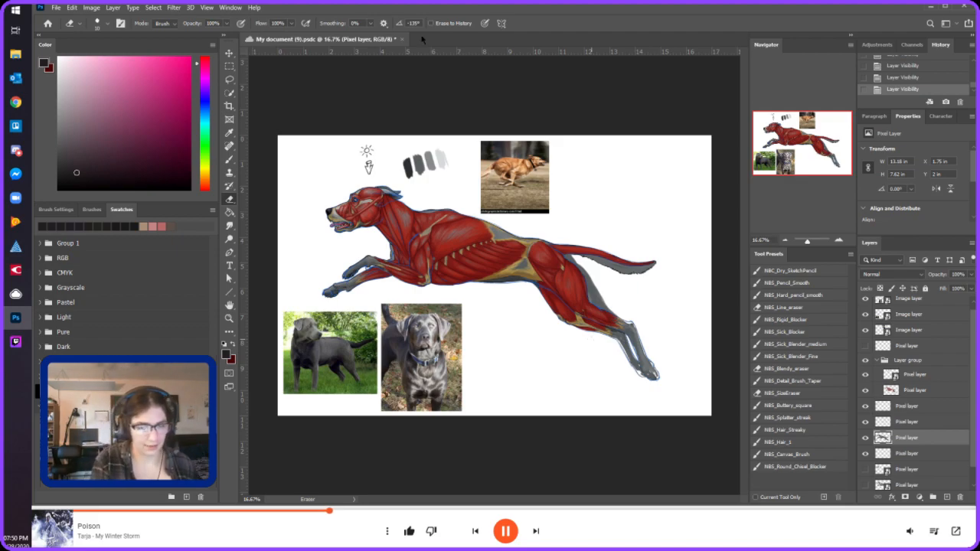
- Save and close the running-dog document, and reopen My document (10) from the cloud documents
{"action": "key", "text": "ctrl+s"}
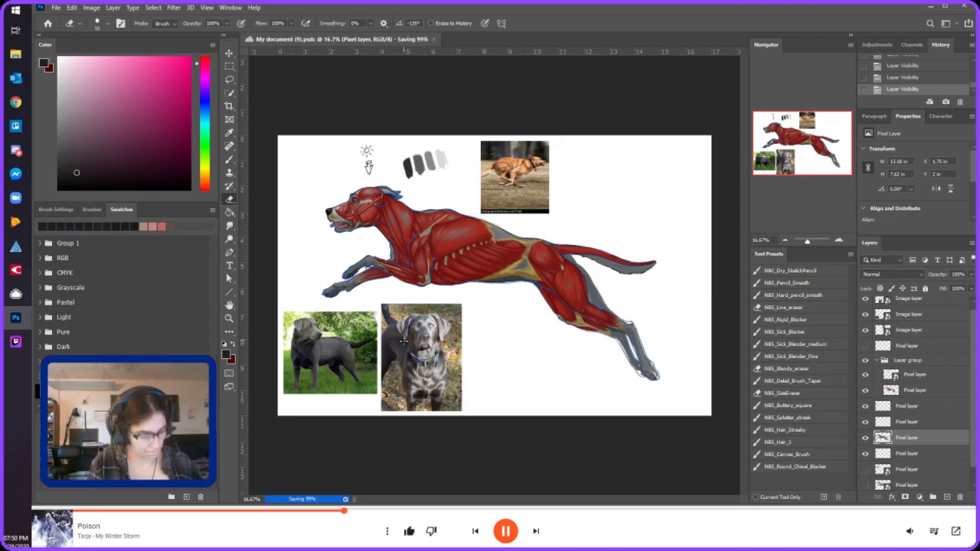
{"action": "key", "text": "ctrl+w"}
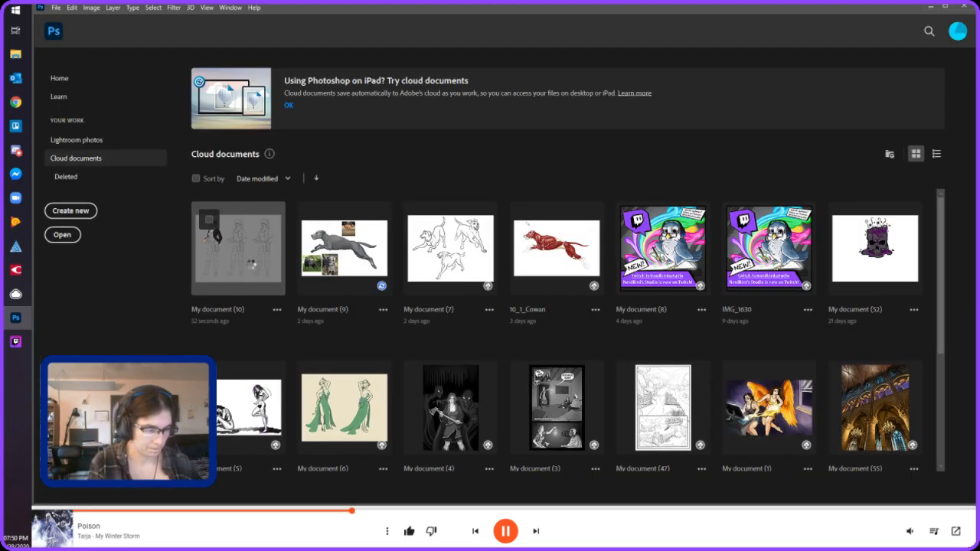
{"action": "left_click", "coordinate": [252, 264]}
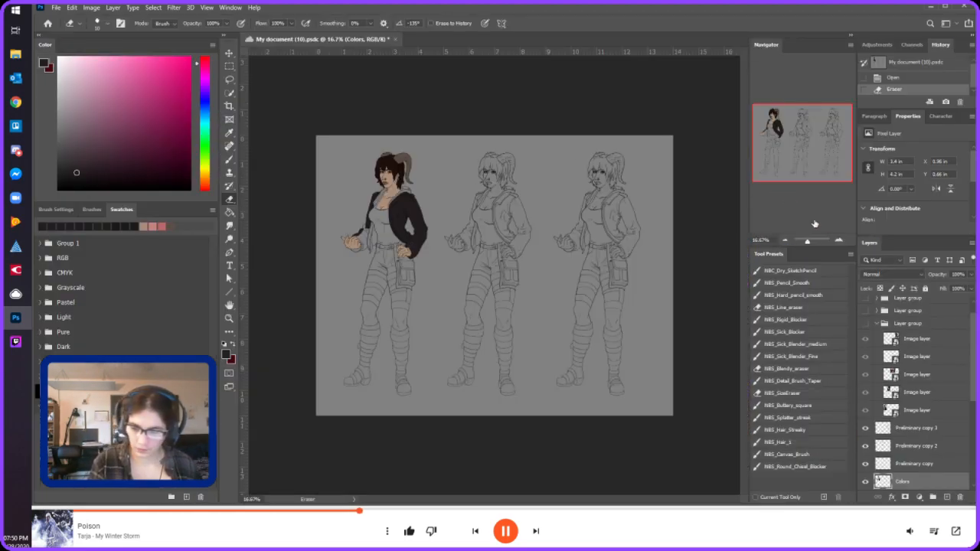
- Paint the elbow, upper forearm and upper part of the jacket's hanging front panel near-black on the Colors layer
{"action": "left_click", "coordinate": [839, 240]}
{"action": "left_click_drag", "start_coordinate": [788, 141], "coordinate": [755, 137]}
{"action": "left_click", "coordinate": [839, 242]}
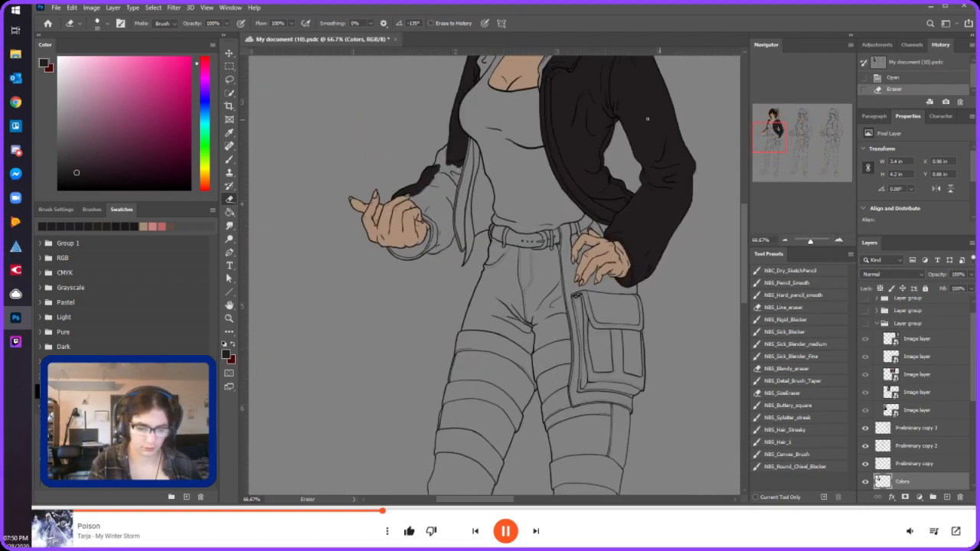
{"action": "left_click", "coordinate": [426, 213]}
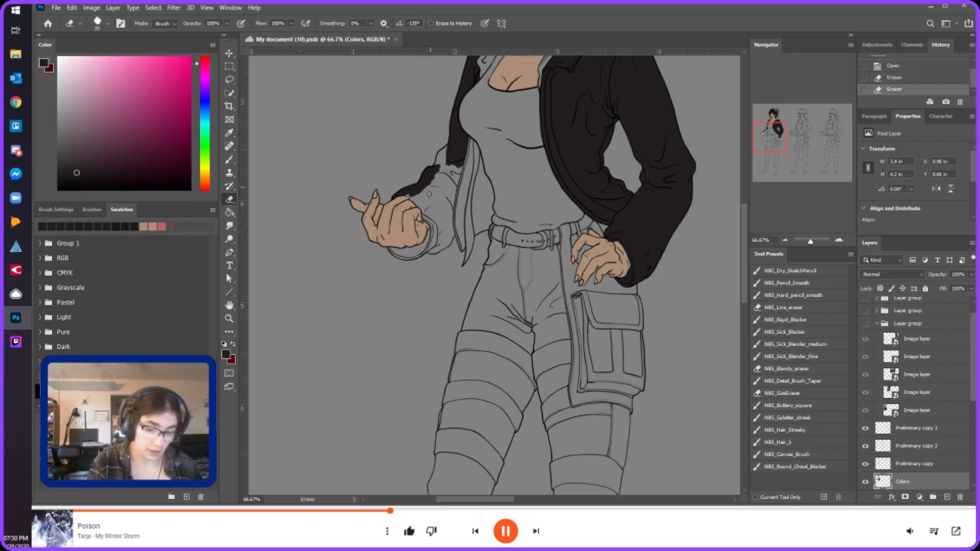
{"action": "key", "text": "b"}
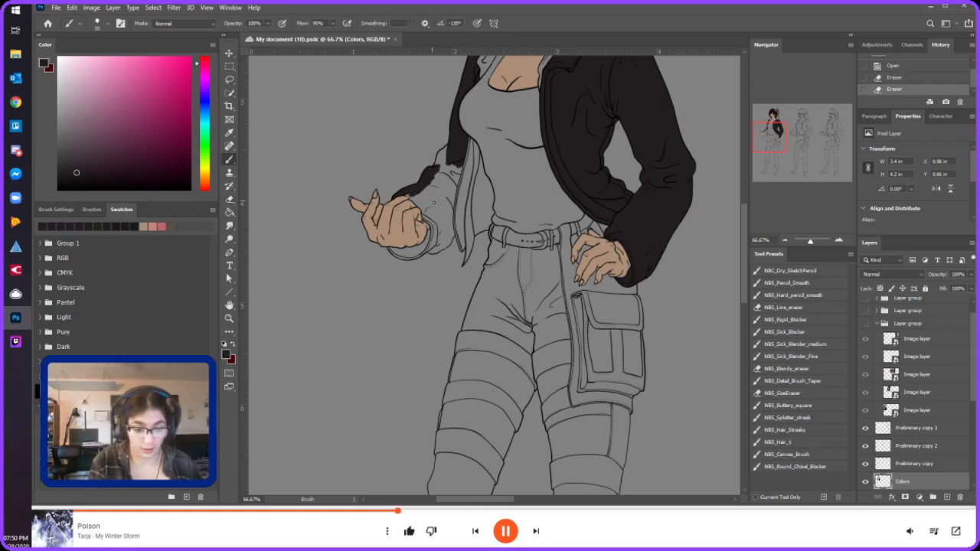
{"action": "mouse_move", "coordinate": [433, 208]}
{"action": "left_mouse_down"}
{"action": "mouse_move", "coordinate": [441, 155]}
{"action": "mouse_move", "coordinate": [454, 144]}
{"action": "mouse_move", "coordinate": [446, 191]}
{"action": "mouse_move", "coordinate": [463, 164]}
{"action": "mouse_move", "coordinate": [462, 204]}
{"action": "mouse_move", "coordinate": [481, 178]}
{"action": "mouse_move", "coordinate": [490, 197]}
{"action": "mouse_move", "coordinate": [482, 177]}
{"action": "mouse_move", "coordinate": [488, 199]}
{"action": "mouse_move", "coordinate": [472, 150]}
{"action": "mouse_move", "coordinate": [472, 182]}
{"action": "left_mouse_up"}
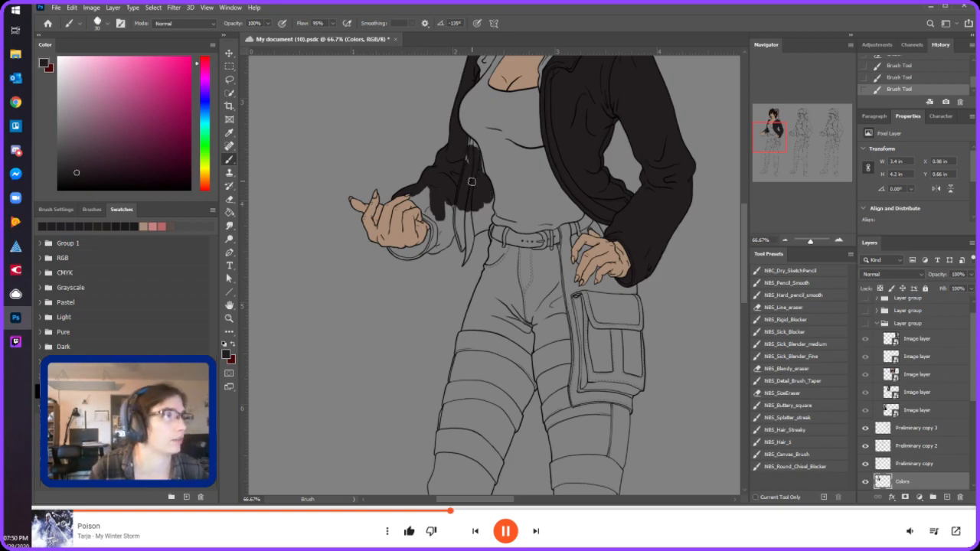
- Undo the last stroke on the hanging front panel and repaint the remaining gaps beside the elbow near-black
{"action": "left_click_drag", "start_coordinate": [474, 151], "coordinate": [473, 145]}
{"action": "key", "text": "ctrl+z"}
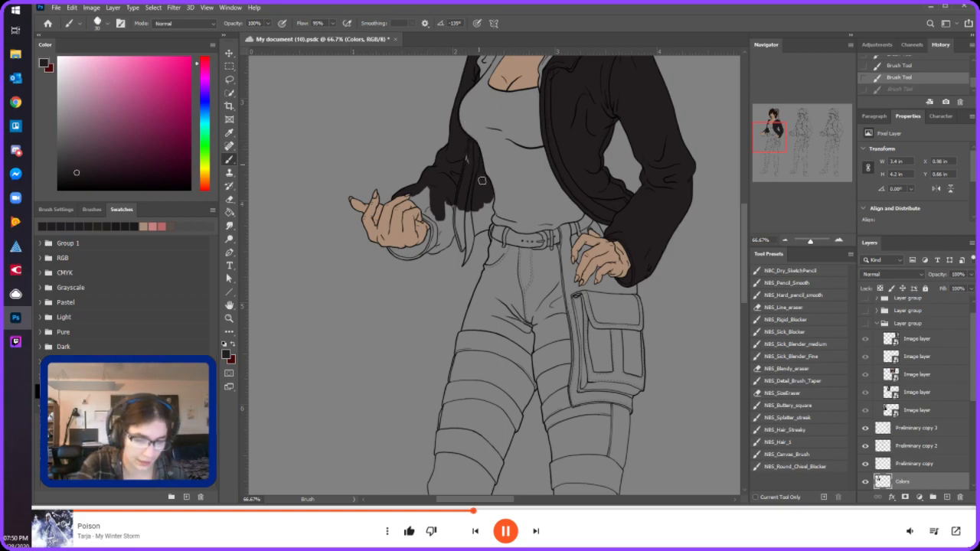
{"action": "left_click_drag", "start_coordinate": [469, 146], "coordinate": [449, 131]}
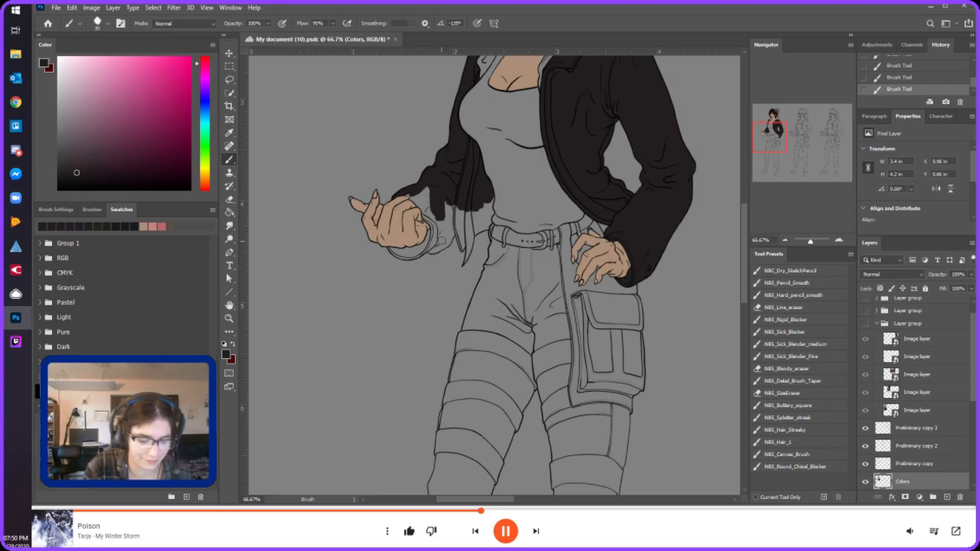
- Paint the sleeve around the wrist of the outstretched hand and the rest of the lower forearm near-black
{"action": "left_click_drag", "start_coordinate": [431, 230], "coordinate": [429, 241]}
{"action": "left_click", "coordinate": [839, 242]}
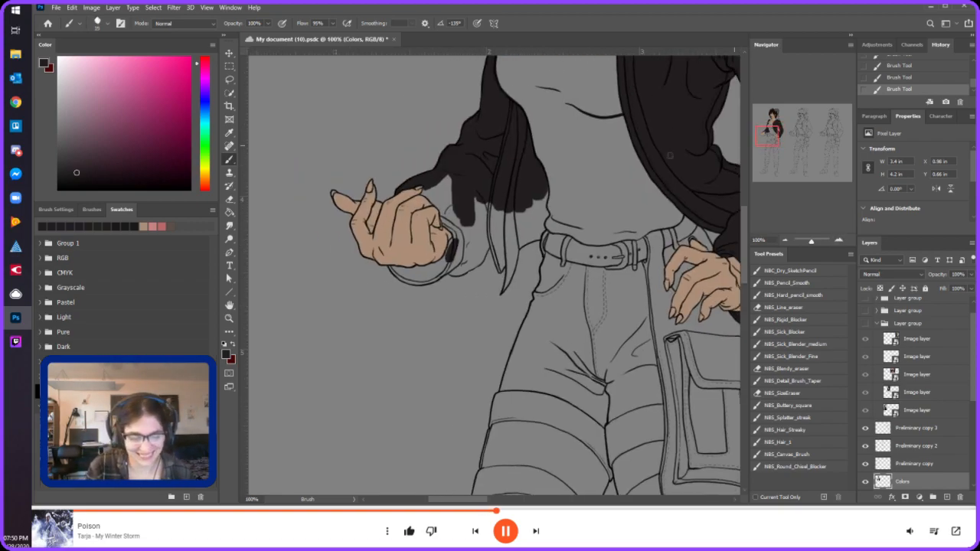
{"action": "mouse_move", "coordinate": [452, 247]}
{"action": "left_mouse_down"}
{"action": "mouse_move", "coordinate": [457, 236]}
{"action": "mouse_move", "coordinate": [433, 190]}
{"action": "mouse_move", "coordinate": [429, 198]}
{"action": "left_mouse_up"}
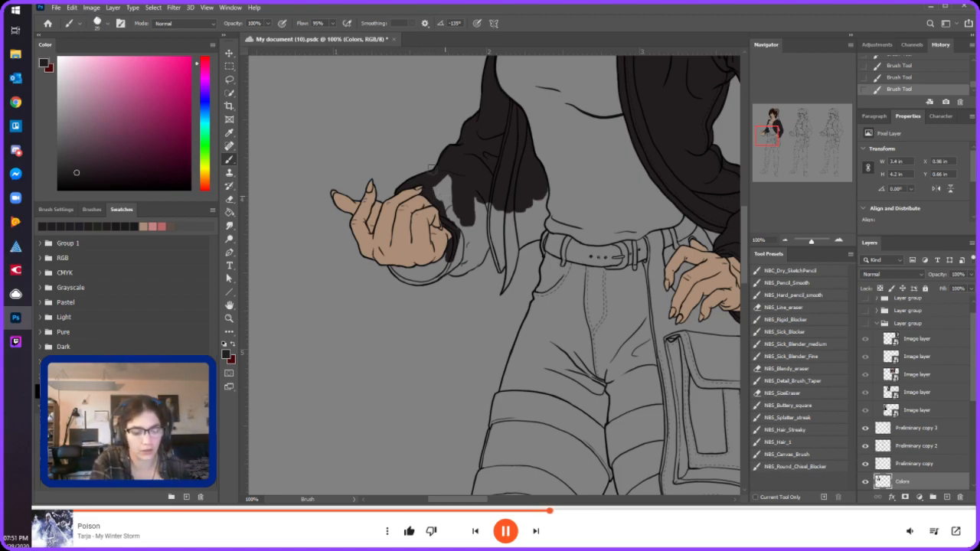
{"action": "mouse_move", "coordinate": [438, 176]}
{"action": "left_mouse_down"}
{"action": "mouse_move", "coordinate": [447, 205]}
{"action": "mouse_move", "coordinate": [470, 236]}
{"action": "mouse_move", "coordinate": [494, 206]}
{"action": "mouse_move", "coordinate": [461, 251]}
{"action": "mouse_move", "coordinate": [477, 192]}
{"action": "mouse_move", "coordinate": [473, 253]}
{"action": "left_mouse_up"}
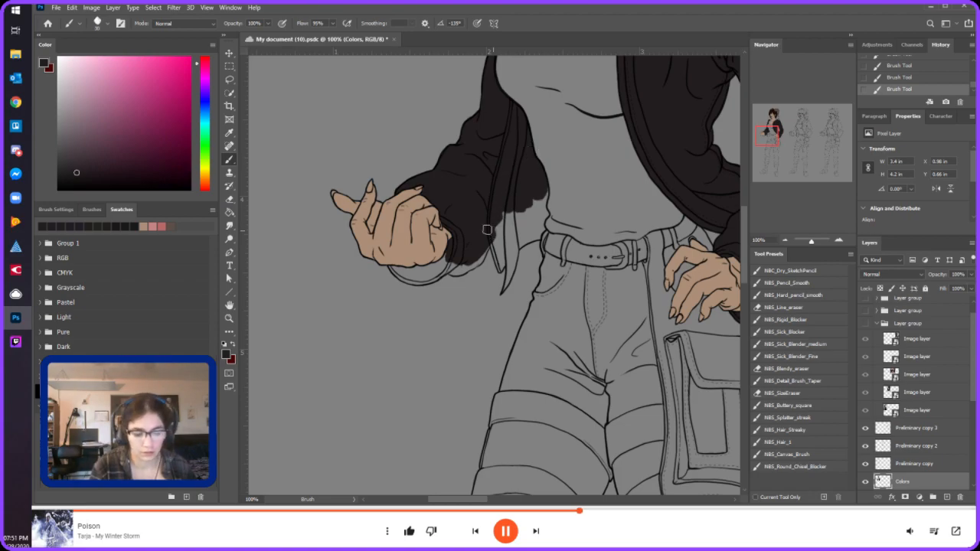
- Fill the jacket's hanging front panel down to its tip and across to the waist near-black, and erase the overspill
{"action": "mouse_move", "coordinate": [499, 267]}
{"action": "left_mouse_down"}
{"action": "mouse_move", "coordinate": [494, 241]}
{"action": "mouse_move", "coordinate": [501, 267]}
{"action": "mouse_move", "coordinate": [498, 209]}
{"action": "mouse_move", "coordinate": [500, 243]}
{"action": "mouse_move", "coordinate": [514, 203]}
{"action": "mouse_move", "coordinate": [520, 217]}
{"action": "mouse_move", "coordinate": [500, 268]}
{"action": "mouse_move", "coordinate": [528, 226]}
{"action": "mouse_move", "coordinate": [500, 262]}
{"action": "mouse_move", "coordinate": [513, 267]}
{"action": "mouse_move", "coordinate": [506, 285]}
{"action": "mouse_move", "coordinate": [508, 255]}
{"action": "left_mouse_up"}
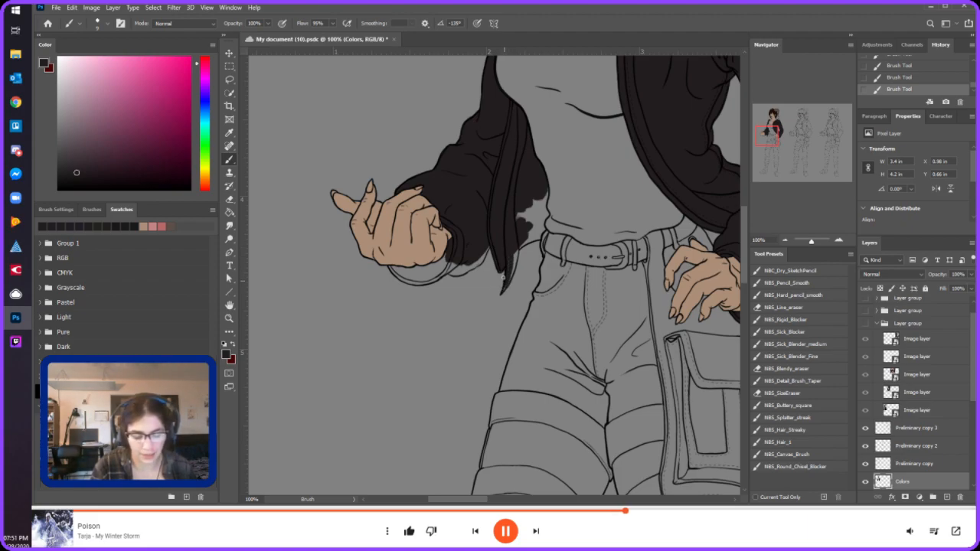
{"action": "key", "text": "e"}
{"action": "left_click_drag", "start_coordinate": [503, 286], "coordinate": [499, 269]}
{"action": "key", "text": "b"}
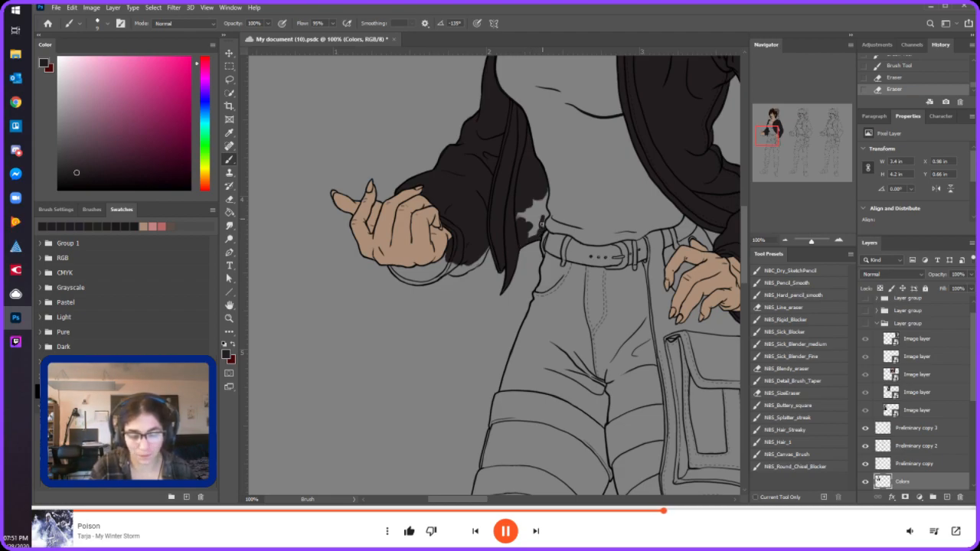
{"action": "mouse_move", "coordinate": [547, 215]}
{"action": "left_mouse_down"}
{"action": "mouse_move", "coordinate": [547, 191]}
{"action": "mouse_move", "coordinate": [552, 207]}
{"action": "left_mouse_up"}
{"action": "key", "text": "e"}
{"action": "mouse_move", "coordinate": [549, 225]}
{"action": "left_mouse_down"}
{"action": "mouse_move", "coordinate": [551, 212]}
{"action": "mouse_move", "coordinate": [537, 230]}
{"action": "mouse_move", "coordinate": [525, 207]}
{"action": "mouse_move", "coordinate": [531, 235]}
{"action": "left_mouse_up"}
{"action": "key", "text": "b"}
- Fill the rim and inside of the open cuff beneath the outstretched hand near-black
{"action": "key", "text": "bracketright"}
{"action": "key", "text": "bracketright"}
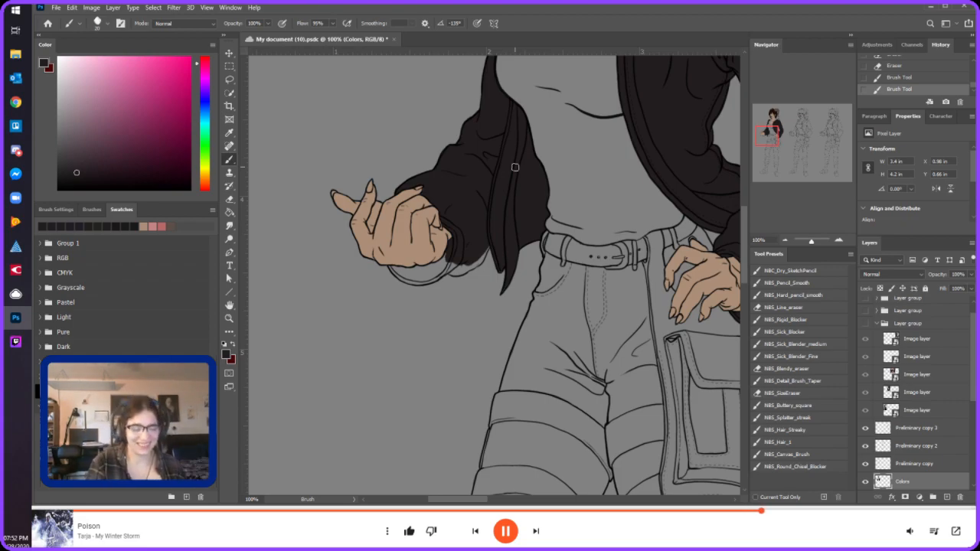
{"action": "mouse_move", "coordinate": [419, 275]}
{"action": "left_mouse_down"}
{"action": "mouse_move", "coordinate": [452, 253]}
{"action": "mouse_move", "coordinate": [444, 268]}
{"action": "mouse_move", "coordinate": [472, 265]}
{"action": "mouse_move", "coordinate": [492, 235]}
{"action": "left_mouse_up"}
{"action": "left_click", "coordinate": [838, 240]}
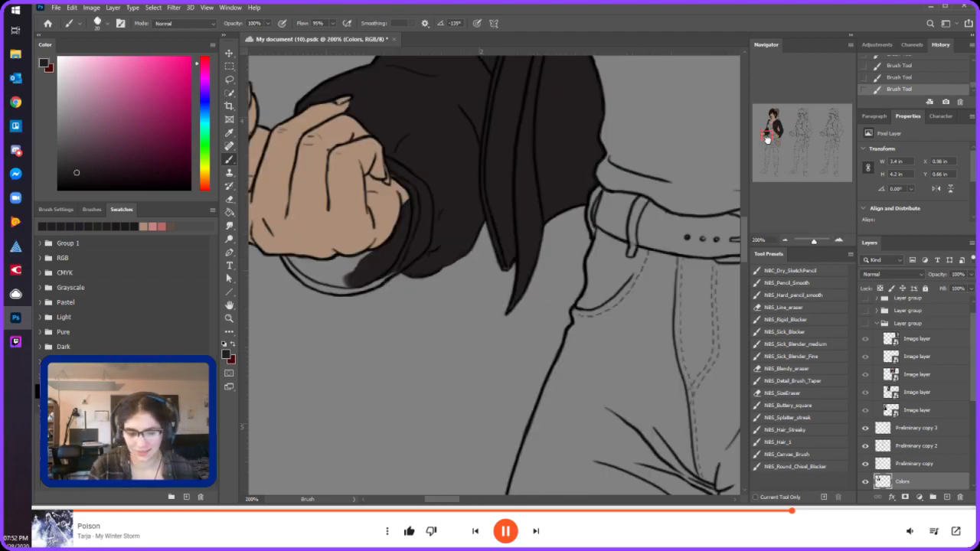
{"action": "left_click", "coordinate": [764, 135]}
{"action": "key", "text": "bracketleft"}
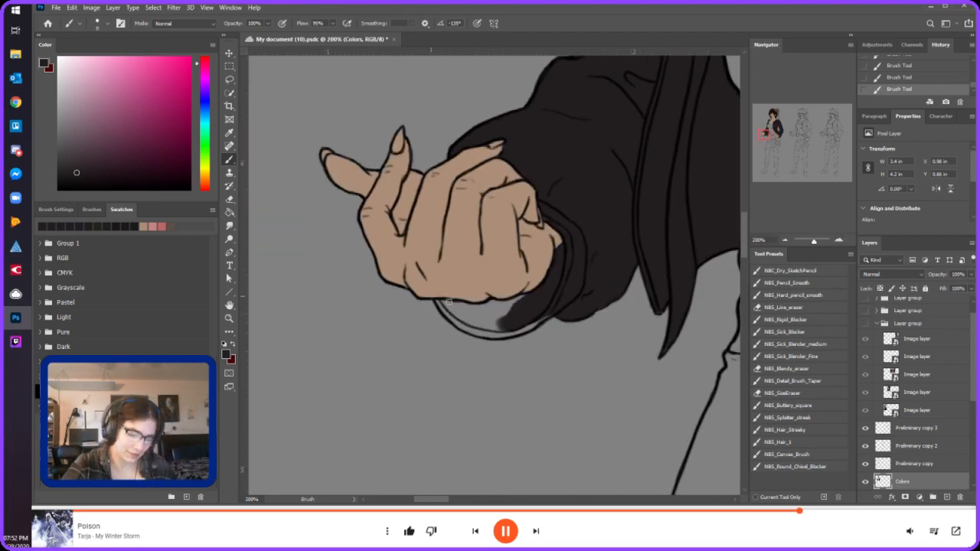
{"action": "mouse_move", "coordinate": [440, 304]}
{"action": "left_mouse_down"}
{"action": "mouse_move", "coordinate": [489, 321]}
{"action": "mouse_move", "coordinate": [440, 303]}
{"action": "mouse_move", "coordinate": [497, 322]}
{"action": "mouse_move", "coordinate": [437, 303]}
{"action": "mouse_move", "coordinate": [464, 324]}
{"action": "mouse_move", "coordinate": [496, 331]}
{"action": "mouse_move", "coordinate": [449, 317]}
{"action": "mouse_move", "coordinate": [518, 328]}
{"action": "left_mouse_up"}
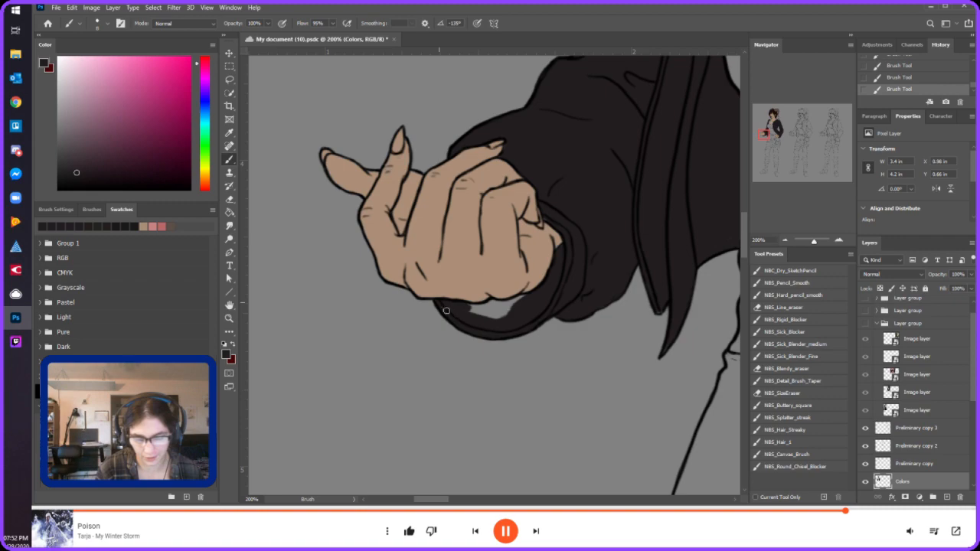
{"action": "mouse_move", "coordinate": [470, 309]}
{"action": "left_mouse_down"}
{"action": "mouse_move", "coordinate": [513, 308]}
{"action": "mouse_move", "coordinate": [486, 318]}
{"action": "mouse_move", "coordinate": [519, 299]}
{"action": "left_mouse_up"}
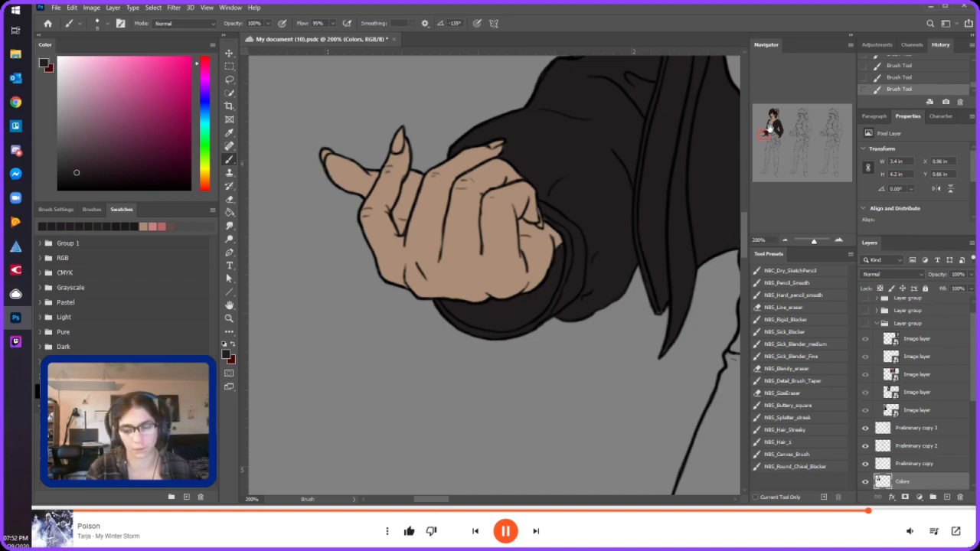
- Save the current near-black as a colour swatch named Jacket, adding it to the current library
{"action": "left_click", "coordinate": [770, 133]}
{"action": "left_click", "coordinate": [839, 240]}
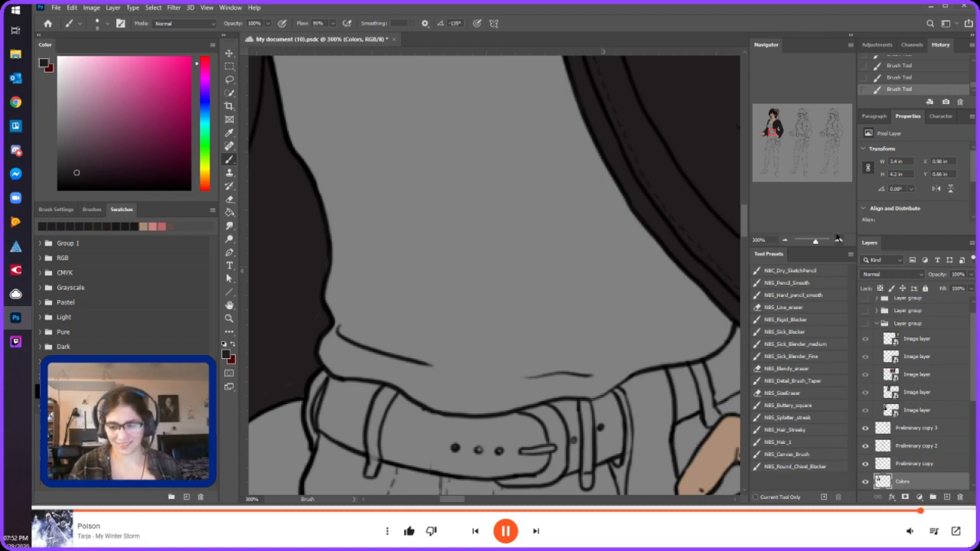
{"action": "left_click", "coordinate": [785, 241]}
{"action": "left_click", "coordinate": [785, 240]}
{"action": "left_click_drag", "start_coordinate": [774, 156], "coordinate": [763, 127]}
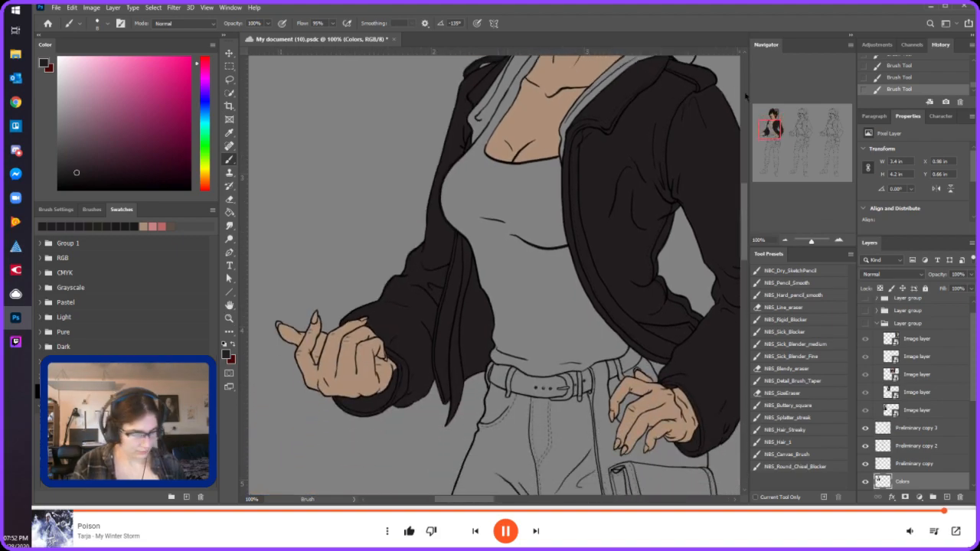
{"action": "left_click", "coordinate": [186, 497]}
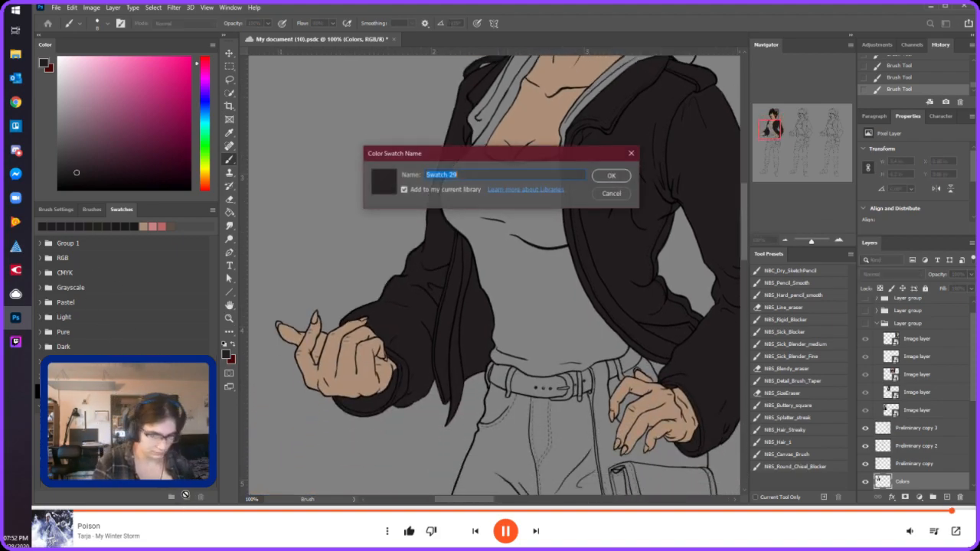
{"action": "type", "text": "Jacket"}
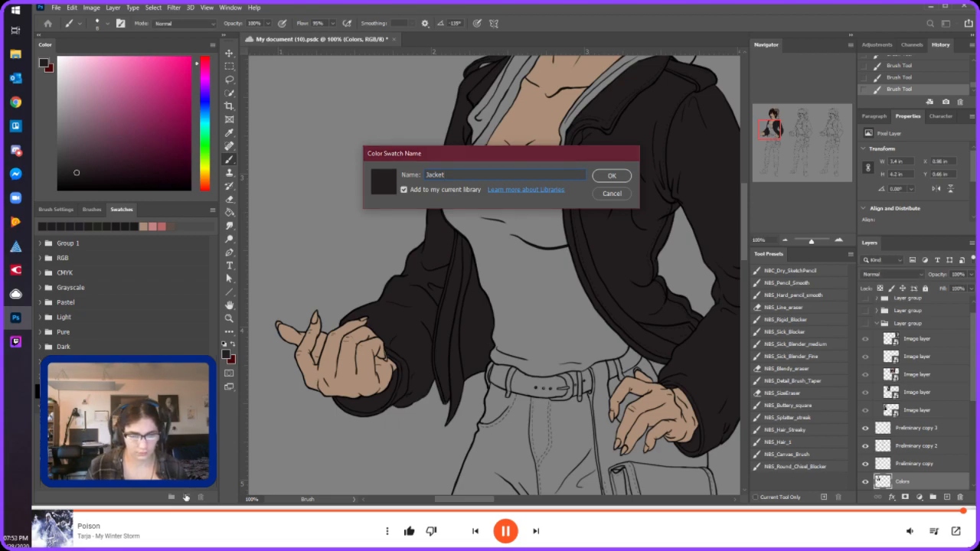
{"action": "key", "text": "Return"}
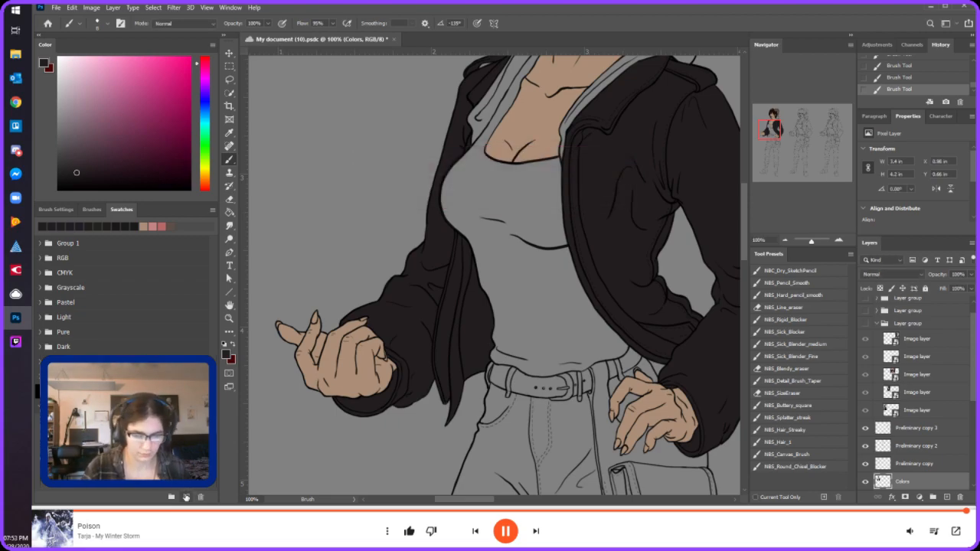
- Try near-black fills on the trousers' front pocket, fly top and upper thigh just below the belt
{"action": "left_click_drag", "start_coordinate": [782, 148], "coordinate": [772, 134]}
{"action": "left_click", "coordinate": [838, 241]}
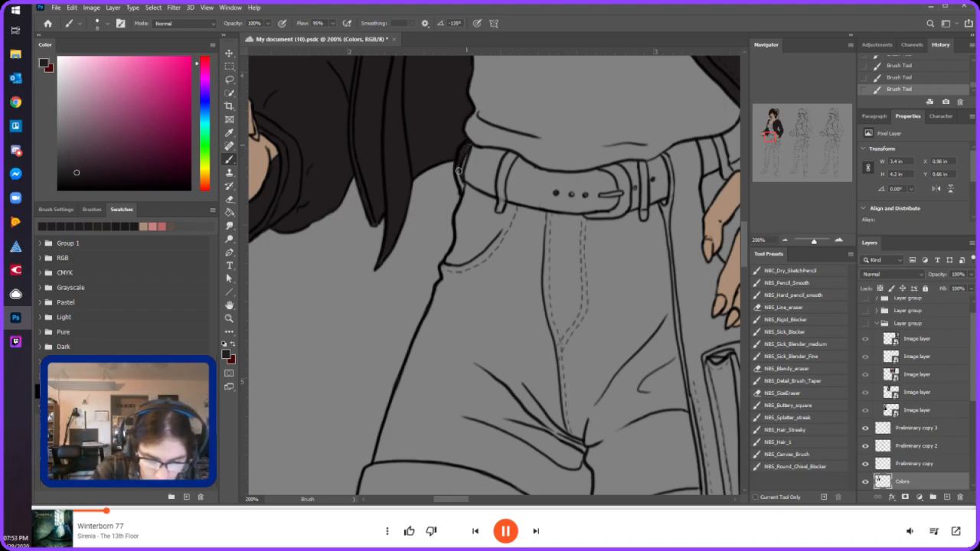
{"action": "key", "text": "bracketright"}
{"action": "key", "text": "bracketright"}
{"action": "key", "text": "bracketright"}
{"action": "key", "text": "bracketright"}
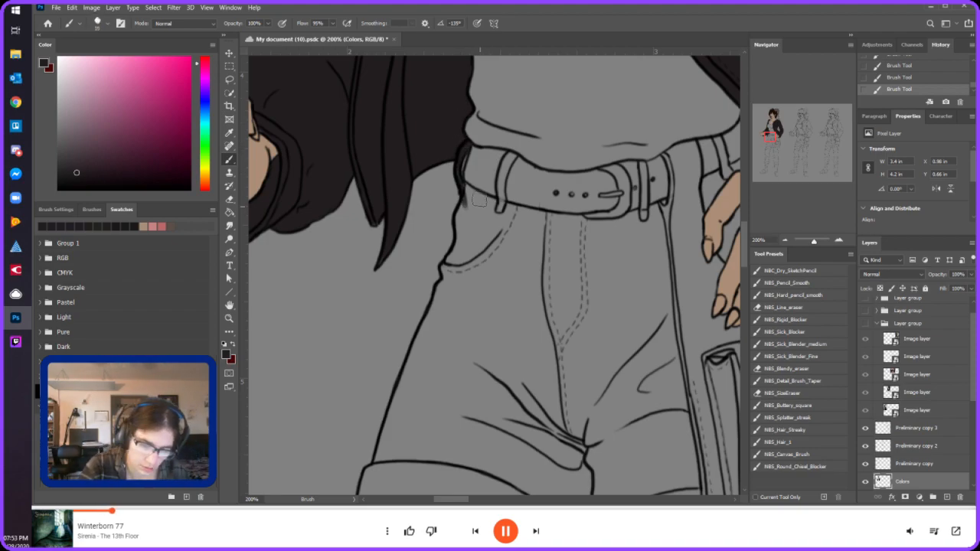
{"action": "mouse_move", "coordinate": [465, 196]}
{"action": "left_mouse_down"}
{"action": "mouse_move", "coordinate": [506, 219]}
{"action": "mouse_move", "coordinate": [470, 196]}
{"action": "mouse_move", "coordinate": [518, 218]}
{"action": "mouse_move", "coordinate": [488, 206]}
{"action": "mouse_move", "coordinate": [581, 230]}
{"action": "left_mouse_up"}
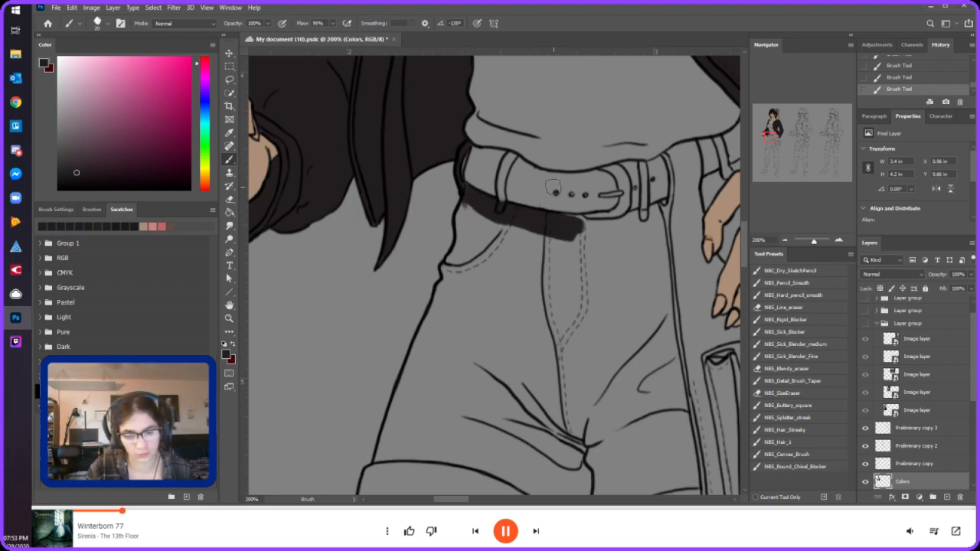
{"action": "left_click", "coordinate": [76, 173]}
{"action": "left_click", "coordinate": [80, 176]}
{"action": "mouse_move", "coordinate": [558, 244]}
{"action": "left_mouse_down"}
{"action": "mouse_move", "coordinate": [536, 245]}
{"action": "mouse_move", "coordinate": [565, 258]}
{"action": "mouse_move", "coordinate": [579, 214]}
{"action": "left_mouse_up"}
{"action": "mouse_move", "coordinate": [503, 216]}
{"action": "left_mouse_down"}
{"action": "mouse_move", "coordinate": [564, 232]}
{"action": "mouse_move", "coordinate": [573, 225]}
{"action": "mouse_move", "coordinate": [552, 219]}
{"action": "mouse_move", "coordinate": [559, 225]}
{"action": "left_mouse_up"}
{"action": "mouse_move", "coordinate": [491, 179]}
{"action": "left_mouse_down"}
{"action": "mouse_move", "coordinate": [507, 288]}
{"action": "mouse_move", "coordinate": [492, 313]}
{"action": "mouse_move", "coordinate": [495, 241]}
{"action": "mouse_move", "coordinate": [452, 298]}
{"action": "mouse_move", "coordinate": [445, 266]}
{"action": "mouse_move", "coordinate": [454, 254]}
{"action": "mouse_move", "coordinate": [444, 268]}
{"action": "mouse_move", "coordinate": [451, 286]}
{"action": "mouse_move", "coordinate": [469, 238]}
{"action": "mouse_move", "coordinate": [460, 252]}
{"action": "mouse_move", "coordinate": [465, 203]}
{"action": "mouse_move", "coordinate": [469, 223]}
{"action": "mouse_move", "coordinate": [483, 208]}
{"action": "mouse_move", "coordinate": [471, 245]}
{"action": "mouse_move", "coordinate": [485, 230]}
{"action": "mouse_move", "coordinate": [458, 253]}
{"action": "left_mouse_up"}
- Paint the trousers' front pocket, fly top and upper thigh in a plum-tinted near-black on the Colors layer
{"action": "key", "text": "bracketleft"}
{"action": "key", "text": "bracketleft"}
{"action": "key", "text": "bracketleft"}
{"action": "key", "text": "bracketleft"}
{"action": "key", "text": "bracketleft"}
{"action": "key", "text": "bracketleft"}
{"action": "key", "text": "bracketleft"}
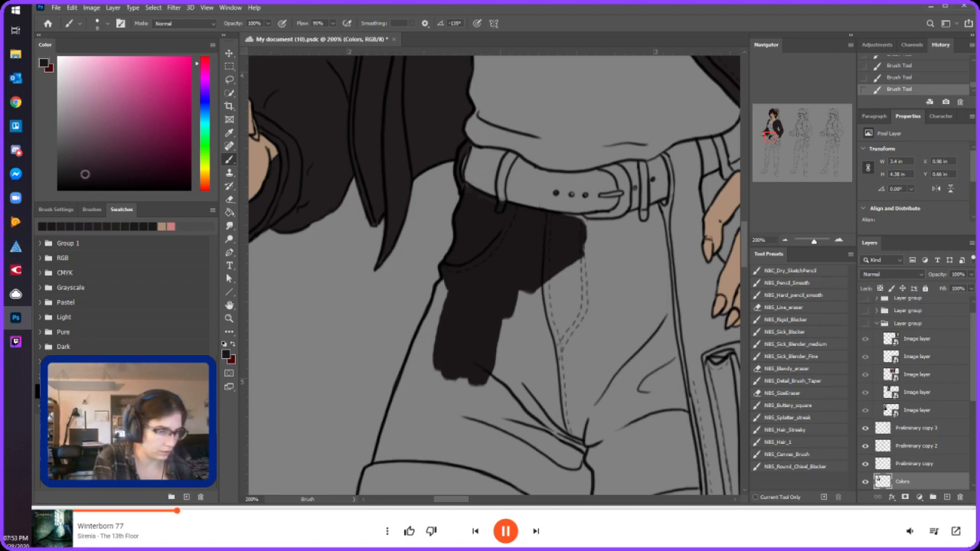
{"action": "mouse_move", "coordinate": [479, 324]}
{"action": "left_mouse_down"}
{"action": "mouse_move", "coordinate": [496, 360]}
{"action": "mouse_move", "coordinate": [491, 334]}
{"action": "left_mouse_up"}
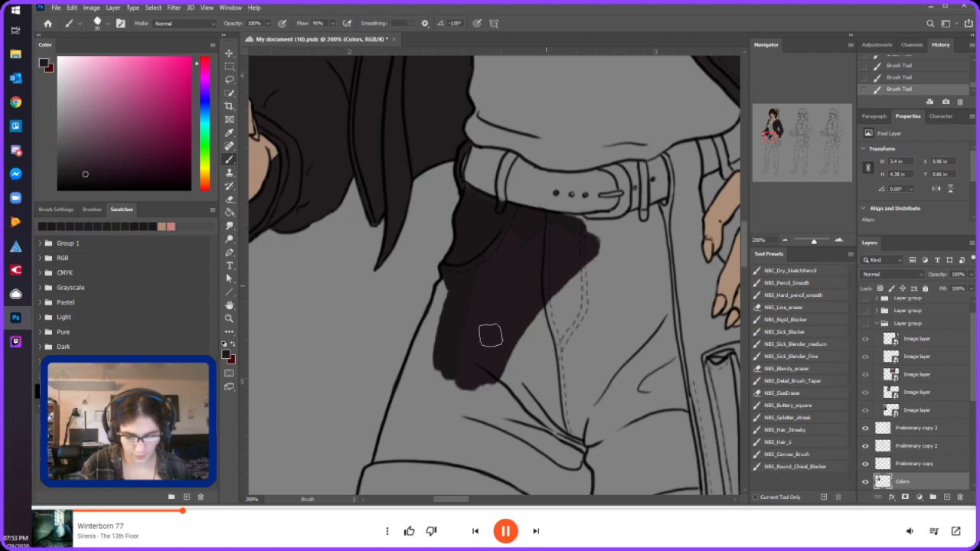
{"action": "mouse_move", "coordinate": [491, 267]}
{"action": "left_mouse_down"}
{"action": "mouse_move", "coordinate": [471, 268]}
{"action": "mouse_move", "coordinate": [451, 294]}
{"action": "mouse_move", "coordinate": [457, 282]}
{"action": "left_mouse_up"}
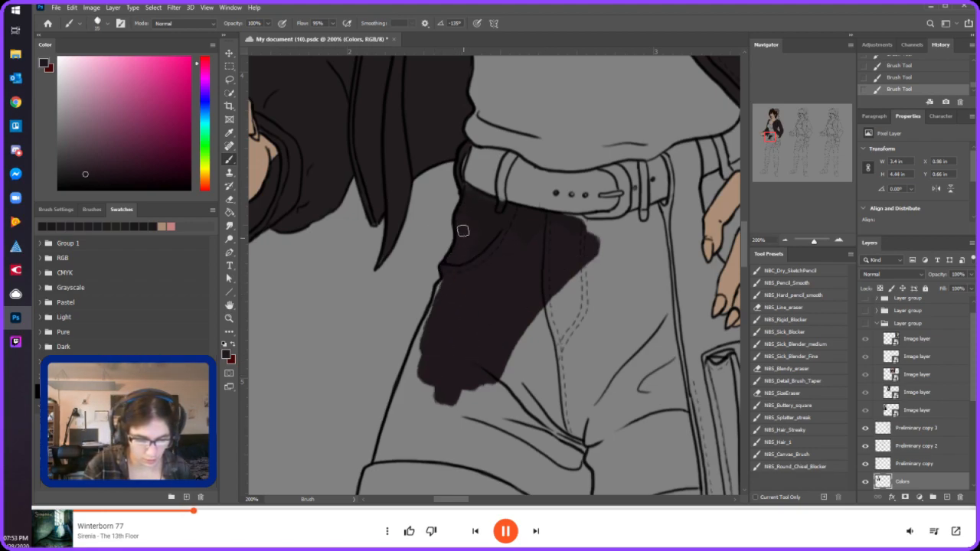
- Paint the belt loops and the trousers behind the hand on the hip plum-black, and erase the overspill on the belt
{"action": "mouse_move", "coordinate": [462, 219]}
{"action": "left_mouse_down"}
{"action": "mouse_move", "coordinate": [488, 202]}
{"action": "mouse_move", "coordinate": [475, 266]}
{"action": "mouse_move", "coordinate": [526, 221]}
{"action": "mouse_move", "coordinate": [537, 225]}
{"action": "mouse_move", "coordinate": [532, 251]}
{"action": "mouse_move", "coordinate": [574, 222]}
{"action": "mouse_move", "coordinate": [588, 238]}
{"action": "mouse_move", "coordinate": [575, 223]}
{"action": "mouse_move", "coordinate": [623, 225]}
{"action": "mouse_move", "coordinate": [639, 212]}
{"action": "mouse_move", "coordinate": [645, 220]}
{"action": "mouse_move", "coordinate": [635, 161]}
{"action": "left_mouse_up"}
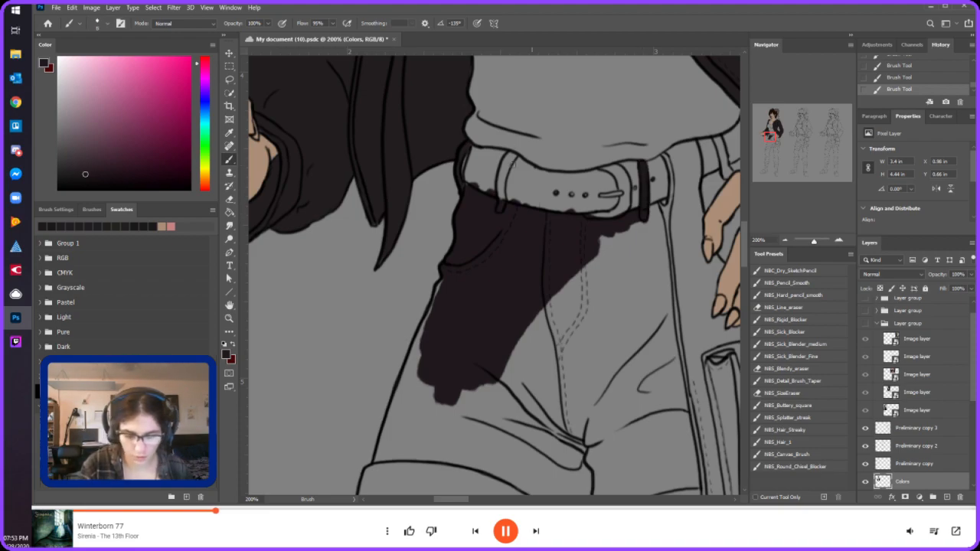
{"action": "mouse_move", "coordinate": [499, 184]}
{"action": "left_mouse_down"}
{"action": "mouse_move", "coordinate": [505, 201]}
{"action": "mouse_move", "coordinate": [506, 155]}
{"action": "mouse_move", "coordinate": [499, 184]}
{"action": "mouse_move", "coordinate": [487, 188]}
{"action": "mouse_move", "coordinate": [513, 198]}
{"action": "left_mouse_up"}
{"action": "key", "text": "e"}
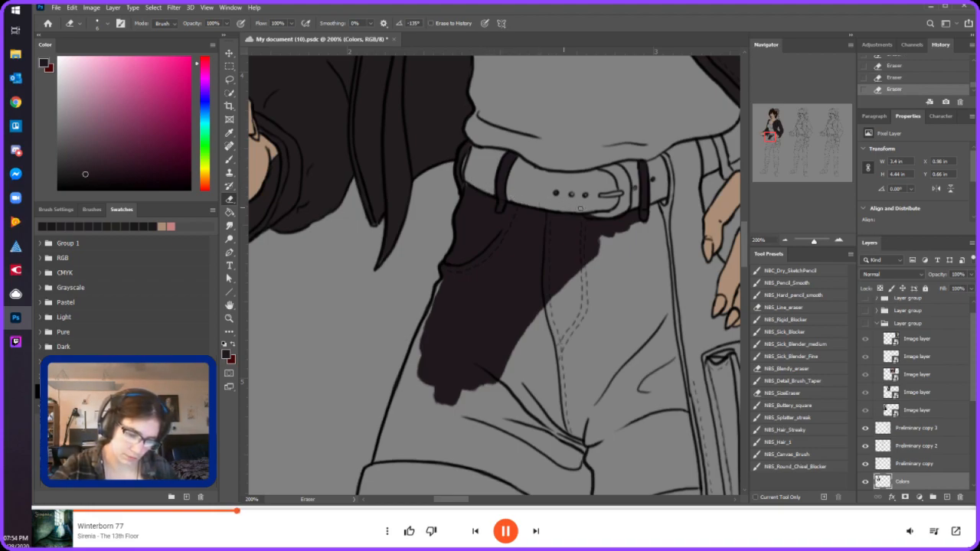
{"action": "key", "text": "b"}
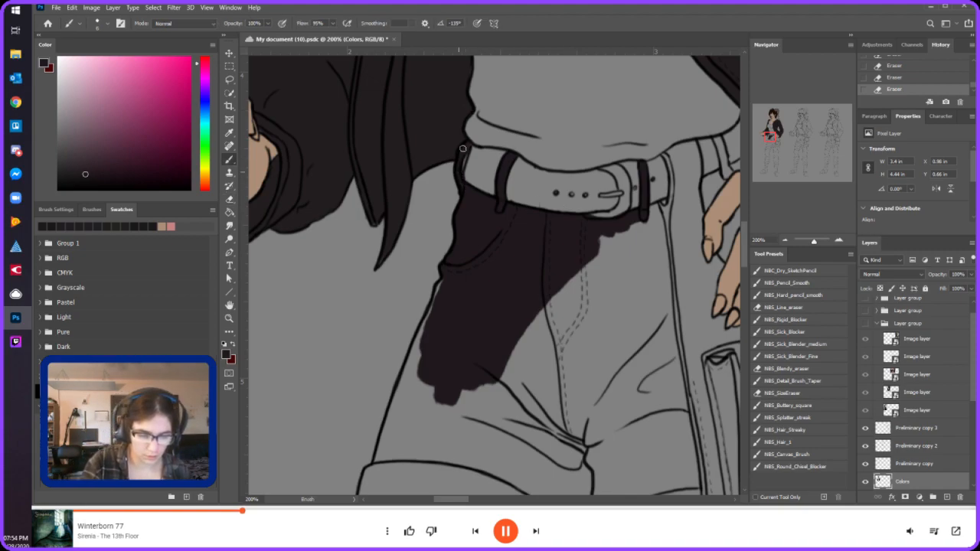
{"action": "left_click_drag", "start_coordinate": [467, 145], "coordinate": [464, 164]}
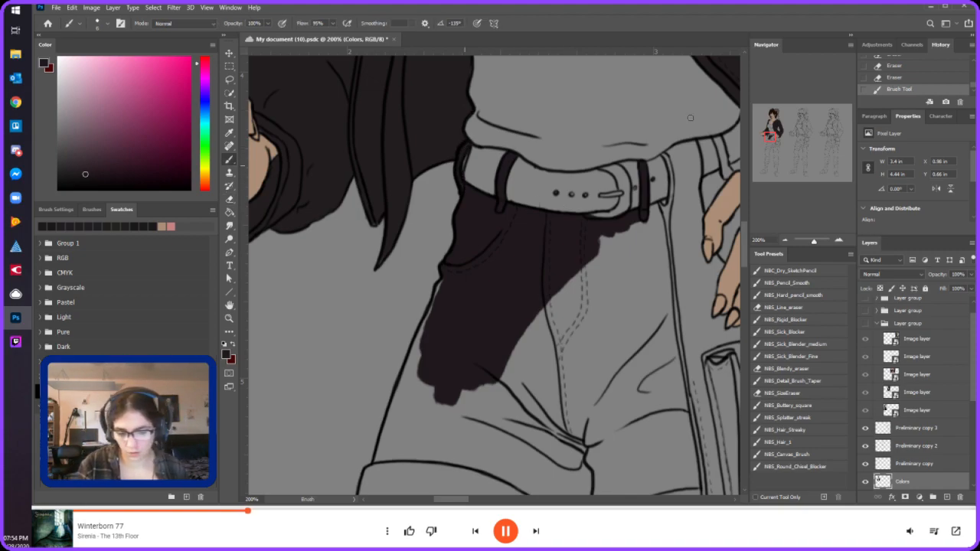
{"action": "left_click_drag", "start_coordinate": [772, 135], "coordinate": [775, 135]}
{"action": "mouse_move", "coordinate": [628, 141]}
{"action": "left_mouse_down"}
{"action": "mouse_move", "coordinate": [639, 174]}
{"action": "mouse_move", "coordinate": [629, 138]}
{"action": "mouse_move", "coordinate": [636, 150]}
{"action": "mouse_move", "coordinate": [634, 139]}
{"action": "mouse_move", "coordinate": [687, 144]}
{"action": "mouse_move", "coordinate": [683, 137]}
{"action": "mouse_move", "coordinate": [706, 174]}
{"action": "left_mouse_up"}
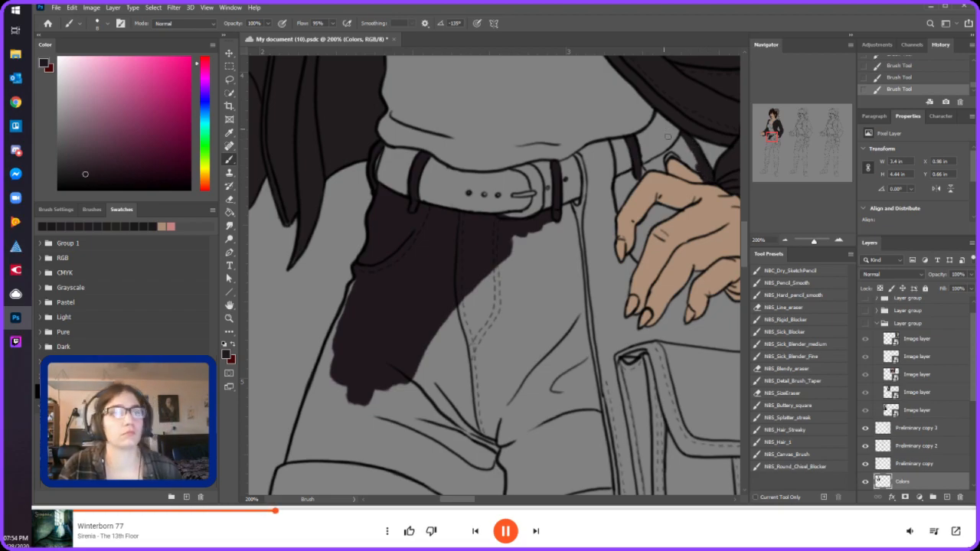
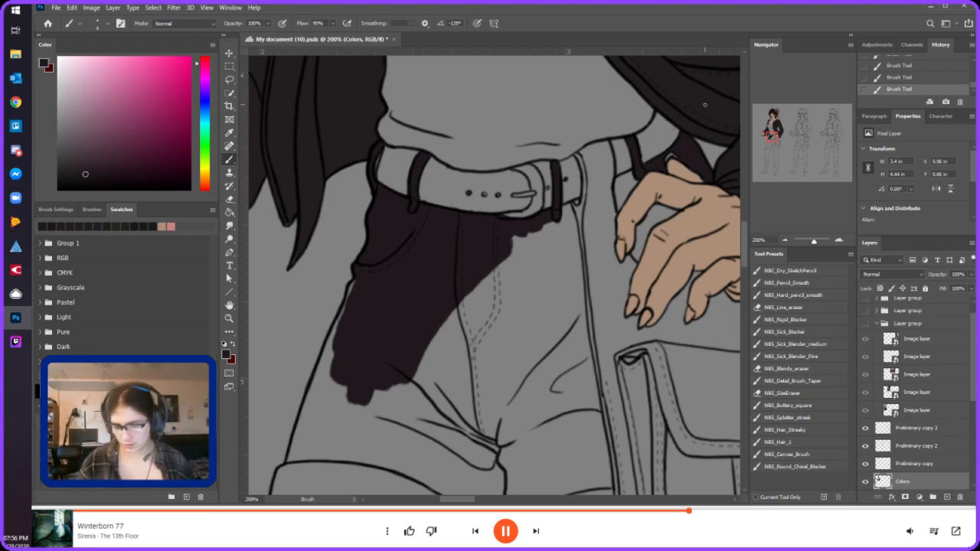
- Paint a plum-black strip along the trousers' side seam and fill the gap between the thumb and fingers on the hip
{"action": "key", "text": "bracketright"}
{"action": "key", "text": "bracketright"}
{"action": "key", "text": "bracketright"}
{"action": "key", "text": "bracketright"}
{"action": "key", "text": "bracketright"}
{"action": "key", "text": "bracketright"}
{"action": "key", "text": "bracketright"}
{"action": "mouse_move", "coordinate": [567, 216]}
{"action": "left_mouse_down"}
{"action": "mouse_move", "coordinate": [587, 408]}
{"action": "mouse_move", "coordinate": [569, 216]}
{"action": "left_mouse_up"}
{"action": "left_click_drag", "start_coordinate": [587, 374], "coordinate": [597, 438]}
{"action": "mouse_move", "coordinate": [619, 206]}
{"action": "left_mouse_down"}
{"action": "mouse_move", "coordinate": [619, 178]}
{"action": "mouse_move", "coordinate": [633, 182]}
{"action": "mouse_move", "coordinate": [622, 199]}
{"action": "left_mouse_up"}
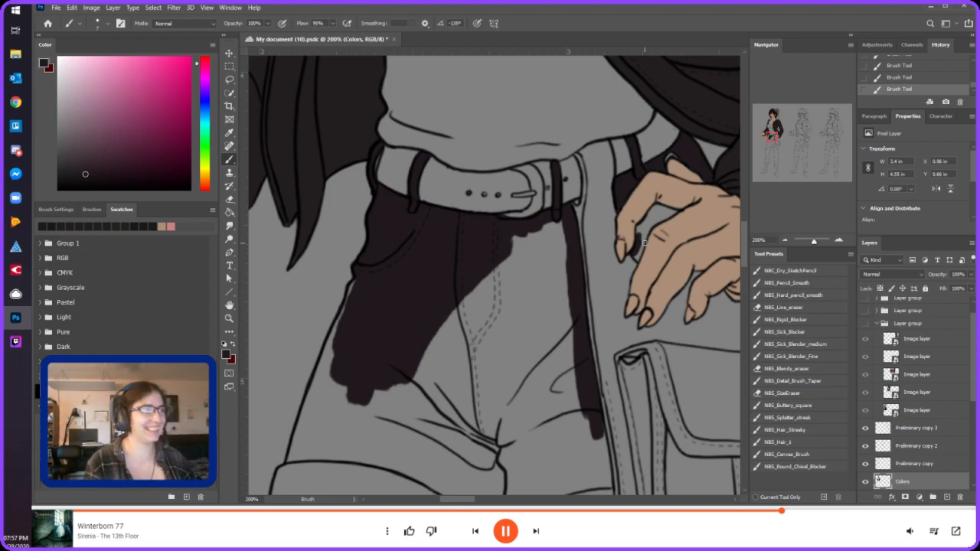
{"action": "mouse_move", "coordinate": [639, 233]}
{"action": "left_mouse_down"}
{"action": "mouse_move", "coordinate": [656, 207]}
{"action": "mouse_move", "coordinate": [674, 213]}
{"action": "mouse_move", "coordinate": [659, 204]}
{"action": "mouse_move", "coordinate": [675, 211]}
{"action": "mouse_move", "coordinate": [646, 229]}
{"action": "mouse_move", "coordinate": [653, 218]}
{"action": "mouse_move", "coordinate": [637, 258]}
{"action": "left_mouse_up"}
{"action": "key", "text": "bracketleft"}
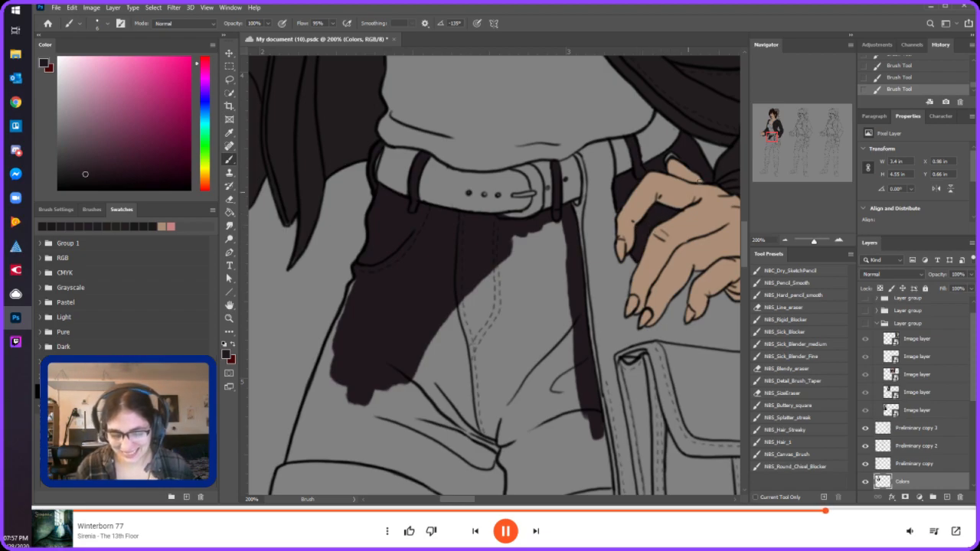
- Undo the first broad stroke over the fly and repaint the fly, crotch and inner thighs plum-black down to the leg bands
{"action": "left_click_drag", "start_coordinate": [779, 133], "coordinate": [768, 137]}
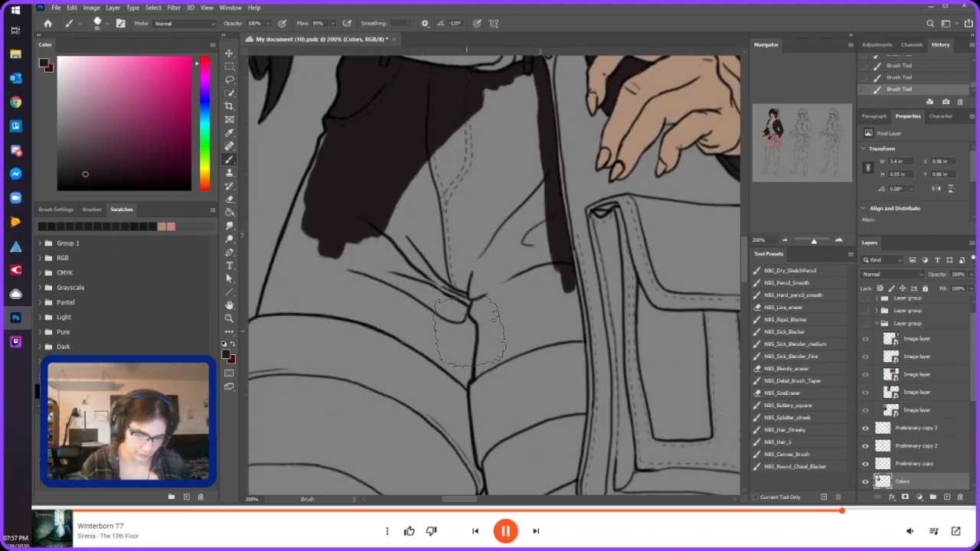
{"action": "mouse_move", "coordinate": [459, 330]}
{"action": "left_mouse_down"}
{"action": "mouse_move", "coordinate": [448, 161]}
{"action": "mouse_move", "coordinate": [452, 219]}
{"action": "mouse_move", "coordinate": [479, 259]}
{"action": "mouse_move", "coordinate": [482, 175]}
{"action": "mouse_move", "coordinate": [499, 146]}
{"action": "left_mouse_up"}
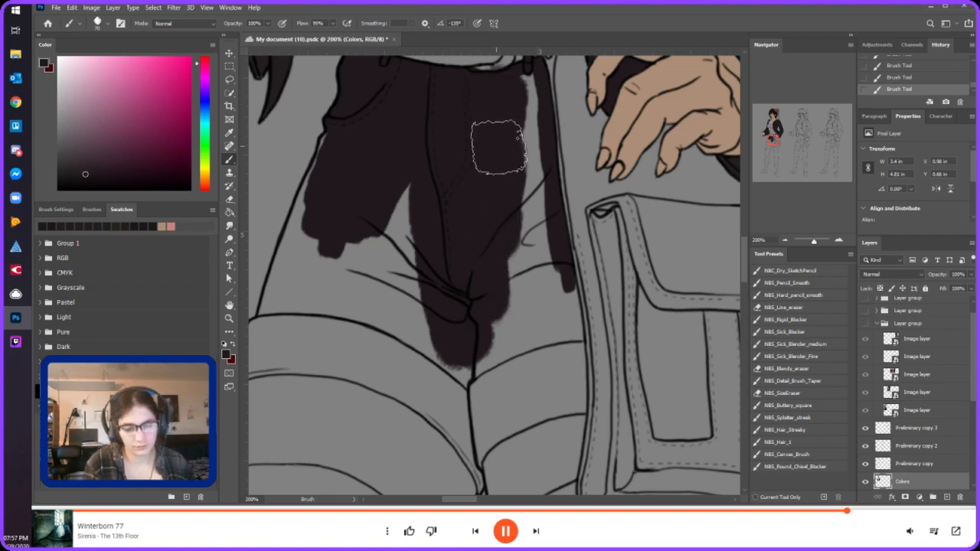
{"action": "key", "text": "ctrl+z"}
{"action": "mouse_move", "coordinate": [465, 260]}
{"action": "left_mouse_down"}
{"action": "mouse_move", "coordinate": [445, 291]}
{"action": "mouse_move", "coordinate": [424, 208]}
{"action": "mouse_move", "coordinate": [457, 144]}
{"action": "mouse_move", "coordinate": [479, 144]}
{"action": "mouse_move", "coordinate": [487, 252]}
{"action": "mouse_move", "coordinate": [469, 227]}
{"action": "mouse_move", "coordinate": [510, 170]}
{"action": "mouse_move", "coordinate": [532, 208]}
{"action": "mouse_move", "coordinate": [532, 257]}
{"action": "mouse_move", "coordinate": [522, 96]}
{"action": "mouse_move", "coordinate": [455, 140]}
{"action": "mouse_move", "coordinate": [531, 61]}
{"action": "mouse_move", "coordinate": [564, 97]}
{"action": "mouse_move", "coordinate": [553, 111]}
{"action": "mouse_move", "coordinate": [546, 85]}
{"action": "left_mouse_up"}
{"action": "key", "text": "e"}
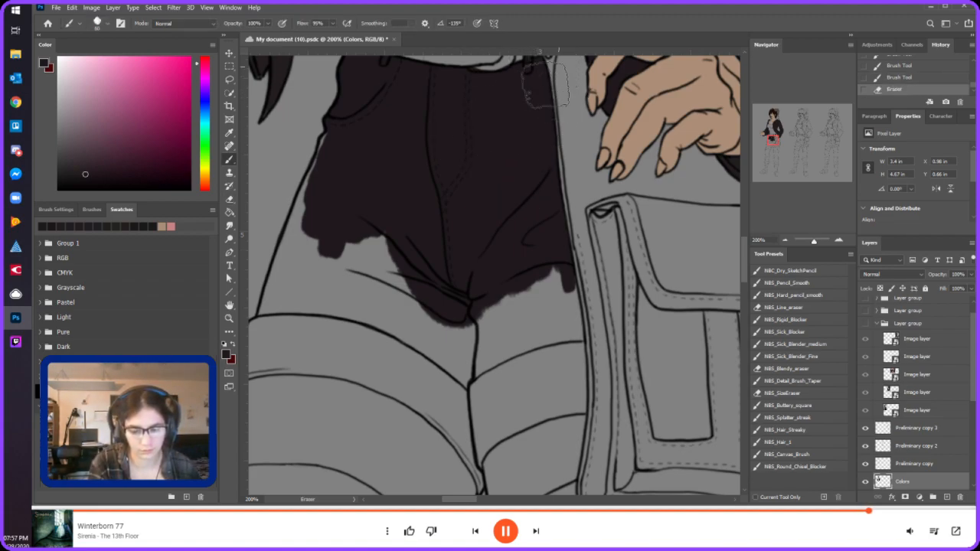
{"action": "key", "text": "b"}
{"action": "mouse_move", "coordinate": [360, 261]}
{"action": "left_mouse_down"}
{"action": "mouse_move", "coordinate": [405, 273]}
{"action": "mouse_move", "coordinate": [324, 281]}
{"action": "mouse_move", "coordinate": [403, 312]}
{"action": "mouse_move", "coordinate": [477, 267]}
{"action": "mouse_move", "coordinate": [482, 333]}
{"action": "mouse_move", "coordinate": [511, 337]}
{"action": "mouse_move", "coordinate": [545, 322]}
{"action": "mouse_move", "coordinate": [571, 337]}
{"action": "mouse_move", "coordinate": [582, 316]}
{"action": "mouse_move", "coordinate": [567, 274]}
{"action": "mouse_move", "coordinate": [554, 313]}
{"action": "mouse_move", "coordinate": [531, 278]}
{"action": "left_mouse_up"}
- Paint the trousers' crotch and outer thigh plum-black out to the side outline and down to the leg band
{"action": "key", "text": "bracketleft"}
{"action": "key", "text": "bracketleft"}
{"action": "key", "text": "bracketleft"}
{"action": "key", "text": "bracketleft"}
{"action": "key", "text": "bracketleft"}
{"action": "key", "text": "bracketleft"}
{"action": "key", "text": "bracketleft"}
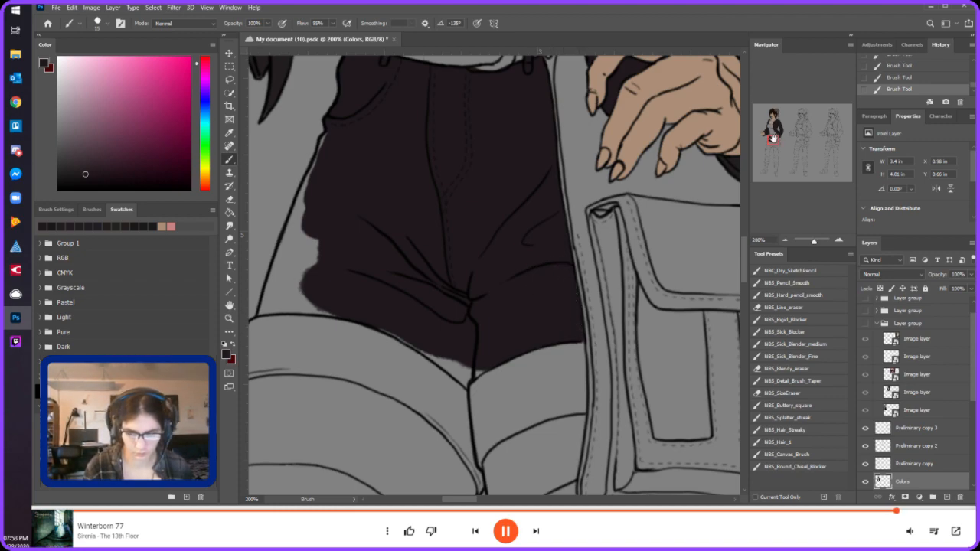
{"action": "left_click_drag", "start_coordinate": [775, 136], "coordinate": [771, 137]}
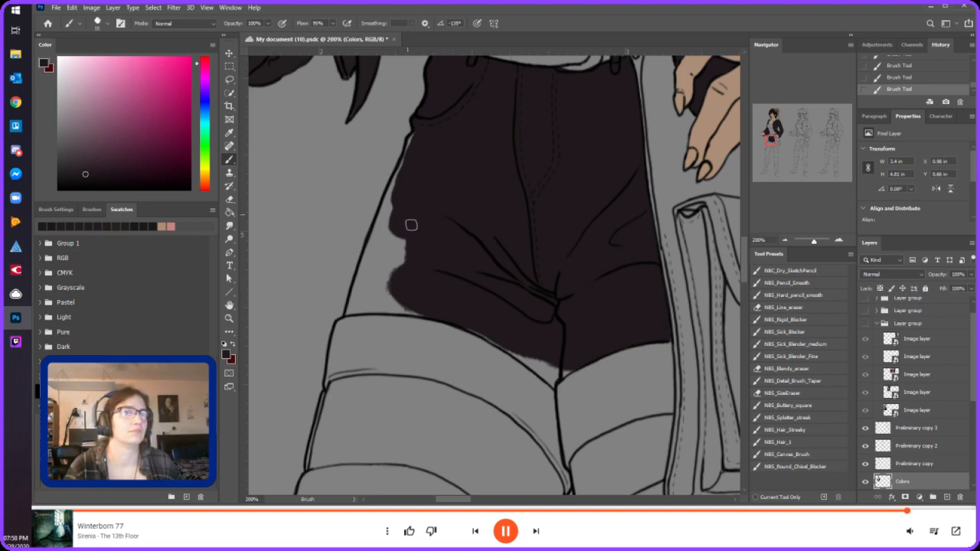
{"action": "mouse_move", "coordinate": [353, 308]}
{"action": "left_mouse_down"}
{"action": "mouse_move", "coordinate": [385, 201]}
{"action": "mouse_move", "coordinate": [384, 222]}
{"action": "left_mouse_up"}
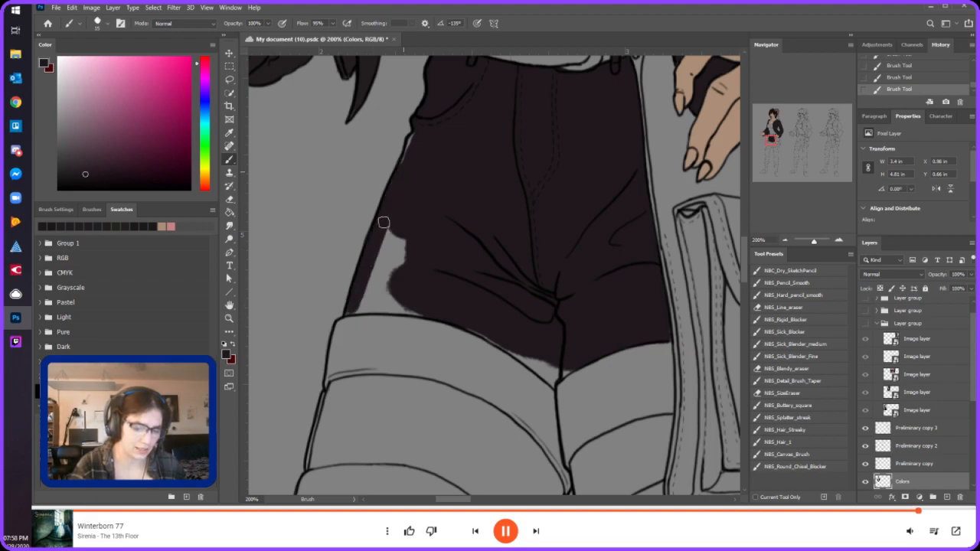
{"action": "mouse_move", "coordinate": [357, 308]}
{"action": "left_mouse_down"}
{"action": "mouse_move", "coordinate": [416, 311]}
{"action": "mouse_move", "coordinate": [381, 265]}
{"action": "mouse_move", "coordinate": [375, 283]}
{"action": "mouse_move", "coordinate": [396, 215]}
{"action": "mouse_move", "coordinate": [404, 227]}
{"action": "mouse_move", "coordinate": [398, 276]}
{"action": "left_mouse_up"}
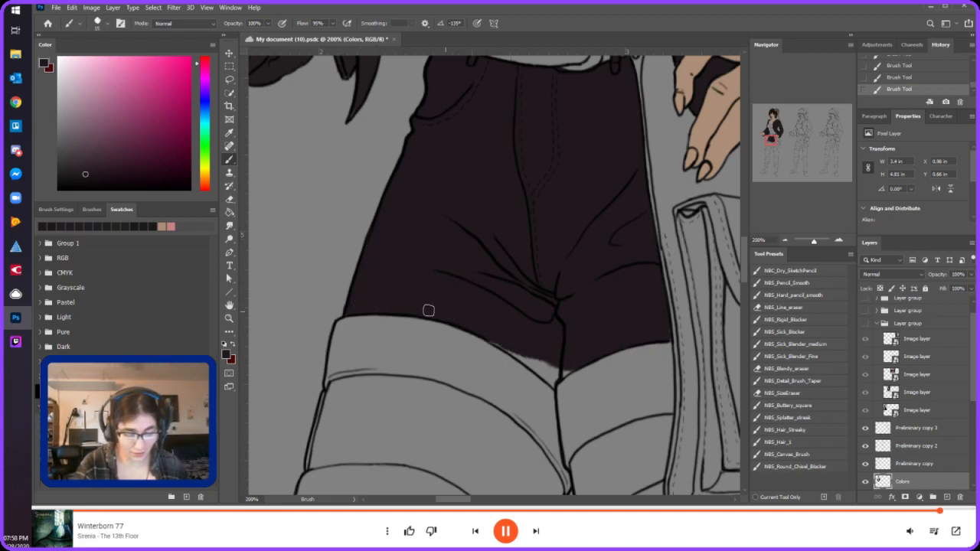
- Fill the remaining plum-black edge of the trousers along the leg band down to the inner-thigh corner
{"action": "mouse_move", "coordinate": [438, 306]}
{"action": "left_mouse_down"}
{"action": "mouse_move", "coordinate": [531, 357]}
{"action": "mouse_move", "coordinate": [512, 352]}
{"action": "left_mouse_up"}
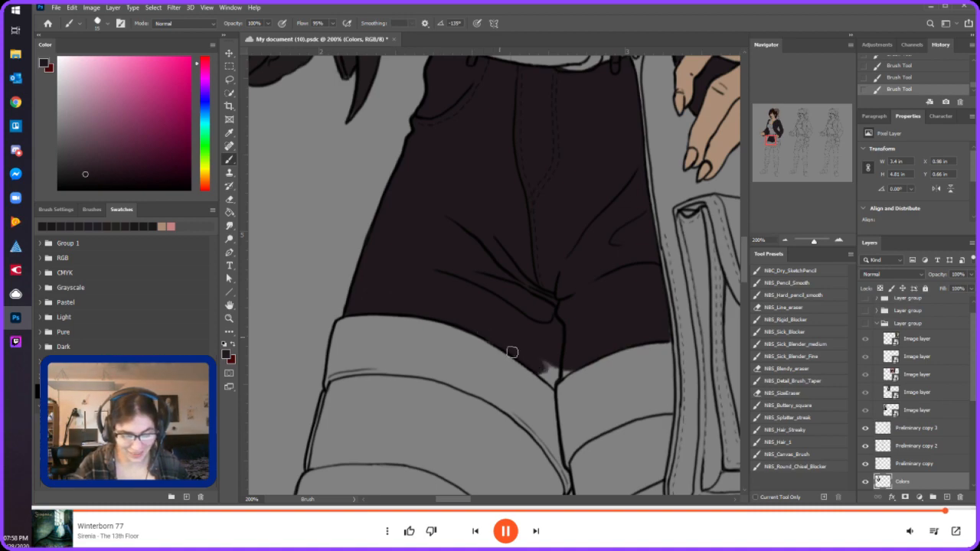
{"action": "mouse_move", "coordinate": [523, 371]}
{"action": "left_mouse_down"}
{"action": "mouse_move", "coordinate": [547, 375]}
{"action": "mouse_move", "coordinate": [533, 346]}
{"action": "mouse_move", "coordinate": [580, 365]}
{"action": "mouse_move", "coordinate": [551, 382]}
{"action": "mouse_move", "coordinate": [575, 360]}
{"action": "mouse_move", "coordinate": [544, 349]}
{"action": "mouse_move", "coordinate": [554, 382]}
{"action": "left_mouse_up"}
{"action": "key", "text": "b"}
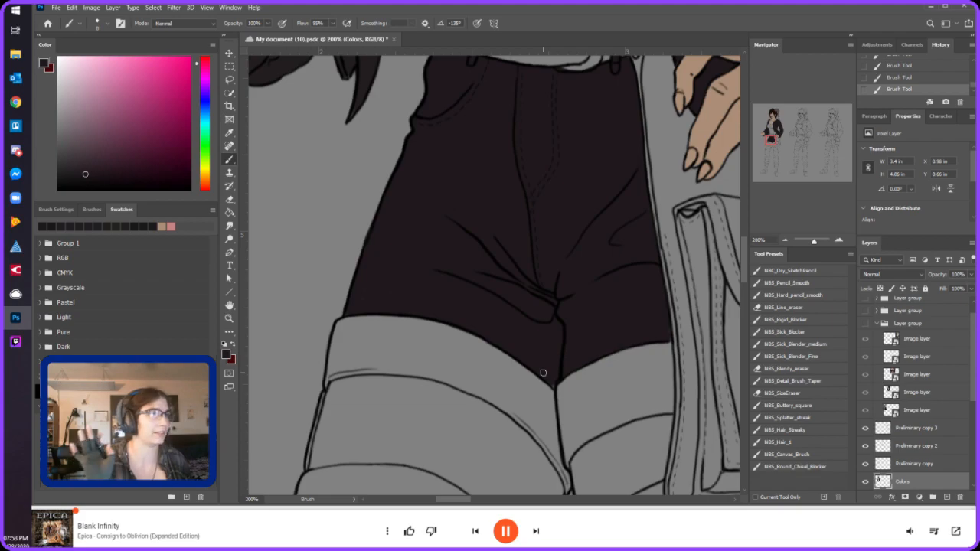
- Save the trousers' plum-black as a new colour swatch named bottom
{"action": "left_click_drag", "start_coordinate": [770, 139], "coordinate": [772, 150]}
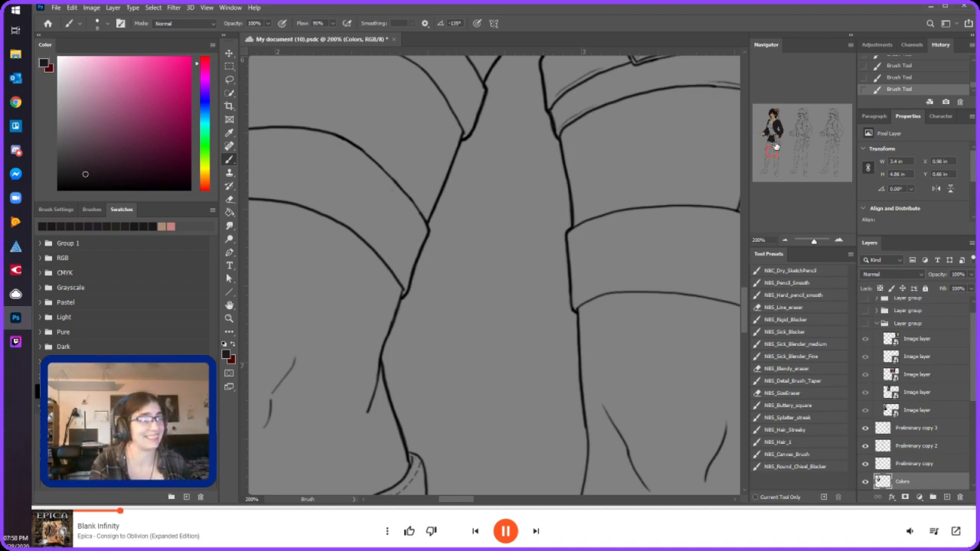
{"action": "left_click_drag", "start_coordinate": [776, 145], "coordinate": [775, 133]}
{"action": "left_click", "coordinate": [186, 497]}
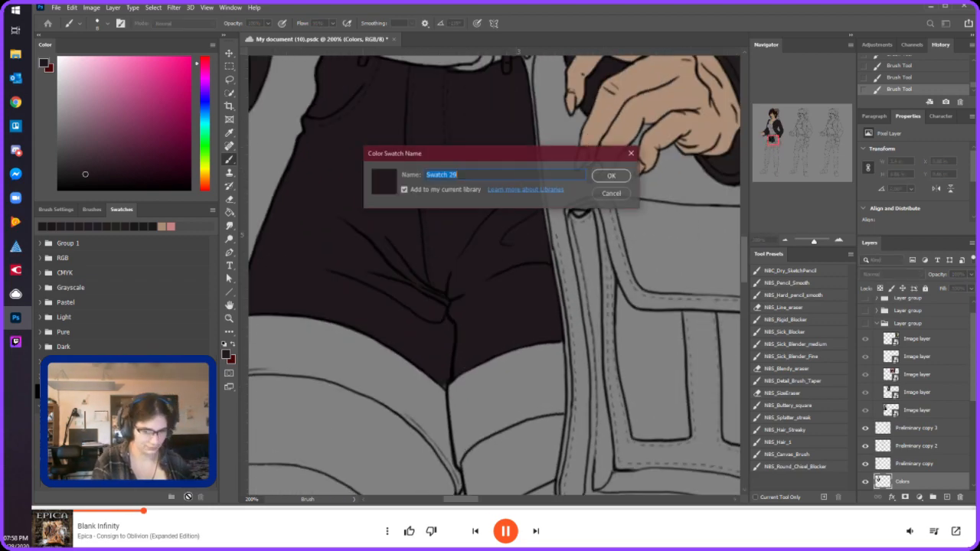
{"action": "type", "text": "blttom"}
{"action": "key", "text": "Return"}
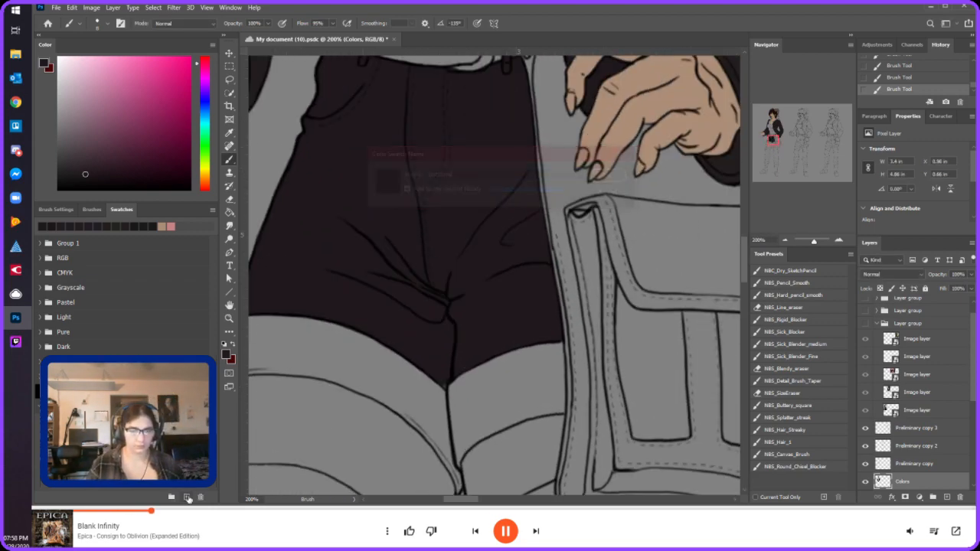
- Block in the main body of the first figure's boot with a broad near-black brush on the Colors layer
{"action": "left_click_drag", "start_coordinate": [769, 146], "coordinate": [762, 173]}
{"action": "key", "text": "bracketright"}
{"action": "key", "text": "bracketright"}
{"action": "key", "text": "bracketright"}
{"action": "key", "text": "bracketright"}
{"action": "key", "text": "bracketright"}
{"action": "key", "text": "bracketright"}
{"action": "key", "text": "bracketright"}
{"action": "mouse_move", "coordinate": [490, 308]}
{"action": "left_mouse_down"}
{"action": "mouse_move", "coordinate": [453, 328]}
{"action": "mouse_move", "coordinate": [605, 261]}
{"action": "mouse_move", "coordinate": [547, 300]}
{"action": "mouse_move", "coordinate": [429, 343]}
{"action": "mouse_move", "coordinate": [477, 301]}
{"action": "mouse_move", "coordinate": [580, 148]}
{"action": "mouse_move", "coordinate": [565, 235]}
{"action": "mouse_move", "coordinate": [573, 197]}
{"action": "mouse_move", "coordinate": [579, 267]}
{"action": "mouse_move", "coordinate": [643, 154]}
{"action": "mouse_move", "coordinate": [661, 236]}
{"action": "mouse_move", "coordinate": [662, 264]}
{"action": "mouse_move", "coordinate": [655, 231]}
{"action": "mouse_move", "coordinate": [647, 234]}
{"action": "mouse_move", "coordinate": [647, 286]}
{"action": "mouse_move", "coordinate": [664, 273]}
{"action": "mouse_move", "coordinate": [665, 288]}
{"action": "mouse_move", "coordinate": [652, 293]}
{"action": "left_mouse_up"}
- Paint the boot's heel near-black out to its outline, including the inner curve beside the sole arch
{"action": "key", "text": "bracketleft"}
{"action": "key", "text": "bracketleft"}
{"action": "key", "text": "bracketleft"}
{"action": "mouse_move", "coordinate": [634, 342]}
{"action": "left_mouse_down"}
{"action": "mouse_move", "coordinate": [662, 293]}
{"action": "mouse_move", "coordinate": [637, 334]}
{"action": "mouse_move", "coordinate": [642, 280]}
{"action": "mouse_move", "coordinate": [617, 312]}
{"action": "mouse_move", "coordinate": [615, 285]}
{"action": "mouse_move", "coordinate": [636, 305]}
{"action": "mouse_move", "coordinate": [604, 340]}
{"action": "mouse_move", "coordinate": [611, 299]}
{"action": "left_mouse_up"}
{"action": "key", "text": "]"}
{"action": "key", "text": "]"}
{"action": "key", "text": "["}
{"action": "key", "text": "["}
{"action": "key", "text": "["}
{"action": "left_click_drag", "start_coordinate": [553, 347], "coordinate": [560, 311]}
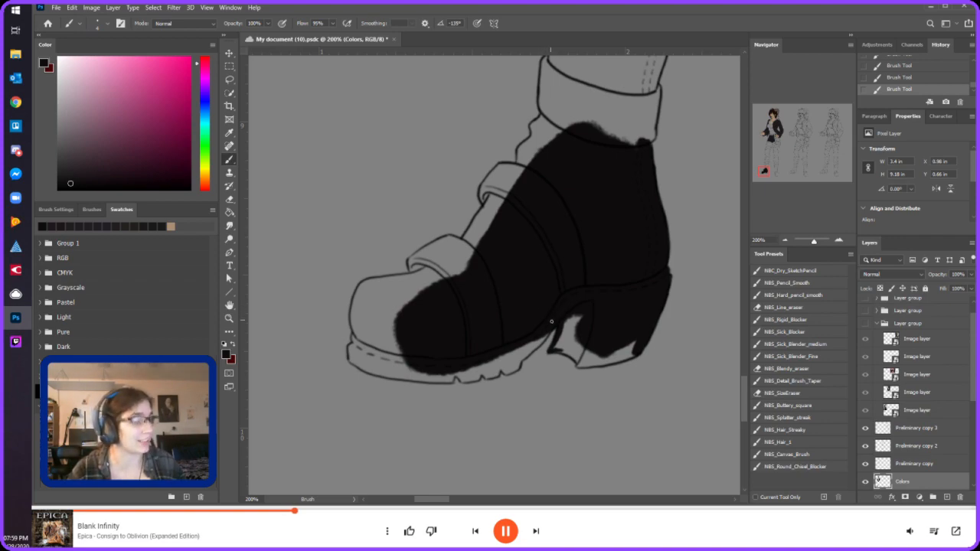
{"action": "key", "text": "bracketright"}
{"action": "mouse_move", "coordinate": [557, 347]}
{"action": "left_mouse_down"}
{"action": "mouse_move", "coordinate": [582, 357]}
{"action": "mouse_move", "coordinate": [563, 339]}
{"action": "mouse_move", "coordinate": [582, 339]}
{"action": "mouse_move", "coordinate": [583, 311]}
{"action": "mouse_move", "coordinate": [558, 290]}
{"action": "left_mouse_up"}
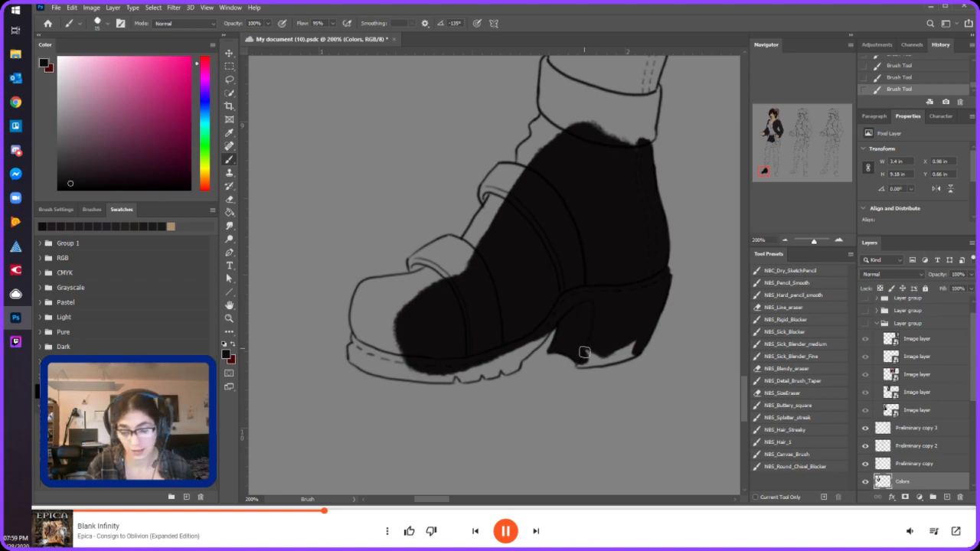
{"action": "left_click_drag", "start_coordinate": [581, 360], "coordinate": [629, 344]}
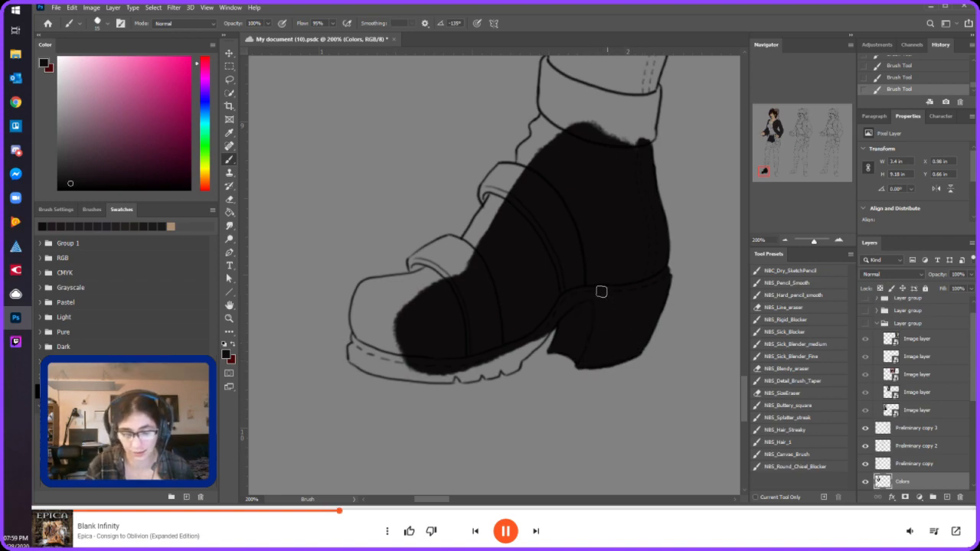
- Paint the boot's front straps and ankle folds near-black out to the outline, and save the document
{"action": "mouse_move", "coordinate": [480, 251]}
{"action": "left_mouse_down"}
{"action": "mouse_move", "coordinate": [482, 218]}
{"action": "mouse_move", "coordinate": [467, 245]}
{"action": "mouse_move", "coordinate": [487, 189]}
{"action": "mouse_move", "coordinate": [502, 170]}
{"action": "mouse_move", "coordinate": [521, 170]}
{"action": "mouse_move", "coordinate": [508, 184]}
{"action": "mouse_move", "coordinate": [516, 174]}
{"action": "mouse_move", "coordinate": [497, 194]}
{"action": "mouse_move", "coordinate": [559, 115]}
{"action": "mouse_move", "coordinate": [574, 127]}
{"action": "left_mouse_up"}
{"action": "key", "text": "ctrl+s"}
{"action": "mouse_move", "coordinate": [448, 255]}
{"action": "left_mouse_down"}
{"action": "mouse_move", "coordinate": [458, 241]}
{"action": "mouse_move", "coordinate": [417, 259]}
{"action": "mouse_move", "coordinate": [416, 272]}
{"action": "mouse_move", "coordinate": [440, 268]}
{"action": "mouse_move", "coordinate": [428, 294]}
{"action": "left_mouse_up"}
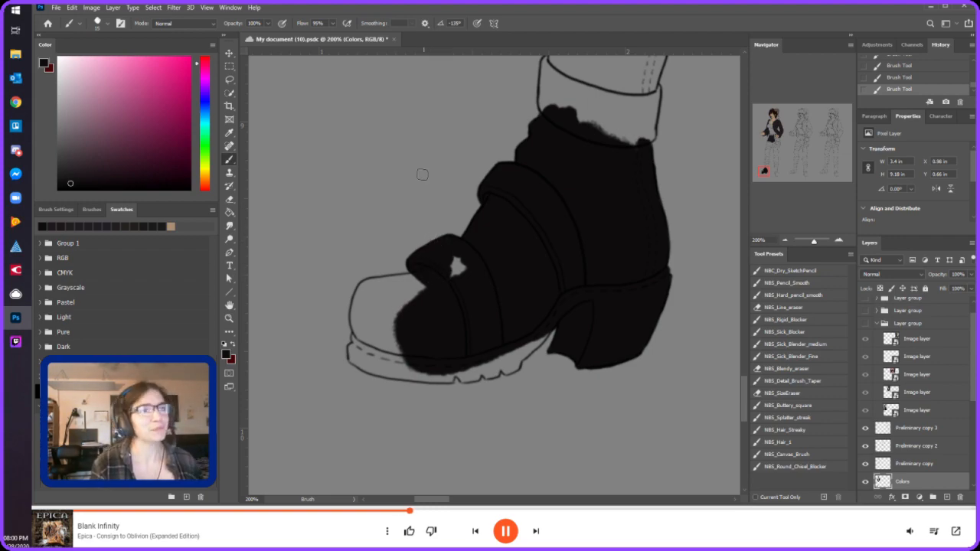
- Fill the gap in the boot's lowest strap and the whole toe cap with near-black
{"action": "mouse_move", "coordinate": [436, 266]}
{"action": "left_mouse_down"}
{"action": "mouse_move", "coordinate": [469, 268]}
{"action": "mouse_move", "coordinate": [361, 302]}
{"action": "mouse_move", "coordinate": [364, 289]}
{"action": "mouse_move", "coordinate": [362, 333]}
{"action": "mouse_move", "coordinate": [356, 314]}
{"action": "mouse_move", "coordinate": [368, 281]}
{"action": "mouse_move", "coordinate": [357, 322]}
{"action": "mouse_move", "coordinate": [372, 290]}
{"action": "mouse_move", "coordinate": [414, 280]}
{"action": "left_mouse_up"}
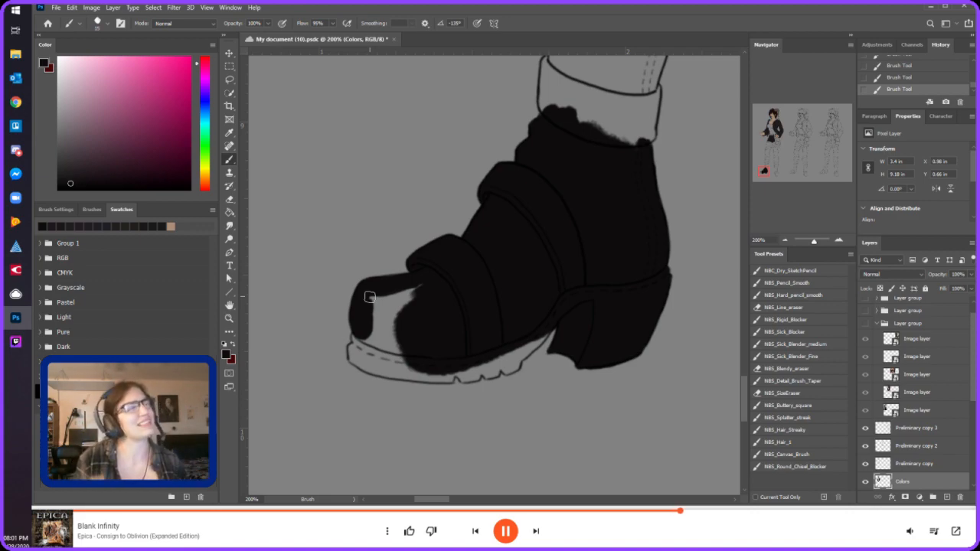
{"action": "mouse_move", "coordinate": [408, 294]}
{"action": "left_mouse_down"}
{"action": "mouse_move", "coordinate": [416, 286]}
{"action": "mouse_move", "coordinate": [376, 300]}
{"action": "mouse_move", "coordinate": [379, 312]}
{"action": "left_mouse_up"}
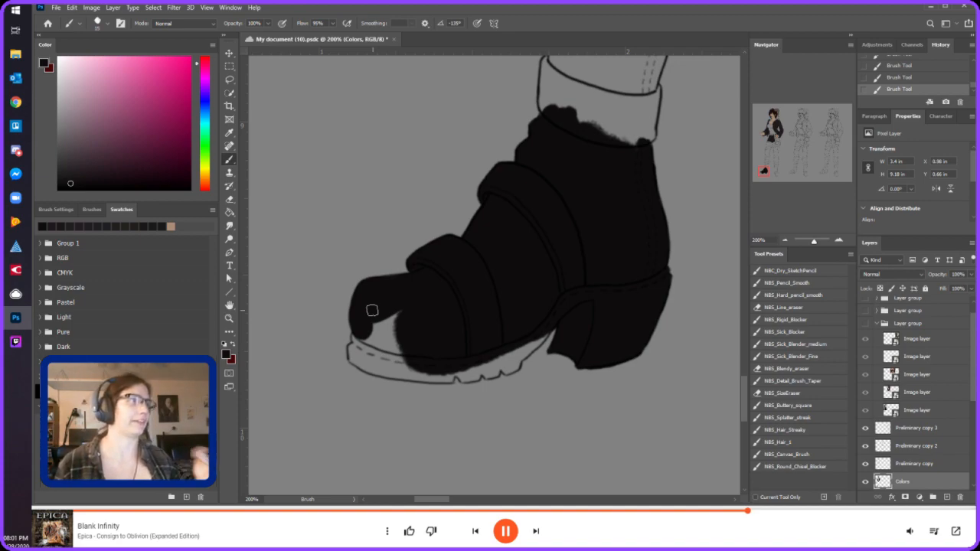
{"action": "mouse_move", "coordinate": [372, 310]}
{"action": "left_mouse_down"}
{"action": "mouse_move", "coordinate": [360, 328]}
{"action": "mouse_move", "coordinate": [379, 341]}
{"action": "mouse_move", "coordinate": [393, 330]}
{"action": "mouse_move", "coordinate": [413, 355]}
{"action": "mouse_move", "coordinate": [415, 337]}
{"action": "left_mouse_up"}
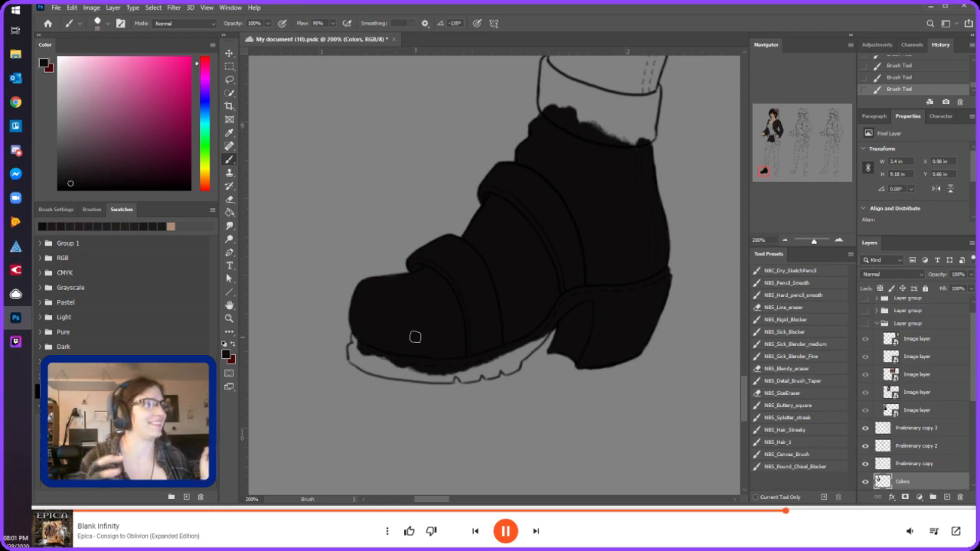
- Paint the boot's treaded sole near-black from the toe to the arch, using a smaller brush along the outline
{"action": "mouse_move", "coordinate": [383, 354]}
{"action": "left_mouse_down"}
{"action": "mouse_move", "coordinate": [409, 362]}
{"action": "mouse_move", "coordinate": [379, 364]}
{"action": "left_mouse_up"}
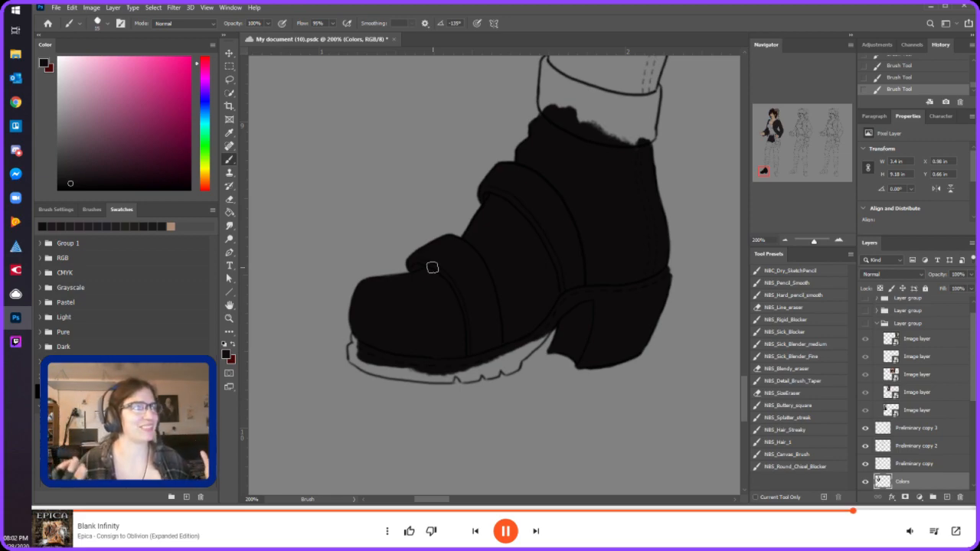
{"action": "left_click_drag", "start_coordinate": [421, 367], "coordinate": [396, 365]}
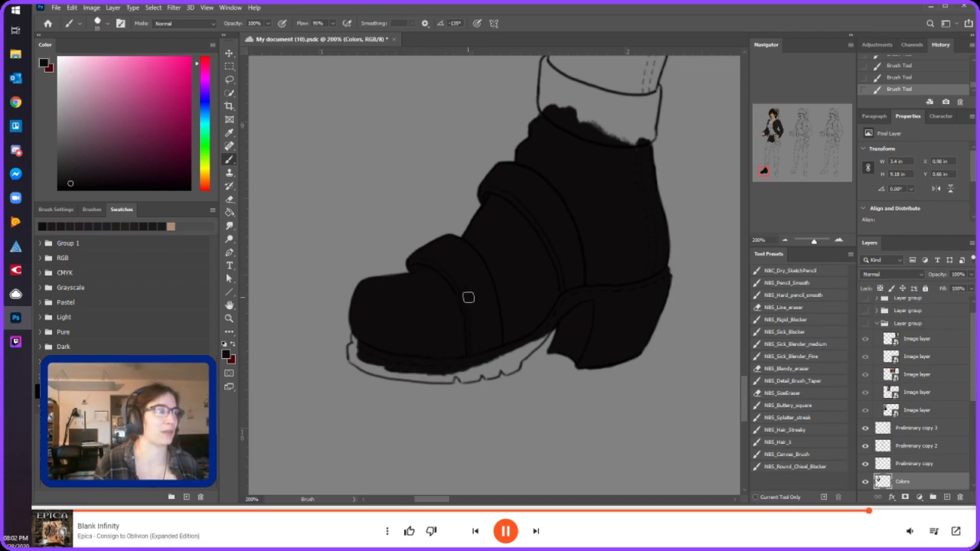
{"action": "mouse_move", "coordinate": [464, 373]}
{"action": "left_mouse_down"}
{"action": "mouse_move", "coordinate": [475, 362]}
{"action": "mouse_move", "coordinate": [442, 377]}
{"action": "left_mouse_up"}
{"action": "key", "text": "bracketleft"}
{"action": "key", "text": "bracketleft"}
{"action": "key", "text": "bracketleft"}
{"action": "mouse_move", "coordinate": [355, 359]}
{"action": "left_mouse_down"}
{"action": "mouse_move", "coordinate": [431, 381]}
{"action": "mouse_move", "coordinate": [351, 358]}
{"action": "mouse_move", "coordinate": [359, 306]}
{"action": "left_mouse_up"}
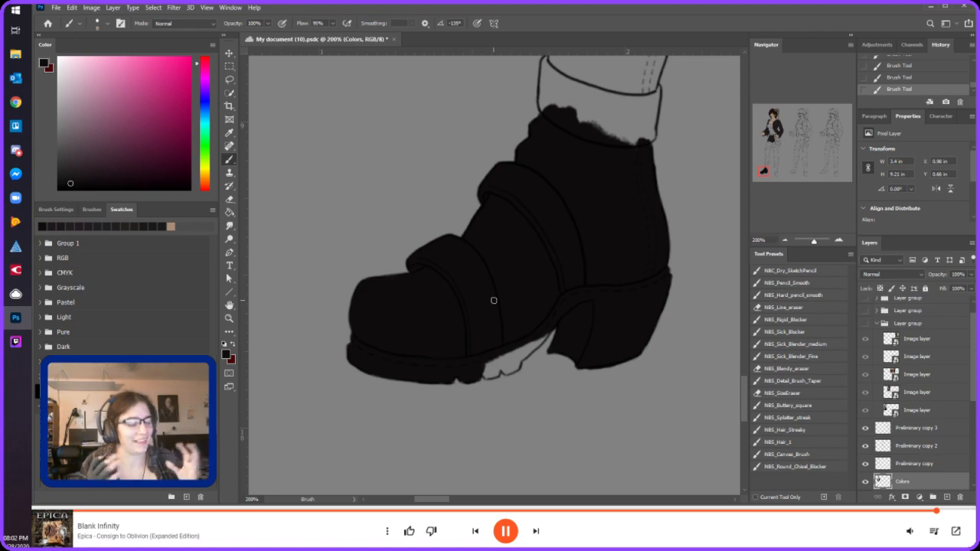
{"action": "mouse_move", "coordinate": [472, 375]}
{"action": "left_mouse_down"}
{"action": "mouse_move", "coordinate": [448, 367]}
{"action": "mouse_move", "coordinate": [445, 380]}
{"action": "mouse_move", "coordinate": [497, 375]}
{"action": "mouse_move", "coordinate": [499, 365]}
{"action": "mouse_move", "coordinate": [489, 366]}
{"action": "mouse_move", "coordinate": [541, 338]}
{"action": "mouse_move", "coordinate": [522, 358]}
{"action": "mouse_move", "coordinate": [548, 328]}
{"action": "left_mouse_up"}
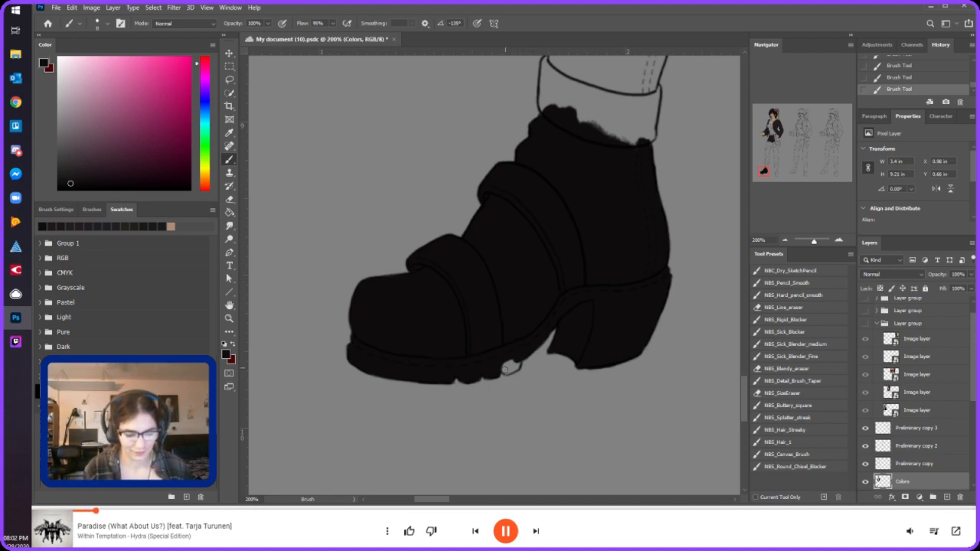
{"action": "mouse_move", "coordinate": [506, 369]}
{"action": "left_mouse_down"}
{"action": "mouse_move", "coordinate": [514, 370]}
{"action": "mouse_move", "coordinate": [508, 360]}
{"action": "left_mouse_up"}
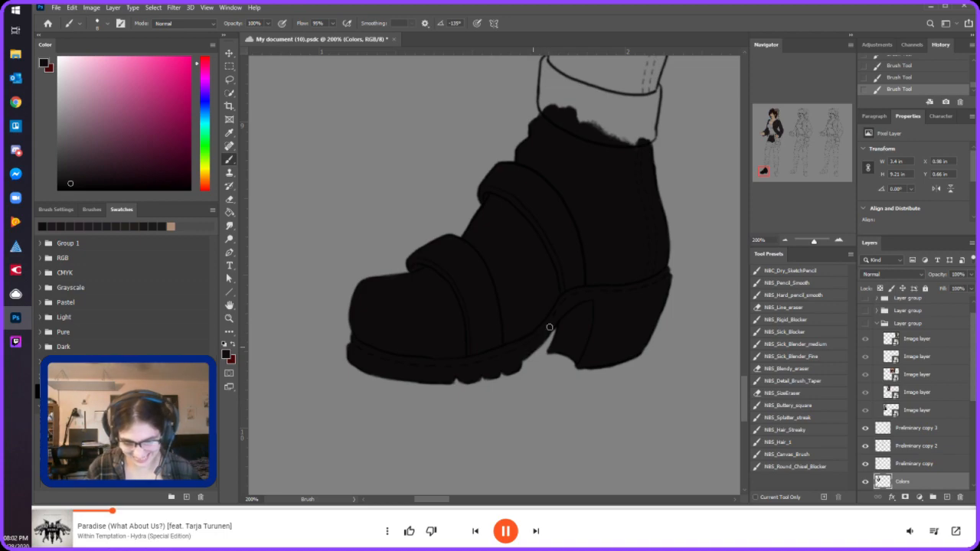
- Erase the two small tab outlines jutting from the middle figure's leg wraps on the Preliminary copy 2 layer
{"action": "left_click_drag", "start_coordinate": [765, 172], "coordinate": [791, 155]}
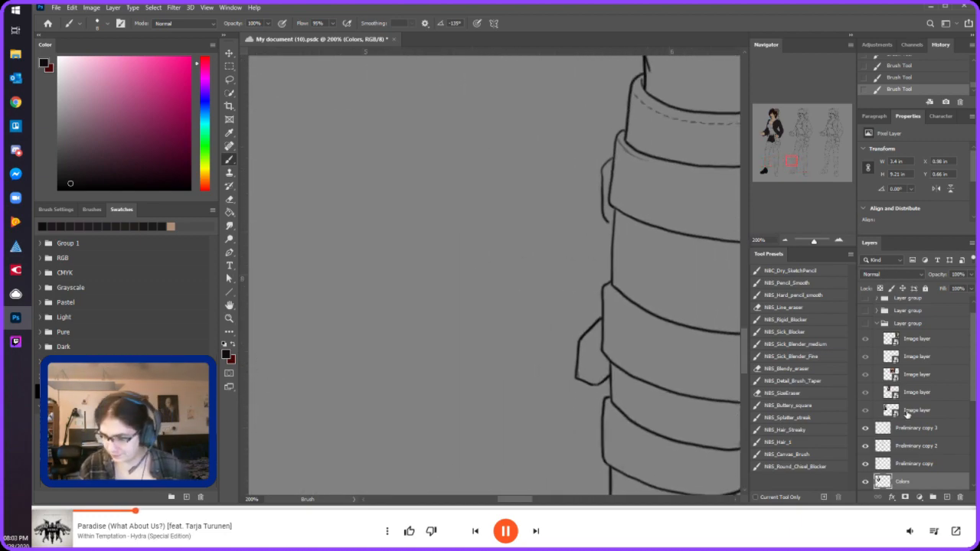
{"action": "left_click", "coordinate": [911, 463]}
{"action": "key", "text": "e"}
{"action": "left_click_drag", "start_coordinate": [601, 203], "coordinate": [605, 204]}
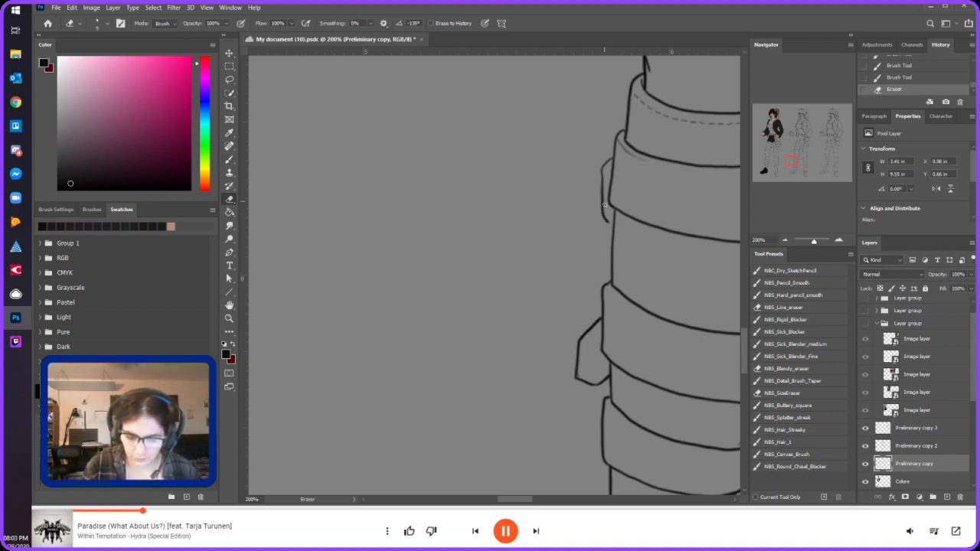
{"action": "left_click", "coordinate": [915, 447]}
{"action": "left_click_drag", "start_coordinate": [603, 209], "coordinate": [606, 221]}
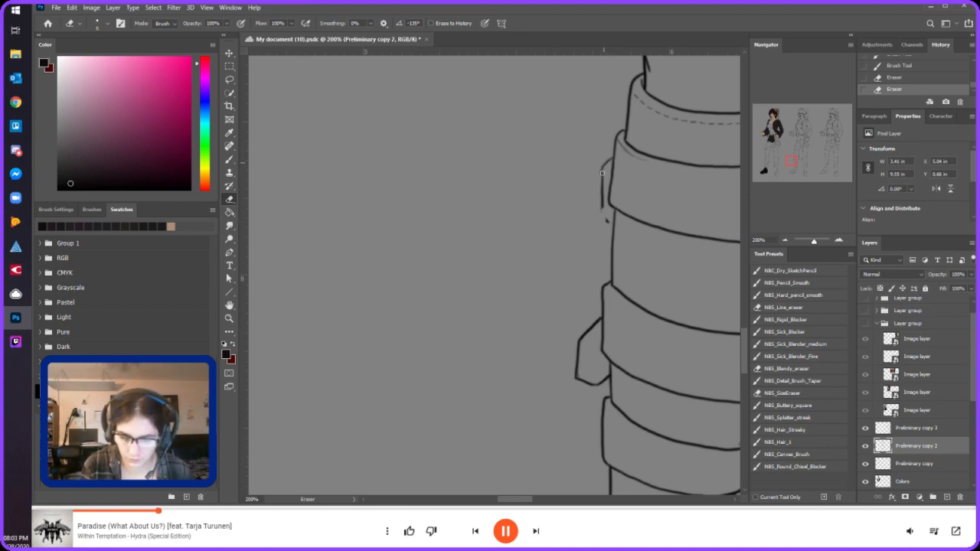
{"action": "left_click_drag", "start_coordinate": [608, 164], "coordinate": [602, 171]}
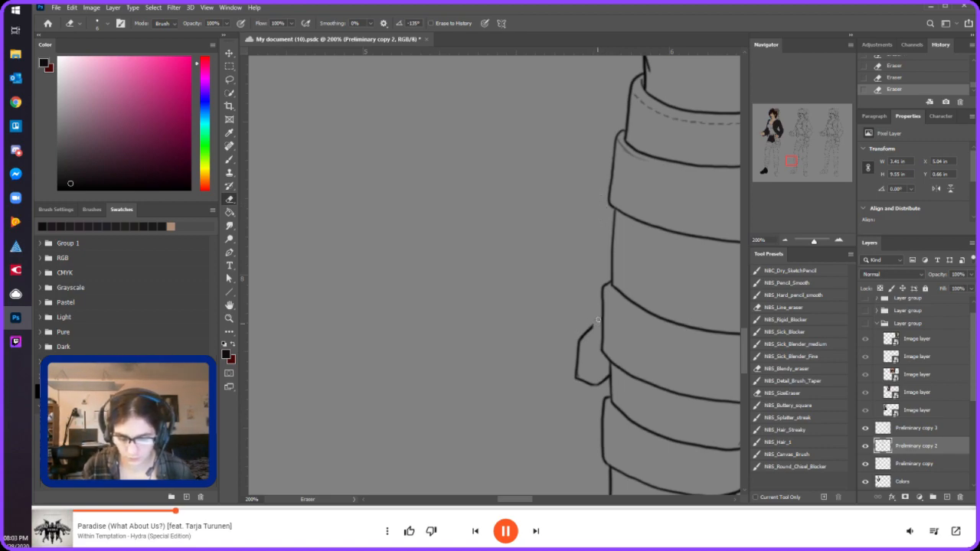
{"action": "left_click_drag", "start_coordinate": [585, 331], "coordinate": [576, 374]}
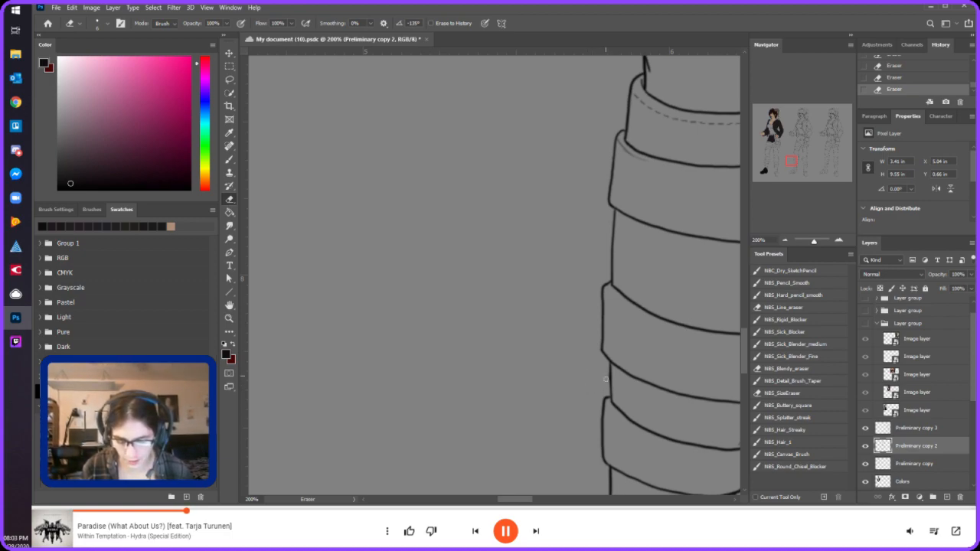
- Erase the matching two tab outlines beside the third figure's leg wraps on the Preliminary copy 3 layer
{"action": "left_click_drag", "start_coordinate": [792, 161], "coordinate": [823, 162]}
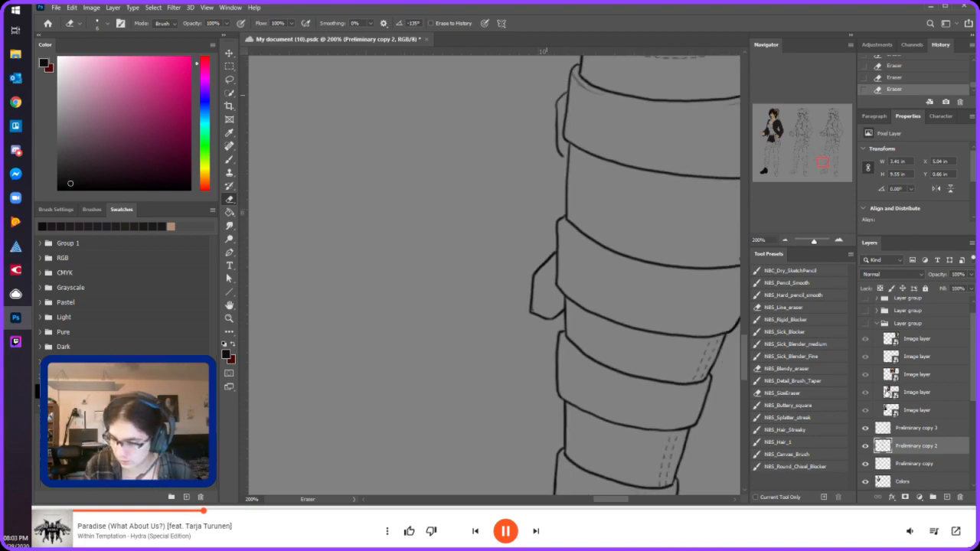
{"action": "left_click", "coordinate": [919, 428]}
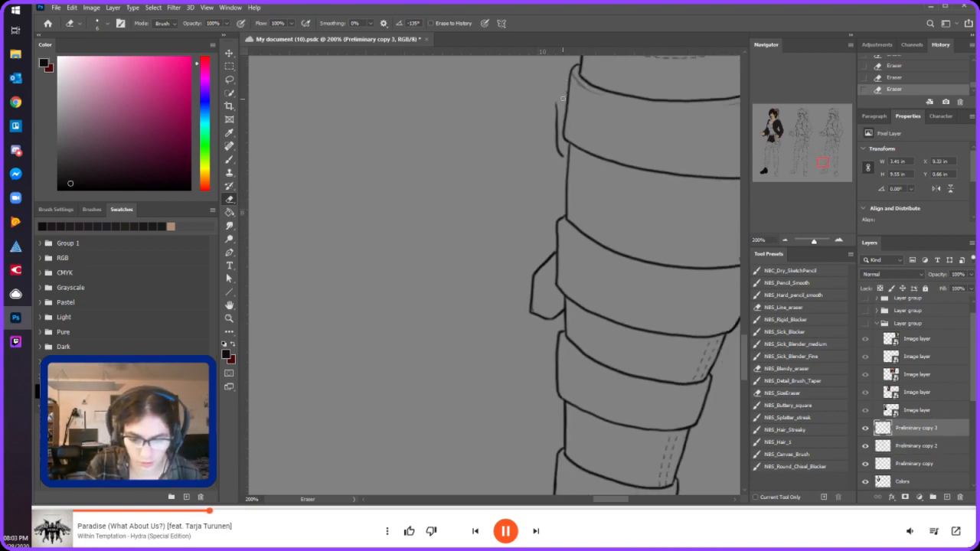
{"action": "mouse_move", "coordinate": [553, 140]}
{"action": "left_mouse_down"}
{"action": "mouse_move", "coordinate": [558, 150]}
{"action": "mouse_move", "coordinate": [556, 123]}
{"action": "left_mouse_up"}
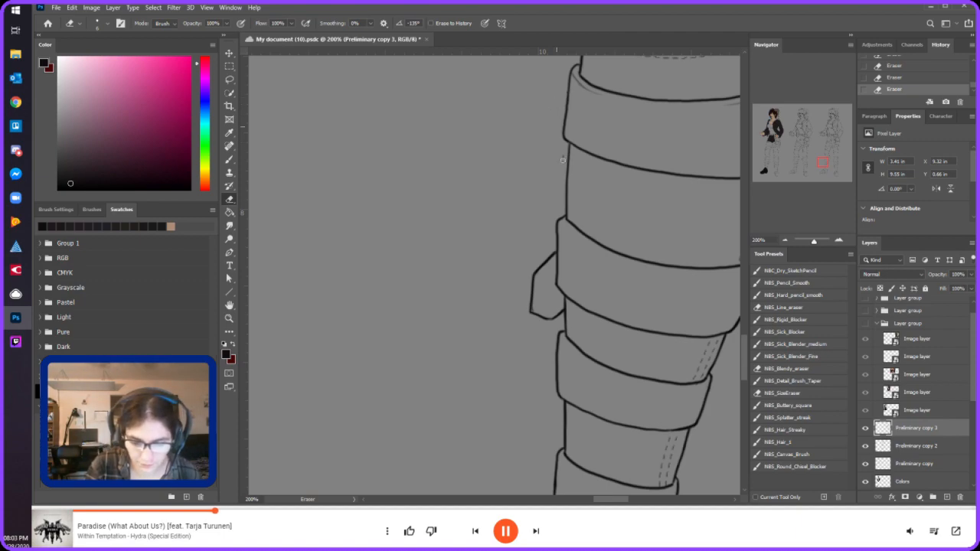
{"action": "left_click_drag", "start_coordinate": [545, 251], "coordinate": [536, 317]}
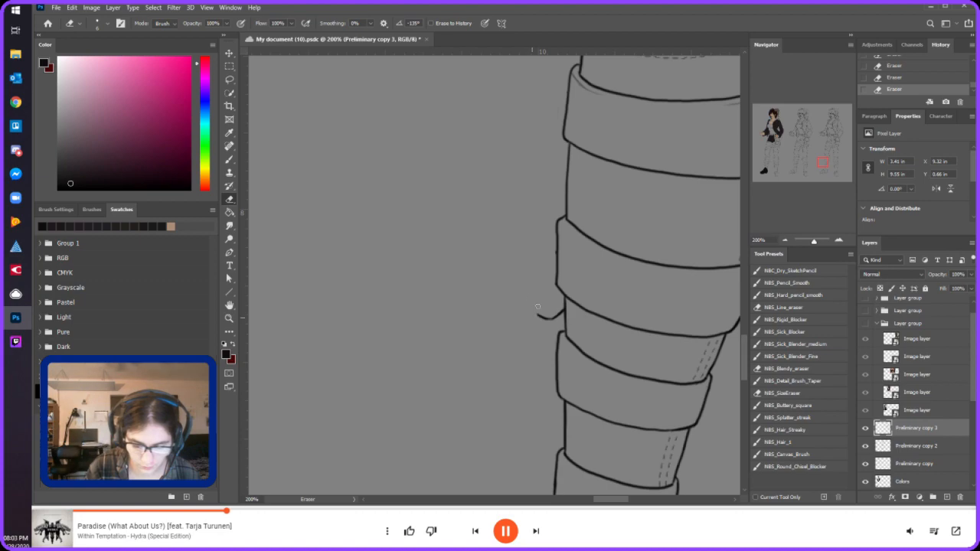
- Erase the two tab outlines beside the first figure's leg wraps on the Preliminary copy layer
{"action": "left_click_drag", "start_coordinate": [824, 163], "coordinate": [763, 165]}
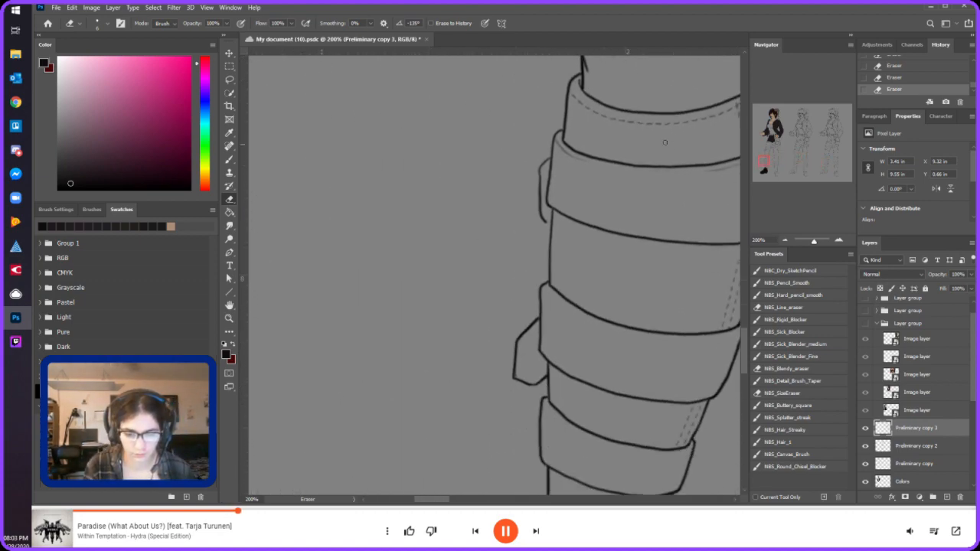
{"action": "left_click", "coordinate": [921, 464]}
{"action": "left_click_drag", "start_coordinate": [542, 174], "coordinate": [543, 227]}
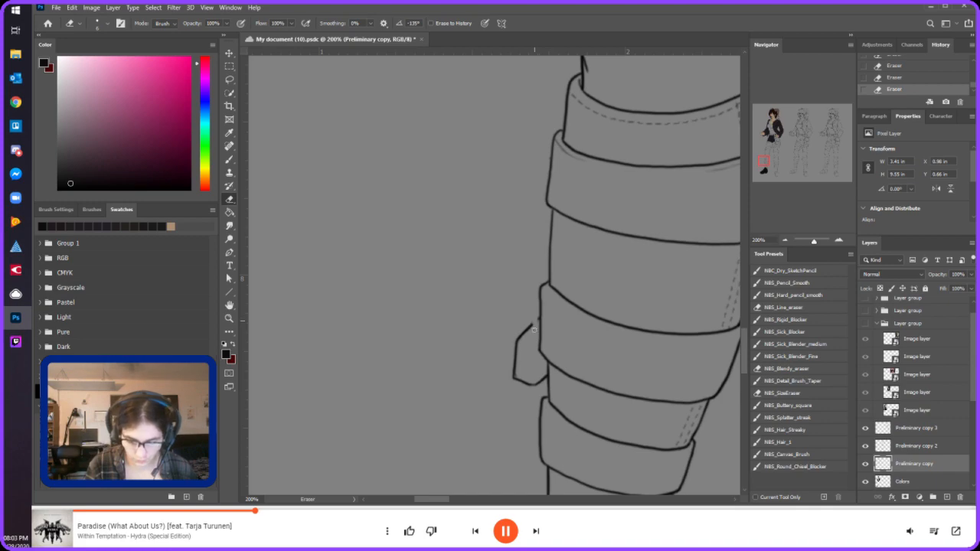
{"action": "mouse_move", "coordinate": [526, 335]}
{"action": "left_mouse_down"}
{"action": "mouse_move", "coordinate": [516, 352]}
{"action": "mouse_move", "coordinate": [528, 379]}
{"action": "left_mouse_up"}
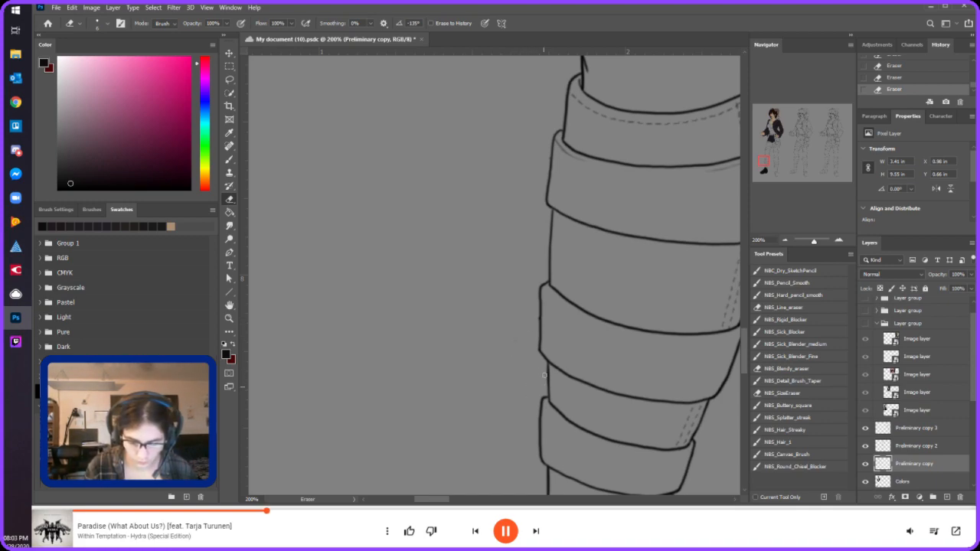
- On the Colors layer, sample the boot's near-black and paint the first figure's lowest leg wraps above the ankle with a larger brush
{"action": "left_click", "coordinate": [911, 481]}
{"action": "key", "text": "i"}
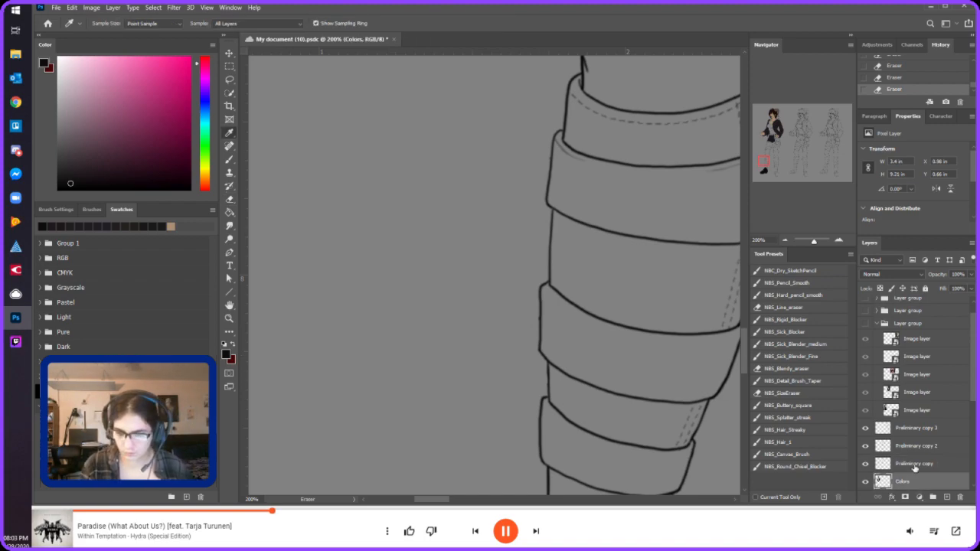
{"action": "left_click_drag", "start_coordinate": [765, 161], "coordinate": [765, 166]}
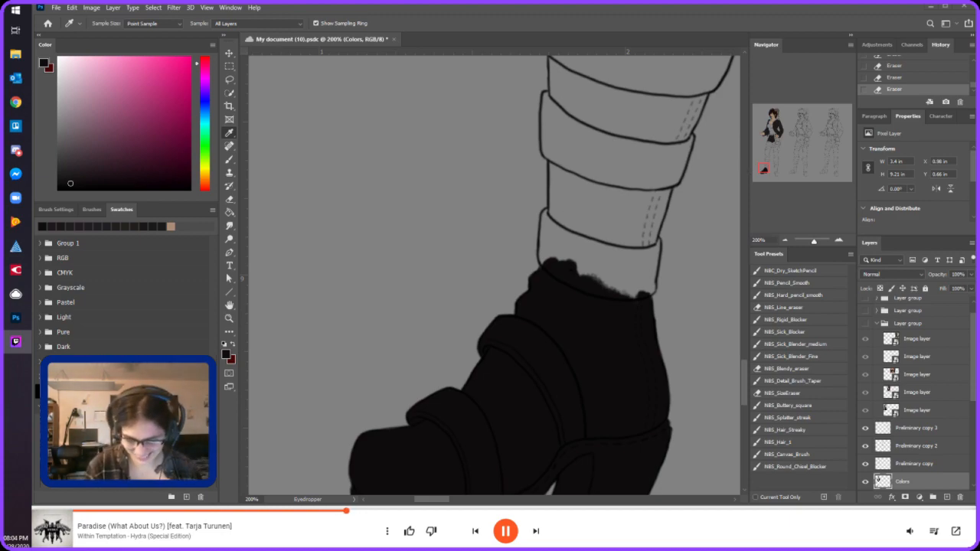
{"action": "left_click", "coordinate": [578, 268]}
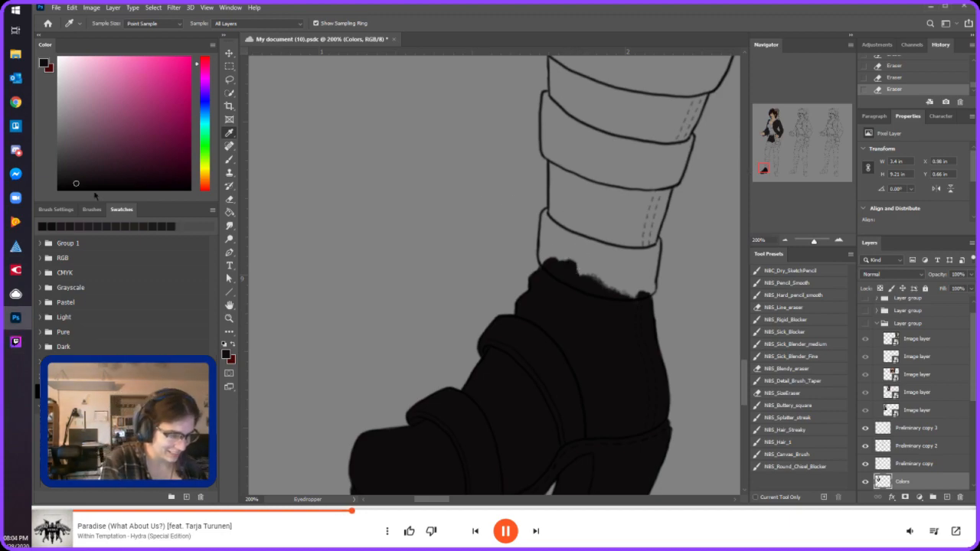
{"action": "key", "text": "b"}
{"action": "key", "text": "]"}
{"action": "key", "text": "]"}
{"action": "key", "text": "]"}
{"action": "key", "text": "]"}
{"action": "key", "text": "]"}
{"action": "mouse_move", "coordinate": [600, 149]}
{"action": "left_mouse_down"}
{"action": "mouse_move", "coordinate": [594, 298]}
{"action": "mouse_move", "coordinate": [607, 150]}
{"action": "mouse_move", "coordinate": [593, 160]}
{"action": "mouse_move", "coordinate": [578, 261]}
{"action": "mouse_move", "coordinate": [583, 130]}
{"action": "mouse_move", "coordinate": [565, 173]}
{"action": "mouse_move", "coordinate": [565, 211]}
{"action": "mouse_move", "coordinate": [603, 245]}
{"action": "mouse_move", "coordinate": [618, 244]}
{"action": "mouse_move", "coordinate": [647, 213]}
{"action": "mouse_move", "coordinate": [639, 243]}
{"action": "mouse_move", "coordinate": [649, 191]}
{"action": "mouse_move", "coordinate": [645, 237]}
{"action": "mouse_move", "coordinate": [655, 261]}
{"action": "mouse_move", "coordinate": [649, 247]}
{"action": "mouse_move", "coordinate": [649, 276]}
{"action": "mouse_move", "coordinate": [649, 245]}
{"action": "mouse_move", "coordinate": [646, 285]}
{"action": "mouse_move", "coordinate": [622, 281]}
{"action": "left_mouse_up"}
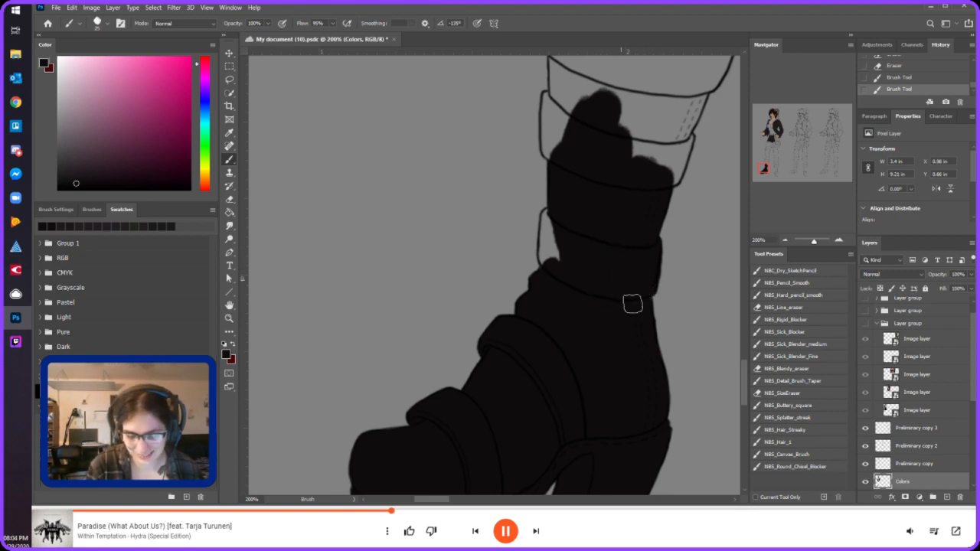
{"action": "left_click_drag", "start_coordinate": [550, 263], "coordinate": [553, 221]}
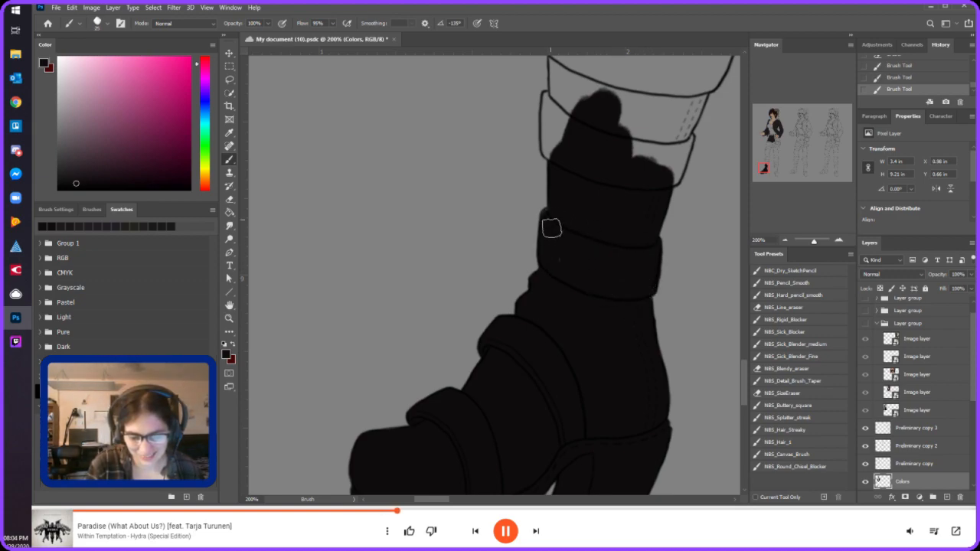
- Paint the mid-shin wraps of the same leg near-black out to both outlines, working up toward the wide band below the cuff
{"action": "left_click", "coordinate": [764, 166]}
{"action": "left_click_drag", "start_coordinate": [764, 165], "coordinate": [767, 163]}
{"action": "mouse_move", "coordinate": [398, 367]}
{"action": "left_mouse_down"}
{"action": "mouse_move", "coordinate": [397, 324]}
{"action": "mouse_move", "coordinate": [397, 342]}
{"action": "mouse_move", "coordinate": [417, 313]}
{"action": "mouse_move", "coordinate": [409, 285]}
{"action": "mouse_move", "coordinate": [407, 314]}
{"action": "mouse_move", "coordinate": [411, 278]}
{"action": "mouse_move", "coordinate": [395, 245]}
{"action": "mouse_move", "coordinate": [396, 210]}
{"action": "mouse_move", "coordinate": [413, 196]}
{"action": "mouse_move", "coordinate": [428, 215]}
{"action": "mouse_move", "coordinate": [441, 201]}
{"action": "mouse_move", "coordinate": [458, 321]}
{"action": "mouse_move", "coordinate": [453, 297]}
{"action": "mouse_move", "coordinate": [455, 314]}
{"action": "mouse_move", "coordinate": [471, 304]}
{"action": "mouse_move", "coordinate": [463, 343]}
{"action": "mouse_move", "coordinate": [481, 268]}
{"action": "mouse_move", "coordinate": [490, 250]}
{"action": "mouse_move", "coordinate": [498, 259]}
{"action": "mouse_move", "coordinate": [480, 372]}
{"action": "mouse_move", "coordinate": [478, 305]}
{"action": "mouse_move", "coordinate": [498, 246]}
{"action": "mouse_move", "coordinate": [549, 221]}
{"action": "mouse_move", "coordinate": [500, 354]}
{"action": "mouse_move", "coordinate": [494, 324]}
{"action": "mouse_move", "coordinate": [540, 264]}
{"action": "mouse_move", "coordinate": [540, 285]}
{"action": "mouse_move", "coordinate": [514, 291]}
{"action": "left_mouse_up"}
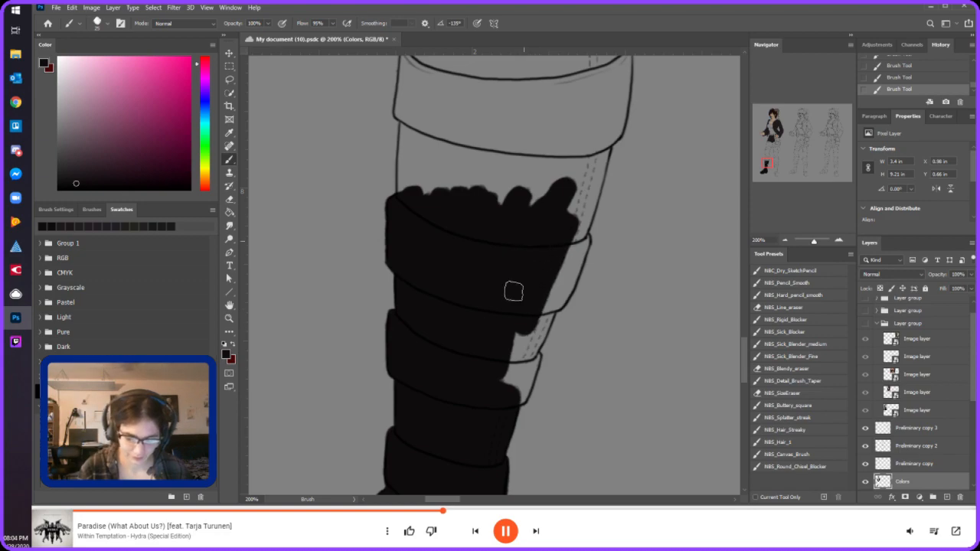
{"action": "mouse_move", "coordinate": [508, 394]}
{"action": "left_mouse_down"}
{"action": "mouse_move", "coordinate": [528, 357]}
{"action": "mouse_move", "coordinate": [507, 383]}
{"action": "mouse_move", "coordinate": [518, 344]}
{"action": "mouse_move", "coordinate": [528, 345]}
{"action": "mouse_move", "coordinate": [577, 241]}
{"action": "mouse_move", "coordinate": [586, 236]}
{"action": "mouse_move", "coordinate": [591, 251]}
{"action": "left_mouse_up"}
{"action": "key", "text": "e"}
{"action": "key", "text": "b"}
{"action": "mouse_move", "coordinate": [598, 139]}
{"action": "left_mouse_down"}
{"action": "mouse_move", "coordinate": [582, 222]}
{"action": "mouse_move", "coordinate": [600, 143]}
{"action": "mouse_move", "coordinate": [581, 169]}
{"action": "mouse_move", "coordinate": [545, 155]}
{"action": "mouse_move", "coordinate": [542, 120]}
{"action": "mouse_move", "coordinate": [490, 154]}
{"action": "left_mouse_up"}
{"action": "mouse_move", "coordinate": [474, 226]}
{"action": "left_mouse_down"}
{"action": "mouse_move", "coordinate": [464, 174]}
{"action": "mouse_move", "coordinate": [477, 130]}
{"action": "mouse_move", "coordinate": [444, 170]}
{"action": "left_mouse_up"}
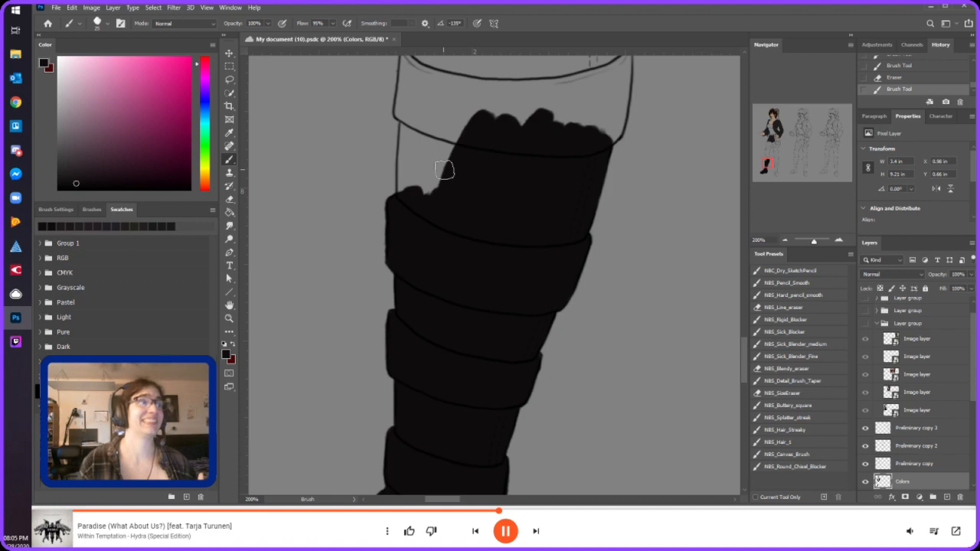
{"action": "left_click", "coordinate": [839, 241]}
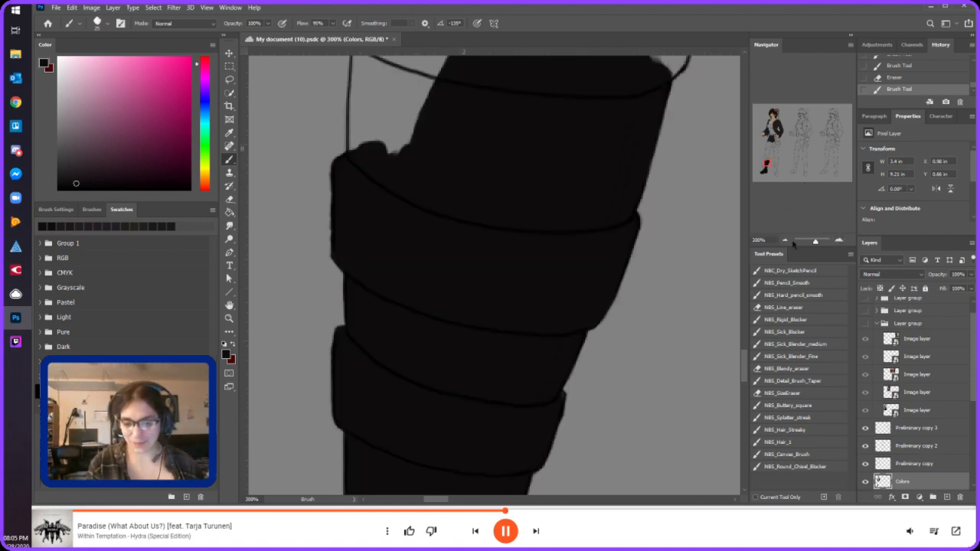
{"action": "left_click", "coordinate": [785, 240]}
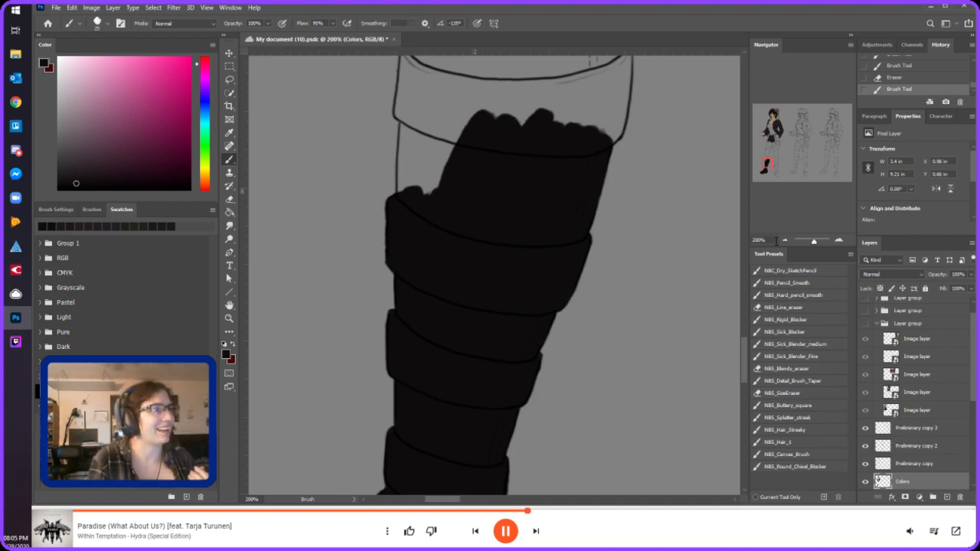
{"action": "mouse_move", "coordinate": [406, 192]}
{"action": "left_mouse_down"}
{"action": "mouse_move", "coordinate": [413, 131]}
{"action": "mouse_move", "coordinate": [431, 196]}
{"action": "mouse_move", "coordinate": [455, 127]}
{"action": "mouse_move", "coordinate": [444, 142]}
{"action": "left_mouse_up"}
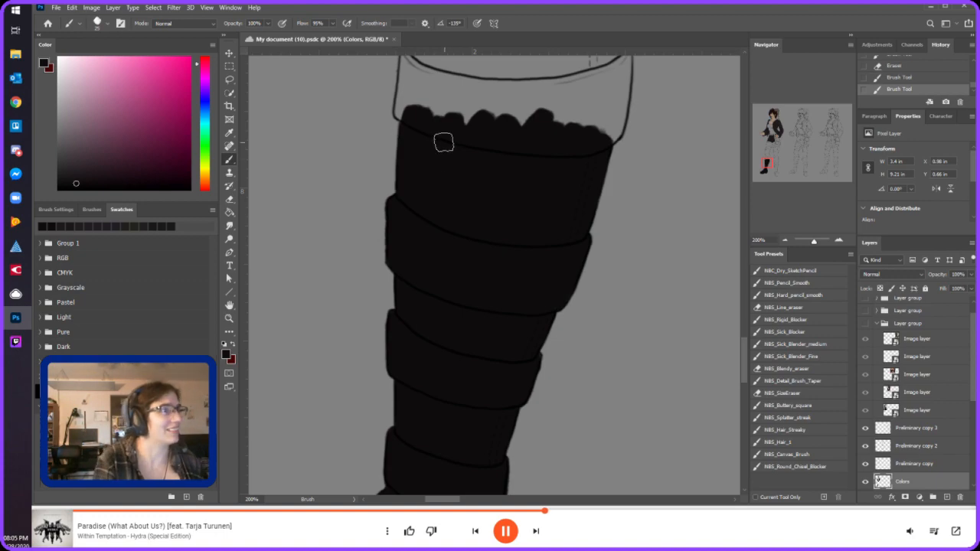
- Fill the wide band below the top cuff near-black, along with the cuff's outer edge
{"action": "scroll", "coordinate": [444, 142], "scroll_direction": "up", "scroll_amount": 5}
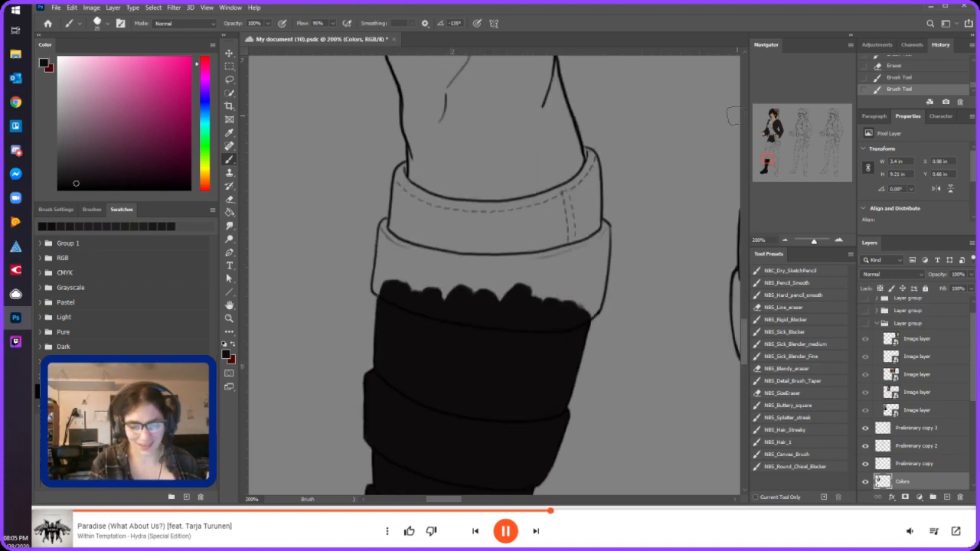
{"action": "mouse_move", "coordinate": [387, 276]}
{"action": "left_mouse_down"}
{"action": "mouse_move", "coordinate": [389, 226]}
{"action": "mouse_move", "coordinate": [405, 269]}
{"action": "mouse_move", "coordinate": [423, 224]}
{"action": "mouse_move", "coordinate": [440, 268]}
{"action": "mouse_move", "coordinate": [477, 239]}
{"action": "mouse_move", "coordinate": [497, 288]}
{"action": "mouse_move", "coordinate": [520, 268]}
{"action": "mouse_move", "coordinate": [512, 248]}
{"action": "mouse_move", "coordinate": [573, 238]}
{"action": "mouse_move", "coordinate": [549, 276]}
{"action": "left_mouse_up"}
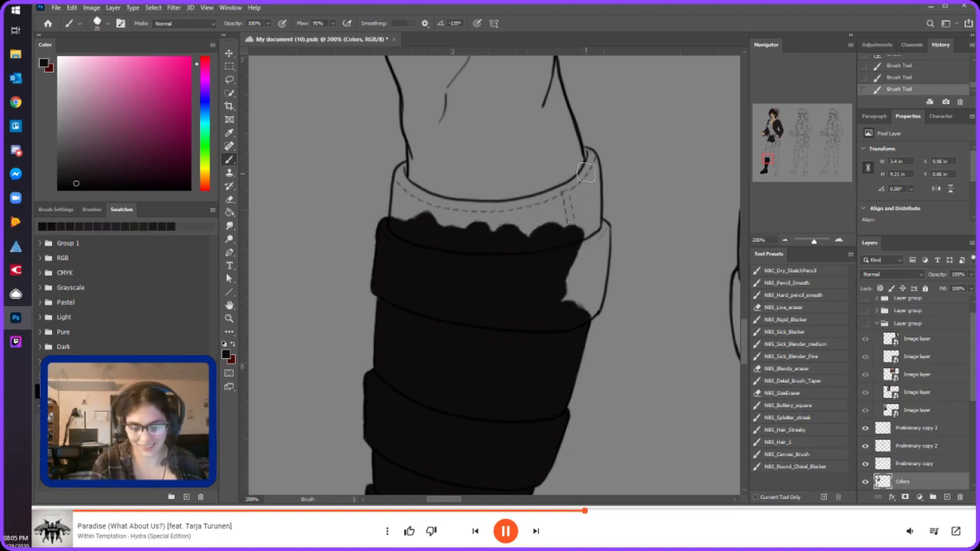
{"action": "left_click_drag", "start_coordinate": [589, 162], "coordinate": [590, 191]}
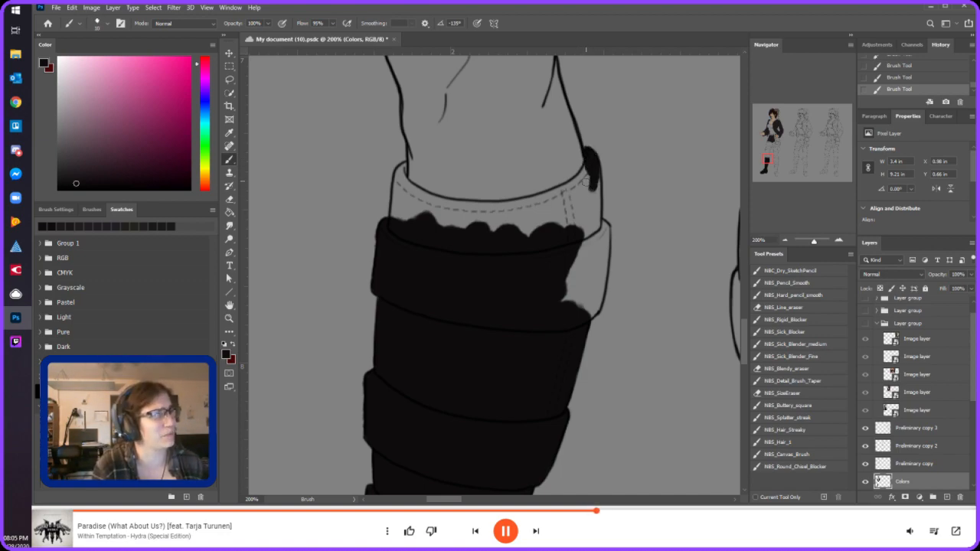
{"action": "mouse_move", "coordinate": [586, 220]}
{"action": "left_mouse_down"}
{"action": "mouse_move", "coordinate": [594, 230]}
{"action": "mouse_move", "coordinate": [596, 172]}
{"action": "mouse_move", "coordinate": [597, 230]}
{"action": "mouse_move", "coordinate": [592, 193]}
{"action": "left_mouse_up"}
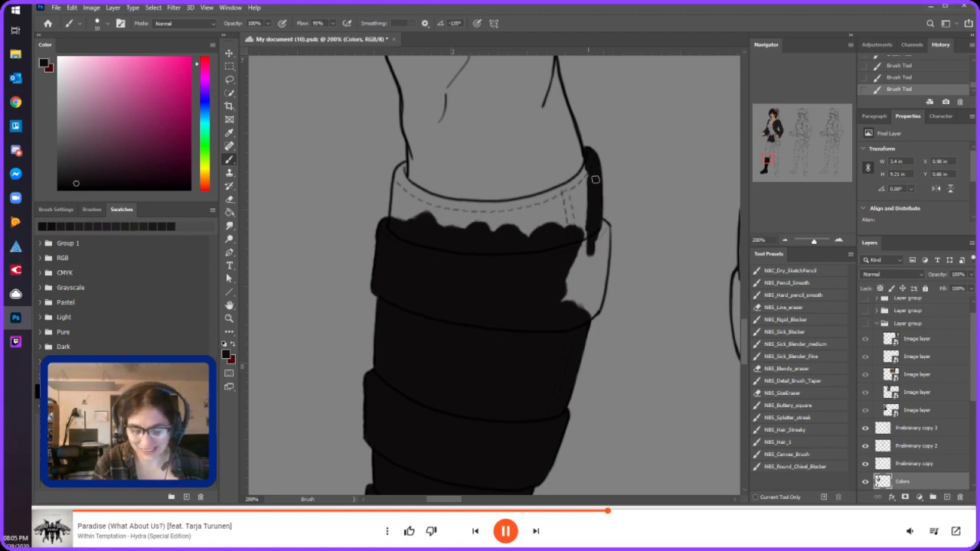
{"action": "left_click_drag", "start_coordinate": [602, 230], "coordinate": [605, 231]}
{"action": "mouse_move", "coordinate": [602, 268]}
{"action": "left_mouse_down"}
{"action": "mouse_move", "coordinate": [598, 308]}
{"action": "mouse_move", "coordinate": [589, 315]}
{"action": "mouse_move", "coordinate": [576, 264]}
{"action": "mouse_move", "coordinate": [568, 302]}
{"action": "left_mouse_up"}
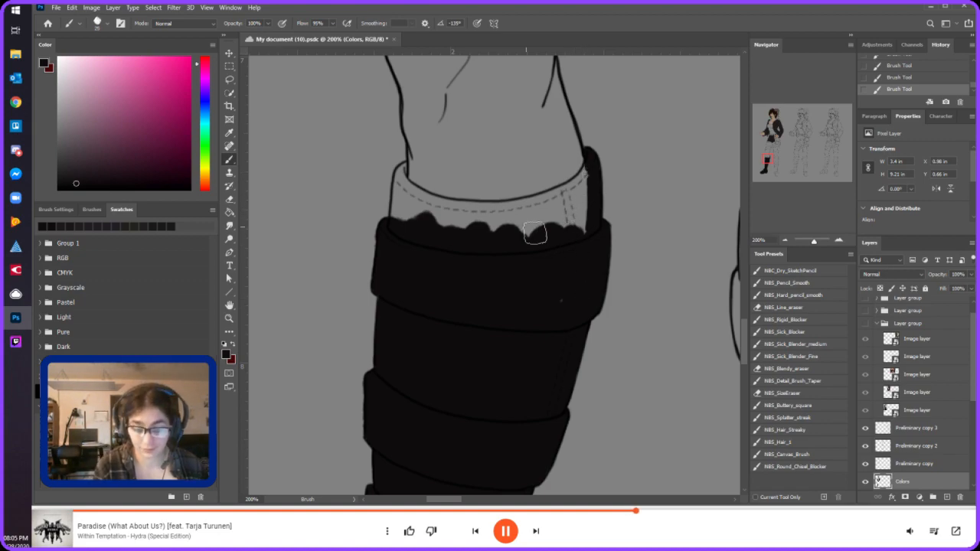
- Fill the rest of the stitched top cuff near-black up to the knee line, using a smaller brush along the edges
{"action": "mouse_move", "coordinate": [498, 219]}
{"action": "left_mouse_down"}
{"action": "mouse_move", "coordinate": [542, 209]}
{"action": "mouse_move", "coordinate": [507, 219]}
{"action": "left_mouse_up"}
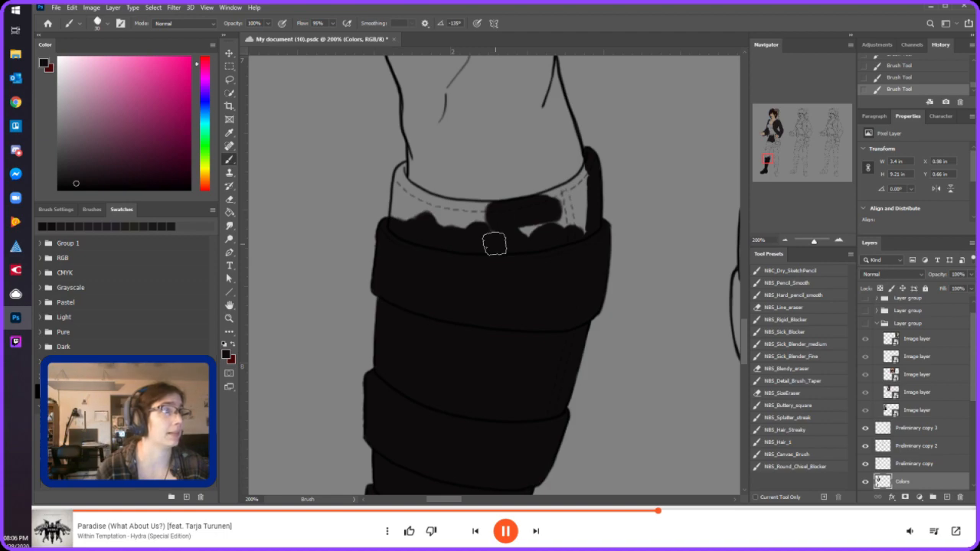
{"action": "mouse_move", "coordinate": [510, 249]}
{"action": "left_mouse_down"}
{"action": "mouse_move", "coordinate": [499, 234]}
{"action": "mouse_move", "coordinate": [558, 201]}
{"action": "mouse_move", "coordinate": [586, 166]}
{"action": "mouse_move", "coordinate": [586, 177]}
{"action": "left_mouse_up"}
{"action": "key", "text": "bracketleft"}
{"action": "key", "text": "bracketleft"}
{"action": "key", "text": "bracketleft"}
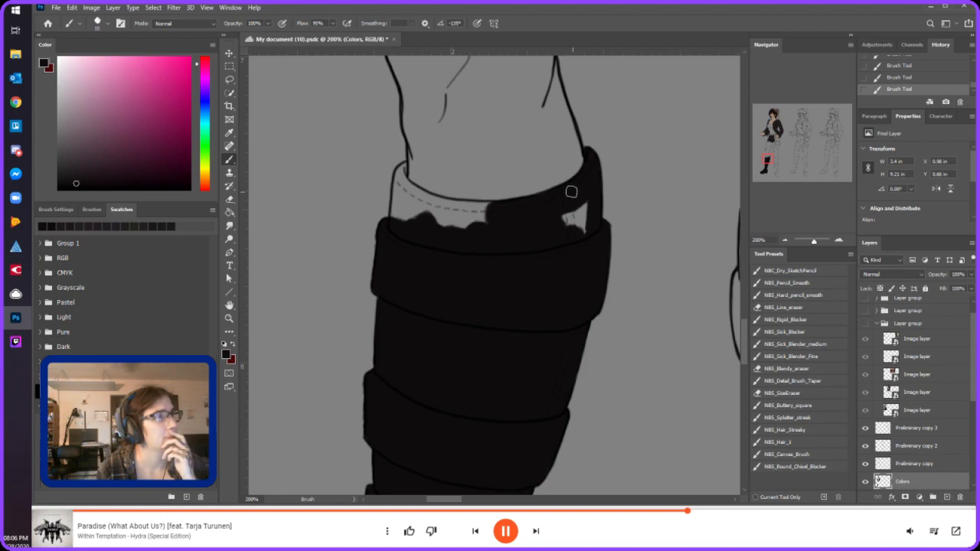
{"action": "mouse_move", "coordinate": [588, 207]}
{"action": "left_mouse_down"}
{"action": "mouse_move", "coordinate": [558, 219]}
{"action": "mouse_move", "coordinate": [586, 203]}
{"action": "mouse_move", "coordinate": [577, 231]}
{"action": "left_mouse_up"}
{"action": "mouse_move", "coordinate": [398, 222]}
{"action": "left_mouse_down"}
{"action": "mouse_move", "coordinate": [397, 211]}
{"action": "mouse_move", "coordinate": [400, 171]}
{"action": "left_mouse_up"}
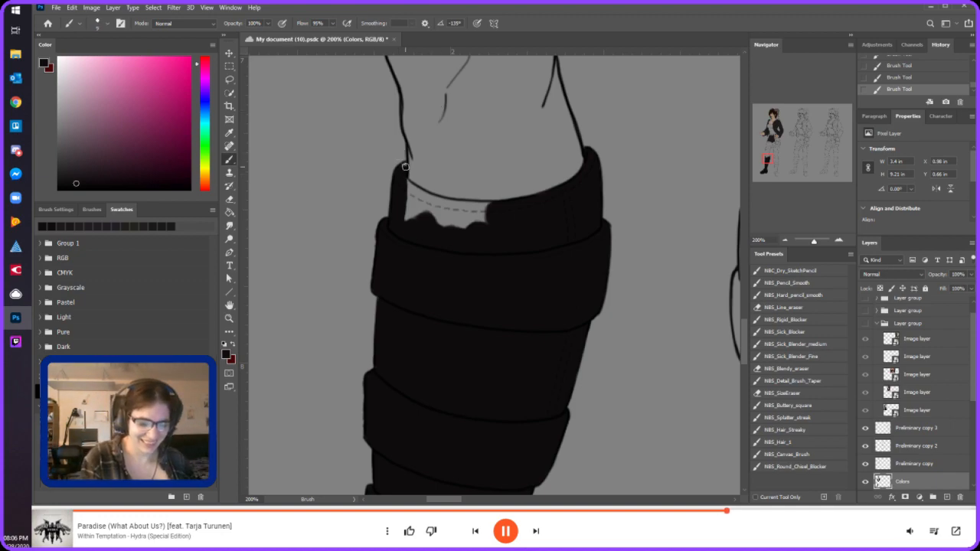
{"action": "mouse_move", "coordinate": [408, 181]}
{"action": "left_mouse_down"}
{"action": "mouse_move", "coordinate": [433, 200]}
{"action": "mouse_move", "coordinate": [486, 208]}
{"action": "mouse_move", "coordinate": [465, 202]}
{"action": "mouse_move", "coordinate": [452, 220]}
{"action": "mouse_move", "coordinate": [461, 212]}
{"action": "mouse_move", "coordinate": [405, 205]}
{"action": "mouse_move", "coordinate": [430, 229]}
{"action": "left_mouse_up"}
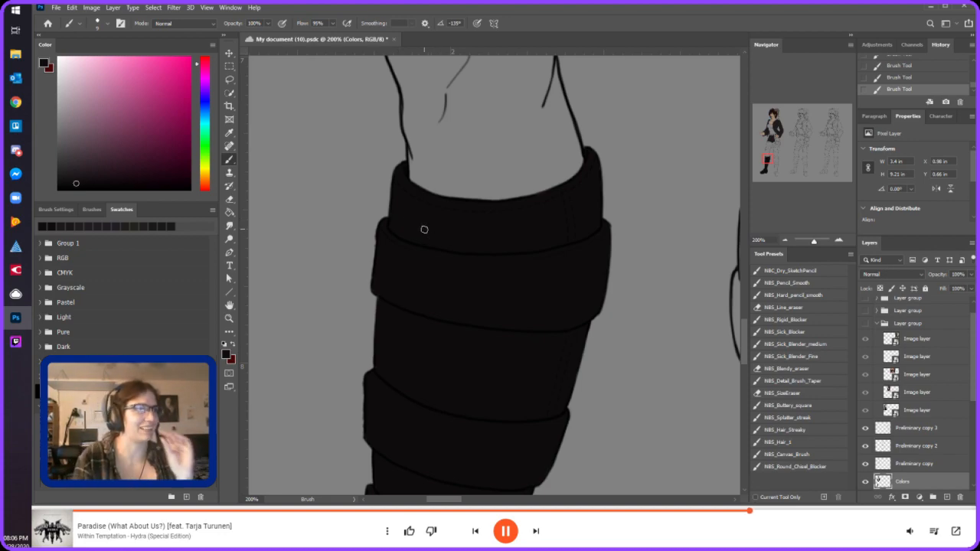
- Paint the other leg's stitched top cuff and most of the band beneath it near-black, erasing overspill along the cuff's rim
{"action": "left_click_drag", "start_coordinate": [765, 161], "coordinate": [769, 162]}
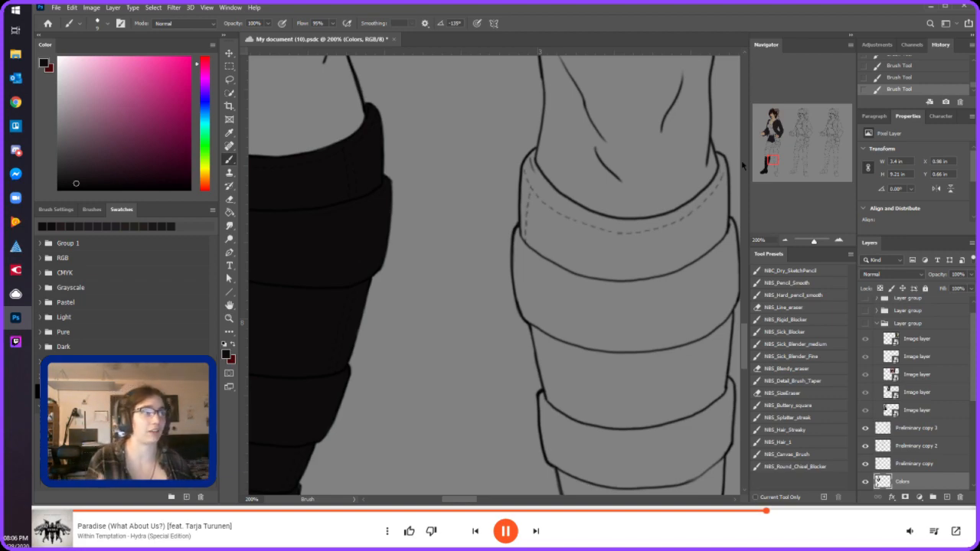
{"action": "mouse_move", "coordinate": [635, 293]}
{"action": "left_mouse_down"}
{"action": "mouse_move", "coordinate": [629, 272]}
{"action": "mouse_move", "coordinate": [651, 259]}
{"action": "mouse_move", "coordinate": [674, 264]}
{"action": "mouse_move", "coordinate": [696, 304]}
{"action": "mouse_move", "coordinate": [595, 308]}
{"action": "mouse_move", "coordinate": [551, 327]}
{"action": "mouse_move", "coordinate": [528, 261]}
{"action": "left_mouse_up"}
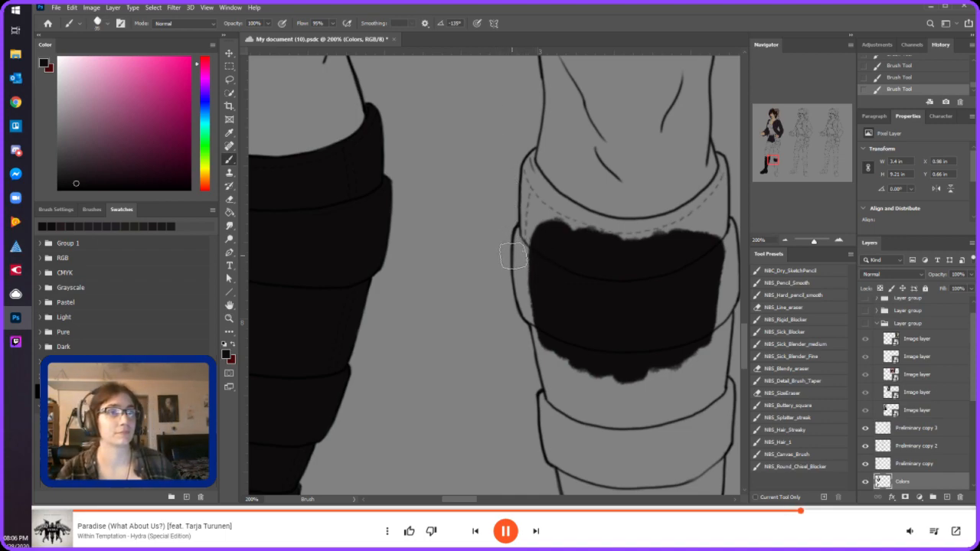
{"action": "mouse_move", "coordinate": [538, 314]}
{"action": "left_mouse_down"}
{"action": "mouse_move", "coordinate": [522, 263]}
{"action": "mouse_move", "coordinate": [532, 230]}
{"action": "mouse_move", "coordinate": [525, 175]}
{"action": "mouse_move", "coordinate": [527, 197]}
{"action": "left_mouse_up"}
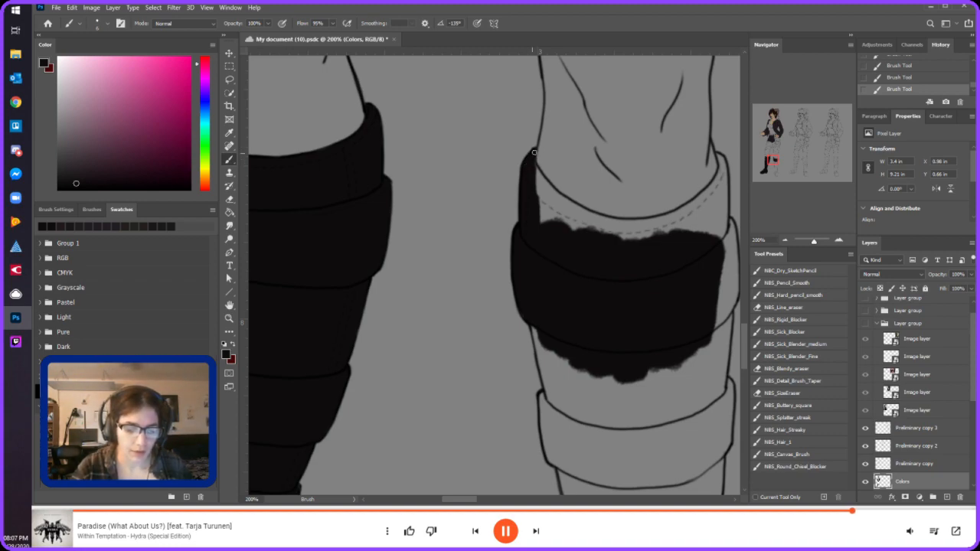
{"action": "mouse_move", "coordinate": [534, 171]}
{"action": "left_mouse_down"}
{"action": "mouse_move", "coordinate": [547, 173]}
{"action": "mouse_move", "coordinate": [563, 221]}
{"action": "mouse_move", "coordinate": [539, 211]}
{"action": "mouse_move", "coordinate": [545, 192]}
{"action": "mouse_move", "coordinate": [549, 212]}
{"action": "mouse_move", "coordinate": [569, 225]}
{"action": "mouse_move", "coordinate": [549, 195]}
{"action": "mouse_move", "coordinate": [630, 227]}
{"action": "mouse_move", "coordinate": [621, 229]}
{"action": "mouse_move", "coordinate": [647, 225]}
{"action": "mouse_move", "coordinate": [626, 250]}
{"action": "mouse_move", "coordinate": [641, 227]}
{"action": "mouse_move", "coordinate": [686, 219]}
{"action": "mouse_move", "coordinate": [645, 228]}
{"action": "mouse_move", "coordinate": [698, 202]}
{"action": "left_mouse_up"}
{"action": "key", "text": "e"}
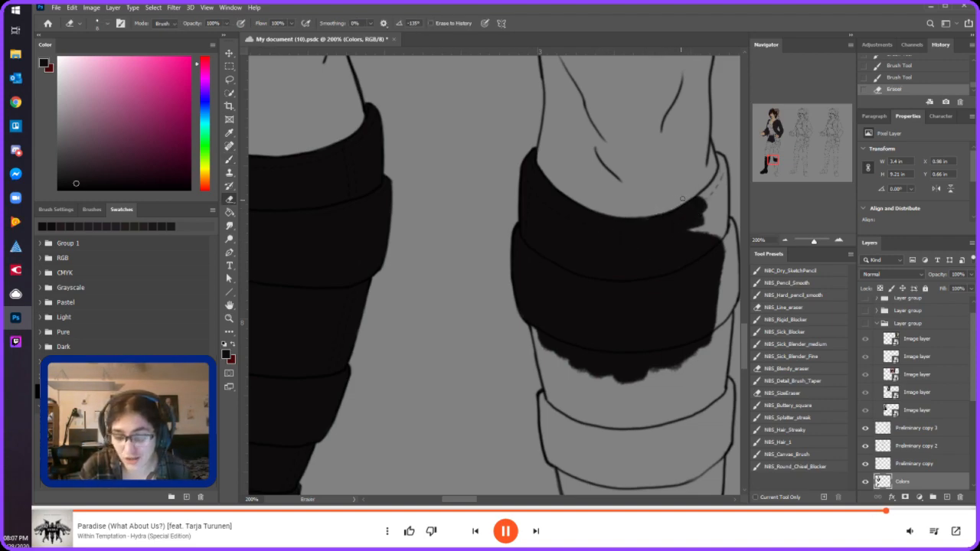
{"action": "key", "text": "b"}
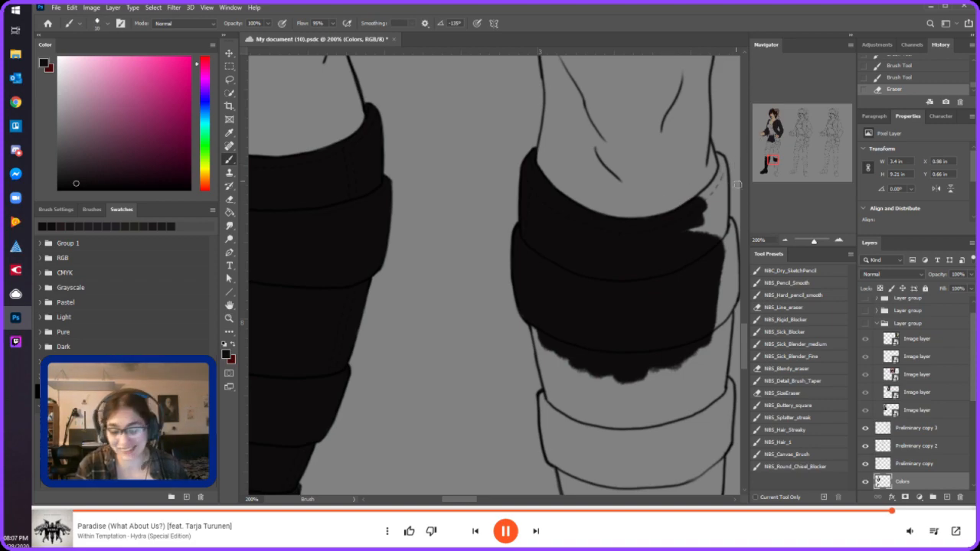
{"action": "mouse_move", "coordinate": [720, 161]}
{"action": "left_mouse_down"}
{"action": "mouse_move", "coordinate": [726, 226]}
{"action": "mouse_move", "coordinate": [723, 187]}
{"action": "mouse_move", "coordinate": [717, 241]}
{"action": "mouse_move", "coordinate": [716, 184]}
{"action": "mouse_move", "coordinate": [702, 199]}
{"action": "mouse_move", "coordinate": [719, 172]}
{"action": "left_mouse_up"}
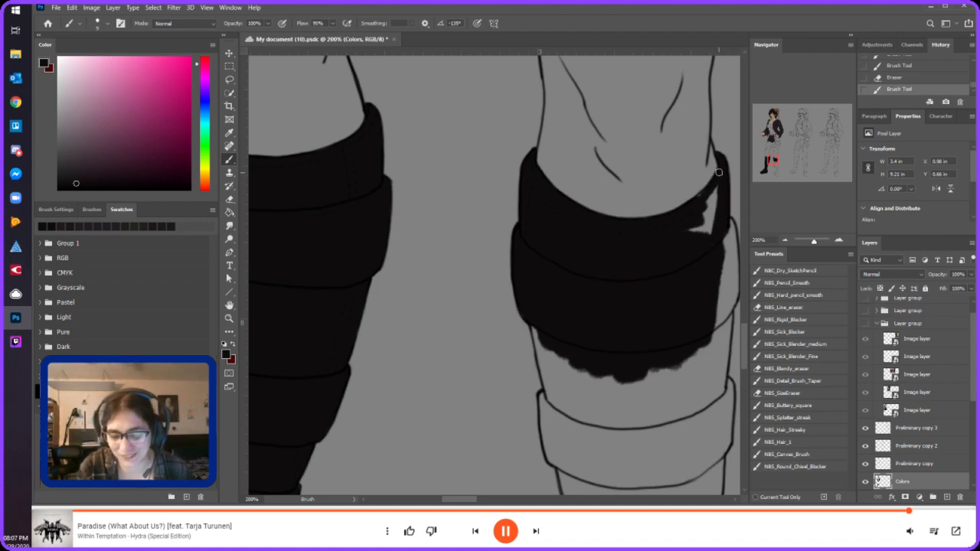
{"action": "mouse_move", "coordinate": [700, 211]}
{"action": "left_mouse_down"}
{"action": "mouse_move", "coordinate": [710, 202]}
{"action": "mouse_move", "coordinate": [707, 241]}
{"action": "left_mouse_up"}
- Fill the unpainted outer edge of the other leg's second band near-black with a small brush
{"action": "left_click_drag", "start_coordinate": [773, 156], "coordinate": [775, 157]}
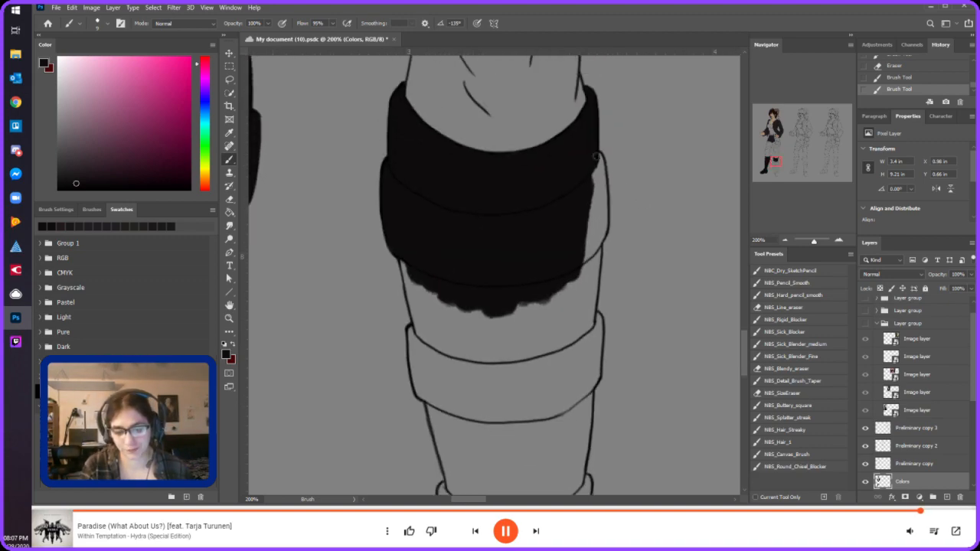
{"action": "mouse_move", "coordinate": [601, 176]}
{"action": "left_mouse_down"}
{"action": "mouse_move", "coordinate": [604, 227]}
{"action": "mouse_move", "coordinate": [603, 201]}
{"action": "mouse_move", "coordinate": [603, 216]}
{"action": "mouse_move", "coordinate": [590, 210]}
{"action": "mouse_move", "coordinate": [603, 224]}
{"action": "mouse_move", "coordinate": [584, 261]}
{"action": "mouse_move", "coordinate": [604, 228]}
{"action": "mouse_move", "coordinate": [589, 253]}
{"action": "mouse_move", "coordinate": [590, 201]}
{"action": "mouse_move", "coordinate": [592, 227]}
{"action": "left_mouse_up"}
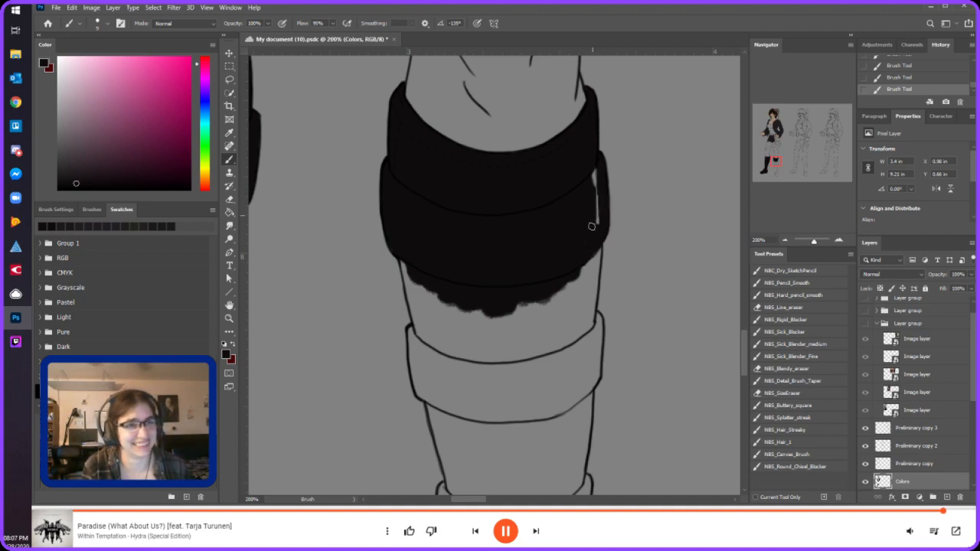
{"action": "left_click_drag", "start_coordinate": [595, 174], "coordinate": [595, 205]}
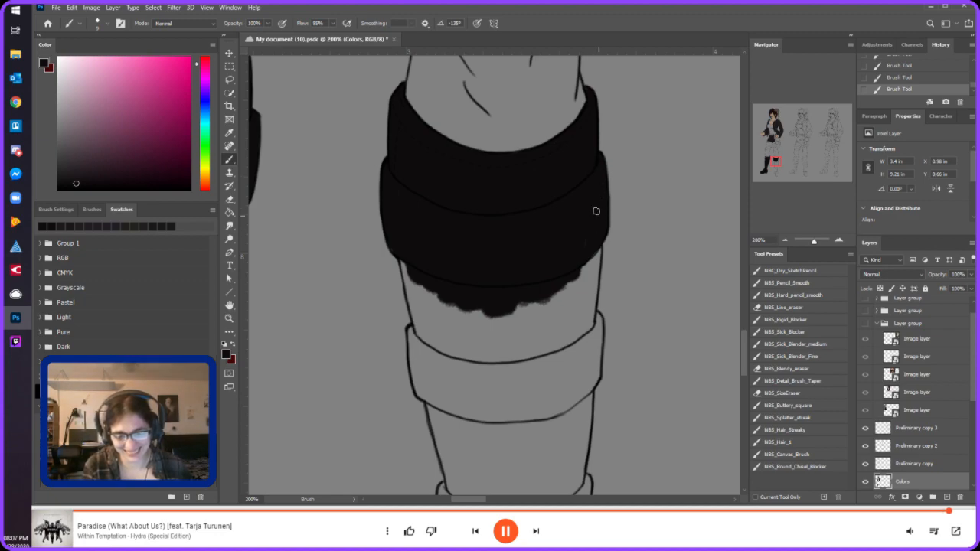
- Paint the third wrap of the other leg near-black, using a small brush along the sides and a larger one across the middle
{"action": "mouse_move", "coordinate": [593, 286]}
{"action": "left_mouse_down"}
{"action": "mouse_move", "coordinate": [588, 330]}
{"action": "mouse_move", "coordinate": [596, 267]}
{"action": "mouse_move", "coordinate": [586, 295]}
{"action": "left_mouse_up"}
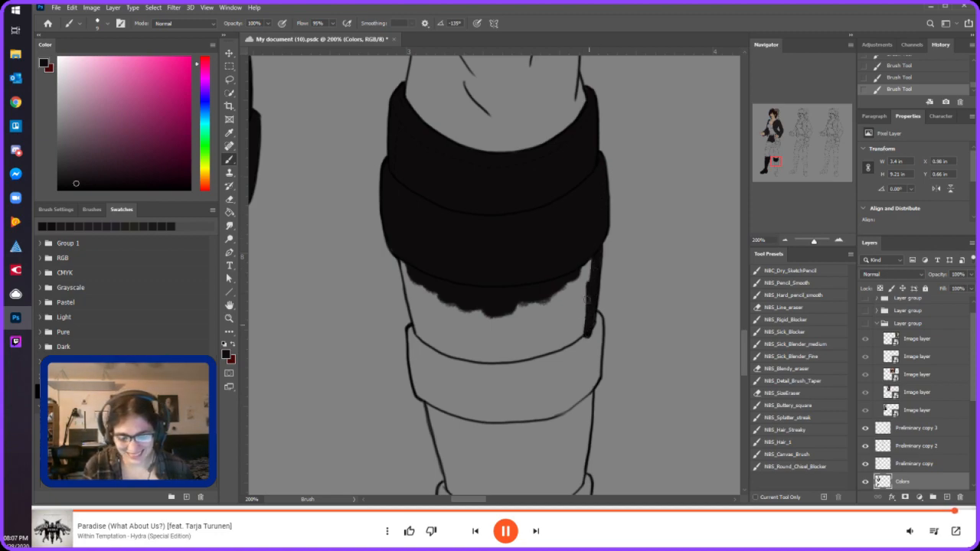
{"action": "key", "text": "bracketright"}
{"action": "key", "text": "bracketright"}
{"action": "key", "text": "bracketright"}
{"action": "key", "text": "bracketright"}
{"action": "key", "text": "bracketright"}
{"action": "key", "text": "bracketright"}
{"action": "key", "text": "bracketright"}
{"action": "key", "text": "bracketright"}
{"action": "key", "text": "bracketright"}
{"action": "left_click_drag", "start_coordinate": [449, 354], "coordinate": [427, 271]}
{"action": "key", "text": "bracketleft"}
{"action": "key", "text": "bracketleft"}
{"action": "key", "text": "bracketleft"}
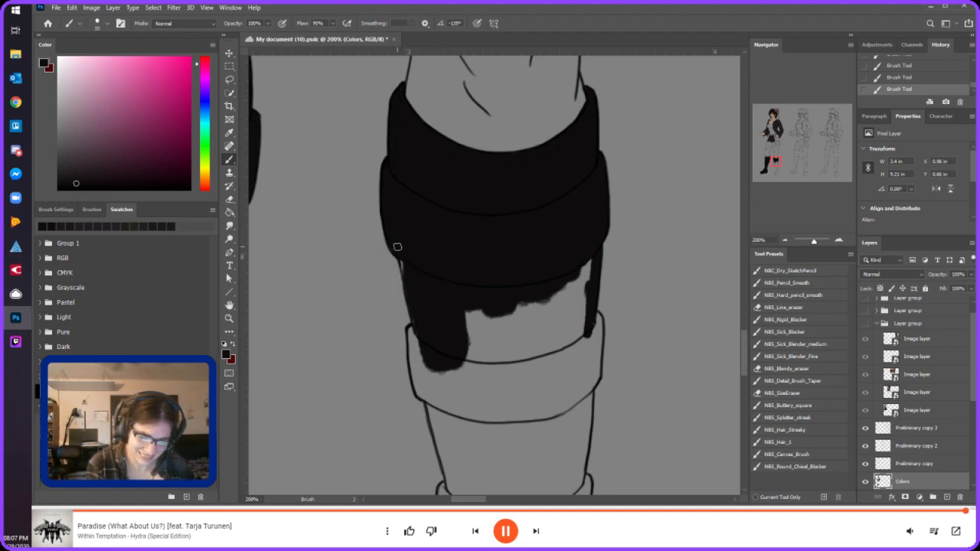
{"action": "key", "text": "bracketright"}
{"action": "key", "text": "bracketright"}
{"action": "key", "text": "bracketright"}
{"action": "key", "text": "bracketright"}
{"action": "key", "text": "bracketright"}
{"action": "mouse_move", "coordinate": [452, 335]}
{"action": "left_mouse_down"}
{"action": "mouse_move", "coordinate": [479, 365]}
{"action": "mouse_move", "coordinate": [501, 321]}
{"action": "mouse_move", "coordinate": [536, 291]}
{"action": "mouse_move", "coordinate": [576, 281]}
{"action": "left_mouse_up"}
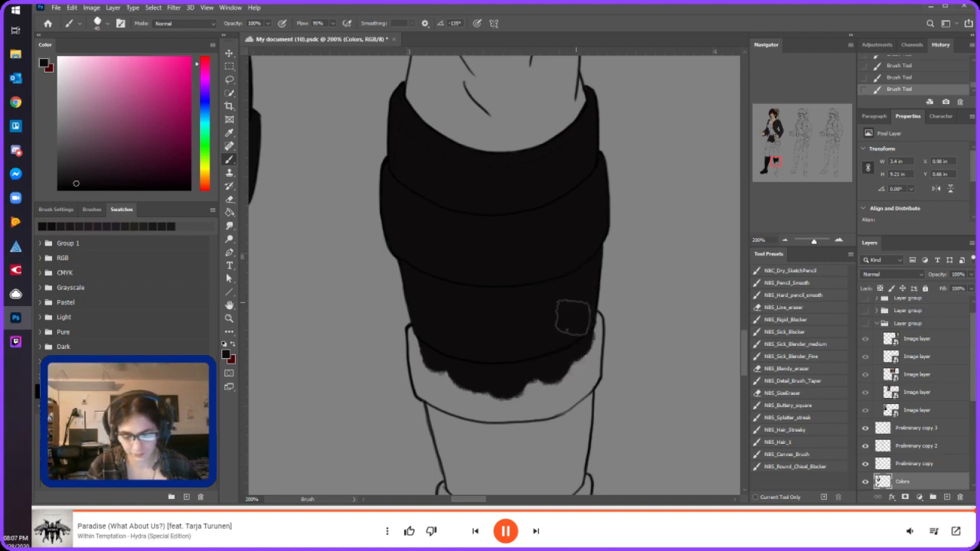
- Paint the other leg's fourth wrap and the section beneath it near-black, cleaning up the section's outer edge with the eraser
{"action": "left_click_drag", "start_coordinate": [774, 160], "coordinate": [775, 163]}
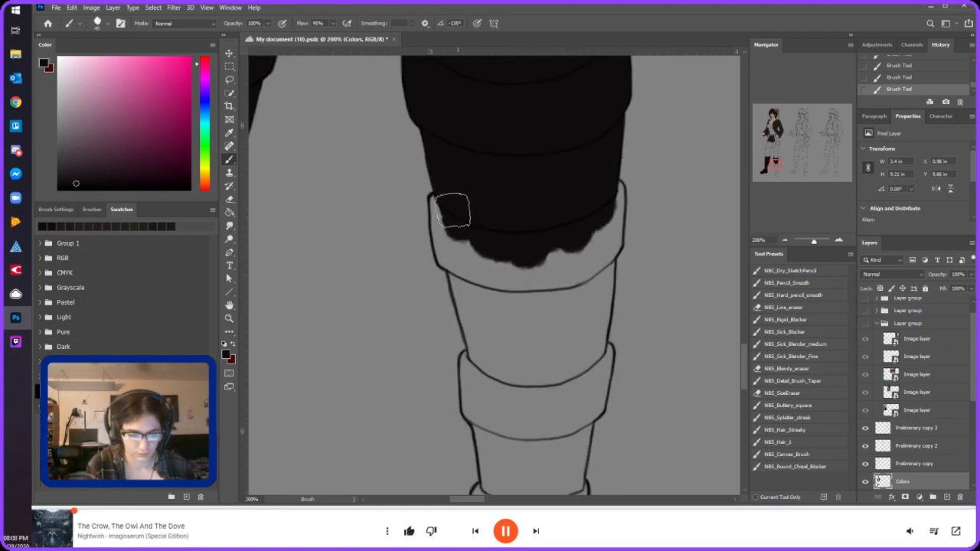
{"action": "mouse_move", "coordinate": [443, 200]}
{"action": "left_mouse_down"}
{"action": "mouse_move", "coordinate": [445, 255]}
{"action": "mouse_move", "coordinate": [444, 246]}
{"action": "mouse_move", "coordinate": [471, 273]}
{"action": "mouse_move", "coordinate": [451, 263]}
{"action": "mouse_move", "coordinate": [498, 288]}
{"action": "mouse_move", "coordinate": [465, 240]}
{"action": "mouse_move", "coordinate": [517, 246]}
{"action": "mouse_move", "coordinate": [537, 310]}
{"action": "mouse_move", "coordinate": [558, 310]}
{"action": "mouse_move", "coordinate": [603, 249]}
{"action": "mouse_move", "coordinate": [602, 291]}
{"action": "mouse_move", "coordinate": [602, 222]}
{"action": "mouse_move", "coordinate": [606, 252]}
{"action": "mouse_move", "coordinate": [614, 210]}
{"action": "mouse_move", "coordinate": [613, 248]}
{"action": "mouse_move", "coordinate": [610, 219]}
{"action": "mouse_move", "coordinate": [603, 221]}
{"action": "mouse_move", "coordinate": [616, 192]}
{"action": "mouse_move", "coordinate": [616, 223]}
{"action": "left_mouse_up"}
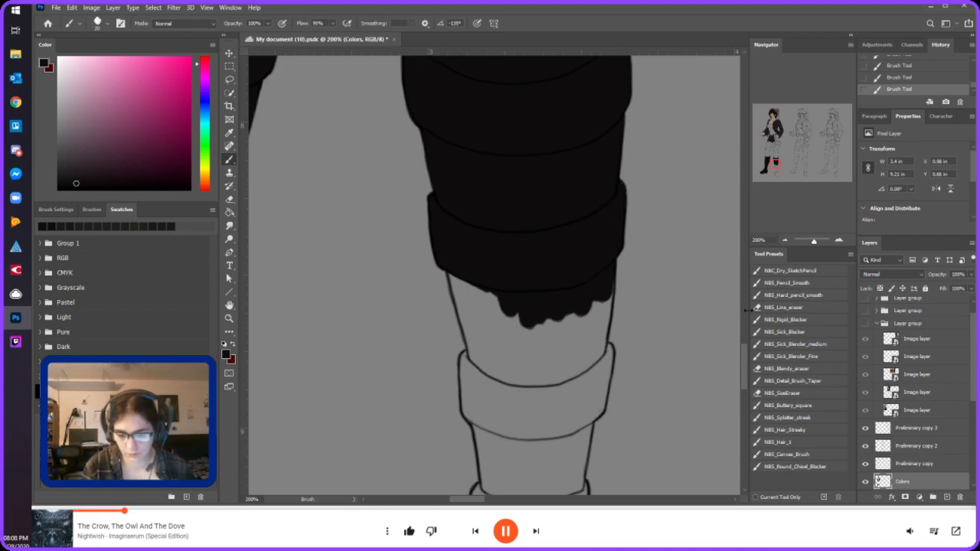
{"action": "mouse_move", "coordinate": [498, 356]}
{"action": "left_mouse_down"}
{"action": "mouse_move", "coordinate": [480, 321]}
{"action": "mouse_move", "coordinate": [483, 360]}
{"action": "mouse_move", "coordinate": [476, 350]}
{"action": "mouse_move", "coordinate": [461, 276]}
{"action": "mouse_move", "coordinate": [478, 273]}
{"action": "mouse_move", "coordinate": [491, 291]}
{"action": "mouse_move", "coordinate": [495, 360]}
{"action": "mouse_move", "coordinate": [528, 357]}
{"action": "mouse_move", "coordinate": [527, 322]}
{"action": "mouse_move", "coordinate": [523, 396]}
{"action": "mouse_move", "coordinate": [518, 317]}
{"action": "mouse_move", "coordinate": [555, 327]}
{"action": "mouse_move", "coordinate": [554, 414]}
{"action": "mouse_move", "coordinate": [577, 334]}
{"action": "mouse_move", "coordinate": [560, 386]}
{"action": "mouse_move", "coordinate": [600, 324]}
{"action": "mouse_move", "coordinate": [598, 341]}
{"action": "mouse_move", "coordinate": [592, 323]}
{"action": "mouse_move", "coordinate": [602, 324]}
{"action": "mouse_move", "coordinate": [601, 346]}
{"action": "mouse_move", "coordinate": [608, 281]}
{"action": "left_mouse_up"}
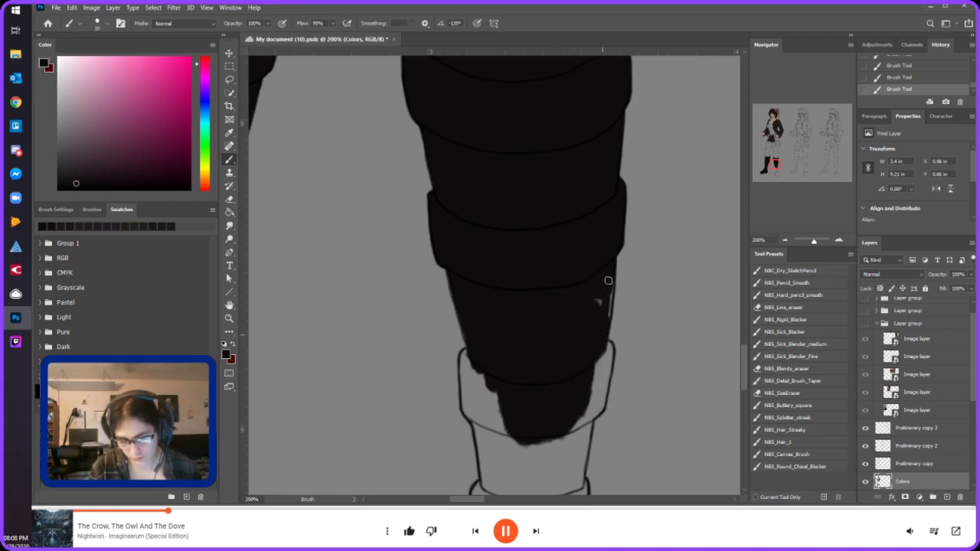
{"action": "key", "text": "e"}
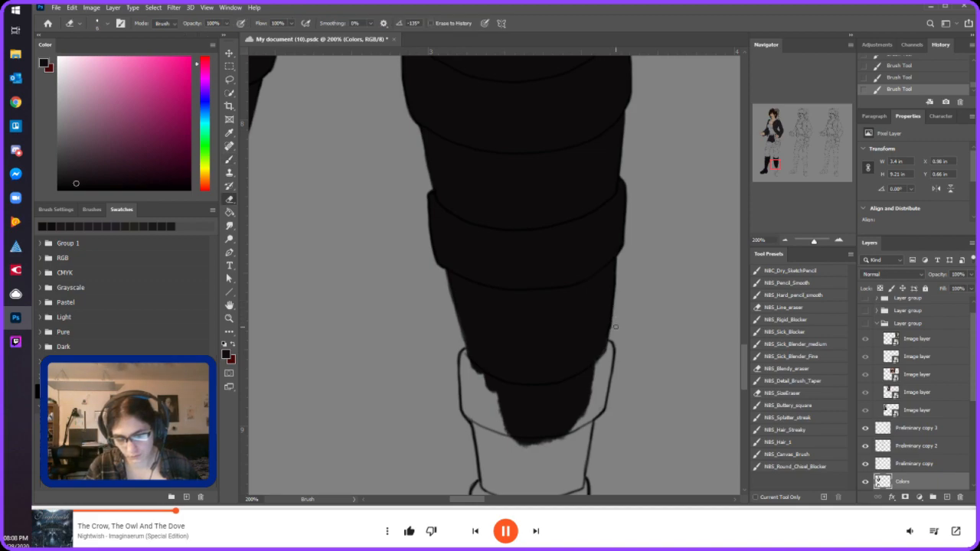
{"action": "key", "text": "b"}
- Fill the next wrap down the other shin near-black, using a small brush along its side edges and corners
{"action": "scroll", "coordinate": [629, 282], "scroll_direction": "down", "scroll_amount": 5}
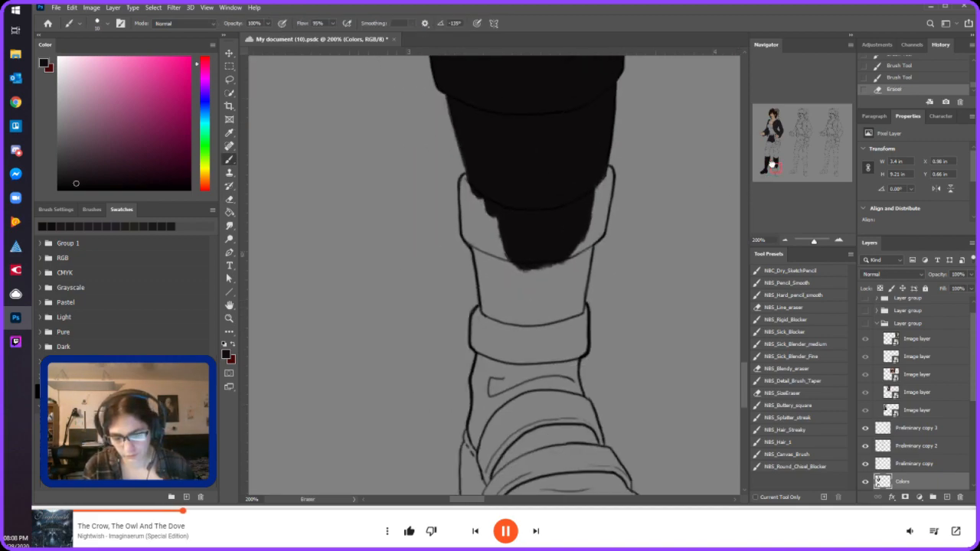
{"action": "mouse_move", "coordinate": [497, 193]}
{"action": "left_mouse_down"}
{"action": "mouse_move", "coordinate": [499, 159]}
{"action": "mouse_move", "coordinate": [495, 189]}
{"action": "mouse_move", "coordinate": [512, 202]}
{"action": "mouse_move", "coordinate": [502, 187]}
{"action": "mouse_move", "coordinate": [520, 191]}
{"action": "mouse_move", "coordinate": [489, 194]}
{"action": "left_mouse_up"}
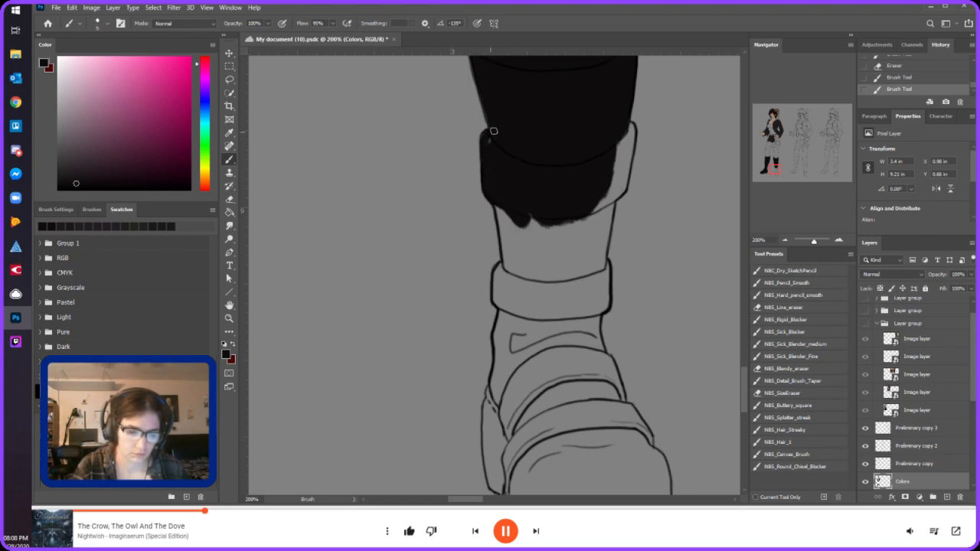
{"action": "left_click_drag", "start_coordinate": [493, 137], "coordinate": [490, 115]}
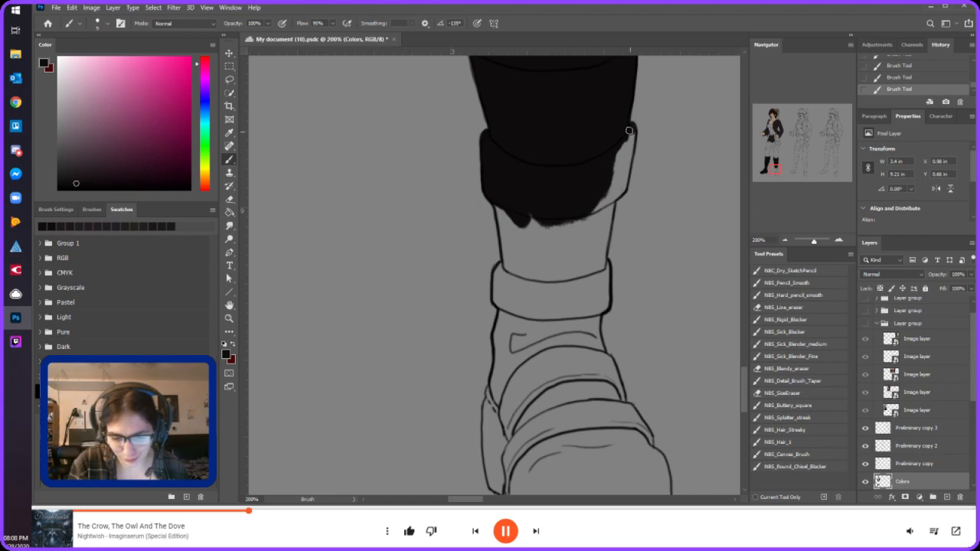
{"action": "left_click_drag", "start_coordinate": [628, 144], "coordinate": [624, 175]}
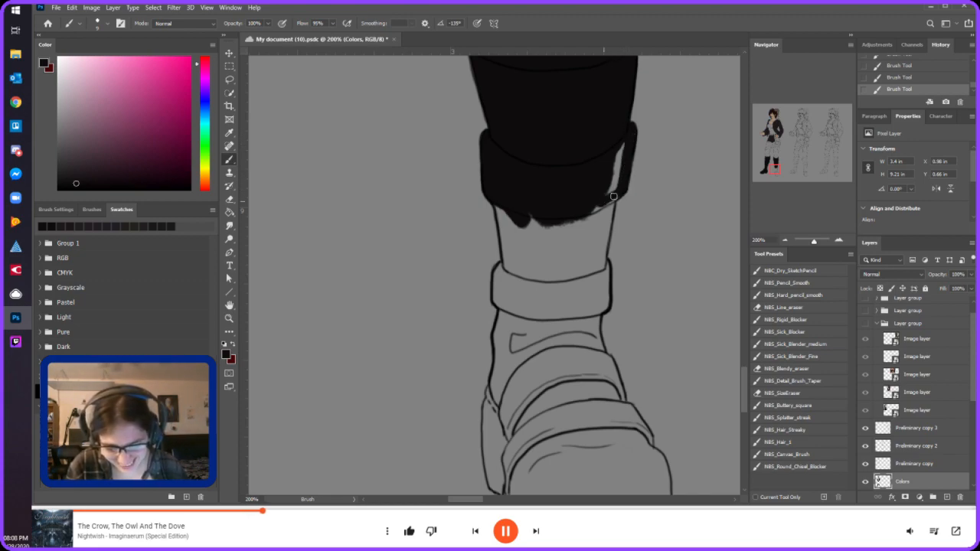
{"action": "mouse_move", "coordinate": [614, 195]}
{"action": "left_mouse_down"}
{"action": "mouse_move", "coordinate": [622, 151]}
{"action": "mouse_move", "coordinate": [605, 181]}
{"action": "left_mouse_up"}
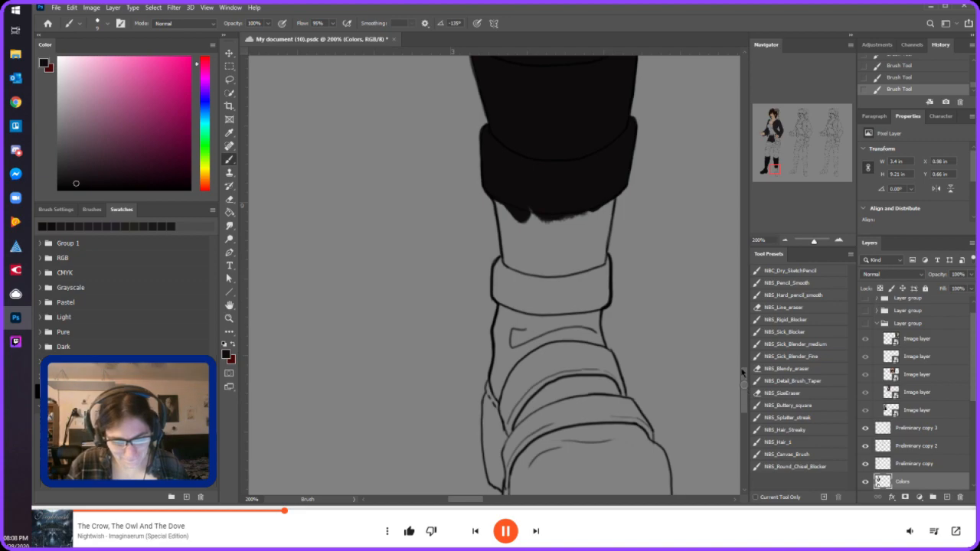
- Fill the section above the ankle band near-black and run a broad streak down the front of the boot to the toe cap
{"action": "mouse_move", "coordinate": [558, 390]}
{"action": "left_mouse_down"}
{"action": "mouse_move", "coordinate": [547, 333]}
{"action": "mouse_move", "coordinate": [552, 187]}
{"action": "mouse_move", "coordinate": [549, 339]}
{"action": "mouse_move", "coordinate": [560, 381]}
{"action": "mouse_move", "coordinate": [562, 228]}
{"action": "mouse_move", "coordinate": [567, 386]}
{"action": "mouse_move", "coordinate": [571, 218]}
{"action": "mouse_move", "coordinate": [570, 350]}
{"action": "mouse_move", "coordinate": [584, 204]}
{"action": "mouse_move", "coordinate": [595, 266]}
{"action": "mouse_move", "coordinate": [607, 190]}
{"action": "mouse_move", "coordinate": [576, 255]}
{"action": "left_mouse_up"}
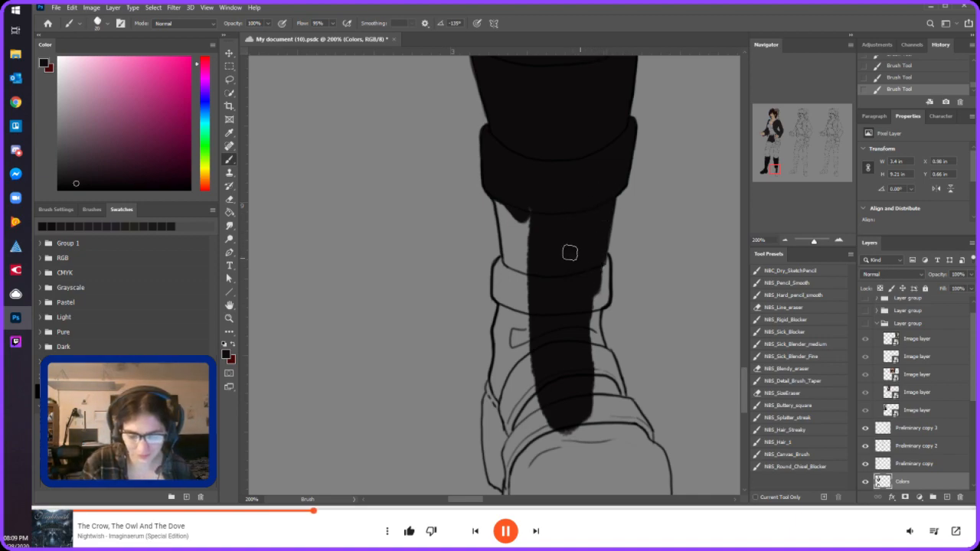
{"action": "mouse_move", "coordinate": [509, 263]}
{"action": "left_mouse_down"}
{"action": "mouse_move", "coordinate": [517, 230]}
{"action": "mouse_move", "coordinate": [504, 197]}
{"action": "left_mouse_up"}
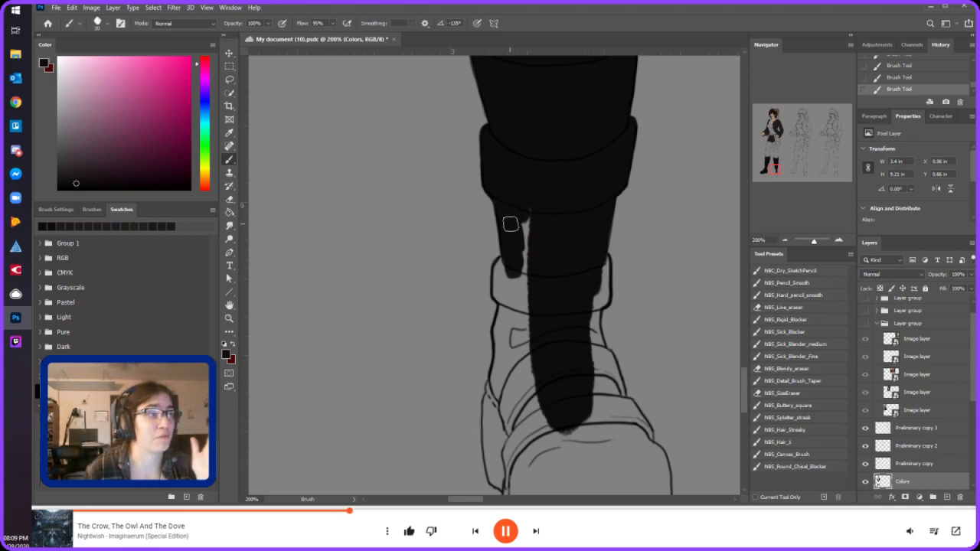
{"action": "mouse_move", "coordinate": [511, 223]}
{"action": "left_mouse_down"}
{"action": "mouse_move", "coordinate": [527, 176]}
{"action": "mouse_move", "coordinate": [540, 255]}
{"action": "mouse_move", "coordinate": [525, 279]}
{"action": "mouse_move", "coordinate": [502, 200]}
{"action": "left_mouse_up"}
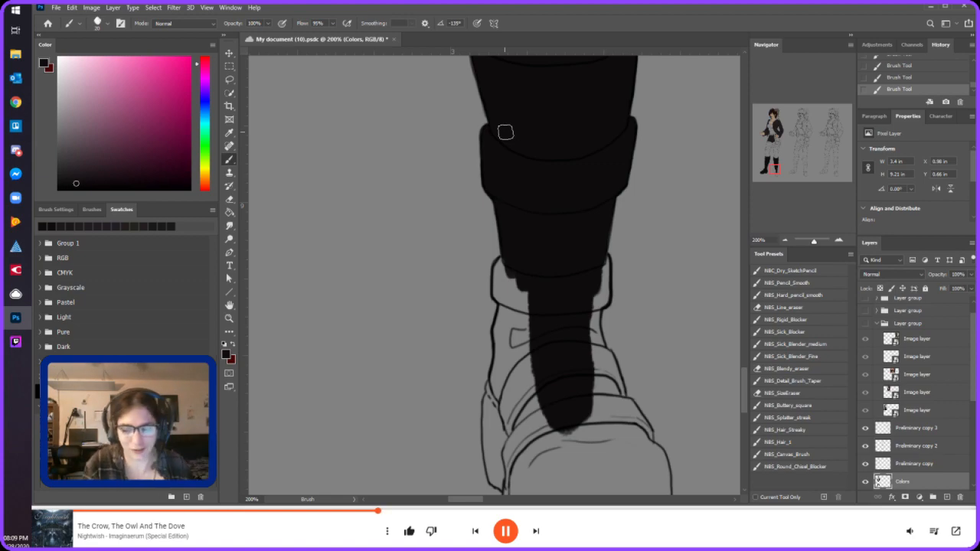
- Paint the ankle band and the front of the boot's upper near-black, saving the document along the way
{"action": "left_click_drag", "start_coordinate": [771, 166], "coordinate": [769, 167]}
{"action": "mouse_move", "coordinate": [568, 148]}
{"action": "left_mouse_down"}
{"action": "mouse_move", "coordinate": [566, 132]}
{"action": "mouse_move", "coordinate": [567, 158]}
{"action": "mouse_move", "coordinate": [586, 172]}
{"action": "left_mouse_up"}
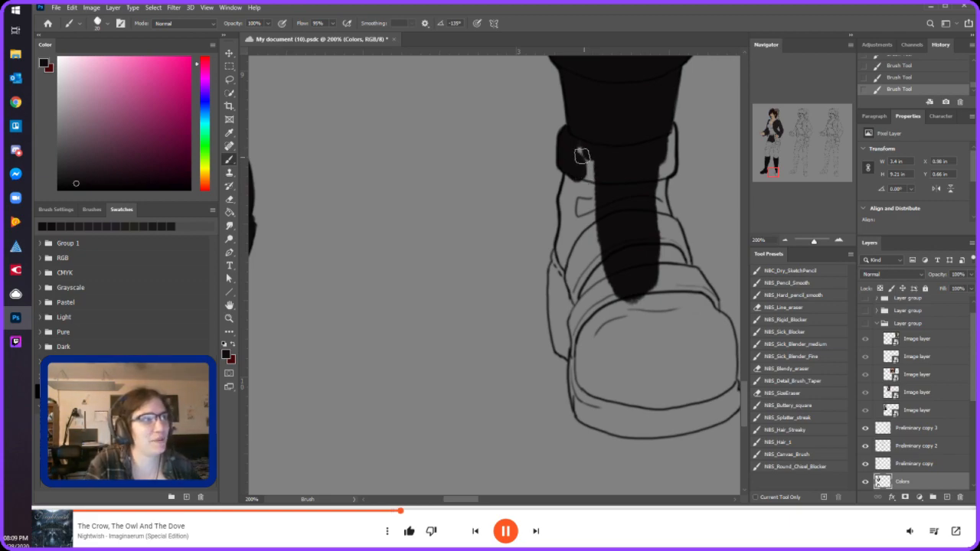
{"action": "key", "text": "ctrl+s"}
{"action": "left_click_drag", "start_coordinate": [582, 153], "coordinate": [604, 294]}
{"action": "mouse_move", "coordinate": [659, 162]}
{"action": "left_mouse_down"}
{"action": "mouse_move", "coordinate": [662, 170]}
{"action": "mouse_move", "coordinate": [664, 107]}
{"action": "left_mouse_up"}
{"action": "mouse_move", "coordinate": [658, 177]}
{"action": "left_mouse_down"}
{"action": "mouse_move", "coordinate": [661, 219]}
{"action": "mouse_move", "coordinate": [672, 255]}
{"action": "mouse_move", "coordinate": [675, 224]}
{"action": "mouse_move", "coordinate": [684, 270]}
{"action": "left_mouse_up"}
{"action": "left_click_drag", "start_coordinate": [671, 232], "coordinate": [657, 291]}
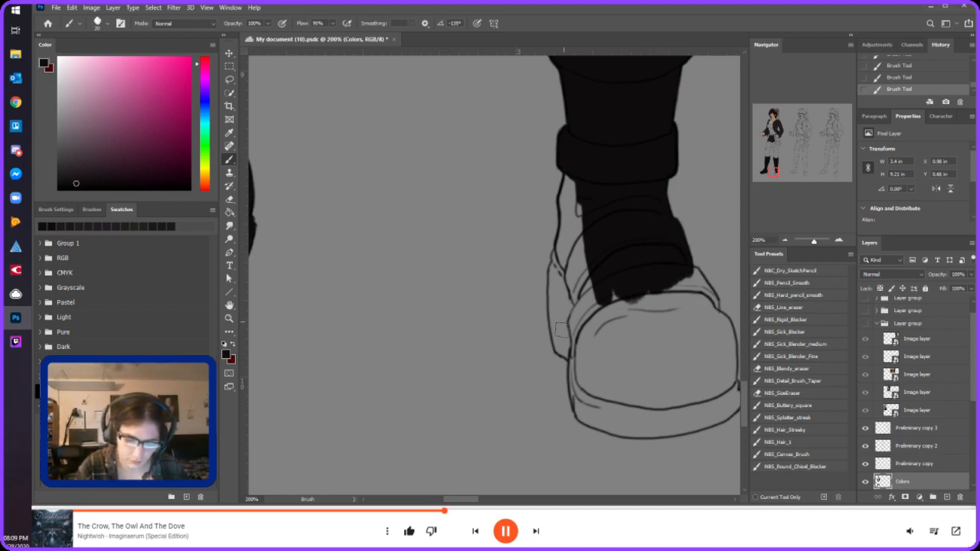
- Fill the boot's heel side, instep straps and most of the toe cap near-black, enlarging the brush for the toe
{"action": "mouse_move", "coordinate": [567, 350]}
{"action": "left_mouse_down"}
{"action": "mouse_move", "coordinate": [559, 314]}
{"action": "mouse_move", "coordinate": [563, 348]}
{"action": "mouse_move", "coordinate": [557, 264]}
{"action": "mouse_move", "coordinate": [569, 187]}
{"action": "mouse_move", "coordinate": [568, 211]}
{"action": "mouse_move", "coordinate": [575, 200]}
{"action": "mouse_move", "coordinate": [584, 209]}
{"action": "mouse_move", "coordinate": [572, 335]}
{"action": "mouse_move", "coordinate": [593, 354]}
{"action": "mouse_move", "coordinate": [595, 335]}
{"action": "mouse_move", "coordinate": [603, 337]}
{"action": "mouse_move", "coordinate": [617, 361]}
{"action": "mouse_move", "coordinate": [588, 268]}
{"action": "mouse_move", "coordinate": [596, 219]}
{"action": "left_mouse_up"}
{"action": "key", "text": "bracketright"}
{"action": "key", "text": "bracketright"}
{"action": "key", "text": "bracketright"}
{"action": "key", "text": "bracketright"}
{"action": "mouse_move", "coordinate": [655, 335]}
{"action": "left_mouse_down"}
{"action": "mouse_move", "coordinate": [657, 360]}
{"action": "mouse_move", "coordinate": [640, 338]}
{"action": "mouse_move", "coordinate": [645, 311]}
{"action": "left_mouse_up"}
{"action": "left_click_drag", "start_coordinate": [760, 167], "coordinate": [761, 171]}
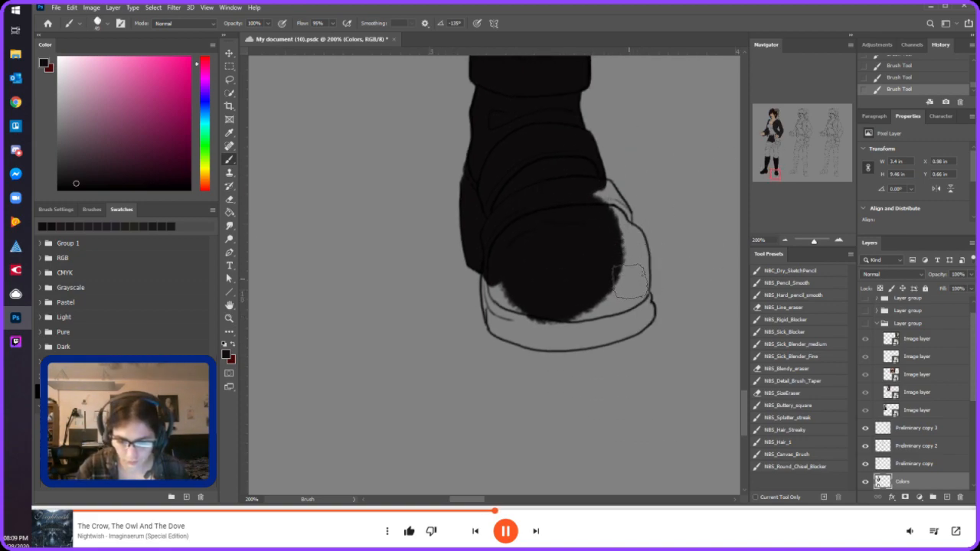
{"action": "mouse_move", "coordinate": [631, 258]}
{"action": "left_mouse_down"}
{"action": "mouse_move", "coordinate": [625, 274]}
{"action": "mouse_move", "coordinate": [628, 232]}
{"action": "mouse_move", "coordinate": [633, 249]}
{"action": "mouse_move", "coordinate": [607, 198]}
{"action": "mouse_move", "coordinate": [613, 206]}
{"action": "mouse_move", "coordinate": [582, 214]}
{"action": "left_mouse_up"}
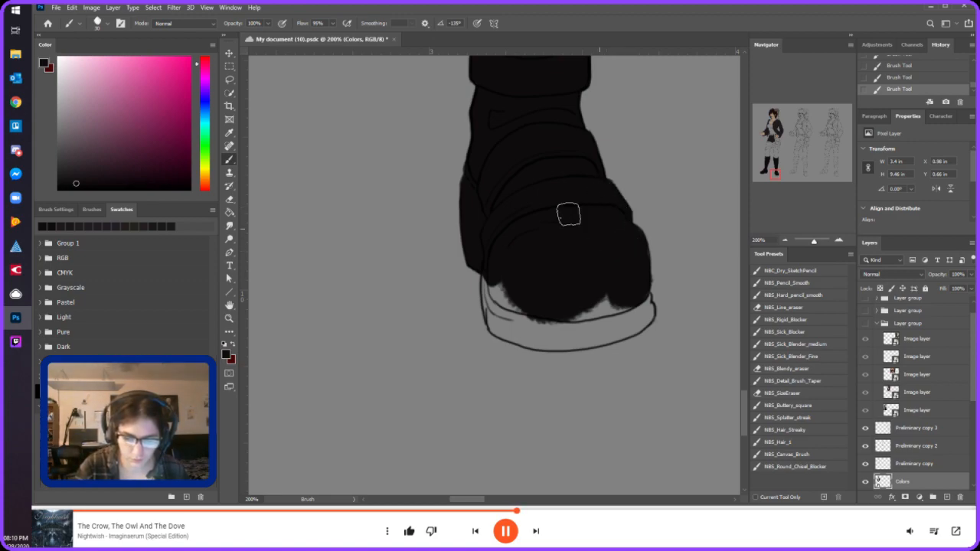
- Fill the boot's sole near-black, erase overspill along its rim and cover the remaining gaps in the toe cap
{"action": "mouse_move", "coordinate": [496, 314]}
{"action": "left_mouse_down"}
{"action": "mouse_move", "coordinate": [495, 269]}
{"action": "mouse_move", "coordinate": [499, 320]}
{"action": "mouse_move", "coordinate": [542, 335]}
{"action": "mouse_move", "coordinate": [547, 321]}
{"action": "mouse_move", "coordinate": [520, 333]}
{"action": "mouse_move", "coordinate": [546, 340]}
{"action": "mouse_move", "coordinate": [597, 321]}
{"action": "mouse_move", "coordinate": [574, 335]}
{"action": "mouse_move", "coordinate": [635, 314]}
{"action": "mouse_move", "coordinate": [641, 322]}
{"action": "left_mouse_up"}
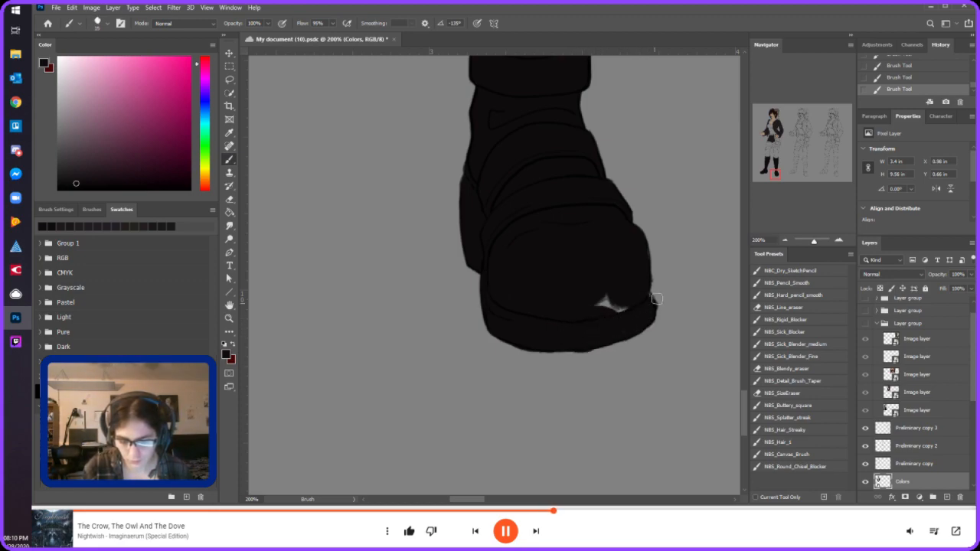
{"action": "key", "text": "e"}
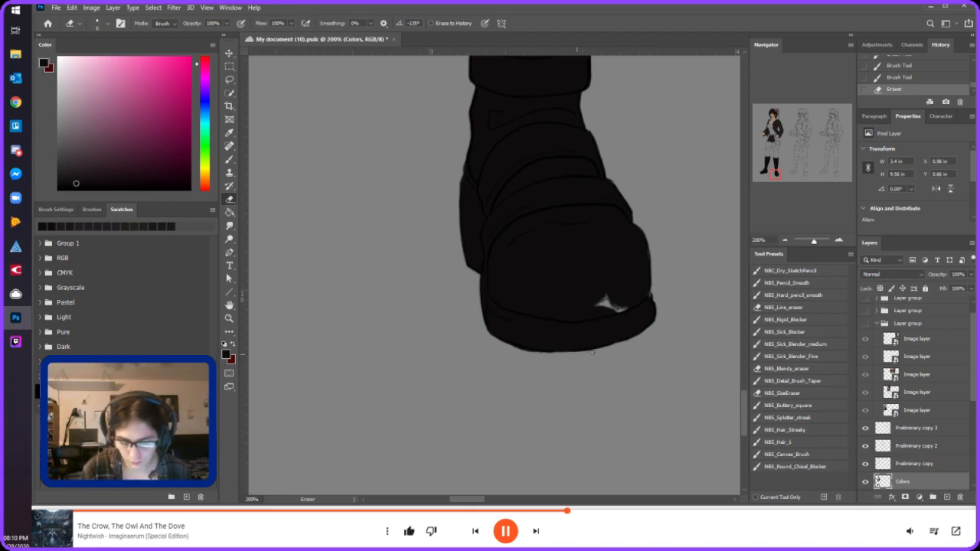
{"action": "key", "text": "b"}
{"action": "left_click_drag", "start_coordinate": [606, 306], "coordinate": [593, 311]}
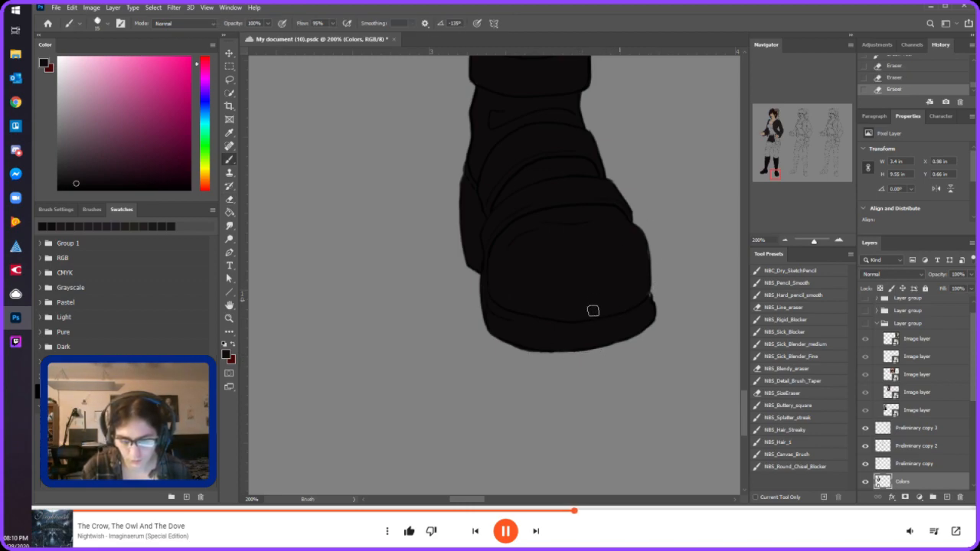
{"action": "mouse_move", "coordinate": [648, 290]}
{"action": "left_mouse_down"}
{"action": "mouse_move", "coordinate": [638, 290]}
{"action": "mouse_move", "coordinate": [655, 227]}
{"action": "left_mouse_up"}
- Sample the dark grey of the jacket sleeve as the new brush colour
{"action": "left_click_drag", "start_coordinate": [773, 171], "coordinate": [775, 150]}
{"action": "left_click", "coordinate": [785, 240]}
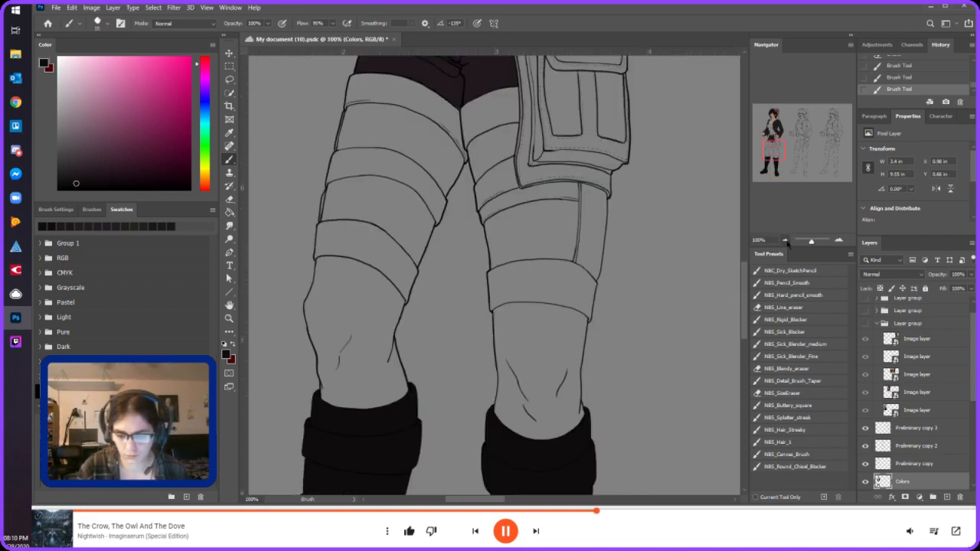
{"action": "left_click", "coordinate": [784, 241]}
{"action": "left_click", "coordinate": [785, 241]}
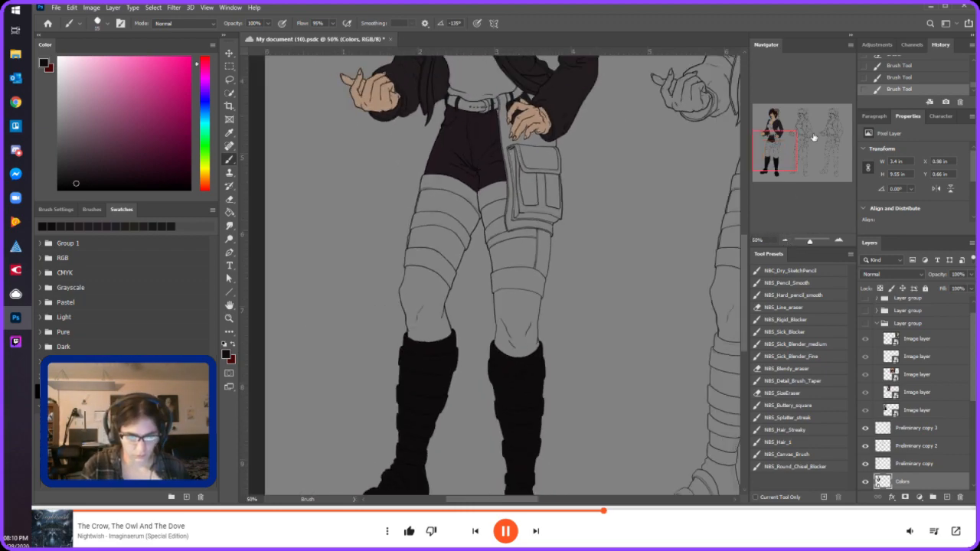
{"action": "left_click", "coordinate": [570, 95], "text": "alt"}
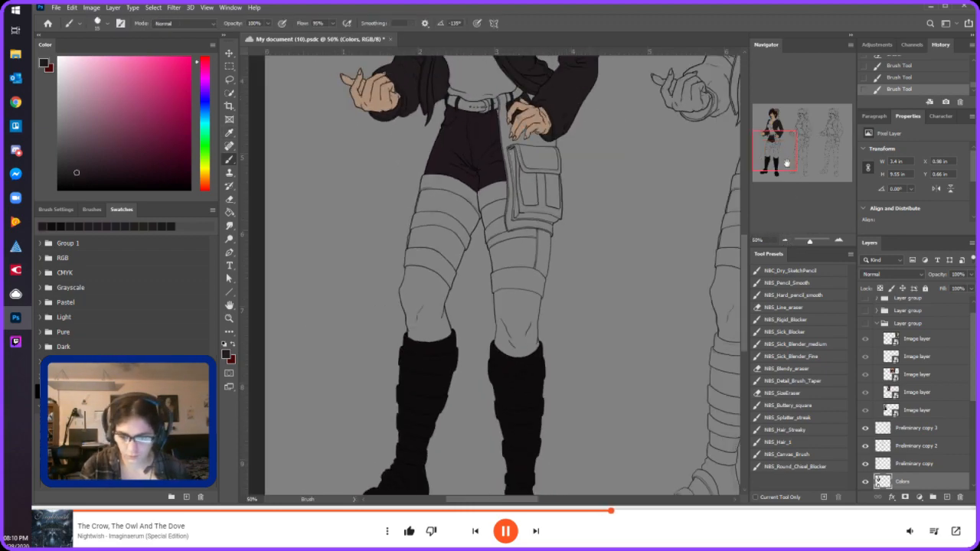
- Fill the top wrap of both thighs below the shorts with the sampled dark grey, redoing the first stroke with a smaller brush
{"action": "left_click", "coordinate": [839, 240]}
{"action": "left_click", "coordinate": [839, 241]}
{"action": "left_click_drag", "start_coordinate": [781, 150], "coordinate": [767, 143]}
{"action": "left_click", "coordinate": [839, 242]}
{"action": "mouse_move", "coordinate": [338, 291]}
{"action": "left_mouse_down"}
{"action": "mouse_move", "coordinate": [342, 264]}
{"action": "mouse_move", "coordinate": [337, 288]}
{"action": "left_mouse_up"}
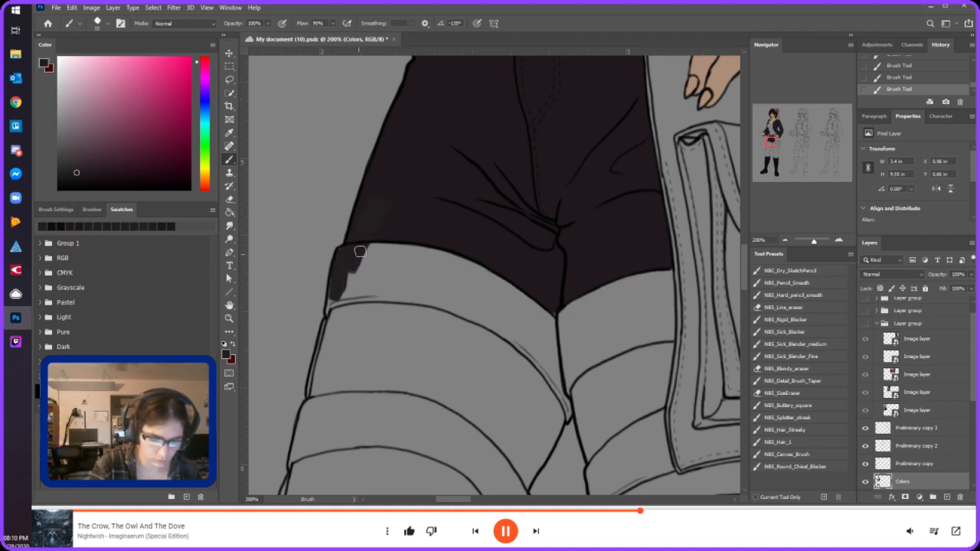
{"action": "key", "text": "ctrl+z"}
{"action": "left_click_drag", "start_coordinate": [339, 258], "coordinate": [329, 301]}
{"action": "left_click_drag", "start_coordinate": [306, 395], "coordinate": [324, 327]}
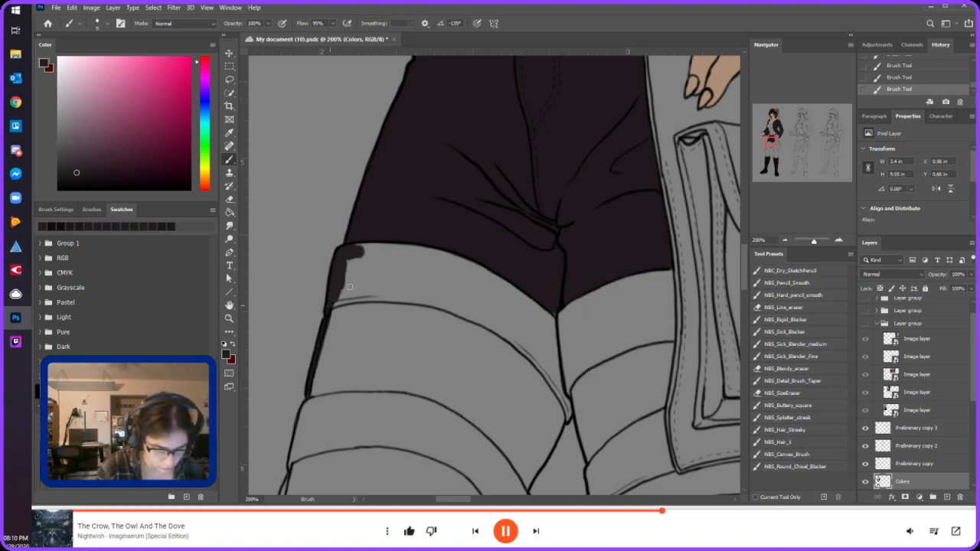
{"action": "mouse_move", "coordinate": [341, 285]}
{"action": "left_mouse_down"}
{"action": "mouse_move", "coordinate": [417, 286]}
{"action": "mouse_move", "coordinate": [528, 342]}
{"action": "mouse_move", "coordinate": [555, 374]}
{"action": "mouse_move", "coordinate": [460, 303]}
{"action": "mouse_move", "coordinate": [396, 292]}
{"action": "mouse_move", "coordinate": [346, 299]}
{"action": "mouse_move", "coordinate": [443, 303]}
{"action": "mouse_move", "coordinate": [516, 349]}
{"action": "mouse_move", "coordinate": [393, 281]}
{"action": "mouse_move", "coordinate": [346, 282]}
{"action": "mouse_move", "coordinate": [356, 267]}
{"action": "mouse_move", "coordinate": [346, 263]}
{"action": "mouse_move", "coordinate": [399, 261]}
{"action": "mouse_move", "coordinate": [369, 252]}
{"action": "mouse_move", "coordinate": [423, 259]}
{"action": "mouse_move", "coordinate": [414, 255]}
{"action": "mouse_move", "coordinate": [487, 281]}
{"action": "mouse_move", "coordinate": [549, 329]}
{"action": "mouse_move", "coordinate": [500, 290]}
{"action": "mouse_move", "coordinate": [540, 349]}
{"action": "mouse_move", "coordinate": [417, 270]}
{"action": "left_mouse_up"}
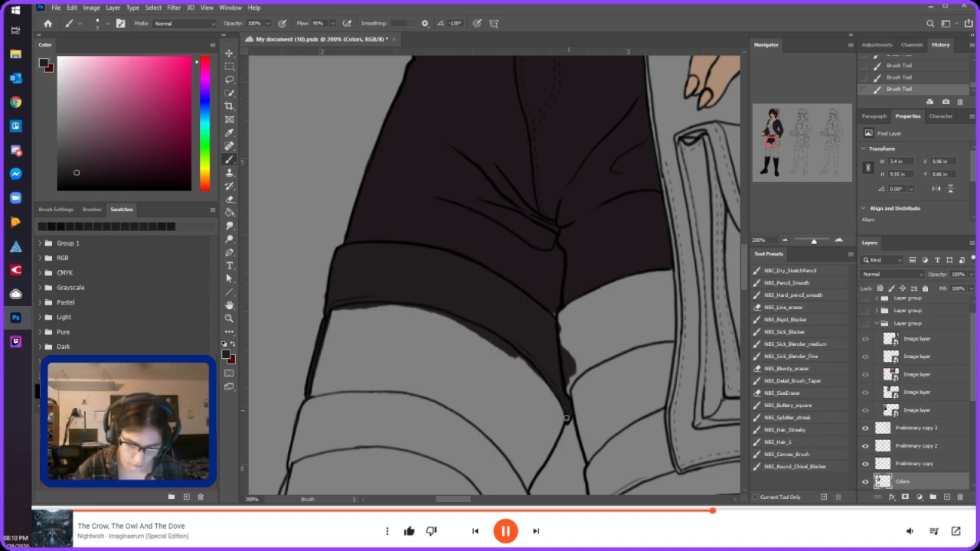
{"action": "mouse_move", "coordinate": [597, 356]}
{"action": "left_mouse_down"}
{"action": "mouse_move", "coordinate": [572, 381]}
{"action": "mouse_move", "coordinate": [585, 363]}
{"action": "mouse_move", "coordinate": [662, 326]}
{"action": "mouse_move", "coordinate": [560, 365]}
{"action": "mouse_move", "coordinate": [631, 311]}
{"action": "mouse_move", "coordinate": [503, 327]}
{"action": "mouse_move", "coordinate": [494, 304]}
{"action": "mouse_move", "coordinate": [552, 334]}
{"action": "mouse_move", "coordinate": [601, 306]}
{"action": "mouse_move", "coordinate": [578, 314]}
{"action": "mouse_move", "coordinate": [588, 305]}
{"action": "mouse_move", "coordinate": [622, 294]}
{"action": "mouse_move", "coordinate": [572, 315]}
{"action": "mouse_move", "coordinate": [662, 284]}
{"action": "mouse_move", "coordinate": [644, 286]}
{"action": "mouse_move", "coordinate": [658, 285]}
{"action": "mouse_move", "coordinate": [648, 305]}
{"action": "mouse_move", "coordinate": [677, 306]}
{"action": "left_mouse_up"}
- Paint the thin outer edge strip between the thigh's second and third bands dark grey with a smaller brush
{"action": "left_click_drag", "start_coordinate": [771, 143], "coordinate": [768, 147]}
{"action": "key", "text": "["}
{"action": "key", "text": "["}
{"action": "key", "text": "["}
{"action": "left_click_drag", "start_coordinate": [386, 340], "coordinate": [392, 294]}
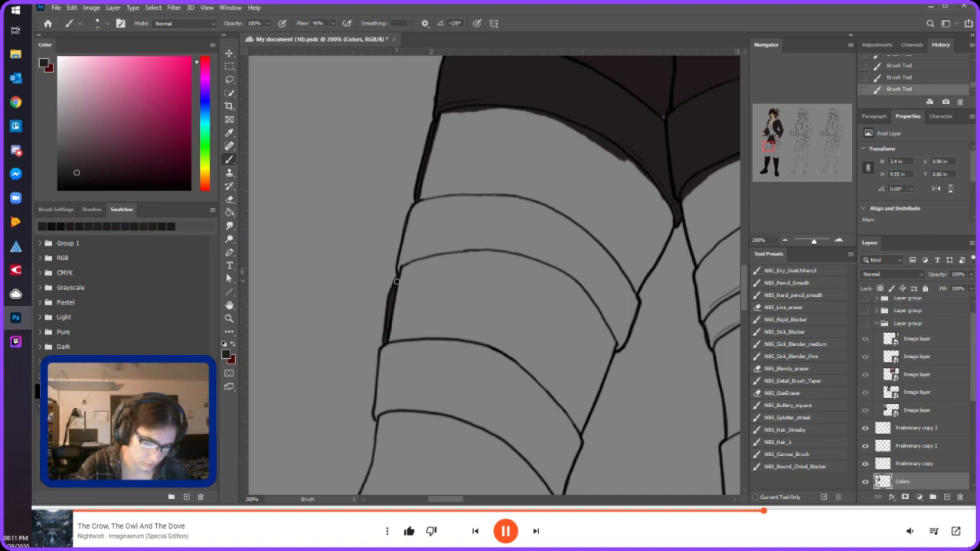
{"action": "key", "text": "e"}
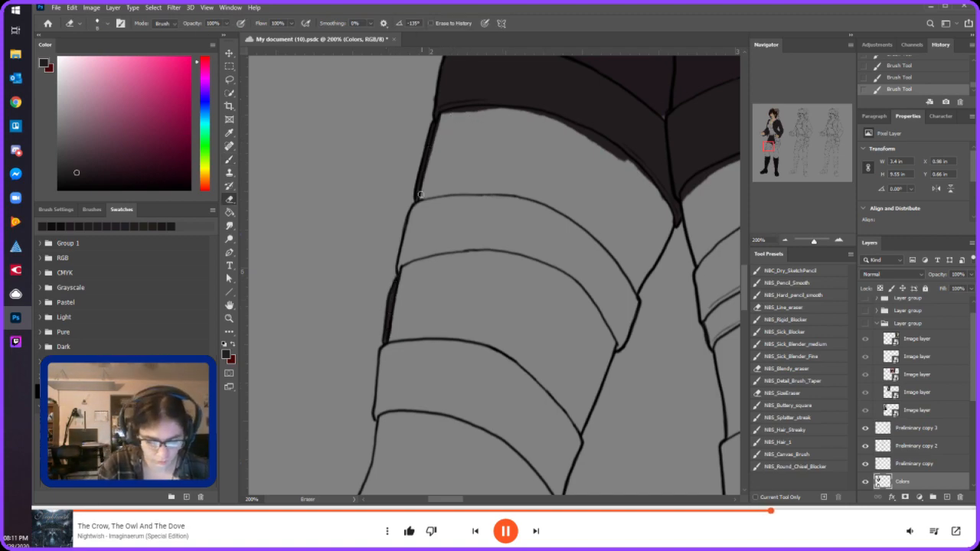
{"action": "key", "text": "b"}
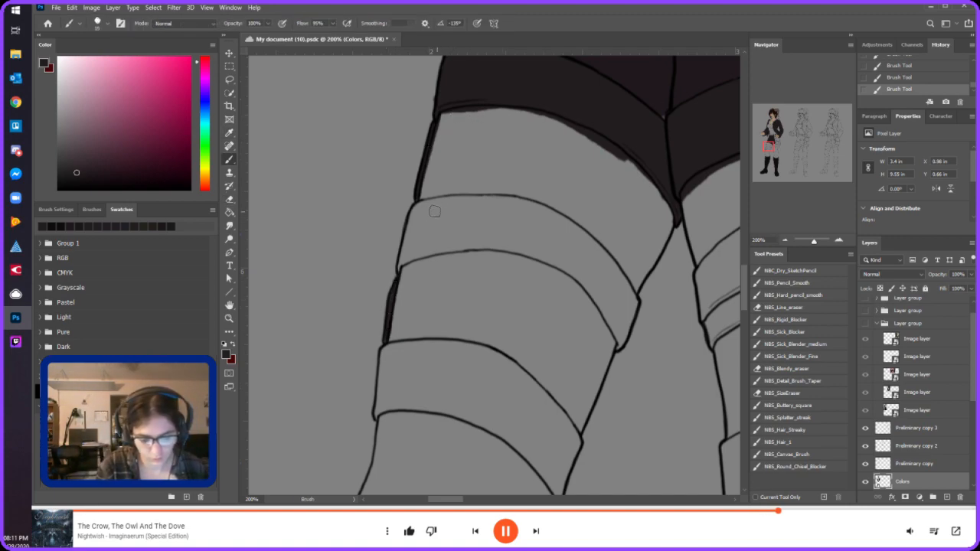
- Fill the thigh's second band dark grey, using a larger brush across the middle and a smaller one at both ends
{"action": "mouse_move", "coordinate": [426, 211]}
{"action": "left_mouse_down"}
{"action": "mouse_move", "coordinate": [508, 214]}
{"action": "mouse_move", "coordinate": [559, 238]}
{"action": "mouse_move", "coordinate": [447, 228]}
{"action": "mouse_move", "coordinate": [511, 236]}
{"action": "mouse_move", "coordinate": [435, 242]}
{"action": "mouse_move", "coordinate": [567, 261]}
{"action": "mouse_move", "coordinate": [614, 317]}
{"action": "mouse_move", "coordinate": [580, 277]}
{"action": "mouse_move", "coordinate": [536, 253]}
{"action": "mouse_move", "coordinate": [486, 244]}
{"action": "mouse_move", "coordinate": [527, 247]}
{"action": "mouse_move", "coordinate": [617, 297]}
{"action": "mouse_move", "coordinate": [564, 239]}
{"action": "mouse_move", "coordinate": [613, 283]}
{"action": "mouse_move", "coordinate": [584, 245]}
{"action": "mouse_move", "coordinate": [617, 285]}
{"action": "mouse_move", "coordinate": [556, 228]}
{"action": "mouse_move", "coordinate": [464, 207]}
{"action": "mouse_move", "coordinate": [548, 220]}
{"action": "mouse_move", "coordinate": [583, 273]}
{"action": "left_mouse_up"}
{"action": "mouse_move", "coordinate": [619, 346]}
{"action": "left_mouse_down"}
{"action": "mouse_move", "coordinate": [634, 301]}
{"action": "mouse_move", "coordinate": [618, 332]}
{"action": "mouse_move", "coordinate": [577, 274]}
{"action": "mouse_move", "coordinate": [619, 333]}
{"action": "mouse_move", "coordinate": [624, 292]}
{"action": "left_mouse_up"}
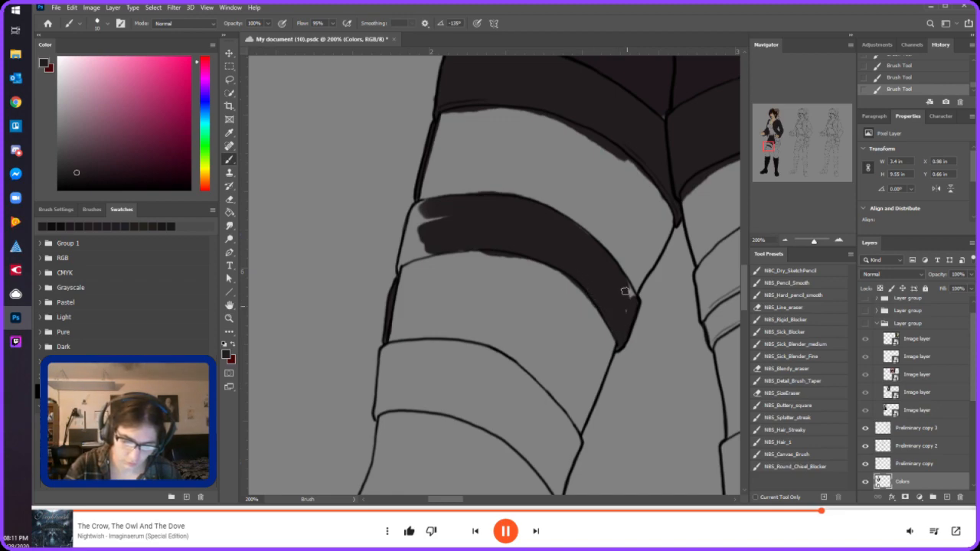
{"action": "mouse_move", "coordinate": [399, 265]}
{"action": "left_mouse_down"}
{"action": "mouse_move", "coordinate": [418, 207]}
{"action": "mouse_move", "coordinate": [412, 252]}
{"action": "left_mouse_up"}
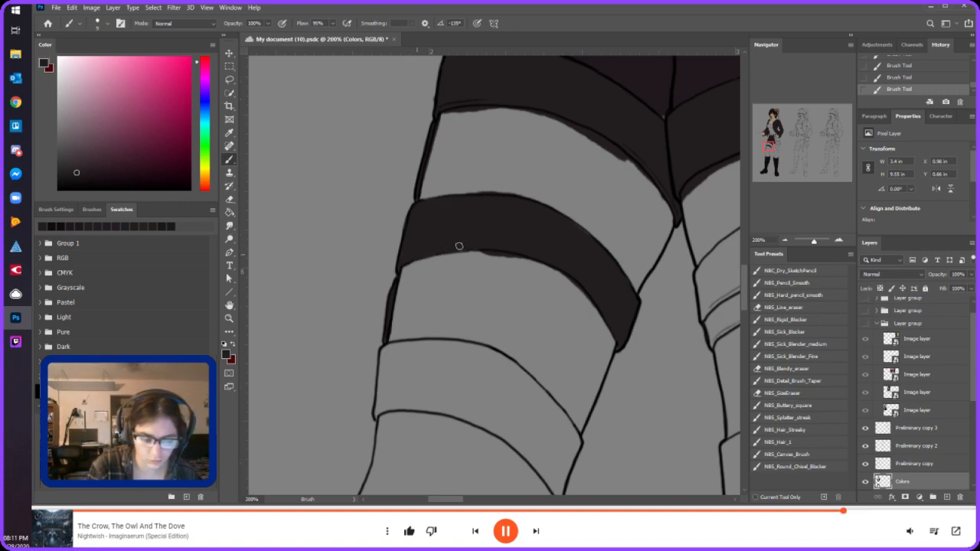
- Fill the lowest thigh wrap above the knee dark grey, edging it with a small brush and filling the middle with a larger one
{"action": "left_click_drag", "start_coordinate": [767, 150], "coordinate": [767, 153]}
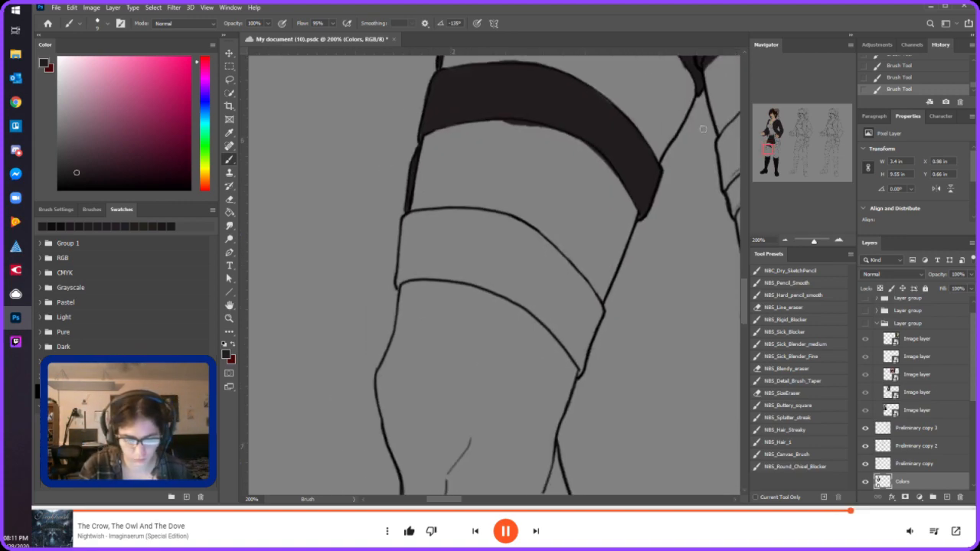
{"action": "mouse_move", "coordinate": [416, 263]}
{"action": "left_mouse_down"}
{"action": "mouse_move", "coordinate": [483, 257]}
{"action": "mouse_move", "coordinate": [582, 329]}
{"action": "mouse_move", "coordinate": [561, 268]}
{"action": "mouse_move", "coordinate": [571, 275]}
{"action": "mouse_move", "coordinate": [543, 258]}
{"action": "left_mouse_up"}
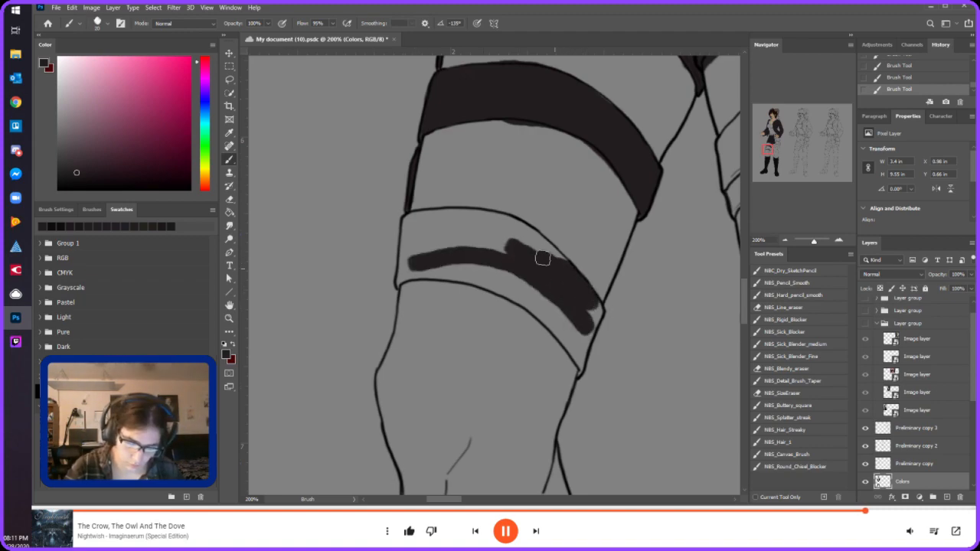
{"action": "left_click_drag", "start_coordinate": [398, 282], "coordinate": [402, 242]}
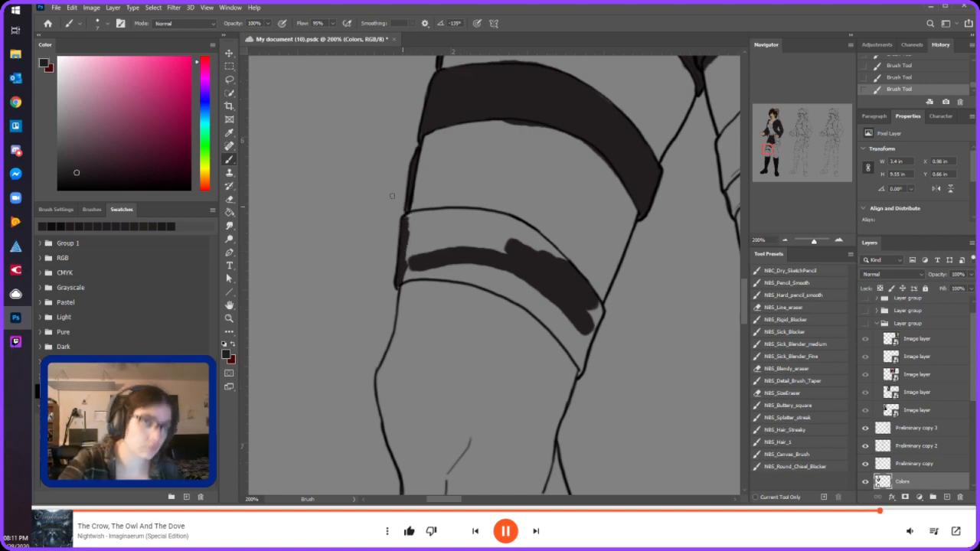
{"action": "left_click_drag", "start_coordinate": [410, 220], "coordinate": [473, 217]}
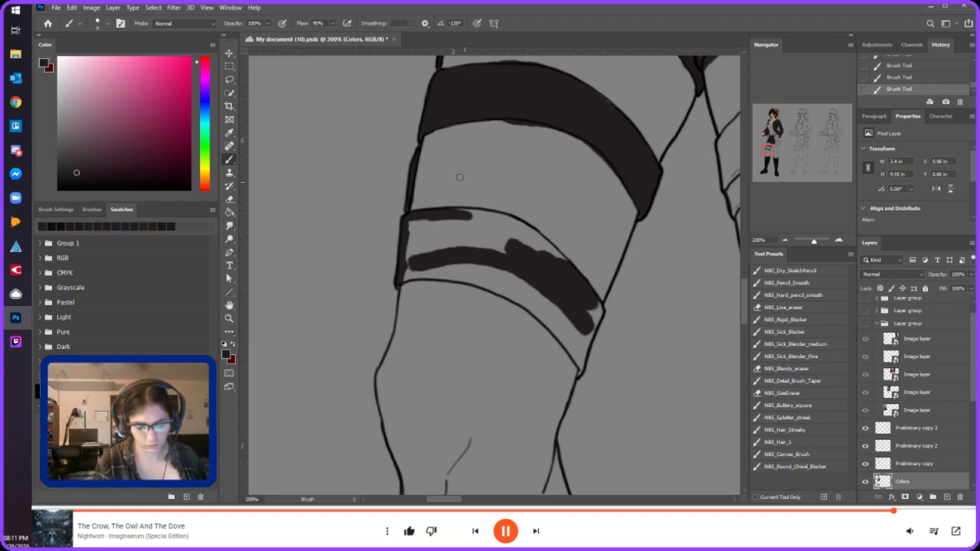
{"action": "mouse_move", "coordinate": [405, 276]}
{"action": "left_mouse_down"}
{"action": "mouse_move", "coordinate": [455, 274]}
{"action": "mouse_move", "coordinate": [440, 231]}
{"action": "mouse_move", "coordinate": [451, 279]}
{"action": "mouse_move", "coordinate": [462, 285]}
{"action": "mouse_move", "coordinate": [437, 266]}
{"action": "mouse_move", "coordinate": [444, 273]}
{"action": "mouse_move", "coordinate": [428, 271]}
{"action": "mouse_move", "coordinate": [499, 283]}
{"action": "mouse_move", "coordinate": [474, 274]}
{"action": "mouse_move", "coordinate": [524, 300]}
{"action": "mouse_move", "coordinate": [468, 274]}
{"action": "mouse_move", "coordinate": [550, 326]}
{"action": "mouse_move", "coordinate": [578, 365]}
{"action": "mouse_move", "coordinate": [493, 270]}
{"action": "mouse_move", "coordinate": [575, 323]}
{"action": "left_mouse_up"}
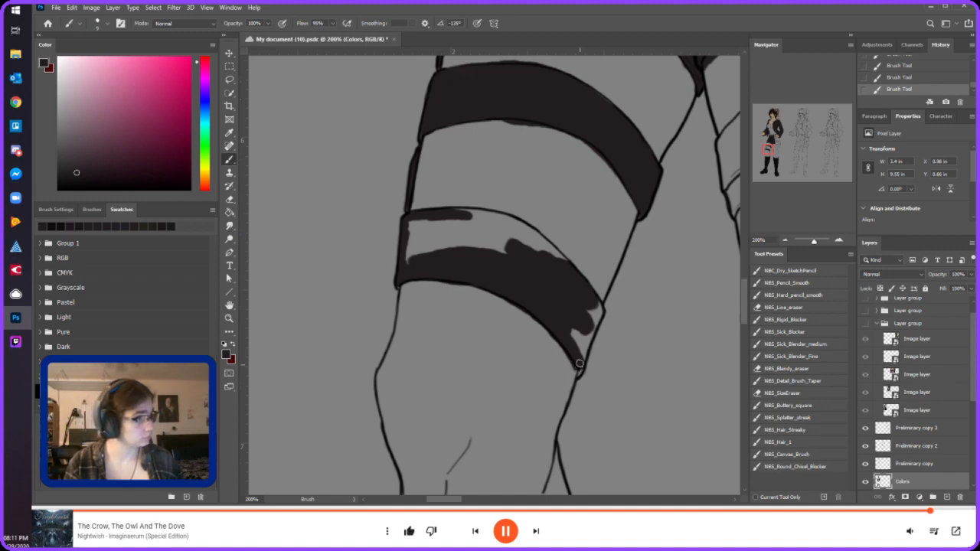
{"action": "left_click_drag", "start_coordinate": [580, 371], "coordinate": [598, 314]}
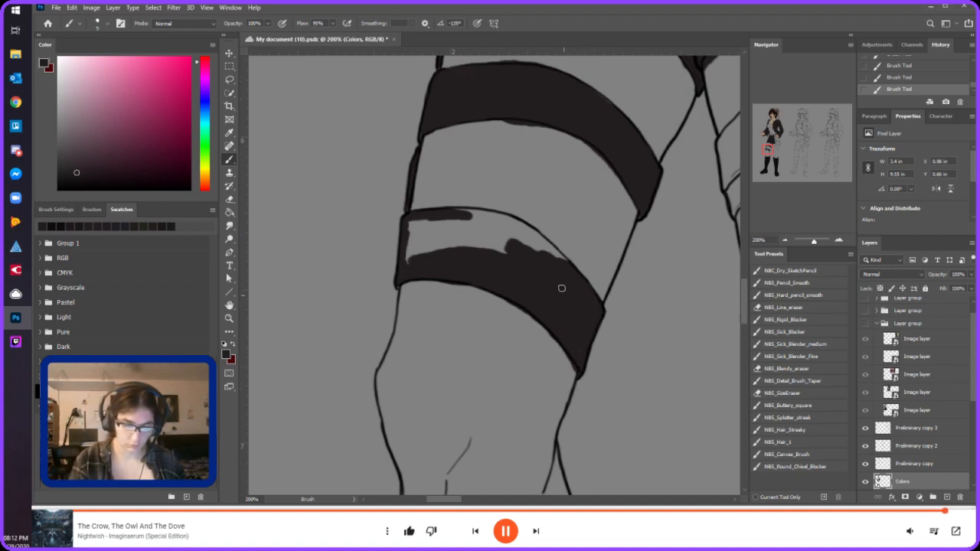
{"action": "mouse_move", "coordinate": [458, 211]}
{"action": "left_mouse_down"}
{"action": "mouse_move", "coordinate": [550, 249]}
{"action": "mouse_move", "coordinate": [513, 226]}
{"action": "mouse_move", "coordinate": [553, 251]}
{"action": "left_mouse_up"}
{"action": "key", "text": "]"}
{"action": "key", "text": "]"}
{"action": "key", "text": "]"}
{"action": "key", "text": "]"}
{"action": "key", "text": "]"}
{"action": "mouse_move", "coordinate": [420, 248]}
{"action": "left_mouse_down"}
{"action": "mouse_move", "coordinate": [510, 244]}
{"action": "mouse_move", "coordinate": [480, 239]}
{"action": "mouse_move", "coordinate": [502, 225]}
{"action": "mouse_move", "coordinate": [530, 251]}
{"action": "left_mouse_up"}
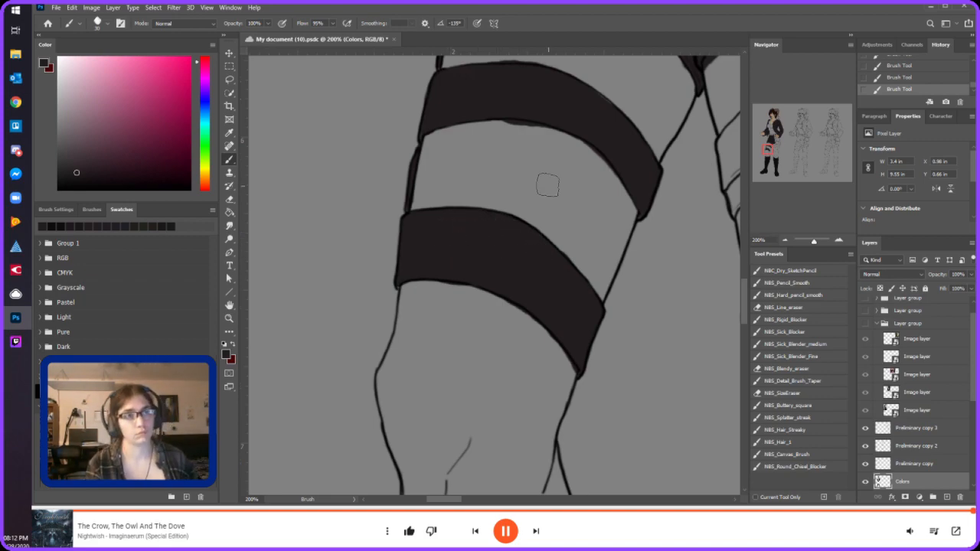
- Fill the wrap above the other knee dark grey and erase the paint spilling past its lower edge
{"action": "left_click_drag", "start_coordinate": [776, 145], "coordinate": [774, 145]}
{"action": "mouse_move", "coordinate": [494, 228]}
{"action": "left_mouse_down"}
{"action": "mouse_move", "coordinate": [619, 214]}
{"action": "mouse_move", "coordinate": [592, 209]}
{"action": "mouse_move", "coordinate": [682, 218]}
{"action": "mouse_move", "coordinate": [684, 314]}
{"action": "left_mouse_up"}
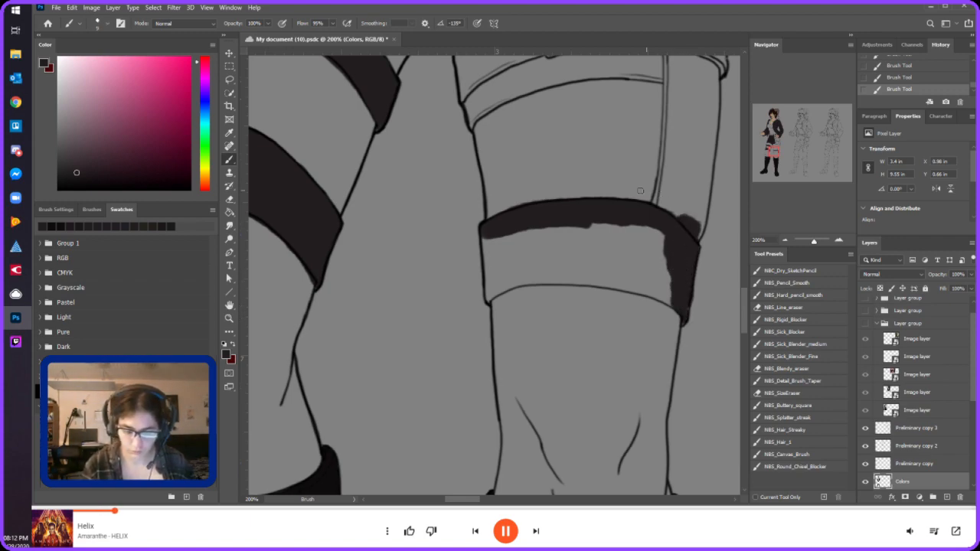
{"action": "left_click_drag", "start_coordinate": [487, 300], "coordinate": [484, 235]}
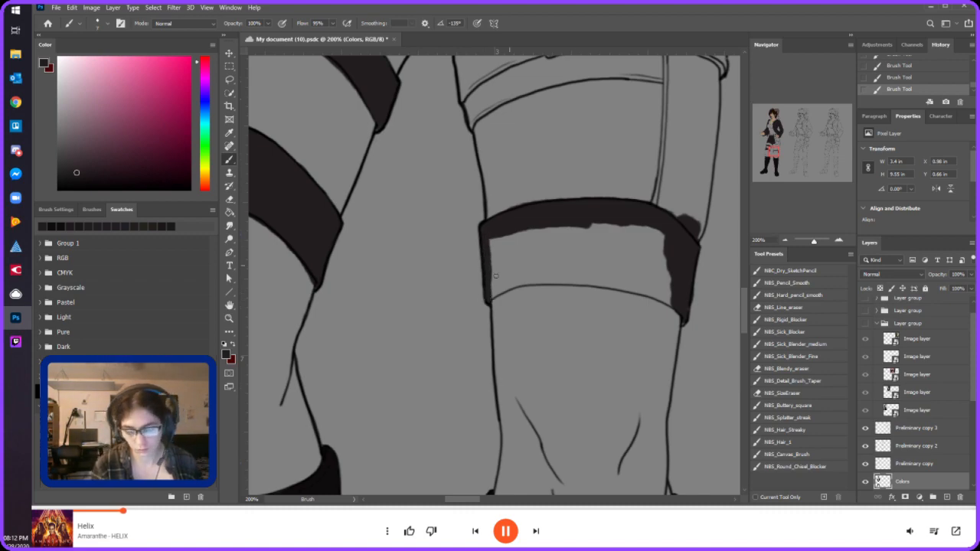
{"action": "key", "text": "bracketright"}
{"action": "key", "text": "bracketright"}
{"action": "key", "text": "bracketright"}
{"action": "mouse_move", "coordinate": [491, 289]}
{"action": "left_mouse_down"}
{"action": "mouse_move", "coordinate": [632, 275]}
{"action": "mouse_move", "coordinate": [544, 274]}
{"action": "mouse_move", "coordinate": [497, 289]}
{"action": "mouse_move", "coordinate": [578, 273]}
{"action": "mouse_move", "coordinate": [494, 288]}
{"action": "mouse_move", "coordinate": [575, 272]}
{"action": "mouse_move", "coordinate": [632, 279]}
{"action": "mouse_move", "coordinate": [665, 296]}
{"action": "mouse_move", "coordinate": [658, 270]}
{"action": "mouse_move", "coordinate": [552, 264]}
{"action": "mouse_move", "coordinate": [663, 275]}
{"action": "mouse_move", "coordinate": [552, 260]}
{"action": "mouse_move", "coordinate": [502, 276]}
{"action": "mouse_move", "coordinate": [664, 254]}
{"action": "mouse_move", "coordinate": [593, 239]}
{"action": "mouse_move", "coordinate": [511, 250]}
{"action": "mouse_move", "coordinate": [656, 233]}
{"action": "mouse_move", "coordinate": [557, 224]}
{"action": "mouse_move", "coordinate": [500, 245]}
{"action": "left_mouse_up"}
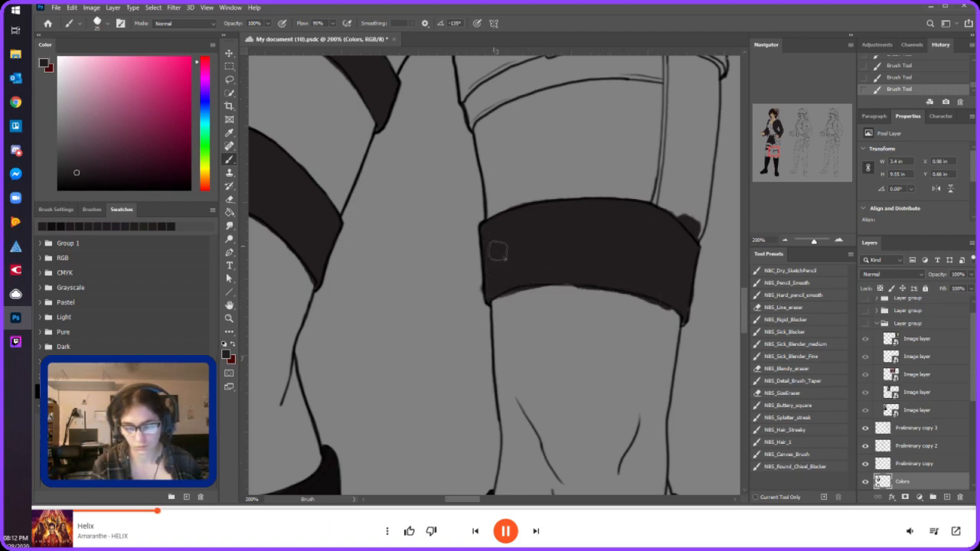
{"action": "key", "text": "e"}
{"action": "left_click_drag", "start_coordinate": [480, 294], "coordinate": [540, 289]}
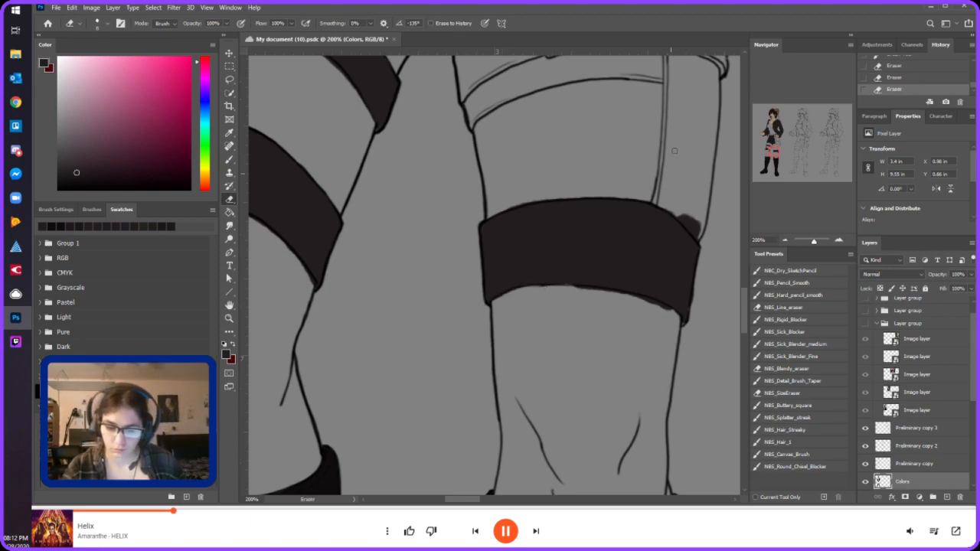
- Fill the second wrap on the thigh with the pouch dark grey, up to the pouch's edge
{"action": "key", "text": "b"}
{"action": "left_click_drag", "start_coordinate": [774, 150], "coordinate": [774, 145]}
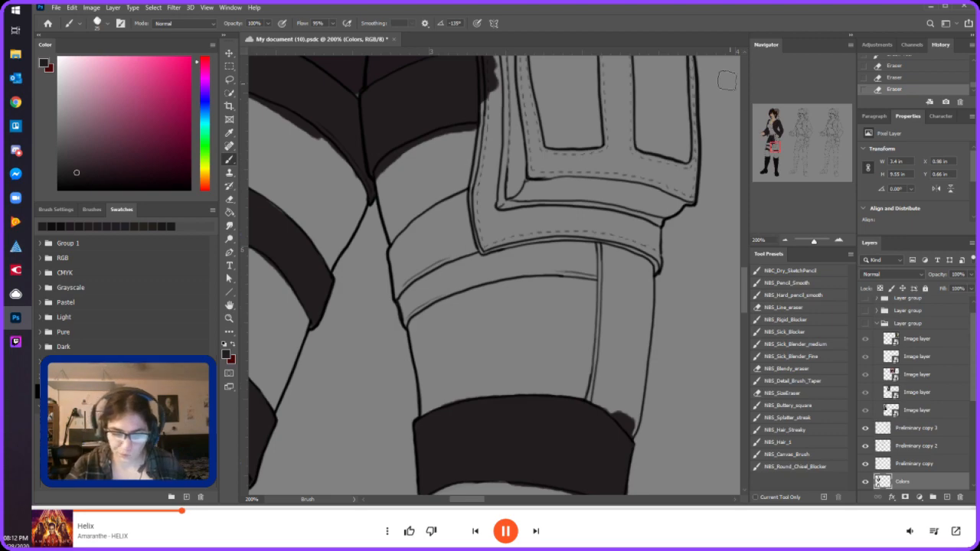
{"action": "mouse_move", "coordinate": [417, 255]}
{"action": "left_mouse_down"}
{"action": "mouse_move", "coordinate": [476, 219]}
{"action": "mouse_move", "coordinate": [462, 222]}
{"action": "mouse_move", "coordinate": [477, 215]}
{"action": "mouse_move", "coordinate": [472, 203]}
{"action": "mouse_move", "coordinate": [405, 246]}
{"action": "mouse_move", "coordinate": [398, 292]}
{"action": "mouse_move", "coordinate": [394, 271]}
{"action": "mouse_move", "coordinate": [402, 289]}
{"action": "mouse_move", "coordinate": [417, 284]}
{"action": "mouse_move", "coordinate": [408, 286]}
{"action": "mouse_move", "coordinate": [485, 240]}
{"action": "mouse_move", "coordinate": [435, 226]}
{"action": "left_mouse_up"}
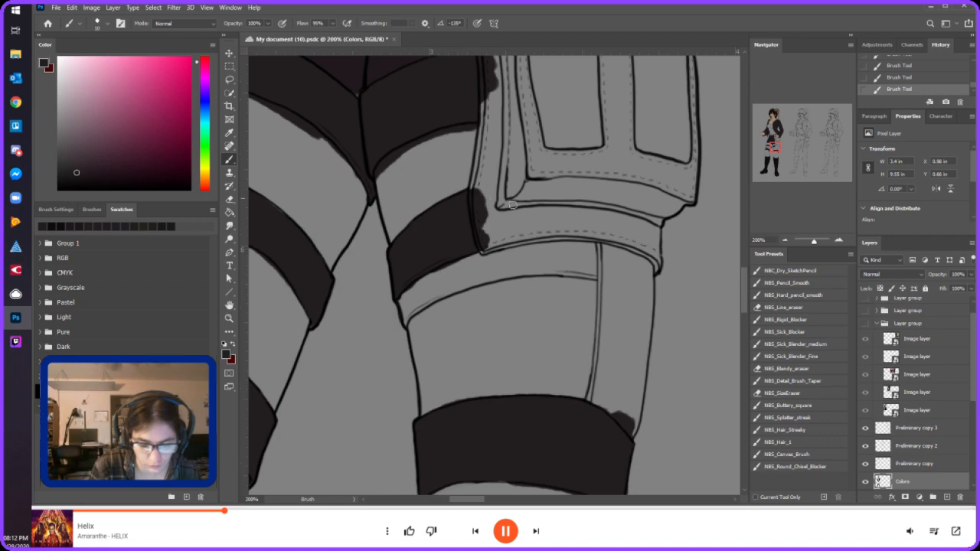
- Fill the vertical strap between the pouch and the lowest thigh wrap dark grey
{"action": "mouse_move", "coordinate": [590, 399]}
{"action": "left_mouse_down"}
{"action": "mouse_move", "coordinate": [601, 242]}
{"action": "mouse_move", "coordinate": [594, 385]}
{"action": "mouse_move", "coordinate": [612, 232]}
{"action": "left_mouse_up"}
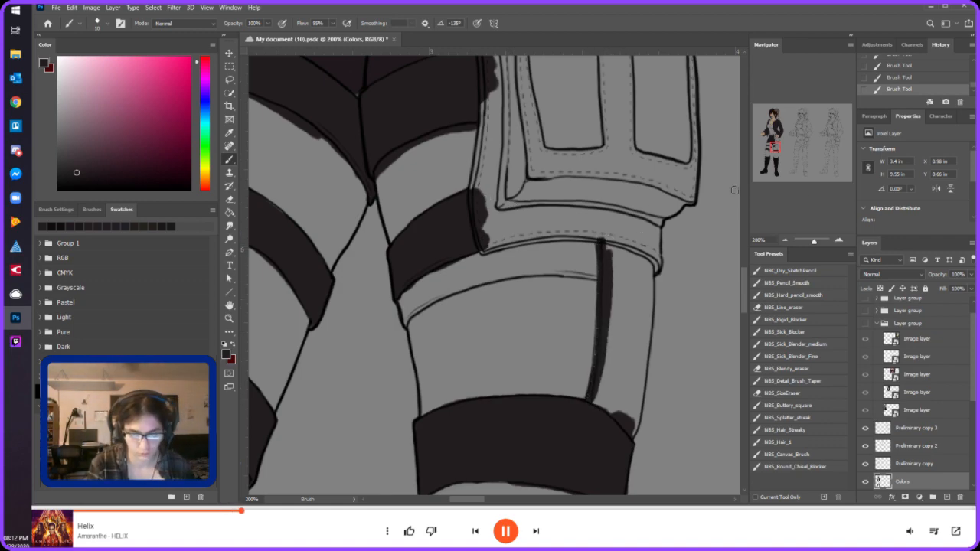
{"action": "mouse_move", "coordinate": [595, 404]}
{"action": "left_mouse_down"}
{"action": "mouse_move", "coordinate": [615, 336]}
{"action": "mouse_move", "coordinate": [614, 236]}
{"action": "mouse_move", "coordinate": [624, 317]}
{"action": "mouse_move", "coordinate": [609, 420]}
{"action": "mouse_move", "coordinate": [636, 261]}
{"action": "mouse_move", "coordinate": [626, 433]}
{"action": "mouse_move", "coordinate": [637, 350]}
{"action": "mouse_move", "coordinate": [639, 379]}
{"action": "left_mouse_up"}
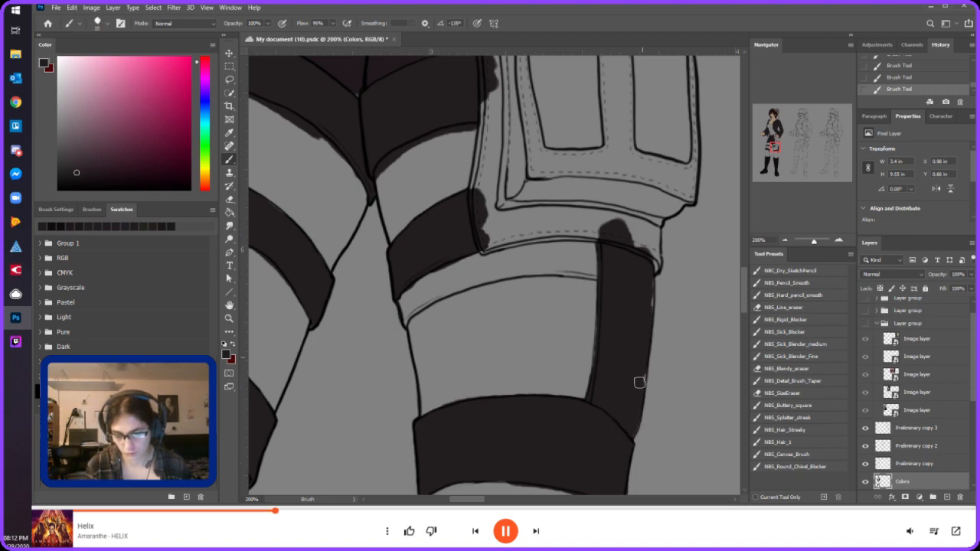
{"action": "left_click_drag", "start_coordinate": [648, 292], "coordinate": [644, 260]}
- Fill the narrow band directly beneath the pouch and second wrap dark grey, as far as the vertical strap
{"action": "mouse_move", "coordinate": [414, 294]}
{"action": "left_mouse_down"}
{"action": "mouse_move", "coordinate": [545, 247]}
{"action": "mouse_move", "coordinate": [411, 303]}
{"action": "mouse_move", "coordinate": [406, 321]}
{"action": "mouse_move", "coordinate": [470, 280]}
{"action": "mouse_move", "coordinate": [423, 291]}
{"action": "mouse_move", "coordinate": [491, 268]}
{"action": "mouse_move", "coordinate": [546, 264]}
{"action": "mouse_move", "coordinate": [448, 292]}
{"action": "left_mouse_up"}
{"action": "key", "text": "["}
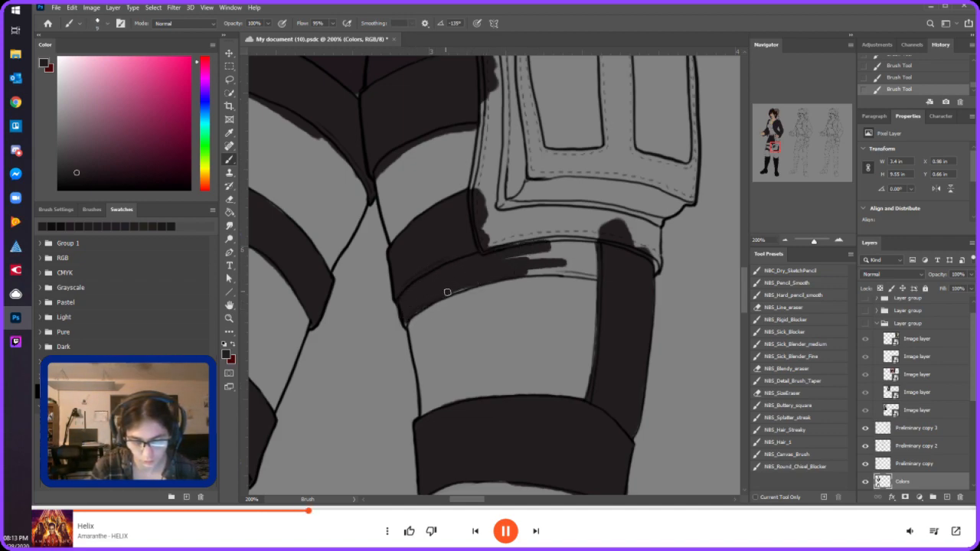
{"action": "mouse_move", "coordinate": [590, 265]}
{"action": "left_mouse_down"}
{"action": "mouse_move", "coordinate": [517, 275]}
{"action": "mouse_move", "coordinate": [527, 258]}
{"action": "mouse_move", "coordinate": [605, 279]}
{"action": "mouse_move", "coordinate": [522, 265]}
{"action": "mouse_move", "coordinate": [602, 263]}
{"action": "mouse_move", "coordinate": [525, 254]}
{"action": "mouse_move", "coordinate": [589, 249]}
{"action": "mouse_move", "coordinate": [601, 277]}
{"action": "mouse_move", "coordinate": [618, 252]}
{"action": "left_mouse_up"}
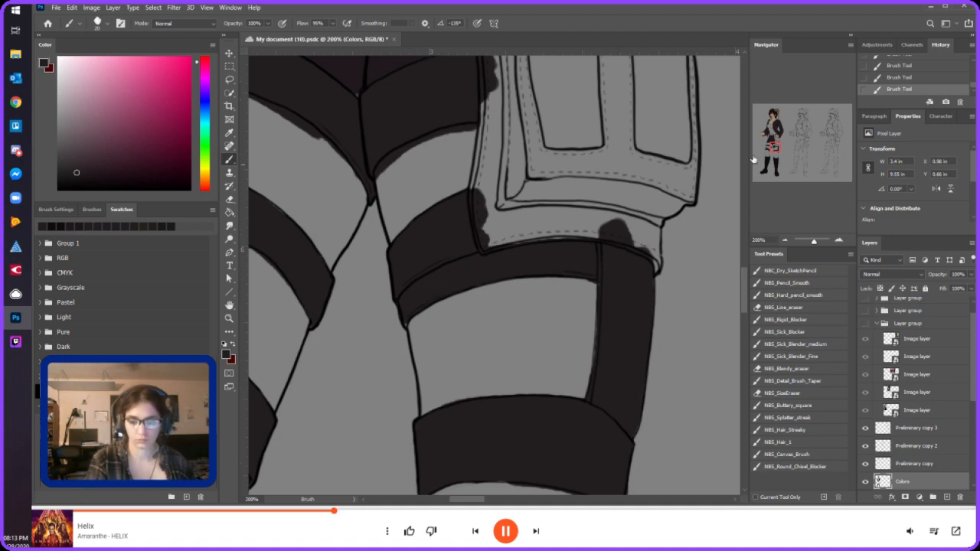
- Sample the skin tone near the hand and fill the bare skin between the top two wraps on the pouch-side thigh
{"action": "left_click", "coordinate": [785, 241]}
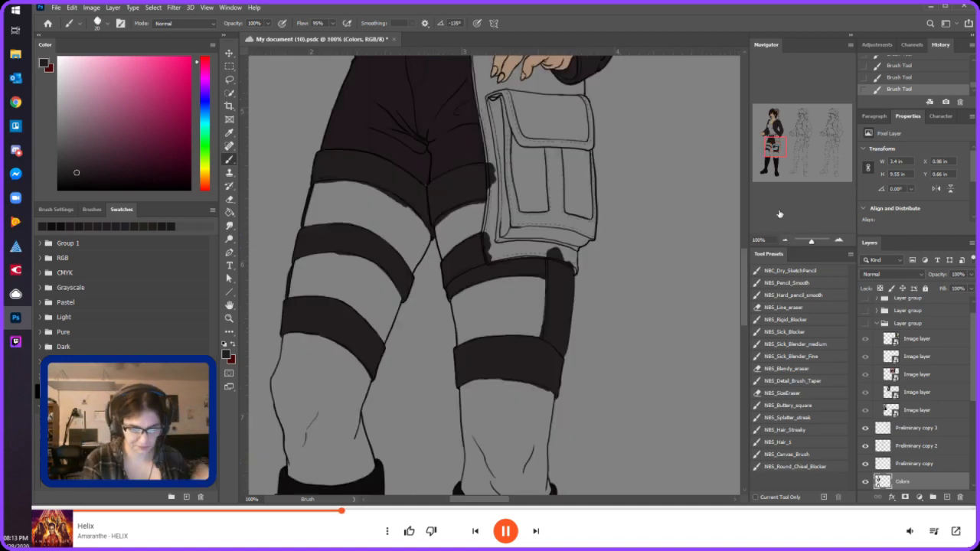
{"action": "left_click", "coordinate": [527, 66], "text": "alt"}
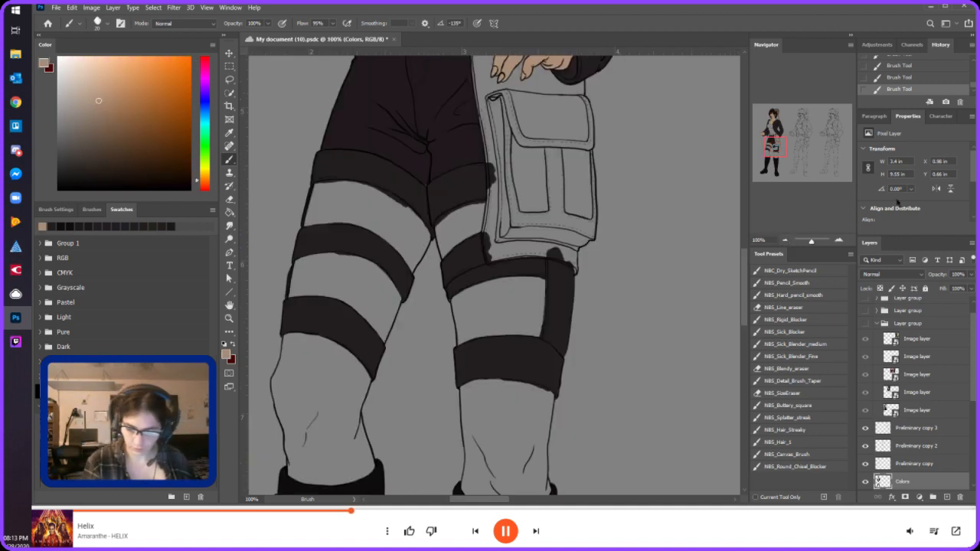
{"action": "left_click", "coordinate": [839, 237]}
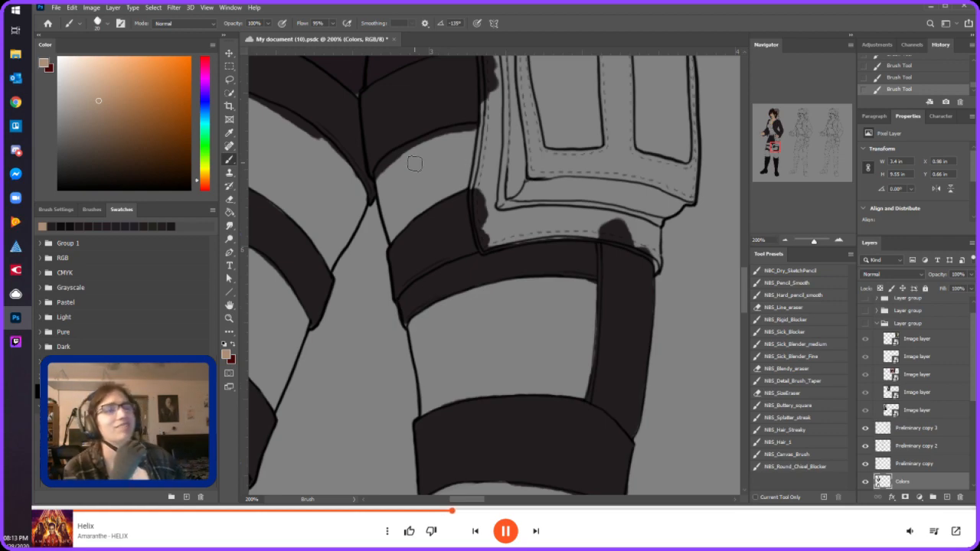
{"action": "left_click", "coordinate": [774, 143]}
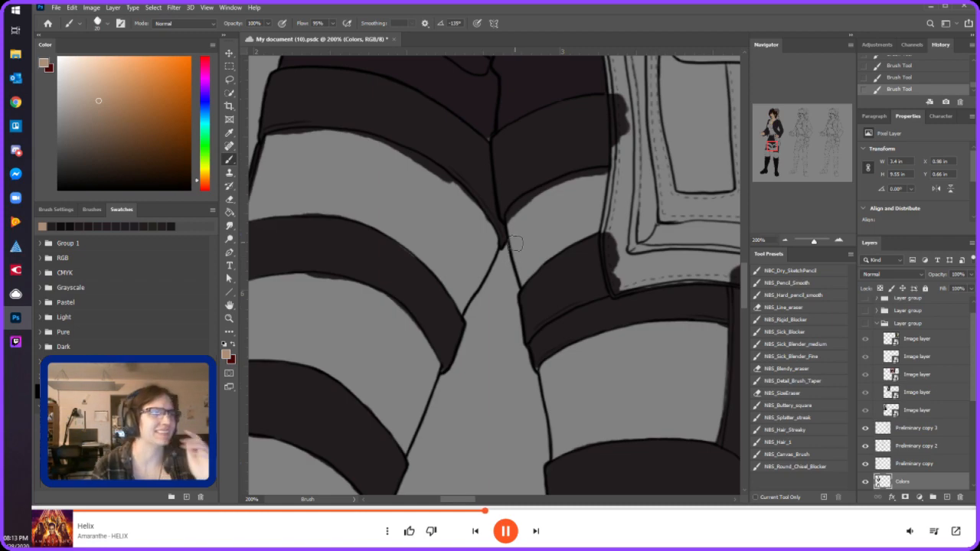
{"action": "key", "text": "bracketleft"}
{"action": "key", "text": "bracketleft"}
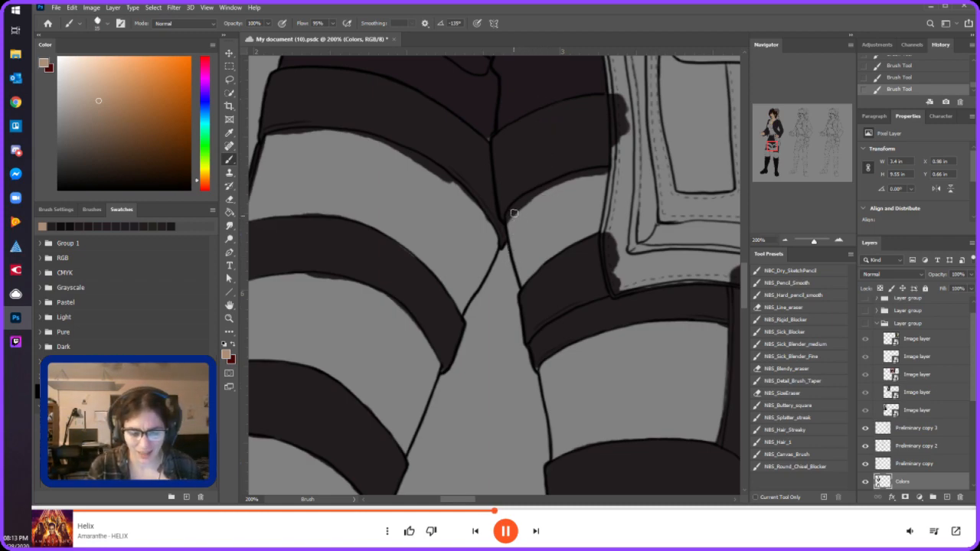
{"action": "mouse_move", "coordinate": [531, 200]}
{"action": "left_mouse_down"}
{"action": "mouse_move", "coordinate": [554, 187]}
{"action": "mouse_move", "coordinate": [523, 203]}
{"action": "mouse_move", "coordinate": [604, 173]}
{"action": "mouse_move", "coordinate": [597, 218]}
{"action": "left_mouse_up"}
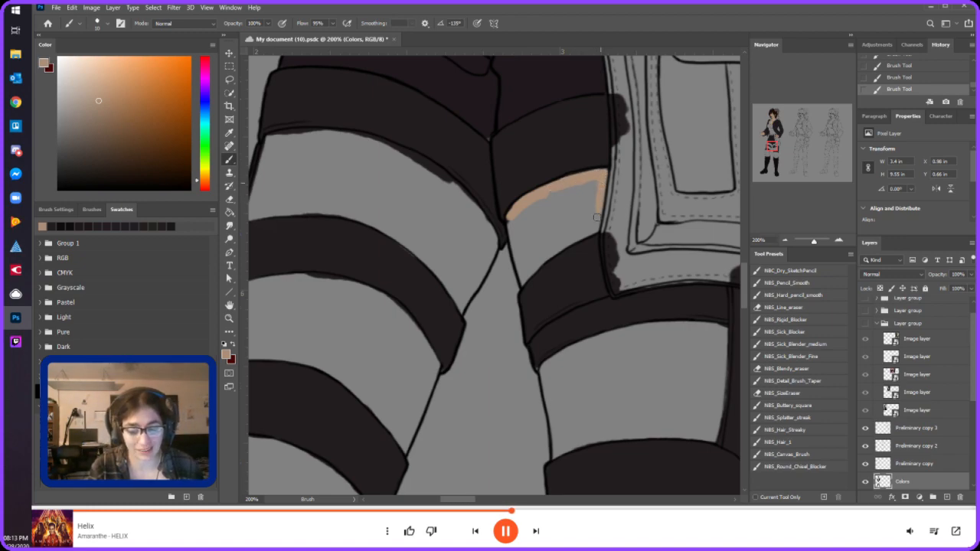
{"action": "left_click_drag", "start_coordinate": [561, 247], "coordinate": [540, 262]}
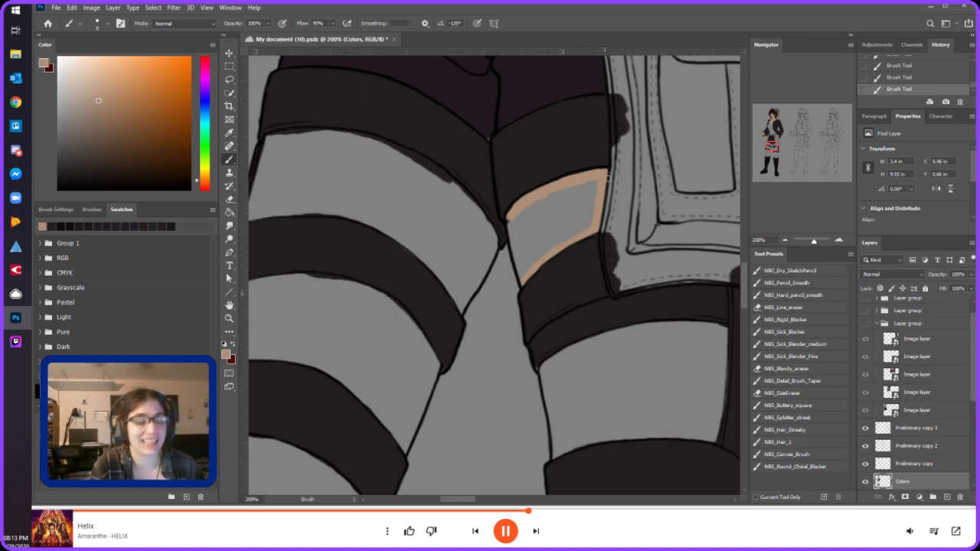
{"action": "left_click_drag", "start_coordinate": [520, 265], "coordinate": [510, 223]}
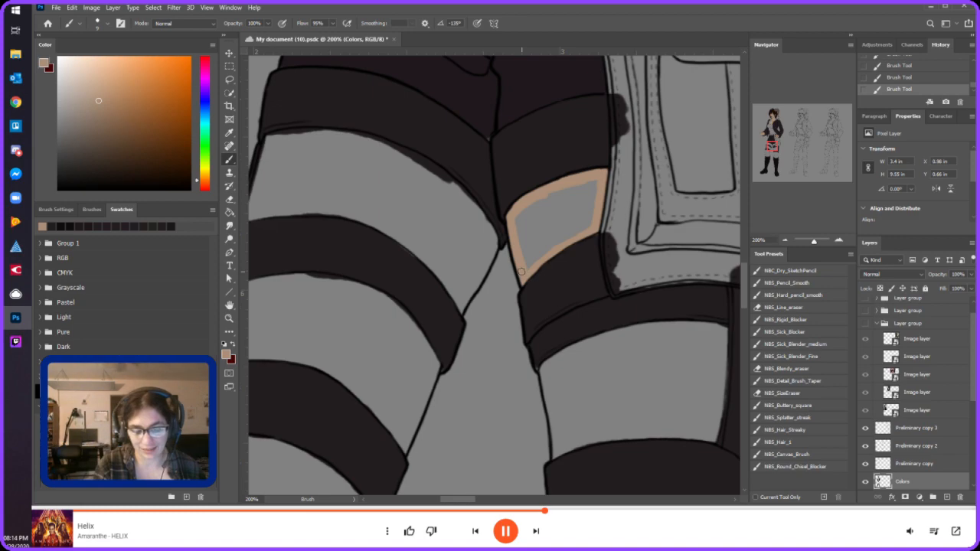
{"action": "mouse_move", "coordinate": [550, 240]}
{"action": "left_mouse_down"}
{"action": "mouse_move", "coordinate": [574, 228]}
{"action": "mouse_move", "coordinate": [591, 185]}
{"action": "mouse_move", "coordinate": [524, 216]}
{"action": "mouse_move", "coordinate": [527, 249]}
{"action": "mouse_move", "coordinate": [544, 181]}
{"action": "left_mouse_up"}
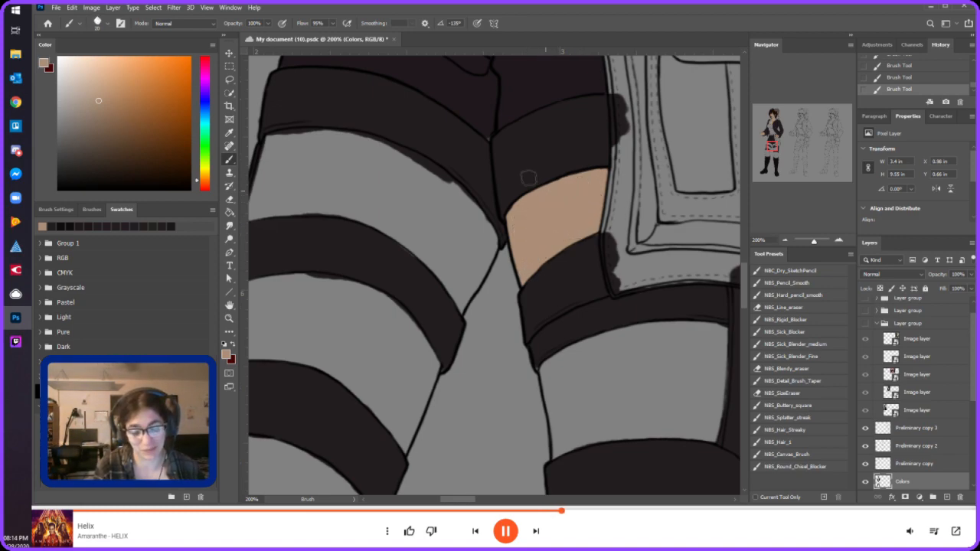
- Paint a short skin-tone stroke along the upper edge of the other thigh's second wrap with a smaller brush
{"action": "key", "text": "bracketleft"}
{"action": "key", "text": "bracketleft"}
{"action": "key", "text": "bracketleft"}
{"action": "left_click_drag", "start_coordinate": [433, 263], "coordinate": [399, 237]}
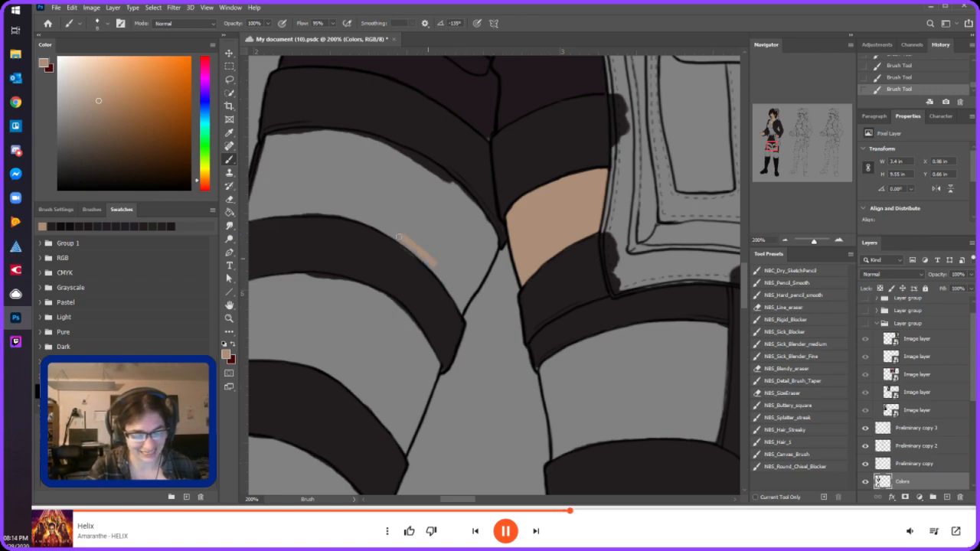
{"action": "left_click", "coordinate": [368, 230], "text": "alt"}
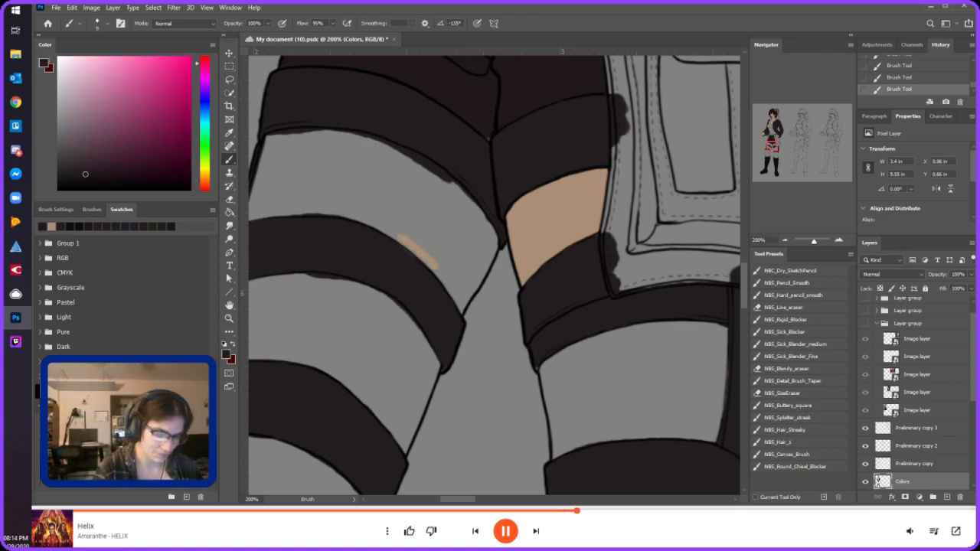
{"action": "left_click", "coordinate": [412, 253], "text": "alt"}
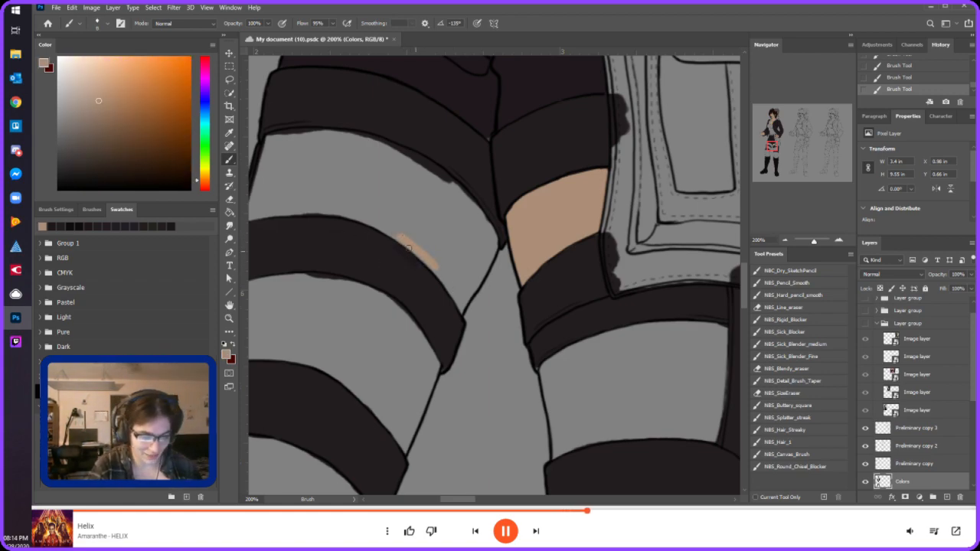
{"action": "mouse_move", "coordinate": [412, 239]}
{"action": "left_mouse_down"}
{"action": "mouse_move", "coordinate": [432, 251]}
{"action": "mouse_move", "coordinate": [439, 244]}
{"action": "mouse_move", "coordinate": [427, 211]}
{"action": "mouse_move", "coordinate": [402, 190]}
{"action": "left_mouse_up"}
{"action": "left_click", "coordinate": [391, 261], "text": "alt"}
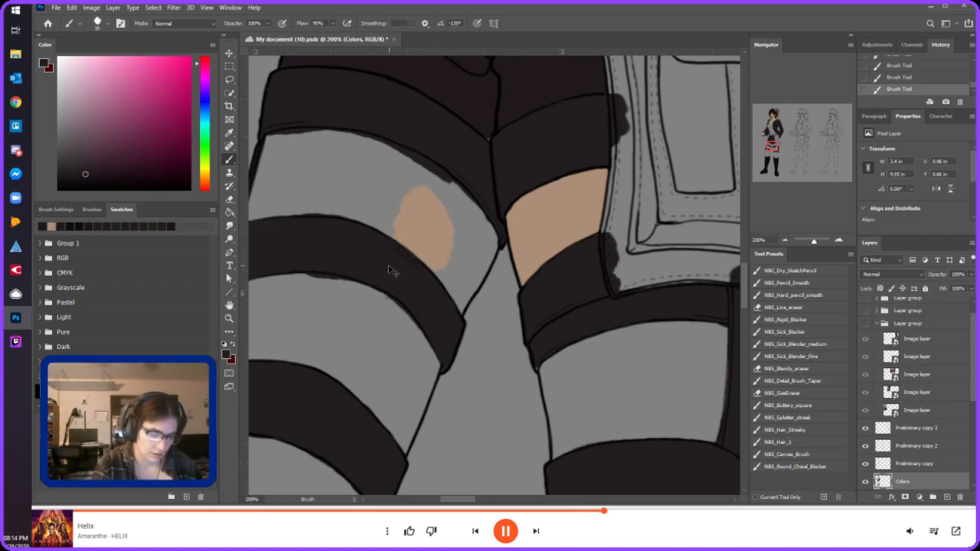
{"action": "key", "text": "ctrl+z"}
{"action": "mouse_move", "coordinate": [397, 245]}
{"action": "left_mouse_down"}
{"action": "mouse_move", "coordinate": [429, 225]}
{"action": "mouse_move", "coordinate": [416, 219]}
{"action": "left_mouse_up"}
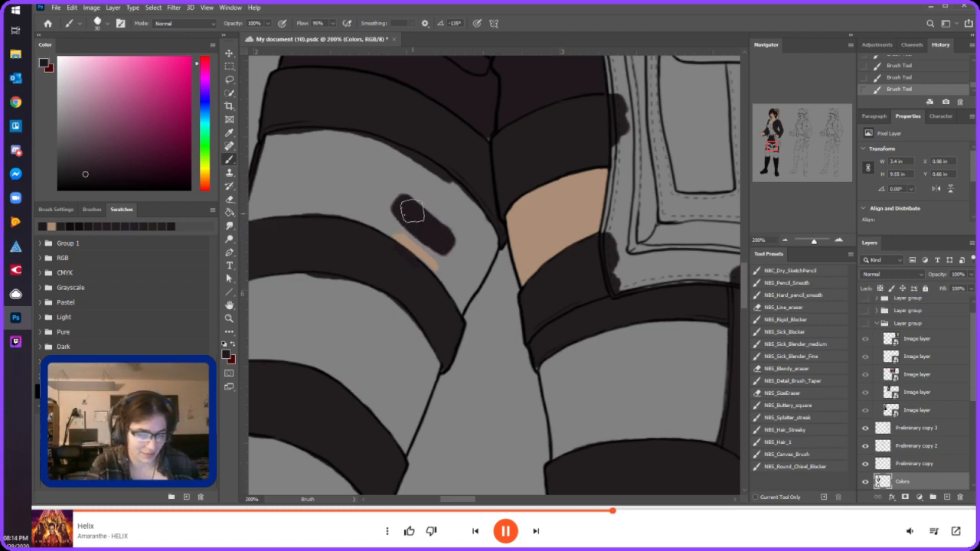
{"action": "key", "text": "ctrl+z"}
{"action": "left_click_drag", "start_coordinate": [394, 255], "coordinate": [408, 271]}
{"action": "key", "text": "ctrl+z"}
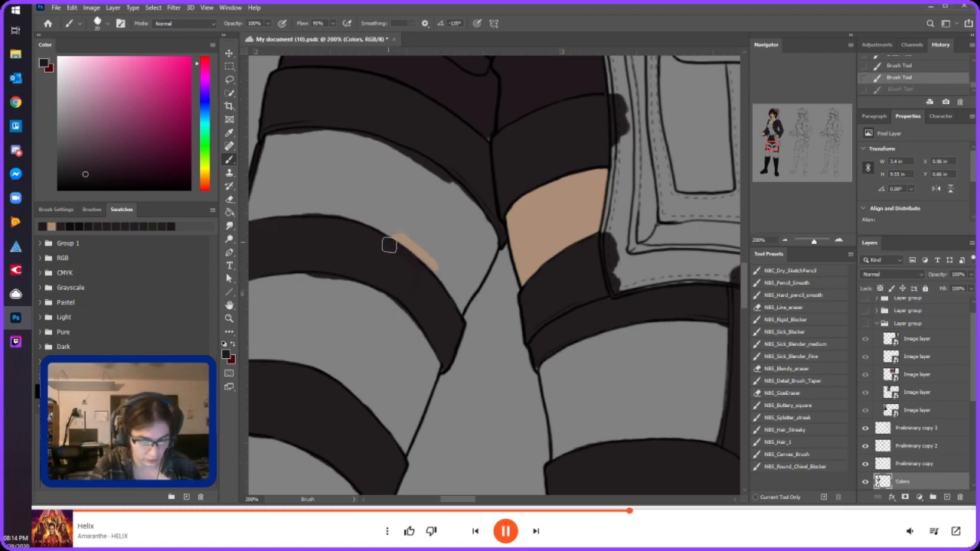
- Resample the wrap's dark grey and touch up the second wrap beside the skin-tone stroke using the Eraser and Brush
{"action": "key", "text": "e"}
{"action": "left_click", "coordinate": [376, 255]}
{"action": "key", "text": "i"}
{"action": "left_click", "coordinate": [391, 261]}
{"action": "key", "text": "e"}
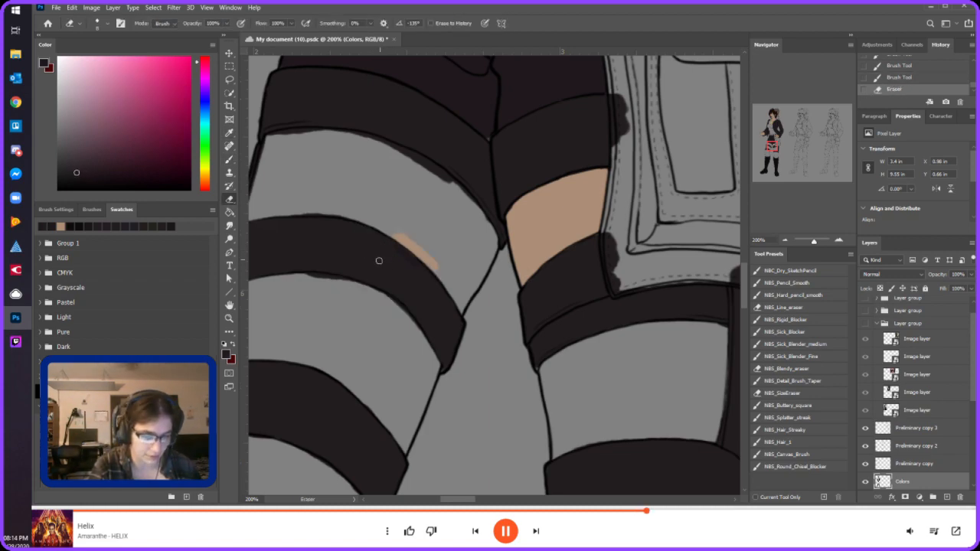
{"action": "key", "text": "b"}
{"action": "mouse_move", "coordinate": [388, 261]}
{"action": "left_mouse_down"}
{"action": "mouse_move", "coordinate": [412, 276]}
{"action": "mouse_move", "coordinate": [402, 263]}
{"action": "left_mouse_up"}
- Sample the skin tone and fill the inner part of the bare skin between the top two wraps on the thigh without the pouch
{"action": "key", "text": "i"}
{"action": "left_click", "coordinate": [551, 208]}
{"action": "key", "text": "b"}
{"action": "key", "text": "bracketright"}
{"action": "mouse_move", "coordinate": [434, 245]}
{"action": "left_mouse_down"}
{"action": "mouse_move", "coordinate": [399, 211]}
{"action": "mouse_move", "coordinate": [419, 186]}
{"action": "mouse_move", "coordinate": [453, 206]}
{"action": "left_mouse_up"}
{"action": "key", "text": "bracketleft"}
{"action": "key", "text": "bracketleft"}
{"action": "key", "text": "bracketleft"}
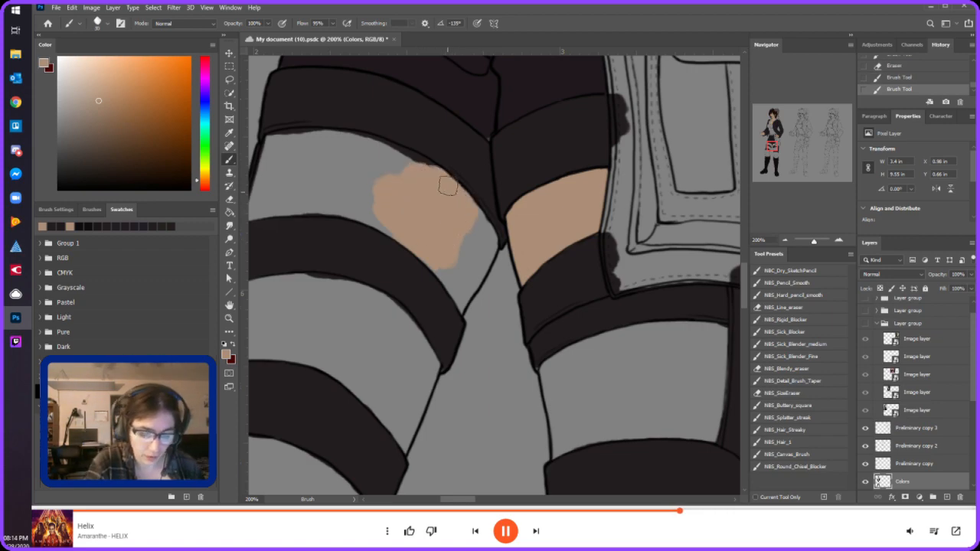
{"action": "left_click_drag", "start_coordinate": [460, 309], "coordinate": [443, 279]}
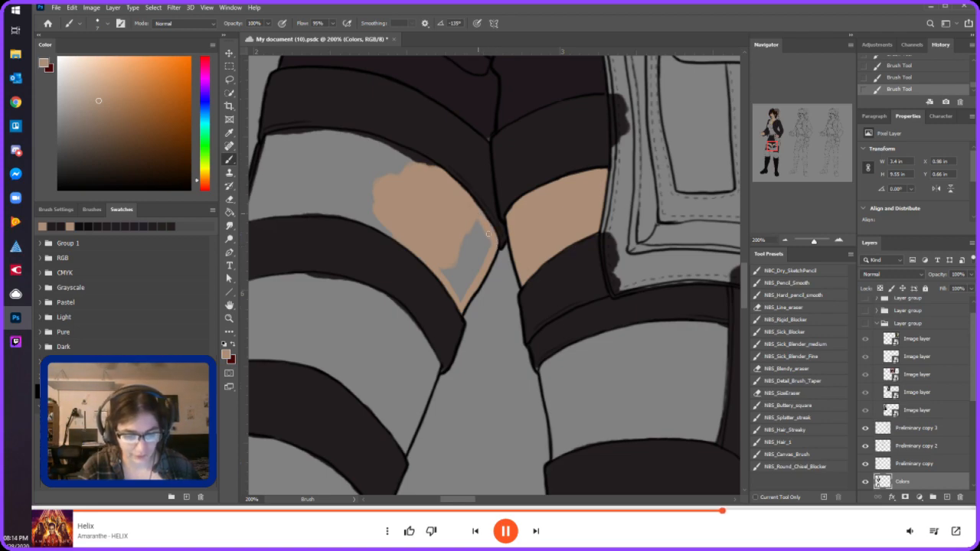
{"action": "mouse_move", "coordinate": [444, 270]}
{"action": "left_mouse_down"}
{"action": "mouse_move", "coordinate": [458, 236]}
{"action": "mouse_move", "coordinate": [476, 252]}
{"action": "left_mouse_up"}
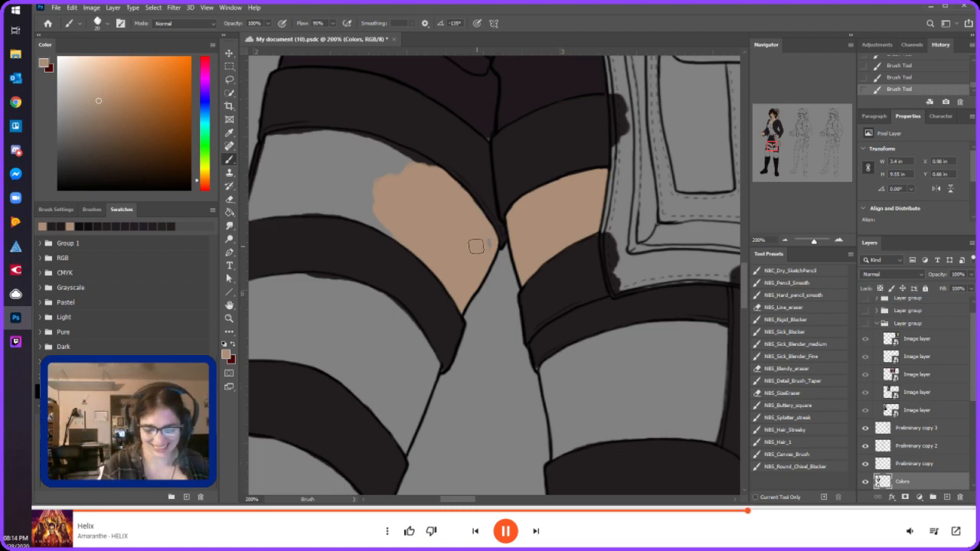
- Extend the skin tone beneath the top wrap to the thigh's outer outline, covering most of the area above the second wrap
{"action": "left_click", "coordinate": [777, 143]}
{"action": "mouse_move", "coordinate": [429, 120]}
{"action": "left_mouse_down"}
{"action": "mouse_move", "coordinate": [530, 125]}
{"action": "mouse_move", "coordinate": [499, 117]}
{"action": "mouse_move", "coordinate": [562, 140]}
{"action": "left_mouse_up"}
{"action": "key", "text": "ctrl+z"}
{"action": "key", "text": "ctrl+z"}
{"action": "mouse_move", "coordinate": [505, 117]}
{"action": "left_mouse_down"}
{"action": "mouse_move", "coordinate": [577, 147]}
{"action": "mouse_move", "coordinate": [526, 129]}
{"action": "mouse_move", "coordinate": [544, 145]}
{"action": "mouse_move", "coordinate": [540, 155]}
{"action": "mouse_move", "coordinate": [493, 144]}
{"action": "mouse_move", "coordinate": [515, 191]}
{"action": "mouse_move", "coordinate": [495, 191]}
{"action": "mouse_move", "coordinate": [484, 181]}
{"action": "mouse_move", "coordinate": [497, 167]}
{"action": "mouse_move", "coordinate": [515, 183]}
{"action": "mouse_move", "coordinate": [476, 166]}
{"action": "mouse_move", "coordinate": [512, 171]}
{"action": "mouse_move", "coordinate": [487, 151]}
{"action": "left_mouse_up"}
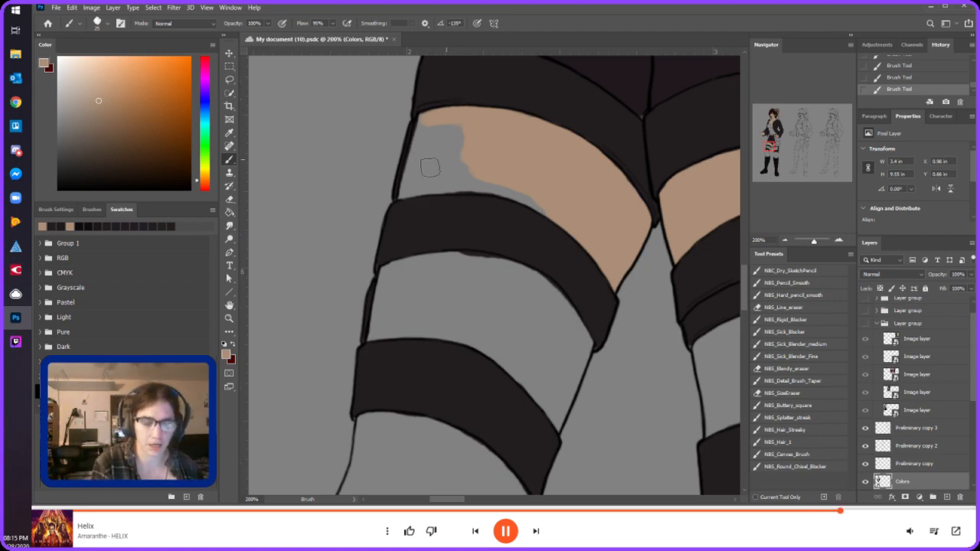
{"action": "left_click_drag", "start_coordinate": [403, 195], "coordinate": [421, 124]}
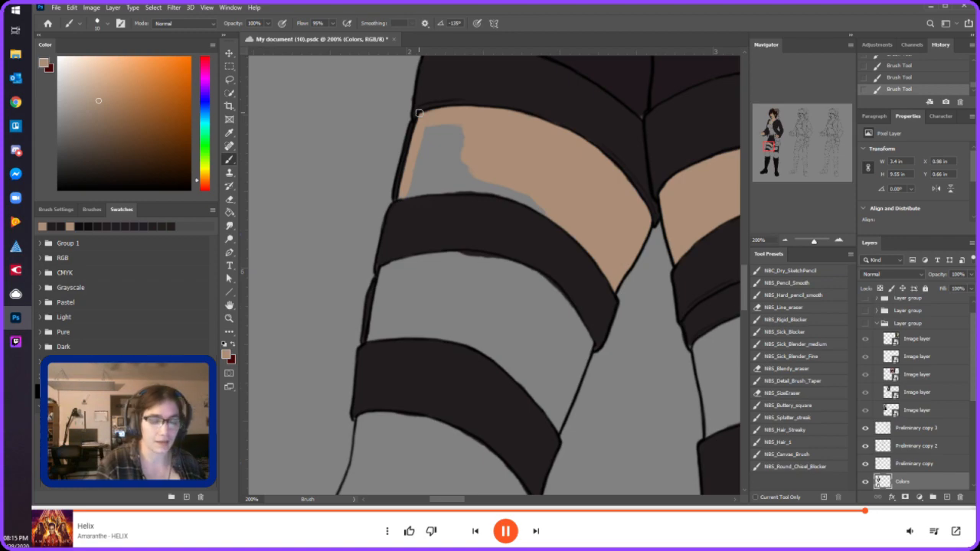
{"action": "mouse_move", "coordinate": [452, 185]}
{"action": "left_mouse_down"}
{"action": "mouse_move", "coordinate": [411, 193]}
{"action": "mouse_move", "coordinate": [474, 185]}
{"action": "mouse_move", "coordinate": [442, 182]}
{"action": "mouse_move", "coordinate": [464, 172]}
{"action": "mouse_move", "coordinate": [418, 180]}
{"action": "mouse_move", "coordinate": [452, 153]}
{"action": "mouse_move", "coordinate": [466, 154]}
{"action": "mouse_move", "coordinate": [464, 164]}
{"action": "mouse_move", "coordinate": [435, 135]}
{"action": "mouse_move", "coordinate": [418, 180]}
{"action": "mouse_move", "coordinate": [461, 161]}
{"action": "left_mouse_up"}
{"action": "key", "text": "bracketright"}
{"action": "key", "text": "bracketright"}
{"action": "key", "text": "bracketright"}
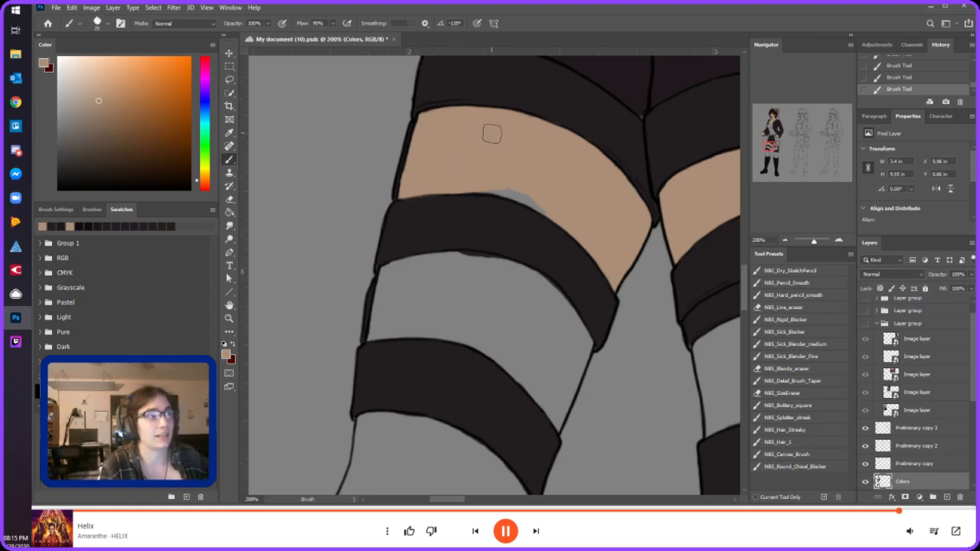
- Fill the small grey gap left along the second wrap's upper edge with skin tone, using a smaller brush
{"action": "key", "text": "bracketright"}
{"action": "key", "text": "bracketright"}
{"action": "key", "text": "bracketright"}
{"action": "key", "text": "bracketright"}
{"action": "key", "text": "bracketright"}
{"action": "key", "text": "bracketright"}
{"action": "key", "text": "bracketleft"}
{"action": "key", "text": "bracketleft"}
{"action": "key", "text": "bracketleft"}
{"action": "key", "text": "bracketleft"}
{"action": "key", "text": "bracketleft"}
{"action": "key", "text": "bracketleft"}
{"action": "key", "text": "bracketleft"}
{"action": "key", "text": "bracketleft"}
{"action": "left_click_drag", "start_coordinate": [480, 188], "coordinate": [518, 194]}
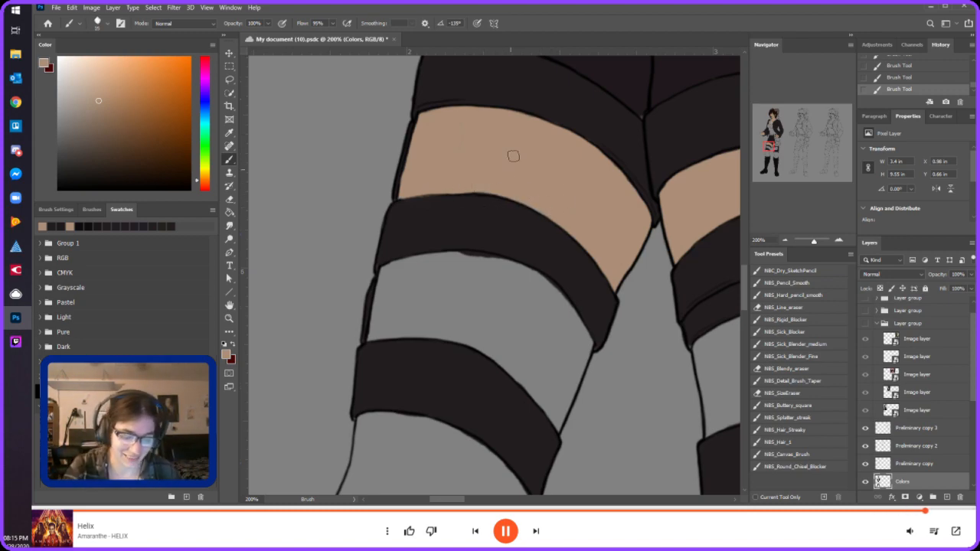
- Paint skin tone over the upper part of the area between the second and third wraps, sampling dark grey to touch up the wrap edge
{"action": "mouse_move", "coordinate": [393, 278]}
{"action": "left_mouse_down"}
{"action": "mouse_move", "coordinate": [434, 269]}
{"action": "mouse_move", "coordinate": [393, 269]}
{"action": "mouse_move", "coordinate": [481, 260]}
{"action": "left_mouse_up"}
{"action": "key", "text": "ctrl+z"}
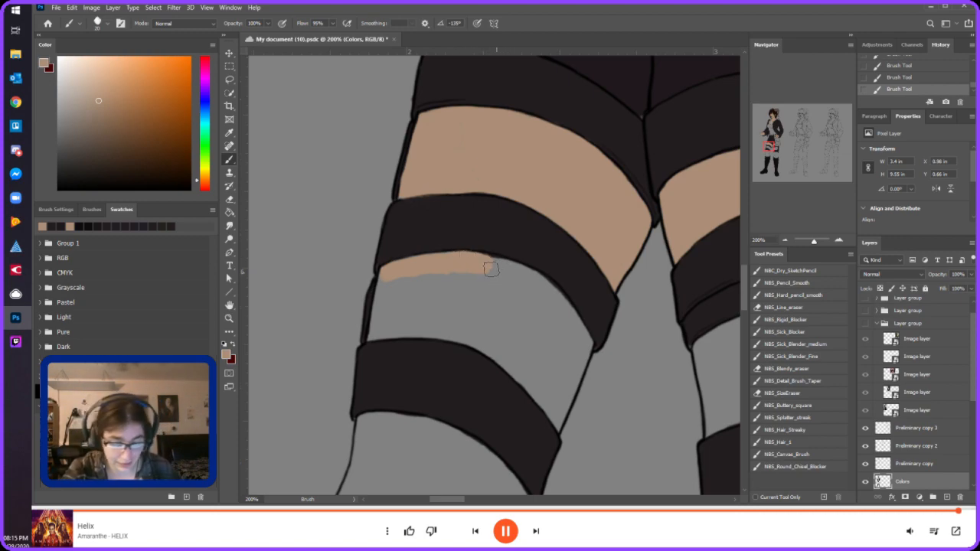
{"action": "mouse_move", "coordinate": [484, 264]}
{"action": "left_mouse_down"}
{"action": "mouse_move", "coordinate": [533, 278]}
{"action": "mouse_move", "coordinate": [582, 336]}
{"action": "mouse_move", "coordinate": [563, 306]}
{"action": "left_mouse_up"}
{"action": "mouse_move", "coordinate": [559, 427]}
{"action": "left_mouse_down"}
{"action": "mouse_move", "coordinate": [587, 353]}
{"action": "mouse_move", "coordinate": [571, 385]}
{"action": "mouse_move", "coordinate": [570, 332]}
{"action": "mouse_move", "coordinate": [554, 409]}
{"action": "mouse_move", "coordinate": [565, 361]}
{"action": "mouse_move", "coordinate": [514, 314]}
{"action": "mouse_move", "coordinate": [428, 294]}
{"action": "mouse_move", "coordinate": [380, 321]}
{"action": "mouse_move", "coordinate": [387, 276]}
{"action": "mouse_move", "coordinate": [388, 298]}
{"action": "mouse_move", "coordinate": [449, 284]}
{"action": "mouse_move", "coordinate": [406, 279]}
{"action": "mouse_move", "coordinate": [444, 280]}
{"action": "left_mouse_up"}
{"action": "key", "text": "bracketright"}
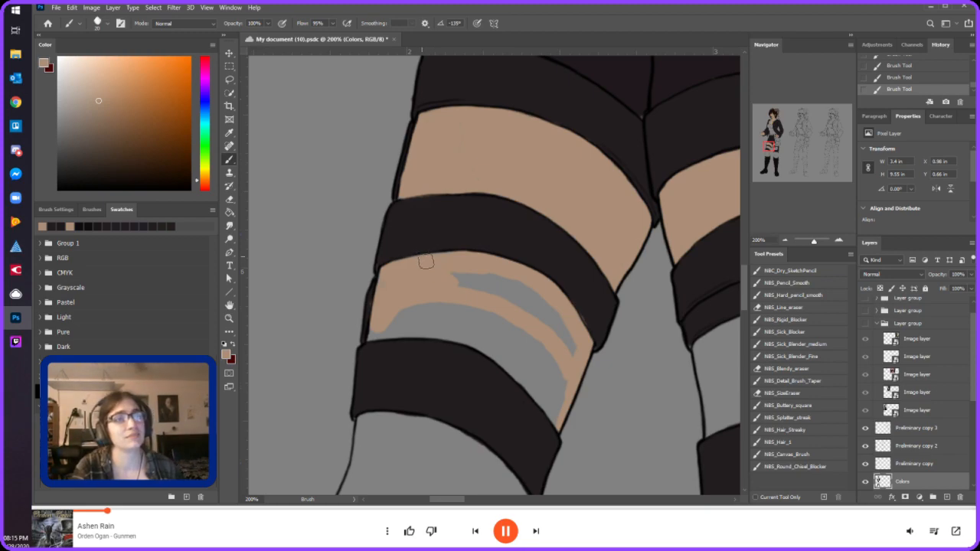
{"action": "mouse_move", "coordinate": [450, 284]}
{"action": "left_mouse_down"}
{"action": "mouse_move", "coordinate": [561, 342]}
{"action": "mouse_move", "coordinate": [491, 283]}
{"action": "mouse_move", "coordinate": [553, 322]}
{"action": "mouse_move", "coordinate": [526, 295]}
{"action": "mouse_move", "coordinate": [572, 340]}
{"action": "left_mouse_up"}
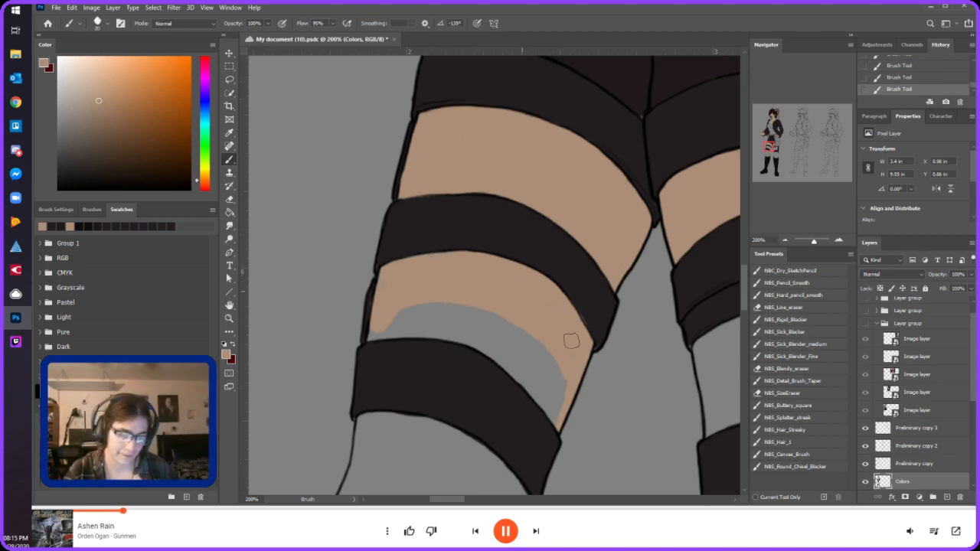
{"action": "left_click", "coordinate": [567, 262], "text": "alt"}
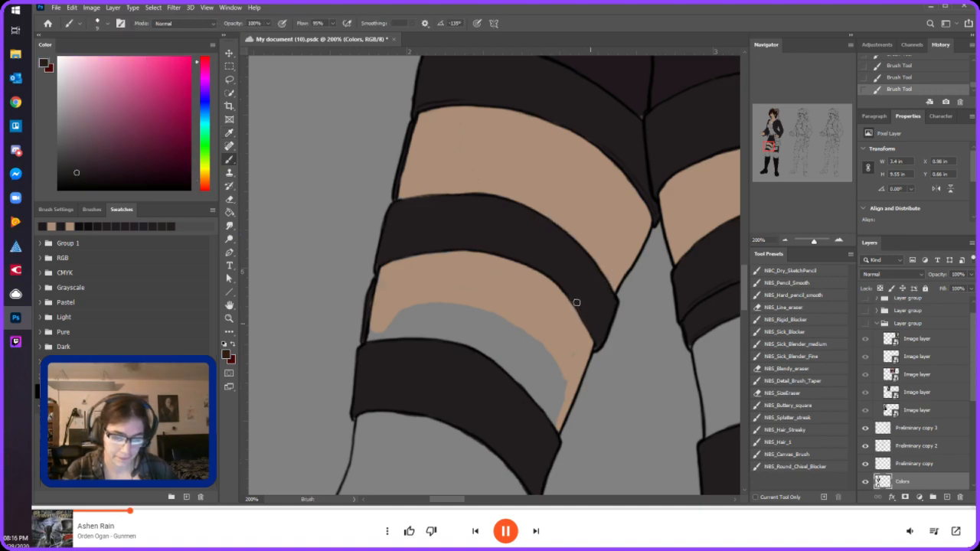
{"action": "left_click", "coordinate": [536, 288], "text": "alt"}
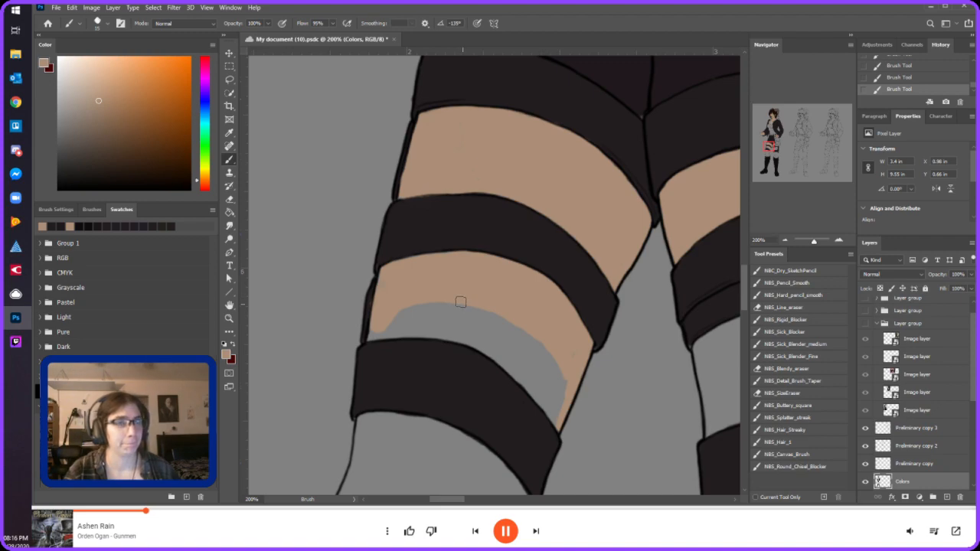
- Fill the remaining grey strip above the third wrap with skin tone, adjusting the brush size along the wrap's edge
{"action": "mouse_move", "coordinate": [551, 376]}
{"action": "left_mouse_down"}
{"action": "mouse_move", "coordinate": [494, 319]}
{"action": "mouse_move", "coordinate": [397, 306]}
{"action": "left_mouse_up"}
{"action": "key", "text": "bracketleft"}
{"action": "key", "text": "bracketleft"}
{"action": "key", "text": "bracketleft"}
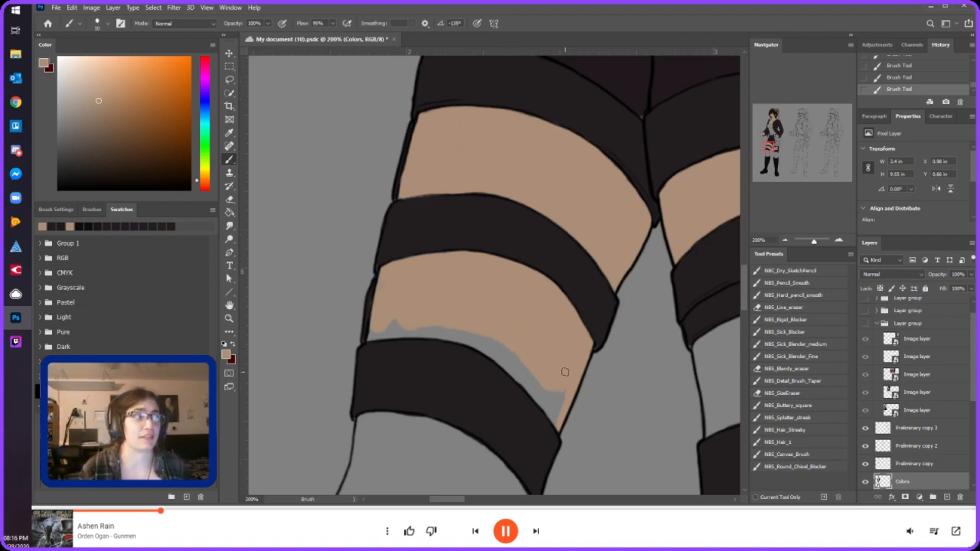
{"action": "key", "text": "bracketright"}
{"action": "key", "text": "bracketright"}
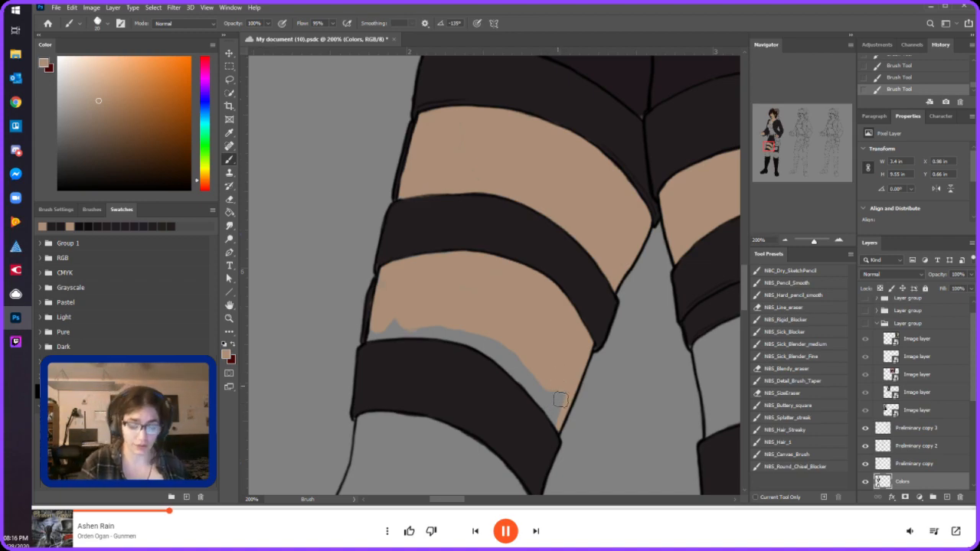
{"action": "key", "text": "bracketleft"}
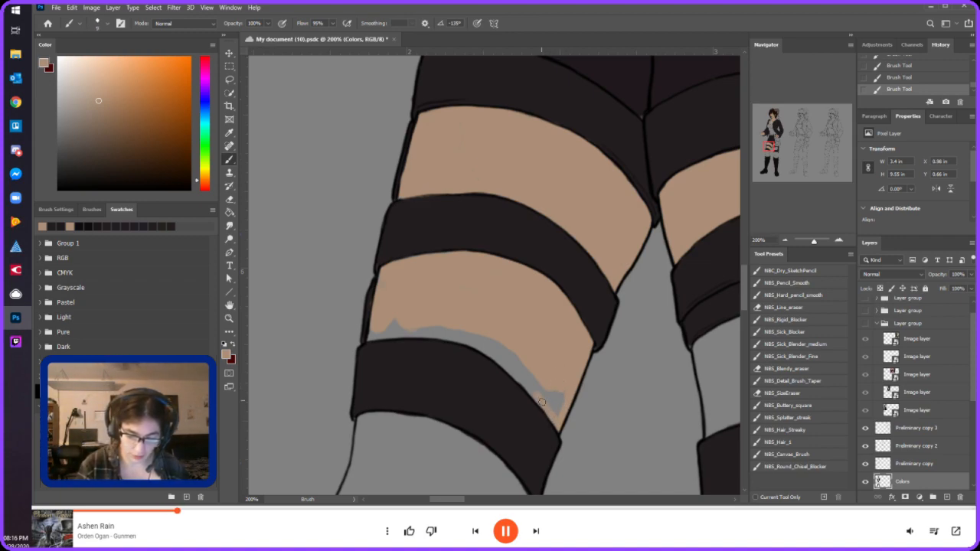
{"action": "mouse_move", "coordinate": [512, 368]}
{"action": "left_mouse_down"}
{"action": "mouse_move", "coordinate": [547, 398]}
{"action": "mouse_move", "coordinate": [561, 392]}
{"action": "left_mouse_up"}
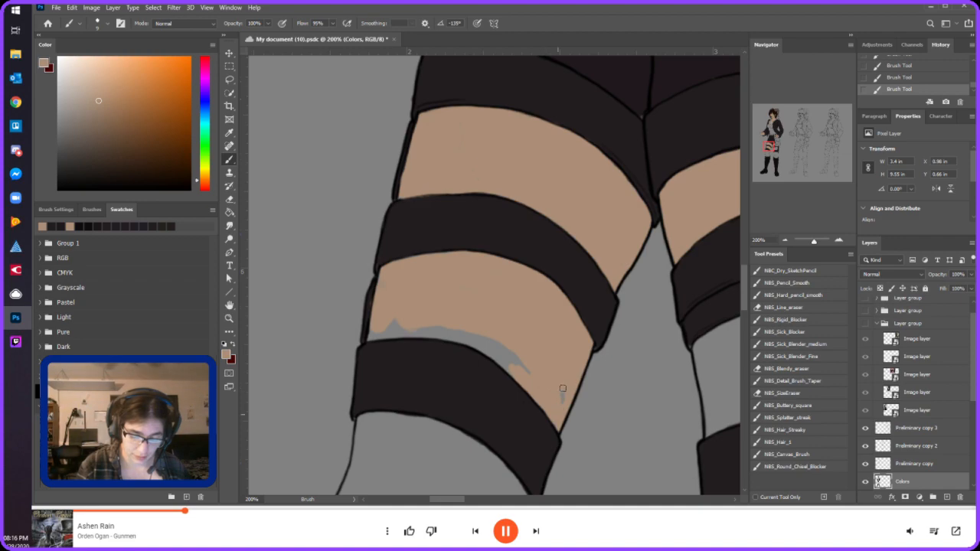
{"action": "mouse_move", "coordinate": [513, 350]}
{"action": "left_mouse_down"}
{"action": "mouse_move", "coordinate": [520, 374]}
{"action": "mouse_move", "coordinate": [524, 366]}
{"action": "mouse_move", "coordinate": [505, 353]}
{"action": "left_mouse_up"}
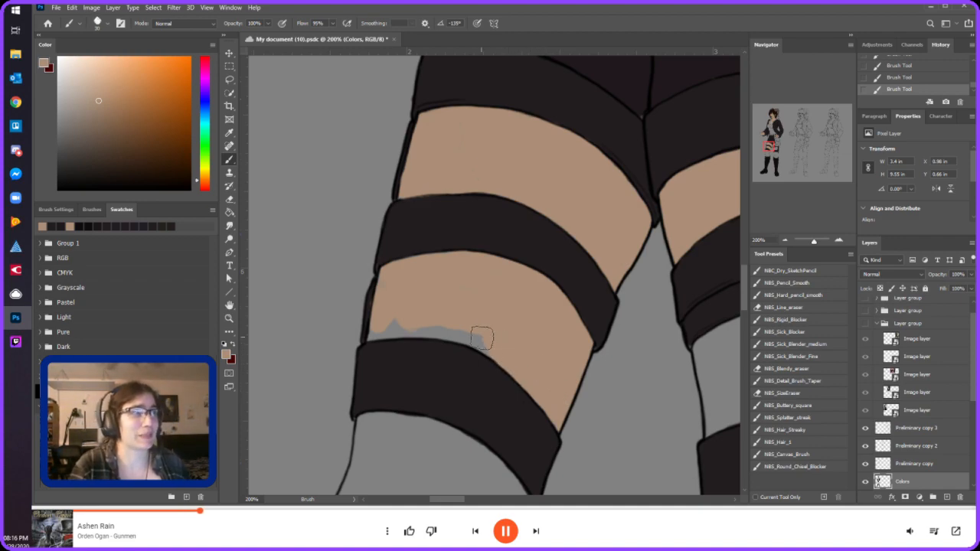
{"action": "key", "text": "bracketleft"}
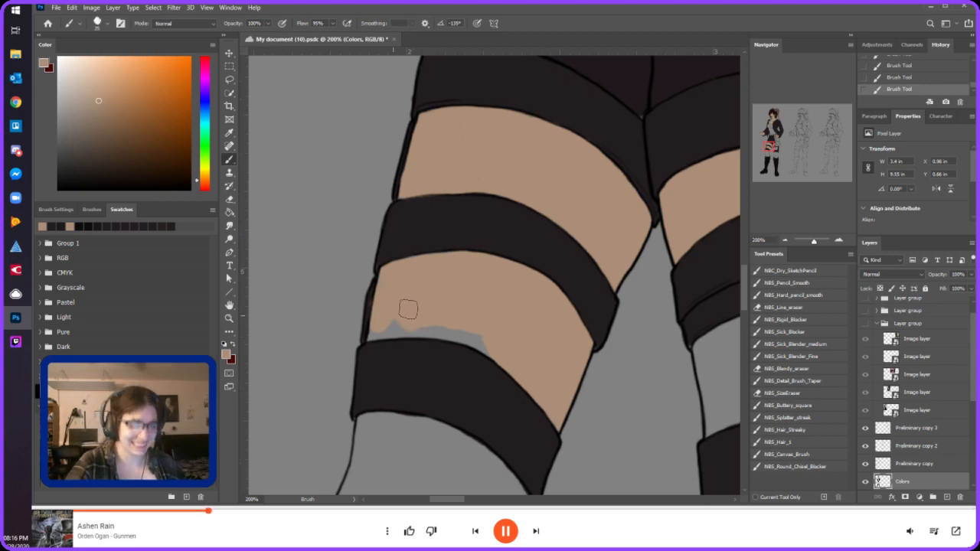
{"action": "key", "text": "bracketleft"}
{"action": "left_click_drag", "start_coordinate": [373, 330], "coordinate": [414, 334]}
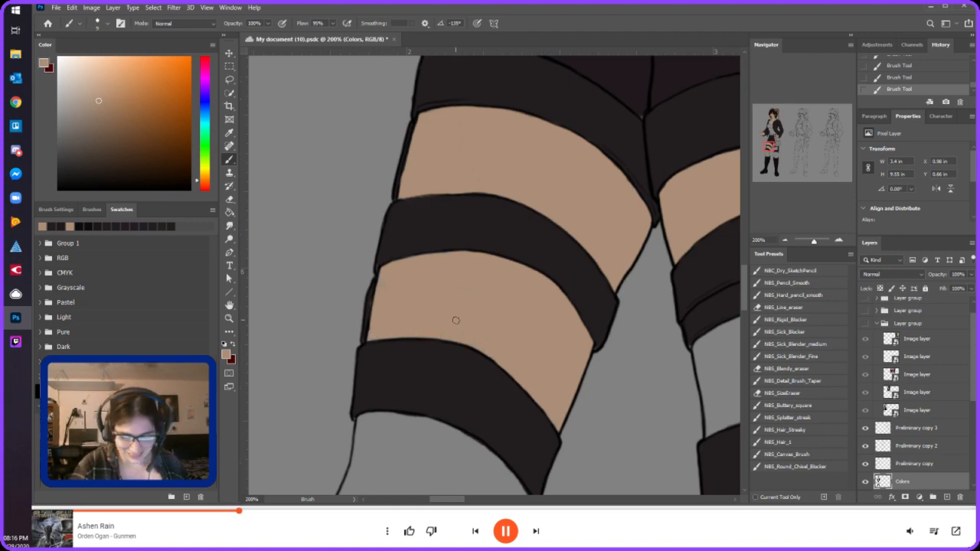
- Block in the middle of the knee below the third wrap with a larger skin-tone brush and erase the spill at the outline
{"action": "left_click_drag", "start_coordinate": [765, 147], "coordinate": [765, 152]}
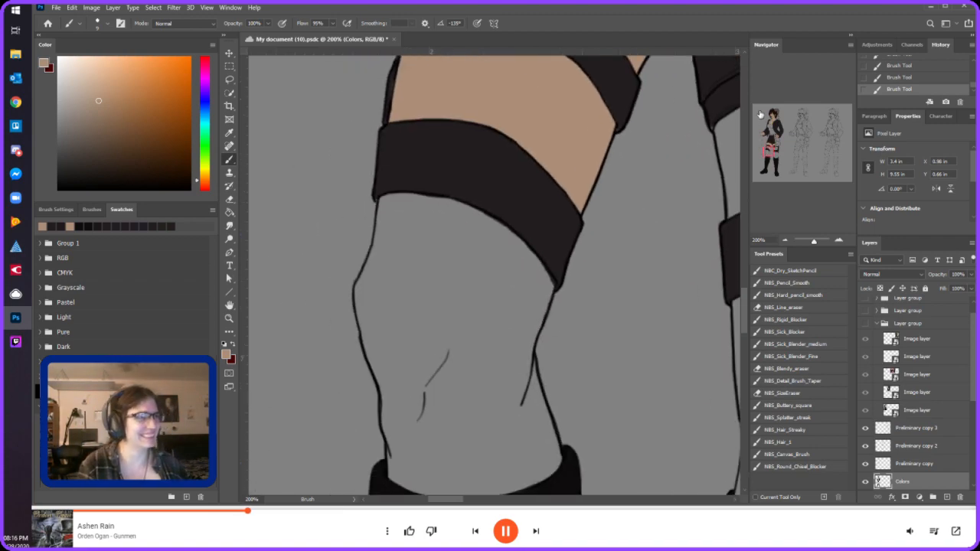
{"action": "key", "text": "bracketright"}
{"action": "key", "text": "bracketright"}
{"action": "key", "text": "bracketright"}
{"action": "mouse_move", "coordinate": [426, 301]}
{"action": "left_mouse_down"}
{"action": "mouse_move", "coordinate": [439, 280]}
{"action": "mouse_move", "coordinate": [454, 401]}
{"action": "mouse_move", "coordinate": [451, 366]}
{"action": "mouse_move", "coordinate": [477, 333]}
{"action": "mouse_move", "coordinate": [497, 330]}
{"action": "mouse_move", "coordinate": [503, 376]}
{"action": "left_mouse_up"}
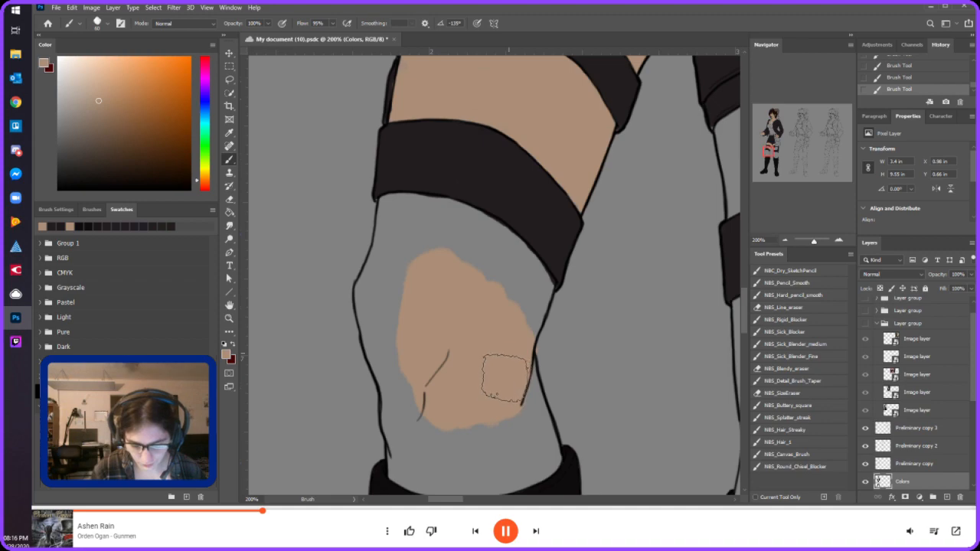
{"action": "key", "text": "e"}
{"action": "left_click", "coordinate": [539, 346]}
- Fill the upper knee with skin tone up to the third wrap and both side outlines, using a smaller brush
{"action": "key", "text": "b"}
{"action": "key", "text": "bracketleft"}
{"action": "key", "text": "bracketleft"}
{"action": "key", "text": "bracketleft"}
{"action": "key", "text": "bracketleft"}
{"action": "key", "text": "bracketleft"}
{"action": "key", "text": "bracketleft"}
{"action": "mouse_move", "coordinate": [543, 282]}
{"action": "left_mouse_down"}
{"action": "mouse_move", "coordinate": [528, 325]}
{"action": "mouse_move", "coordinate": [537, 310]}
{"action": "mouse_move", "coordinate": [507, 261]}
{"action": "mouse_move", "coordinate": [531, 287]}
{"action": "mouse_move", "coordinate": [529, 304]}
{"action": "mouse_move", "coordinate": [470, 259]}
{"action": "mouse_move", "coordinate": [414, 277]}
{"action": "mouse_move", "coordinate": [429, 394]}
{"action": "mouse_move", "coordinate": [397, 253]}
{"action": "mouse_move", "coordinate": [385, 309]}
{"action": "mouse_move", "coordinate": [365, 297]}
{"action": "mouse_move", "coordinate": [389, 200]}
{"action": "mouse_move", "coordinate": [449, 207]}
{"action": "mouse_move", "coordinate": [535, 273]}
{"action": "mouse_move", "coordinate": [500, 233]}
{"action": "mouse_move", "coordinate": [543, 279]}
{"action": "mouse_move", "coordinate": [484, 222]}
{"action": "mouse_move", "coordinate": [547, 285]}
{"action": "mouse_move", "coordinate": [511, 244]}
{"action": "mouse_move", "coordinate": [457, 230]}
{"action": "mouse_move", "coordinate": [450, 239]}
{"action": "mouse_move", "coordinate": [408, 227]}
{"action": "left_mouse_up"}
{"action": "key", "text": "bracketright"}
{"action": "key", "text": "bracketright"}
{"action": "key", "text": "bracketright"}
{"action": "key", "text": "bracketright"}
{"action": "key", "text": "bracketleft"}
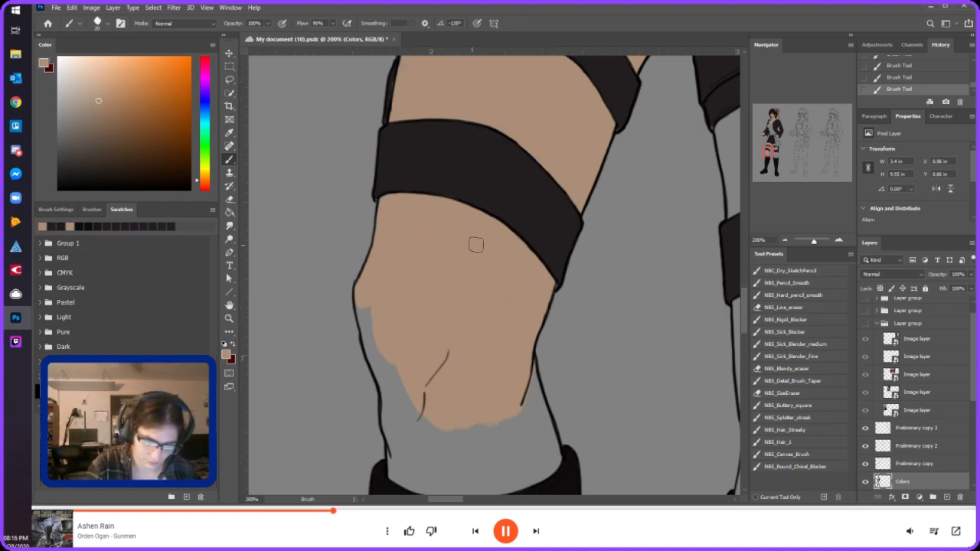
- Fill the lower knee with skin tone along both side outlines and most of the way down to the boot cuff
{"action": "scroll", "coordinate": [483, 322], "scroll_direction": "down", "scroll_amount": 5}
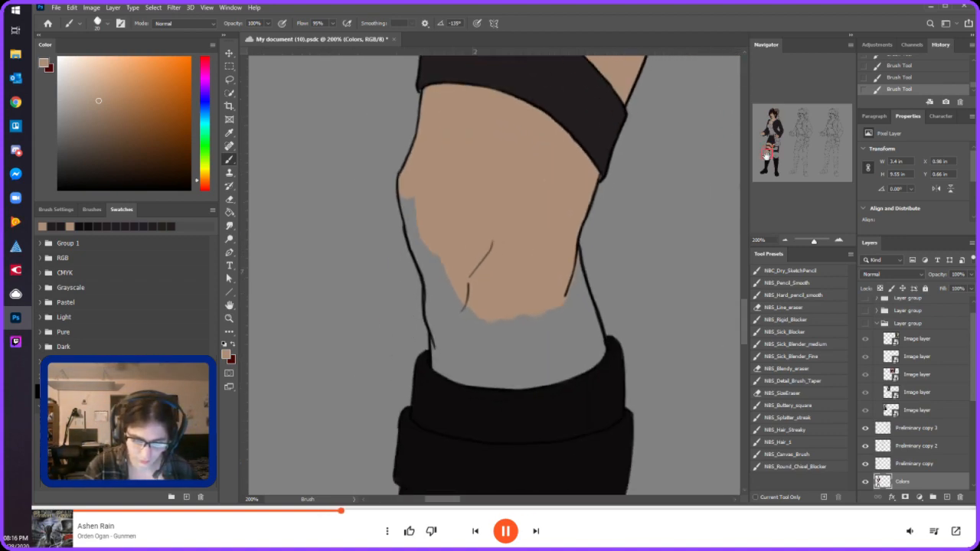
{"action": "mouse_move", "coordinate": [440, 362]}
{"action": "left_mouse_down"}
{"action": "mouse_move", "coordinate": [439, 266]}
{"action": "mouse_move", "coordinate": [441, 302]}
{"action": "left_mouse_up"}
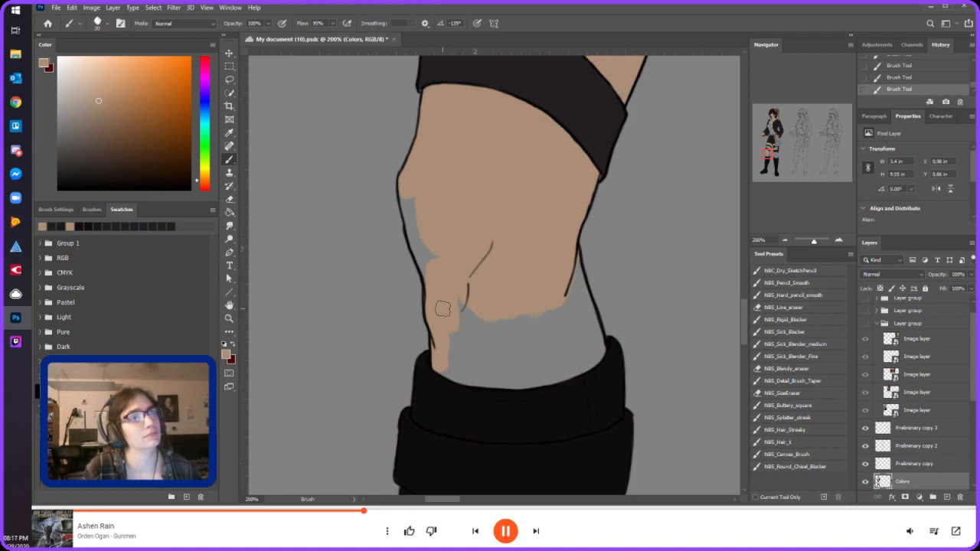
{"action": "left_click_drag", "start_coordinate": [425, 289], "coordinate": [412, 211]}
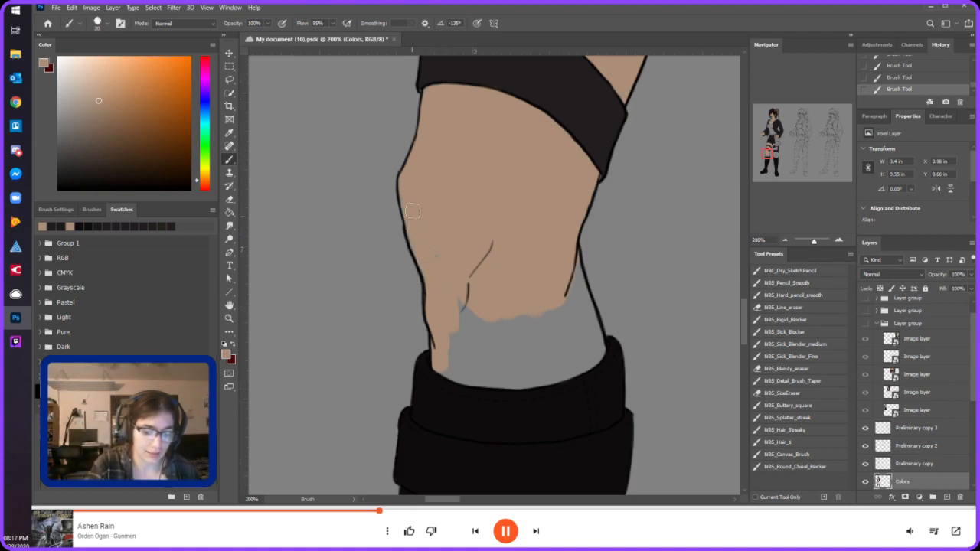
{"action": "mouse_move", "coordinate": [458, 304]}
{"action": "left_mouse_down"}
{"action": "mouse_move", "coordinate": [448, 324]}
{"action": "mouse_move", "coordinate": [503, 320]}
{"action": "mouse_move", "coordinate": [508, 306]}
{"action": "left_mouse_up"}
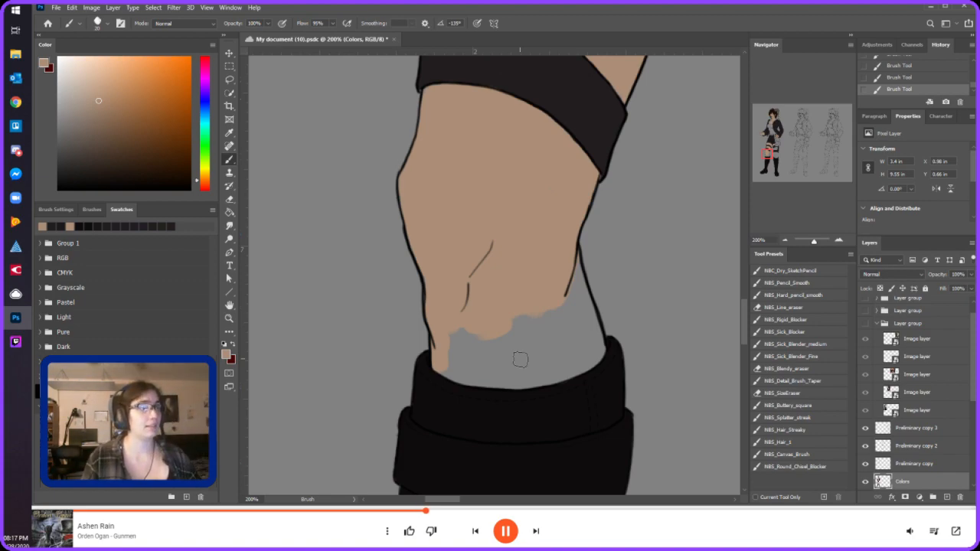
{"action": "mouse_move", "coordinate": [454, 362]}
{"action": "left_mouse_down"}
{"action": "mouse_move", "coordinate": [531, 352]}
{"action": "mouse_move", "coordinate": [471, 345]}
{"action": "mouse_move", "coordinate": [481, 340]}
{"action": "mouse_move", "coordinate": [469, 335]}
{"action": "mouse_move", "coordinate": [524, 341]}
{"action": "mouse_move", "coordinate": [570, 306]}
{"action": "mouse_move", "coordinate": [571, 336]}
{"action": "mouse_move", "coordinate": [535, 366]}
{"action": "mouse_move", "coordinate": [505, 372]}
{"action": "mouse_move", "coordinate": [570, 368]}
{"action": "mouse_move", "coordinate": [547, 376]}
{"action": "mouse_move", "coordinate": [586, 360]}
{"action": "left_mouse_up"}
{"action": "mouse_move", "coordinate": [569, 264]}
{"action": "left_mouse_down"}
{"action": "mouse_move", "coordinate": [592, 334]}
{"action": "mouse_move", "coordinate": [575, 330]}
{"action": "left_mouse_up"}
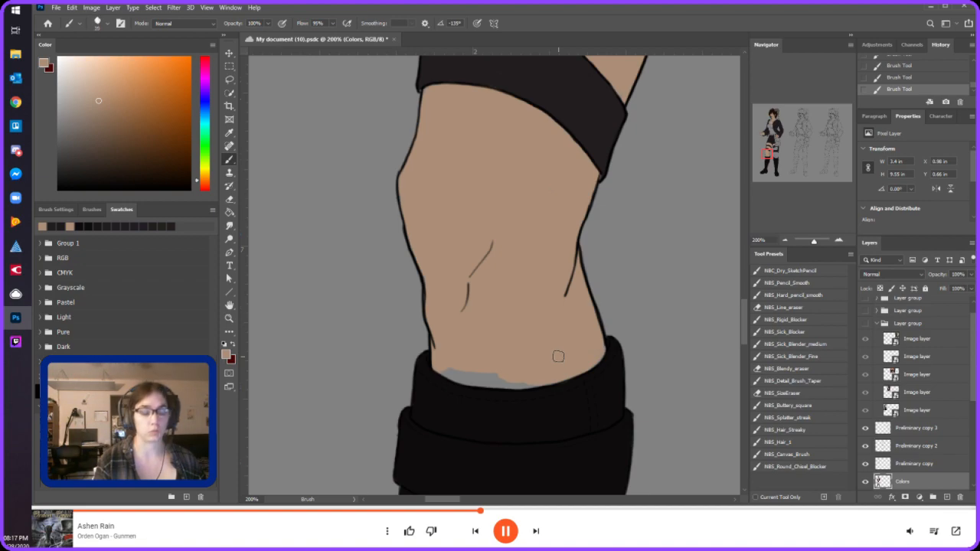
- Sample the boot's near-black to touch up the cuff edge, and fill the last gap above the cuff with resampled skin tone
{"action": "left_click_drag", "start_coordinate": [496, 381], "coordinate": [501, 382]}
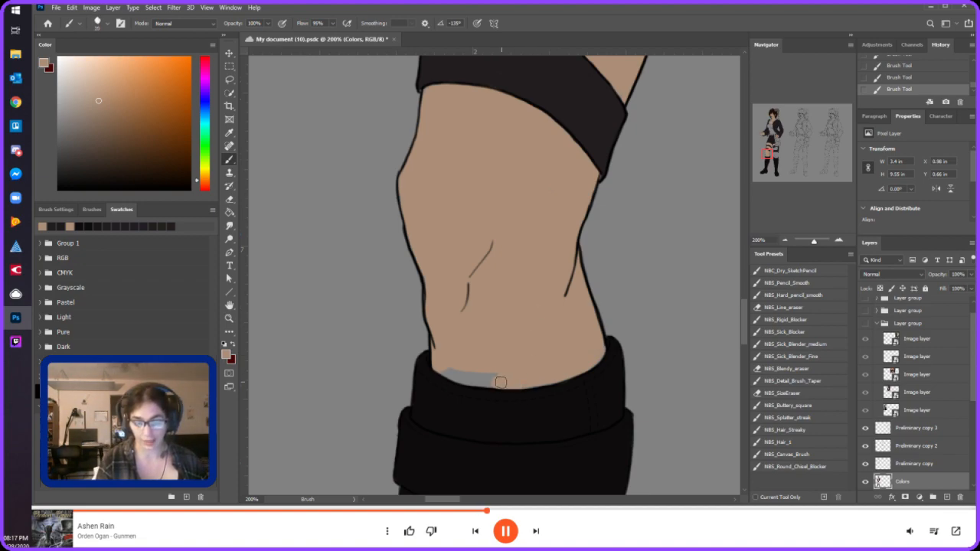
{"action": "key", "text": "i"}
{"action": "left_click", "coordinate": [608, 375]}
{"action": "key", "text": "b"}
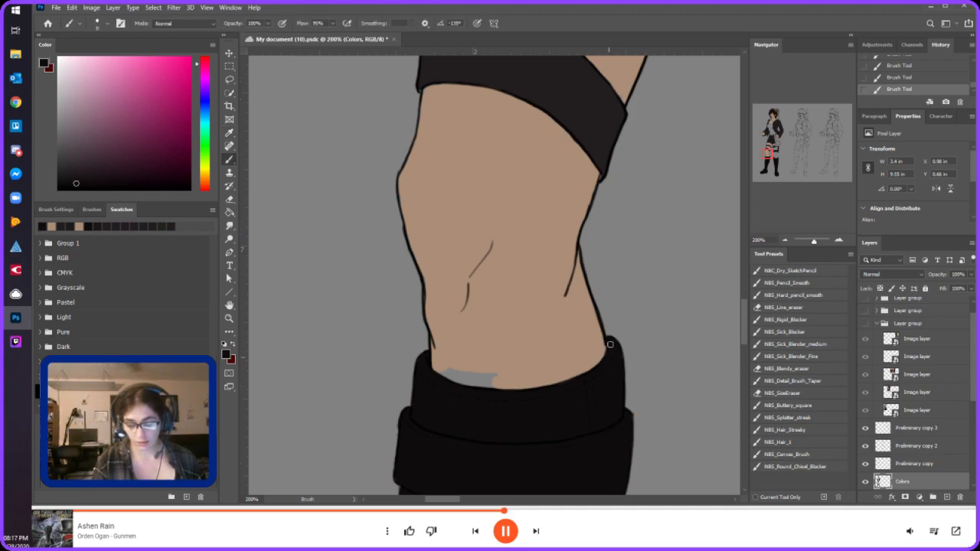
{"action": "left_click", "coordinate": [512, 311], "text": "alt"}
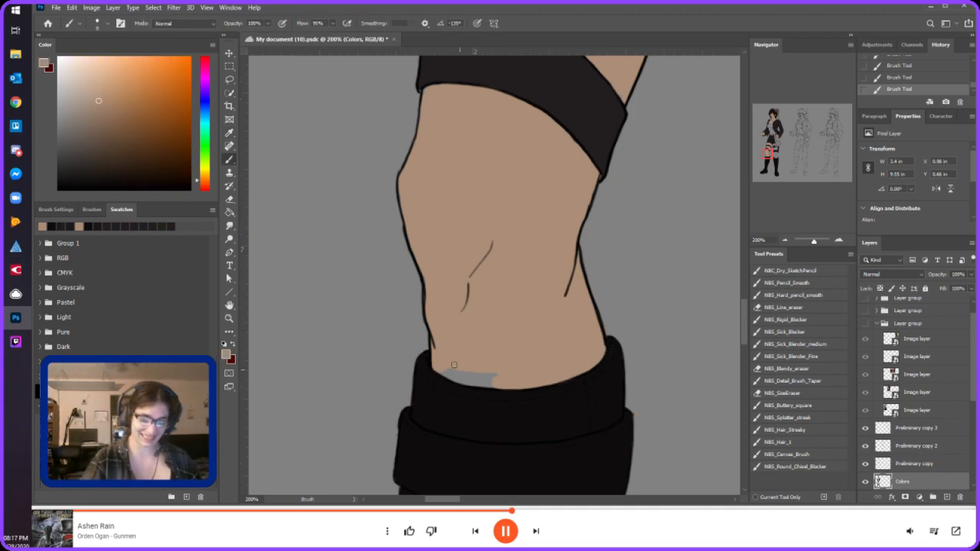
{"action": "left_click_drag", "start_coordinate": [450, 367], "coordinate": [498, 376]}
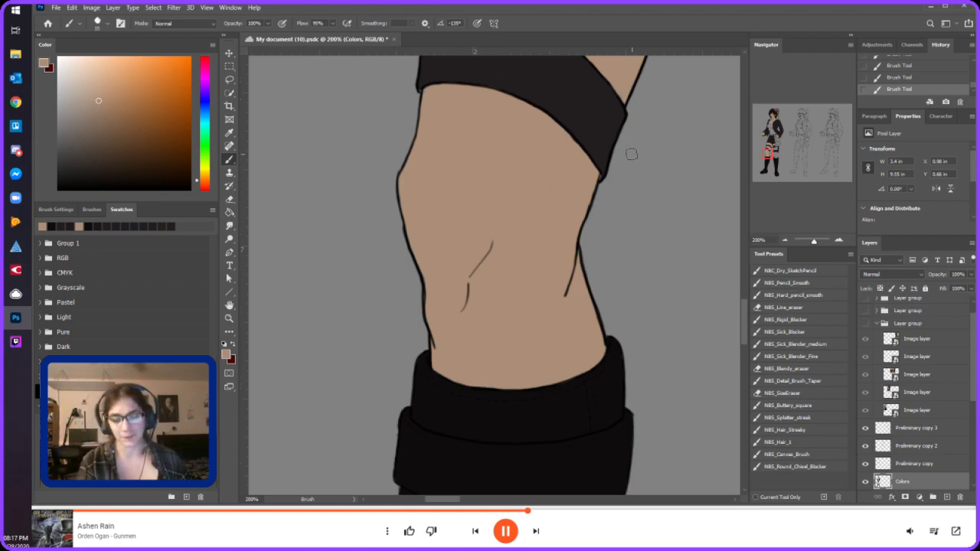
- Block in skin tone on the other thigh's band below the second wrap, filling it up to the vertical strap and resampling the skin tone
{"action": "left_click_drag", "start_coordinate": [766, 153], "coordinate": [772, 147]}
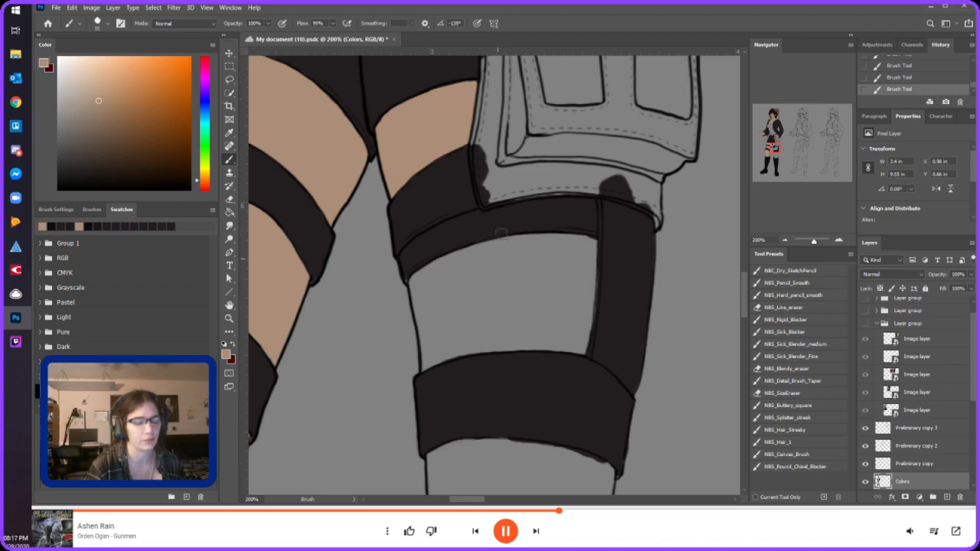
{"action": "mouse_move", "coordinate": [494, 260]}
{"action": "left_mouse_down"}
{"action": "mouse_move", "coordinate": [537, 251]}
{"action": "mouse_move", "coordinate": [482, 249]}
{"action": "mouse_move", "coordinate": [565, 243]}
{"action": "mouse_move", "coordinate": [540, 264]}
{"action": "mouse_move", "coordinate": [536, 250]}
{"action": "mouse_move", "coordinate": [553, 263]}
{"action": "mouse_move", "coordinate": [550, 276]}
{"action": "mouse_move", "coordinate": [488, 264]}
{"action": "mouse_move", "coordinate": [465, 319]}
{"action": "mouse_move", "coordinate": [476, 327]}
{"action": "mouse_move", "coordinate": [550, 325]}
{"action": "mouse_move", "coordinate": [567, 295]}
{"action": "left_mouse_up"}
{"action": "mouse_move", "coordinate": [552, 219]}
{"action": "left_mouse_down"}
{"action": "mouse_move", "coordinate": [573, 272]}
{"action": "mouse_move", "coordinate": [568, 263]}
{"action": "mouse_move", "coordinate": [559, 316]}
{"action": "mouse_move", "coordinate": [564, 267]}
{"action": "left_mouse_up"}
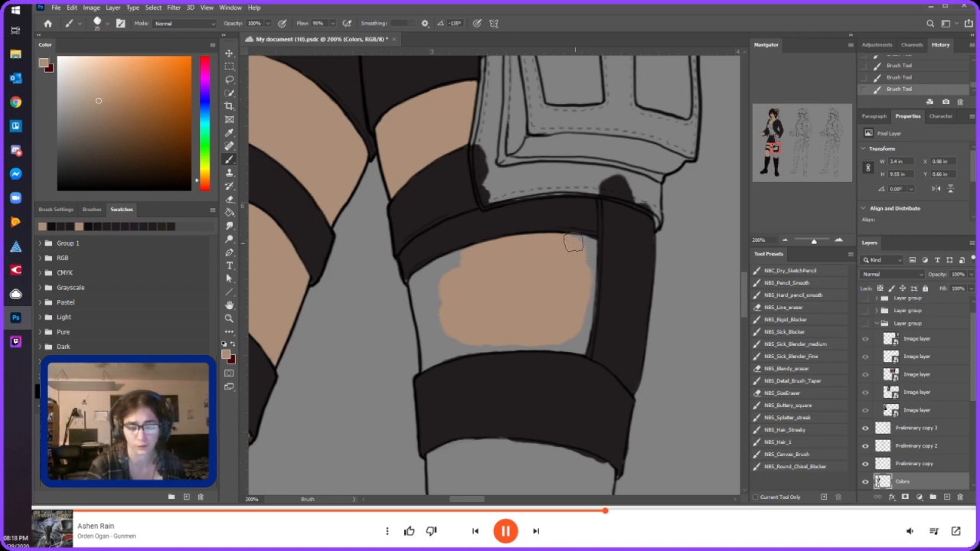
{"action": "mouse_move", "coordinate": [577, 241]}
{"action": "left_mouse_down"}
{"action": "mouse_move", "coordinate": [588, 243]}
{"action": "mouse_move", "coordinate": [588, 284]}
{"action": "left_mouse_up"}
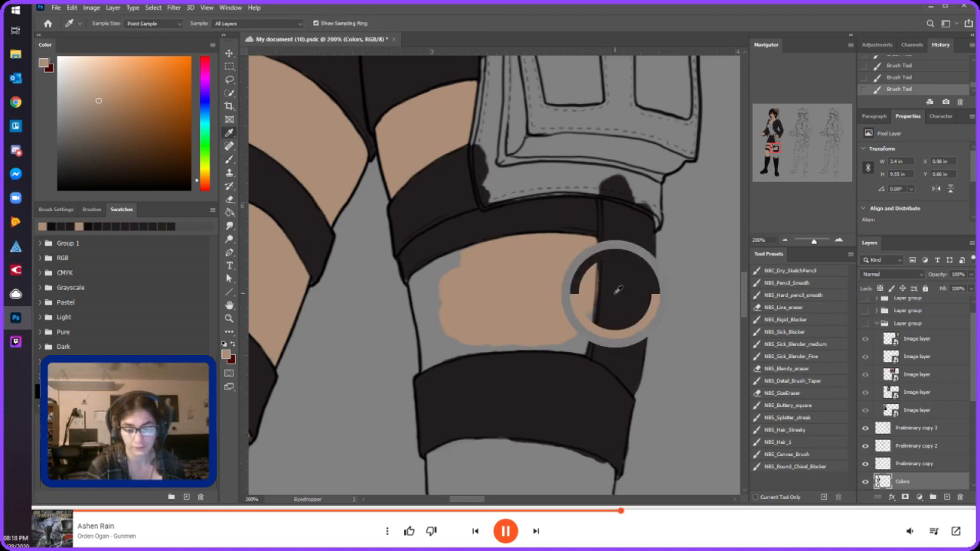
{"action": "left_click", "coordinate": [615, 293], "text": "alt"}
{"action": "left_click", "coordinate": [576, 272], "text": "alt"}
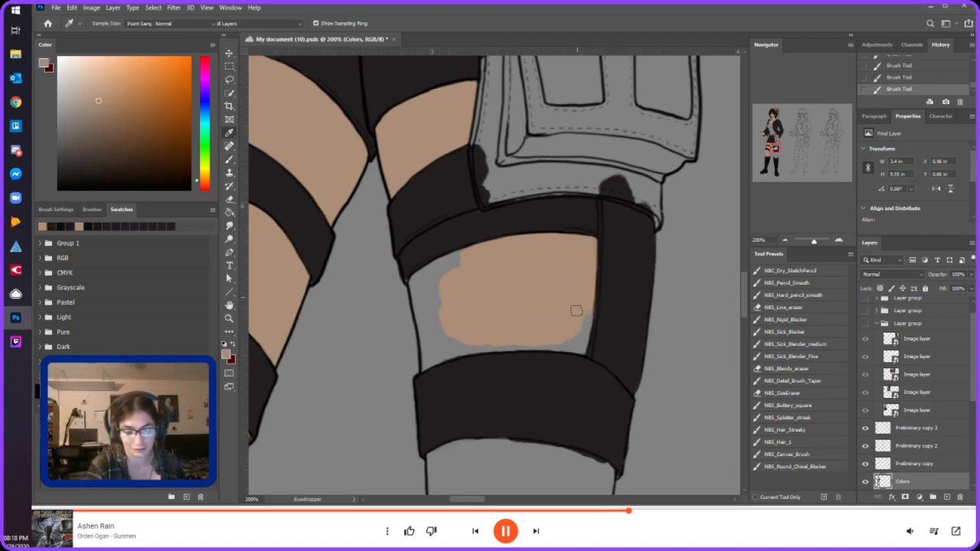
{"action": "left_click_drag", "start_coordinate": [581, 346], "coordinate": [582, 334]}
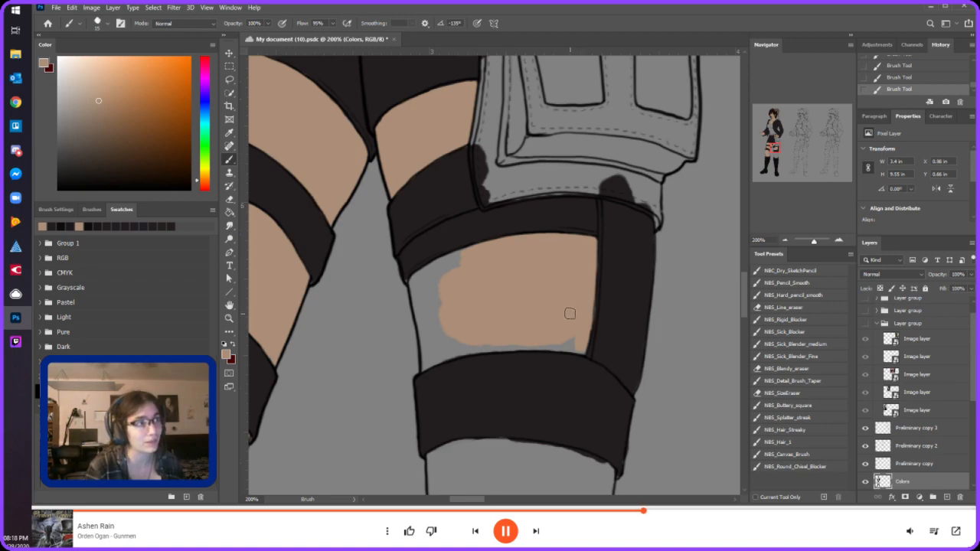
- Extend the skin tone to the inner outline of this thigh band and up along the wrap above it, adjusting the brush size
{"action": "mouse_move", "coordinate": [417, 288]}
{"action": "left_mouse_down"}
{"action": "mouse_move", "coordinate": [411, 225]}
{"action": "mouse_move", "coordinate": [425, 299]}
{"action": "mouse_move", "coordinate": [444, 278]}
{"action": "mouse_move", "coordinate": [435, 301]}
{"action": "mouse_move", "coordinate": [462, 289]}
{"action": "mouse_move", "coordinate": [447, 302]}
{"action": "mouse_move", "coordinate": [443, 291]}
{"action": "mouse_move", "coordinate": [467, 266]}
{"action": "mouse_move", "coordinate": [428, 273]}
{"action": "left_mouse_up"}
{"action": "key", "text": "]"}
{"action": "key", "text": "]"}
{"action": "key", "text": "]"}
{"action": "key", "text": "]"}
{"action": "key", "text": "]"}
{"action": "key", "text": "["}
{"action": "key", "text": "["}
{"action": "key", "text": "["}
{"action": "key", "text": "["}
{"action": "key", "text": "["}
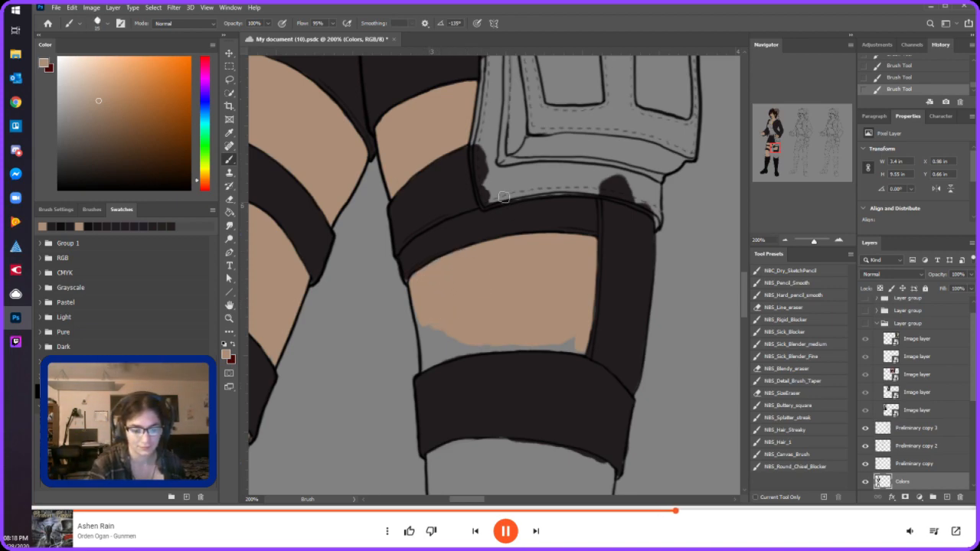
- Fill the lower edge of the thigh band with skin tone and clean the spill on the wrap with its sampled near-black
{"action": "left_click_drag", "start_coordinate": [424, 368], "coordinate": [415, 301]}
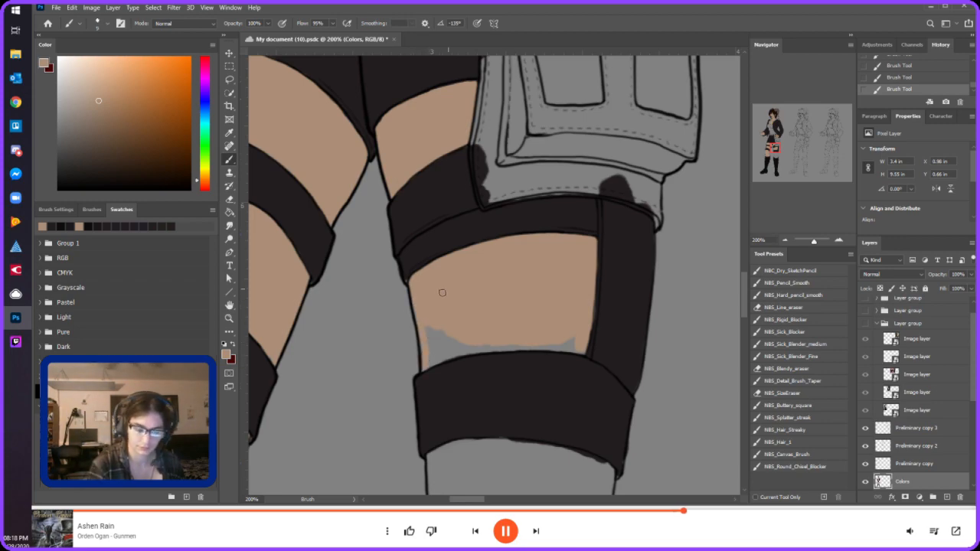
{"action": "mouse_move", "coordinate": [427, 366]}
{"action": "left_mouse_down"}
{"action": "mouse_move", "coordinate": [487, 346]}
{"action": "mouse_move", "coordinate": [433, 339]}
{"action": "mouse_move", "coordinate": [435, 349]}
{"action": "left_mouse_up"}
{"action": "key", "text": "]"}
{"action": "key", "text": "]"}
{"action": "key", "text": "]"}
{"action": "key", "text": "]"}
{"action": "key", "text": "]"}
{"action": "left_click_drag", "start_coordinate": [492, 340], "coordinate": [510, 342]}
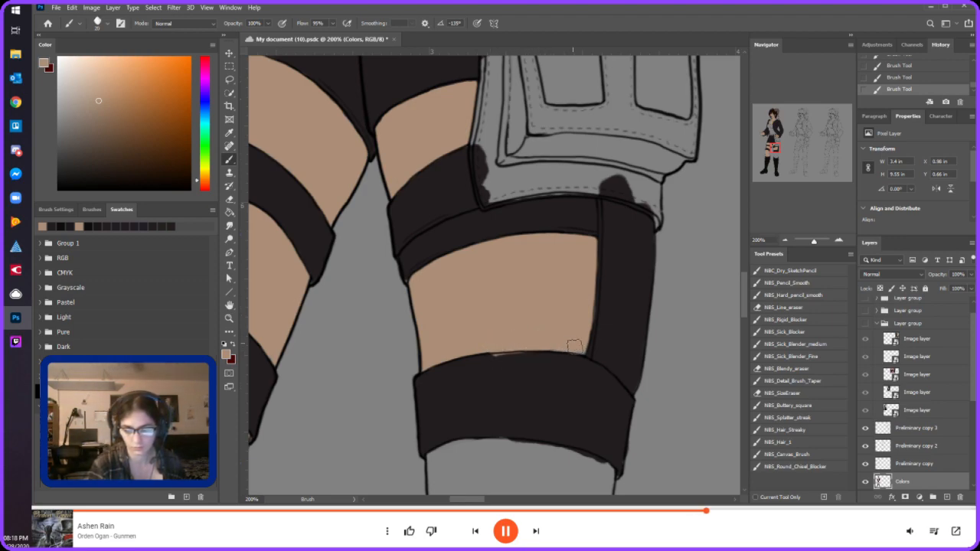
{"action": "left_click", "coordinate": [492, 360], "text": "alt"}
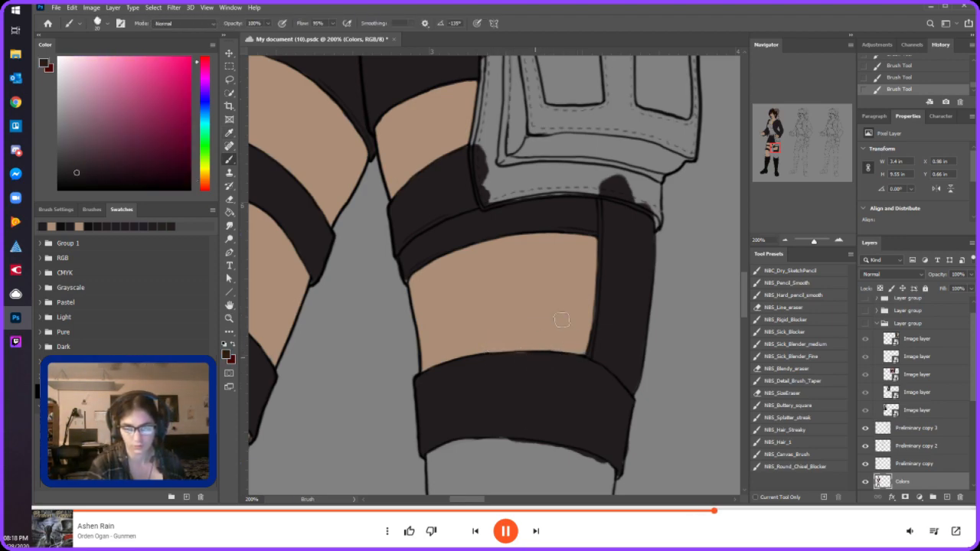
- Block in the middle of this leg's knee with sampled skin tone, extend it along the inner outline and erase the spill there
{"action": "left_click_drag", "start_coordinate": [771, 149], "coordinate": [776, 156]}
{"action": "left_click", "coordinate": [593, 165], "text": "alt"}
{"action": "key", "text": "bracketright"}
{"action": "key", "text": "bracketright"}
{"action": "key", "text": "bracketright"}
{"action": "mouse_move", "coordinate": [470, 240]}
{"action": "left_mouse_down"}
{"action": "mouse_move", "coordinate": [488, 288]}
{"action": "mouse_move", "coordinate": [504, 278]}
{"action": "mouse_move", "coordinate": [472, 295]}
{"action": "mouse_move", "coordinate": [406, 245]}
{"action": "left_mouse_up"}
{"action": "key", "text": "bracketleft"}
{"action": "key", "text": "bracketleft"}
{"action": "key", "text": "bracketleft"}
{"action": "left_click_drag", "start_coordinate": [392, 155], "coordinate": [397, 234]}
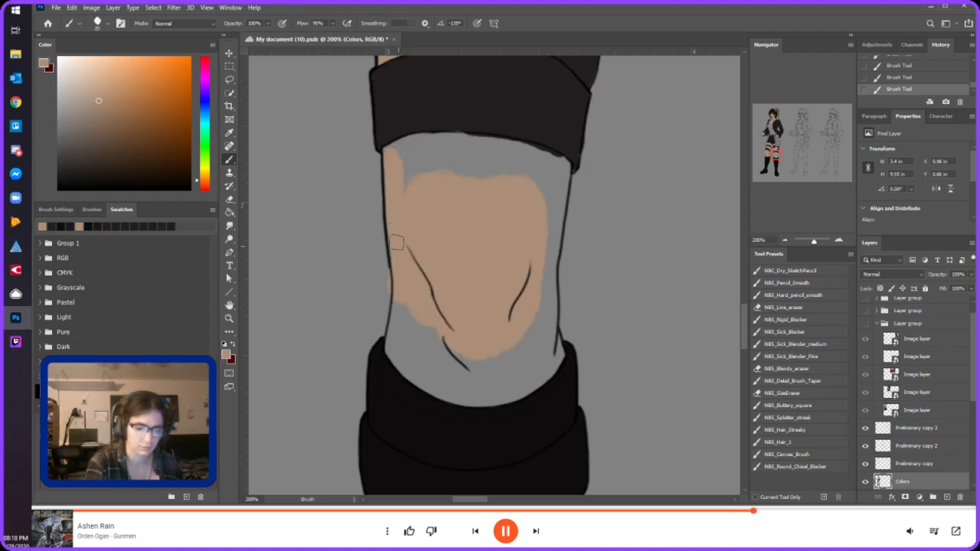
{"action": "key", "text": "e"}
{"action": "left_click_drag", "start_coordinate": [385, 295], "coordinate": [382, 243]}
- Fill the knee's upper part with skin tone along the outer outline and across the edge of the wrap above
{"action": "key", "text": "b"}
{"action": "mouse_move", "coordinate": [543, 205]}
{"action": "left_mouse_down"}
{"action": "mouse_move", "coordinate": [558, 174]}
{"action": "mouse_move", "coordinate": [541, 273]}
{"action": "mouse_move", "coordinate": [555, 204]}
{"action": "mouse_move", "coordinate": [550, 216]}
{"action": "mouse_move", "coordinate": [527, 192]}
{"action": "mouse_move", "coordinate": [525, 161]}
{"action": "left_mouse_up"}
{"action": "mouse_move", "coordinate": [459, 177]}
{"action": "left_mouse_down"}
{"action": "mouse_move", "coordinate": [405, 194]}
{"action": "mouse_move", "coordinate": [522, 173]}
{"action": "mouse_move", "coordinate": [440, 181]}
{"action": "mouse_move", "coordinate": [549, 178]}
{"action": "mouse_move", "coordinate": [453, 161]}
{"action": "mouse_move", "coordinate": [536, 165]}
{"action": "left_mouse_up"}
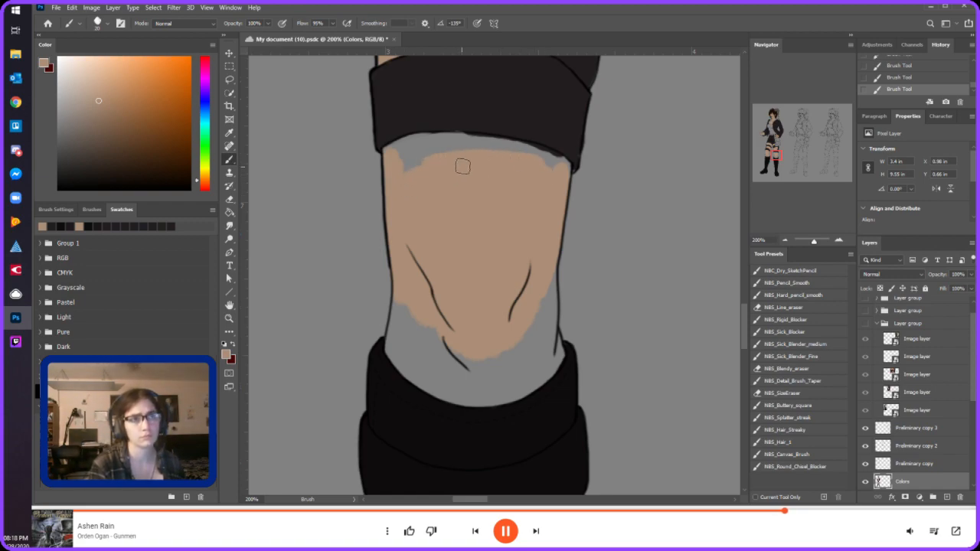
{"action": "mouse_move", "coordinate": [405, 162]}
{"action": "left_mouse_down"}
{"action": "mouse_move", "coordinate": [394, 153]}
{"action": "mouse_move", "coordinate": [436, 142]}
{"action": "mouse_move", "coordinate": [521, 148]}
{"action": "mouse_move", "coordinate": [478, 142]}
{"action": "mouse_move", "coordinate": [488, 143]}
{"action": "left_mouse_up"}
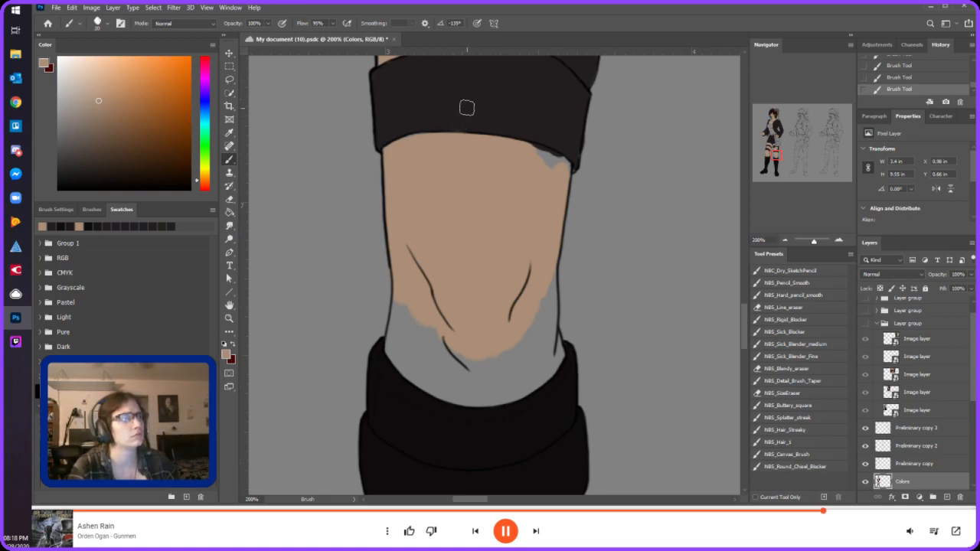
{"action": "left_click_drag", "start_coordinate": [543, 155], "coordinate": [563, 164]}
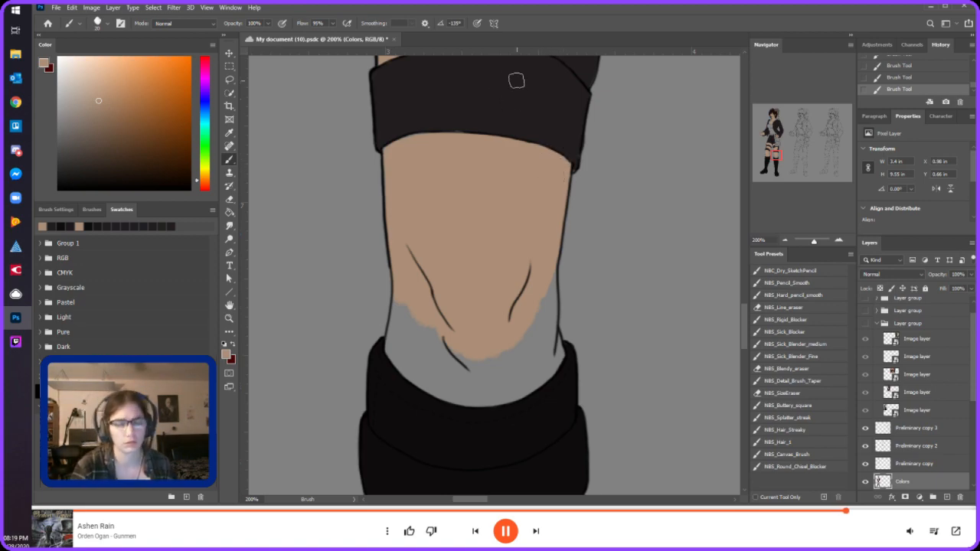
- Fill the lower knee with skin tone down to the boot cuff, touching up the cuff edge with its sampled near-black, and save the document
{"action": "mouse_move", "coordinate": [423, 322]}
{"action": "left_mouse_down"}
{"action": "mouse_move", "coordinate": [442, 339]}
{"action": "mouse_move", "coordinate": [414, 359]}
{"action": "mouse_move", "coordinate": [398, 329]}
{"action": "left_mouse_up"}
{"action": "key", "text": "ctrl+s"}
{"action": "mouse_move", "coordinate": [550, 315]}
{"action": "left_mouse_down"}
{"action": "mouse_move", "coordinate": [548, 348]}
{"action": "mouse_move", "coordinate": [545, 270]}
{"action": "mouse_move", "coordinate": [554, 345]}
{"action": "left_mouse_up"}
{"action": "mouse_move", "coordinate": [401, 368]}
{"action": "left_mouse_down"}
{"action": "mouse_move", "coordinate": [478, 396]}
{"action": "mouse_move", "coordinate": [464, 402]}
{"action": "mouse_move", "coordinate": [500, 392]}
{"action": "mouse_move", "coordinate": [467, 411]}
{"action": "mouse_move", "coordinate": [465, 393]}
{"action": "mouse_move", "coordinate": [517, 389]}
{"action": "mouse_move", "coordinate": [551, 359]}
{"action": "mouse_move", "coordinate": [521, 388]}
{"action": "mouse_move", "coordinate": [514, 377]}
{"action": "mouse_move", "coordinate": [450, 378]}
{"action": "mouse_move", "coordinate": [464, 376]}
{"action": "mouse_move", "coordinate": [449, 361]}
{"action": "mouse_move", "coordinate": [476, 379]}
{"action": "mouse_move", "coordinate": [523, 323]}
{"action": "left_mouse_up"}
{"action": "key", "text": "i"}
{"action": "left_click", "coordinate": [461, 417], "text": "alt"}
{"action": "left_click", "coordinate": [463, 395], "text": "alt"}
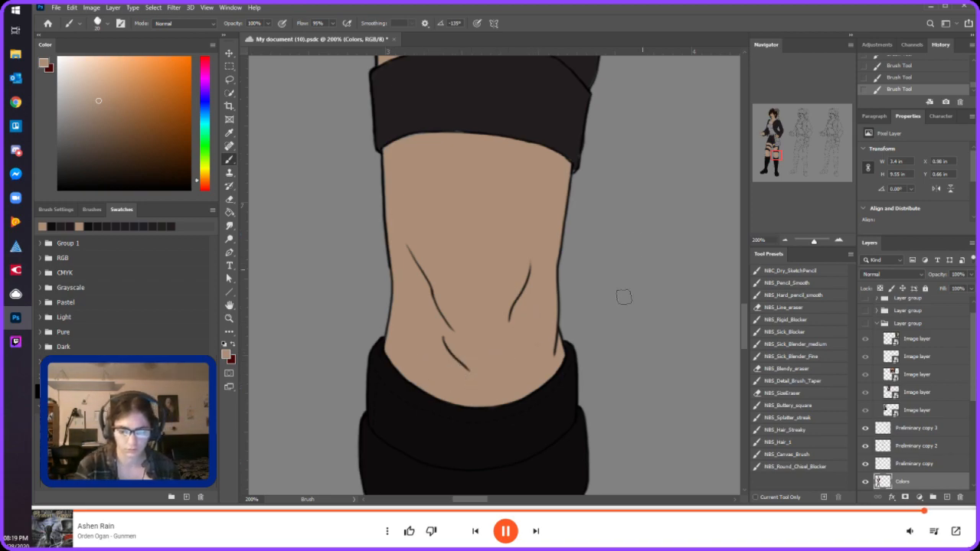
- Sample the shorts' dark colour and touch up the small gap where the leg cuffs meet at the crotch, using a smaller brush
{"action": "left_click_drag", "start_coordinate": [791, 165], "coordinate": [779, 140]}
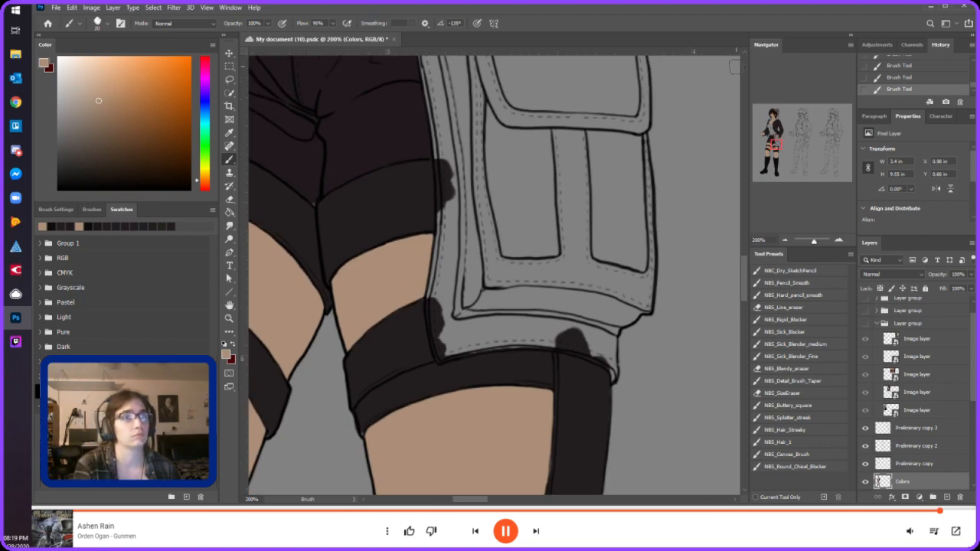
{"action": "key", "text": "i"}
{"action": "left_click", "coordinate": [310, 192]}
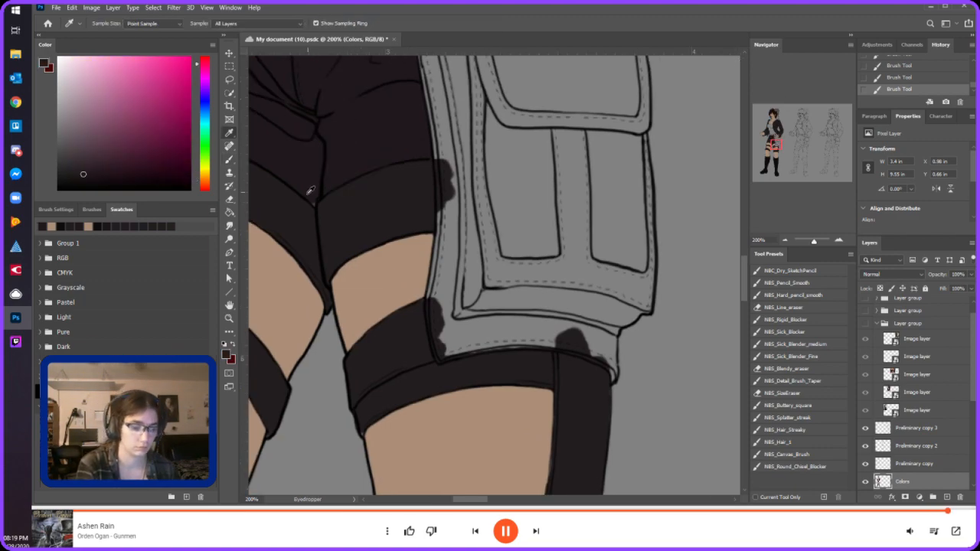
{"action": "key", "text": "b"}
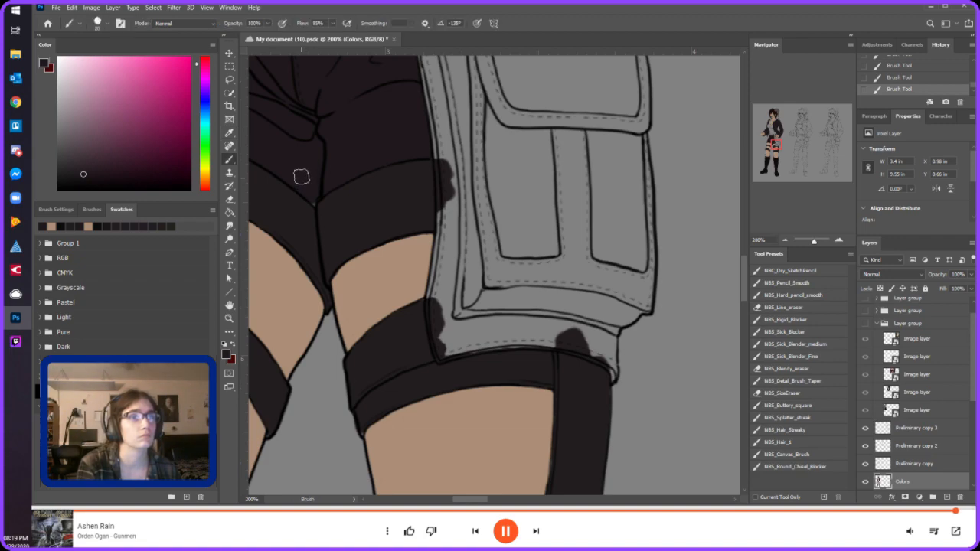
{"action": "key", "text": "bracketleft"}
{"action": "key", "text": "bracketleft"}
{"action": "key", "text": "bracketleft"}
{"action": "key", "text": "bracketleft"}
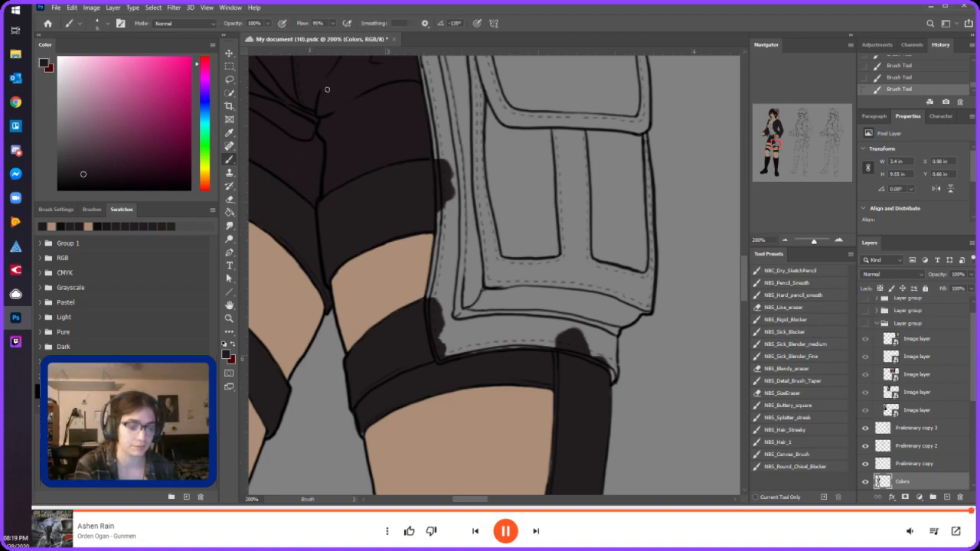
- Choose a muted mid-grey for the tank top and paint its visible shoulder strap beside the neck
{"action": "left_click_drag", "start_coordinate": [775, 145], "coordinate": [776, 134]}
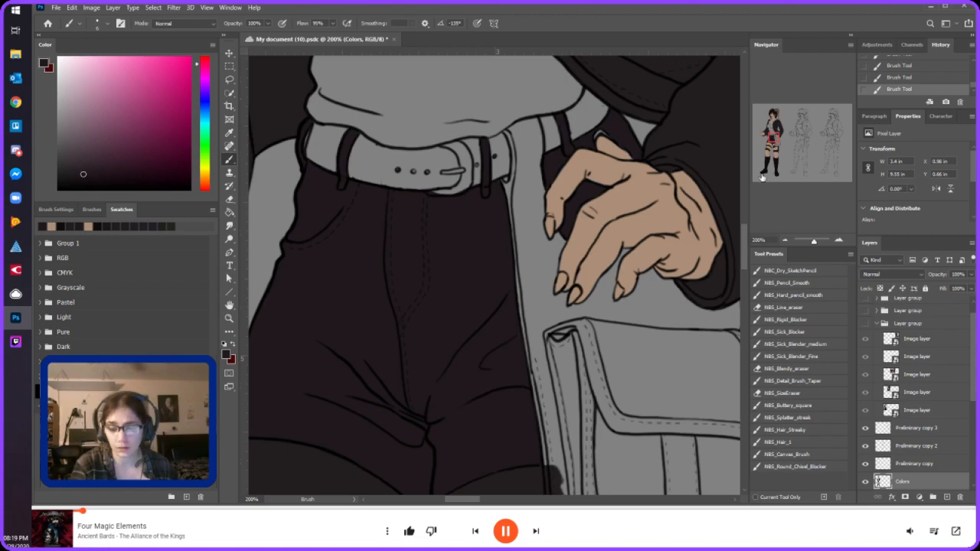
{"action": "left_click", "coordinate": [785, 241]}
{"action": "left_click", "coordinate": [786, 241]}
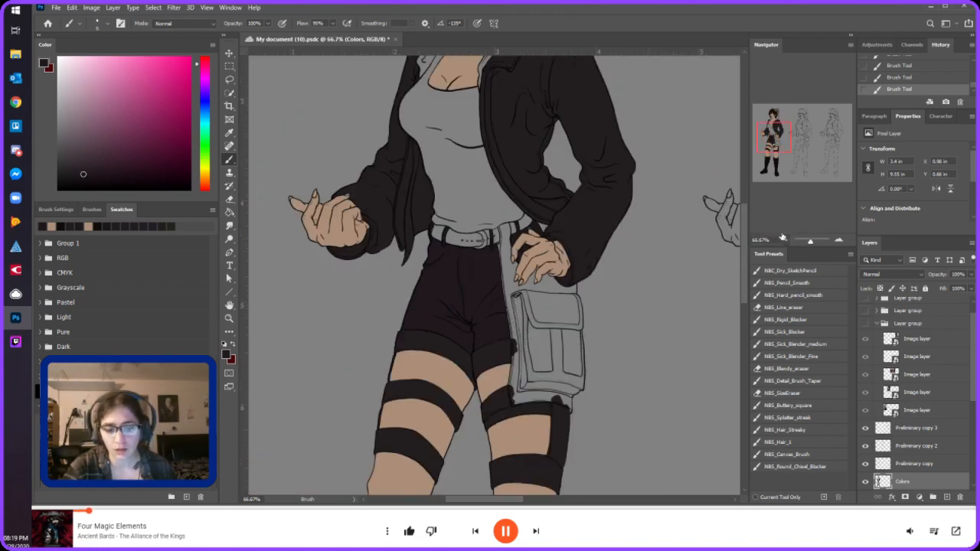
{"action": "left_click_drag", "start_coordinate": [771, 140], "coordinate": [770, 130]}
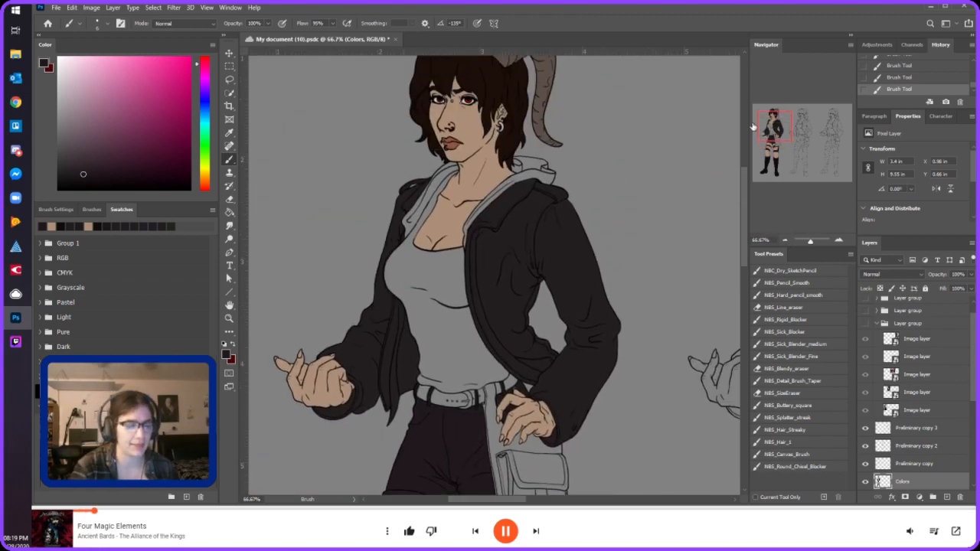
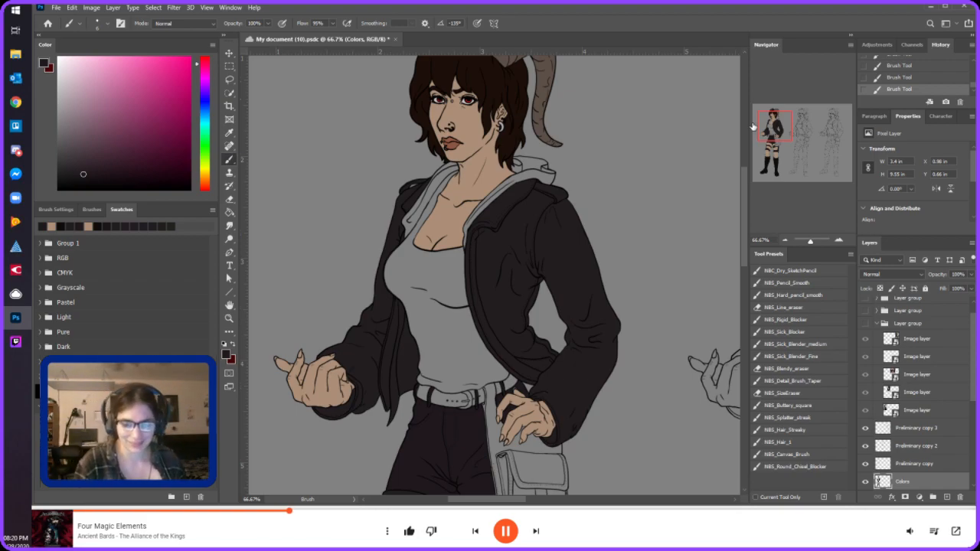
{"action": "left_click", "coordinate": [840, 240]}
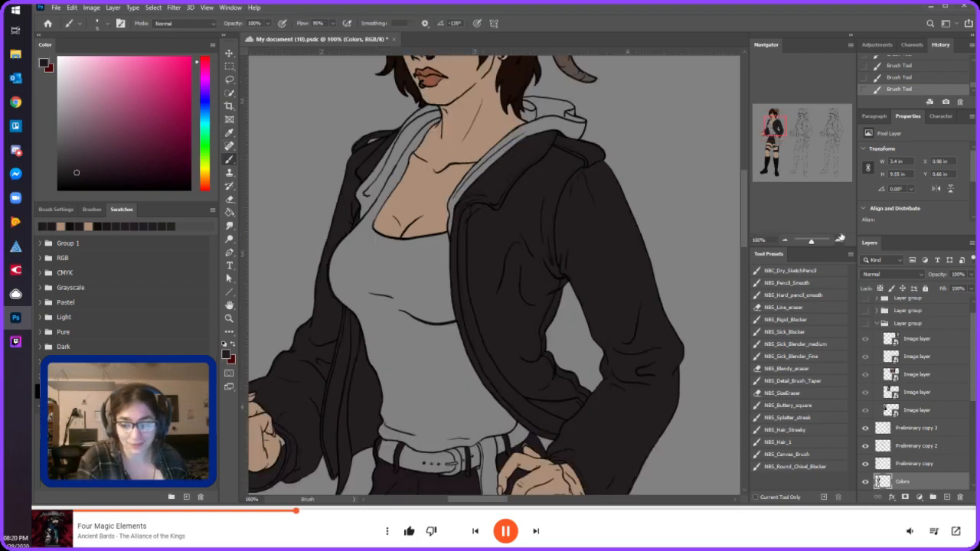
{"action": "left_click", "coordinate": [840, 240]}
{"action": "left_click_drag", "start_coordinate": [775, 130], "coordinate": [773, 120]}
{"action": "left_click", "coordinate": [73, 125]}
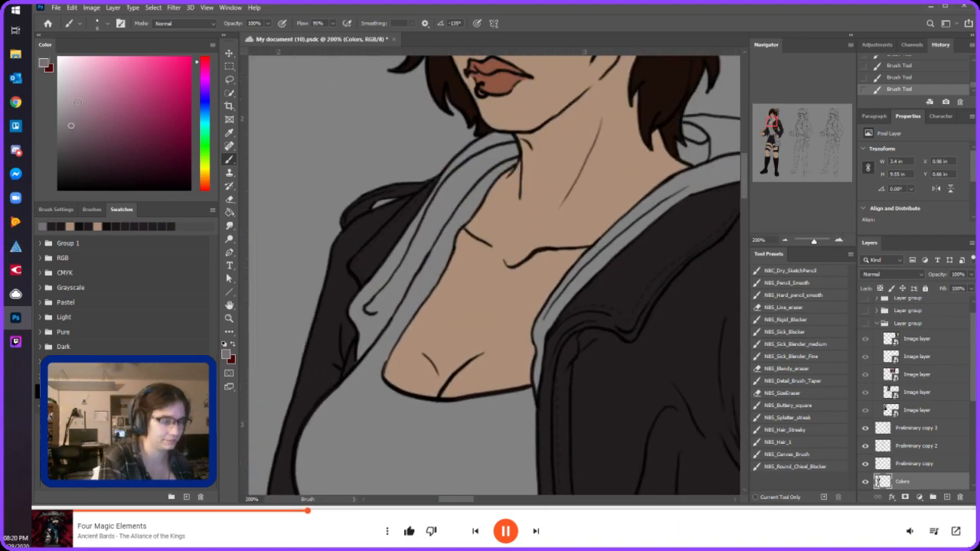
{"action": "left_click", "coordinate": [65, 133]}
{"action": "left_click", "coordinate": [62, 133]}
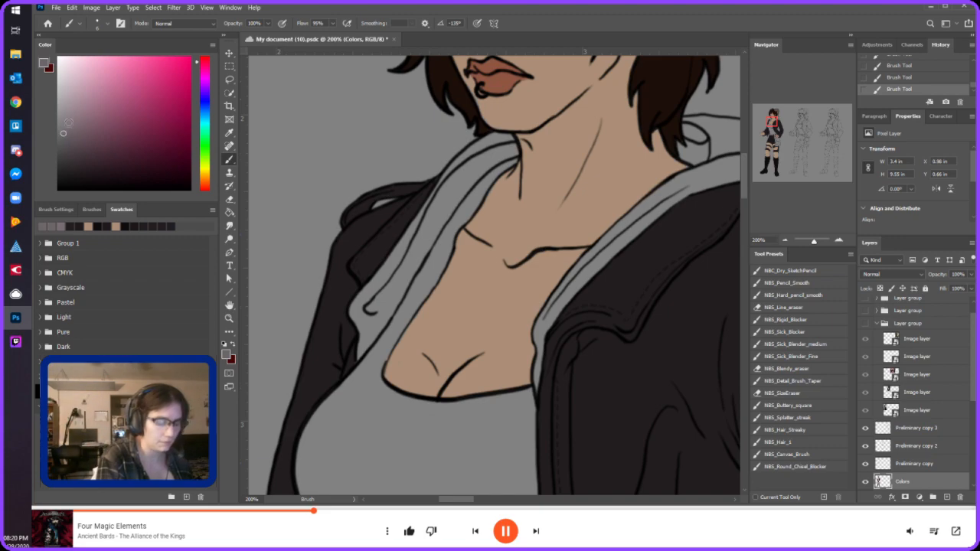
{"action": "mouse_move", "coordinate": [424, 281]}
{"action": "left_mouse_down"}
{"action": "mouse_move", "coordinate": [414, 299]}
{"action": "mouse_move", "coordinate": [440, 252]}
{"action": "mouse_move", "coordinate": [431, 287]}
{"action": "mouse_move", "coordinate": [468, 200]}
{"action": "mouse_move", "coordinate": [458, 226]}
{"action": "mouse_move", "coordinate": [503, 166]}
{"action": "left_mouse_up"}
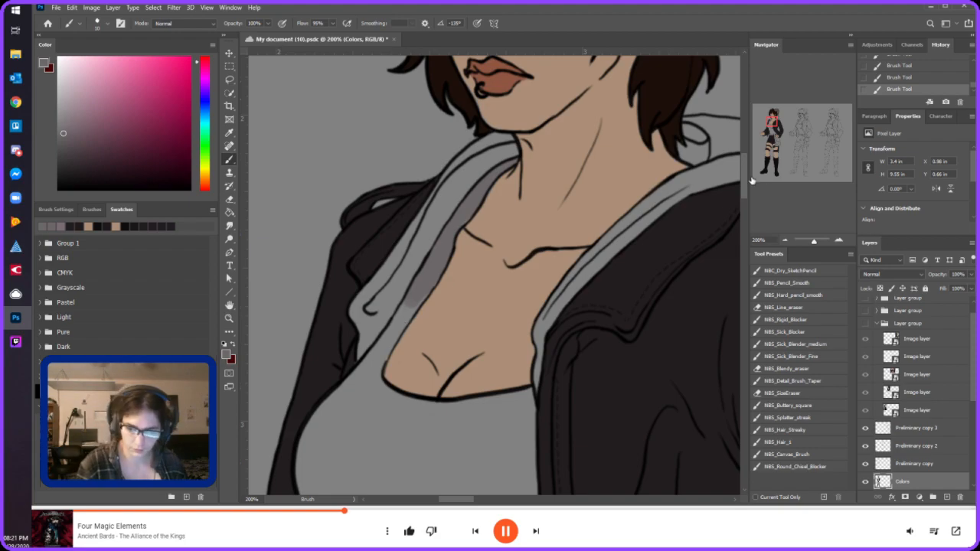
- Continue the grey down the lower strap and block in the bust area of the tank top with a larger brush
{"action": "scroll", "coordinate": [747, 181], "scroll_direction": "down", "scroll_amount": 5}
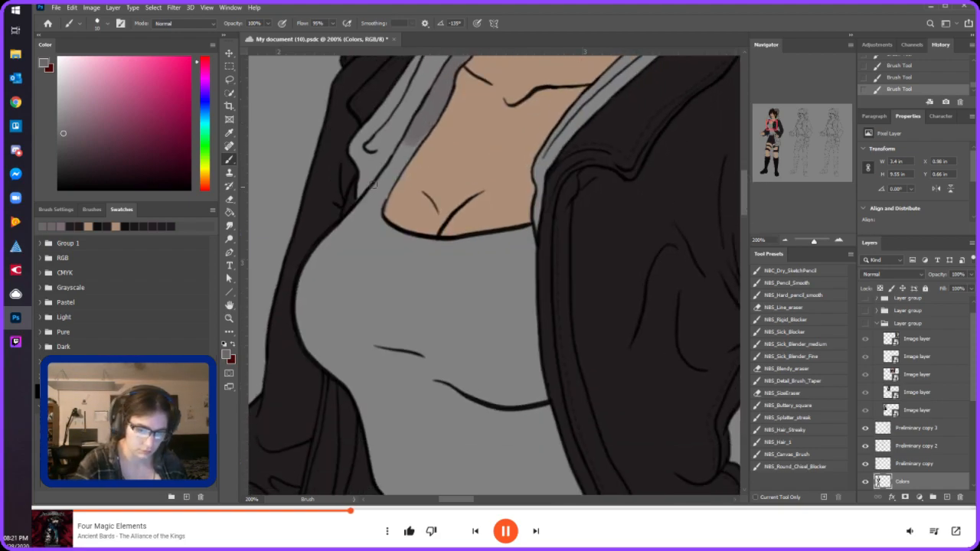
{"action": "mouse_move", "coordinate": [373, 228]}
{"action": "left_mouse_down"}
{"action": "mouse_move", "coordinate": [398, 164]}
{"action": "mouse_move", "coordinate": [425, 132]}
{"action": "mouse_move", "coordinate": [379, 182]}
{"action": "mouse_move", "coordinate": [343, 246]}
{"action": "left_mouse_up"}
{"action": "mouse_move", "coordinate": [366, 196]}
{"action": "left_mouse_down"}
{"action": "mouse_move", "coordinate": [318, 253]}
{"action": "mouse_move", "coordinate": [310, 305]}
{"action": "mouse_move", "coordinate": [311, 279]}
{"action": "mouse_move", "coordinate": [321, 313]}
{"action": "mouse_move", "coordinate": [327, 282]}
{"action": "mouse_move", "coordinate": [364, 353]}
{"action": "mouse_move", "coordinate": [349, 245]}
{"action": "mouse_move", "coordinate": [344, 323]}
{"action": "mouse_move", "coordinate": [361, 250]}
{"action": "mouse_move", "coordinate": [411, 308]}
{"action": "mouse_move", "coordinate": [432, 291]}
{"action": "mouse_move", "coordinate": [467, 318]}
{"action": "mouse_move", "coordinate": [486, 305]}
{"action": "mouse_move", "coordinate": [539, 360]}
{"action": "left_mouse_up"}
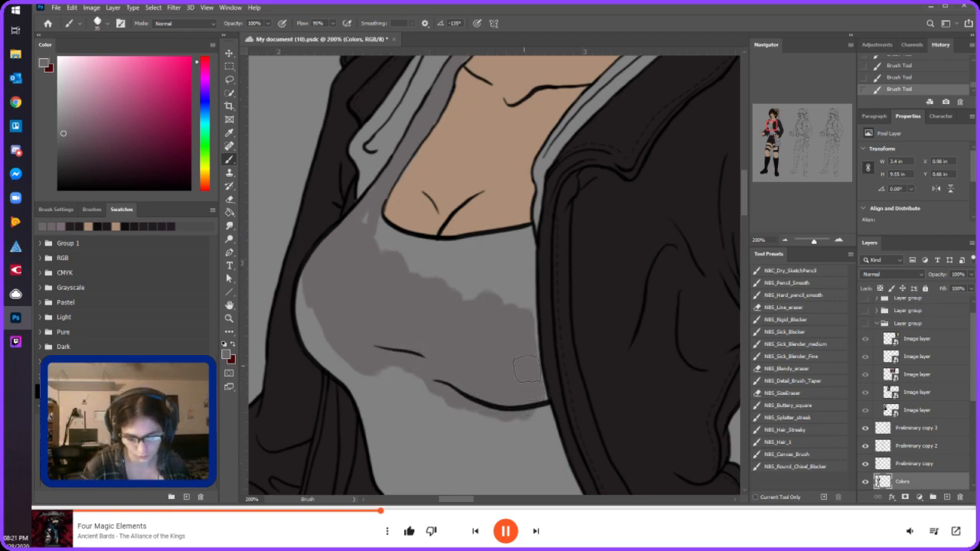
- Touch up the jacket edge with its sampled near-black, and fill the bust with resampled grey along the jacket and up to the neckline
{"action": "left_click", "coordinate": [547, 372], "text": "alt"}
{"action": "key", "text": "bracketleft"}
{"action": "left_click_drag", "start_coordinate": [548, 372], "coordinate": [544, 337]}
{"action": "left_click", "coordinate": [530, 336], "text": "alt"}
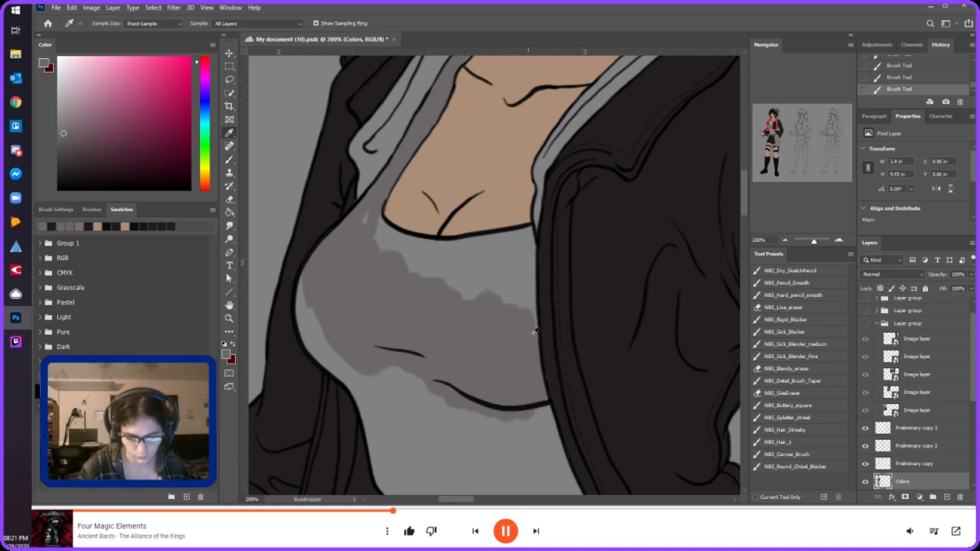
{"action": "mouse_move", "coordinate": [529, 230]}
{"action": "left_mouse_down"}
{"action": "mouse_move", "coordinate": [528, 303]}
{"action": "mouse_move", "coordinate": [530, 266]}
{"action": "left_mouse_up"}
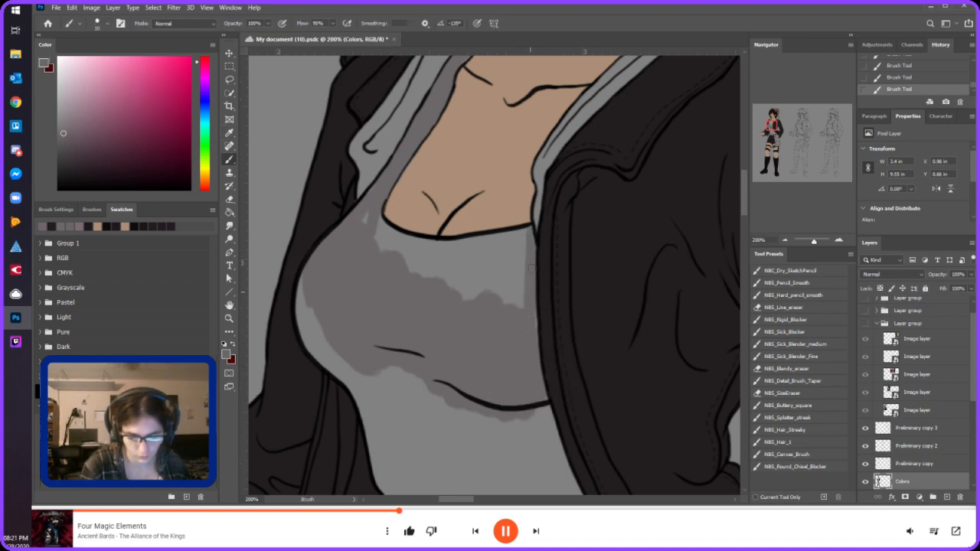
{"action": "key", "text": "bracketright"}
{"action": "mouse_move", "coordinate": [390, 225]}
{"action": "left_mouse_down"}
{"action": "mouse_move", "coordinate": [431, 248]}
{"action": "mouse_move", "coordinate": [416, 244]}
{"action": "mouse_move", "coordinate": [516, 237]}
{"action": "mouse_move", "coordinate": [498, 313]}
{"action": "mouse_move", "coordinate": [524, 255]}
{"action": "mouse_move", "coordinate": [494, 298]}
{"action": "mouse_move", "coordinate": [473, 298]}
{"action": "mouse_move", "coordinate": [441, 322]}
{"action": "mouse_move", "coordinate": [426, 317]}
{"action": "mouse_move", "coordinate": [443, 293]}
{"action": "mouse_move", "coordinate": [434, 277]}
{"action": "mouse_move", "coordinate": [376, 276]}
{"action": "mouse_move", "coordinate": [430, 271]}
{"action": "mouse_move", "coordinate": [375, 255]}
{"action": "mouse_move", "coordinate": [447, 255]}
{"action": "mouse_move", "coordinate": [482, 237]}
{"action": "left_mouse_up"}
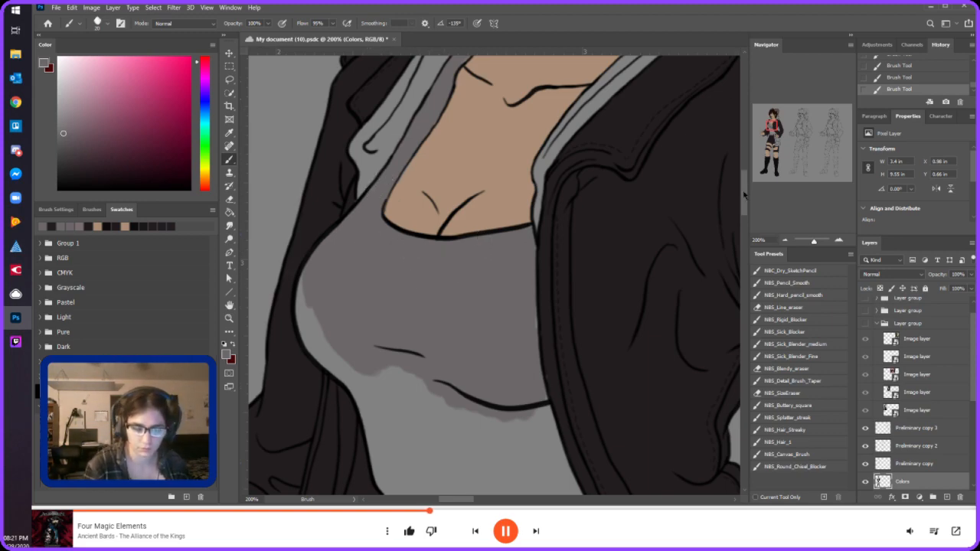
- Fill the bust's outer edge with grey and block in the upper midriff below it with a larger brush
{"action": "scroll", "coordinate": [742, 203], "scroll_direction": "down", "scroll_amount": 3}
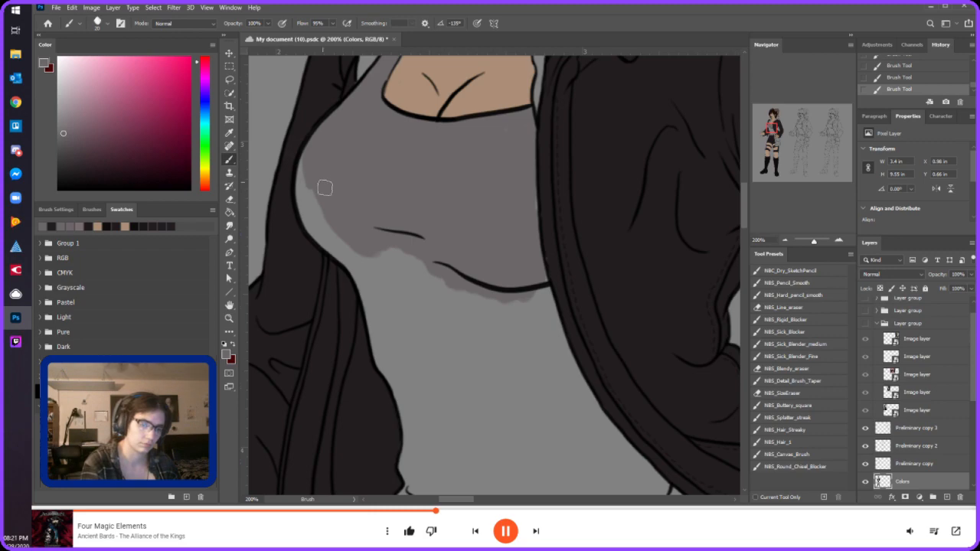
{"action": "mouse_move", "coordinate": [308, 199]}
{"action": "left_mouse_down"}
{"action": "mouse_move", "coordinate": [336, 248]}
{"action": "mouse_move", "coordinate": [361, 267]}
{"action": "mouse_move", "coordinate": [345, 244]}
{"action": "mouse_move", "coordinate": [418, 331]}
{"action": "left_mouse_up"}
{"action": "key", "text": "bracketright"}
{"action": "key", "text": "bracketright"}
{"action": "key", "text": "bracketright"}
{"action": "key", "text": "bracketright"}
{"action": "key", "text": "bracketright"}
{"action": "left_click_drag", "start_coordinate": [429, 291], "coordinate": [458, 350]}
{"action": "mouse_move", "coordinate": [487, 387]}
{"action": "left_mouse_down"}
{"action": "mouse_move", "coordinate": [490, 291]}
{"action": "mouse_move", "coordinate": [525, 405]}
{"action": "mouse_move", "coordinate": [514, 322]}
{"action": "mouse_move", "coordinate": [525, 353]}
{"action": "left_mouse_up"}
{"action": "key", "text": "bracketleft"}
{"action": "key", "text": "bracketleft"}
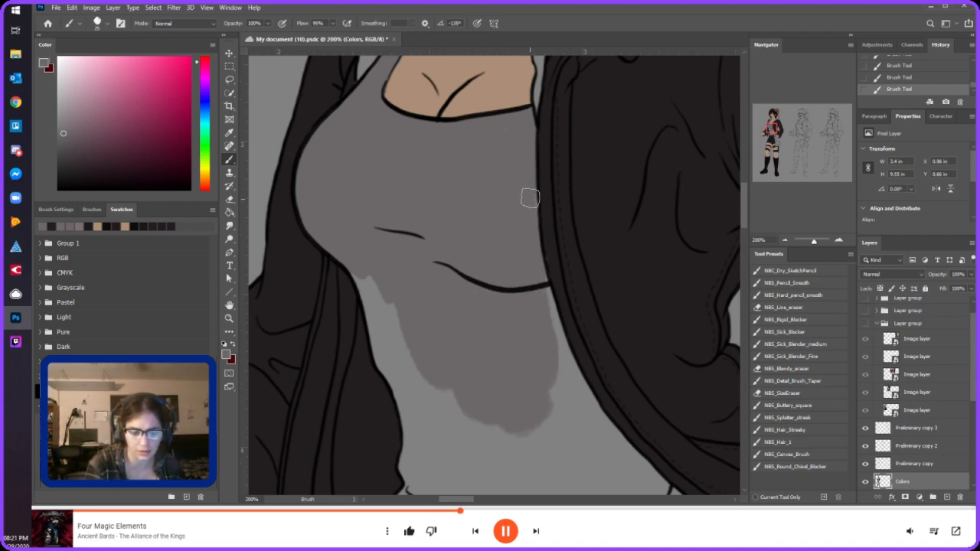
- Extend the grey to the jacket edge just below the bust, clean the spill with the jacket's sampled near-black, and resample the grey
{"action": "mouse_move", "coordinate": [551, 326]}
{"action": "left_mouse_down"}
{"action": "mouse_move", "coordinate": [545, 302]}
{"action": "mouse_move", "coordinate": [565, 363]}
{"action": "mouse_move", "coordinate": [559, 285]}
{"action": "left_mouse_up"}
{"action": "left_click", "coordinate": [602, 250], "text": "alt"}
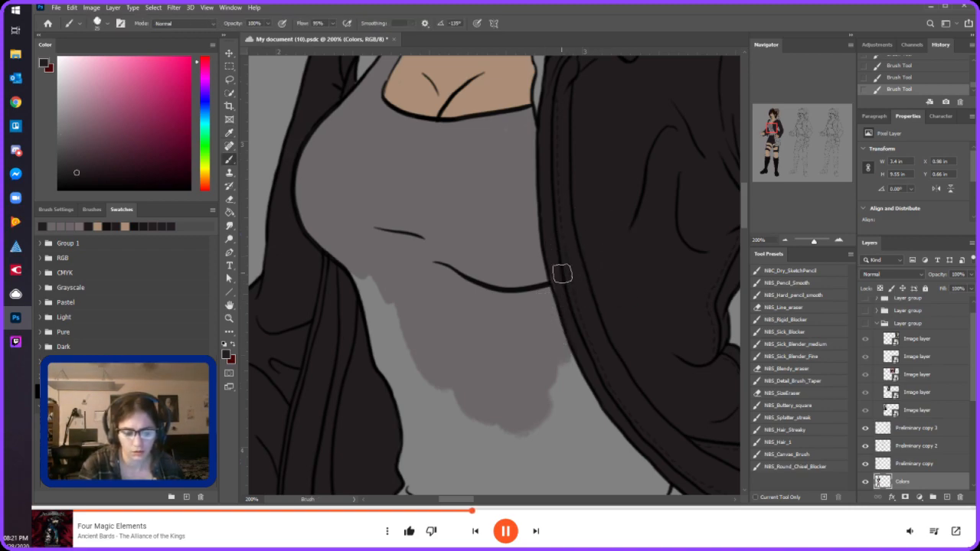
{"action": "left_click", "coordinate": [538, 308], "text": "alt"}
{"action": "left_click_drag", "start_coordinate": [770, 132], "coordinate": [772, 135]}
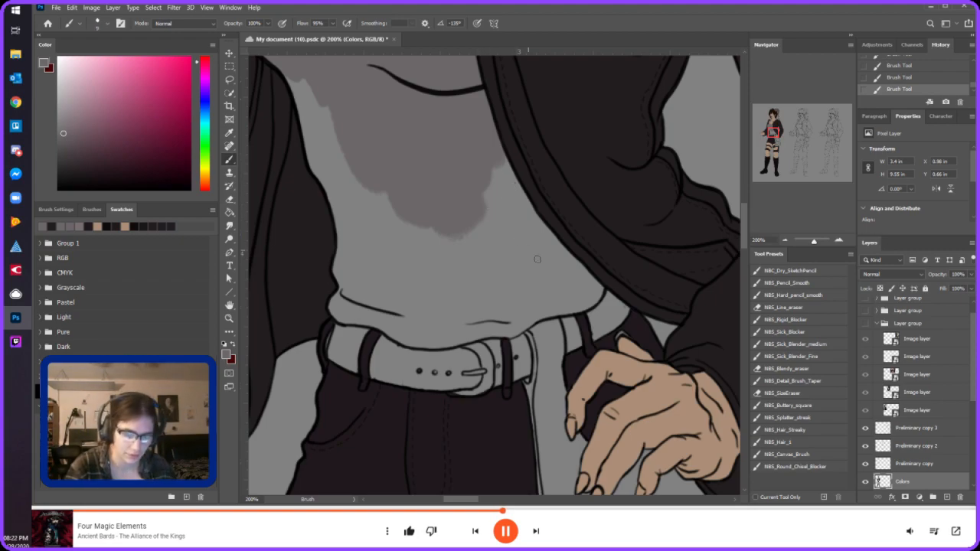
- Fill the rest of the tank top's midriff with grey, from both jacket edges down to the hem at the belt
{"action": "mouse_move", "coordinate": [569, 279]}
{"action": "left_mouse_down"}
{"action": "mouse_move", "coordinate": [536, 272]}
{"action": "mouse_move", "coordinate": [497, 186]}
{"action": "mouse_move", "coordinate": [532, 243]}
{"action": "mouse_move", "coordinate": [513, 196]}
{"action": "left_mouse_up"}
{"action": "mouse_move", "coordinate": [499, 163]}
{"action": "left_mouse_down"}
{"action": "mouse_move", "coordinate": [548, 245]}
{"action": "mouse_move", "coordinate": [591, 288]}
{"action": "mouse_move", "coordinate": [584, 302]}
{"action": "mouse_move", "coordinate": [543, 274]}
{"action": "left_mouse_up"}
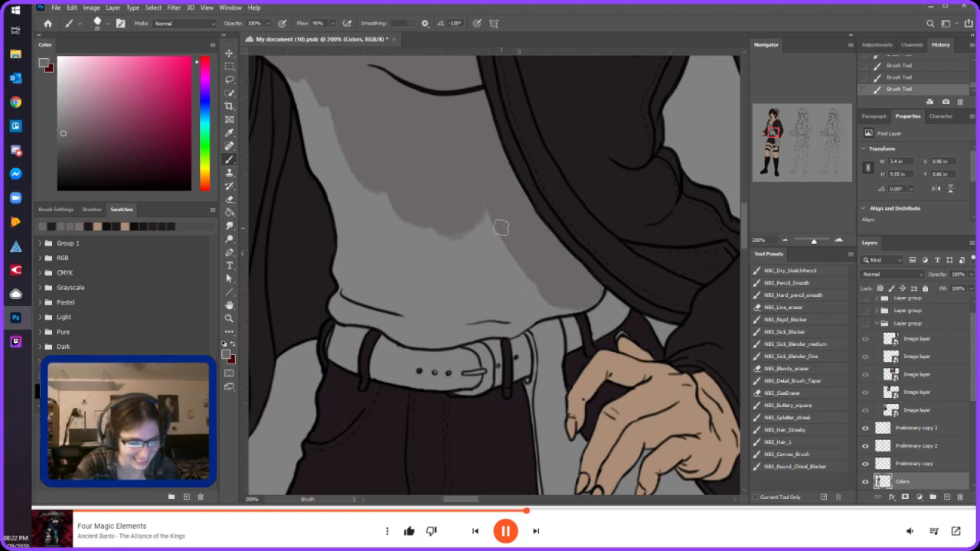
{"action": "mouse_move", "coordinate": [298, 77]}
{"action": "left_mouse_down"}
{"action": "mouse_move", "coordinate": [319, 166]}
{"action": "mouse_move", "coordinate": [346, 195]}
{"action": "mouse_move", "coordinate": [317, 98]}
{"action": "mouse_move", "coordinate": [356, 230]}
{"action": "mouse_move", "coordinate": [363, 295]}
{"action": "mouse_move", "coordinate": [345, 313]}
{"action": "mouse_move", "coordinate": [354, 300]}
{"action": "mouse_move", "coordinate": [349, 255]}
{"action": "mouse_move", "coordinate": [328, 185]}
{"action": "left_mouse_up"}
{"action": "left_click_drag", "start_coordinate": [354, 260], "coordinate": [370, 288]}
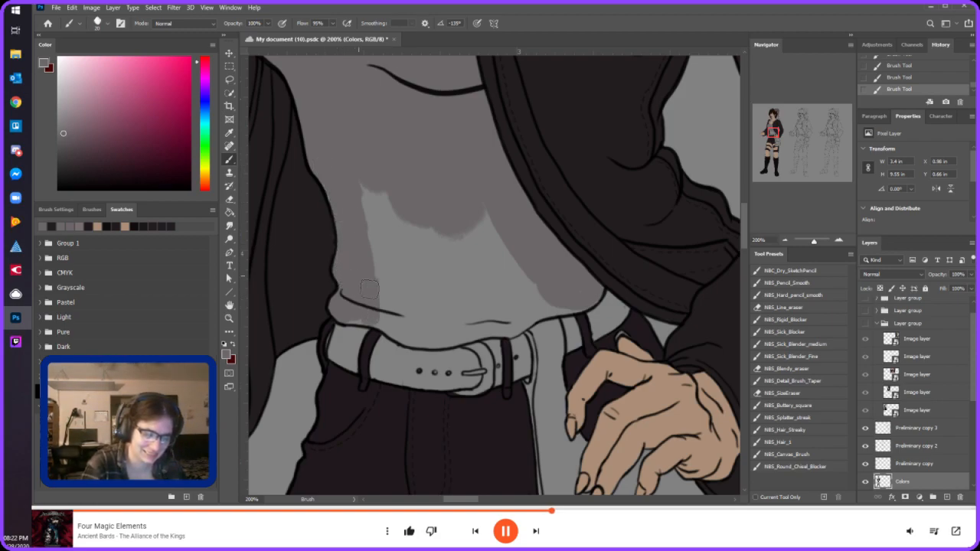
{"action": "mouse_move", "coordinate": [360, 176]}
{"action": "left_mouse_down"}
{"action": "mouse_move", "coordinate": [413, 286]}
{"action": "mouse_move", "coordinate": [401, 304]}
{"action": "mouse_move", "coordinate": [406, 278]}
{"action": "mouse_move", "coordinate": [435, 249]}
{"action": "mouse_move", "coordinate": [495, 227]}
{"action": "mouse_move", "coordinate": [521, 284]}
{"action": "left_mouse_up"}
{"action": "mouse_move", "coordinate": [360, 314]}
{"action": "left_mouse_down"}
{"action": "mouse_move", "coordinate": [426, 331]}
{"action": "mouse_move", "coordinate": [467, 322]}
{"action": "mouse_move", "coordinate": [450, 331]}
{"action": "mouse_move", "coordinate": [565, 302]}
{"action": "left_mouse_up"}
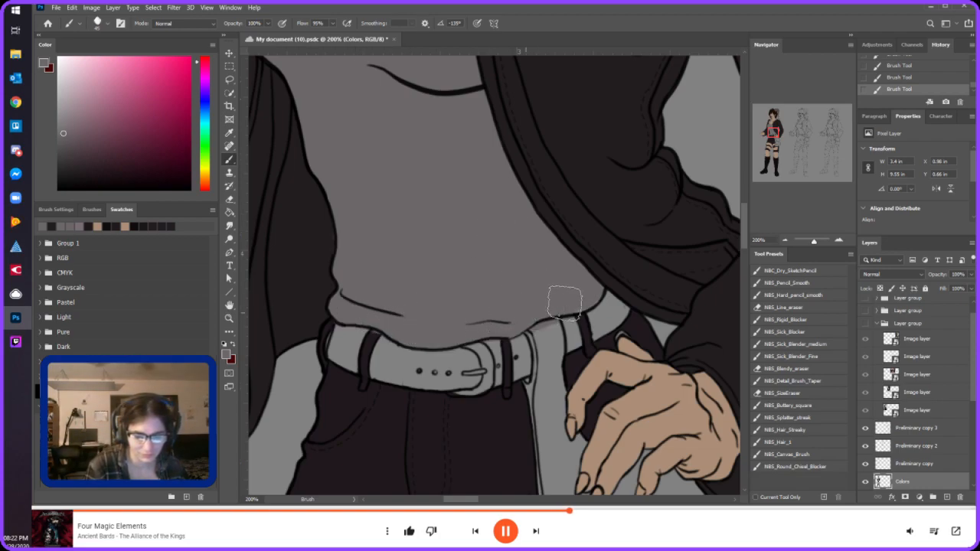
- Sample the belt loop's near-black and reduce the brush to a small size for detail work along the belt
{"action": "left_click", "coordinate": [367, 347], "text": "alt"}
{"action": "key", "text": "bracketleft"}
{"action": "key", "text": "bracketleft"}
{"action": "key", "text": "bracketleft"}
{"action": "key", "text": "bracketleft"}
{"action": "key", "text": "bracketleft"}
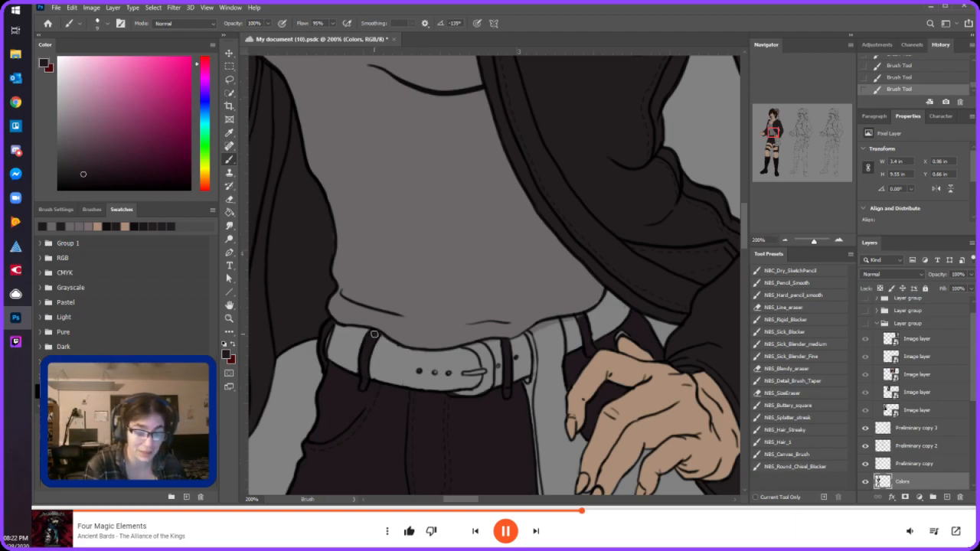
{"action": "key", "text": "i"}
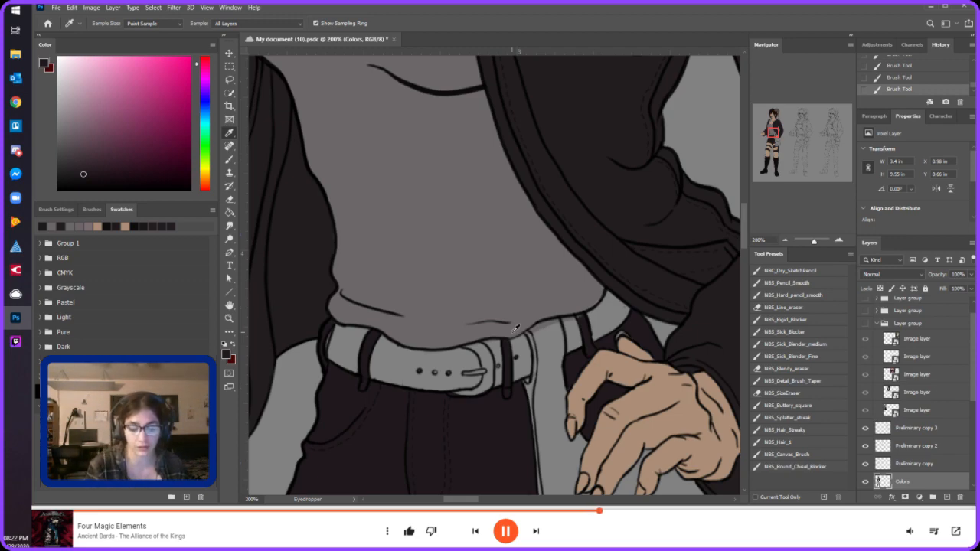
{"action": "key", "text": "b"}
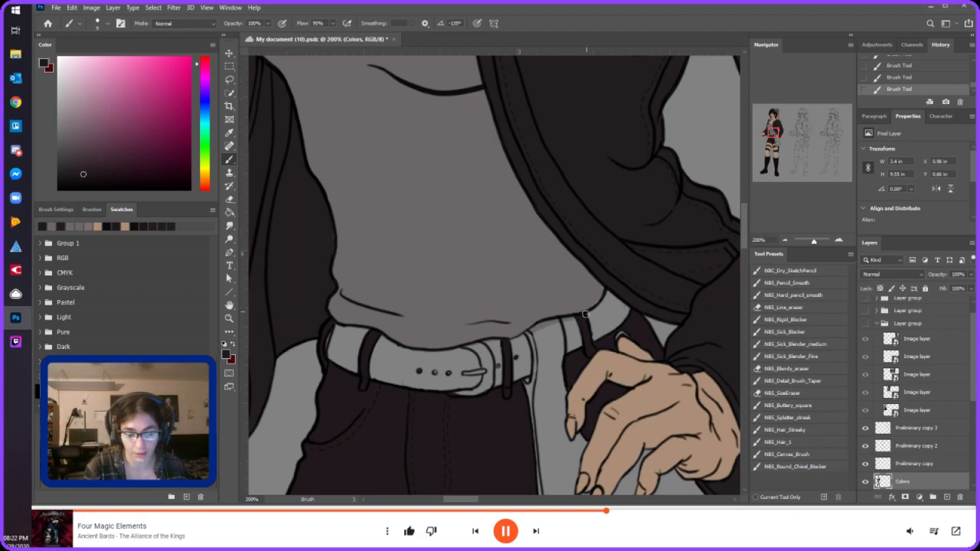
- Choose a muted, orange-hued brown and lay a first stroke on the hip strap beside the belt buckle
{"action": "left_click_drag", "start_coordinate": [773, 134], "coordinate": [772, 139]}
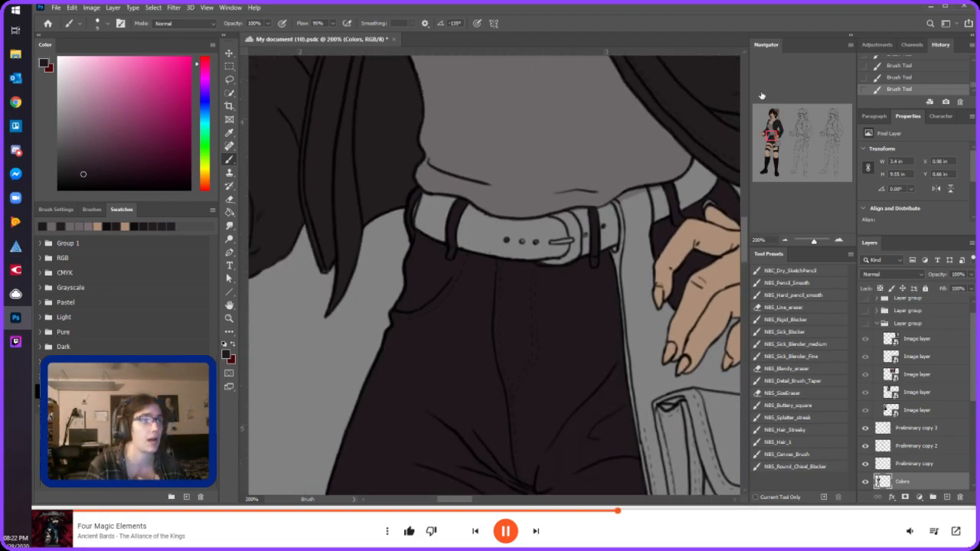
{"action": "left_click", "coordinate": [106, 227]}
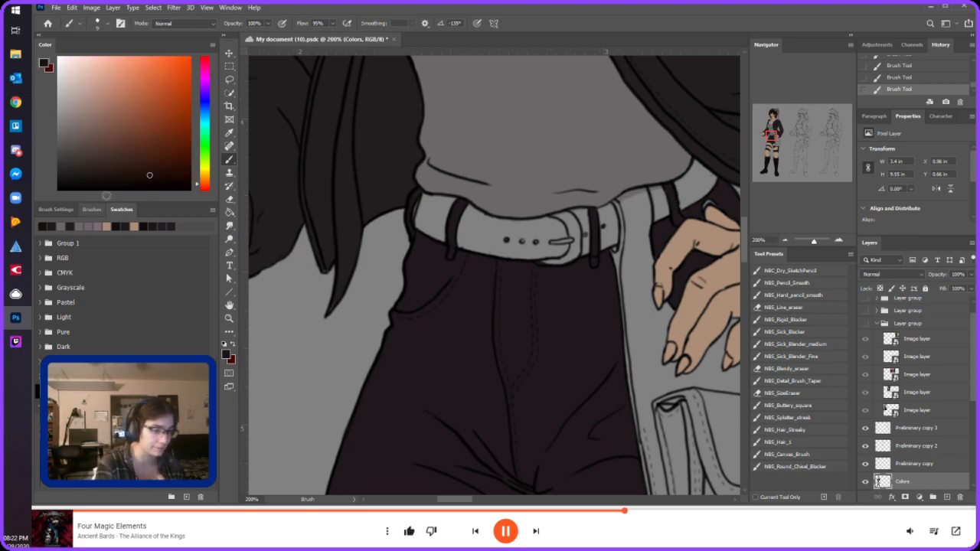
{"action": "left_click", "coordinate": [169, 177]}
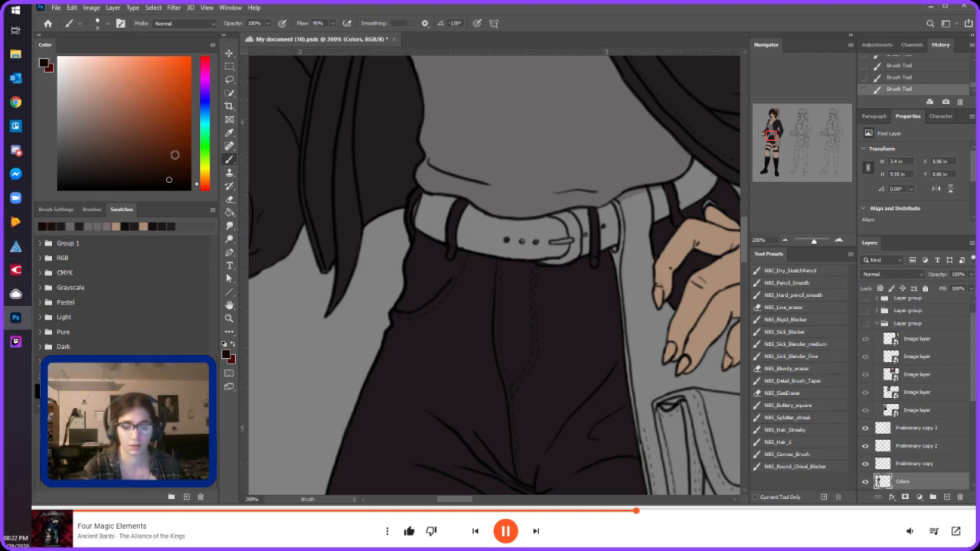
{"action": "mouse_move", "coordinate": [632, 249]}
{"action": "left_mouse_down"}
{"action": "mouse_move", "coordinate": [631, 265]}
{"action": "mouse_move", "coordinate": [622, 221]}
{"action": "mouse_move", "coordinate": [625, 234]}
{"action": "left_mouse_up"}
{"action": "left_click", "coordinate": [114, 149]}
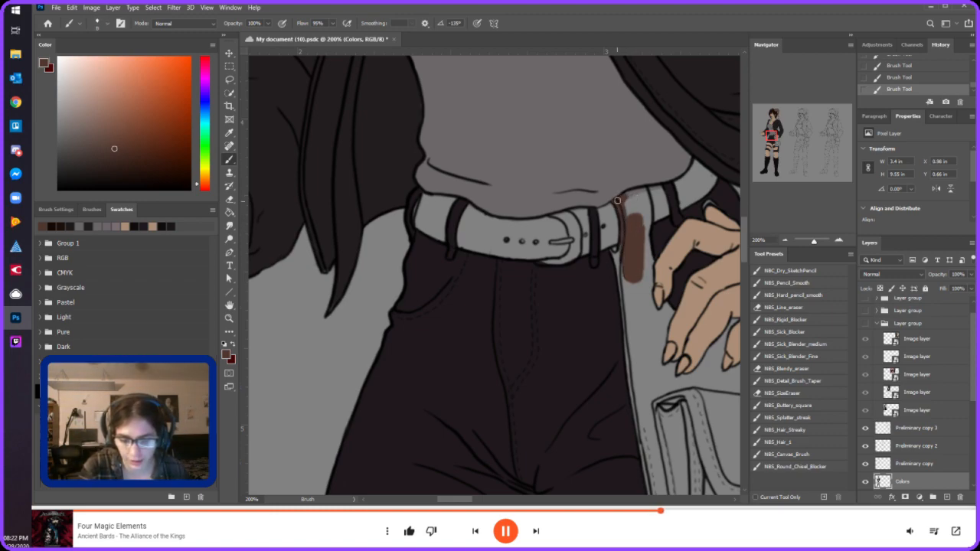
- Fill the hip strap with brown from the belt down to the fingertips
{"action": "mouse_move", "coordinate": [638, 191]}
{"action": "left_mouse_down"}
{"action": "mouse_move", "coordinate": [645, 233]}
{"action": "mouse_move", "coordinate": [644, 192]}
{"action": "mouse_move", "coordinate": [628, 211]}
{"action": "left_mouse_up"}
{"action": "mouse_move", "coordinate": [638, 253]}
{"action": "left_mouse_down"}
{"action": "mouse_move", "coordinate": [644, 230]}
{"action": "mouse_move", "coordinate": [650, 265]}
{"action": "mouse_move", "coordinate": [645, 258]}
{"action": "mouse_move", "coordinate": [634, 296]}
{"action": "mouse_move", "coordinate": [614, 251]}
{"action": "mouse_move", "coordinate": [629, 344]}
{"action": "mouse_move", "coordinate": [650, 286]}
{"action": "mouse_move", "coordinate": [654, 316]}
{"action": "left_mouse_up"}
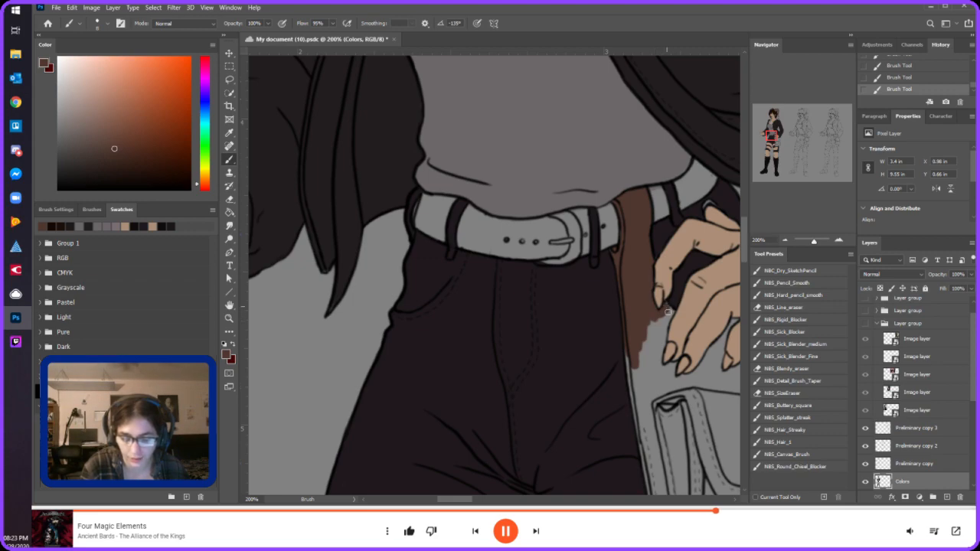
{"action": "left_click_drag", "start_coordinate": [663, 325], "coordinate": [642, 361]}
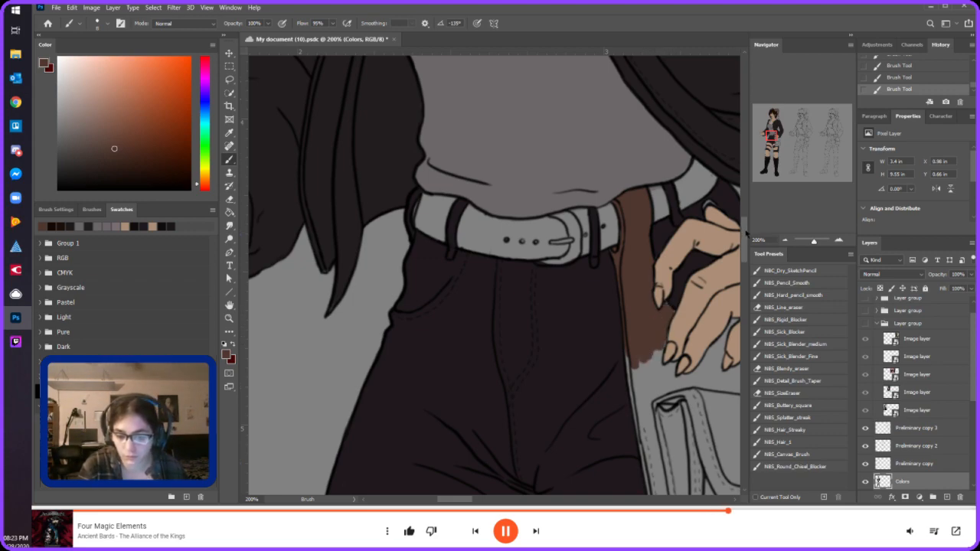
- Block in the thigh bag's folded side with a larger brush, and fill the strap's edge along the shorts with a smaller one
{"action": "left_click_drag", "start_coordinate": [745, 242], "coordinate": [745, 251]}
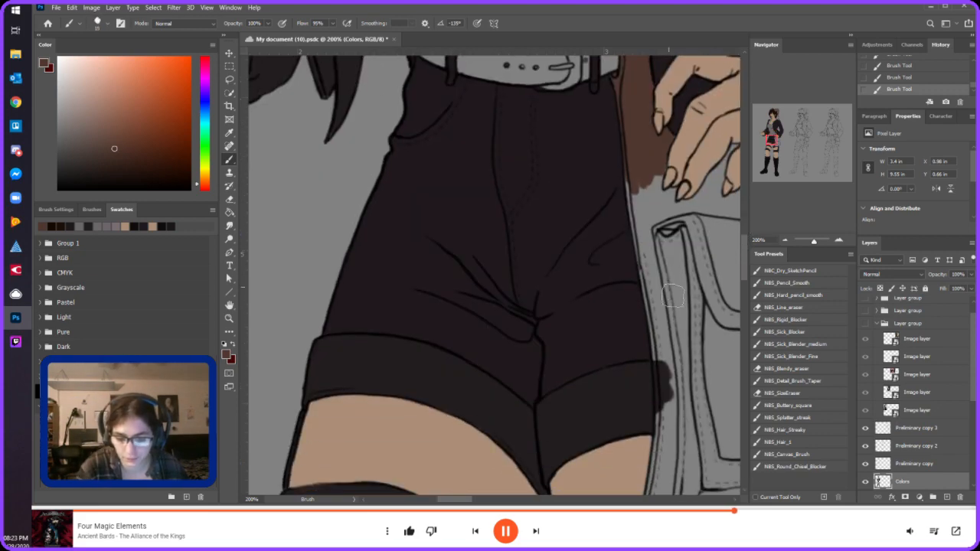
{"action": "mouse_move", "coordinate": [677, 398]}
{"action": "left_mouse_down"}
{"action": "mouse_move", "coordinate": [681, 238]}
{"action": "mouse_move", "coordinate": [667, 268]}
{"action": "mouse_move", "coordinate": [674, 390]}
{"action": "left_mouse_up"}
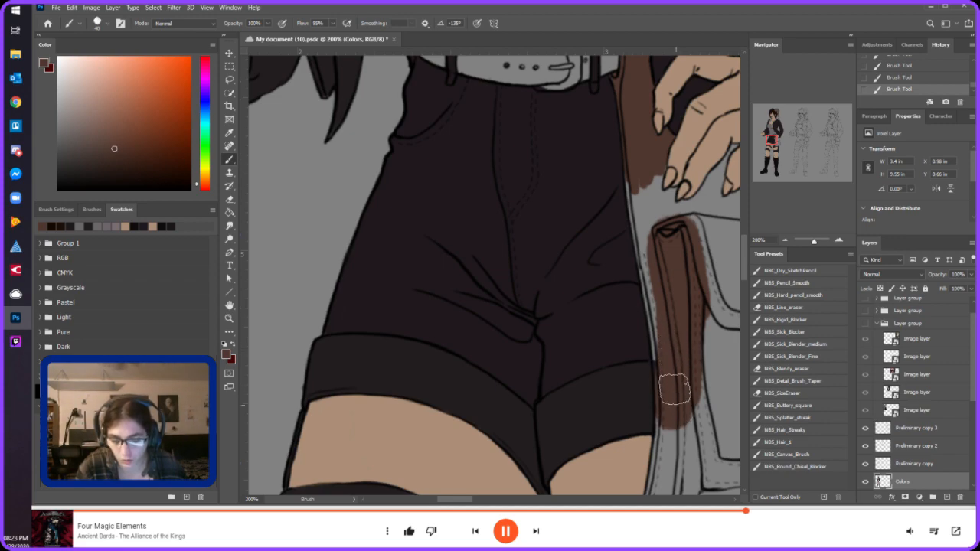
{"action": "key", "text": "bracketleft"}
{"action": "key", "text": "bracketleft"}
{"action": "key", "text": "bracketleft"}
{"action": "mouse_move", "coordinate": [658, 349]}
{"action": "left_mouse_down"}
{"action": "mouse_move", "coordinate": [655, 333]}
{"action": "mouse_move", "coordinate": [654, 360]}
{"action": "mouse_move", "coordinate": [633, 189]}
{"action": "mouse_move", "coordinate": [646, 245]}
{"action": "mouse_move", "coordinate": [648, 187]}
{"action": "mouse_move", "coordinate": [660, 168]}
{"action": "mouse_move", "coordinate": [657, 204]}
{"action": "mouse_move", "coordinate": [658, 193]}
{"action": "left_mouse_up"}
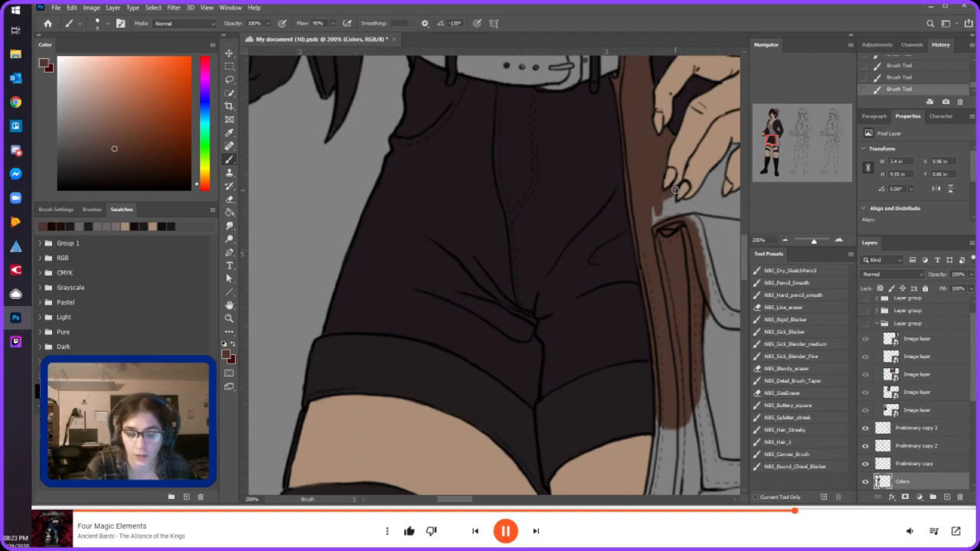
{"action": "mouse_move", "coordinate": [672, 190]}
{"action": "left_mouse_down"}
{"action": "mouse_move", "coordinate": [674, 212]}
{"action": "mouse_move", "coordinate": [657, 226]}
{"action": "left_mouse_up"}
- Fill the gaps between the fingers and the area just above the bag's flap with brown
{"action": "left_click_drag", "start_coordinate": [772, 143], "coordinate": [776, 144]}
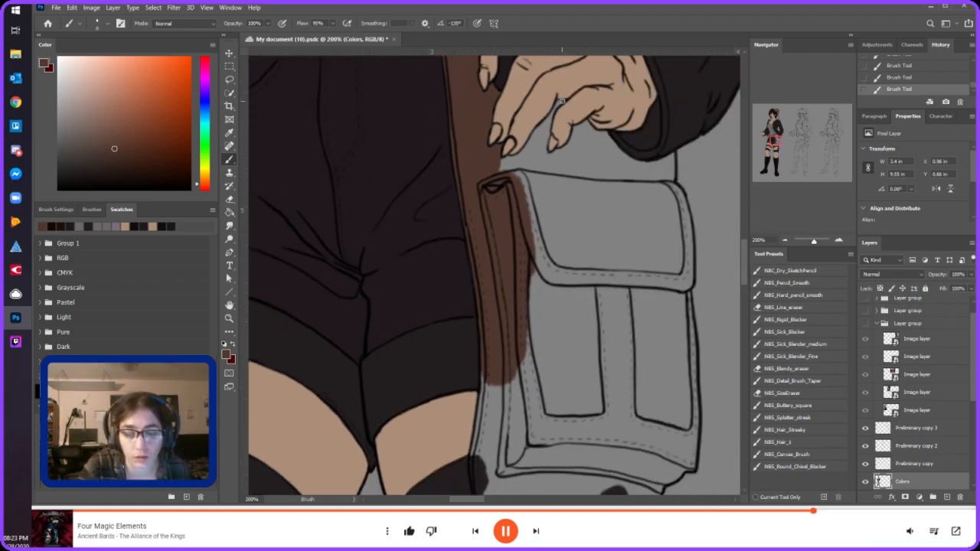
{"action": "left_click_drag", "start_coordinate": [559, 102], "coordinate": [543, 155]}
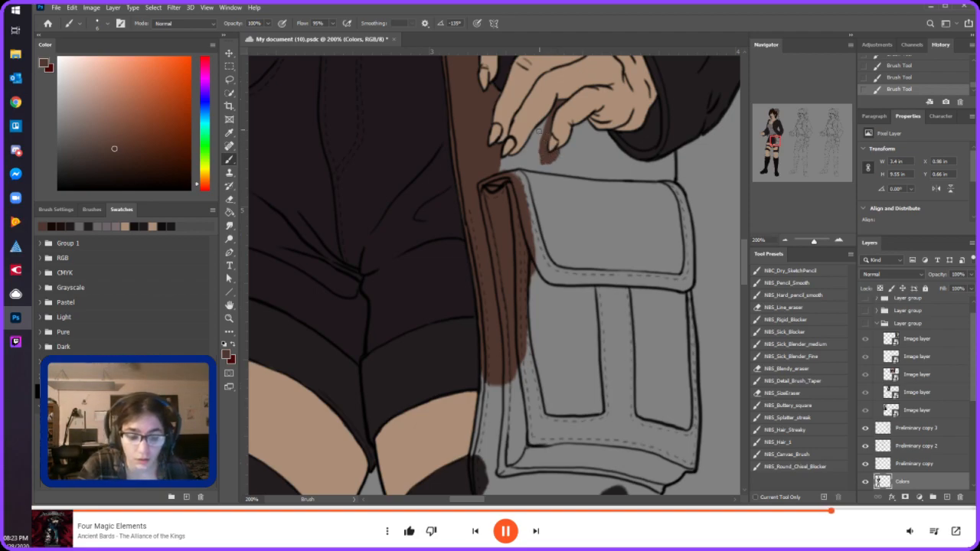
{"action": "mouse_move", "coordinate": [534, 148]}
{"action": "left_mouse_down"}
{"action": "mouse_move", "coordinate": [547, 122]}
{"action": "mouse_move", "coordinate": [521, 154]}
{"action": "left_mouse_up"}
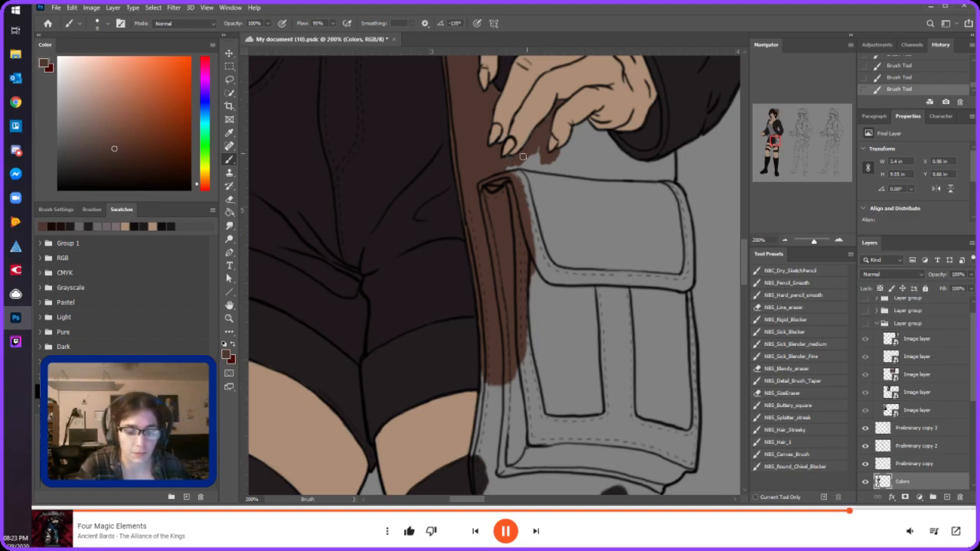
- Block in the bag's flap and front pockets with brown using a larger brush
{"action": "mouse_move", "coordinate": [538, 159]}
{"action": "left_mouse_down"}
{"action": "mouse_move", "coordinate": [542, 252]}
{"action": "mouse_move", "coordinate": [510, 187]}
{"action": "mouse_move", "coordinate": [549, 175]}
{"action": "mouse_move", "coordinate": [555, 158]}
{"action": "mouse_move", "coordinate": [561, 176]}
{"action": "mouse_move", "coordinate": [573, 159]}
{"action": "mouse_move", "coordinate": [597, 243]}
{"action": "mouse_move", "coordinate": [596, 180]}
{"action": "mouse_move", "coordinate": [598, 350]}
{"action": "mouse_move", "coordinate": [584, 222]}
{"action": "mouse_move", "coordinate": [588, 248]}
{"action": "mouse_move", "coordinate": [569, 295]}
{"action": "mouse_move", "coordinate": [566, 205]}
{"action": "mouse_move", "coordinate": [575, 371]}
{"action": "mouse_move", "coordinate": [553, 186]}
{"action": "mouse_move", "coordinate": [557, 340]}
{"action": "mouse_move", "coordinate": [541, 334]}
{"action": "mouse_move", "coordinate": [531, 268]}
{"action": "mouse_move", "coordinate": [531, 309]}
{"action": "mouse_move", "coordinate": [544, 384]}
{"action": "mouse_move", "coordinate": [579, 402]}
{"action": "mouse_move", "coordinate": [548, 393]}
{"action": "mouse_move", "coordinate": [538, 362]}
{"action": "mouse_move", "coordinate": [530, 398]}
{"action": "mouse_move", "coordinate": [586, 364]}
{"action": "mouse_move", "coordinate": [599, 337]}
{"action": "mouse_move", "coordinate": [593, 353]}
{"action": "mouse_move", "coordinate": [623, 357]}
{"action": "mouse_move", "coordinate": [640, 331]}
{"action": "mouse_move", "coordinate": [655, 334]}
{"action": "mouse_move", "coordinate": [671, 372]}
{"action": "mouse_move", "coordinate": [682, 326]}
{"action": "left_mouse_up"}
{"action": "key", "text": "]"}
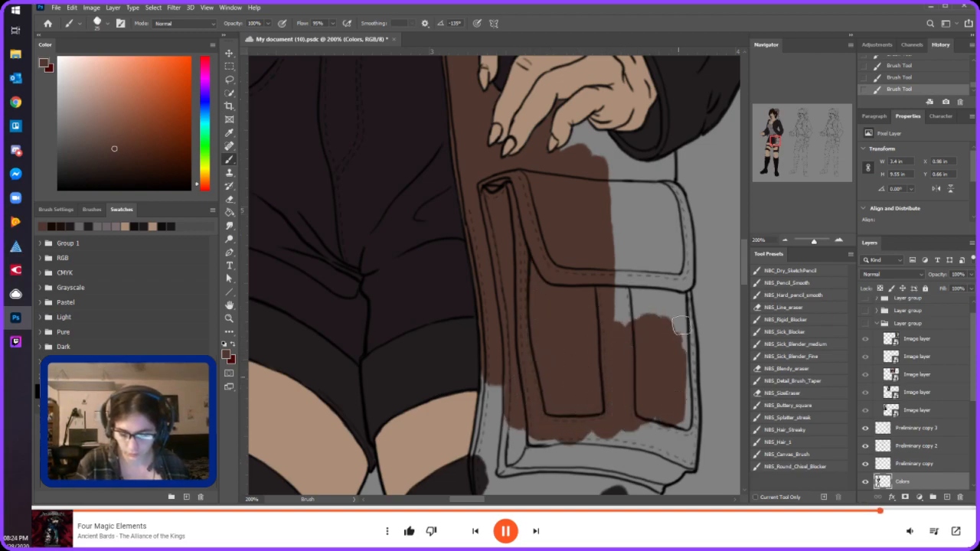
{"action": "mouse_move", "coordinate": [622, 164]}
{"action": "left_mouse_down"}
{"action": "mouse_move", "coordinate": [633, 368]}
{"action": "mouse_move", "coordinate": [635, 236]}
{"action": "mouse_move", "coordinate": [654, 344]}
{"action": "mouse_move", "coordinate": [656, 176]}
{"action": "mouse_move", "coordinate": [675, 193]}
{"action": "mouse_move", "coordinate": [682, 278]}
{"action": "mouse_move", "coordinate": [668, 195]}
{"action": "mouse_move", "coordinate": [685, 277]}
{"action": "left_mouse_up"}
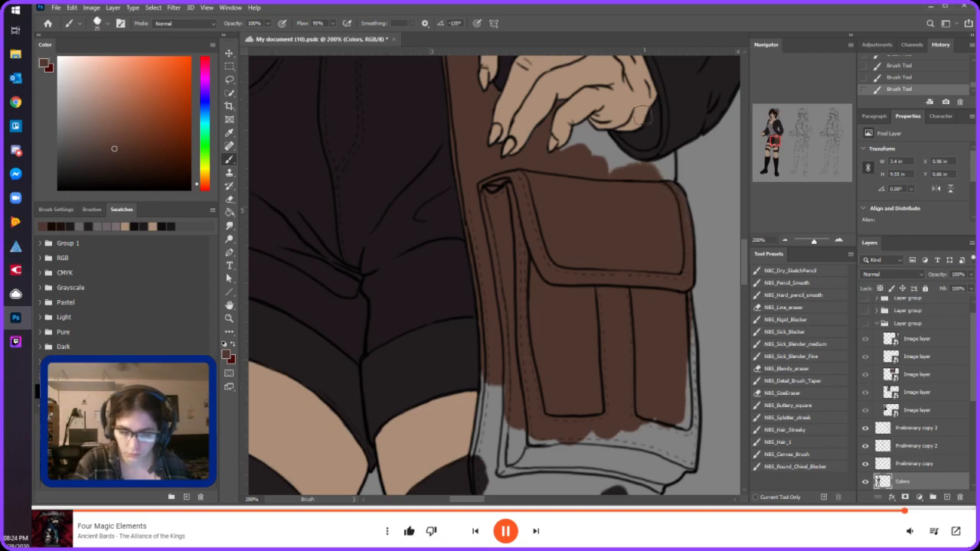
- Fill the area between the bag's flap, the hand and the jacket cuff with brown using a smaller brush
{"action": "key", "text": "bracketleft"}
{"action": "key", "text": "bracketleft"}
{"action": "key", "text": "bracketleft"}
{"action": "mouse_move", "coordinate": [656, 169]}
{"action": "left_mouse_down"}
{"action": "mouse_move", "coordinate": [666, 160]}
{"action": "mouse_move", "coordinate": [663, 177]}
{"action": "left_mouse_up"}
{"action": "mouse_move", "coordinate": [565, 153]}
{"action": "left_mouse_down"}
{"action": "mouse_move", "coordinate": [586, 123]}
{"action": "mouse_move", "coordinate": [639, 166]}
{"action": "mouse_move", "coordinate": [598, 141]}
{"action": "mouse_move", "coordinate": [612, 168]}
{"action": "mouse_move", "coordinate": [601, 163]}
{"action": "mouse_move", "coordinate": [585, 138]}
{"action": "left_mouse_up"}
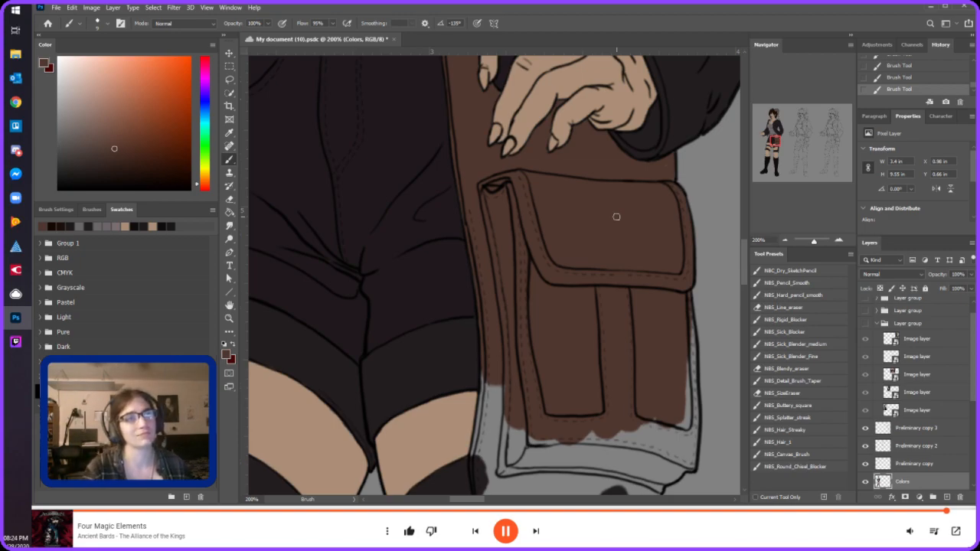
- Block in brown across the upper thigh strap and down the bag's lower inner edge
{"action": "left_click_drag", "start_coordinate": [774, 141], "coordinate": [774, 144]}
{"action": "mouse_move", "coordinate": [398, 391]}
{"action": "left_mouse_down"}
{"action": "mouse_move", "coordinate": [417, 358]}
{"action": "mouse_move", "coordinate": [471, 330]}
{"action": "mouse_move", "coordinate": [481, 339]}
{"action": "mouse_move", "coordinate": [438, 365]}
{"action": "mouse_move", "coordinate": [509, 325]}
{"action": "mouse_move", "coordinate": [488, 322]}
{"action": "mouse_move", "coordinate": [489, 245]}
{"action": "left_mouse_up"}
{"action": "key", "text": "bracketright"}
{"action": "key", "text": "bracketright"}
{"action": "key", "text": "bracketright"}
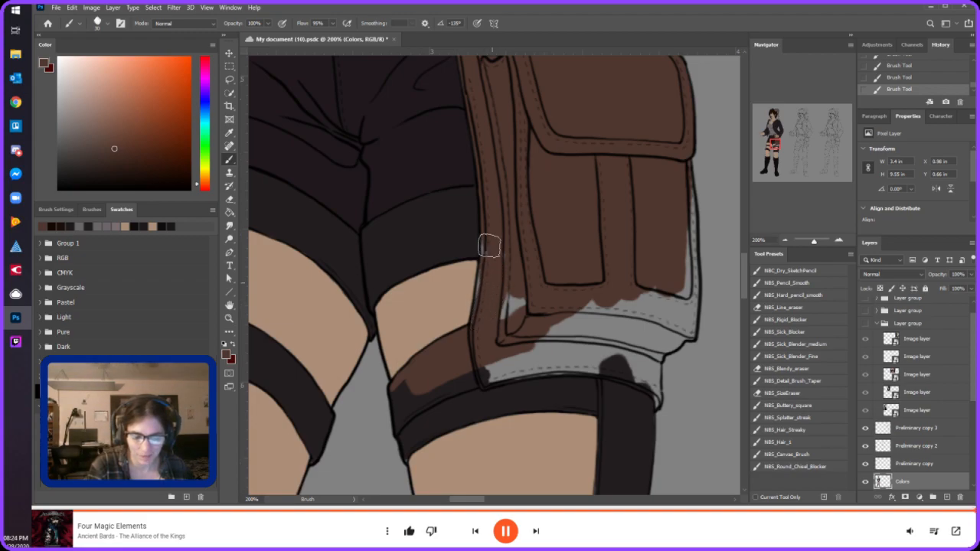
- Undo the last stroke, fill the bag's lower inner corner, and complete the brown on the upper thigh strap
{"action": "key", "text": "ctrl+z"}
{"action": "left_click_drag", "start_coordinate": [484, 321], "coordinate": [494, 264]}
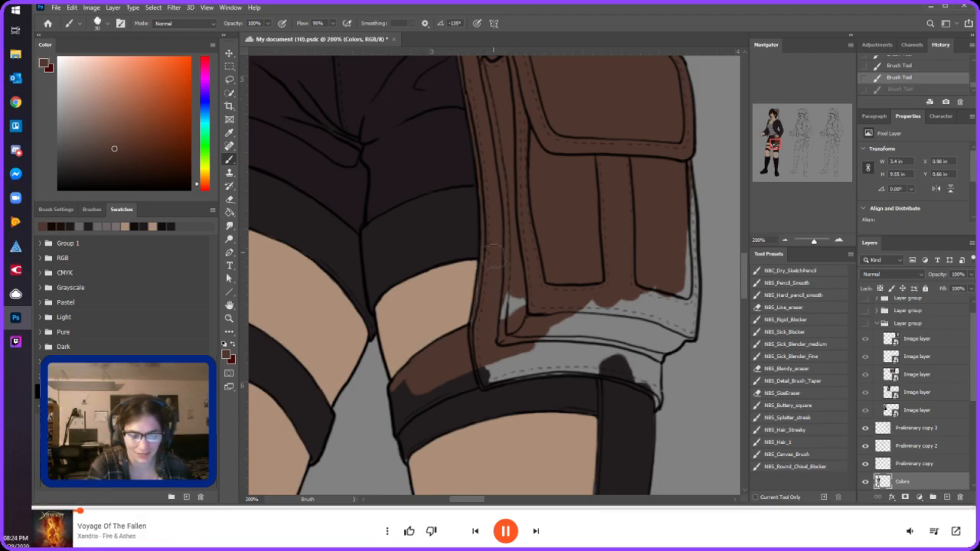
{"action": "left_click_drag", "start_coordinate": [491, 316], "coordinate": [515, 328]}
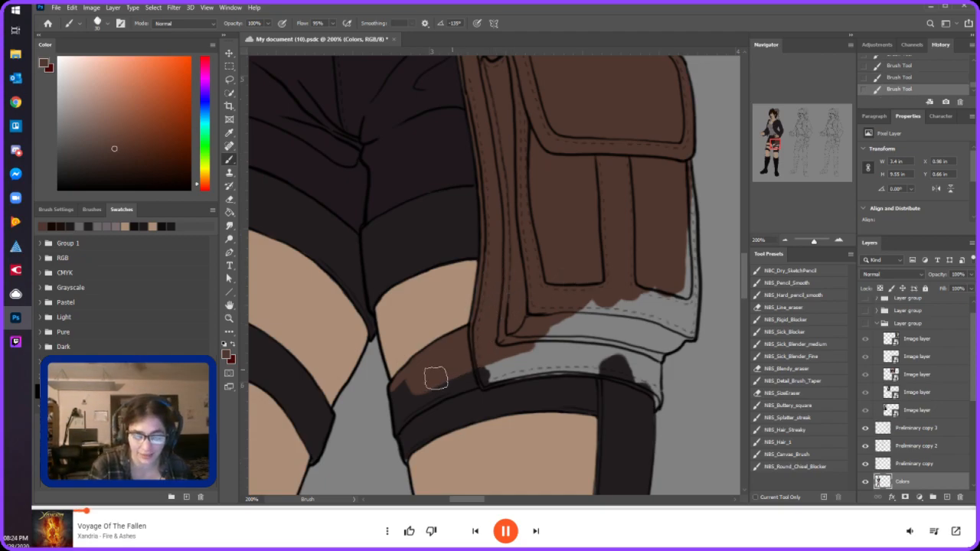
{"action": "mouse_move", "coordinate": [396, 430]}
{"action": "left_mouse_down"}
{"action": "mouse_move", "coordinate": [394, 390]}
{"action": "mouse_move", "coordinate": [400, 424]}
{"action": "mouse_move", "coordinate": [490, 372]}
{"action": "mouse_move", "coordinate": [418, 395]}
{"action": "mouse_move", "coordinate": [401, 414]}
{"action": "mouse_move", "coordinate": [398, 392]}
{"action": "left_mouse_up"}
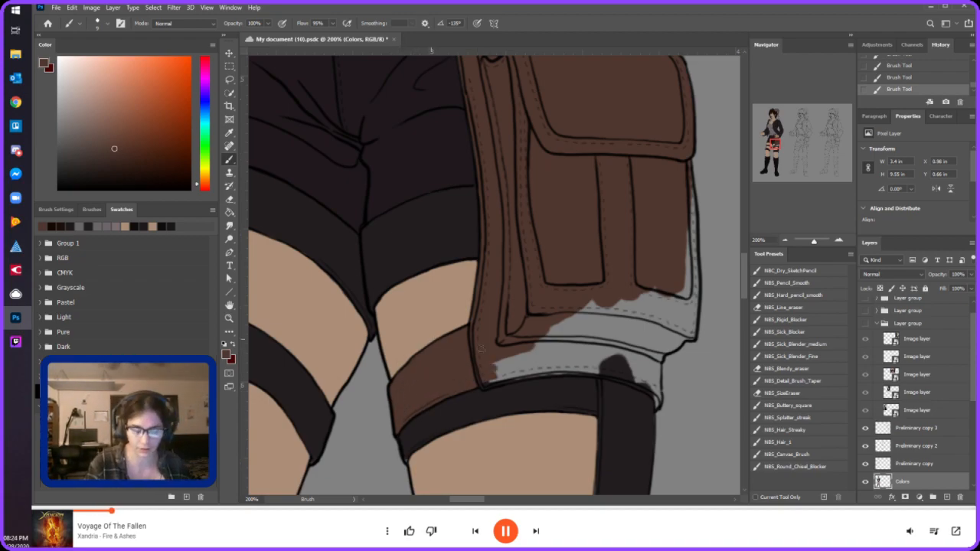
- Fill the bag's bottom and the stitched panel beneath it with brown, covering the near-black spill at the outer corner
{"action": "key", "text": "bracketright"}
{"action": "key", "text": "bracketright"}
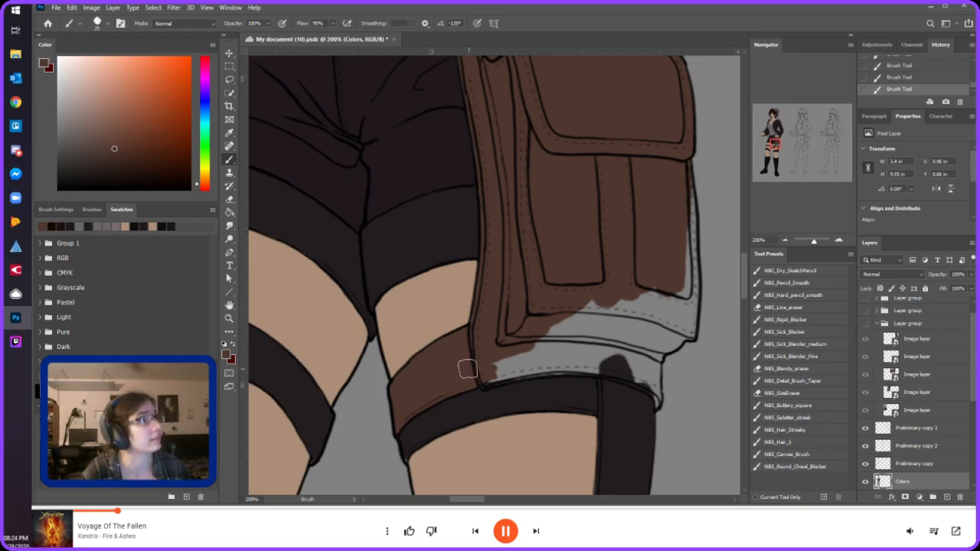
{"action": "key", "text": "bracketleft"}
{"action": "key", "text": "bracketleft"}
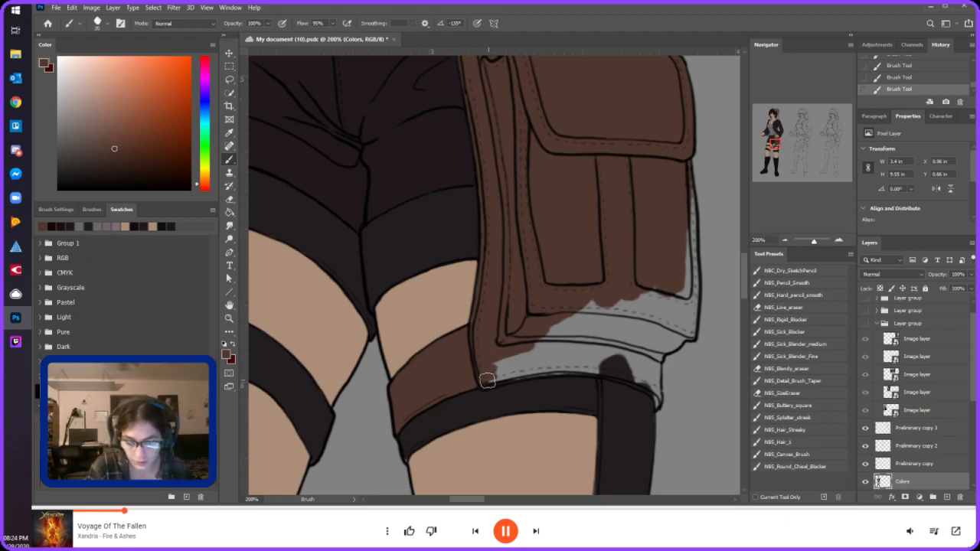
{"action": "mouse_move", "coordinate": [492, 382]}
{"action": "left_mouse_down"}
{"action": "mouse_move", "coordinate": [624, 365]}
{"action": "mouse_move", "coordinate": [494, 359]}
{"action": "mouse_move", "coordinate": [626, 327]}
{"action": "left_mouse_up"}
{"action": "mouse_move", "coordinate": [564, 332]}
{"action": "left_mouse_down"}
{"action": "mouse_move", "coordinate": [555, 326]}
{"action": "mouse_move", "coordinate": [667, 326]}
{"action": "mouse_move", "coordinate": [676, 274]}
{"action": "mouse_move", "coordinate": [686, 327]}
{"action": "mouse_move", "coordinate": [687, 213]}
{"action": "mouse_move", "coordinate": [692, 289]}
{"action": "left_mouse_up"}
{"action": "mouse_move", "coordinate": [661, 347]}
{"action": "left_mouse_down"}
{"action": "mouse_move", "coordinate": [657, 337]}
{"action": "mouse_move", "coordinate": [617, 341]}
{"action": "mouse_move", "coordinate": [624, 360]}
{"action": "left_mouse_up"}
{"action": "left_click_drag", "start_coordinate": [656, 405], "coordinate": [616, 376]}
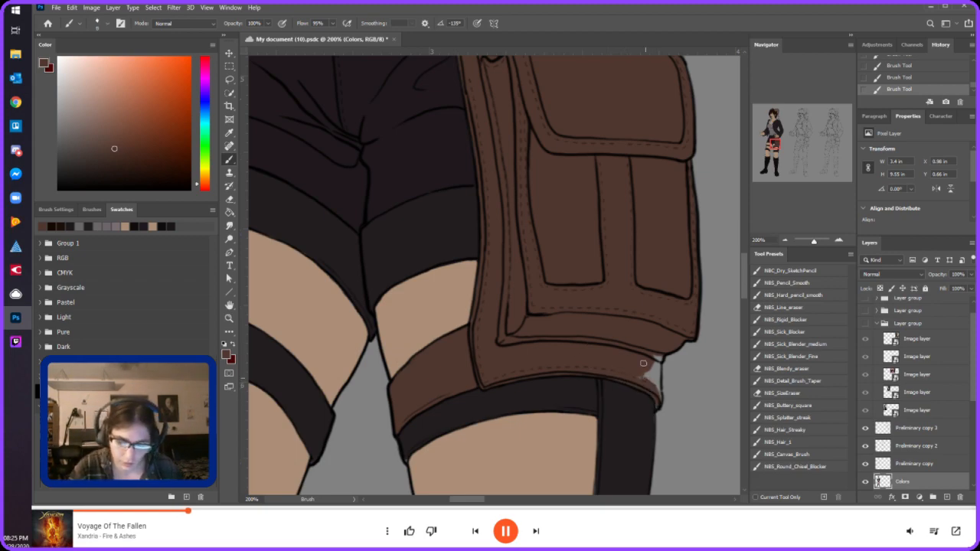
{"action": "mouse_move", "coordinate": [650, 365]}
{"action": "left_mouse_down"}
{"action": "mouse_move", "coordinate": [660, 354]}
{"action": "mouse_move", "coordinate": [655, 380]}
{"action": "left_mouse_up"}
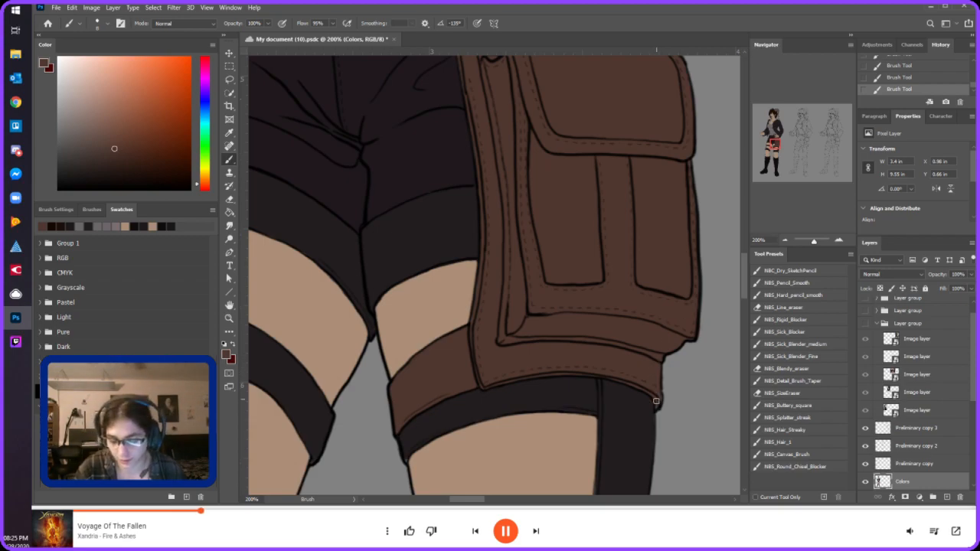
- Sample the jacket's near-black, darken it, and block in the front of the belt up to the buckle
{"action": "left_click", "coordinate": [784, 240]}
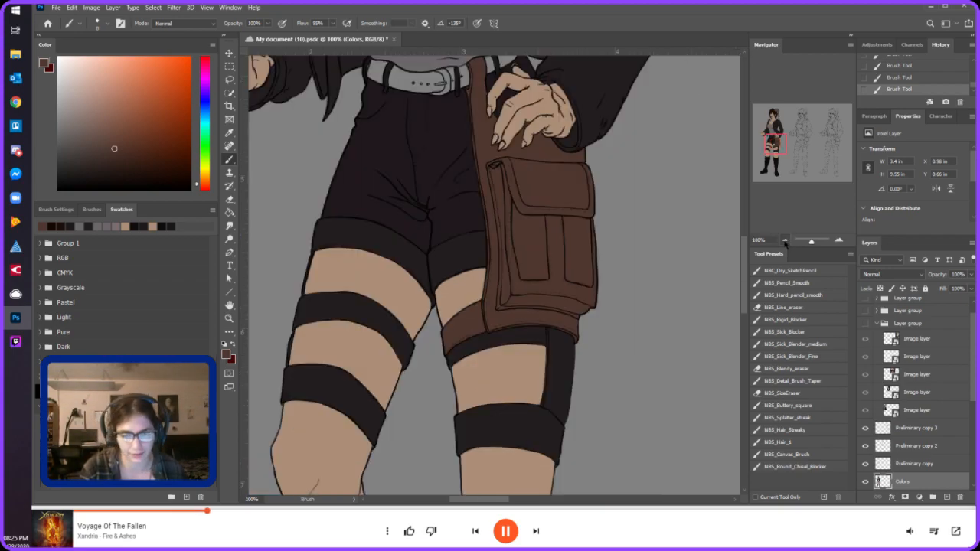
{"action": "left_click_drag", "start_coordinate": [780, 145], "coordinate": [775, 137]}
{"action": "left_click", "coordinate": [666, 131], "text": "alt"}
{"action": "left_click", "coordinate": [71, 178]}
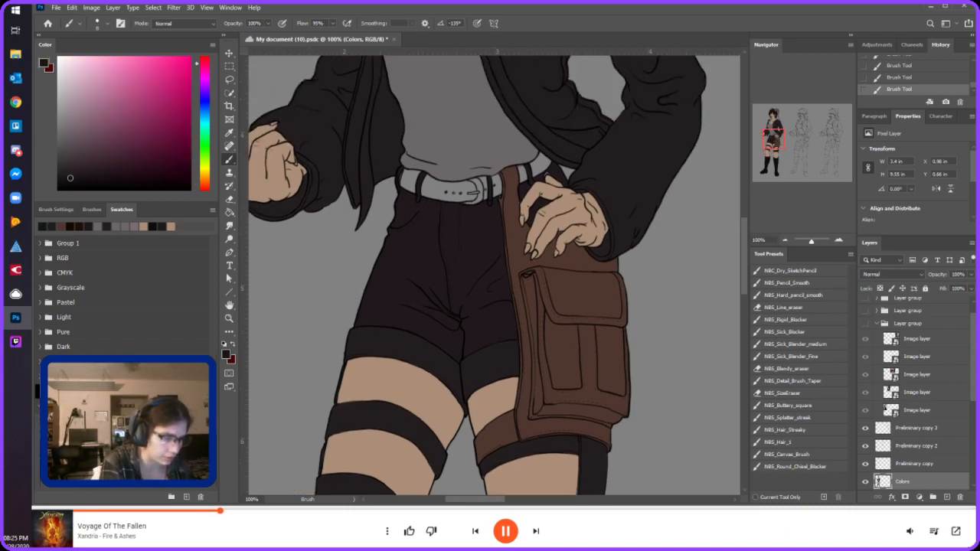
{"action": "left_click", "coordinate": [839, 240]}
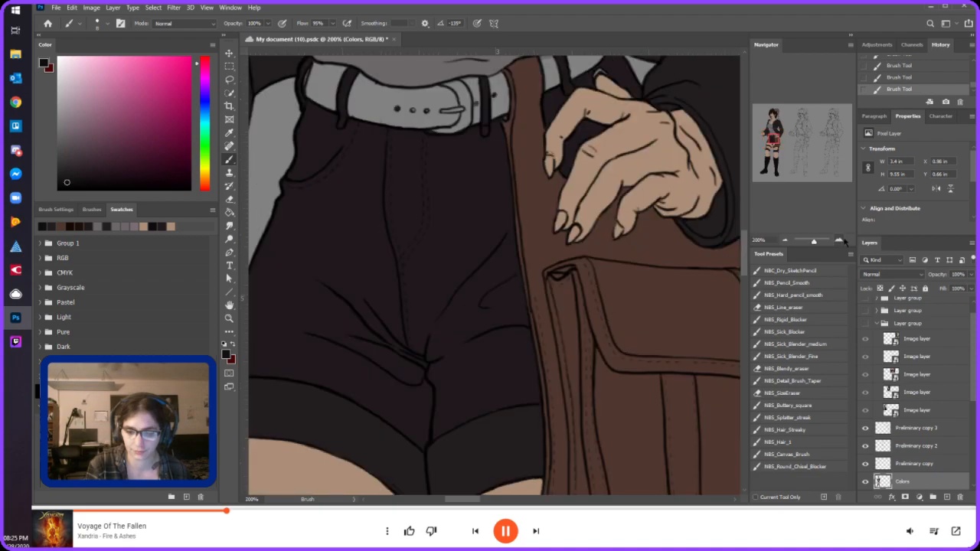
{"action": "left_click", "coordinate": [840, 240]}
{"action": "left_click_drag", "start_coordinate": [774, 139], "coordinate": [770, 135]}
{"action": "mouse_move", "coordinate": [457, 272]}
{"action": "left_mouse_down"}
{"action": "mouse_move", "coordinate": [478, 287]}
{"action": "mouse_move", "coordinate": [498, 274]}
{"action": "mouse_move", "coordinate": [489, 280]}
{"action": "mouse_move", "coordinate": [519, 294]}
{"action": "mouse_move", "coordinate": [601, 280]}
{"action": "mouse_move", "coordinate": [594, 267]}
{"action": "mouse_move", "coordinate": [561, 273]}
{"action": "mouse_move", "coordinate": [586, 271]}
{"action": "mouse_move", "coordinate": [559, 266]}
{"action": "mouse_move", "coordinate": [590, 266]}
{"action": "mouse_move", "coordinate": [559, 264]}
{"action": "mouse_move", "coordinate": [580, 257]}
{"action": "mouse_move", "coordinate": [591, 267]}
{"action": "mouse_move", "coordinate": [516, 274]}
{"action": "mouse_move", "coordinate": [564, 262]}
{"action": "mouse_move", "coordinate": [532, 267]}
{"action": "mouse_move", "coordinate": [571, 266]}
{"action": "left_mouse_up"}
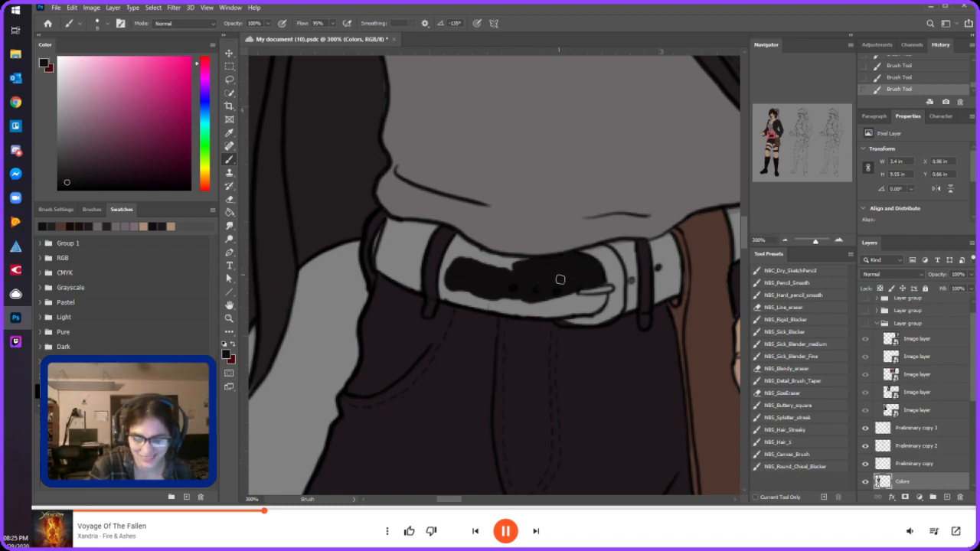
- Extend the darker black along the belt's upper edge and around the belt loop to the hip
{"action": "mouse_move", "coordinate": [466, 246]}
{"action": "left_mouse_down"}
{"action": "mouse_move", "coordinate": [525, 264]}
{"action": "mouse_move", "coordinate": [455, 264]}
{"action": "mouse_move", "coordinate": [451, 246]}
{"action": "mouse_move", "coordinate": [446, 286]}
{"action": "mouse_move", "coordinate": [458, 238]}
{"action": "left_mouse_up"}
{"action": "mouse_move", "coordinate": [416, 287]}
{"action": "left_mouse_down"}
{"action": "mouse_move", "coordinate": [418, 237]}
{"action": "mouse_move", "coordinate": [419, 277]}
{"action": "mouse_move", "coordinate": [432, 215]}
{"action": "left_mouse_up"}
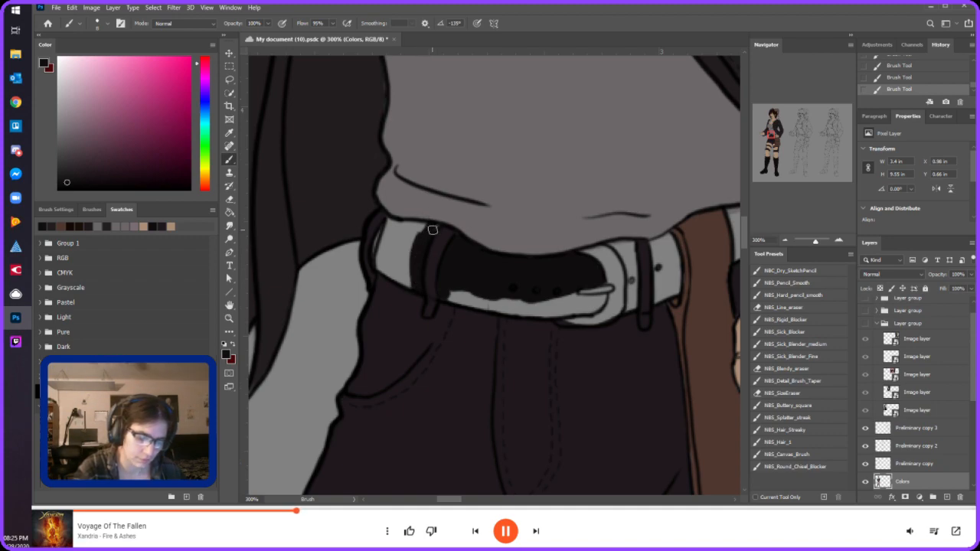
{"action": "mouse_move", "coordinate": [384, 264]}
{"action": "left_mouse_down"}
{"action": "mouse_move", "coordinate": [410, 284]}
{"action": "mouse_move", "coordinate": [386, 247]}
{"action": "mouse_move", "coordinate": [389, 226]}
{"action": "mouse_move", "coordinate": [416, 226]}
{"action": "mouse_move", "coordinate": [406, 272]}
{"action": "mouse_move", "coordinate": [394, 245]}
{"action": "left_mouse_up"}
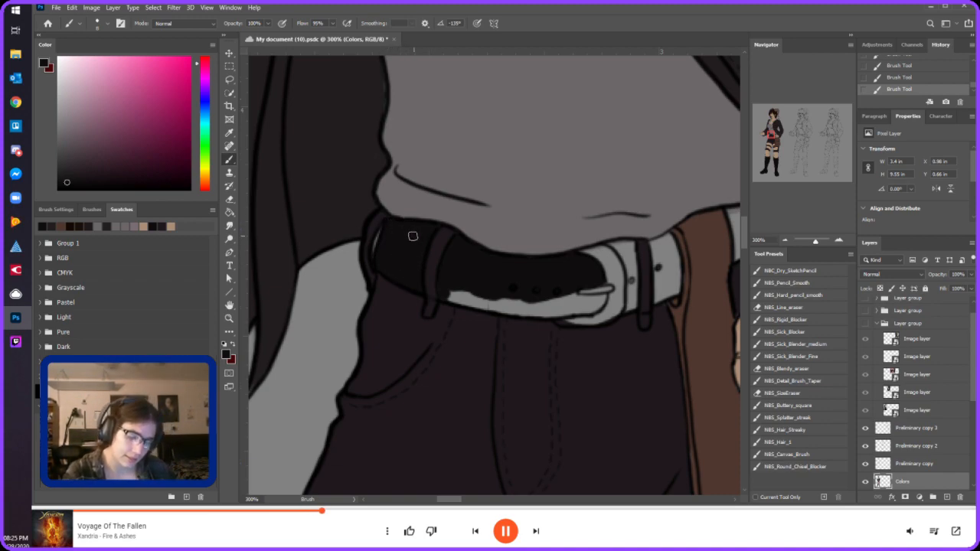
- Fill the belt's lower strip, the section behind the buckle, and the stretch past the second loop with the darker black
{"action": "mouse_move", "coordinate": [447, 291]}
{"action": "left_mouse_down"}
{"action": "mouse_move", "coordinate": [492, 304]}
{"action": "mouse_move", "coordinate": [451, 297]}
{"action": "mouse_move", "coordinate": [475, 260]}
{"action": "mouse_move", "coordinate": [528, 298]}
{"action": "mouse_move", "coordinate": [500, 309]}
{"action": "mouse_move", "coordinate": [560, 314]}
{"action": "mouse_move", "coordinate": [528, 313]}
{"action": "mouse_move", "coordinate": [585, 310]}
{"action": "mouse_move", "coordinate": [603, 299]}
{"action": "mouse_move", "coordinate": [569, 291]}
{"action": "left_mouse_up"}
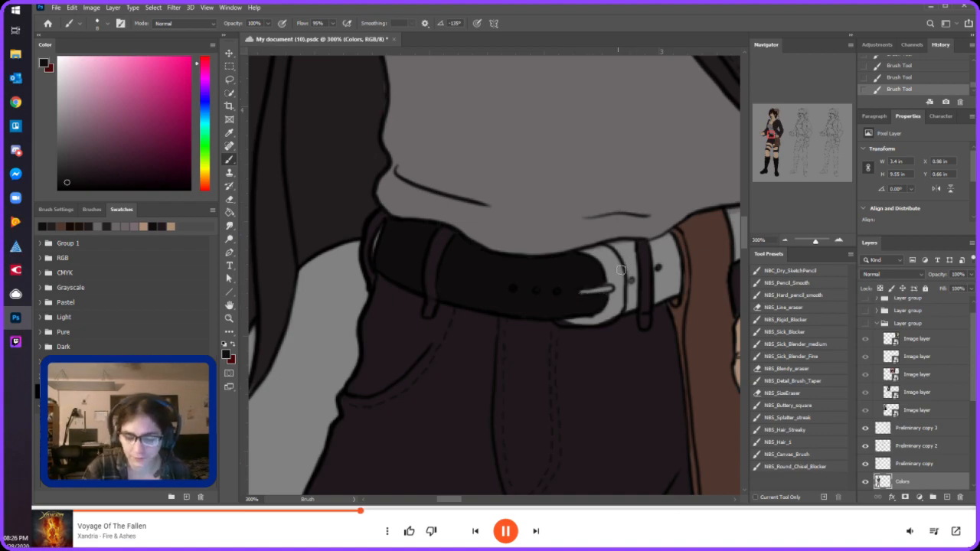
{"action": "mouse_move", "coordinate": [629, 300]}
{"action": "left_mouse_down"}
{"action": "mouse_move", "coordinate": [628, 267]}
{"action": "mouse_move", "coordinate": [634, 273]}
{"action": "mouse_move", "coordinate": [619, 243]}
{"action": "left_mouse_up"}
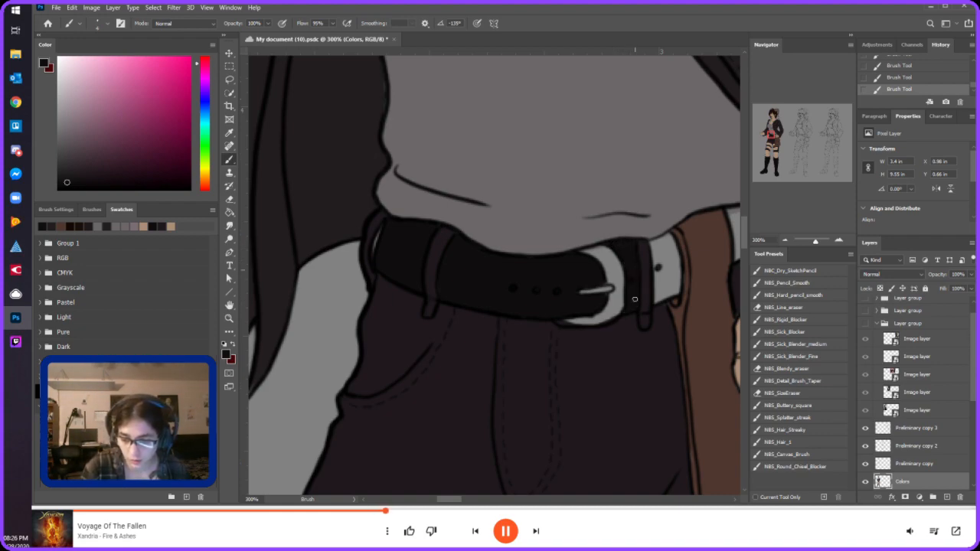
{"action": "mouse_move", "coordinate": [655, 263]}
{"action": "left_mouse_down"}
{"action": "mouse_move", "coordinate": [656, 248]}
{"action": "mouse_move", "coordinate": [659, 287]}
{"action": "left_mouse_up"}
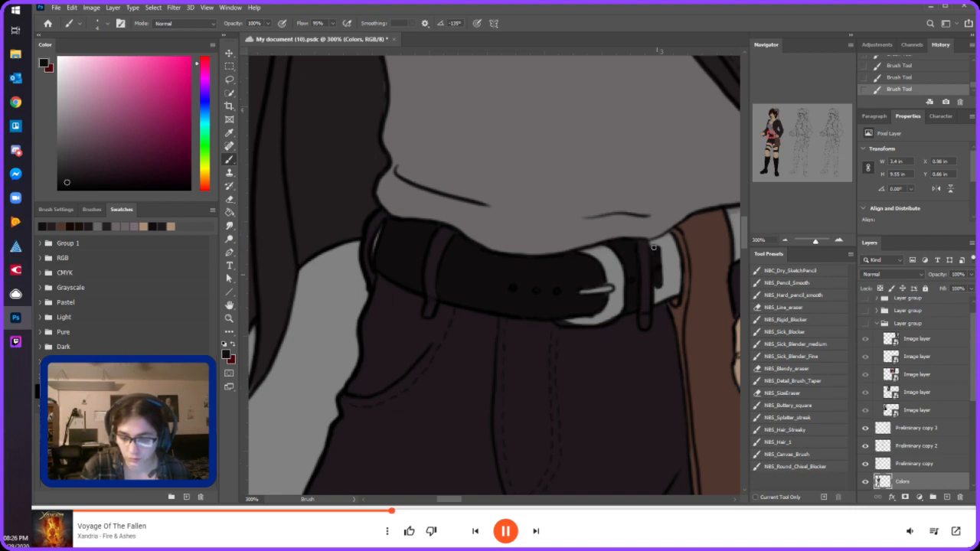
{"action": "mouse_move", "coordinate": [653, 250]}
{"action": "left_mouse_down"}
{"action": "mouse_move", "coordinate": [664, 237]}
{"action": "mouse_move", "coordinate": [674, 259]}
{"action": "mouse_move", "coordinate": [668, 235]}
{"action": "mouse_move", "coordinate": [675, 262]}
{"action": "left_mouse_up"}
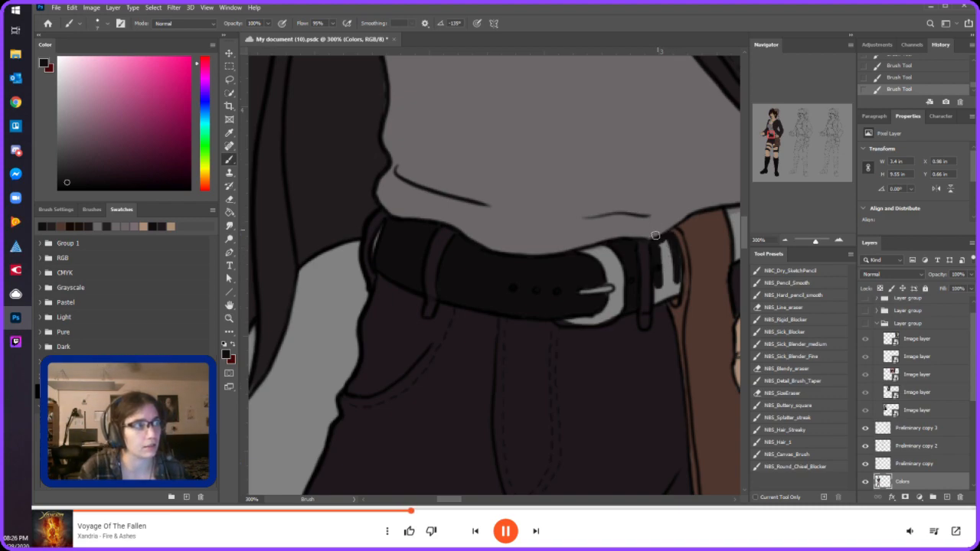
{"action": "mouse_move", "coordinate": [658, 293]}
{"action": "left_mouse_down"}
{"action": "mouse_move", "coordinate": [668, 294]}
{"action": "mouse_move", "coordinate": [659, 302]}
{"action": "mouse_move", "coordinate": [677, 289]}
{"action": "mouse_move", "coordinate": [662, 284]}
{"action": "mouse_move", "coordinate": [666, 258]}
{"action": "left_mouse_up"}
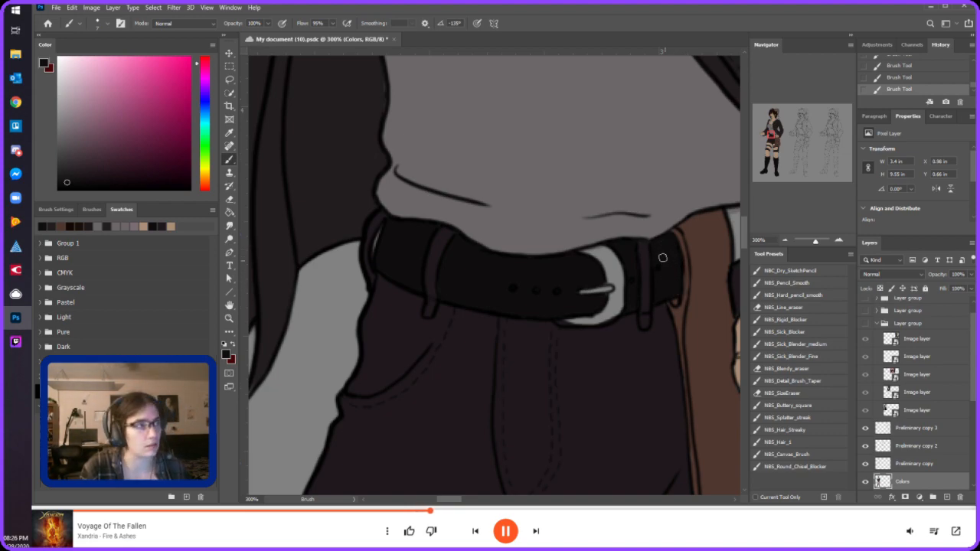
- Fill the remaining belt section between the hip loop and the jacket, above the hand, with the darker black
{"action": "left_click_drag", "start_coordinate": [771, 136], "coordinate": [777, 135]}
{"action": "mouse_move", "coordinate": [477, 290]}
{"action": "left_mouse_down"}
{"action": "mouse_move", "coordinate": [467, 245]}
{"action": "mouse_move", "coordinate": [479, 243]}
{"action": "mouse_move", "coordinate": [489, 265]}
{"action": "mouse_move", "coordinate": [479, 243]}
{"action": "mouse_move", "coordinate": [488, 260]}
{"action": "mouse_move", "coordinate": [481, 256]}
{"action": "mouse_move", "coordinate": [475, 292]}
{"action": "left_mouse_up"}
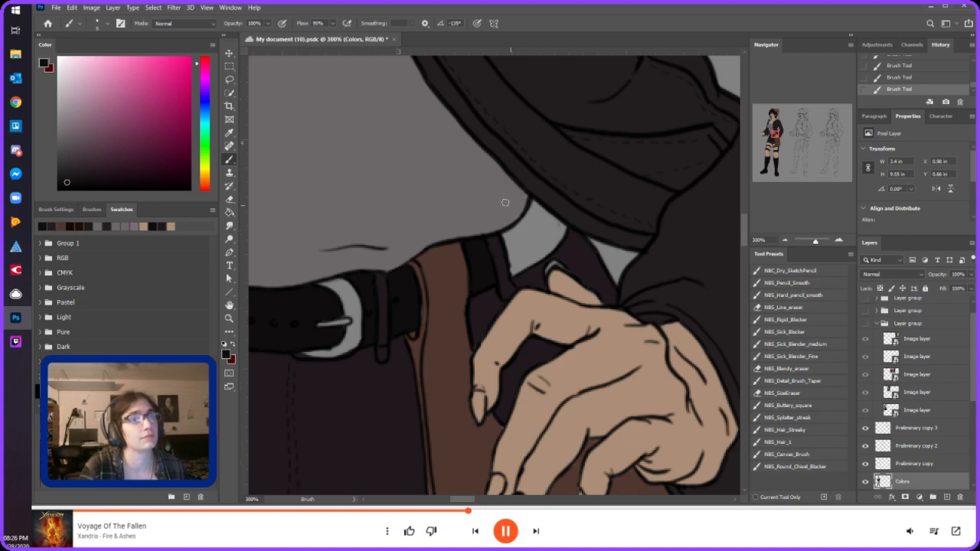
{"action": "mouse_move", "coordinate": [510, 243]}
{"action": "left_mouse_down"}
{"action": "mouse_move", "coordinate": [526, 221]}
{"action": "mouse_move", "coordinate": [530, 199]}
{"action": "mouse_move", "coordinate": [557, 225]}
{"action": "left_mouse_up"}
{"action": "mouse_move", "coordinate": [515, 268]}
{"action": "left_mouse_down"}
{"action": "mouse_move", "coordinate": [511, 253]}
{"action": "mouse_move", "coordinate": [512, 265]}
{"action": "mouse_move", "coordinate": [529, 230]}
{"action": "mouse_move", "coordinate": [544, 230]}
{"action": "mouse_move", "coordinate": [522, 268]}
{"action": "mouse_move", "coordinate": [557, 240]}
{"action": "left_mouse_up"}
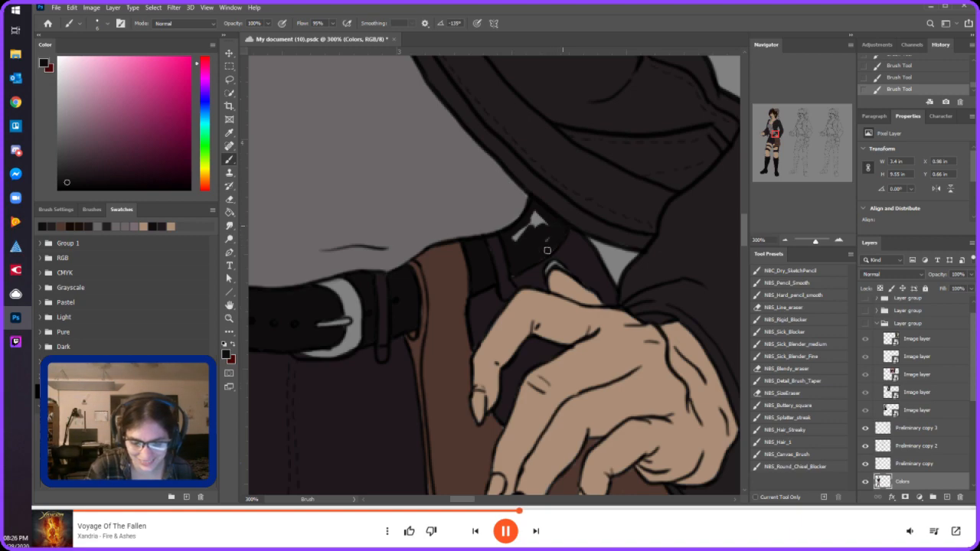
{"action": "mouse_move", "coordinate": [534, 246]}
{"action": "left_mouse_down"}
{"action": "mouse_move", "coordinate": [540, 218]}
{"action": "mouse_move", "coordinate": [515, 239]}
{"action": "mouse_move", "coordinate": [537, 214]}
{"action": "left_mouse_up"}
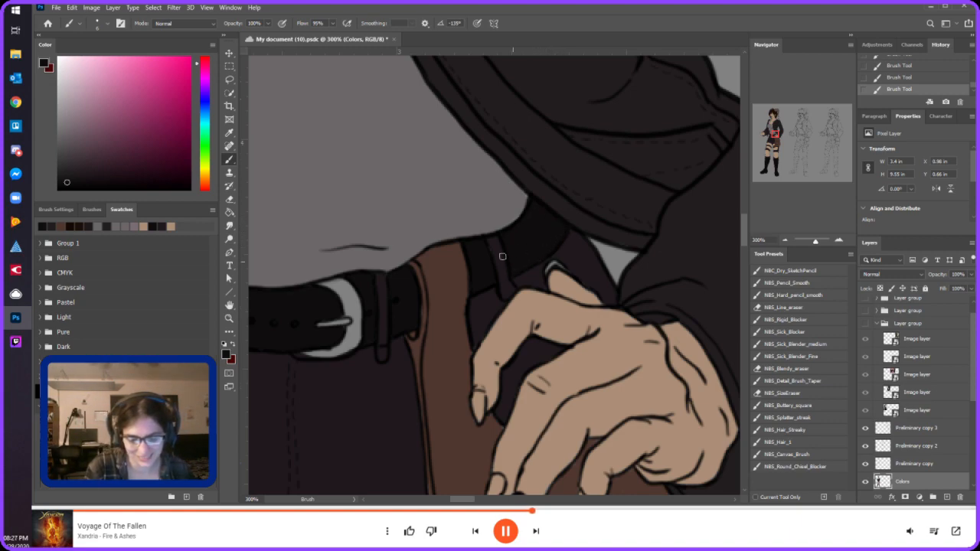
- Pick a light grey, paint the belt buckle's prong, and undo the last stroke on the frame
{"action": "left_click", "coordinate": [62, 82]}
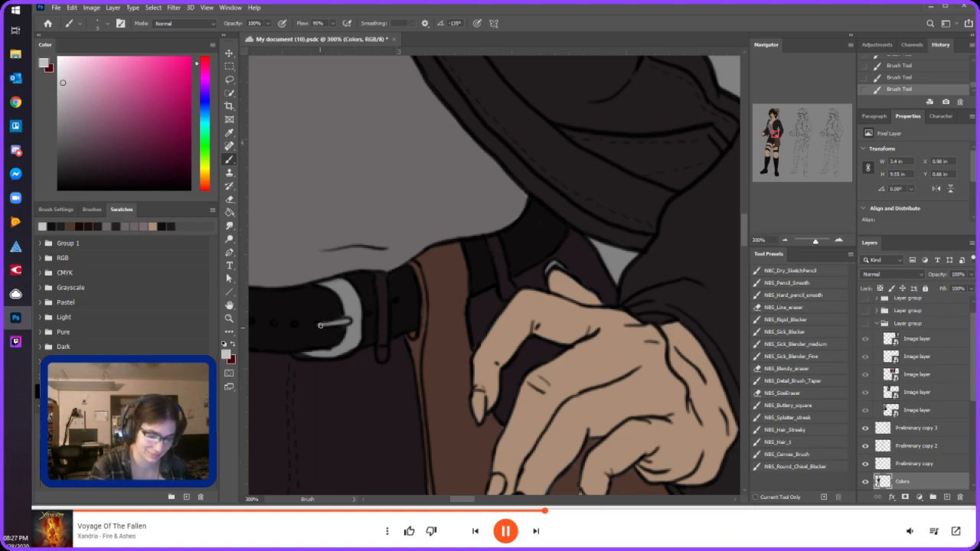
{"action": "mouse_move", "coordinate": [317, 326]}
{"action": "left_mouse_down"}
{"action": "mouse_move", "coordinate": [348, 321]}
{"action": "mouse_move", "coordinate": [346, 304]}
{"action": "mouse_move", "coordinate": [357, 328]}
{"action": "mouse_move", "coordinate": [351, 298]}
{"action": "mouse_move", "coordinate": [353, 331]}
{"action": "left_mouse_up"}
{"action": "left_click", "coordinate": [69, 119]}
{"action": "left_click", "coordinate": [65, 124]}
{"action": "key", "text": "ctrl+z"}
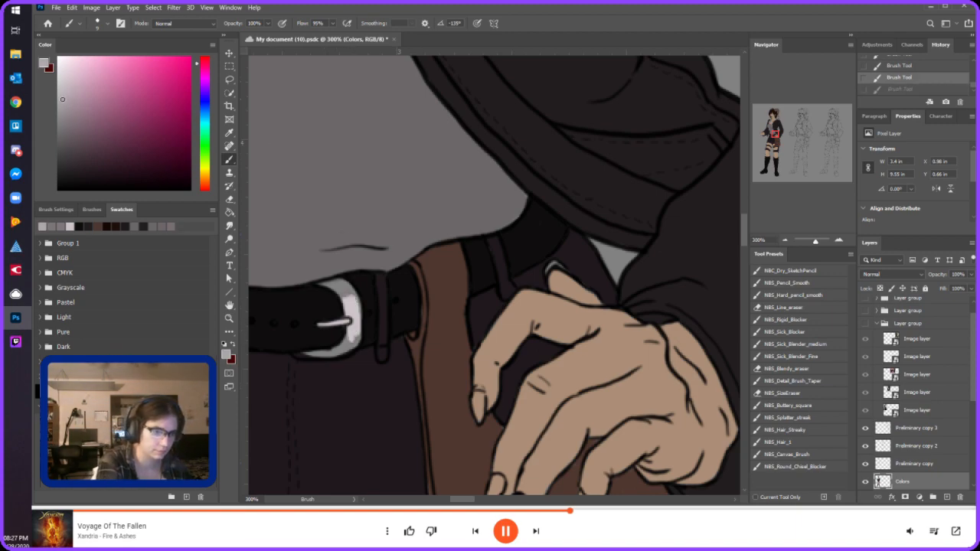
- Choose a slightly darker grey and fill the buckle frame from its upper curve to the lower tip
{"action": "left_click", "coordinate": [64, 104]}
{"action": "left_click_drag", "start_coordinate": [346, 296], "coordinate": [351, 343]}
{"action": "left_click_drag", "start_coordinate": [345, 286], "coordinate": [332, 286]}
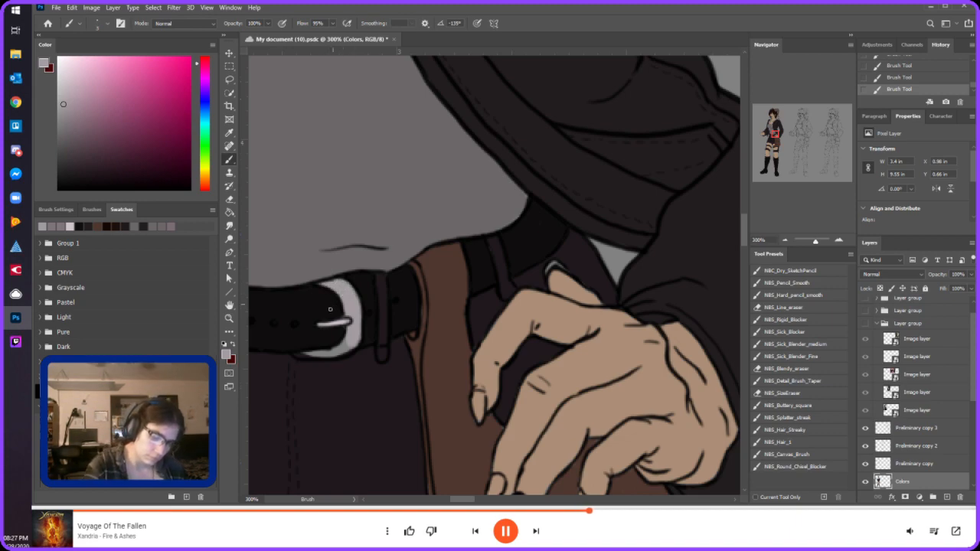
{"action": "left_click_drag", "start_coordinate": [295, 356], "coordinate": [317, 355]}
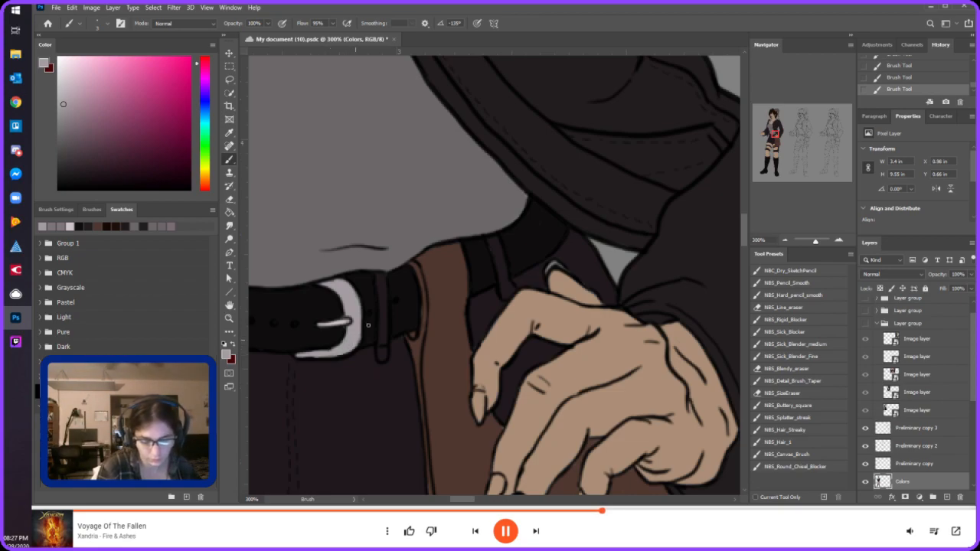
- Sample the thigh bag's brown and pick a darker shade of it for the bag's trim
{"action": "left_click", "coordinate": [785, 241]}
{"action": "left_click", "coordinate": [784, 241]}
{"action": "left_click", "coordinate": [784, 241]}
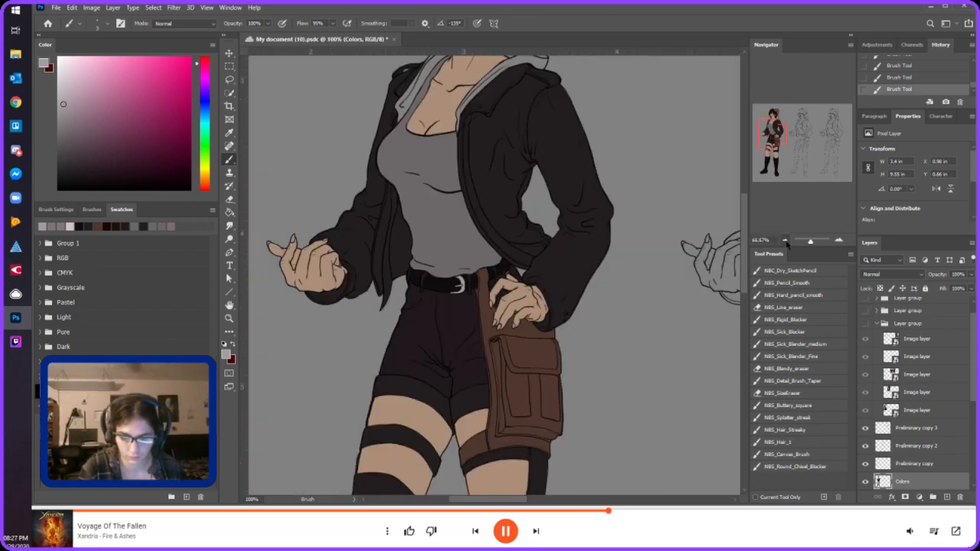
{"action": "left_click", "coordinate": [785, 241]}
{"action": "left_click", "coordinate": [785, 241]}
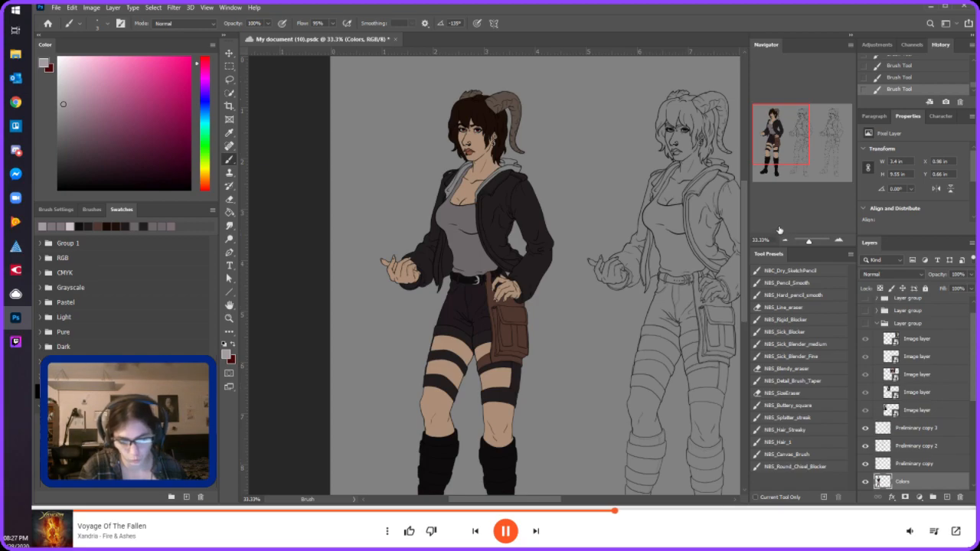
{"action": "left_click", "coordinate": [511, 308], "text": "alt"}
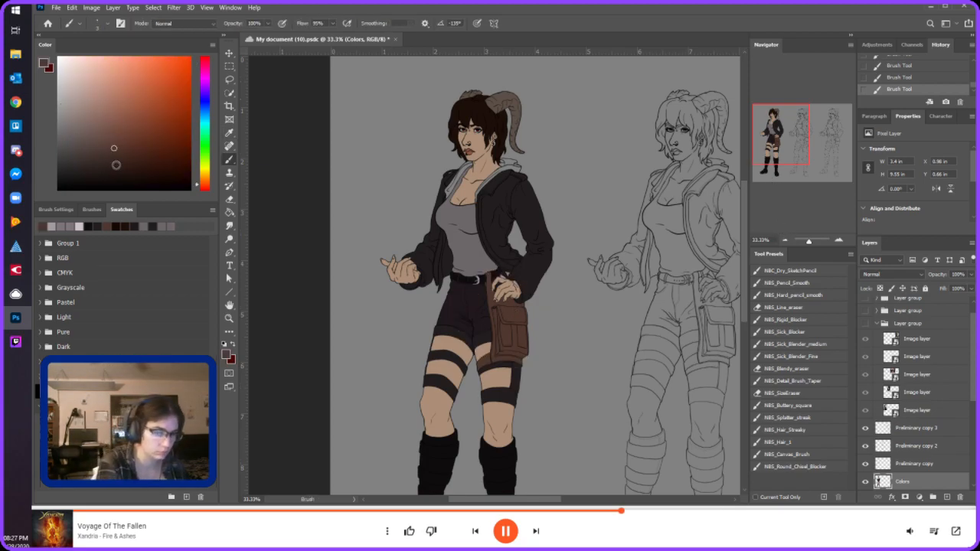
{"action": "left_click", "coordinate": [119, 162]}
- Enlarge the brush and paint darker brown between the bag's front pockets, beneath them, and down the inner stitched edge
{"action": "left_click", "coordinate": [839, 241]}
{"action": "left_click", "coordinate": [839, 241]}
{"action": "left_click", "coordinate": [839, 241]}
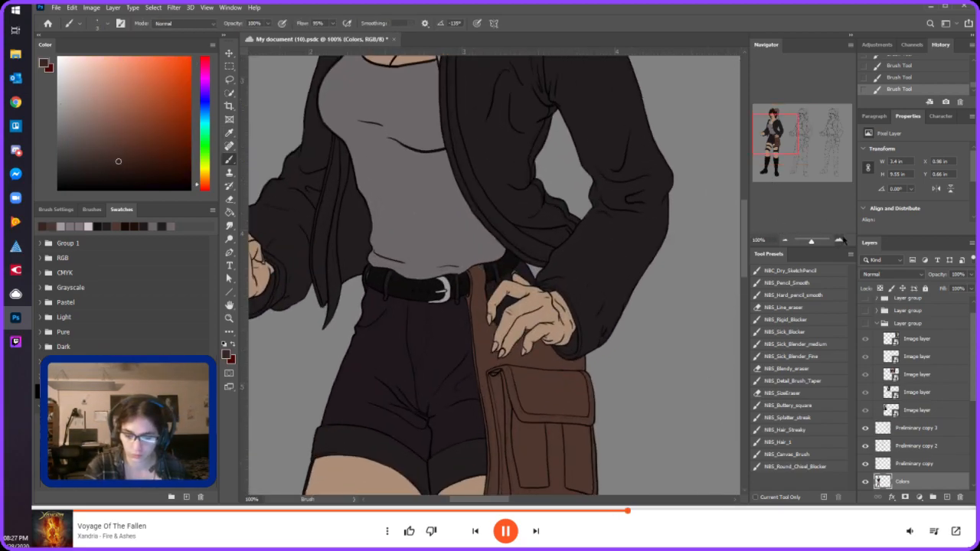
{"action": "left_click", "coordinate": [840, 241]}
{"action": "left_click_drag", "start_coordinate": [773, 130], "coordinate": [768, 136]}
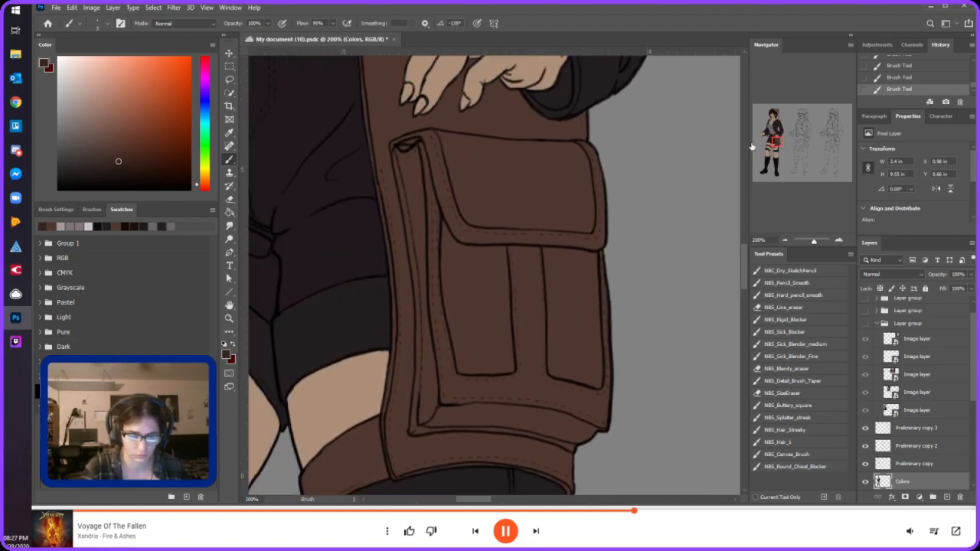
{"action": "key", "text": "bracketright"}
{"action": "key", "text": "bracketright"}
{"action": "mouse_move", "coordinate": [526, 337]}
{"action": "left_mouse_down"}
{"action": "mouse_move", "coordinate": [526, 291]}
{"action": "mouse_move", "coordinate": [531, 367]}
{"action": "mouse_move", "coordinate": [525, 332]}
{"action": "mouse_move", "coordinate": [534, 328]}
{"action": "left_mouse_up"}
{"action": "mouse_move", "coordinate": [458, 391]}
{"action": "left_mouse_down"}
{"action": "mouse_move", "coordinate": [525, 385]}
{"action": "mouse_move", "coordinate": [469, 388]}
{"action": "left_mouse_up"}
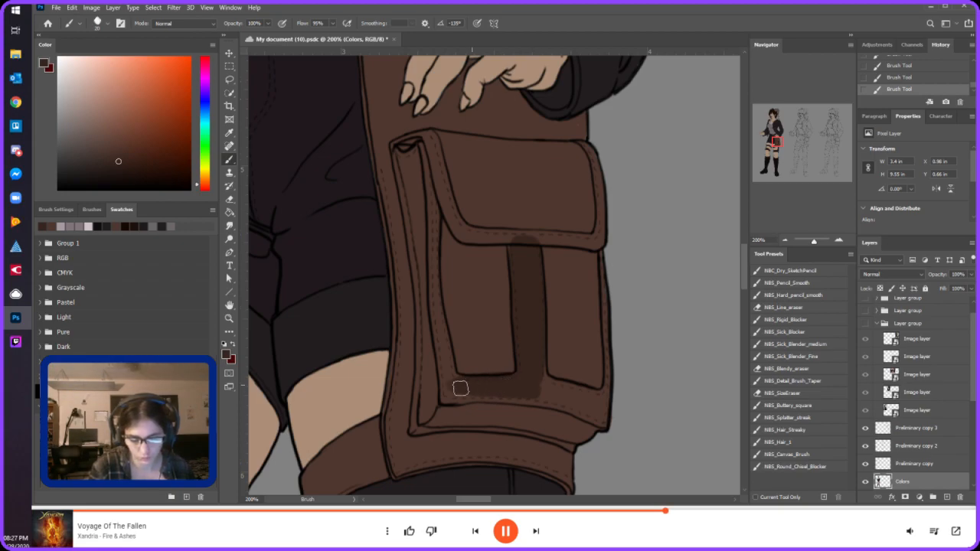
{"action": "mouse_move", "coordinate": [422, 148]}
{"action": "left_mouse_down"}
{"action": "mouse_move", "coordinate": [457, 390]}
{"action": "mouse_move", "coordinate": [445, 397]}
{"action": "mouse_move", "coordinate": [436, 223]}
{"action": "mouse_move", "coordinate": [440, 341]}
{"action": "left_mouse_up"}
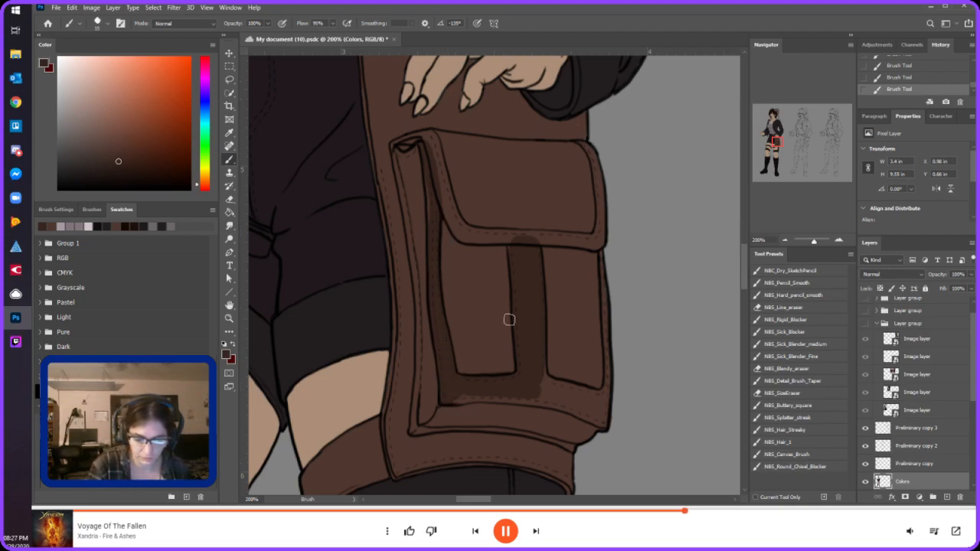
- Extend the darker brown along the bag front's lower stitched border and up its outer edge
{"action": "mouse_move", "coordinate": [449, 394]}
{"action": "left_mouse_down"}
{"action": "mouse_move", "coordinate": [558, 397]}
{"action": "mouse_move", "coordinate": [510, 398]}
{"action": "mouse_move", "coordinate": [591, 410]}
{"action": "mouse_move", "coordinate": [565, 396]}
{"action": "mouse_move", "coordinate": [595, 420]}
{"action": "left_mouse_up"}
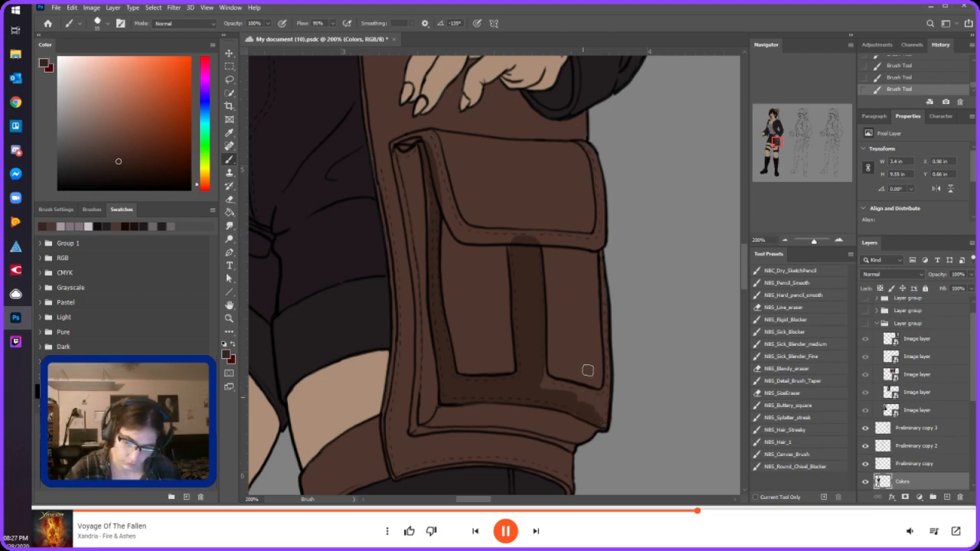
{"action": "left_click_drag", "start_coordinate": [601, 254], "coordinate": [602, 427]}
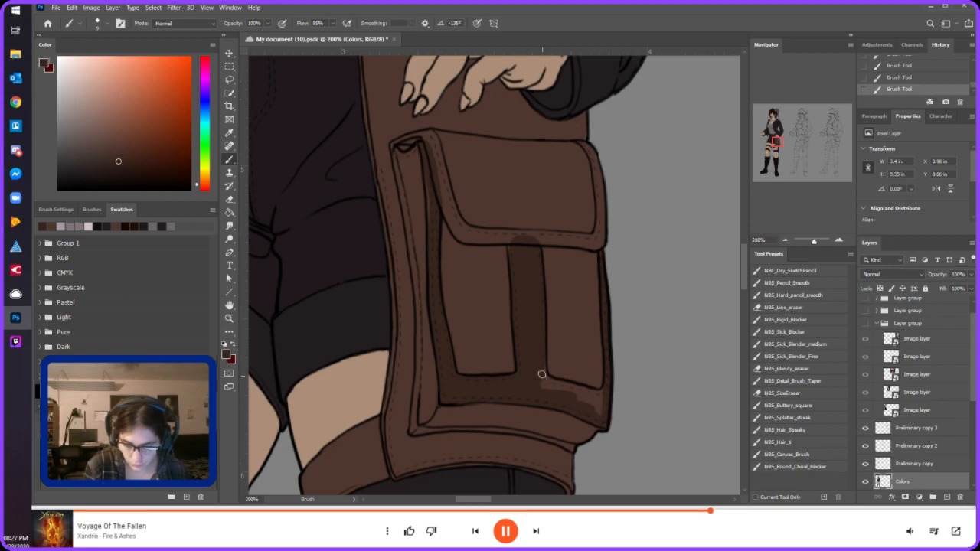
{"action": "key", "text": "bracketright"}
{"action": "key", "text": "bracketright"}
{"action": "mouse_move", "coordinate": [556, 385]}
{"action": "left_mouse_down"}
{"action": "mouse_move", "coordinate": [593, 403]}
{"action": "mouse_move", "coordinate": [575, 394]}
{"action": "left_mouse_up"}
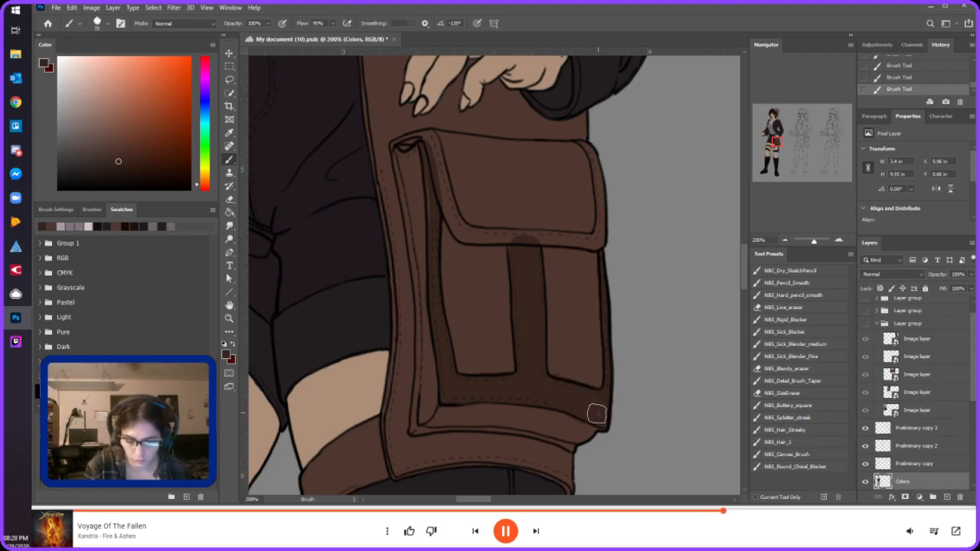
- Undo the last stroke and touch up the outer pocket's lower corner with the bag's sampled lighter brown
{"action": "key", "text": "ctrl+z"}
{"action": "left_click", "coordinate": [565, 337], "text": "alt"}
{"action": "key", "text": "bracketleft"}
{"action": "key", "text": "bracketleft"}
{"action": "key", "text": "bracketleft"}
{"action": "left_click_drag", "start_coordinate": [554, 372], "coordinate": [558, 376]}
- Resample the darker brown and paint the stitched border along the inner side of the bag's flap
{"action": "left_click", "coordinate": [566, 422], "text": "alt"}
{"action": "left_click", "coordinate": [570, 400], "text": "alt"}
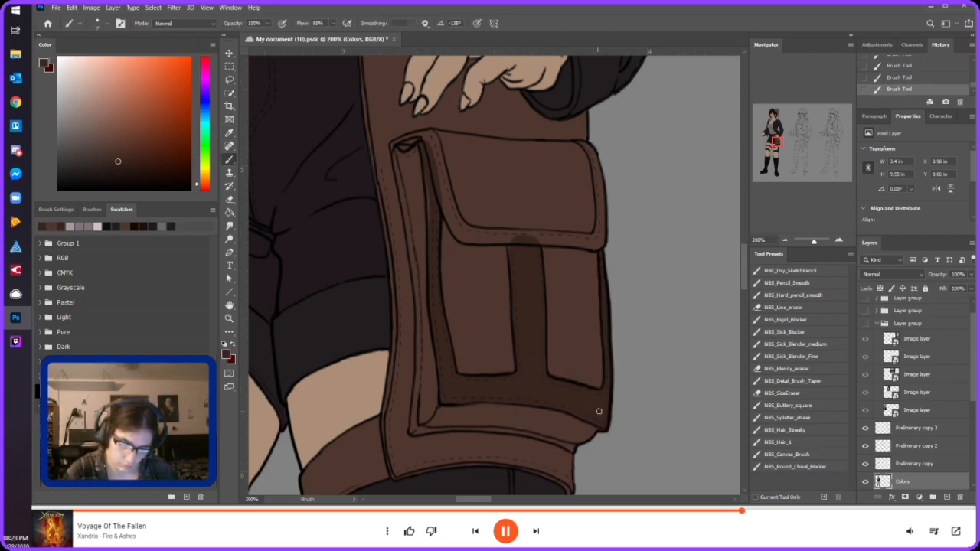
{"action": "left_click_drag", "start_coordinate": [452, 221], "coordinate": [439, 189]}
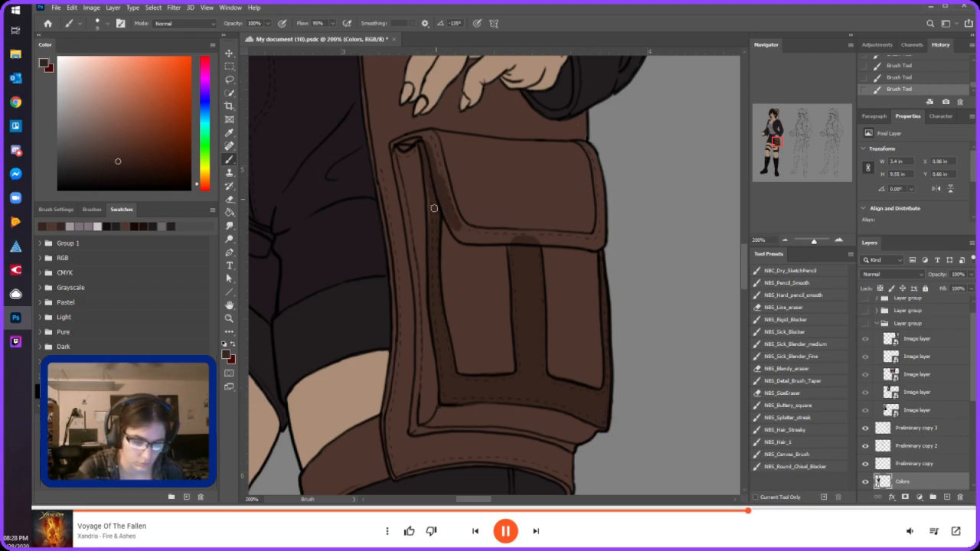
- Paint the left trim band of the bag's pocket flap in the sampled darker brown
{"action": "mouse_move", "coordinate": [394, 143]}
{"action": "left_mouse_down"}
{"action": "mouse_move", "coordinate": [427, 133]}
{"action": "mouse_move", "coordinate": [432, 149]}
{"action": "left_mouse_up"}
{"action": "left_click", "coordinate": [407, 128], "text": "alt"}
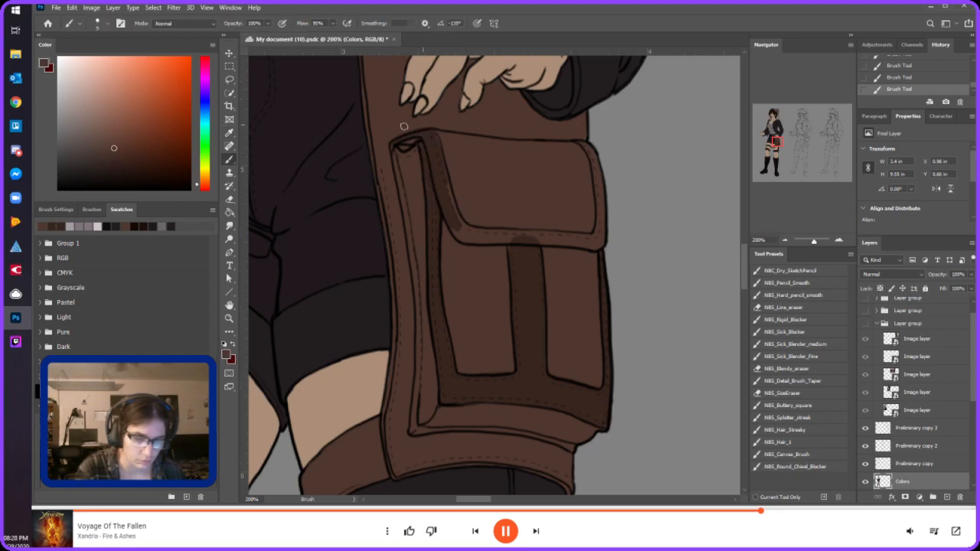
{"action": "left_click", "coordinate": [433, 146], "text": "alt"}
{"action": "left_click_drag", "start_coordinate": [449, 189], "coordinate": [445, 192]}
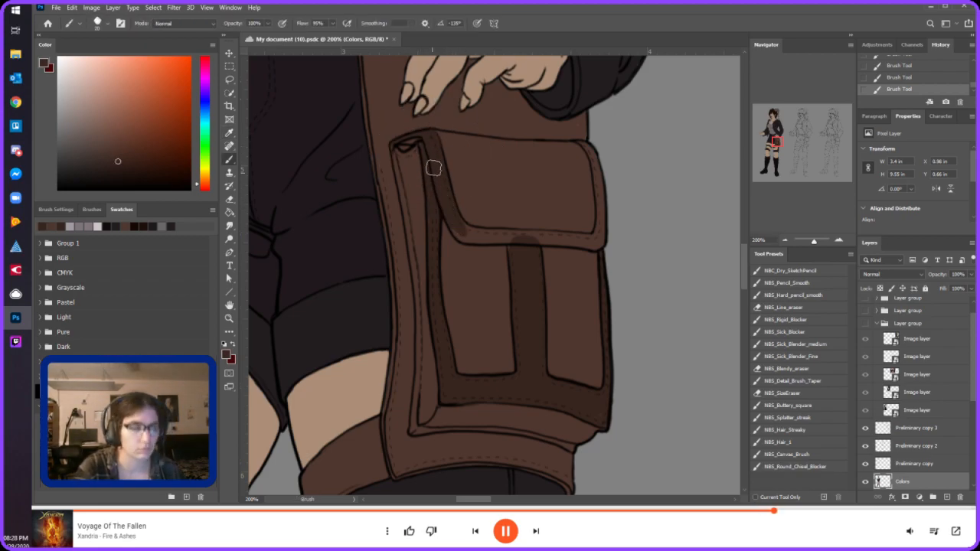
- Extend the dark brown trim along the pocket flap's lower edge and up its right edge
{"action": "key", "text": "["}
{"action": "left_click_drag", "start_coordinate": [458, 232], "coordinate": [499, 236]}
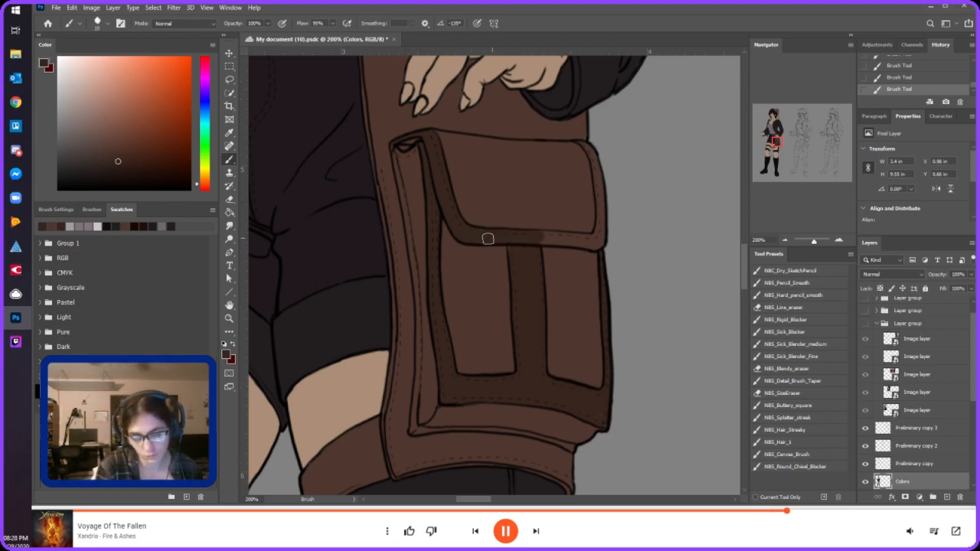
{"action": "left_click_drag", "start_coordinate": [542, 229], "coordinate": [582, 234]}
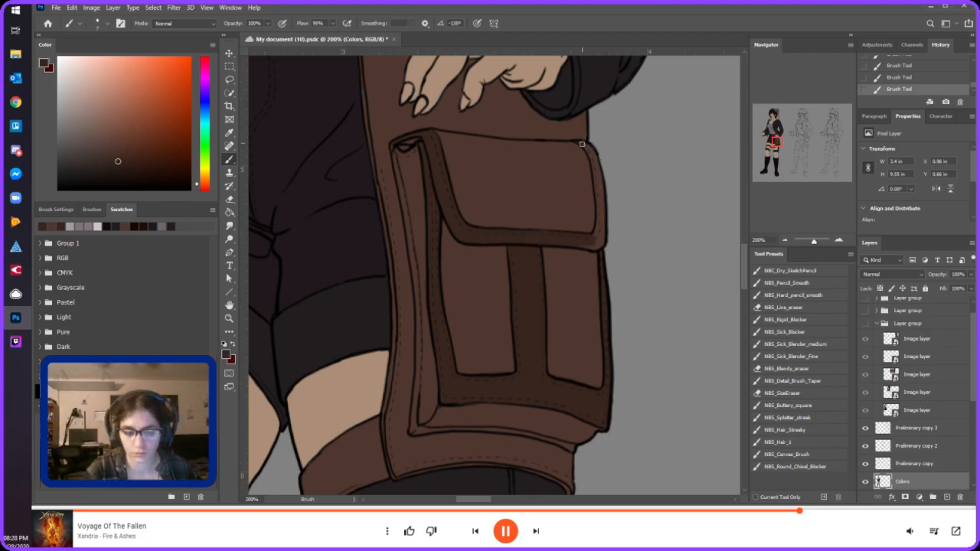
{"action": "key", "text": "i"}
{"action": "left_click", "coordinate": [577, 134]}
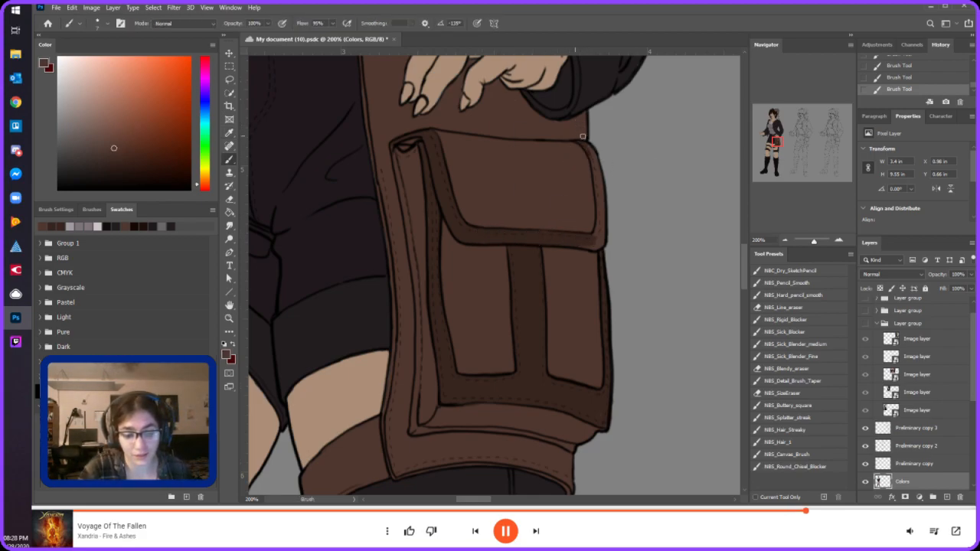
{"action": "left_click", "coordinate": [587, 152], "text": "alt"}
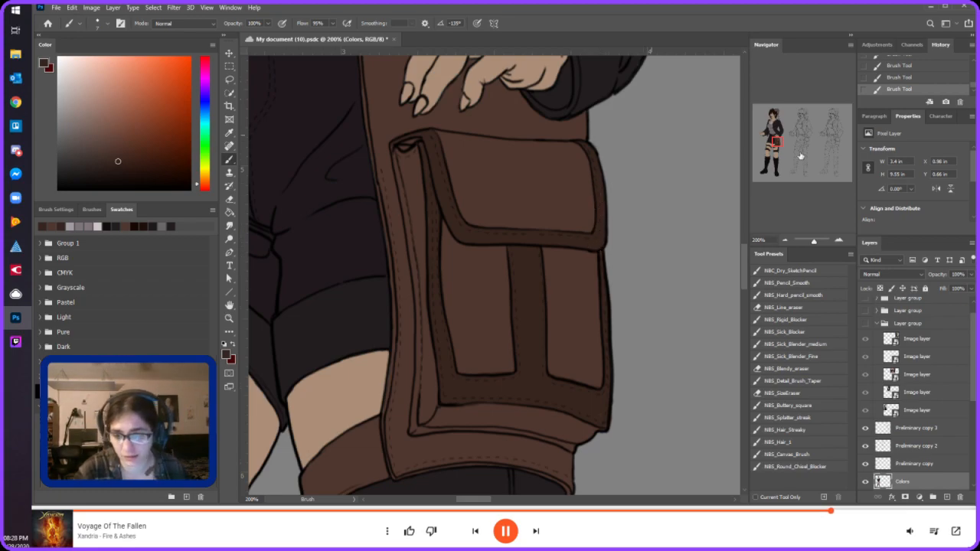
- Fill the thigh strap beside the bag with the same dark brown
{"action": "left_click", "coordinate": [774, 142]}
{"action": "left_click_drag", "start_coordinate": [774, 142], "coordinate": [773, 147]}
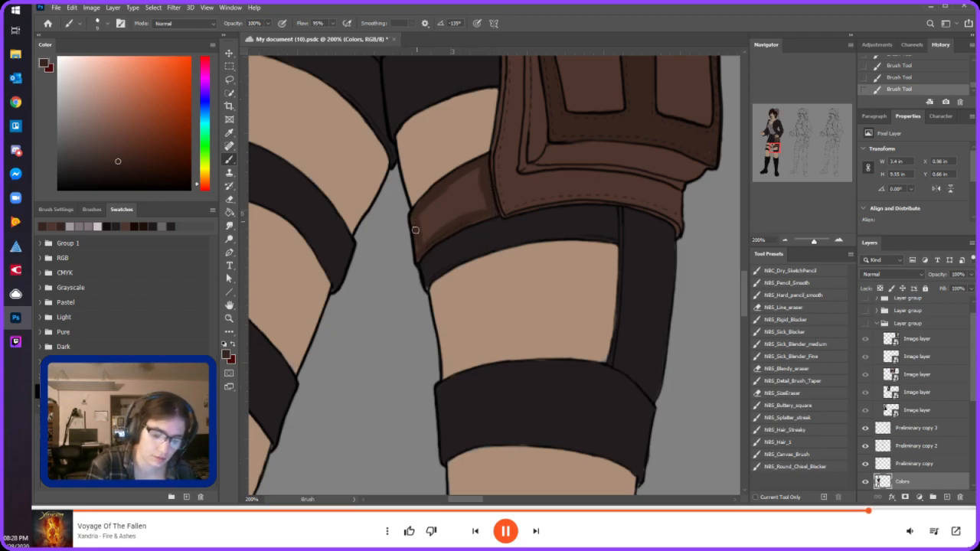
{"action": "mouse_move", "coordinate": [436, 222]}
{"action": "left_mouse_down"}
{"action": "mouse_move", "coordinate": [473, 205]}
{"action": "mouse_move", "coordinate": [476, 217]}
{"action": "mouse_move", "coordinate": [486, 213]}
{"action": "mouse_move", "coordinate": [480, 189]}
{"action": "mouse_move", "coordinate": [444, 193]}
{"action": "mouse_move", "coordinate": [426, 216]}
{"action": "left_mouse_up"}
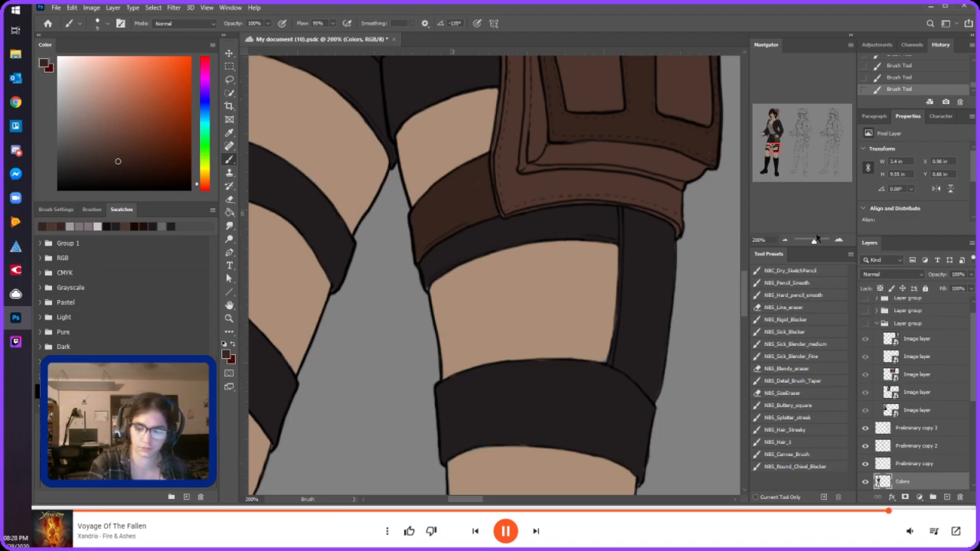
- Choose a dark grey and lay the first strokes on the hoodie's left lapel beside the neckline
{"action": "left_click", "coordinate": [784, 240]}
{"action": "left_click", "coordinate": [784, 240]}
{"action": "left_click", "coordinate": [784, 240]}
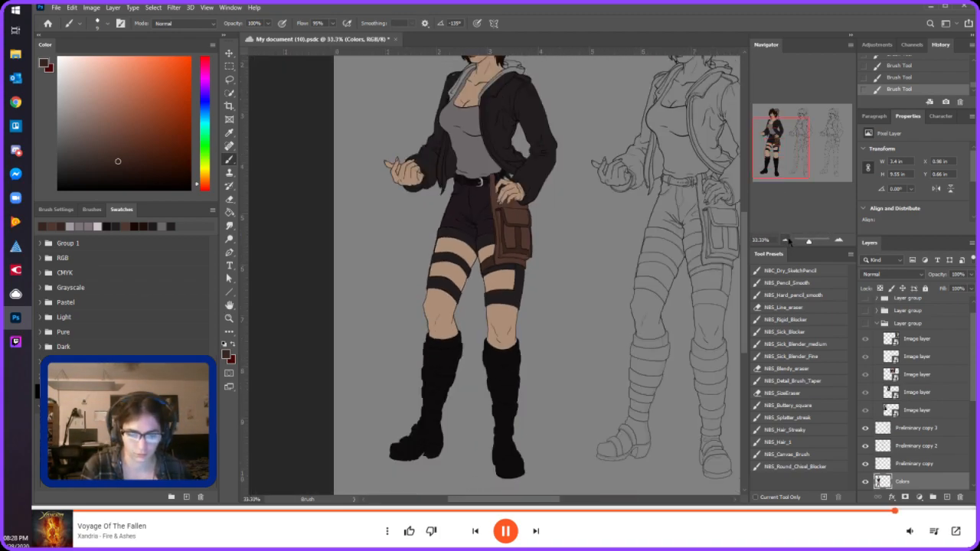
{"action": "left_click_drag", "start_coordinate": [773, 147], "coordinate": [775, 139]}
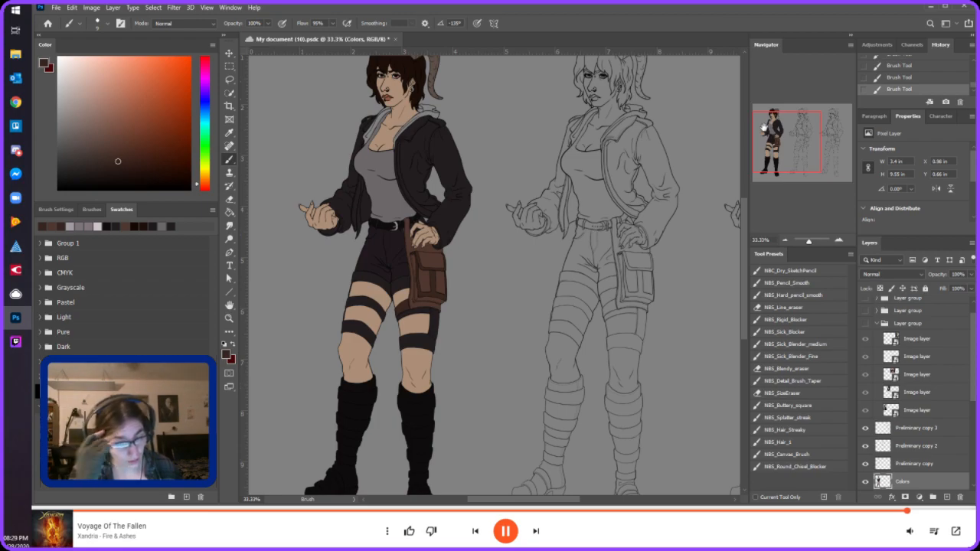
{"action": "left_click", "coordinate": [839, 240]}
{"action": "left_click", "coordinate": [839, 241]}
{"action": "left_click", "coordinate": [839, 240]}
{"action": "left_click_drag", "start_coordinate": [784, 129], "coordinate": [772, 113]}
{"action": "left_click", "coordinate": [360, 207], "text": "alt"}
{"action": "left_click", "coordinate": [63, 149]}
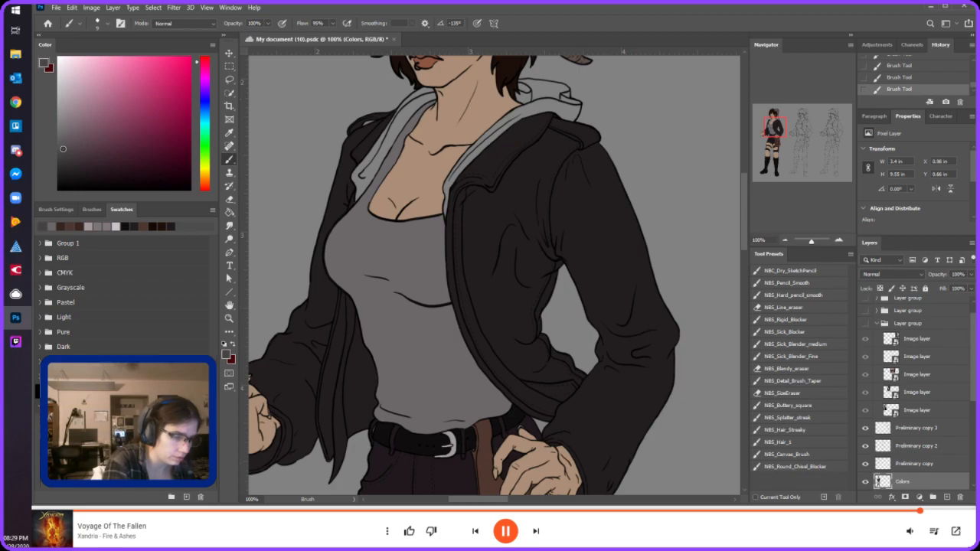
{"action": "left_click_drag", "start_coordinate": [360, 175], "coordinate": [392, 132]}
{"action": "mouse_move", "coordinate": [355, 178]}
{"action": "left_mouse_down"}
{"action": "mouse_move", "coordinate": [392, 121]}
{"action": "mouse_move", "coordinate": [383, 138]}
{"action": "left_mouse_up"}
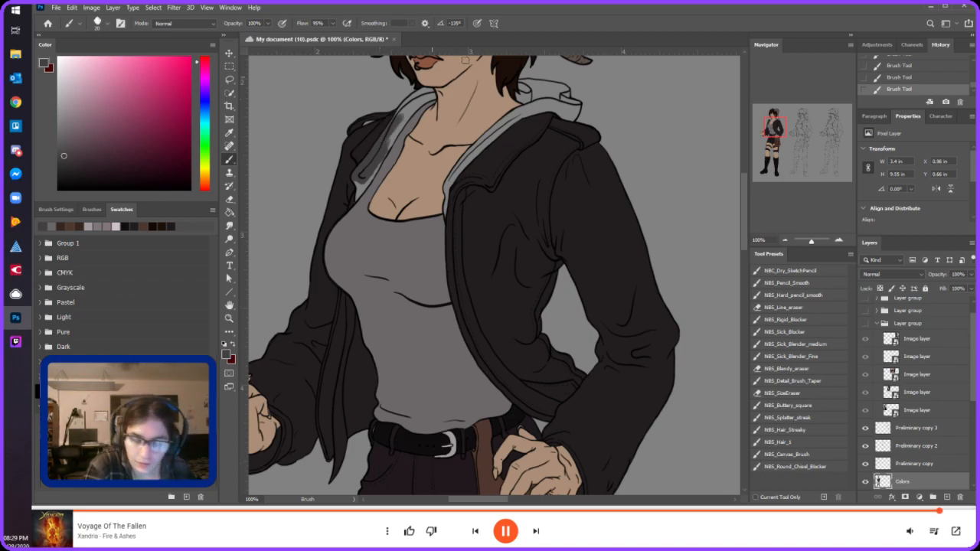
- Fill the upper part of the hoodie's left lapel up to the neck with dark grey
{"action": "left_click_drag", "start_coordinate": [773, 139], "coordinate": [773, 100]}
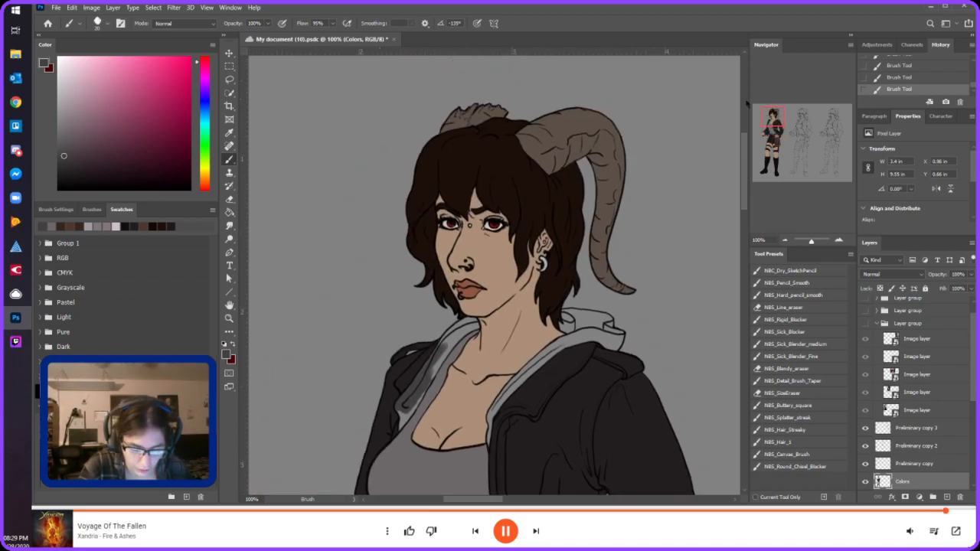
{"action": "left_click_drag", "start_coordinate": [447, 340], "coordinate": [443, 346]}
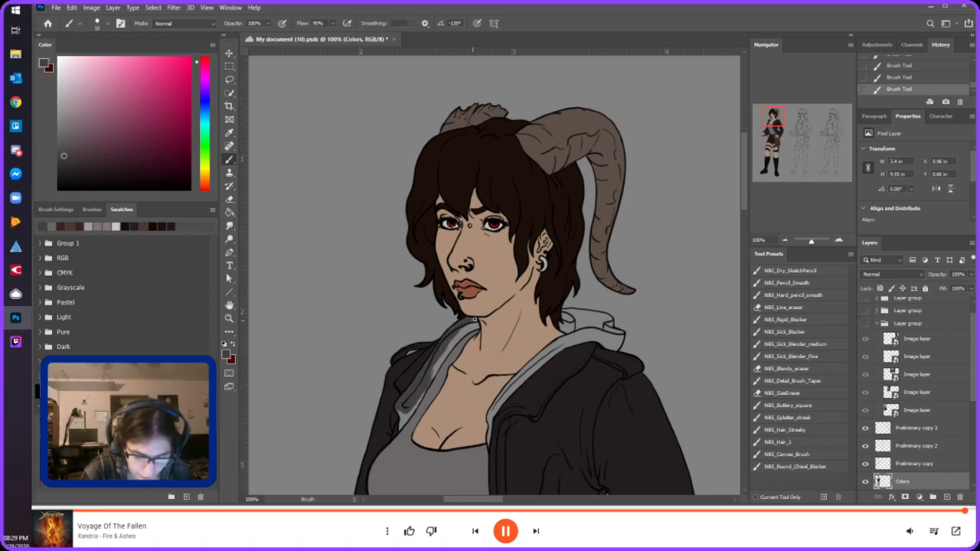
{"action": "left_click_drag", "start_coordinate": [471, 328], "coordinate": [430, 380]}
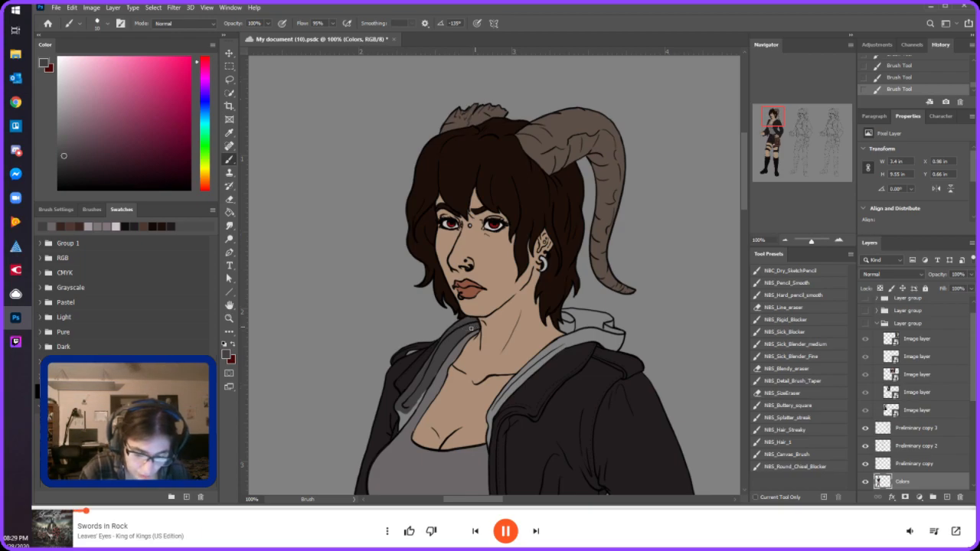
- Paint the lower tip of the hoodie's left lapel dark grey
{"action": "left_click_drag", "start_coordinate": [812, 239], "coordinate": [842, 229]}
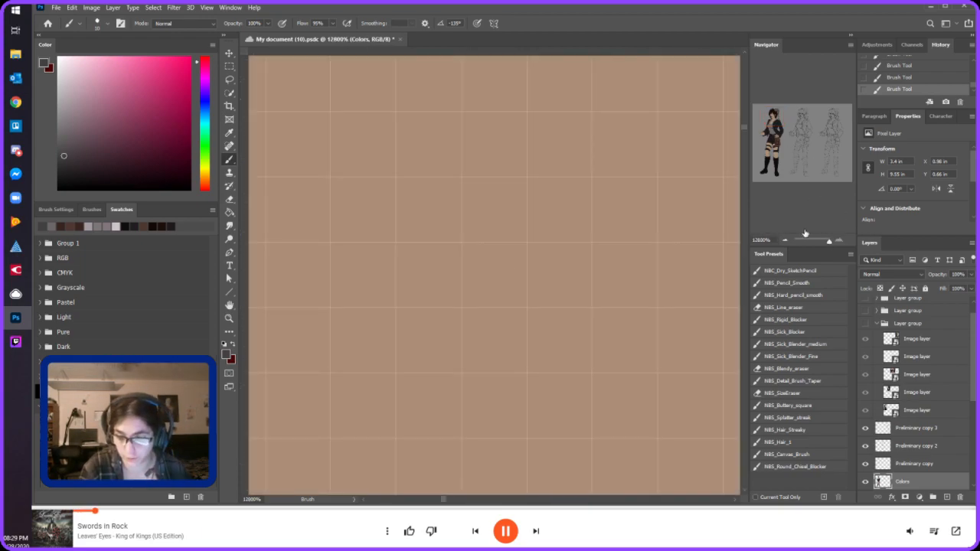
{"action": "left_click", "coordinate": [808, 242]}
{"action": "left_click_drag", "start_coordinate": [808, 242], "coordinate": [810, 240]}
{"action": "left_click_drag", "start_coordinate": [797, 145], "coordinate": [773, 127]}
{"action": "left_click", "coordinate": [839, 240]}
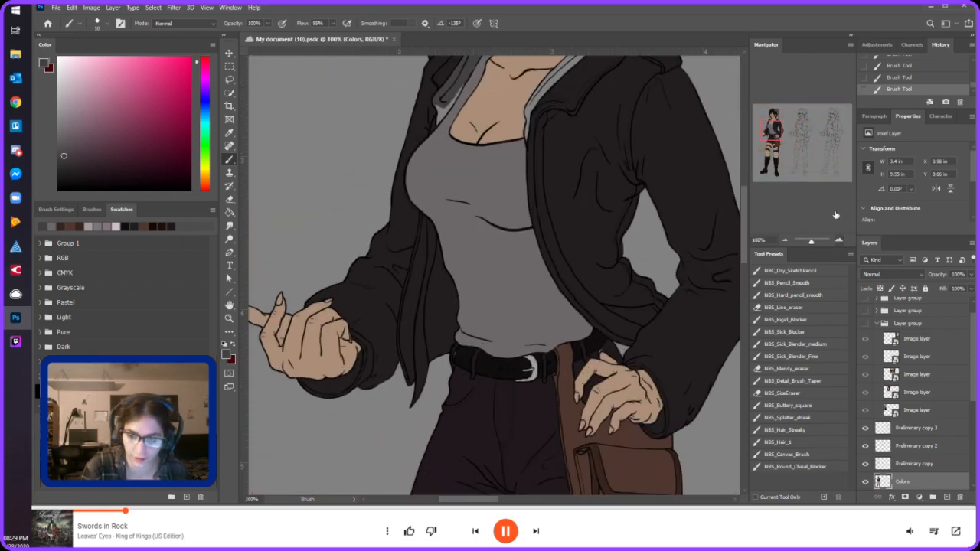
{"action": "scroll", "coordinate": [673, 66], "scroll_direction": "up", "scroll_amount": 3}
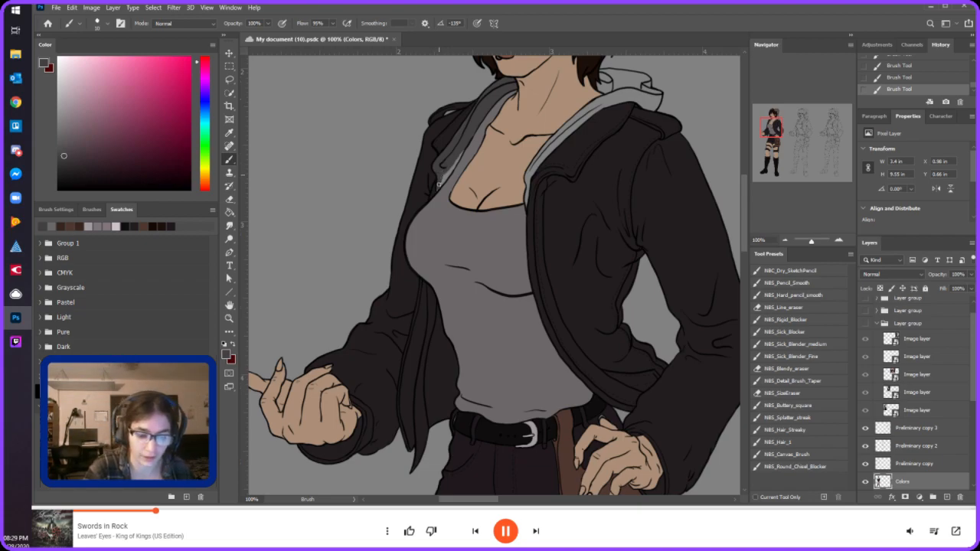
{"action": "left_click_drag", "start_coordinate": [441, 183], "coordinate": [454, 159]}
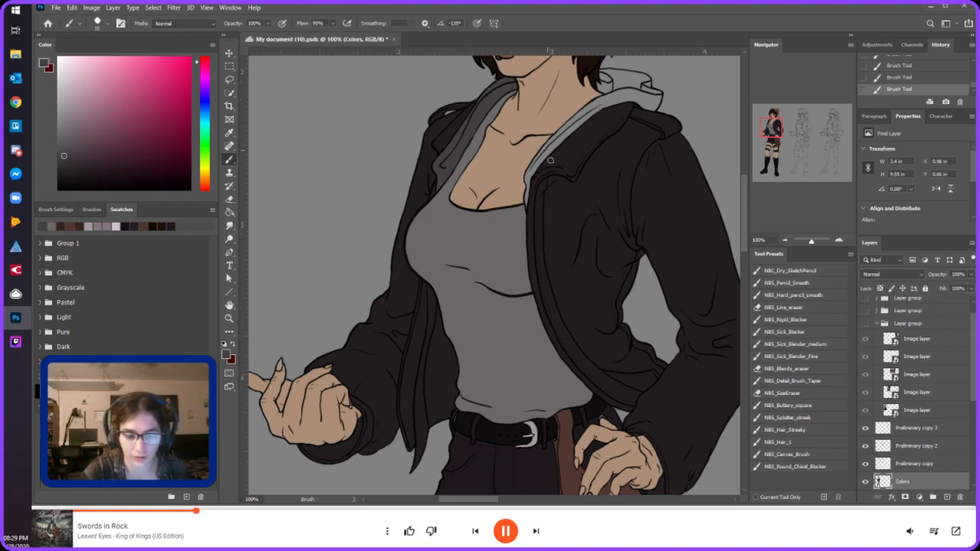
- Undo the last two brush strokes and restore them
{"action": "left_click_drag", "start_coordinate": [768, 130], "coordinate": [755, 101]}
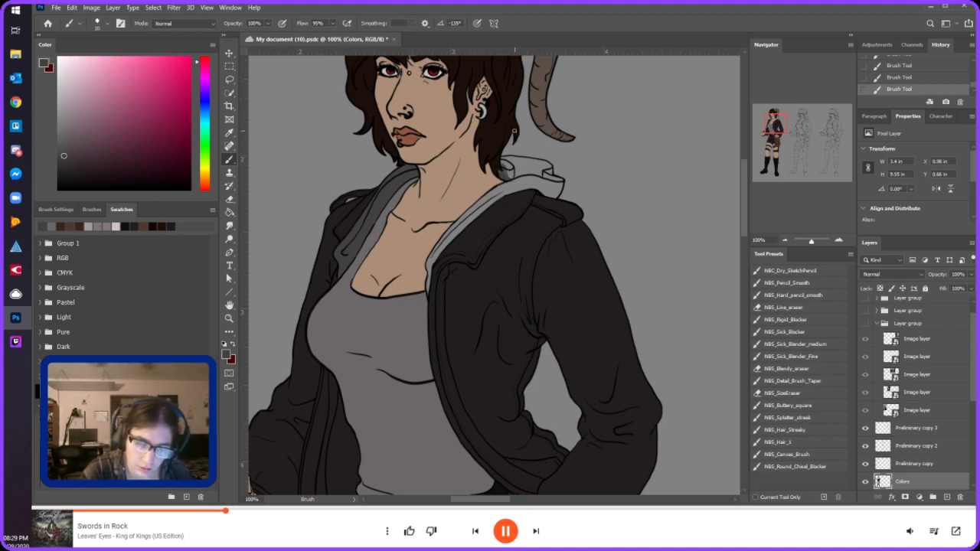
{"action": "key", "text": "i"}
{"action": "key", "text": "b"}
{"action": "key", "text": "ctrl+z"}
{"action": "key", "text": "ctrl+z"}
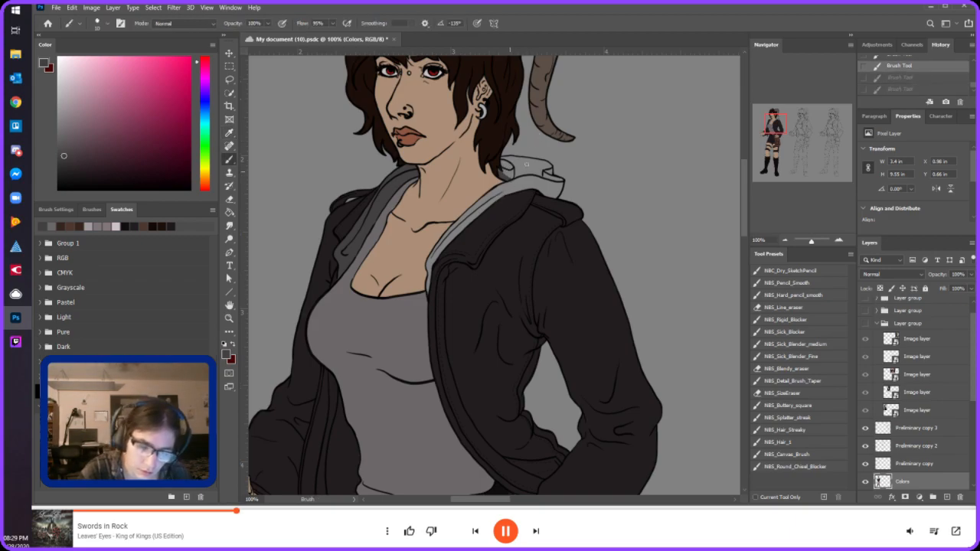
{"action": "left_click", "coordinate": [839, 240]}
{"action": "left_click_drag", "start_coordinate": [774, 119], "coordinate": [767, 114]}
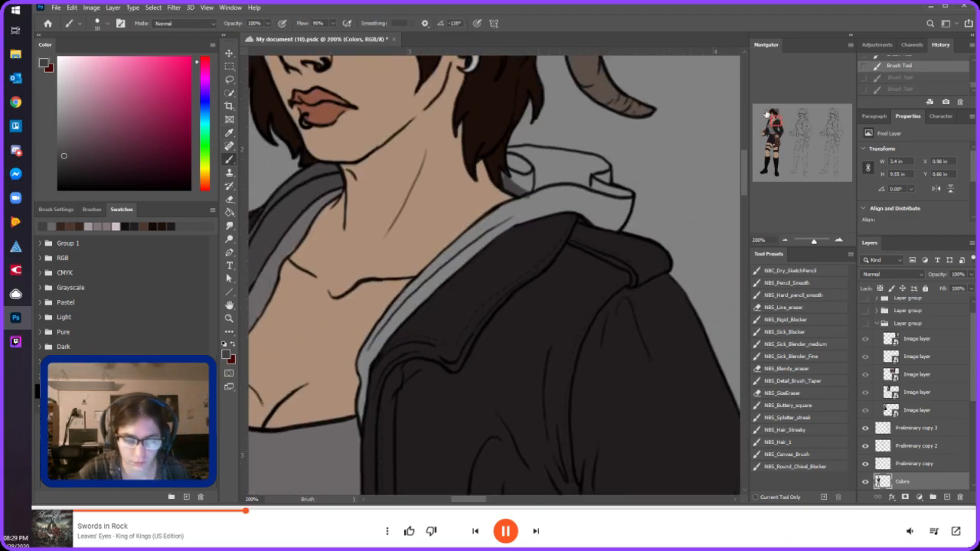
{"action": "key", "text": "ctrl+shift+z"}
{"action": "key", "text": "ctrl+shift+z"}
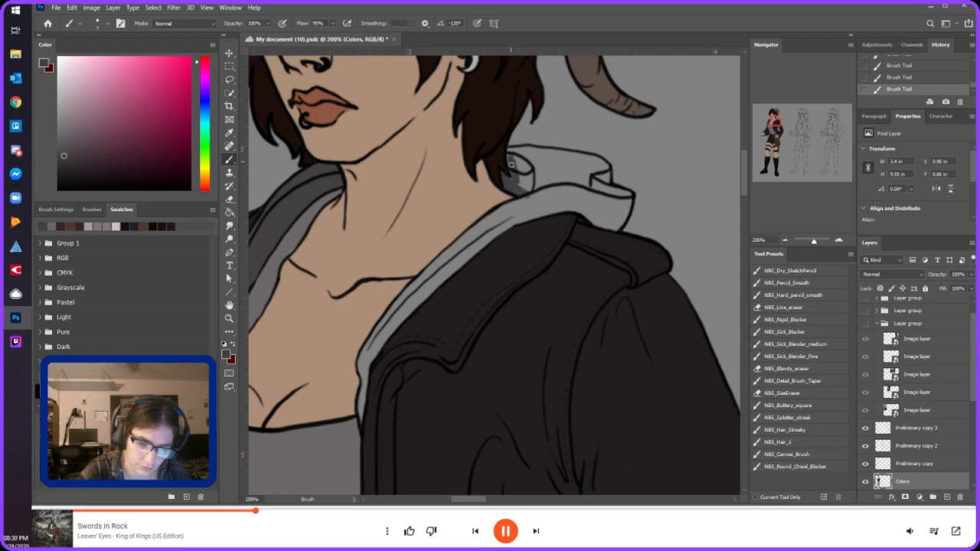
- Paint the back of the hood and its folds behind the neck dark grey
{"action": "mouse_move", "coordinate": [511, 154]}
{"action": "left_mouse_down"}
{"action": "mouse_move", "coordinate": [591, 157]}
{"action": "mouse_move", "coordinate": [614, 170]}
{"action": "mouse_move", "coordinate": [602, 166]}
{"action": "mouse_move", "coordinate": [605, 189]}
{"action": "mouse_move", "coordinate": [605, 169]}
{"action": "mouse_move", "coordinate": [545, 156]}
{"action": "mouse_move", "coordinate": [603, 161]}
{"action": "left_mouse_up"}
{"action": "key", "text": "bracketright"}
{"action": "key", "text": "bracketright"}
{"action": "mouse_move", "coordinate": [528, 166]}
{"action": "left_mouse_down"}
{"action": "mouse_move", "coordinate": [533, 183]}
{"action": "mouse_move", "coordinate": [548, 175]}
{"action": "mouse_move", "coordinate": [560, 186]}
{"action": "mouse_move", "coordinate": [588, 185]}
{"action": "left_mouse_up"}
- Fill the hoodie's right lapel and the hood's collar fold above the shoulder with dark grey, varying the brush size
{"action": "key", "text": "bracketleft"}
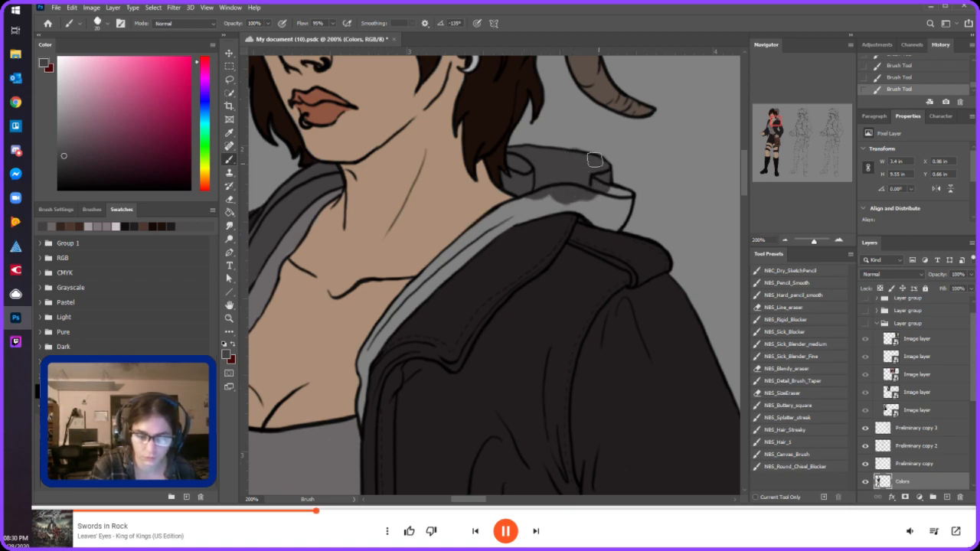
{"action": "key", "text": "bracketleft"}
{"action": "key", "text": "bracketleft"}
{"action": "mouse_move", "coordinate": [360, 419]}
{"action": "left_mouse_down"}
{"action": "mouse_move", "coordinate": [363, 360]}
{"action": "mouse_move", "coordinate": [378, 335]}
{"action": "mouse_move", "coordinate": [365, 352]}
{"action": "mouse_move", "coordinate": [408, 288]}
{"action": "left_mouse_up"}
{"action": "key", "text": "bracketright"}
{"action": "key", "text": "bracketright"}
{"action": "key", "text": "bracketright"}
{"action": "mouse_move", "coordinate": [368, 364]}
{"action": "left_mouse_down"}
{"action": "mouse_move", "coordinate": [391, 320]}
{"action": "mouse_move", "coordinate": [429, 287]}
{"action": "mouse_move", "coordinate": [383, 336]}
{"action": "mouse_move", "coordinate": [492, 230]}
{"action": "mouse_move", "coordinate": [406, 295]}
{"action": "mouse_move", "coordinate": [428, 271]}
{"action": "left_mouse_up"}
{"action": "mouse_move", "coordinate": [503, 220]}
{"action": "left_mouse_down"}
{"action": "mouse_move", "coordinate": [464, 242]}
{"action": "mouse_move", "coordinate": [545, 196]}
{"action": "mouse_move", "coordinate": [453, 252]}
{"action": "mouse_move", "coordinate": [563, 199]}
{"action": "mouse_move", "coordinate": [509, 221]}
{"action": "mouse_move", "coordinate": [556, 206]}
{"action": "mouse_move", "coordinate": [557, 145]}
{"action": "mouse_move", "coordinate": [581, 222]}
{"action": "mouse_move", "coordinate": [559, 202]}
{"action": "mouse_move", "coordinate": [589, 208]}
{"action": "mouse_move", "coordinate": [529, 193]}
{"action": "mouse_move", "coordinate": [591, 217]}
{"action": "left_mouse_up"}
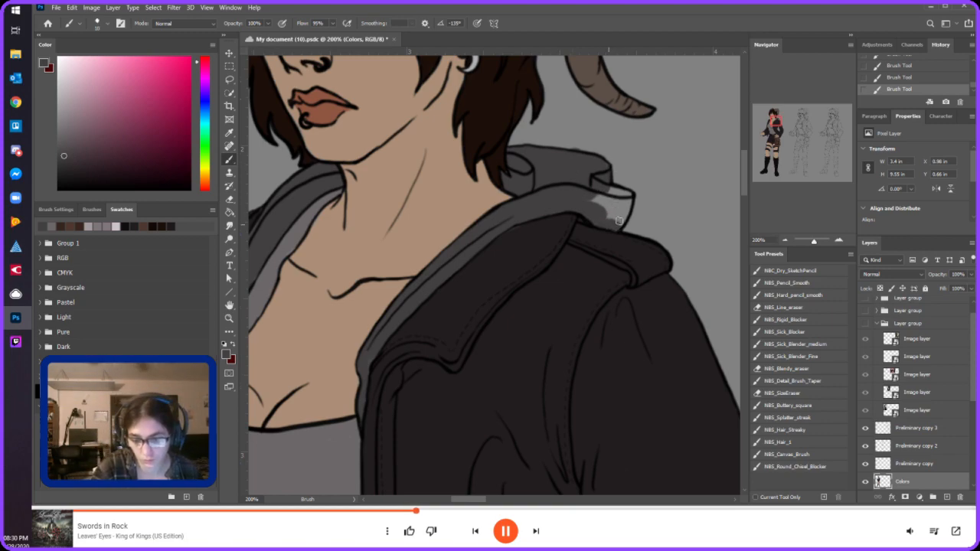
{"action": "mouse_move", "coordinate": [614, 214]}
{"action": "left_mouse_down"}
{"action": "mouse_move", "coordinate": [595, 206]}
{"action": "mouse_move", "coordinate": [604, 202]}
{"action": "mouse_move", "coordinate": [616, 223]}
{"action": "left_mouse_up"}
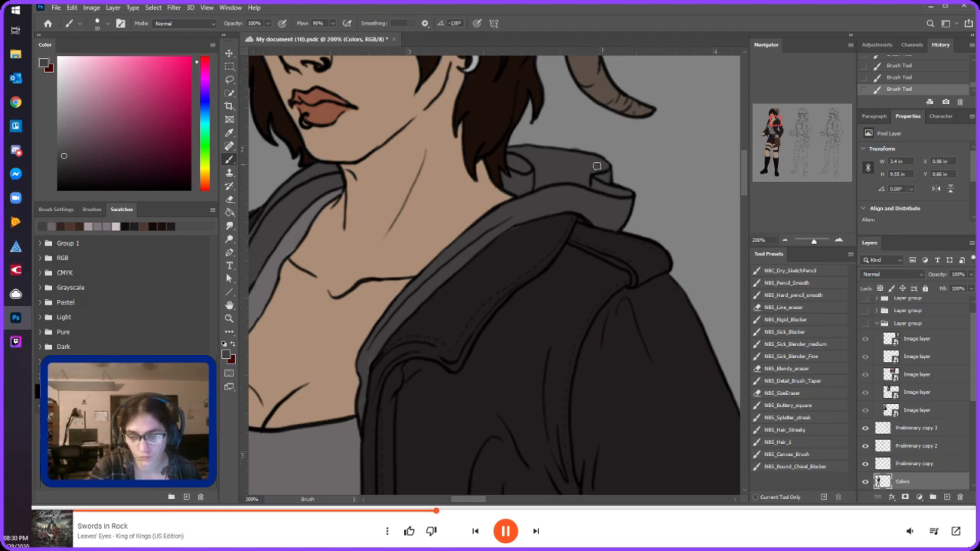
- Erase stray paint above the hood and touch up the hoodie's left side with greys sampled from the drawing
{"action": "key", "text": "e"}
{"action": "left_click_drag", "start_coordinate": [562, 135], "coordinate": [520, 124]}
{"action": "key", "text": "b"}
{"action": "left_click", "coordinate": [343, 178], "text": "alt"}
{"action": "left_click_drag", "start_coordinate": [341, 177], "coordinate": [325, 181]}
{"action": "left_click", "coordinate": [299, 228], "text": "alt"}
{"action": "left_click_drag", "start_coordinate": [294, 242], "coordinate": [286, 239]}
- Paint the left part of the second wrap band below the knee on the left leg dark charcoal grey
{"action": "left_click", "coordinate": [786, 241]}
{"action": "left_click", "coordinate": [785, 240]}
{"action": "left_click", "coordinate": [786, 241]}
{"action": "left_click", "coordinate": [786, 241]}
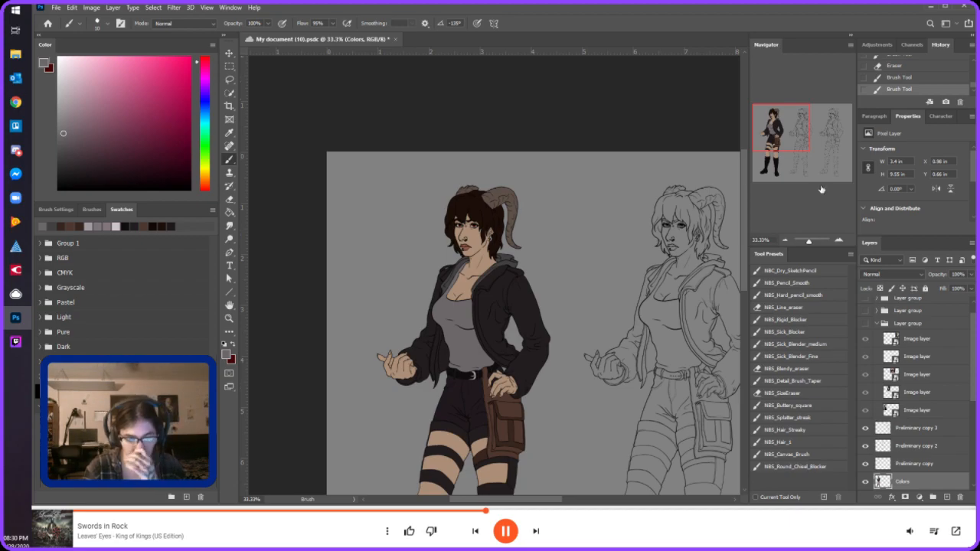
{"action": "mouse_move", "coordinate": [788, 152]}
{"action": "left_mouse_down"}
{"action": "mouse_move", "coordinate": [790, 142]}
{"action": "mouse_move", "coordinate": [795, 150]}
{"action": "left_mouse_up"}
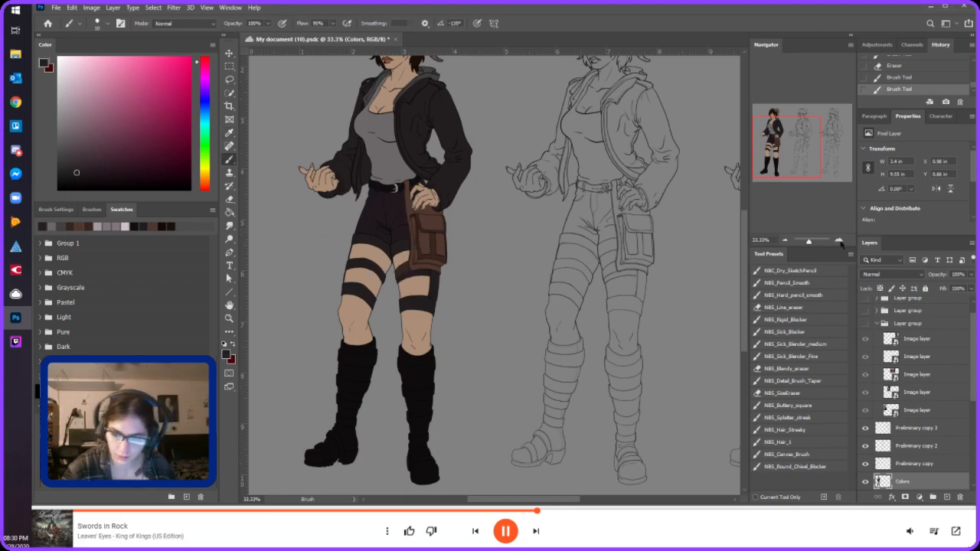
{"action": "left_click", "coordinate": [839, 241]}
{"action": "left_click", "coordinate": [838, 241]}
{"action": "left_click", "coordinate": [838, 241]}
{"action": "left_click", "coordinate": [839, 241]}
{"action": "left_click_drag", "start_coordinate": [777, 150], "coordinate": [766, 157]}
{"action": "left_click", "coordinate": [784, 241]}
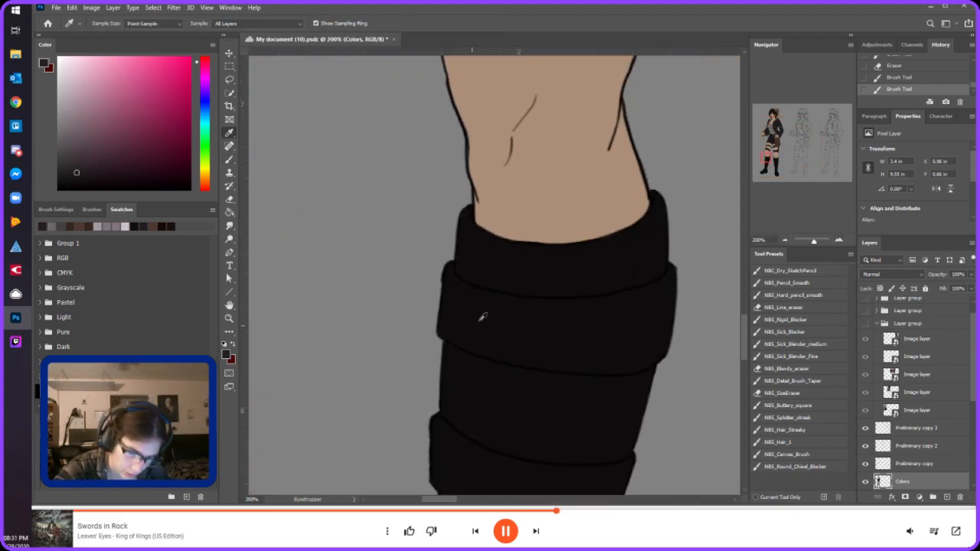
{"action": "mouse_move", "coordinate": [489, 316]}
{"action": "left_mouse_down"}
{"action": "mouse_move", "coordinate": [563, 325]}
{"action": "mouse_move", "coordinate": [471, 337]}
{"action": "mouse_move", "coordinate": [457, 320]}
{"action": "mouse_move", "coordinate": [467, 337]}
{"action": "mouse_move", "coordinate": [454, 315]}
{"action": "left_mouse_up"}
{"action": "key", "text": "["}
{"action": "key", "text": "["}
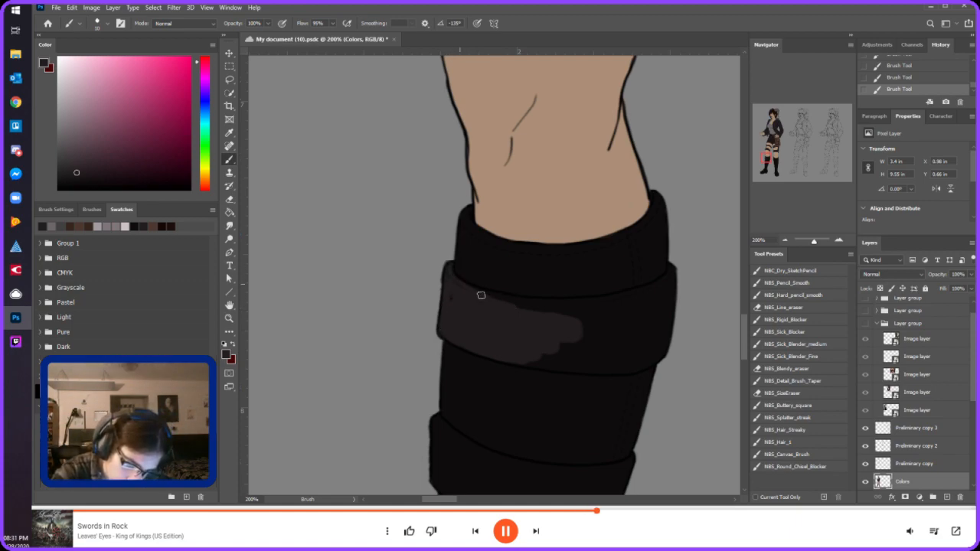
- Extend the charcoal fill across the second wrap band to its right edge, using a larger brush
{"action": "key", "text": "bracketright"}
{"action": "key", "text": "bracketright"}
{"action": "key", "text": "bracketright"}
{"action": "key", "text": "bracketright"}
{"action": "key", "text": "bracketright"}
{"action": "key", "text": "bracketright"}
{"action": "key", "text": "bracketright"}
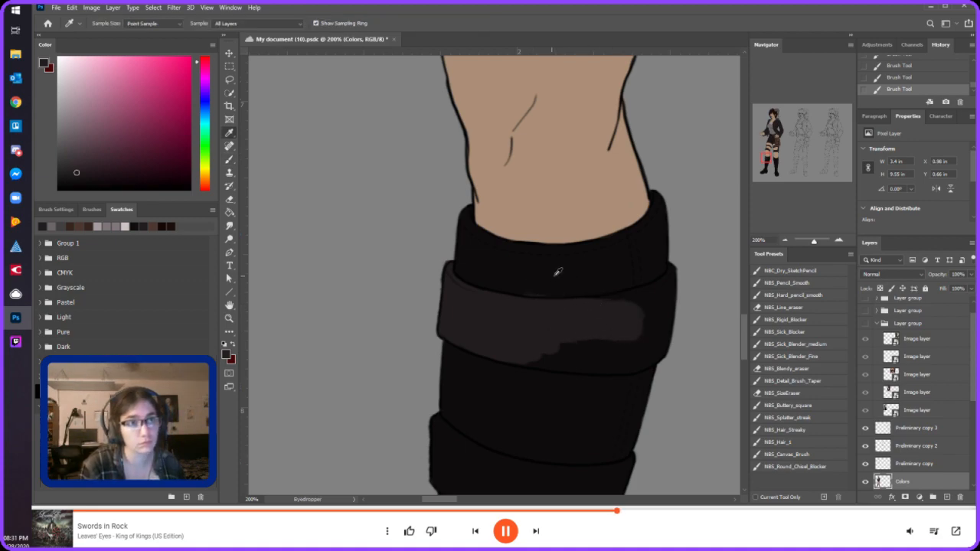
{"action": "left_click", "coordinate": [562, 278], "text": "alt"}
{"action": "left_click", "coordinate": [586, 314], "text": "alt"}
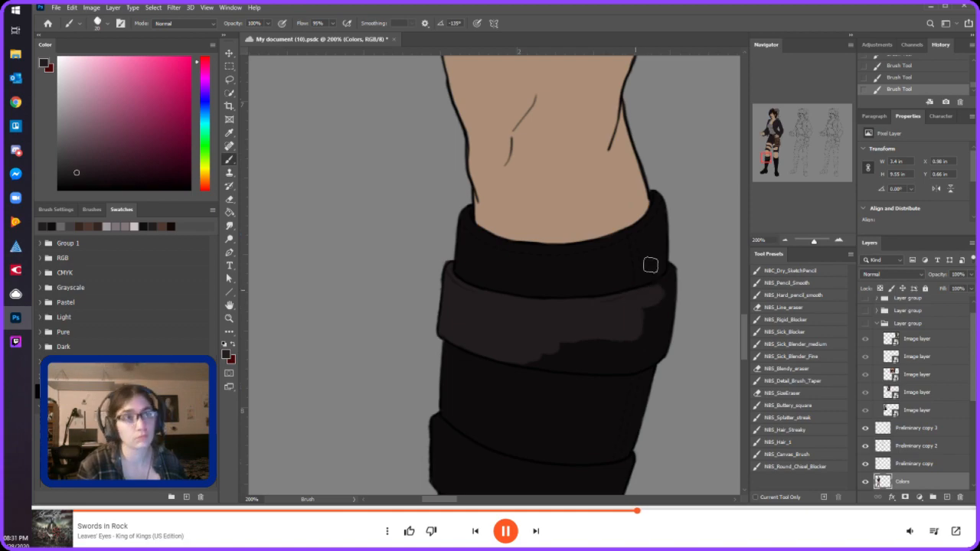
{"action": "mouse_move", "coordinate": [665, 278]}
{"action": "left_mouse_down"}
{"action": "mouse_move", "coordinate": [670, 270]}
{"action": "mouse_move", "coordinate": [667, 322]}
{"action": "left_mouse_up"}
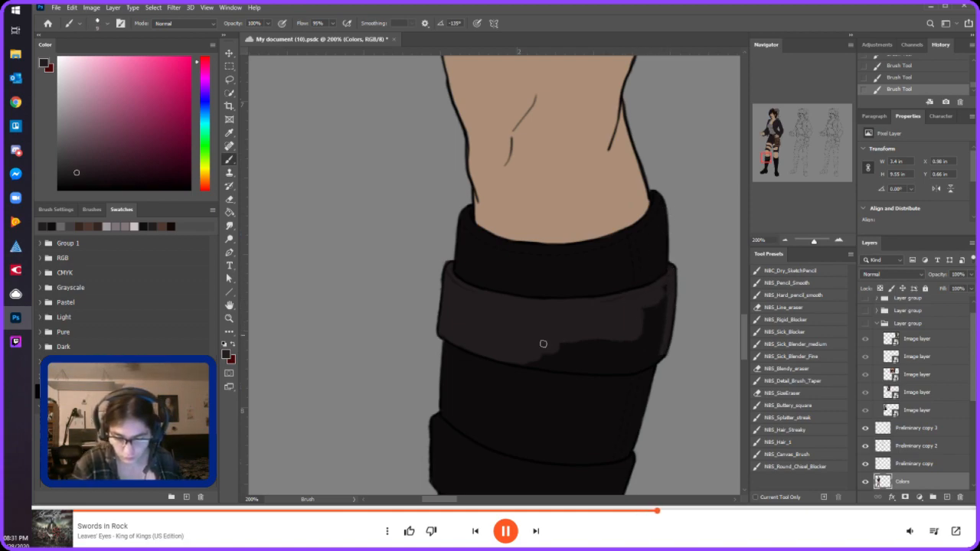
- Fill the remaining black areas along the band's lower edge and right side with charcoal
{"action": "mouse_move", "coordinate": [512, 358]}
{"action": "left_mouse_down"}
{"action": "mouse_move", "coordinate": [579, 369]}
{"action": "mouse_move", "coordinate": [633, 367]}
{"action": "mouse_move", "coordinate": [622, 366]}
{"action": "mouse_move", "coordinate": [663, 352]}
{"action": "mouse_move", "coordinate": [617, 366]}
{"action": "mouse_move", "coordinate": [656, 353]}
{"action": "mouse_move", "coordinate": [551, 353]}
{"action": "left_mouse_up"}
{"action": "key", "text": "bracketright"}
{"action": "key", "text": "bracketright"}
{"action": "key", "text": "bracketright"}
{"action": "key", "text": "bracketright"}
{"action": "mouse_move", "coordinate": [623, 308]}
{"action": "left_mouse_down"}
{"action": "mouse_move", "coordinate": [634, 323]}
{"action": "mouse_move", "coordinate": [661, 284]}
{"action": "left_mouse_up"}
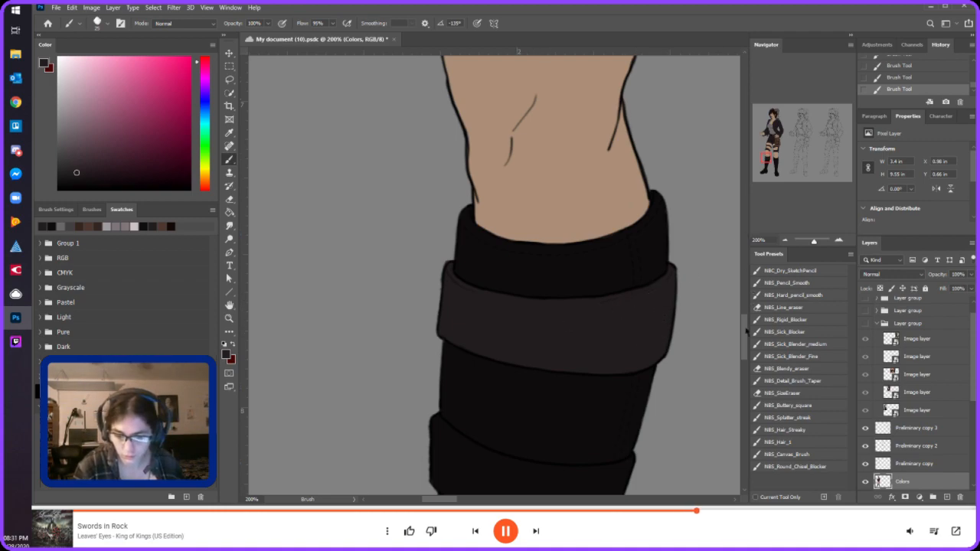
{"action": "scroll", "coordinate": [747, 330], "scroll_direction": "down", "scroll_amount": 5}
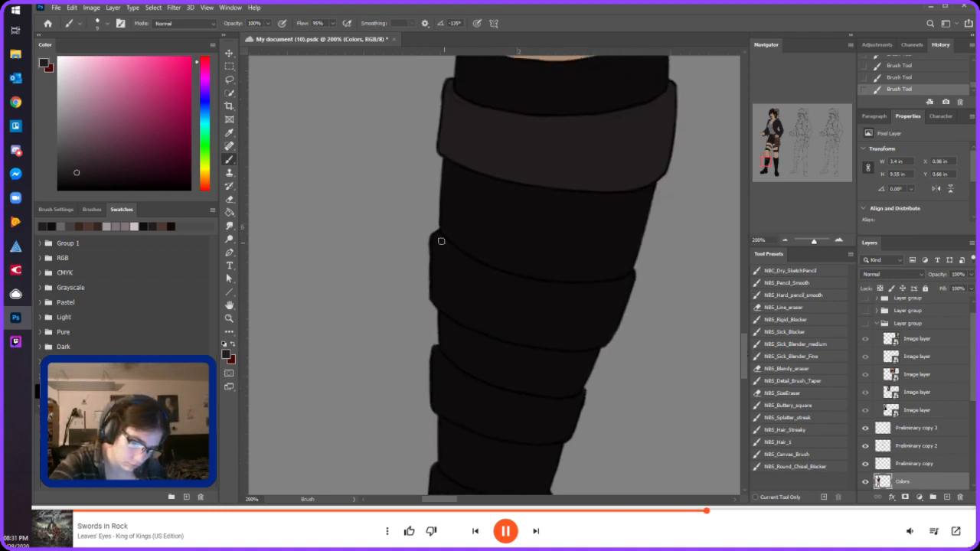
- Paint the mid-calf wrap band on the left leg dark charcoal grey, outlining its edges before filling the inside
{"action": "mouse_move", "coordinate": [438, 238]}
{"action": "left_mouse_down"}
{"action": "mouse_move", "coordinate": [505, 283]}
{"action": "mouse_move", "coordinate": [470, 266]}
{"action": "mouse_move", "coordinate": [561, 291]}
{"action": "mouse_move", "coordinate": [537, 285]}
{"action": "mouse_move", "coordinate": [552, 289]}
{"action": "mouse_move", "coordinate": [594, 287]}
{"action": "left_mouse_up"}
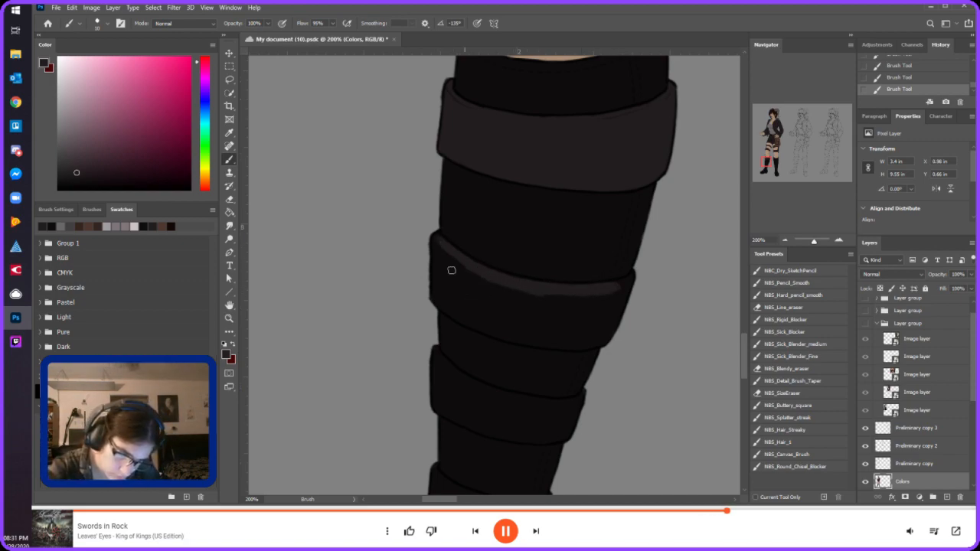
{"action": "mouse_move", "coordinate": [444, 297]}
{"action": "left_mouse_down"}
{"action": "mouse_move", "coordinate": [455, 310]}
{"action": "mouse_move", "coordinate": [435, 274]}
{"action": "mouse_move", "coordinate": [436, 240]}
{"action": "left_mouse_up"}
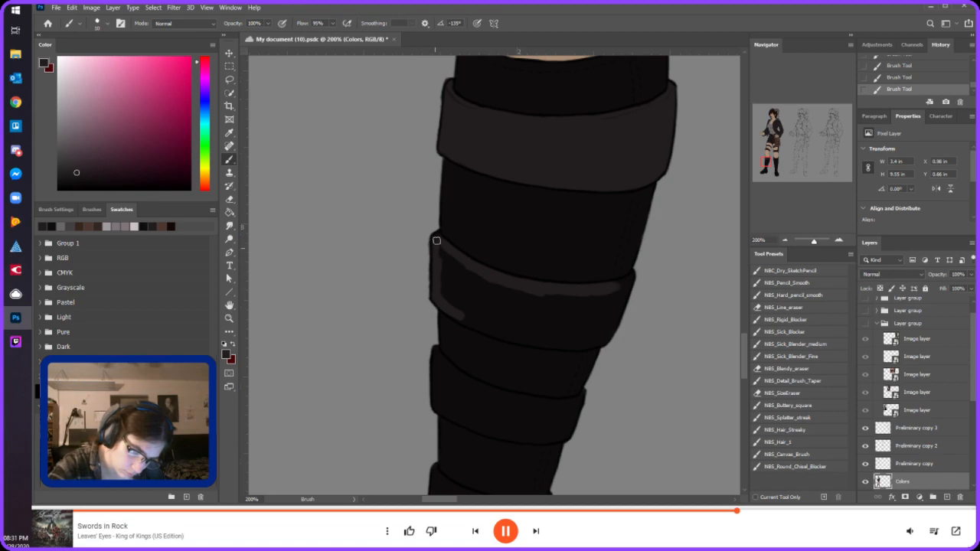
{"action": "mouse_move", "coordinate": [455, 296]}
{"action": "left_mouse_down"}
{"action": "mouse_move", "coordinate": [484, 311]}
{"action": "mouse_move", "coordinate": [458, 299]}
{"action": "mouse_move", "coordinate": [476, 312]}
{"action": "mouse_move", "coordinate": [569, 337]}
{"action": "mouse_move", "coordinate": [458, 268]}
{"action": "left_mouse_up"}
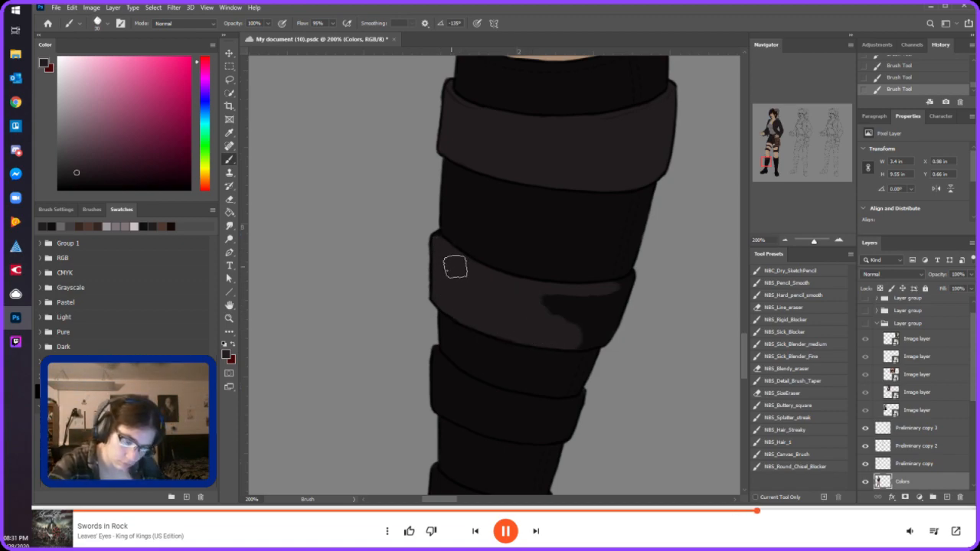
{"action": "mouse_move", "coordinate": [538, 304]}
{"action": "left_mouse_down"}
{"action": "mouse_move", "coordinate": [589, 313]}
{"action": "mouse_move", "coordinate": [630, 275]}
{"action": "mouse_move", "coordinate": [610, 325]}
{"action": "mouse_move", "coordinate": [615, 318]}
{"action": "mouse_move", "coordinate": [579, 343]}
{"action": "mouse_move", "coordinate": [603, 338]}
{"action": "mouse_move", "coordinate": [576, 345]}
{"action": "mouse_move", "coordinate": [605, 336]}
{"action": "mouse_move", "coordinate": [592, 331]}
{"action": "mouse_move", "coordinate": [607, 301]}
{"action": "left_mouse_up"}
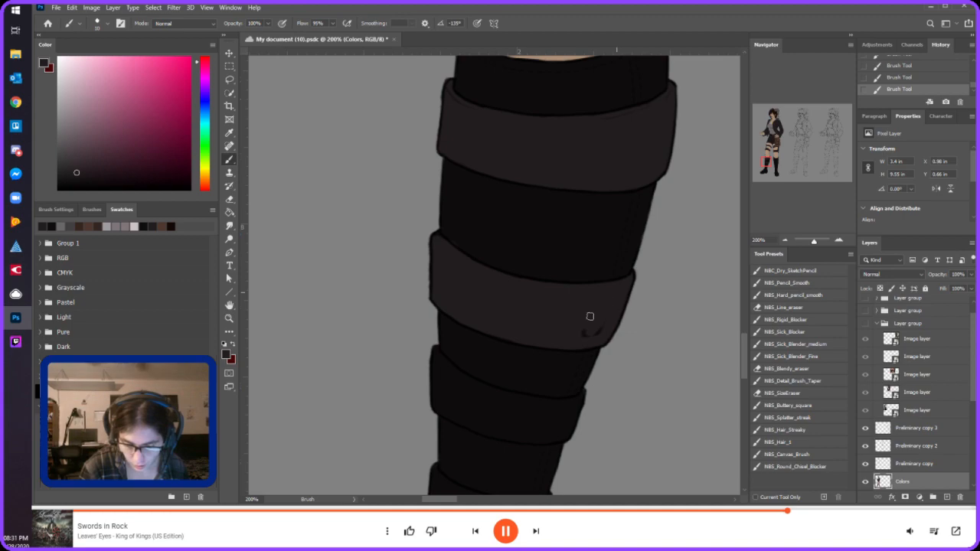
- Fill the lower-calf wrap band on the left leg with charcoal, sampling black and charcoal from the drawing for the edges
{"action": "left_click_drag", "start_coordinate": [745, 339], "coordinate": [746, 351]}
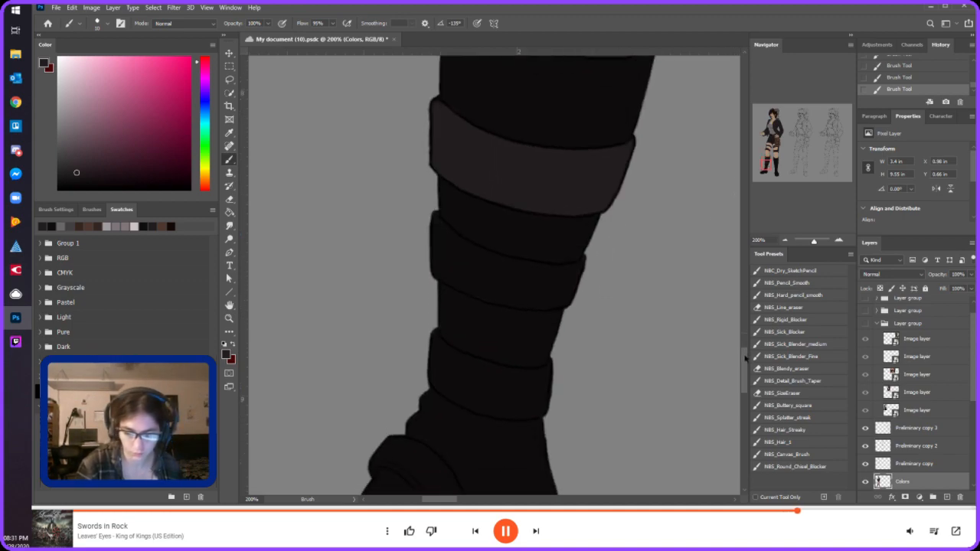
{"action": "mouse_move", "coordinate": [440, 269]}
{"action": "left_mouse_down"}
{"action": "mouse_move", "coordinate": [436, 213]}
{"action": "mouse_move", "coordinate": [448, 244]}
{"action": "mouse_move", "coordinate": [458, 218]}
{"action": "mouse_move", "coordinate": [452, 243]}
{"action": "mouse_move", "coordinate": [510, 261]}
{"action": "left_mouse_up"}
{"action": "key", "text": "bracketright"}
{"action": "left_click", "coordinate": [468, 225], "text": "alt"}
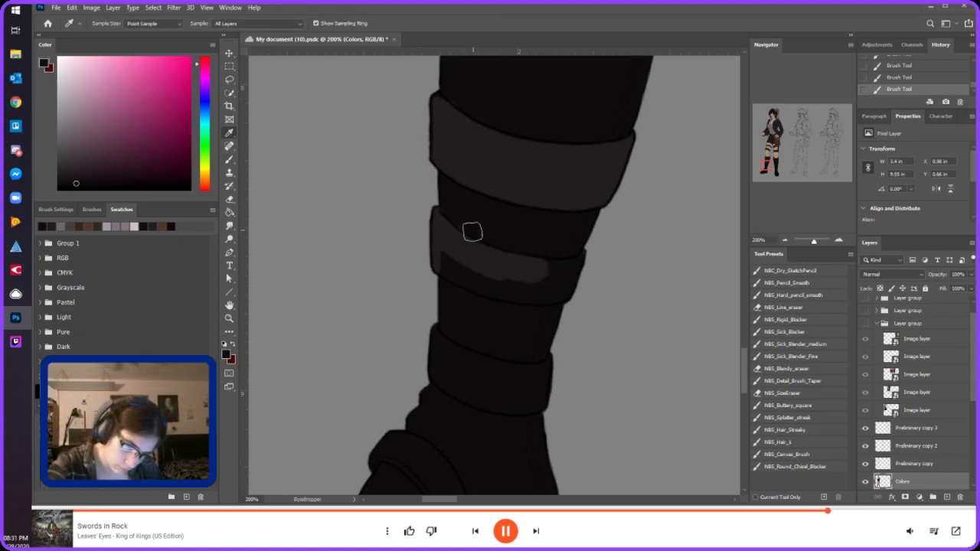
{"action": "left_click", "coordinate": [464, 252], "text": "alt"}
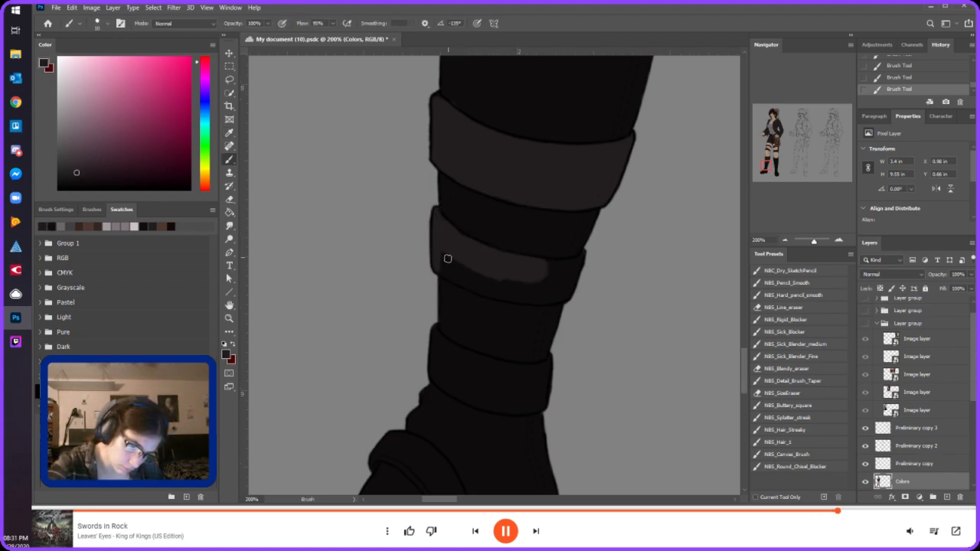
{"action": "mouse_move", "coordinate": [455, 272]}
{"action": "left_mouse_down"}
{"action": "mouse_move", "coordinate": [485, 282]}
{"action": "mouse_move", "coordinate": [461, 265]}
{"action": "left_mouse_up"}
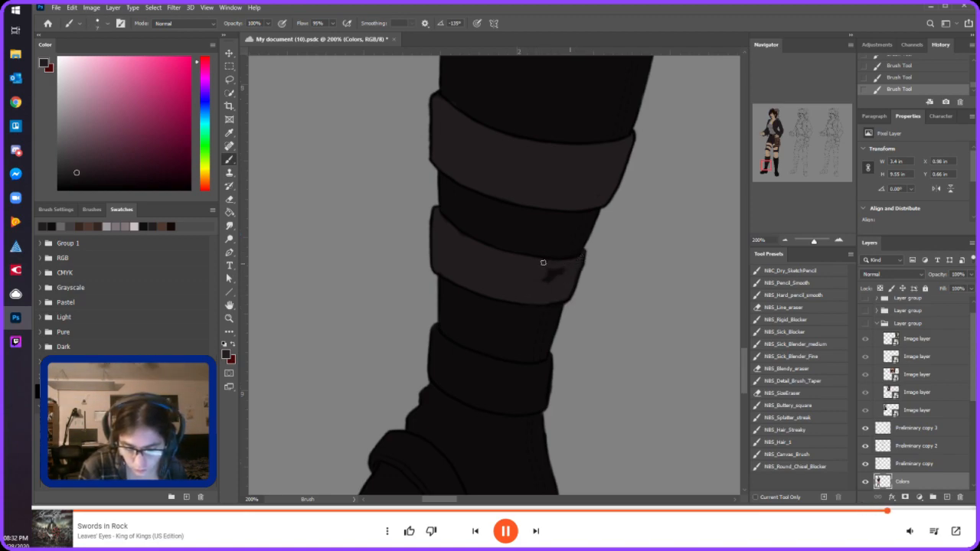
- Paint the toe strap and the instep strap on the left boot dark charcoal grey
{"action": "left_click", "coordinate": [766, 164]}
{"action": "left_click_drag", "start_coordinate": [765, 162], "coordinate": [764, 164]}
{"action": "mouse_move", "coordinate": [406, 349]}
{"action": "left_mouse_down"}
{"action": "mouse_move", "coordinate": [392, 362]}
{"action": "mouse_move", "coordinate": [409, 340]}
{"action": "mouse_move", "coordinate": [411, 357]}
{"action": "mouse_move", "coordinate": [446, 380]}
{"action": "mouse_move", "coordinate": [431, 363]}
{"action": "mouse_move", "coordinate": [451, 392]}
{"action": "left_mouse_up"}
{"action": "left_click_drag", "start_coordinate": [451, 443], "coordinate": [446, 406]}
{"action": "mouse_move", "coordinate": [453, 442]}
{"action": "left_mouse_down"}
{"action": "mouse_move", "coordinate": [470, 437]}
{"action": "mouse_move", "coordinate": [467, 380]}
{"action": "left_mouse_up"}
{"action": "mouse_move", "coordinate": [451, 346]}
{"action": "left_mouse_down"}
{"action": "mouse_move", "coordinate": [413, 346]}
{"action": "mouse_move", "coordinate": [428, 334]}
{"action": "mouse_move", "coordinate": [447, 350]}
{"action": "mouse_move", "coordinate": [433, 343]}
{"action": "mouse_move", "coordinate": [453, 399]}
{"action": "left_mouse_up"}
{"action": "mouse_move", "coordinate": [464, 291]}
{"action": "left_mouse_down"}
{"action": "mouse_move", "coordinate": [524, 326]}
{"action": "mouse_move", "coordinate": [510, 303]}
{"action": "mouse_move", "coordinate": [543, 382]}
{"action": "mouse_move", "coordinate": [558, 377]}
{"action": "mouse_move", "coordinate": [536, 318]}
{"action": "mouse_move", "coordinate": [556, 368]}
{"action": "mouse_move", "coordinate": [547, 320]}
{"action": "left_mouse_up"}
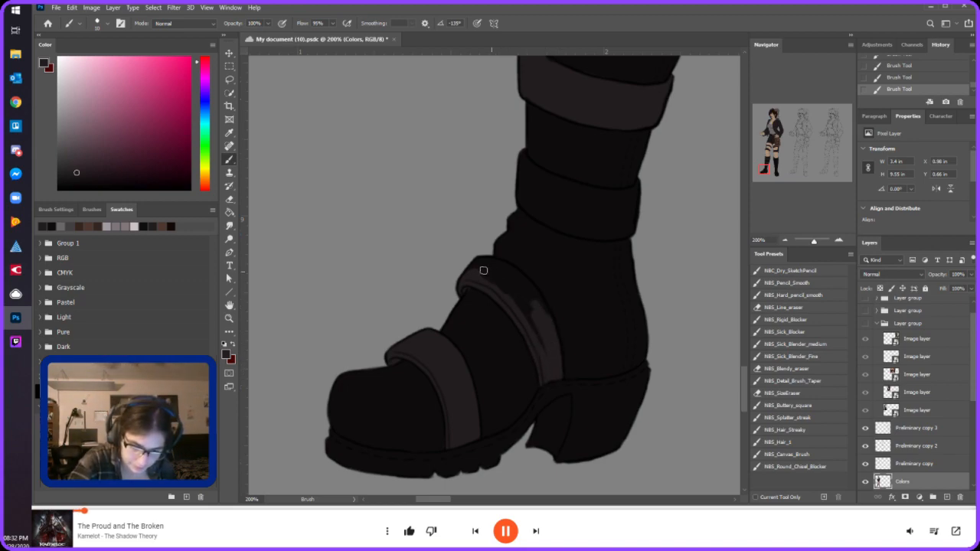
{"action": "mouse_move", "coordinate": [486, 264]}
{"action": "left_mouse_down"}
{"action": "mouse_move", "coordinate": [524, 282]}
{"action": "mouse_move", "coordinate": [495, 266]}
{"action": "mouse_move", "coordinate": [548, 318]}
{"action": "mouse_move", "coordinate": [519, 294]}
{"action": "mouse_move", "coordinate": [531, 328]}
{"action": "mouse_move", "coordinate": [488, 278]}
{"action": "mouse_move", "coordinate": [511, 280]}
{"action": "left_mouse_up"}
- Outline and fill the ankle band above the left boot with charcoal, enlarging the brush for the interior
{"action": "mouse_move", "coordinate": [522, 155]}
{"action": "left_mouse_down"}
{"action": "mouse_move", "coordinate": [523, 173]}
{"action": "mouse_move", "coordinate": [574, 229]}
{"action": "mouse_move", "coordinate": [613, 235]}
{"action": "left_mouse_up"}
{"action": "left_click_drag", "start_coordinate": [636, 192], "coordinate": [619, 231]}
{"action": "mouse_move", "coordinate": [546, 180]}
{"action": "left_mouse_down"}
{"action": "mouse_move", "coordinate": [594, 199]}
{"action": "mouse_move", "coordinate": [527, 165]}
{"action": "mouse_move", "coordinate": [601, 196]}
{"action": "mouse_move", "coordinate": [614, 194]}
{"action": "mouse_move", "coordinate": [542, 177]}
{"action": "mouse_move", "coordinate": [630, 194]}
{"action": "mouse_move", "coordinate": [540, 173]}
{"action": "mouse_move", "coordinate": [599, 198]}
{"action": "mouse_move", "coordinate": [531, 182]}
{"action": "mouse_move", "coordinate": [539, 203]}
{"action": "mouse_move", "coordinate": [591, 213]}
{"action": "mouse_move", "coordinate": [563, 197]}
{"action": "left_mouse_up"}
{"action": "key", "text": "bracketright"}
{"action": "key", "text": "bracketright"}
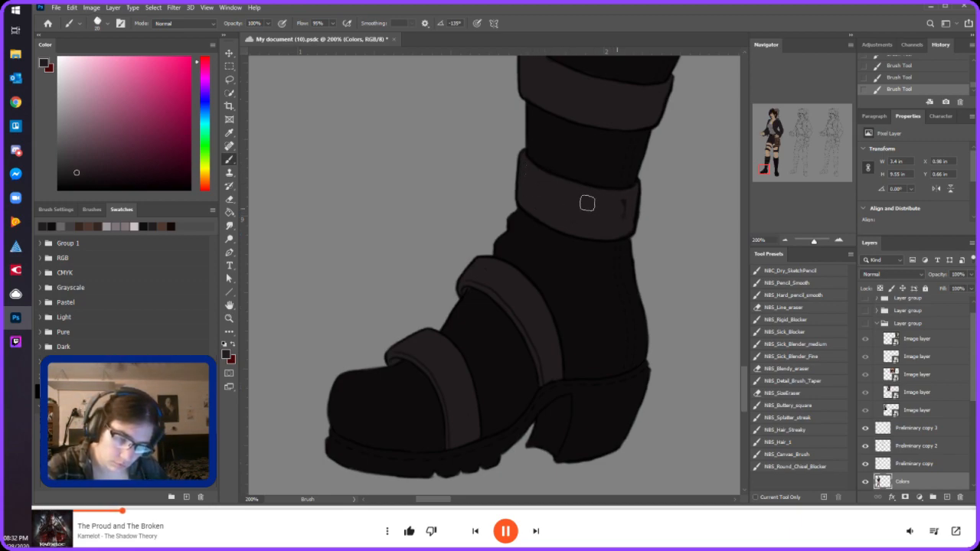
- Paint the left and middle parts of the upper wrap band below the right knee dark charcoal grey
{"action": "left_click_drag", "start_coordinate": [764, 163], "coordinate": [771, 153]}
{"action": "key", "text": "i"}
{"action": "key", "text": "b"}
{"action": "mouse_move", "coordinate": [460, 265]}
{"action": "left_mouse_down"}
{"action": "mouse_move", "coordinate": [466, 322]}
{"action": "mouse_move", "coordinate": [455, 258]}
{"action": "mouse_move", "coordinate": [500, 287]}
{"action": "mouse_move", "coordinate": [600, 310]}
{"action": "mouse_move", "coordinate": [475, 287]}
{"action": "mouse_move", "coordinate": [560, 318]}
{"action": "mouse_move", "coordinate": [472, 300]}
{"action": "mouse_move", "coordinate": [556, 331]}
{"action": "mouse_move", "coordinate": [473, 311]}
{"action": "mouse_move", "coordinate": [522, 333]}
{"action": "mouse_move", "coordinate": [475, 321]}
{"action": "mouse_move", "coordinate": [502, 335]}
{"action": "mouse_move", "coordinate": [484, 319]}
{"action": "mouse_move", "coordinate": [541, 340]}
{"action": "mouse_move", "coordinate": [503, 333]}
{"action": "mouse_move", "coordinate": [503, 343]}
{"action": "mouse_move", "coordinate": [620, 339]}
{"action": "left_mouse_up"}
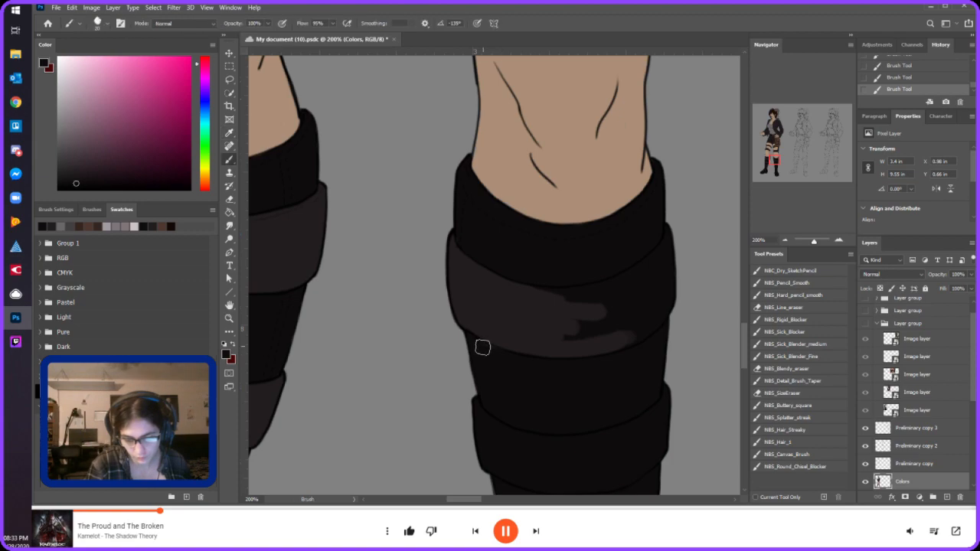
- Fill the rest of the right leg's upper wrap band with charcoal to its right edge, resampling black and charcoal for the edges
{"action": "key", "text": "i"}
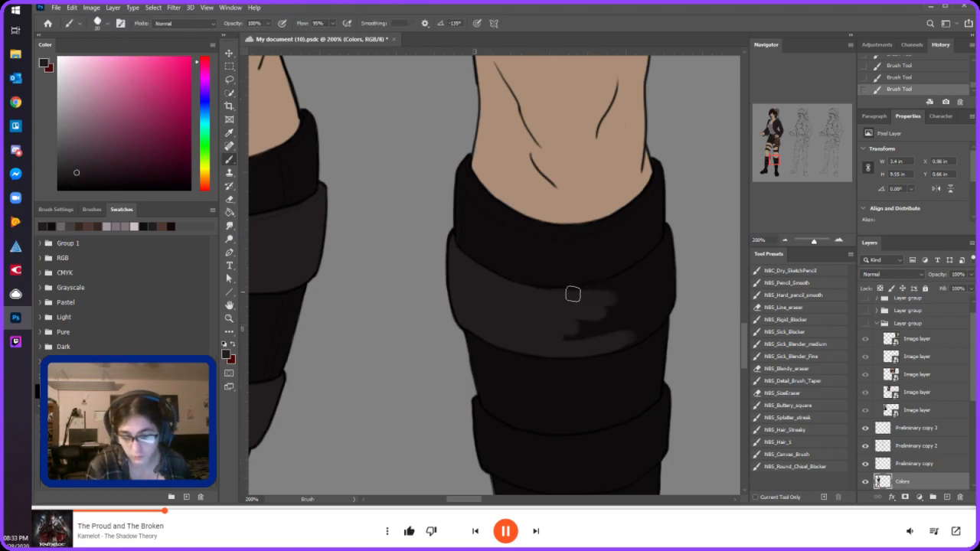
{"action": "key", "text": "b"}
{"action": "left_click", "coordinate": [570, 268], "text": "alt"}
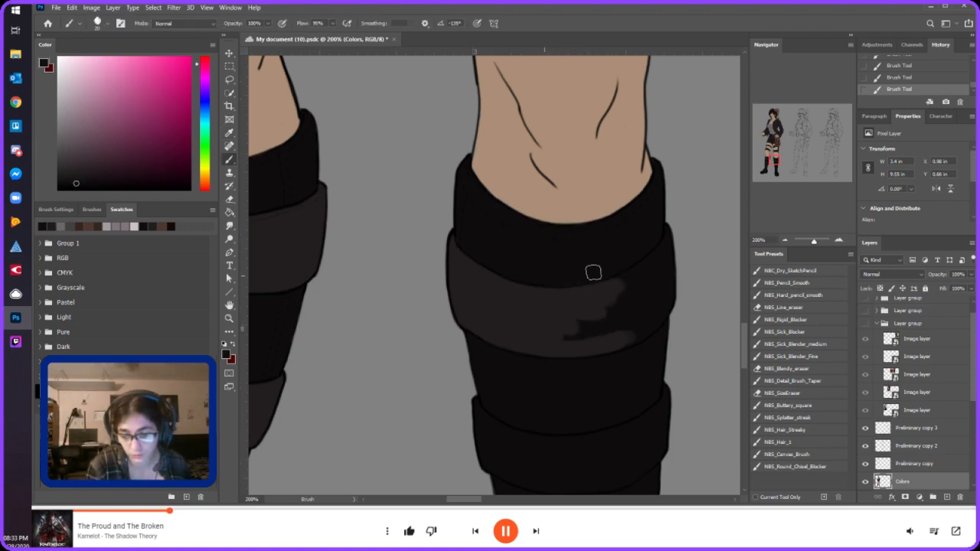
{"action": "left_click", "coordinate": [616, 288], "text": "alt"}
{"action": "key", "text": "["}
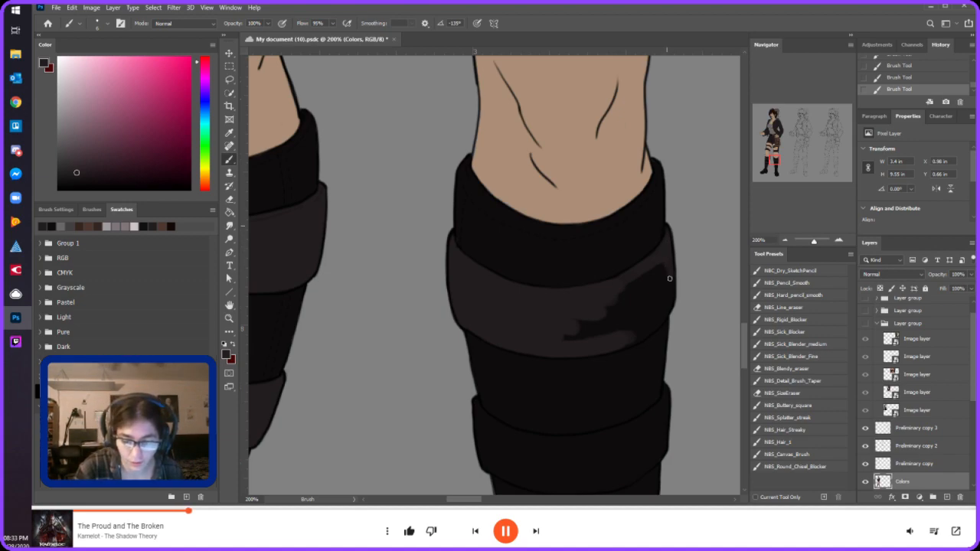
{"action": "mouse_move", "coordinate": [563, 337]}
{"action": "left_mouse_down"}
{"action": "mouse_move", "coordinate": [621, 320]}
{"action": "mouse_move", "coordinate": [645, 274]}
{"action": "mouse_move", "coordinate": [622, 291]}
{"action": "mouse_move", "coordinate": [661, 282]}
{"action": "mouse_move", "coordinate": [661, 304]}
{"action": "mouse_move", "coordinate": [667, 279]}
{"action": "mouse_move", "coordinate": [667, 291]}
{"action": "mouse_move", "coordinate": [632, 337]}
{"action": "mouse_move", "coordinate": [660, 308]}
{"action": "left_mouse_up"}
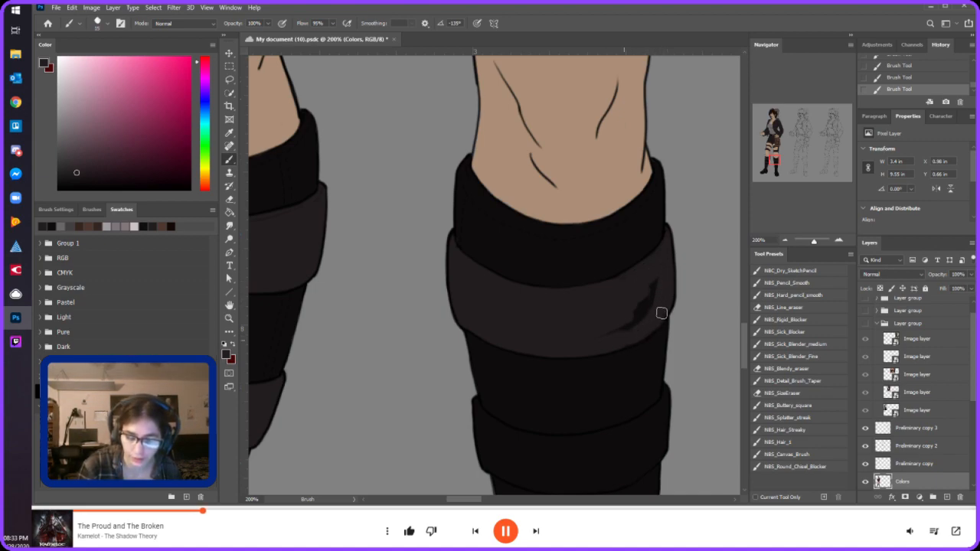
{"action": "left_click_drag", "start_coordinate": [625, 337], "coordinate": [627, 319]}
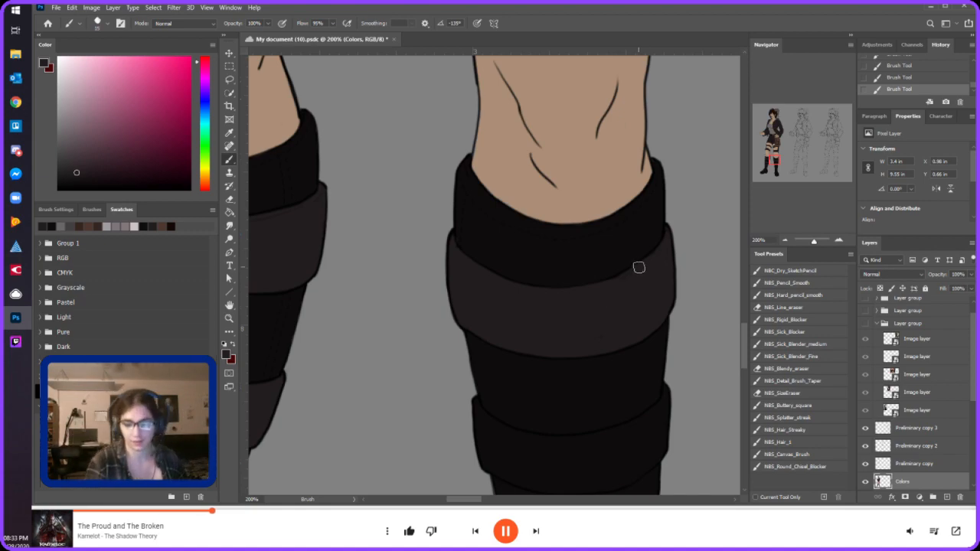
- Paint the whole mid-calf wrap band on the right leg charcoal, resampling the drawing's dark tones to tidy its edges
{"action": "left_click_drag", "start_coordinate": [773, 157], "coordinate": [772, 161]}
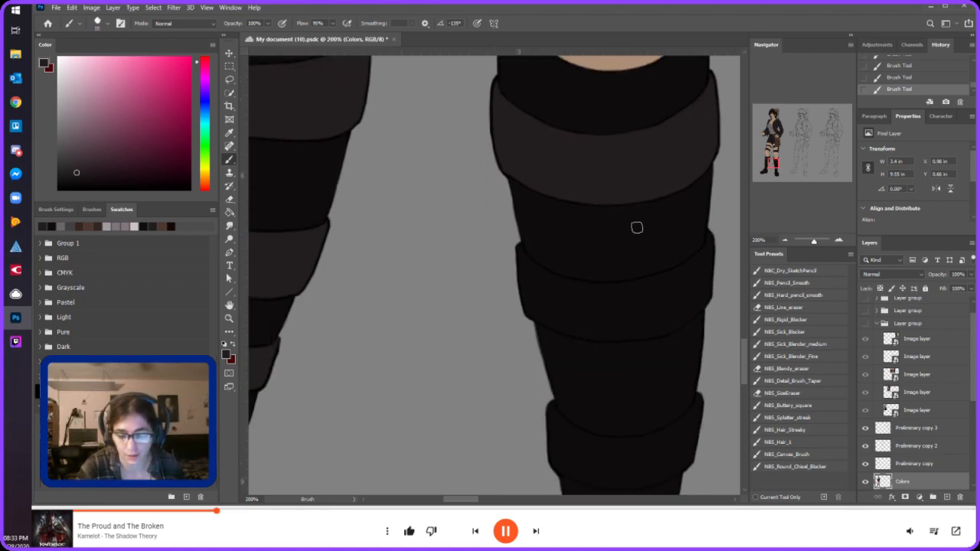
{"action": "left_click_drag", "start_coordinate": [522, 249], "coordinate": [524, 278]}
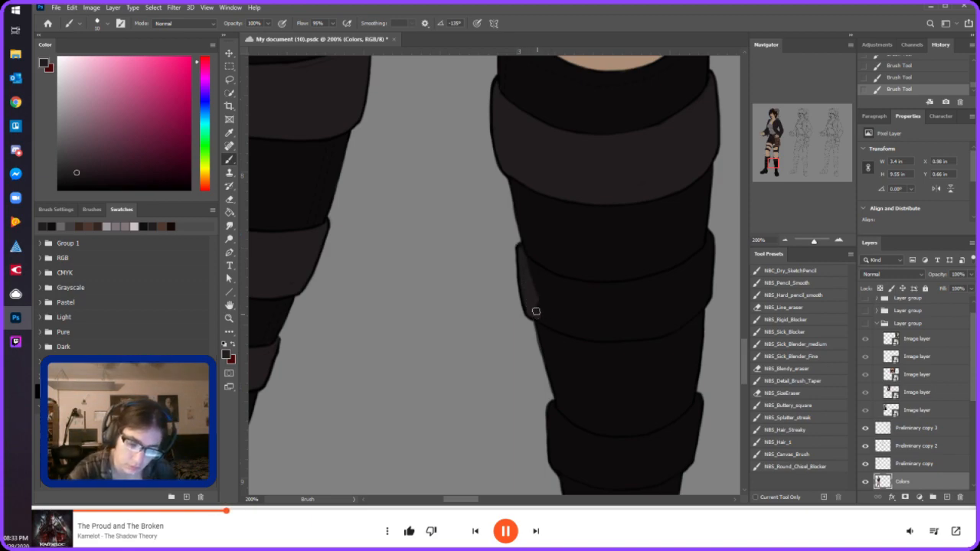
{"action": "mouse_move", "coordinate": [540, 316]}
{"action": "left_mouse_down"}
{"action": "mouse_move", "coordinate": [573, 330]}
{"action": "mouse_move", "coordinate": [536, 304]}
{"action": "mouse_move", "coordinate": [570, 323]}
{"action": "mouse_move", "coordinate": [537, 291]}
{"action": "mouse_move", "coordinate": [571, 294]}
{"action": "mouse_move", "coordinate": [532, 265]}
{"action": "mouse_move", "coordinate": [602, 300]}
{"action": "mouse_move", "coordinate": [597, 282]}
{"action": "mouse_move", "coordinate": [581, 303]}
{"action": "mouse_move", "coordinate": [651, 309]}
{"action": "mouse_move", "coordinate": [580, 297]}
{"action": "mouse_move", "coordinate": [568, 289]}
{"action": "mouse_move", "coordinate": [604, 291]}
{"action": "mouse_move", "coordinate": [568, 284]}
{"action": "mouse_move", "coordinate": [615, 277]}
{"action": "mouse_move", "coordinate": [606, 292]}
{"action": "mouse_move", "coordinate": [685, 271]}
{"action": "left_mouse_up"}
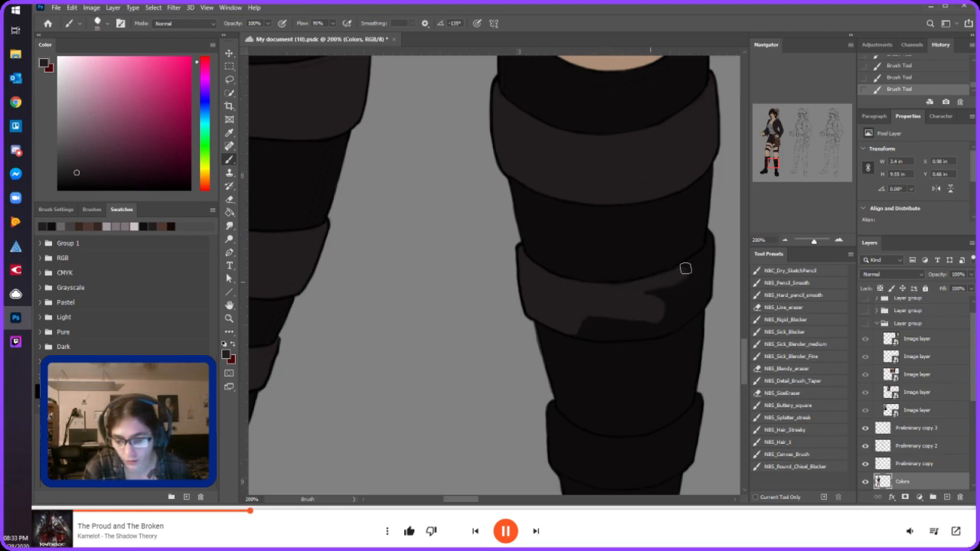
{"action": "left_click", "coordinate": [628, 291], "text": "alt"}
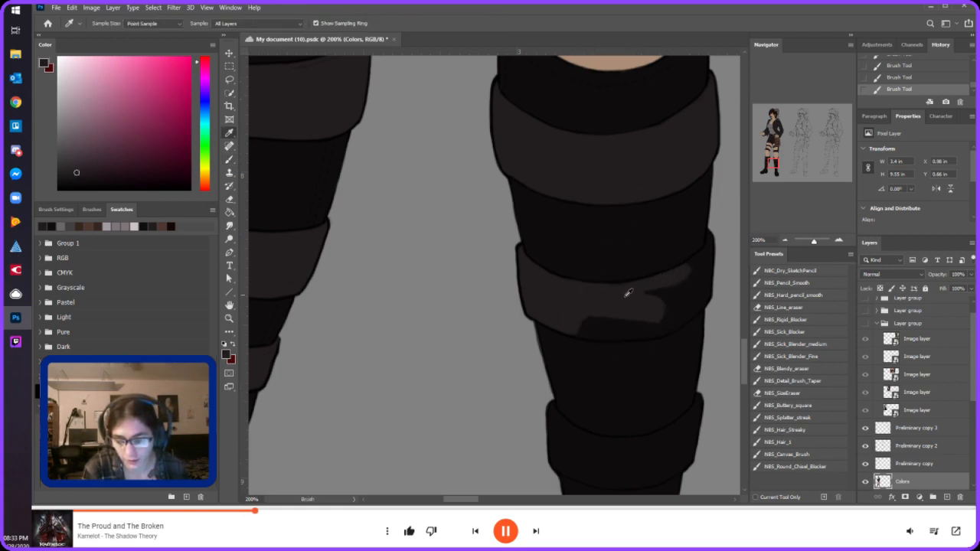
{"action": "left_click_drag", "start_coordinate": [685, 287], "coordinate": [673, 311]}
{"action": "mouse_move", "coordinate": [578, 328]}
{"action": "left_mouse_down"}
{"action": "mouse_move", "coordinate": [601, 335]}
{"action": "mouse_move", "coordinate": [581, 329]}
{"action": "mouse_move", "coordinate": [635, 330]}
{"action": "mouse_move", "coordinate": [568, 350]}
{"action": "mouse_move", "coordinate": [562, 343]}
{"action": "mouse_move", "coordinate": [577, 346]}
{"action": "mouse_move", "coordinate": [605, 322]}
{"action": "mouse_move", "coordinate": [576, 318]}
{"action": "mouse_move", "coordinate": [646, 331]}
{"action": "left_mouse_up"}
{"action": "left_click", "coordinate": [577, 346], "text": "alt"}
{"action": "left_click", "coordinate": [586, 317], "text": "alt"}
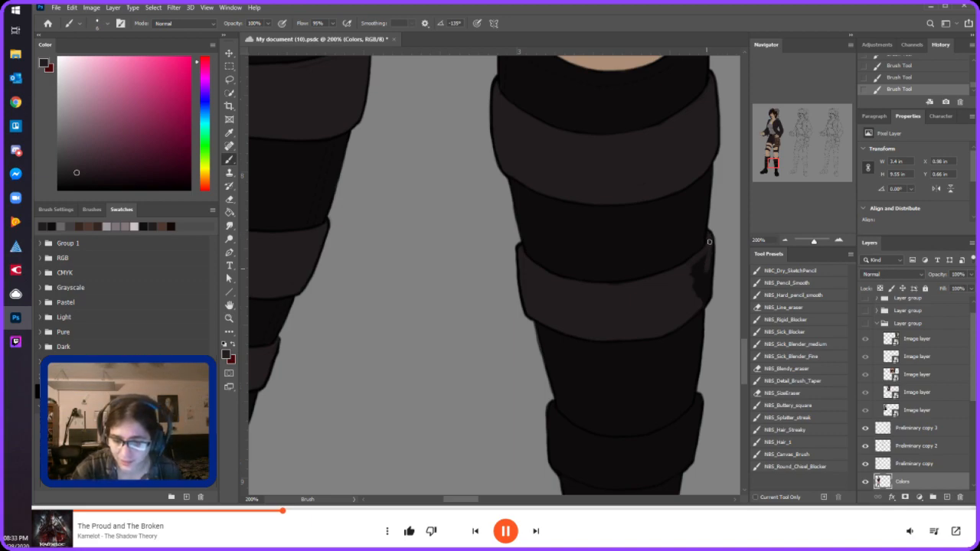
{"action": "left_click_drag", "start_coordinate": [702, 278], "coordinate": [694, 270]}
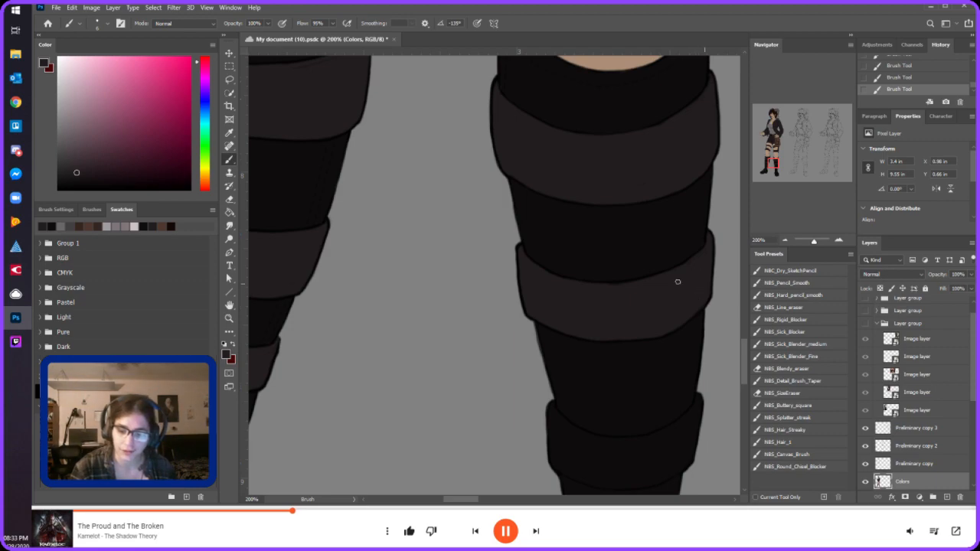
- Fill the lower-calf wrap band on the right leg with charcoal from its left edge across to its right edge
{"action": "left_click", "coordinate": [772, 161]}
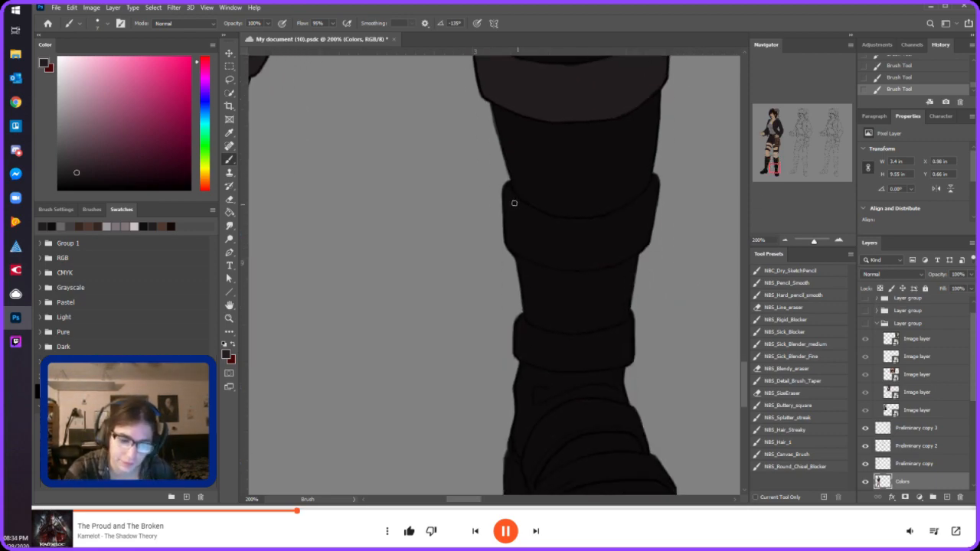
{"action": "mouse_move", "coordinate": [509, 186]}
{"action": "left_mouse_down"}
{"action": "mouse_move", "coordinate": [527, 225]}
{"action": "mouse_move", "coordinate": [524, 208]}
{"action": "mouse_move", "coordinate": [543, 225]}
{"action": "mouse_move", "coordinate": [524, 206]}
{"action": "left_mouse_up"}
{"action": "left_click_drag", "start_coordinate": [519, 248], "coordinate": [510, 210]}
{"action": "mouse_move", "coordinate": [519, 243]}
{"action": "left_mouse_down"}
{"action": "mouse_move", "coordinate": [556, 201]}
{"action": "mouse_move", "coordinate": [542, 244]}
{"action": "mouse_move", "coordinate": [521, 249]}
{"action": "mouse_move", "coordinate": [542, 261]}
{"action": "mouse_move", "coordinate": [529, 252]}
{"action": "mouse_move", "coordinate": [565, 257]}
{"action": "mouse_move", "coordinate": [536, 242]}
{"action": "mouse_move", "coordinate": [598, 248]}
{"action": "mouse_move", "coordinate": [589, 249]}
{"action": "mouse_move", "coordinate": [617, 228]}
{"action": "mouse_move", "coordinate": [553, 258]}
{"action": "mouse_move", "coordinate": [583, 257]}
{"action": "mouse_move", "coordinate": [618, 238]}
{"action": "mouse_move", "coordinate": [548, 254]}
{"action": "mouse_move", "coordinate": [601, 259]}
{"action": "left_mouse_up"}
{"action": "key", "text": "bracketleft"}
{"action": "key", "text": "ctrl+z"}
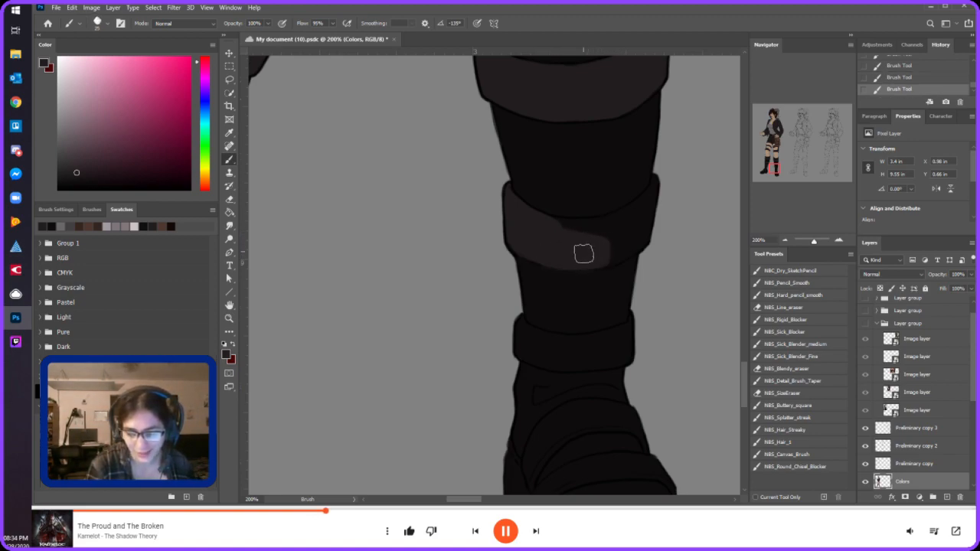
{"action": "left_click", "coordinate": [546, 274], "text": "alt"}
{"action": "left_click", "coordinate": [565, 240], "text": "alt"}
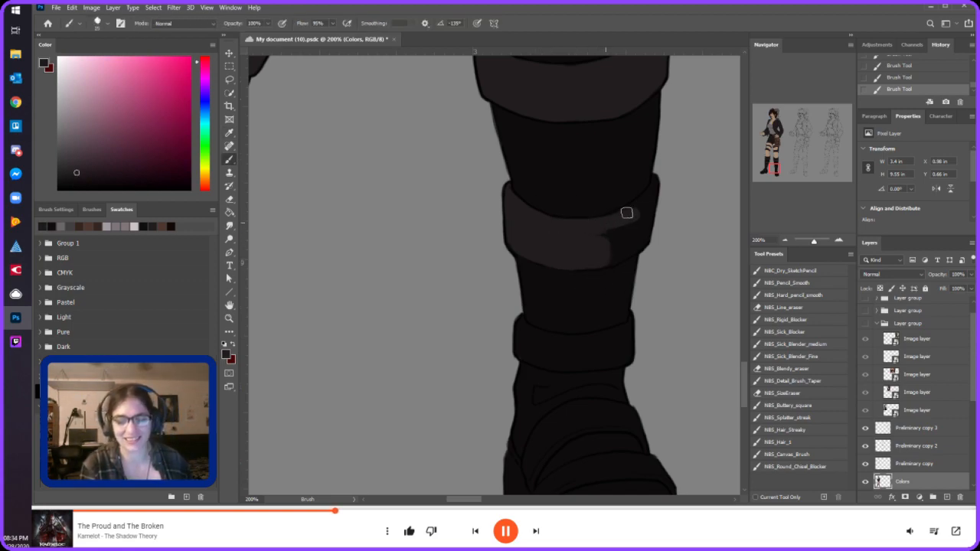
{"action": "mouse_move", "coordinate": [605, 230]}
{"action": "left_mouse_down"}
{"action": "mouse_move", "coordinate": [615, 232]}
{"action": "mouse_move", "coordinate": [614, 258]}
{"action": "mouse_move", "coordinate": [642, 238]}
{"action": "mouse_move", "coordinate": [637, 209]}
{"action": "mouse_move", "coordinate": [651, 194]}
{"action": "left_mouse_up"}
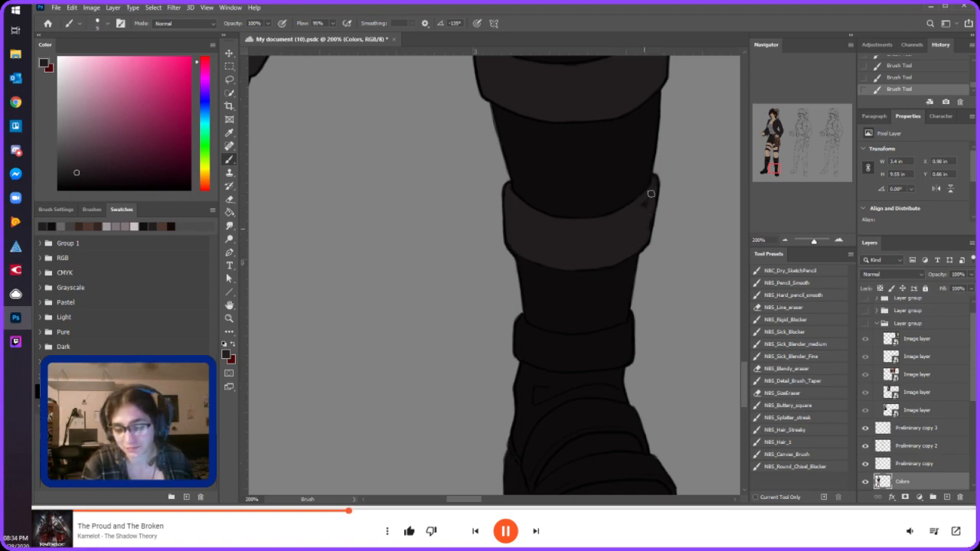
- Paint the ankle band above the right boot charcoal and clean its upper edge with sampled black
{"action": "left_click_drag", "start_coordinate": [770, 163], "coordinate": [772, 170]}
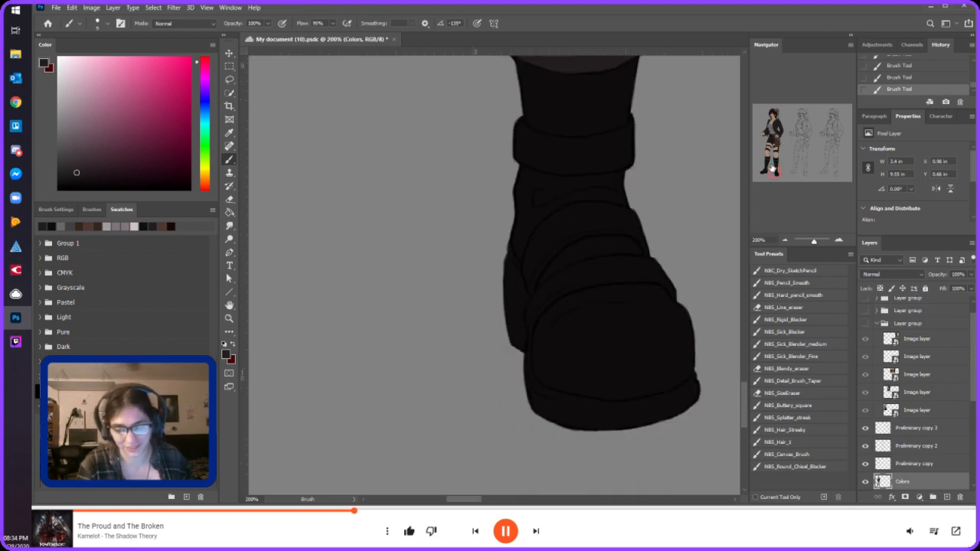
{"action": "mouse_move", "coordinate": [522, 122]}
{"action": "left_mouse_down"}
{"action": "mouse_move", "coordinate": [529, 161]}
{"action": "mouse_move", "coordinate": [550, 165]}
{"action": "mouse_move", "coordinate": [528, 129]}
{"action": "mouse_move", "coordinate": [541, 146]}
{"action": "mouse_move", "coordinate": [537, 157]}
{"action": "mouse_move", "coordinate": [573, 162]}
{"action": "mouse_move", "coordinate": [552, 166]}
{"action": "mouse_move", "coordinate": [596, 163]}
{"action": "mouse_move", "coordinate": [543, 161]}
{"action": "mouse_move", "coordinate": [585, 160]}
{"action": "mouse_move", "coordinate": [528, 133]}
{"action": "mouse_move", "coordinate": [589, 149]}
{"action": "mouse_move", "coordinate": [591, 124]}
{"action": "mouse_move", "coordinate": [556, 146]}
{"action": "left_mouse_up"}
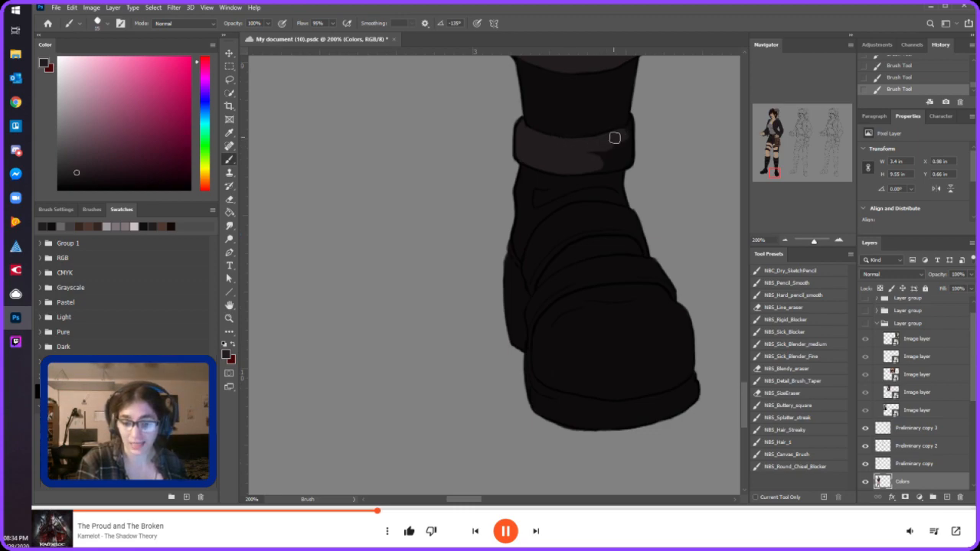
{"action": "left_click", "coordinate": [576, 110], "text": "alt"}
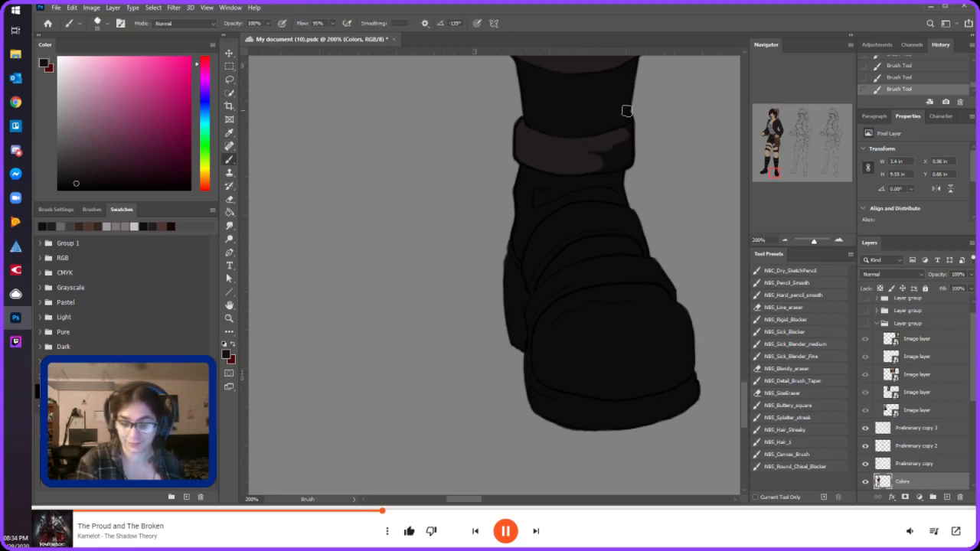
{"action": "left_click", "coordinate": [591, 146], "text": "alt"}
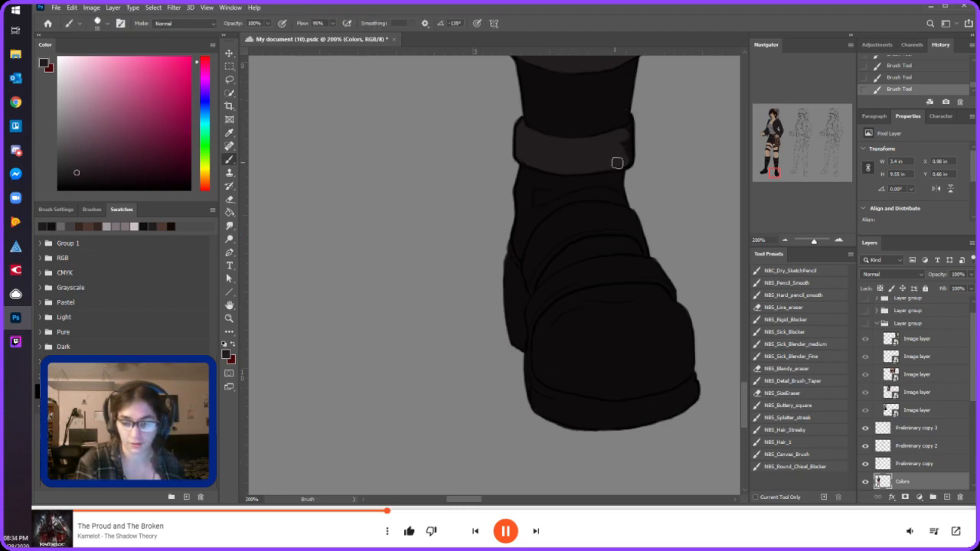
{"action": "key", "text": "bracketleft"}
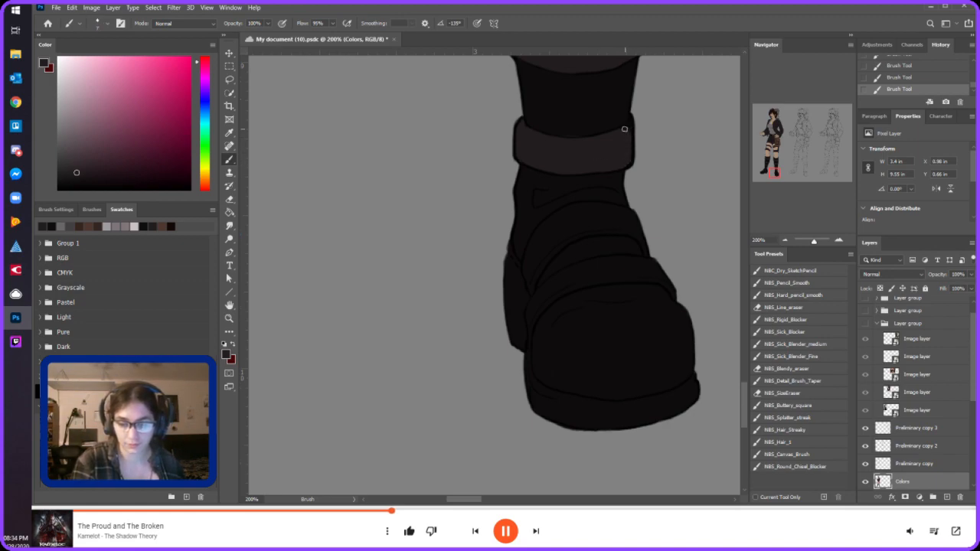
{"action": "left_click", "coordinate": [621, 114], "text": "alt"}
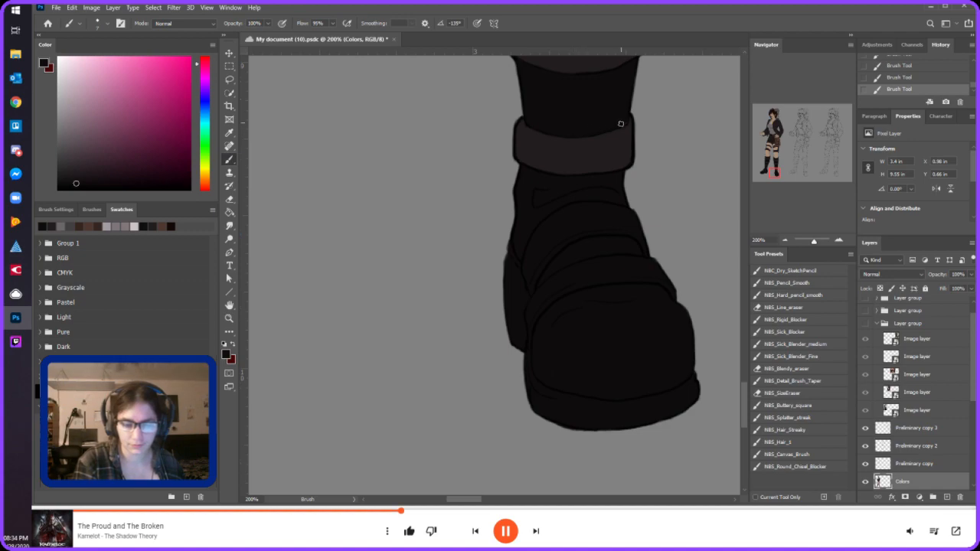
{"action": "left_click", "coordinate": [586, 145], "text": "alt"}
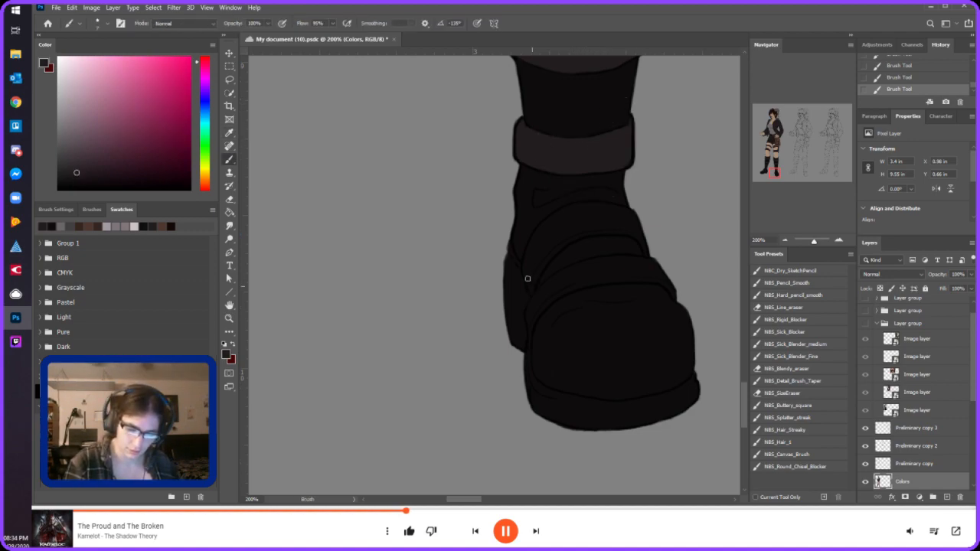
- Paint the upper strap across the right boot's instep charcoal, sampling the drawing's dark tones to tidy its edges
{"action": "mouse_move", "coordinate": [533, 281]}
{"action": "left_mouse_down"}
{"action": "mouse_move", "coordinate": [574, 232]}
{"action": "mouse_move", "coordinate": [544, 261]}
{"action": "mouse_move", "coordinate": [579, 230]}
{"action": "mouse_move", "coordinate": [604, 226]}
{"action": "left_mouse_up"}
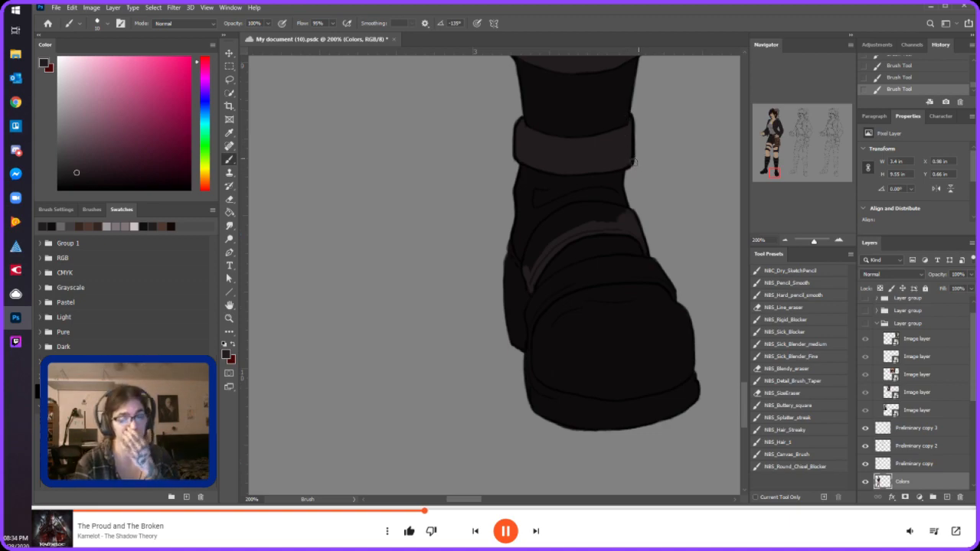
{"action": "left_click_drag", "start_coordinate": [617, 220], "coordinate": [558, 238]}
{"action": "key", "text": "bracketright"}
{"action": "key", "text": "bracketright"}
{"action": "mouse_move", "coordinate": [624, 218]}
{"action": "left_mouse_down"}
{"action": "mouse_move", "coordinate": [547, 236]}
{"action": "mouse_move", "coordinate": [530, 272]}
{"action": "mouse_move", "coordinate": [542, 252]}
{"action": "left_mouse_up"}
{"action": "key", "text": "bracketleft"}
{"action": "key", "text": "bracketleft"}
{"action": "key", "text": "bracketleft"}
{"action": "left_click", "coordinate": [579, 200], "text": "alt"}
{"action": "left_click", "coordinate": [562, 231], "text": "alt"}
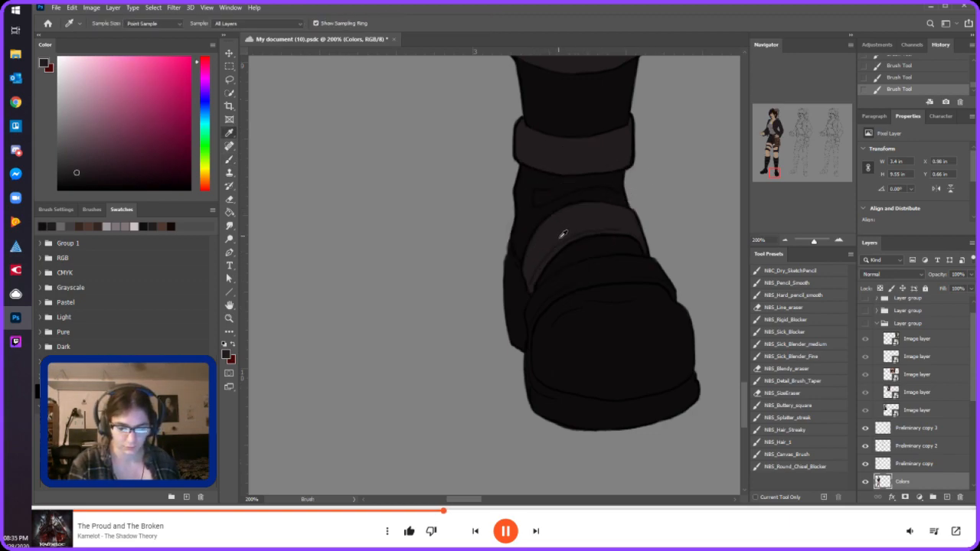
- Paint the lower strap above the right boot's toe cap charcoal from side to side, sampling black for its edge
{"action": "mouse_move", "coordinate": [529, 309]}
{"action": "left_mouse_down"}
{"action": "mouse_move", "coordinate": [567, 276]}
{"action": "mouse_move", "coordinate": [539, 311]}
{"action": "left_mouse_up"}
{"action": "key", "text": "bracketright"}
{"action": "key", "text": "bracketright"}
{"action": "key", "text": "bracketright"}
{"action": "key", "text": "bracketleft"}
{"action": "key", "text": "bracketleft"}
{"action": "key", "text": "bracketleft"}
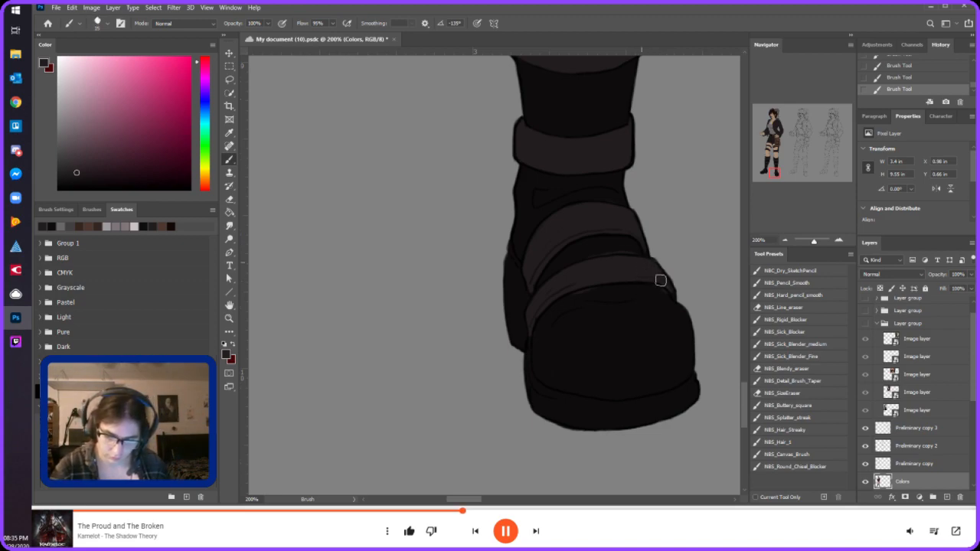
{"action": "left_click", "coordinate": [656, 286], "text": "alt"}
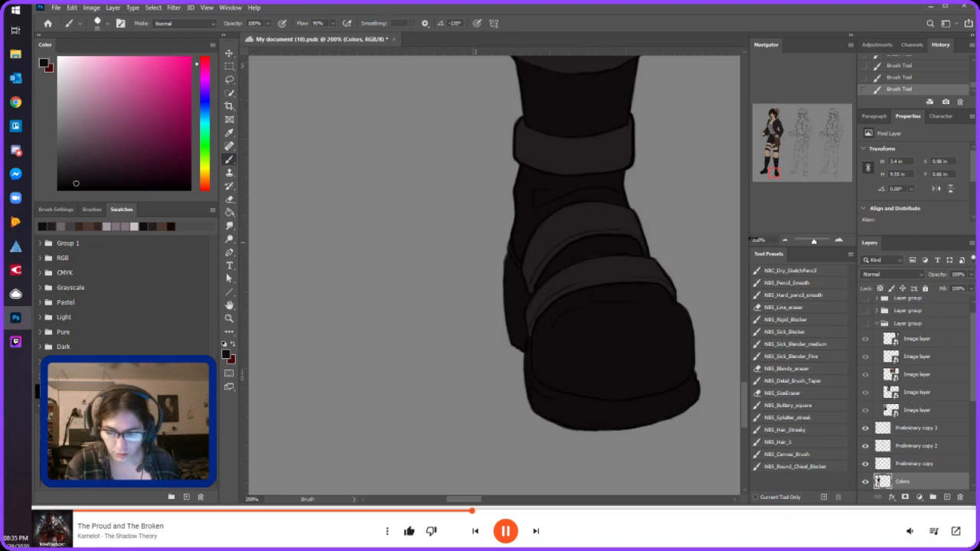
- Delete the Preliminary copy 2 and Preliminary copy 3 layers holding the two uncoloured figures
{"action": "key", "text": "ctrl+minus"}
{"action": "key", "text": "ctrl+minus"}
{"action": "key", "text": "ctrl+minus"}
{"action": "key", "text": "ctrl+minus"}
{"action": "left_click_drag", "start_coordinate": [784, 154], "coordinate": [772, 138]}
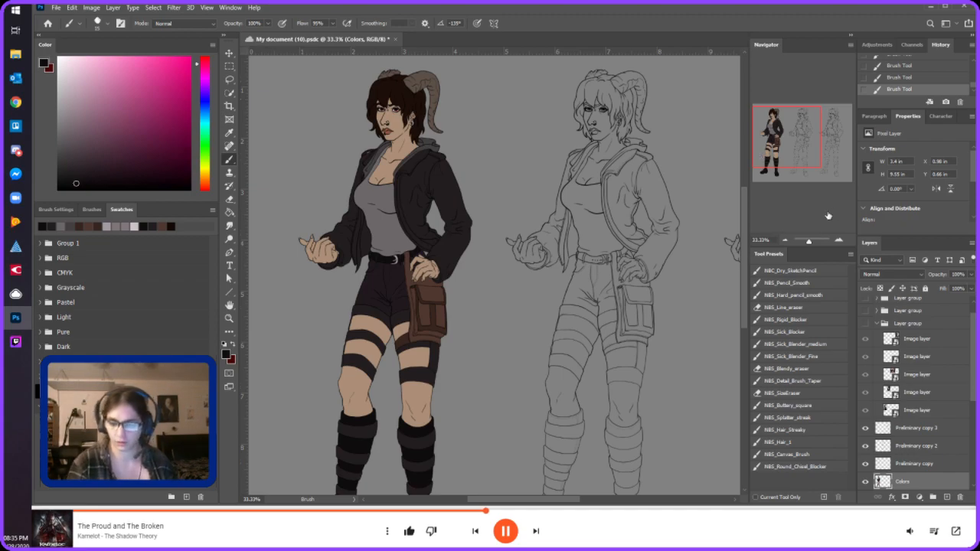
{"action": "left_click", "coordinate": [785, 239]}
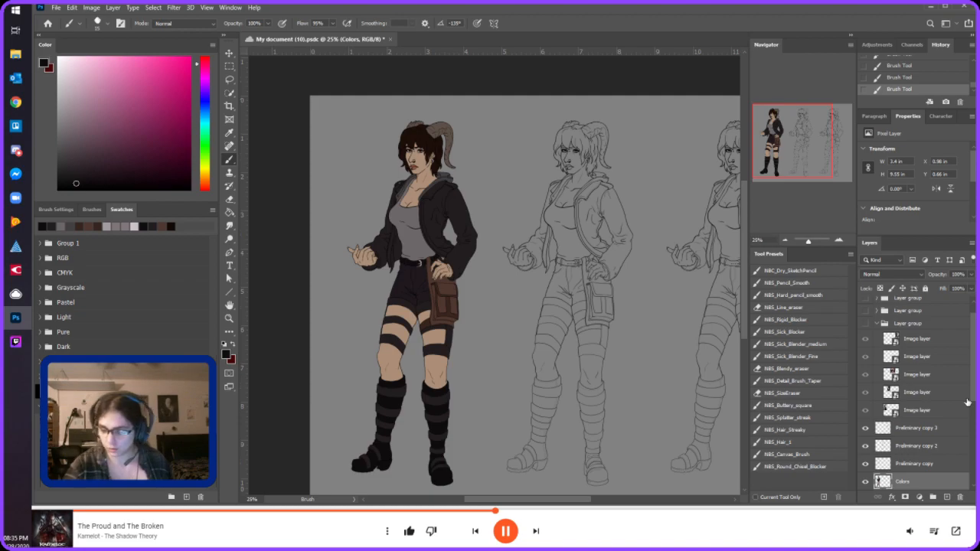
{"action": "right_click", "coordinate": [942, 483]}
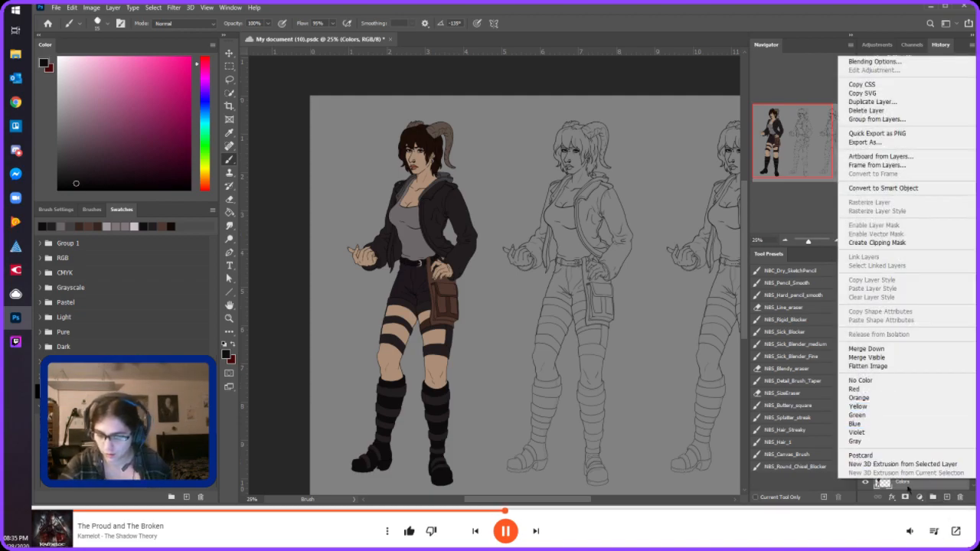
{"action": "left_click", "coordinate": [909, 489]}
{"action": "left_click", "coordinate": [914, 447]}
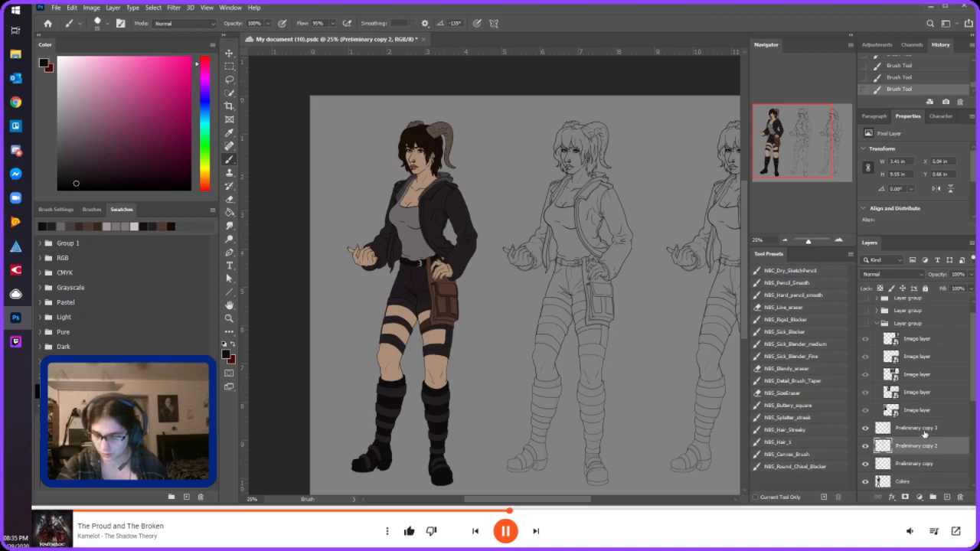
{"action": "key", "text": "Delete"}
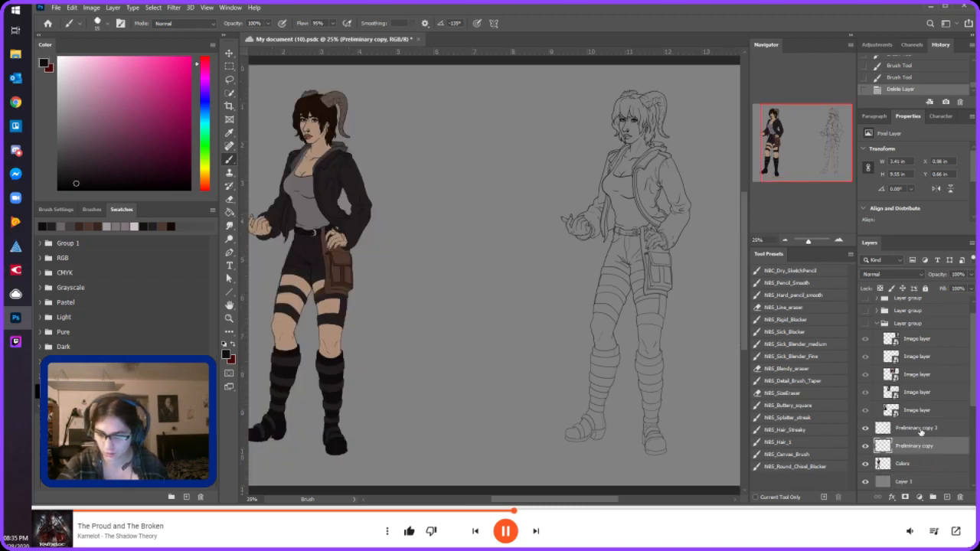
{"action": "left_click", "coordinate": [921, 432]}
{"action": "key", "text": "Delete"}
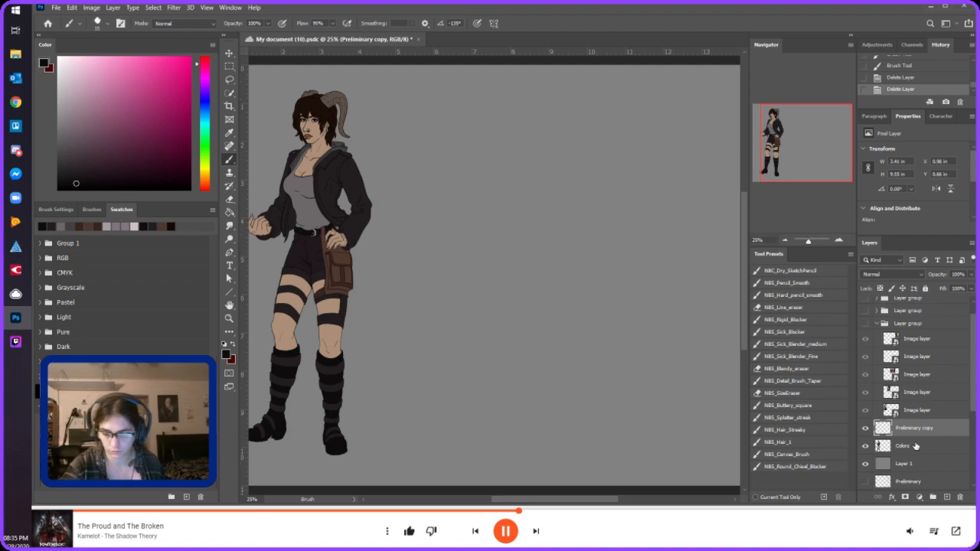
- Duplicate the Preliminary copy and Colors layers together twice to get two more coloured figures
{"action": "left_click", "coordinate": [916, 446], "text": "shift"}
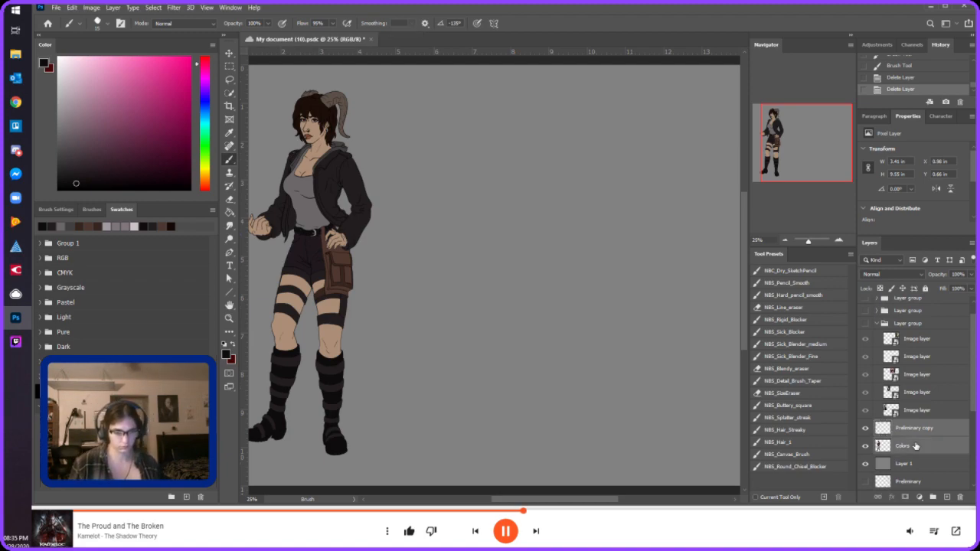
{"action": "key", "text": "ctrl+v"}
{"action": "key", "text": "ctrl+j"}
{"action": "scroll", "coordinate": [916, 447], "scroll_direction": "down", "scroll_amount": 2}
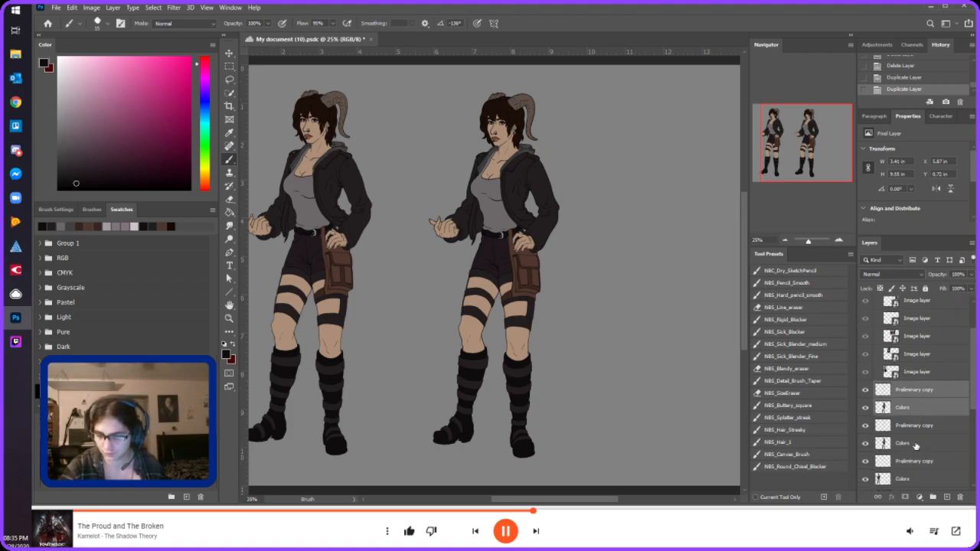
{"action": "scroll", "coordinate": [916, 446], "scroll_direction": "down", "scroll_amount": 2}
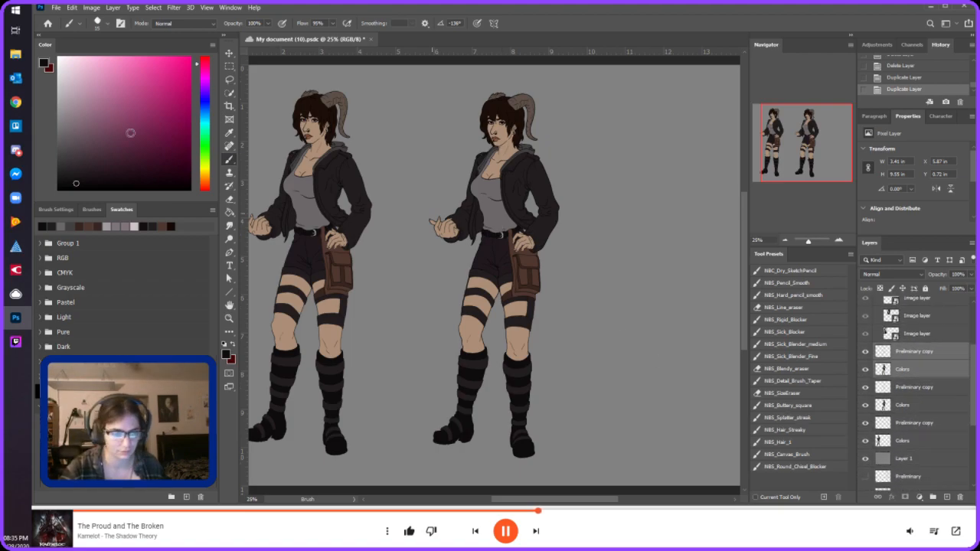
- Move the topmost duplicate figure to the right side of the canvas and shift the other duplicate slightly left and up
{"action": "left_click", "coordinate": [228, 53]}
{"action": "left_click_drag", "start_coordinate": [501, 200], "coordinate": [667, 193]}
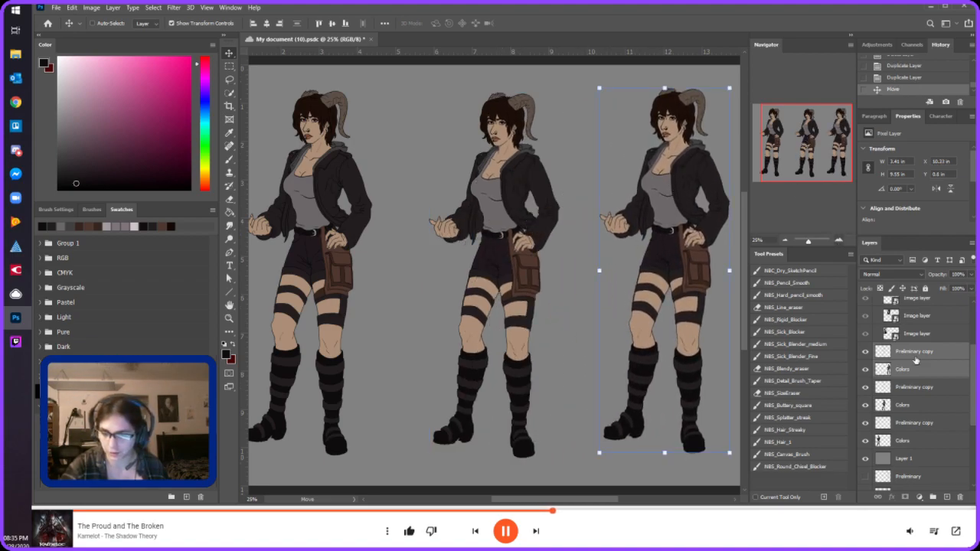
{"action": "left_click", "coordinate": [915, 388]}
{"action": "left_click", "coordinate": [922, 405], "text": "shift"}
{"action": "left_click_drag", "start_coordinate": [535, 248], "coordinate": [542, 232]}
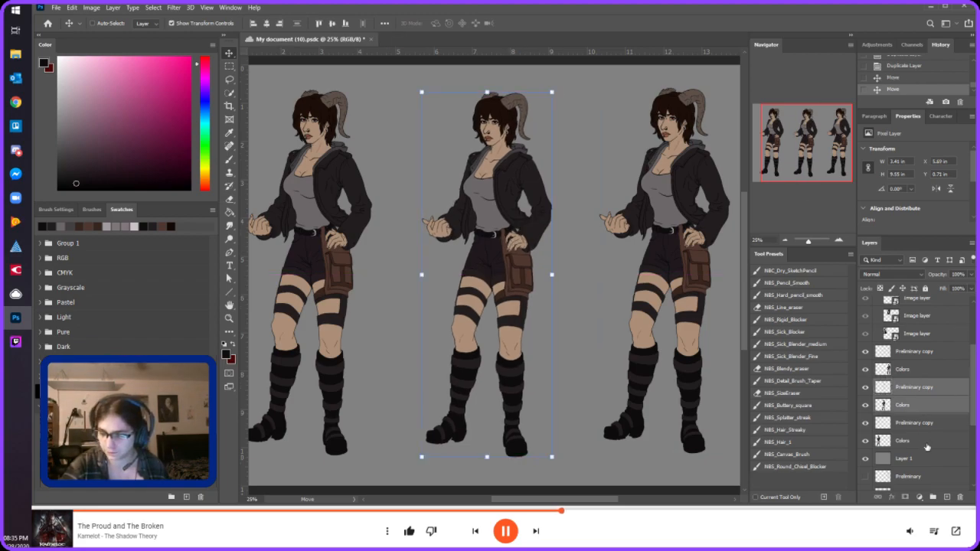
{"action": "left_click", "coordinate": [926, 444]}
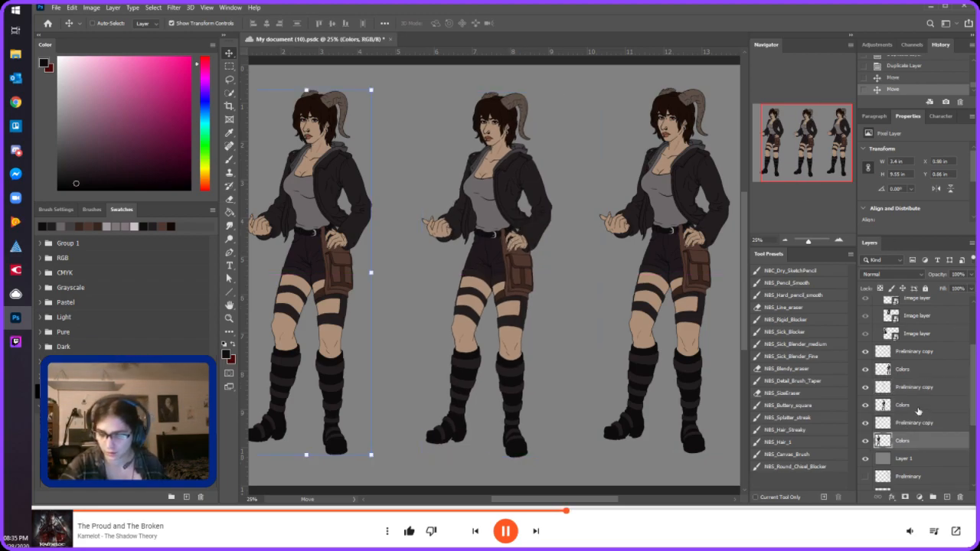
{"action": "double_click", "coordinate": [918, 408]}
{"action": "type", "text": "2"}
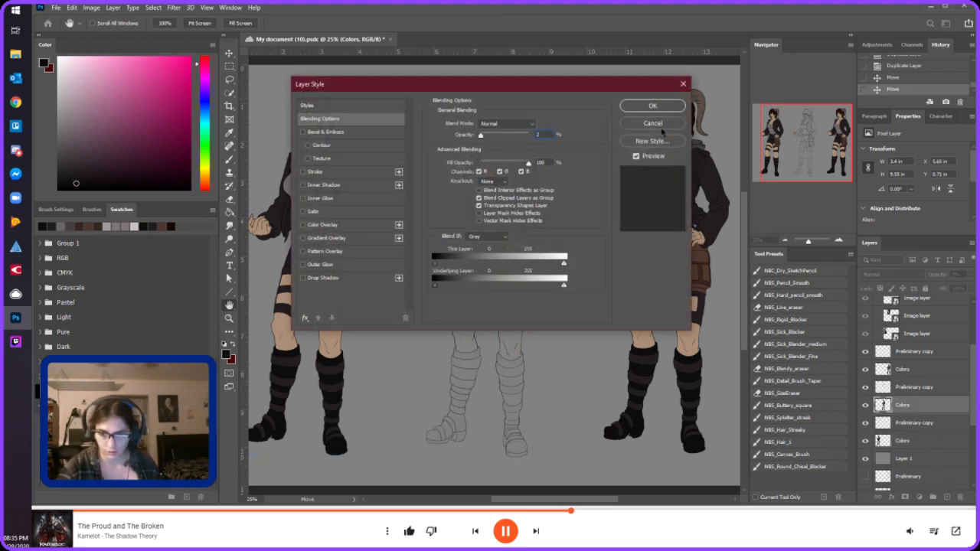
{"action": "left_click", "coordinate": [660, 125]}
- Rename the three Colors layers 1, 2 and 3, matching the figures from left to right
{"action": "double_click", "coordinate": [900, 406]}
{"action": "type", "text": "2"}
{"action": "key", "text": "Return"}
{"action": "double_click", "coordinate": [904, 440]}
{"action": "type", "text": "1"}
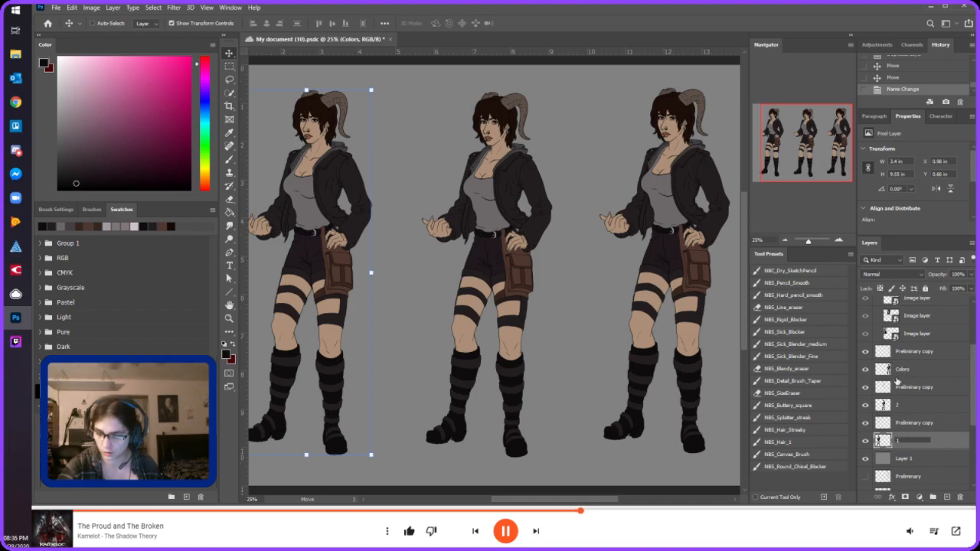
{"action": "left_click", "coordinate": [900, 370]}
{"action": "double_click", "coordinate": [901, 371]}
{"action": "type", "text": "3"}
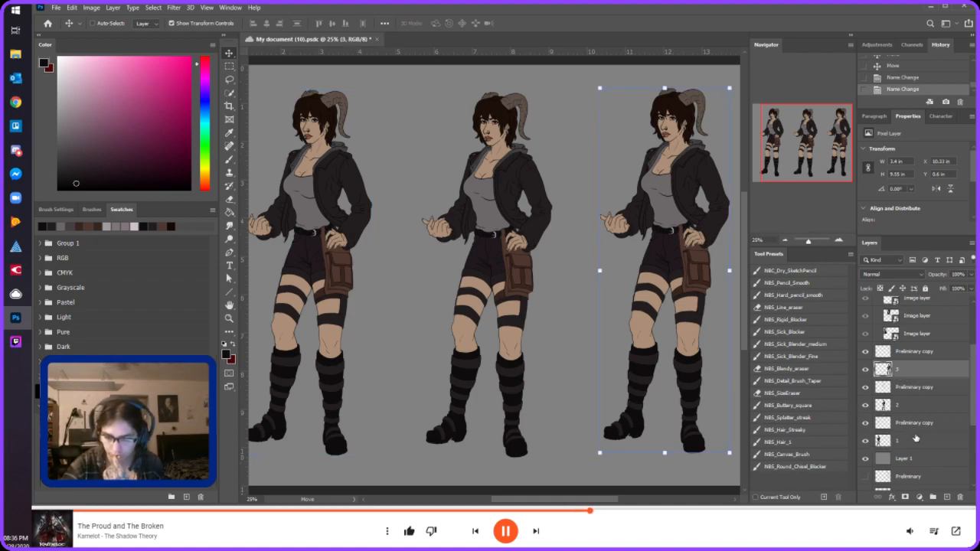
- Try to shift the leftmost figure's line art and layer 1 further left, and revert to the last layer rename
{"action": "left_click", "coordinate": [916, 435]}
{"action": "scroll", "coordinate": [917, 437], "scroll_direction": "down", "scroll_amount": 1}
{"action": "scroll", "coordinate": [915, 437], "scroll_direction": "up", "scroll_amount": 3}
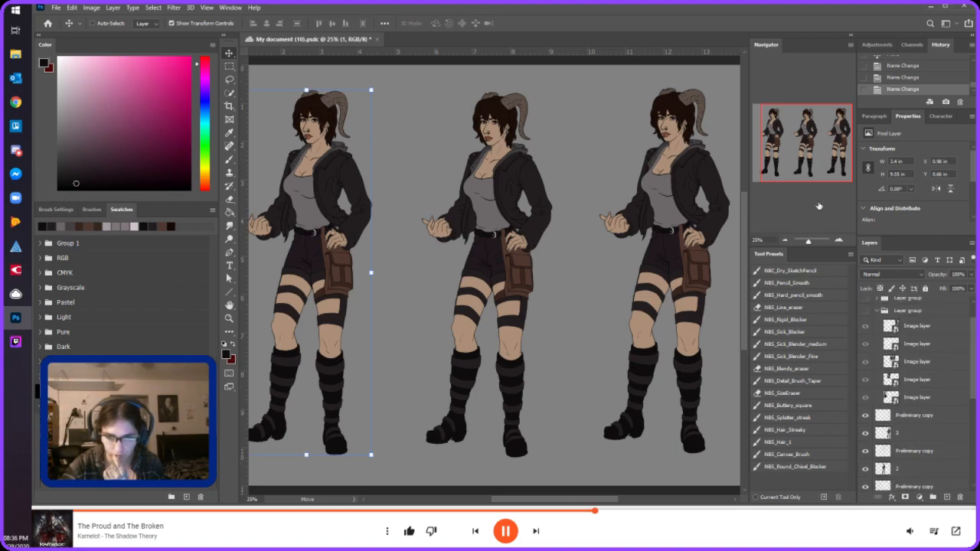
{"action": "left_click", "coordinate": [784, 241]}
{"action": "left_click_drag", "start_coordinate": [650, 211], "coordinate": [650, 211]}
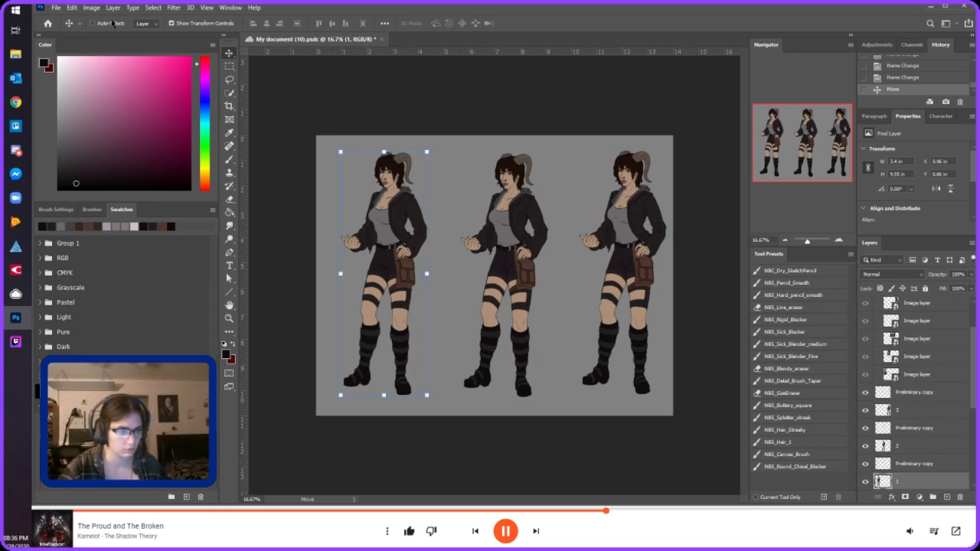
{"action": "left_click", "coordinate": [918, 464]}
{"action": "key", "text": "shift+Left"}
{"action": "key", "text": "shift+Left"}
{"action": "key", "text": "shift+Left"}
{"action": "key", "text": "shift+Left"}
{"action": "key", "text": "shift+Left"}
{"action": "key", "text": "shift+Left"}
{"action": "key", "text": "shift+Left"}
{"action": "key", "text": "shift+Left"}
{"action": "key", "text": "shift+Left"}
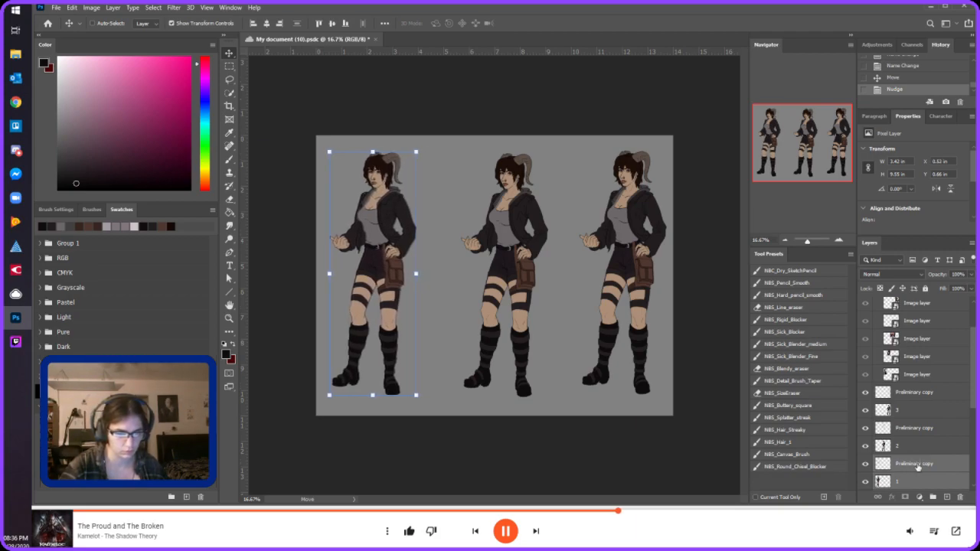
{"action": "left_click", "coordinate": [929, 78]}
{"action": "left_click", "coordinate": [933, 67]}
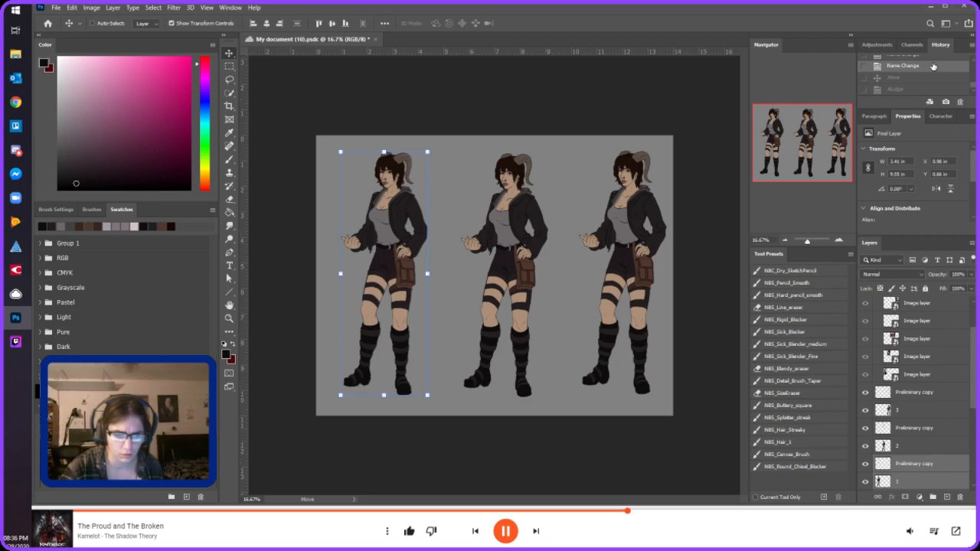
- Shift the leftmost figure's line art and layer 1 slightly right, and move the middle figure's line art and layer 2 left
{"action": "left_click", "coordinate": [914, 468]}
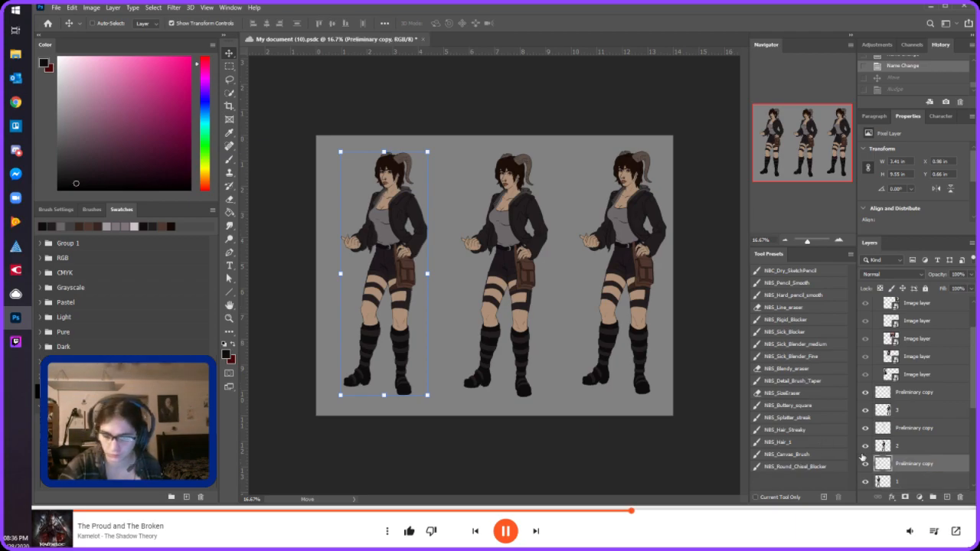
{"action": "left_click", "coordinate": [920, 481], "text": "shift"}
{"action": "left_click_drag", "start_coordinate": [366, 240], "coordinate": [375, 244]}
{"action": "left_click", "coordinate": [911, 429]}
{"action": "left_click", "coordinate": [911, 445], "text": "shift"}
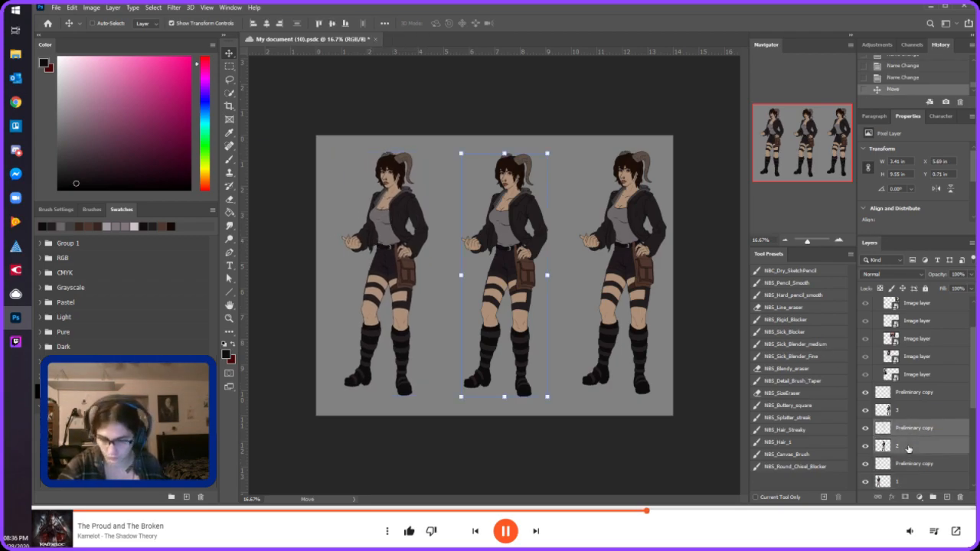
{"action": "left_click_drag", "start_coordinate": [503, 237], "coordinate": [492, 232]}
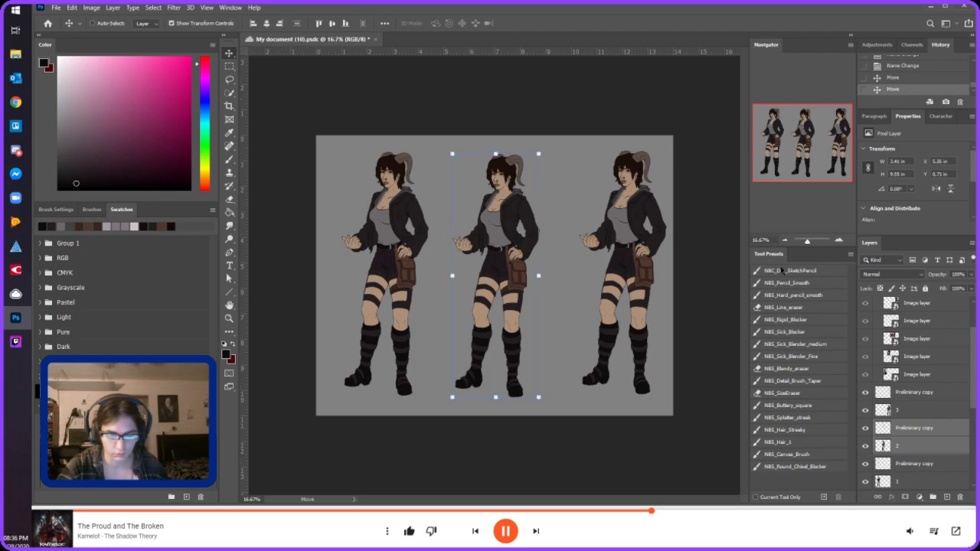
- Move the rightmost figure's line art and layer 3 left to even out the spacing between the figures
{"action": "left_click", "coordinate": [900, 392]}
{"action": "left_click", "coordinate": [900, 410], "text": "shift"}
{"action": "left_click_drag", "start_coordinate": [625, 225], "coordinate": [605, 230]}
{"action": "left_click", "coordinate": [838, 240]}
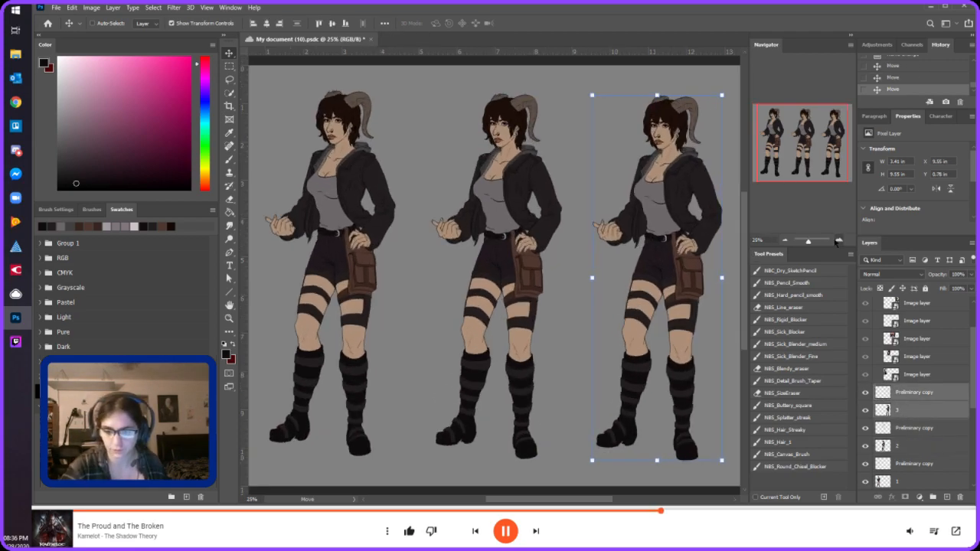
- Set up the Paint Bucket with a dark desaturated blue foreground colour and make layer 1 active
{"action": "left_click", "coordinate": [230, 212]}
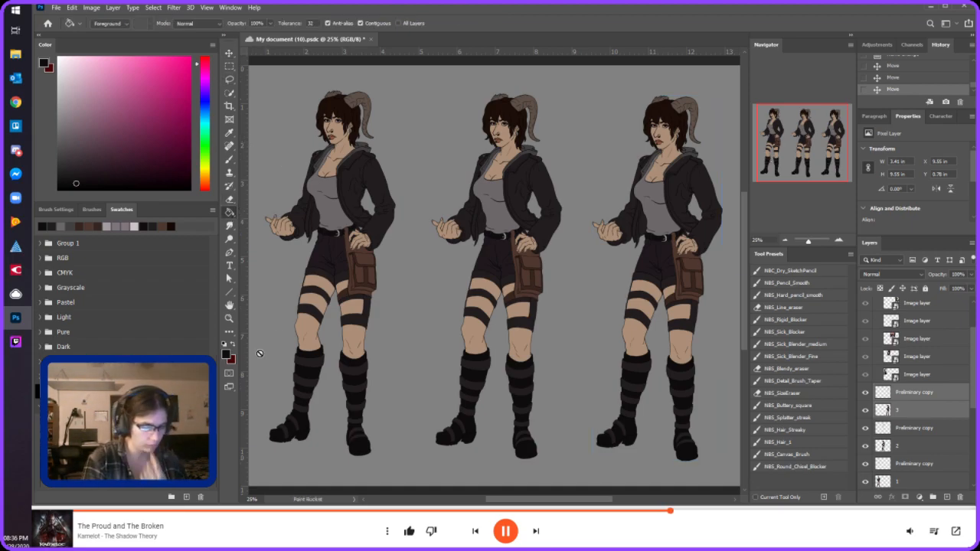
{"action": "left_click", "coordinate": [205, 112]}
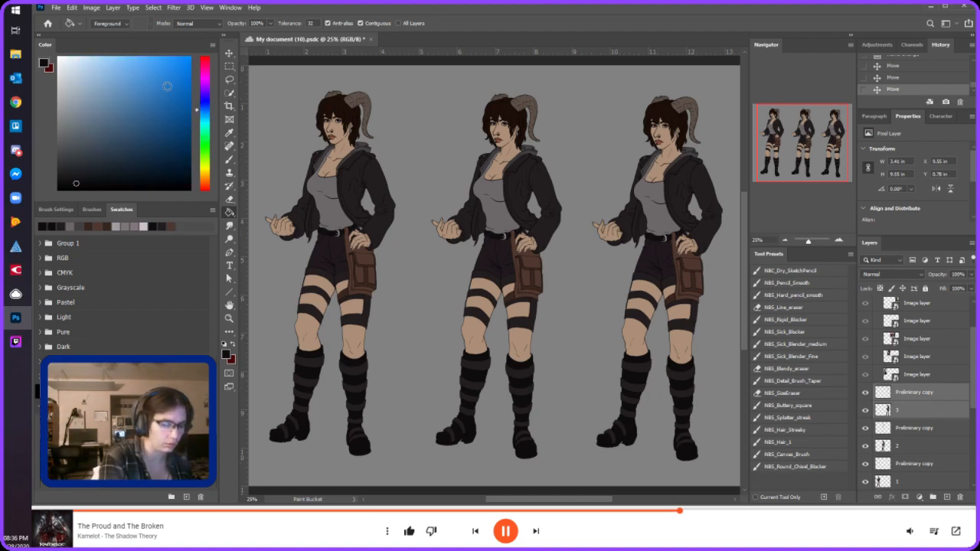
{"action": "left_click", "coordinate": [129, 131]}
{"action": "left_click_drag", "start_coordinate": [129, 131], "coordinate": [145, 146]}
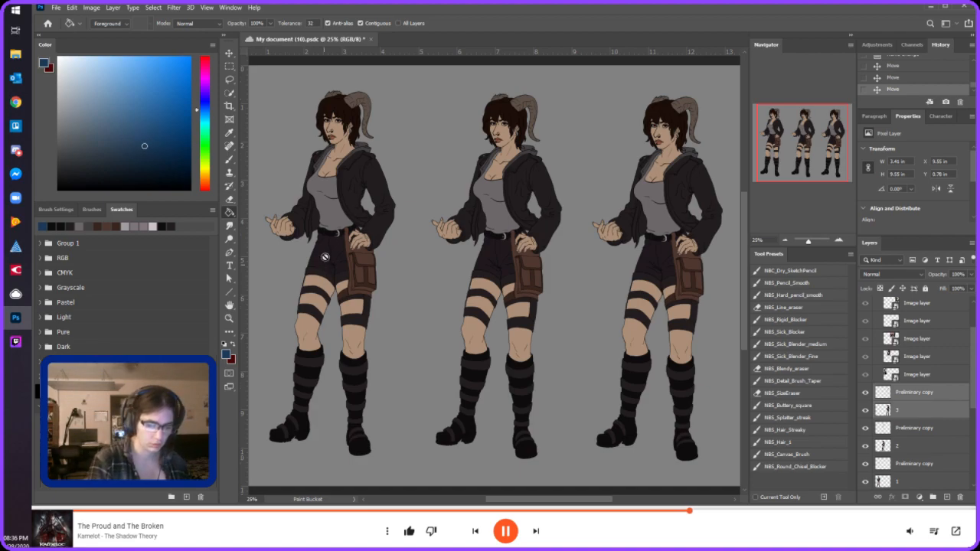
{"action": "left_click", "coordinate": [919, 479]}
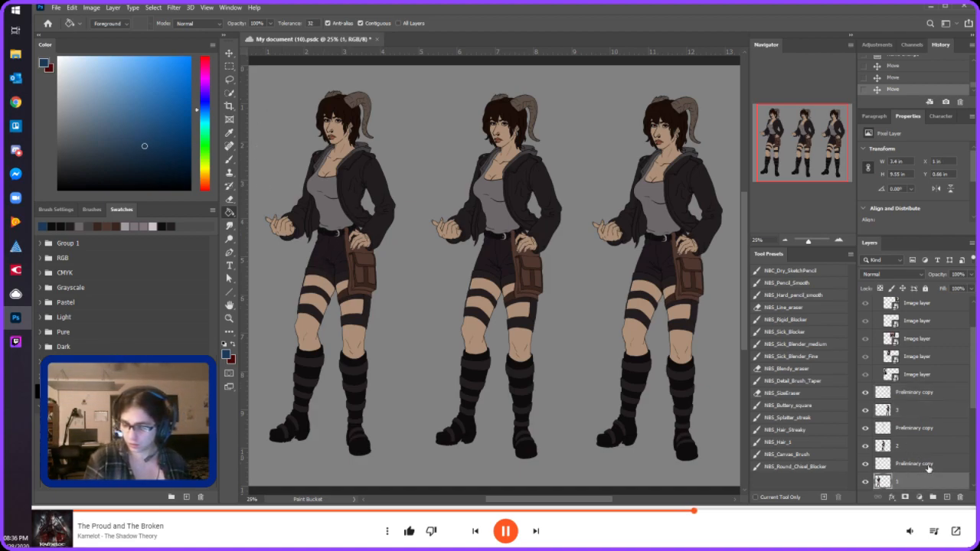
- Try filling the leftmost figure's shorts with dark blue, reducing the fill tolerance to 12, and undo each fill
{"action": "left_click", "coordinate": [340, 237]}
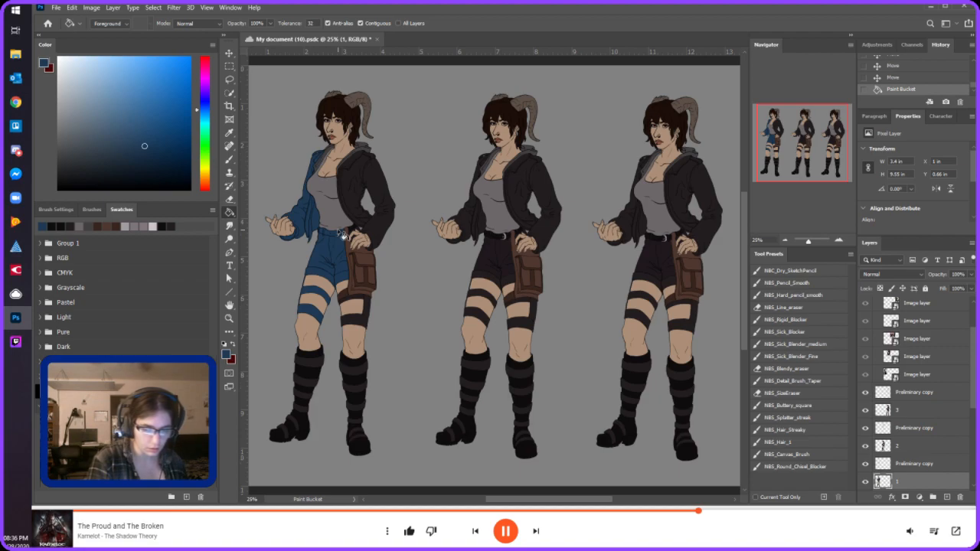
{"action": "key", "text": "ctrl+z"}
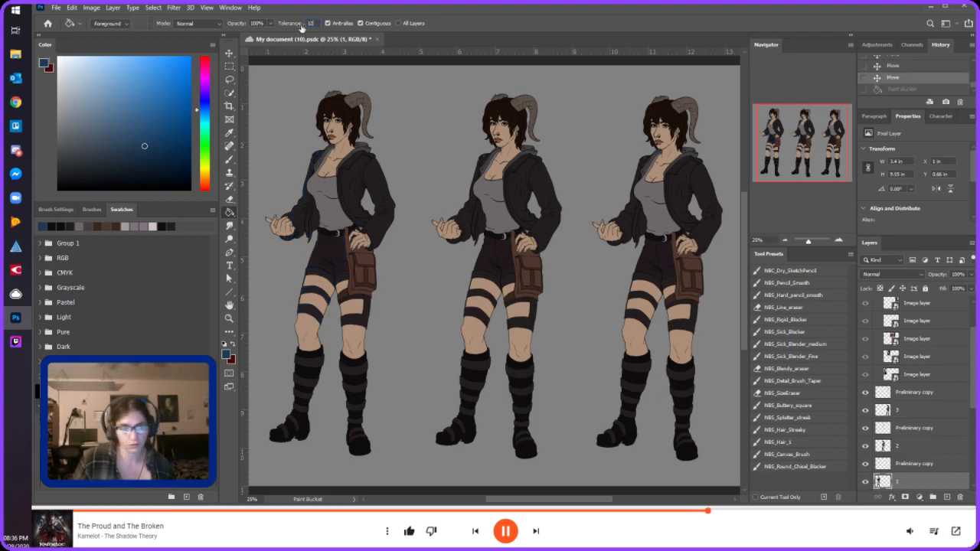
{"action": "left_click", "coordinate": [328, 250]}
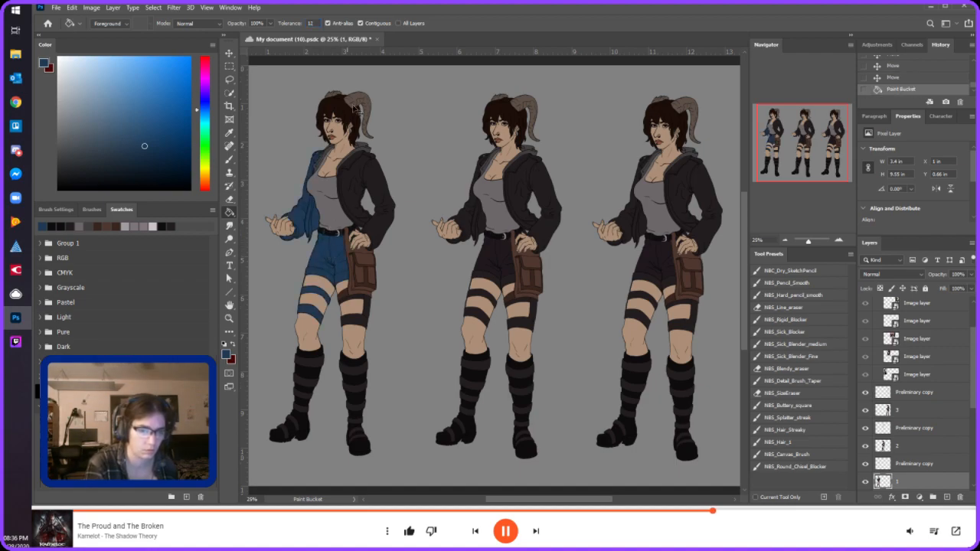
{"action": "key", "text": "ctrl+z"}
{"action": "left_click", "coordinate": [331, 249]}
{"action": "key", "text": "ctrl+z"}
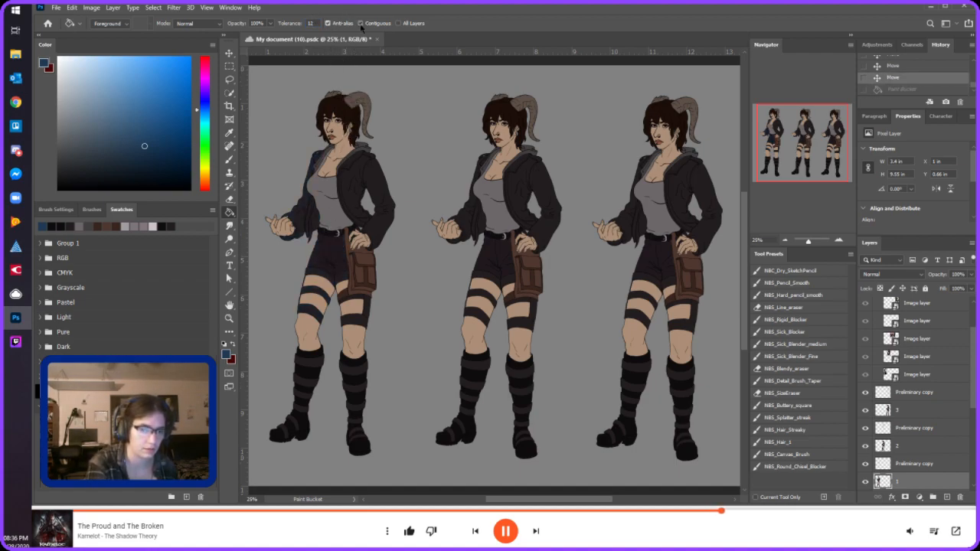
- Reduce the fill tolerance to 2 and fill the leftmost figure's shorts with a very dark muted blue
{"action": "left_click", "coordinate": [331, 250]}
{"action": "key", "text": "ctrl+z"}
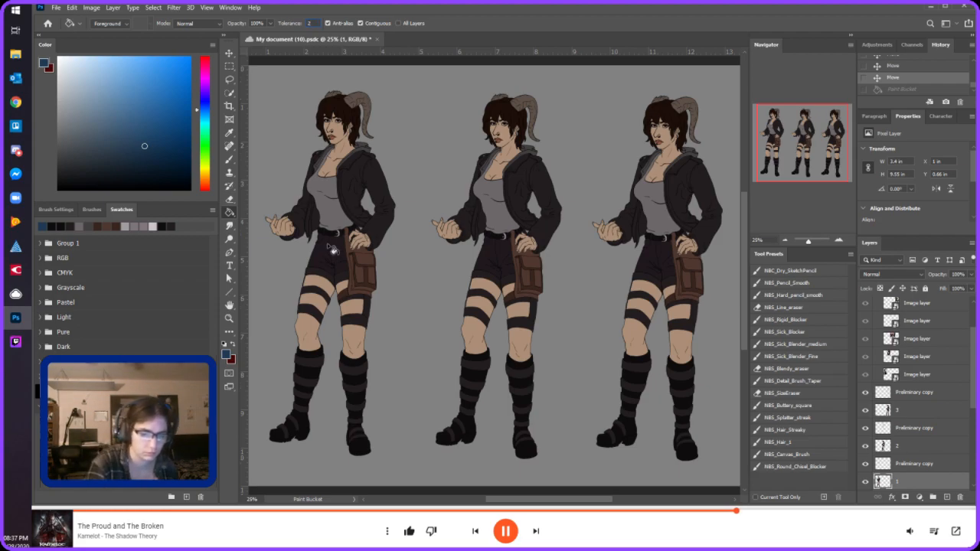
{"action": "left_click", "coordinate": [333, 250]}
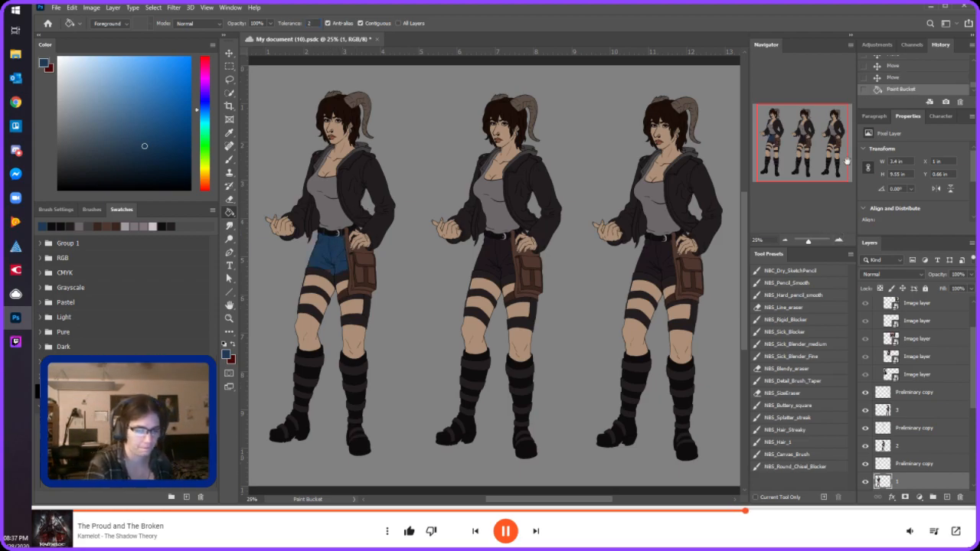
{"action": "left_click", "coordinate": [149, 160]}
{"action": "left_click", "coordinate": [337, 246]}
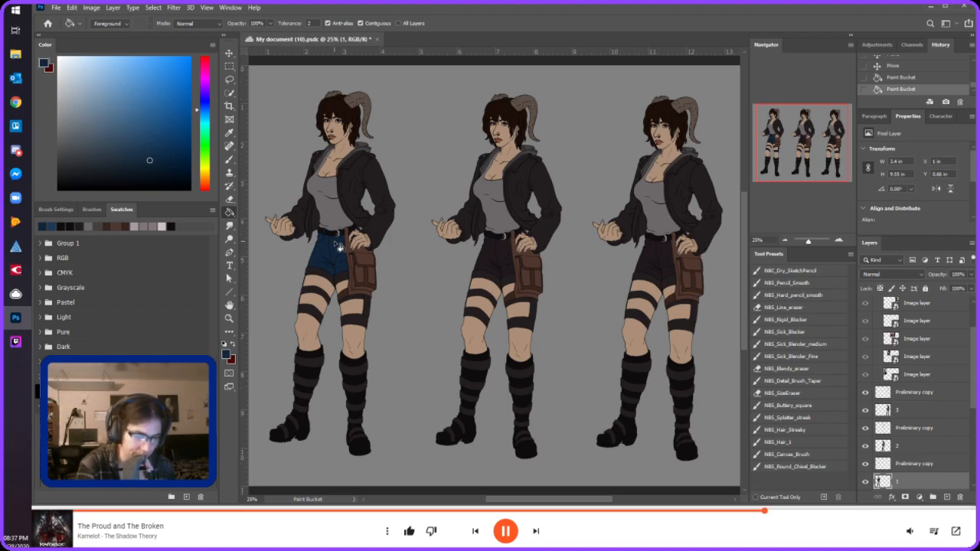
- Fill the leftmost figure's hip bag, including its strap and pockets, with dark purplish grey based on the jacket's colour
{"action": "left_click", "coordinate": [839, 240]}
{"action": "left_click_drag", "start_coordinate": [811, 140], "coordinate": [796, 116]}
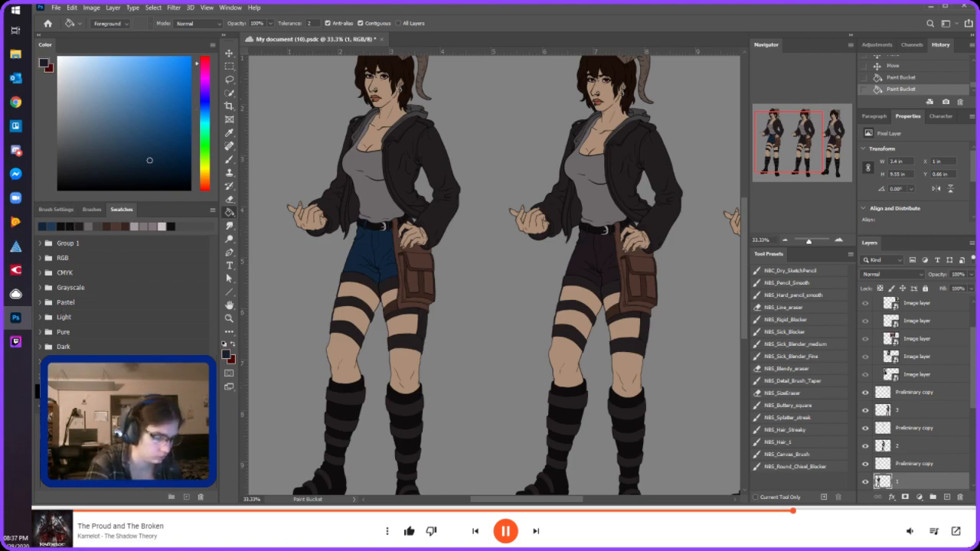
{"action": "left_click", "coordinate": [430, 236], "text": "alt"}
{"action": "left_click", "coordinate": [421, 254]}
{"action": "left_click", "coordinate": [414, 285]}
{"action": "left_click", "coordinate": [423, 200], "text": "alt"}
{"action": "left_click", "coordinate": [71, 157]}
{"action": "left_click", "coordinate": [405, 306]}
{"action": "left_click", "coordinate": [418, 268]}
{"action": "left_click", "coordinate": [416, 279]}
{"action": "left_click", "coordinate": [427, 277]}
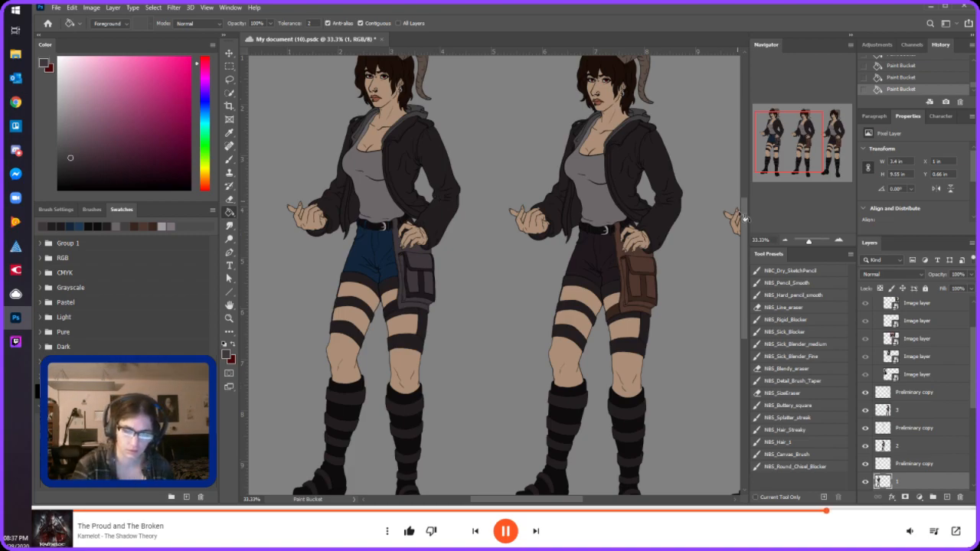
- Darken the leftmost figure's hip bag with a deeper purplish grey and pick a near-black foreground colour
{"action": "left_click", "coordinate": [74, 167]}
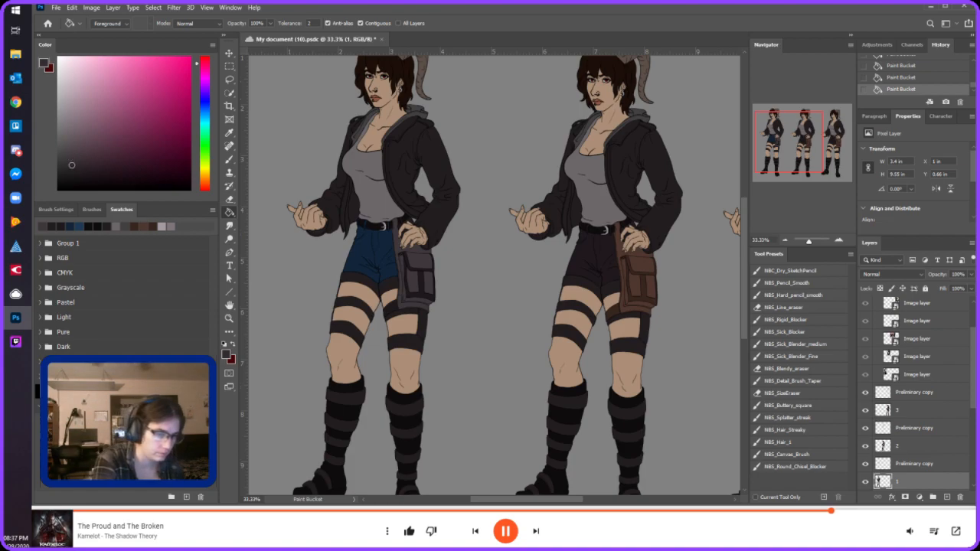
{"action": "left_click", "coordinate": [418, 291]}
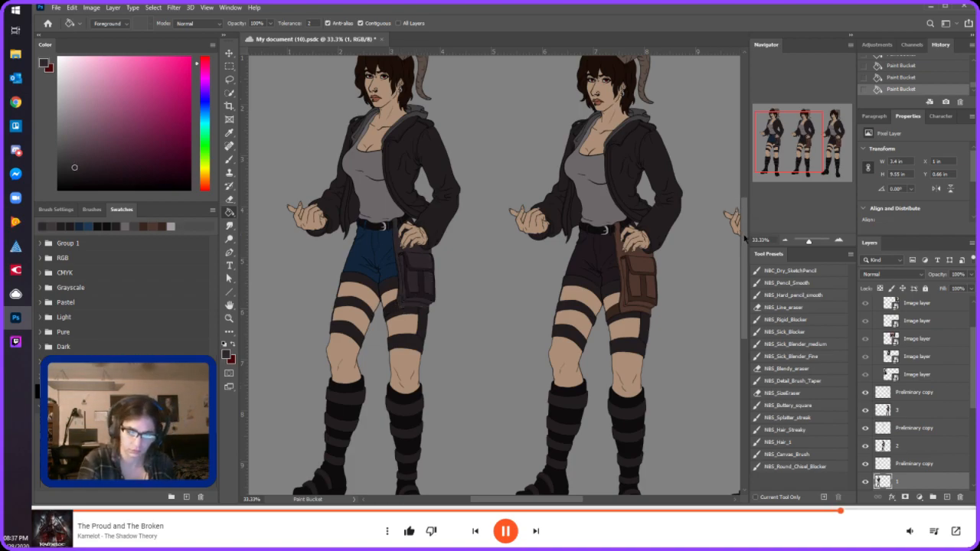
{"action": "scroll", "coordinate": [745, 239], "scroll_direction": "down", "scroll_amount": 2}
{"action": "left_click", "coordinate": [69, 177]}
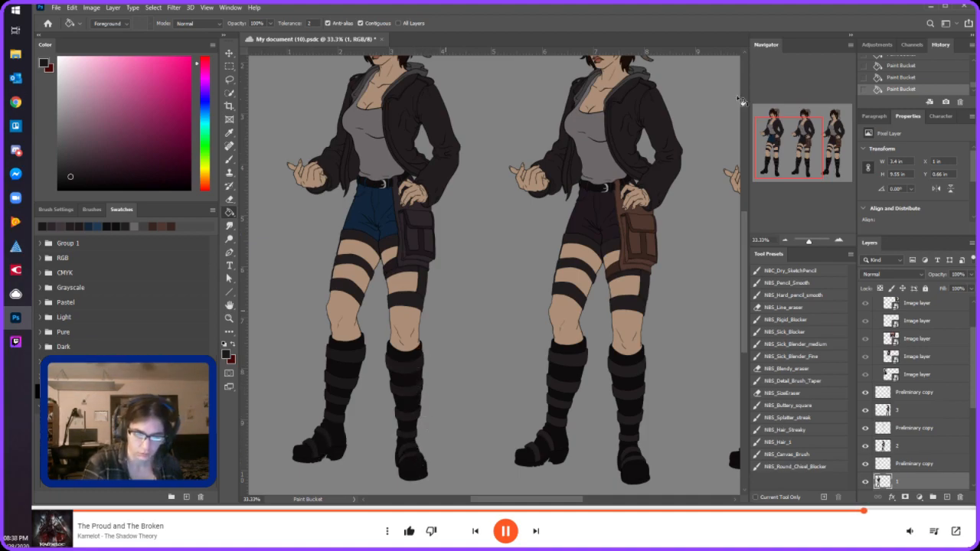
- Fill the leftmost figure's tank top with a muted dusky mauve, after trying a purplish grey
{"action": "mouse_move", "coordinate": [785, 167]}
{"action": "left_mouse_down"}
{"action": "mouse_move", "coordinate": [797, 156]}
{"action": "mouse_move", "coordinate": [789, 153]}
{"action": "left_mouse_up"}
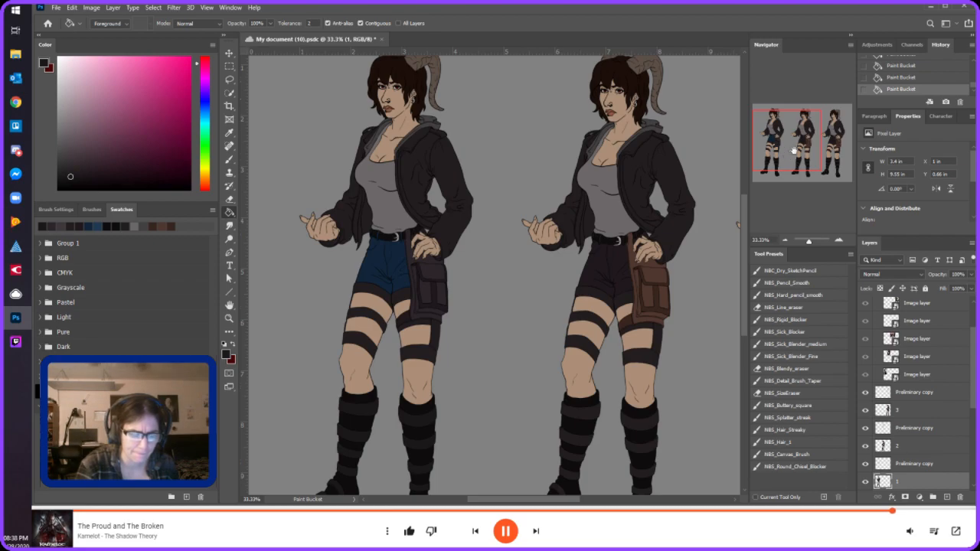
{"action": "left_click", "coordinate": [68, 136]}
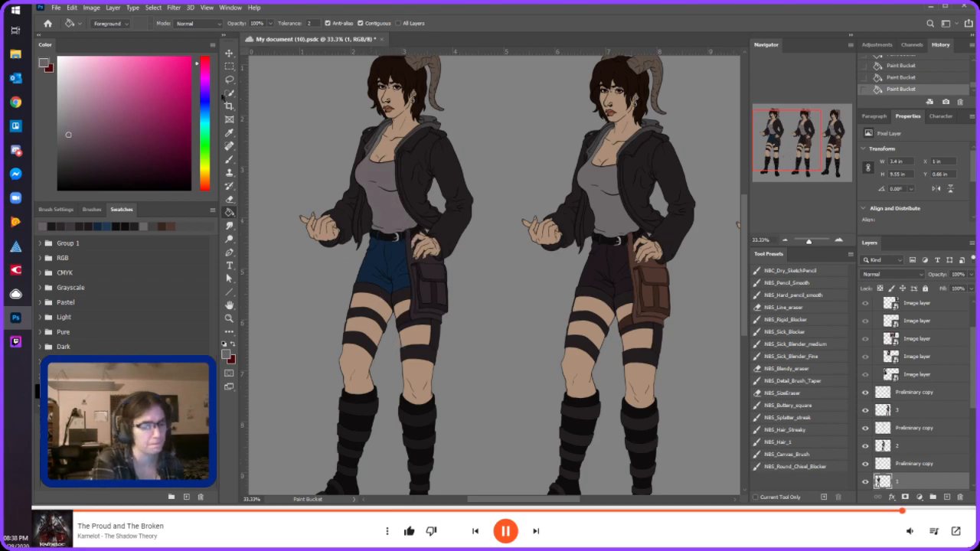
{"action": "left_click", "coordinate": [96, 138]}
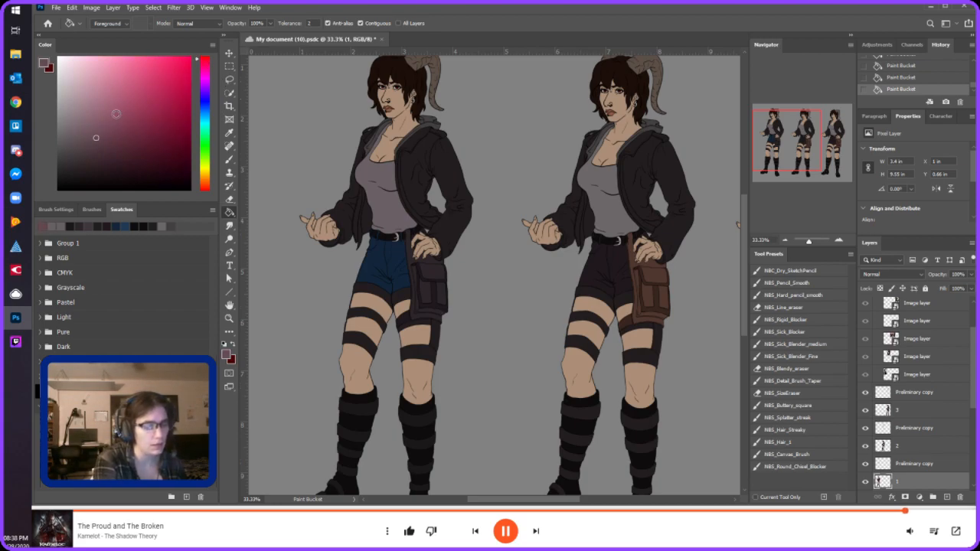
{"action": "left_click", "coordinate": [387, 207]}
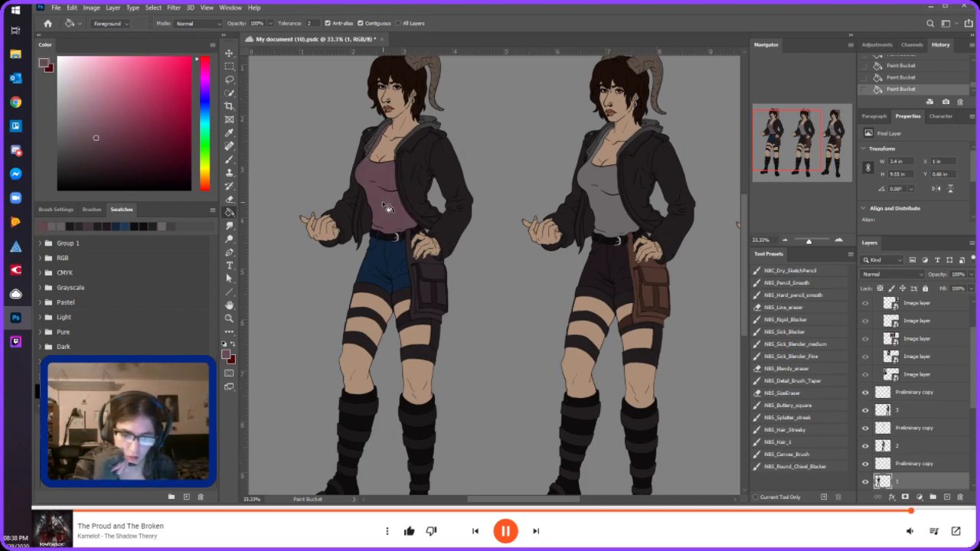
- Pick a very dark reddish brown, undo its stray fill on layer 1, and fill the middle figure's hip bag on layer 2
{"action": "left_click_drag", "start_coordinate": [789, 143], "coordinate": [808, 141]}
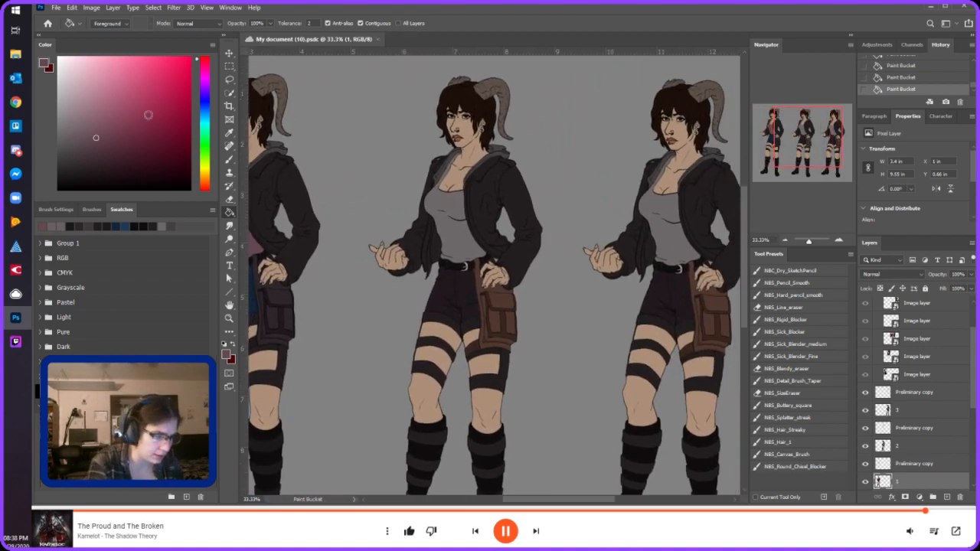
{"action": "left_click", "coordinate": [204, 186]}
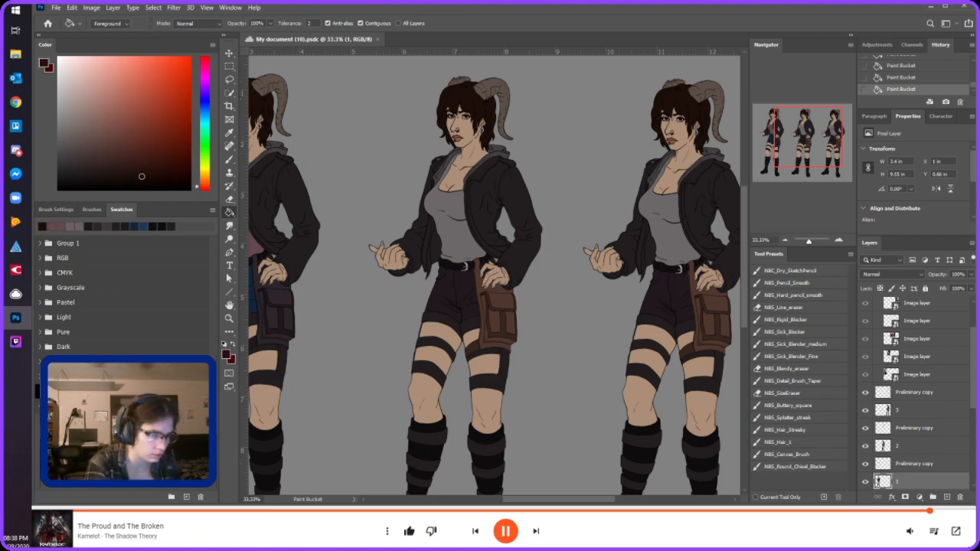
{"action": "left_click", "coordinate": [150, 175]}
{"action": "left_click", "coordinate": [206, 189]}
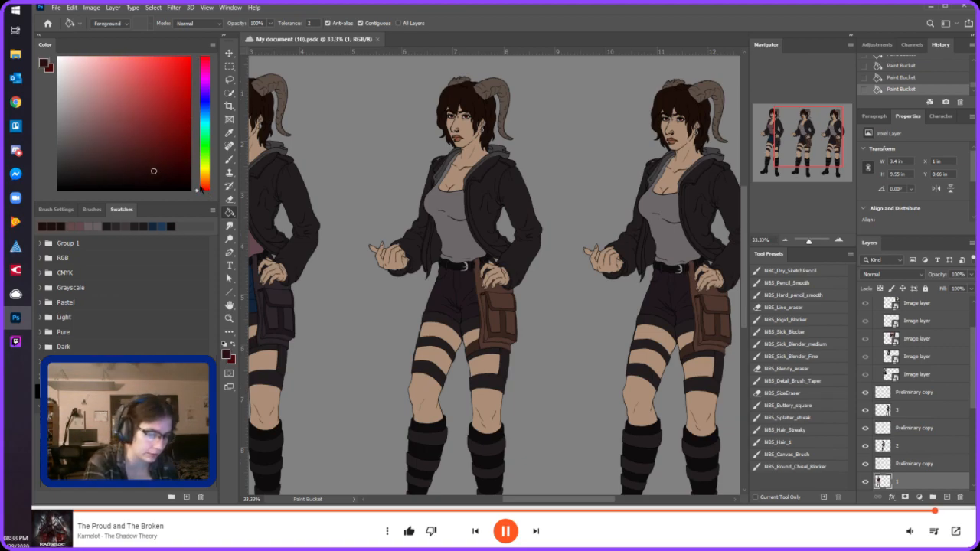
{"action": "left_click_drag", "start_coordinate": [199, 190], "coordinate": [148, 174]}
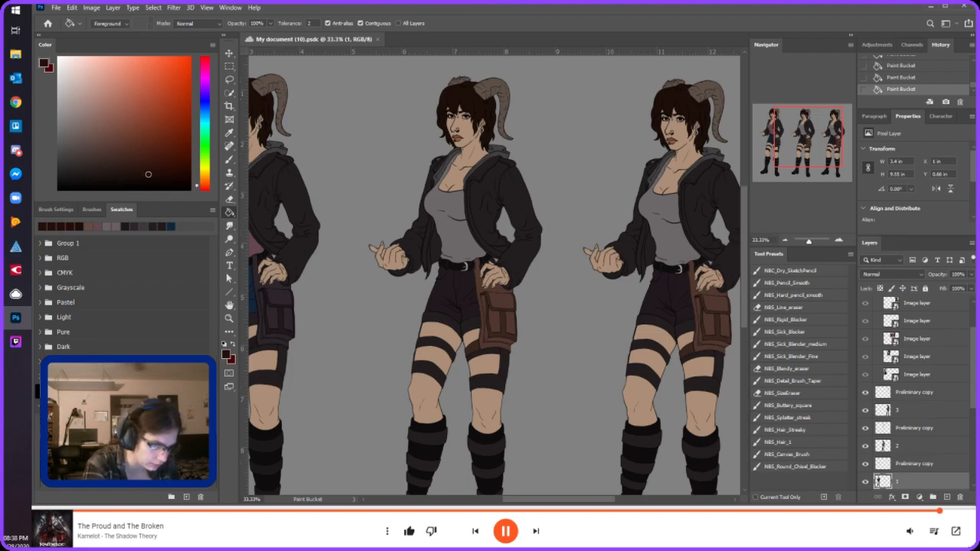
{"action": "left_click", "coordinate": [491, 346]}
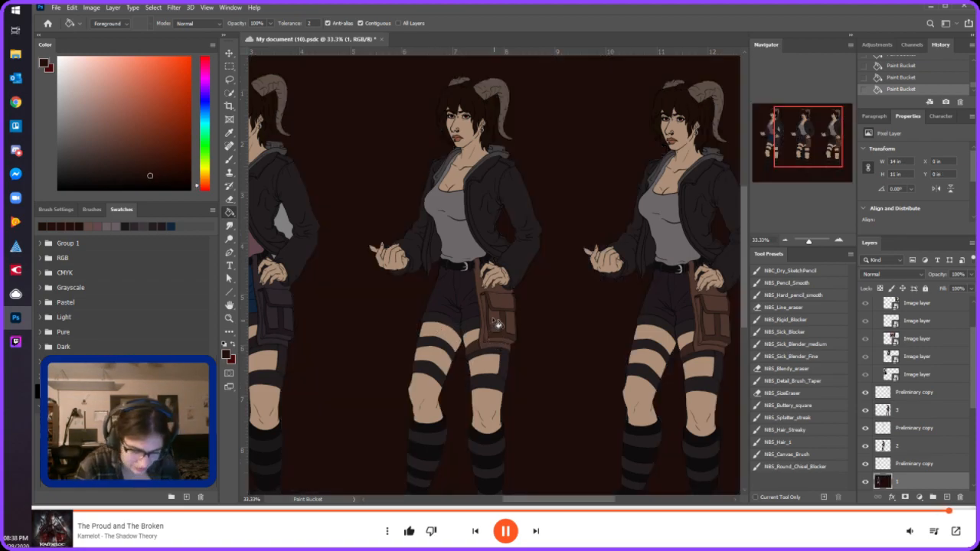
{"action": "key", "text": "ctrl+z"}
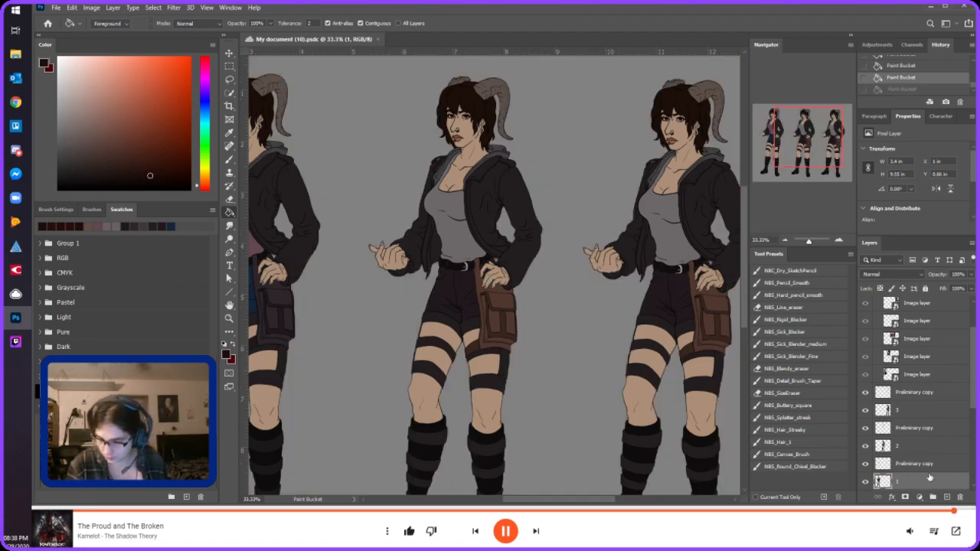
{"action": "left_click", "coordinate": [915, 446]}
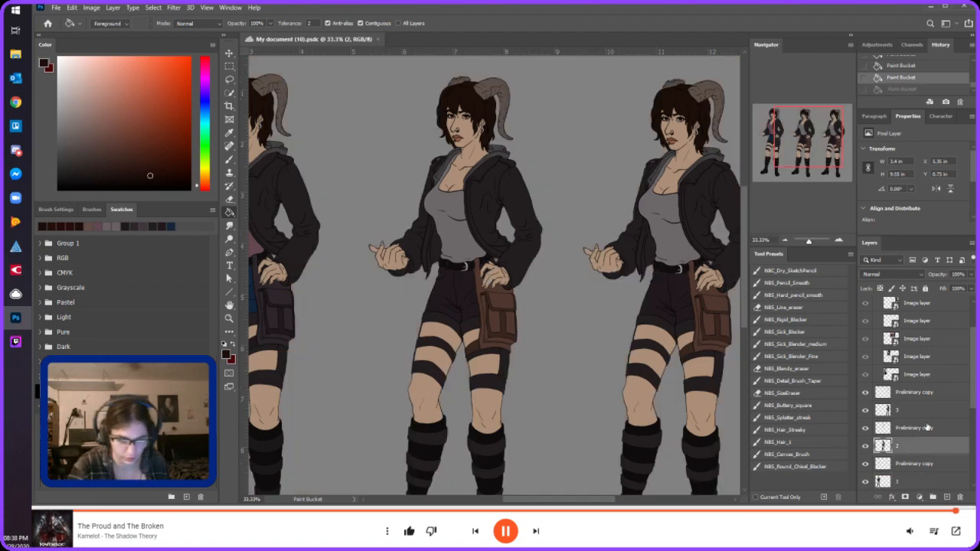
{"action": "left_click", "coordinate": [489, 345]}
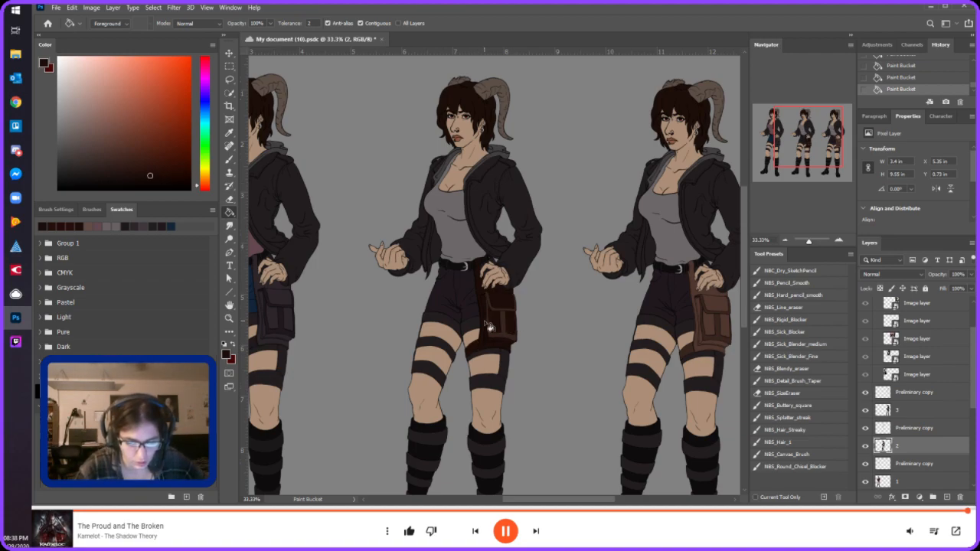
- Try two dark reddish-brown shades on the middle figure's jacket and undo the darker fills
{"action": "left_click", "coordinate": [141, 161]}
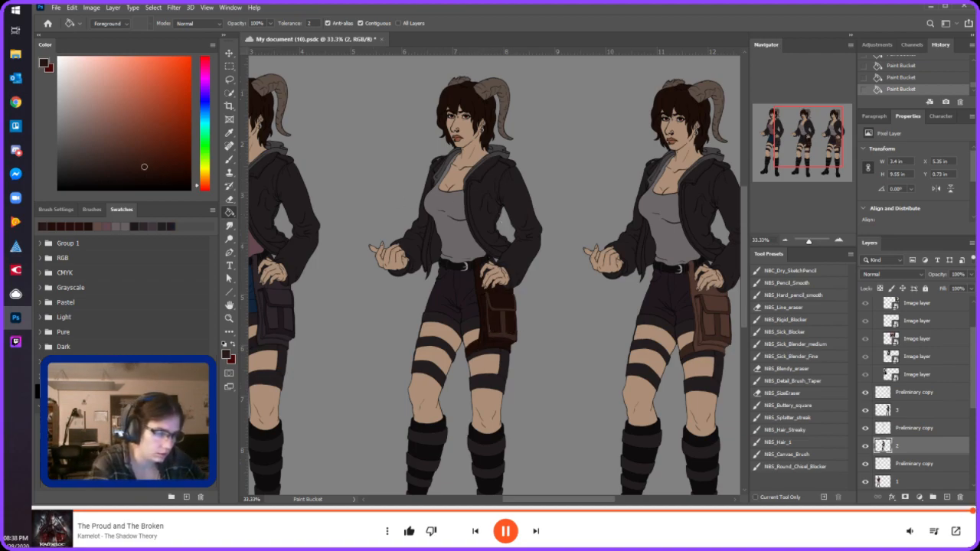
{"action": "left_click", "coordinate": [492, 216]}
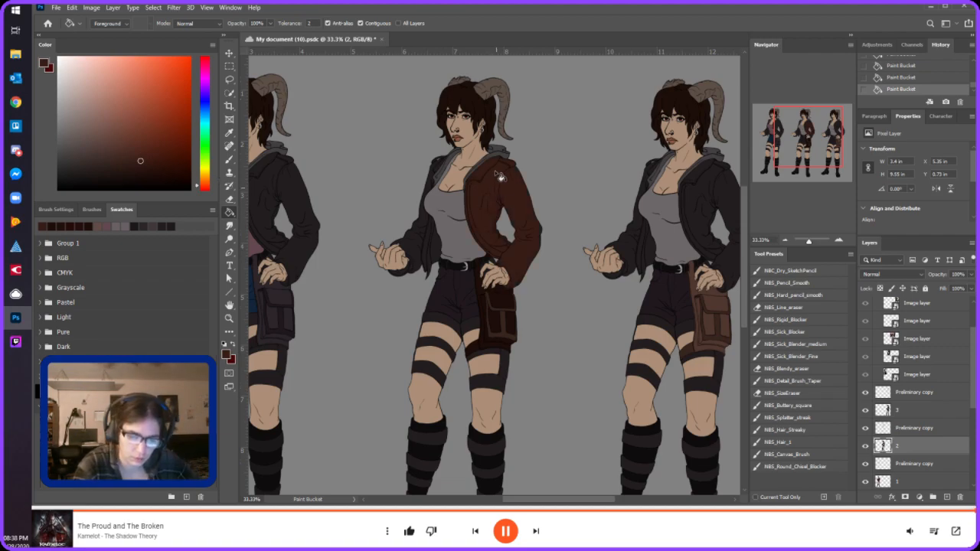
{"action": "left_click", "coordinate": [434, 239]}
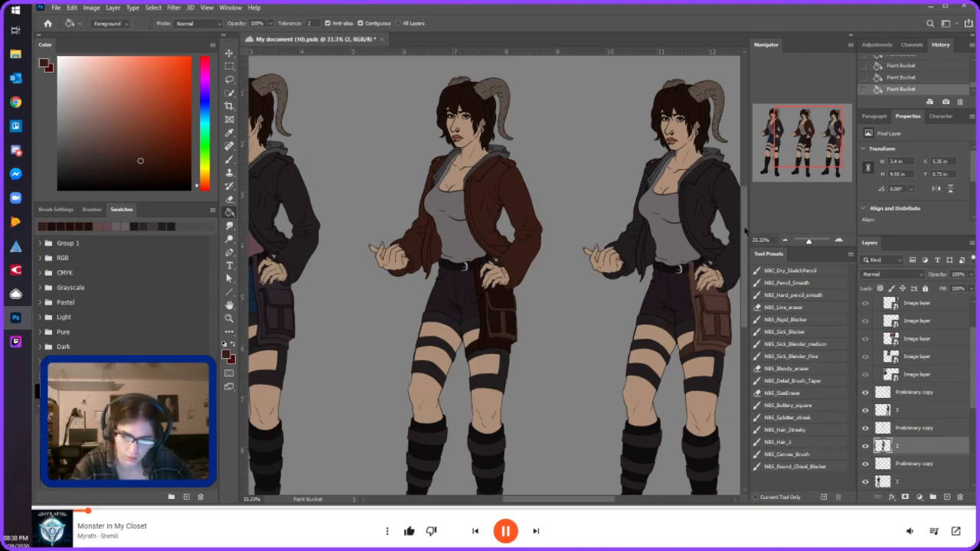
{"action": "scroll", "coordinate": [736, 233], "scroll_direction": "down", "scroll_amount": 2}
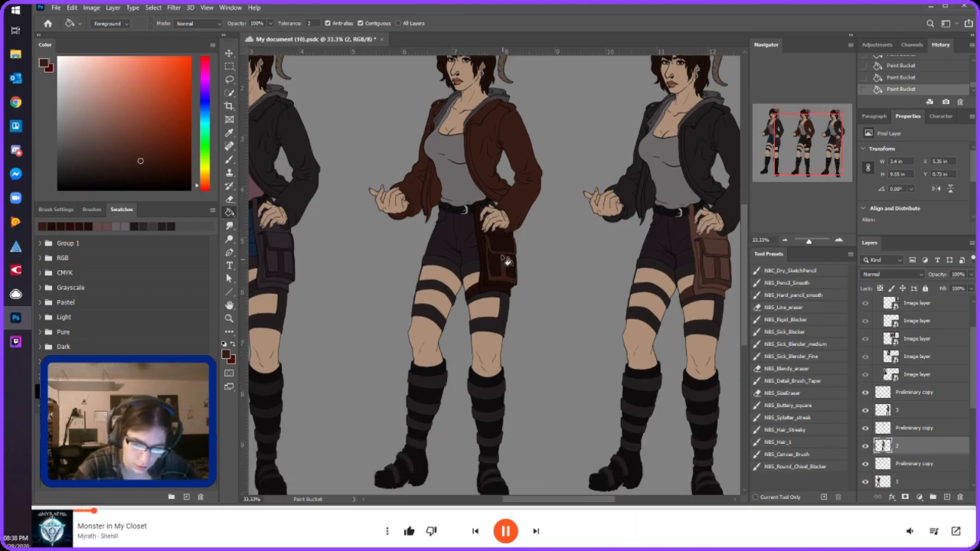
{"action": "left_click", "coordinate": [149, 169]}
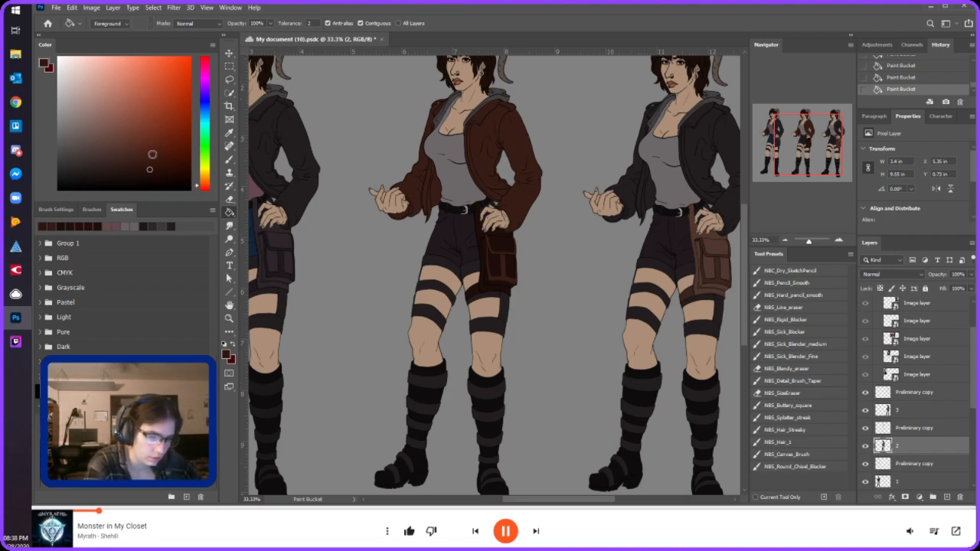
{"action": "left_click", "coordinate": [438, 191]}
{"action": "left_click", "coordinate": [486, 177]}
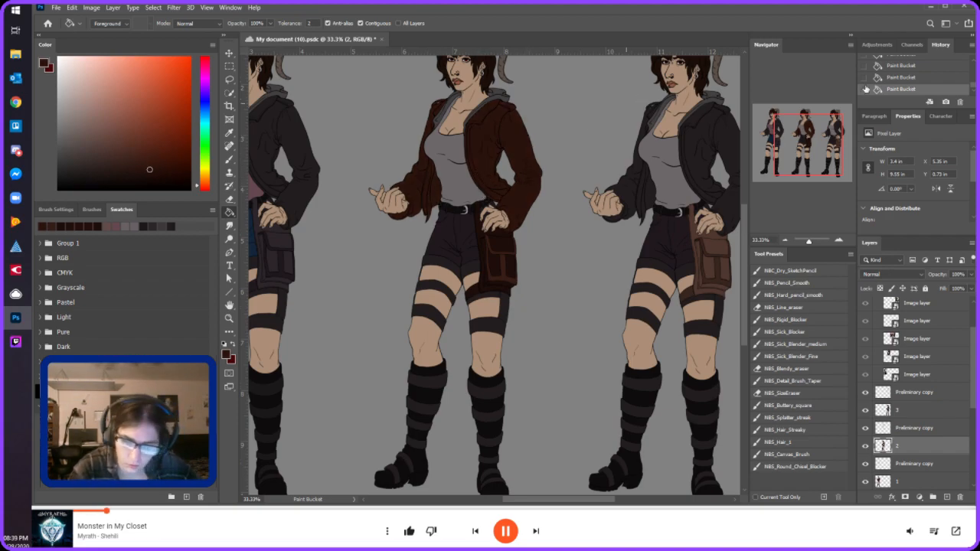
{"action": "left_click", "coordinate": [904, 66]}
- Fill both sides of the middle figure's jacket with a slightly more saturated dark reddish brown
{"action": "left_click", "coordinate": [147, 162]}
{"action": "left_click", "coordinate": [433, 179]}
{"action": "left_click", "coordinate": [519, 172]}
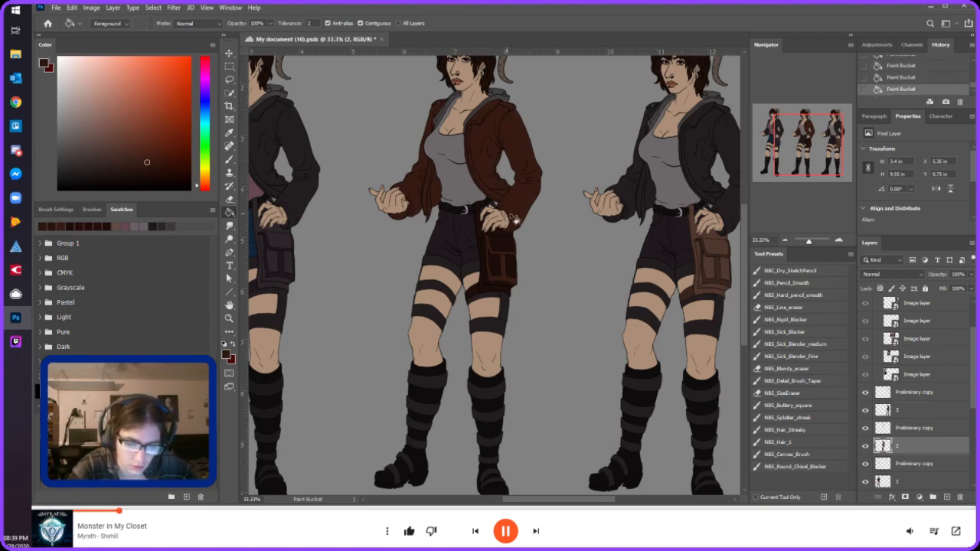
- Recolour the middle figure's hip bag and its pockets in a reddish brown darker than the jacket
{"action": "left_click", "coordinate": [502, 279]}
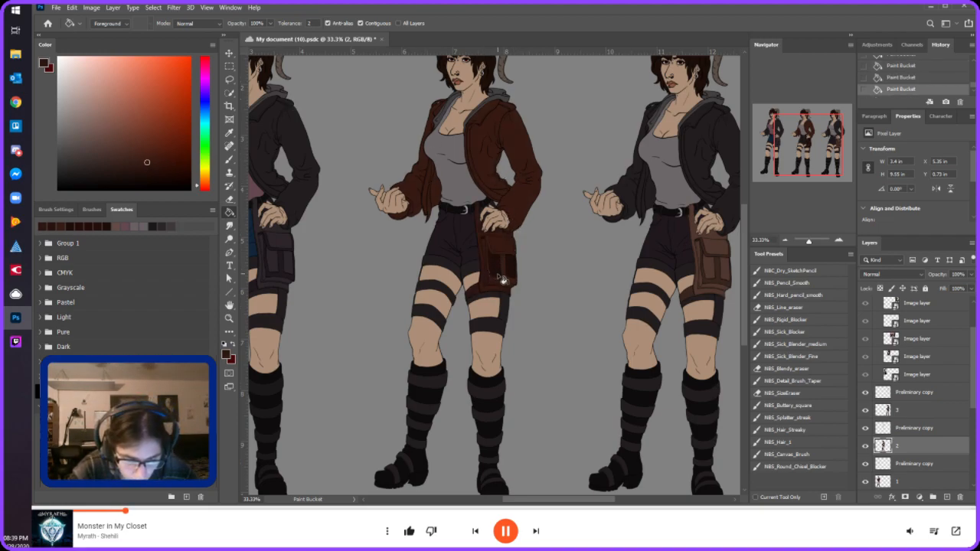
{"action": "left_click", "coordinate": [501, 268]}
{"action": "left_click", "coordinate": [497, 282]}
{"action": "left_click", "coordinate": [153, 171]}
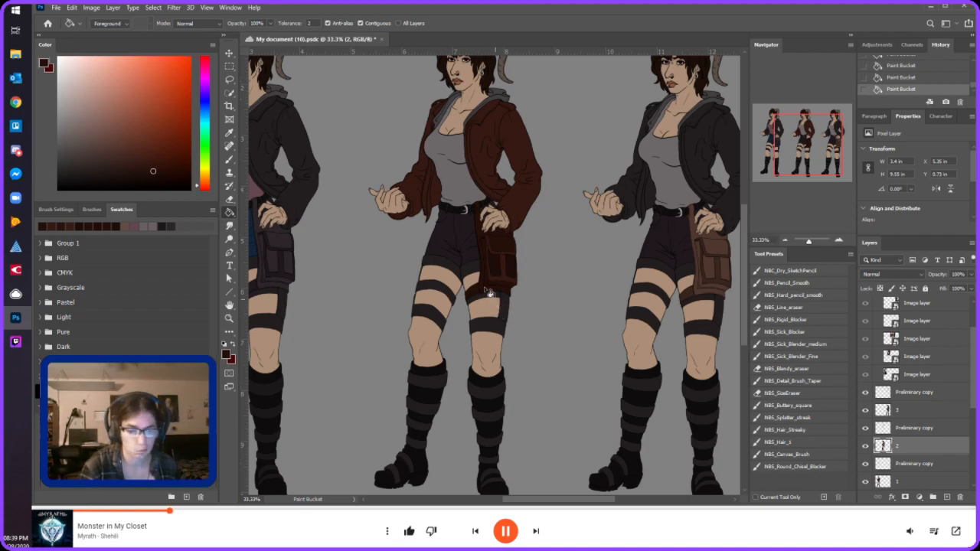
- Fill the middle figure's shorts with a saturated dark navy blue
{"action": "left_click", "coordinate": [203, 105]}
{"action": "left_click", "coordinate": [174, 170]}
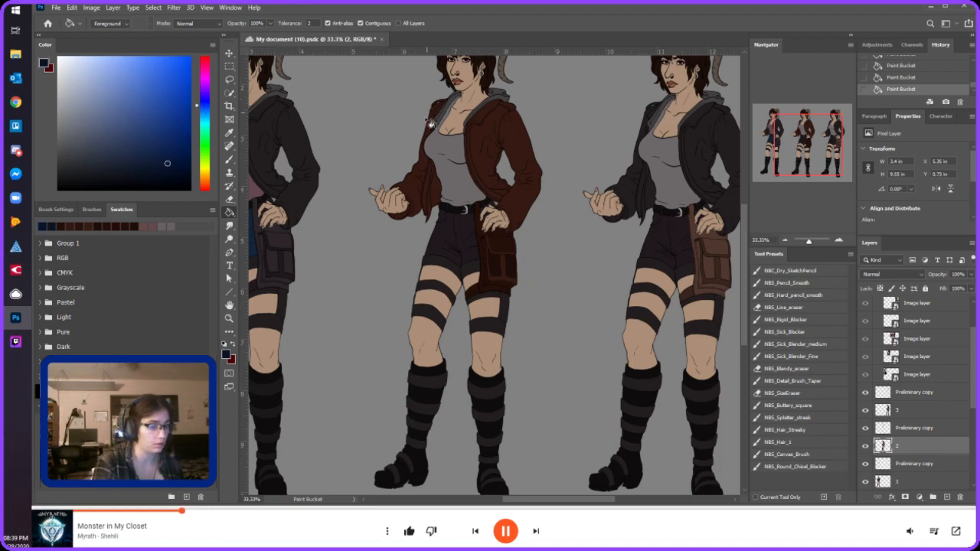
{"action": "left_click", "coordinate": [165, 156]}
{"action": "left_click", "coordinate": [459, 246]}
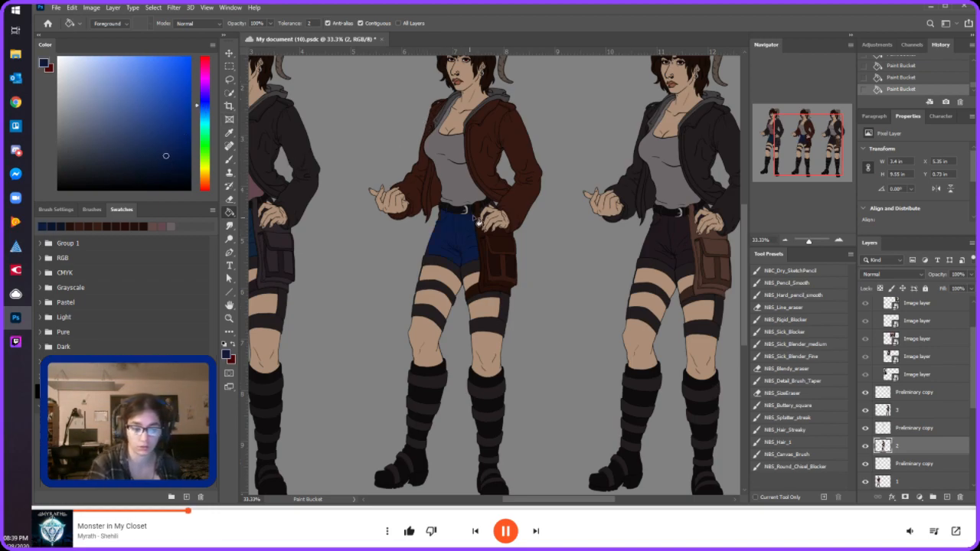
- Fill the middle figure's shorts cuffs and striped thigh bands with a very dark reddish brown
{"action": "left_click_drag", "start_coordinate": [791, 147], "coordinate": [781, 141]}
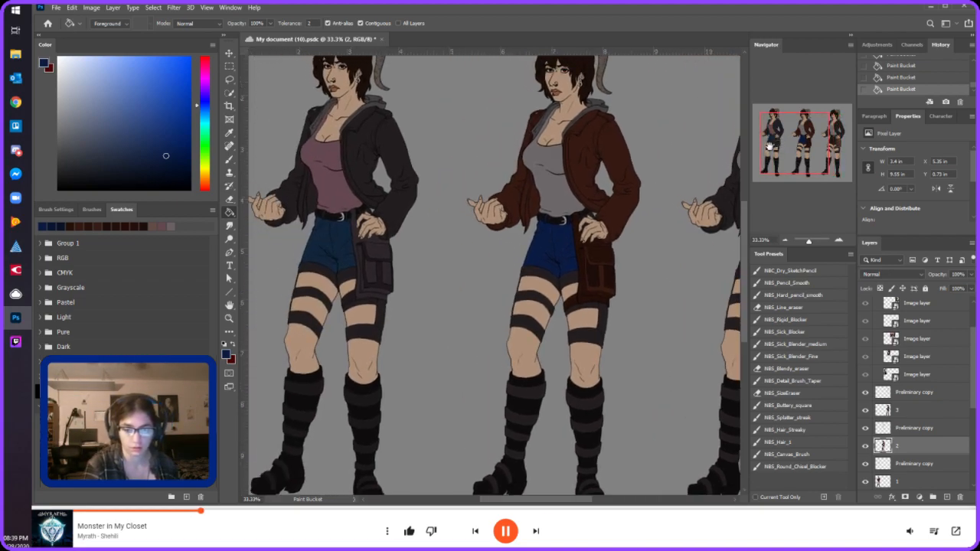
{"action": "left_click_drag", "start_coordinate": [769, 146], "coordinate": [796, 155]}
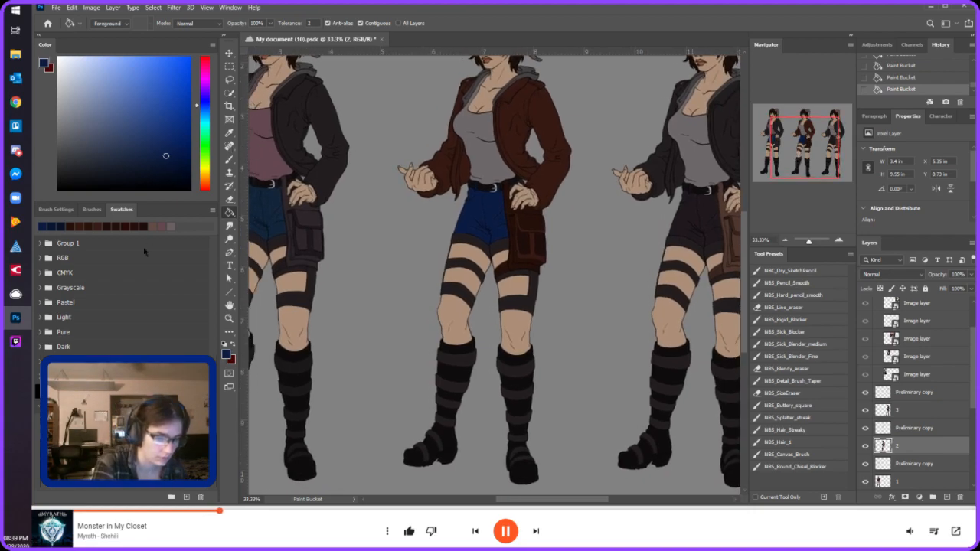
{"action": "left_click", "coordinate": [77, 227]}
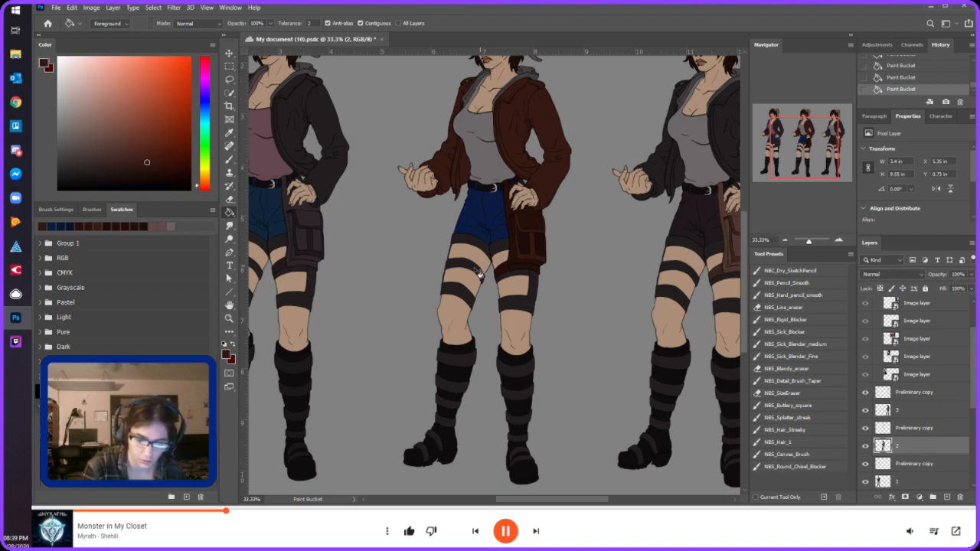
{"action": "left_click", "coordinate": [492, 251]}
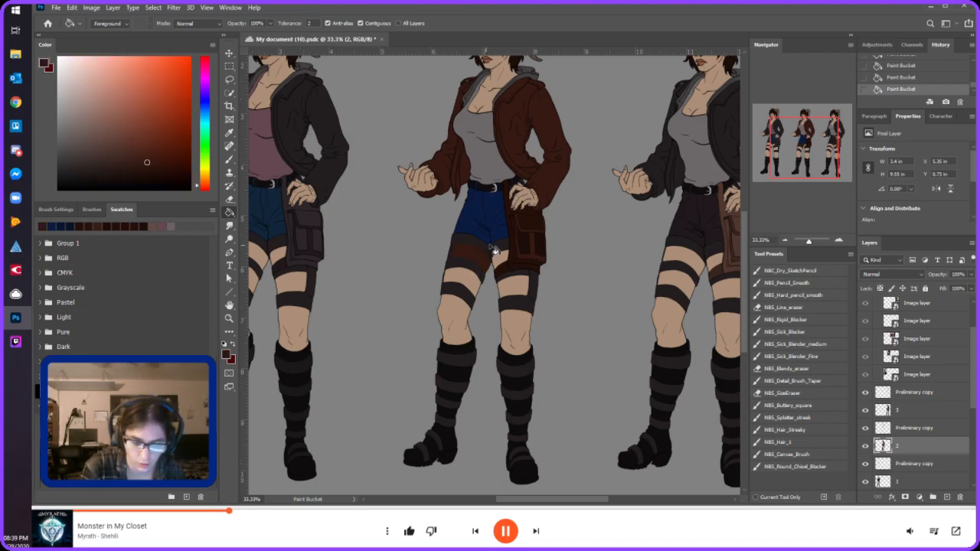
{"action": "left_click", "coordinate": [905, 79]}
{"action": "left_click", "coordinate": [478, 241]}
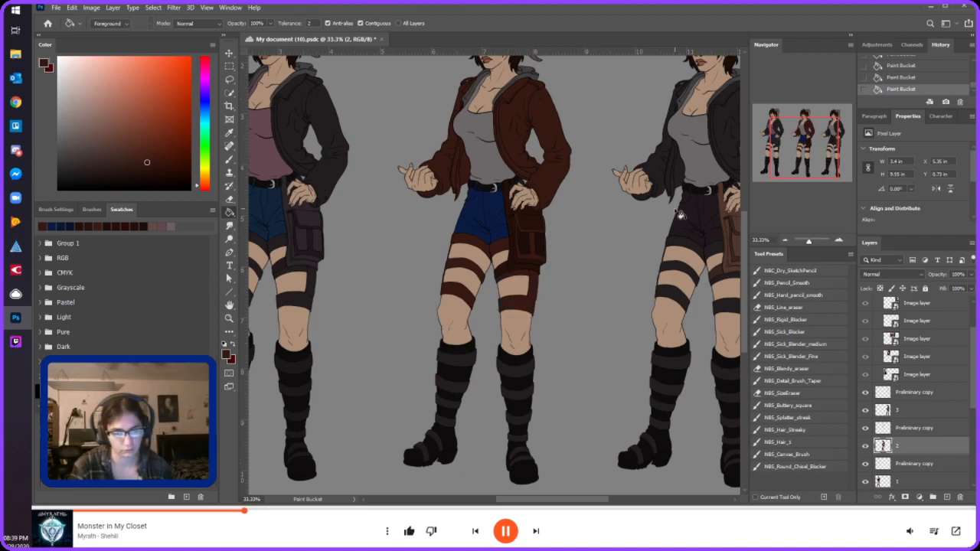
{"action": "left_click", "coordinate": [152, 172]}
{"action": "left_click", "coordinate": [484, 245]}
{"action": "left_click", "coordinate": [524, 298]}
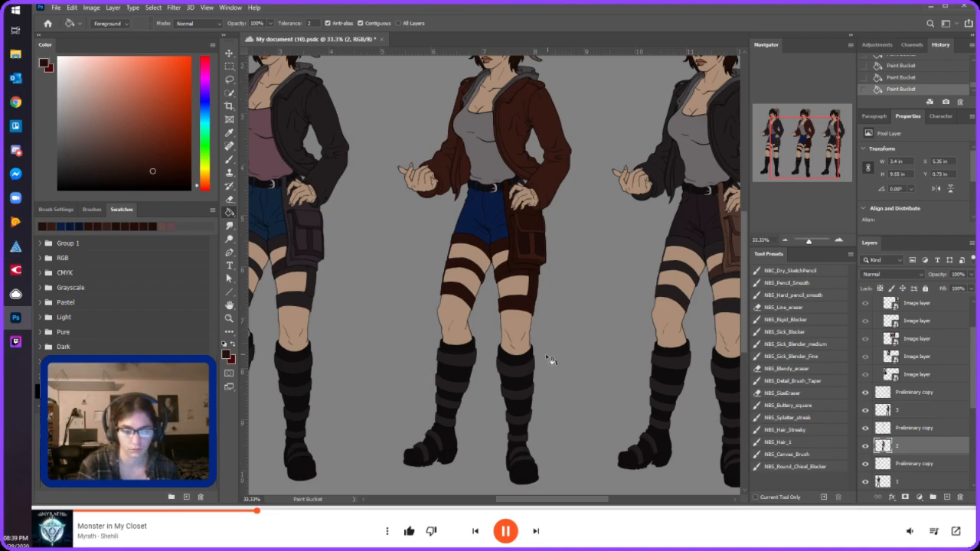
- Recolour the grey stripes on both of the middle figure's boots in the same very dark reddish brown
{"action": "left_click", "coordinate": [475, 362]}
{"action": "left_click", "coordinate": [513, 373]}
{"action": "left_click", "coordinate": [468, 392]}
{"action": "left_click", "coordinate": [516, 399]}
{"action": "left_click", "coordinate": [455, 407]}
{"action": "left_click", "coordinate": [514, 420]}
{"action": "left_click", "coordinate": [453, 424]}
{"action": "left_click", "coordinate": [520, 440]}
{"action": "left_click", "coordinate": [444, 442]}
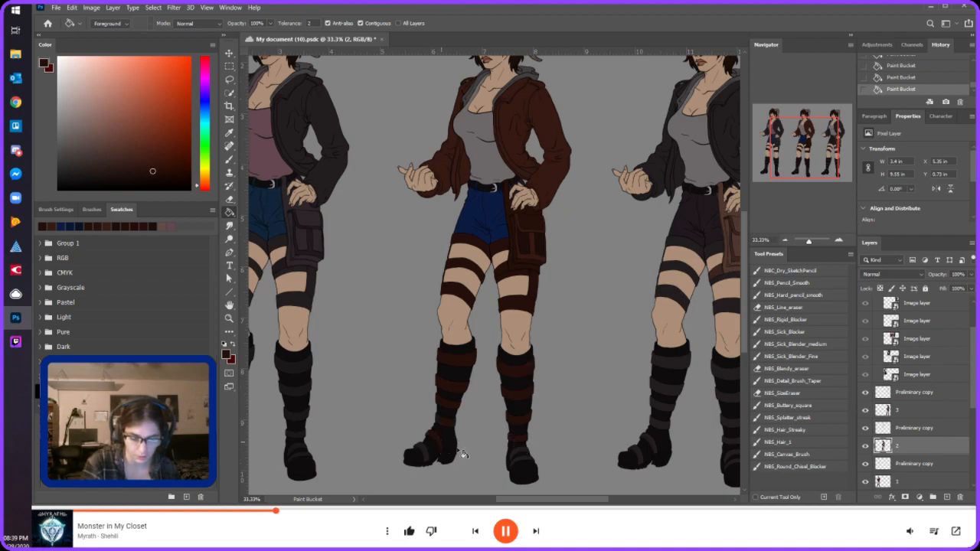
{"action": "left_click", "coordinate": [426, 451]}
{"action": "left_click", "coordinate": [520, 455]}
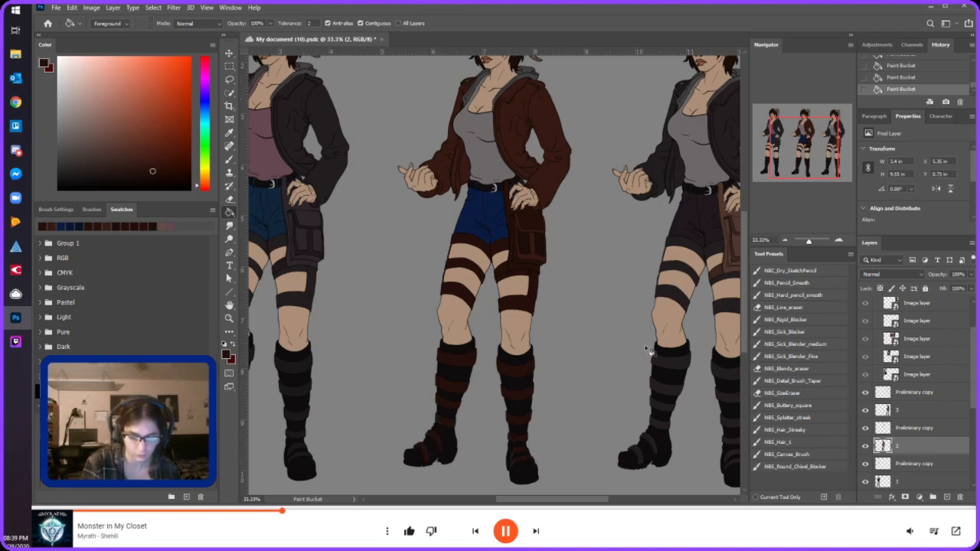
- Try a lighter reddish brown on the black sections of the middle figure's bent-leg boot
{"action": "left_click", "coordinate": [141, 154]}
{"action": "left_click", "coordinate": [147, 162]}
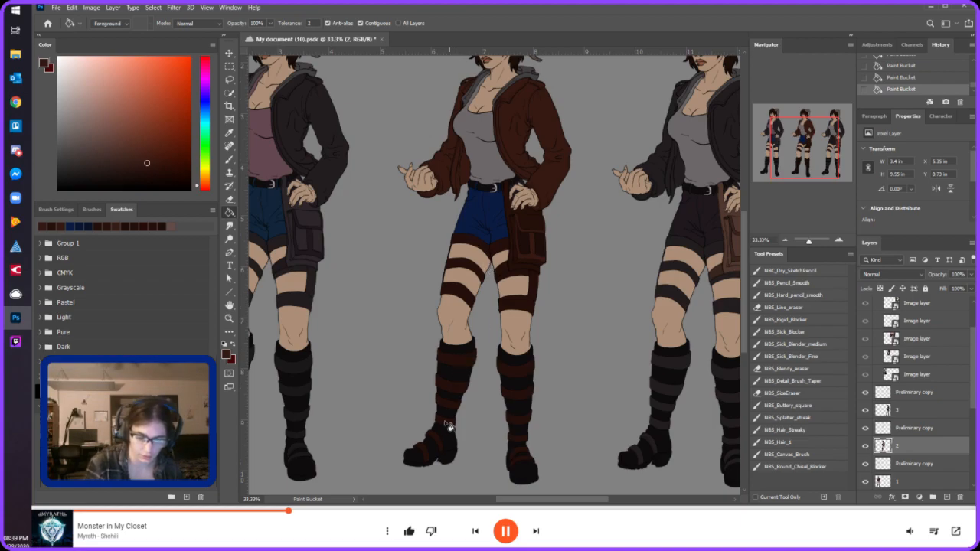
{"action": "left_click", "coordinate": [449, 451]}
{"action": "left_click", "coordinate": [451, 415]}
{"action": "left_click", "coordinate": [458, 395]}
{"action": "left_click", "coordinate": [462, 378]}
{"action": "left_click", "coordinate": [469, 347]}
- Fill the sections between the stripes on both of the middle figure's boots with a near-black reddish brown
{"action": "left_click", "coordinate": [163, 180]}
{"action": "left_click", "coordinate": [517, 361]}
{"action": "left_click", "coordinate": [523, 383]}
{"action": "left_click", "coordinate": [521, 407]}
{"action": "left_click", "coordinate": [522, 432]}
{"action": "left_click", "coordinate": [516, 446]}
{"action": "left_click", "coordinate": [519, 457]}
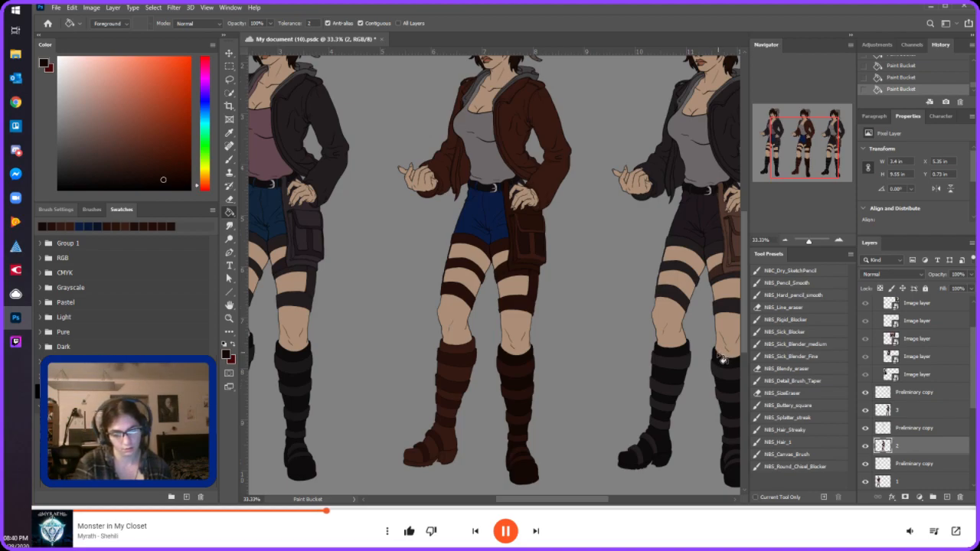
{"action": "left_click", "coordinate": [464, 357]}
{"action": "left_click", "coordinate": [462, 372]}
{"action": "left_click", "coordinate": [453, 402]}
{"action": "left_click", "coordinate": [448, 441]}
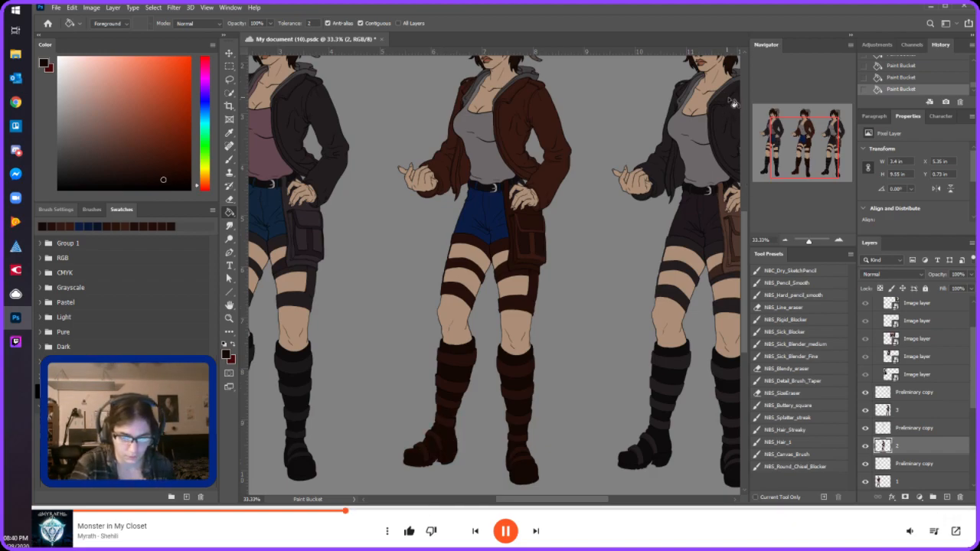
- Fill the middle figure's large curled horn with near-black
{"action": "scroll", "coordinate": [731, 100], "scroll_direction": "up", "scroll_amount": 3}
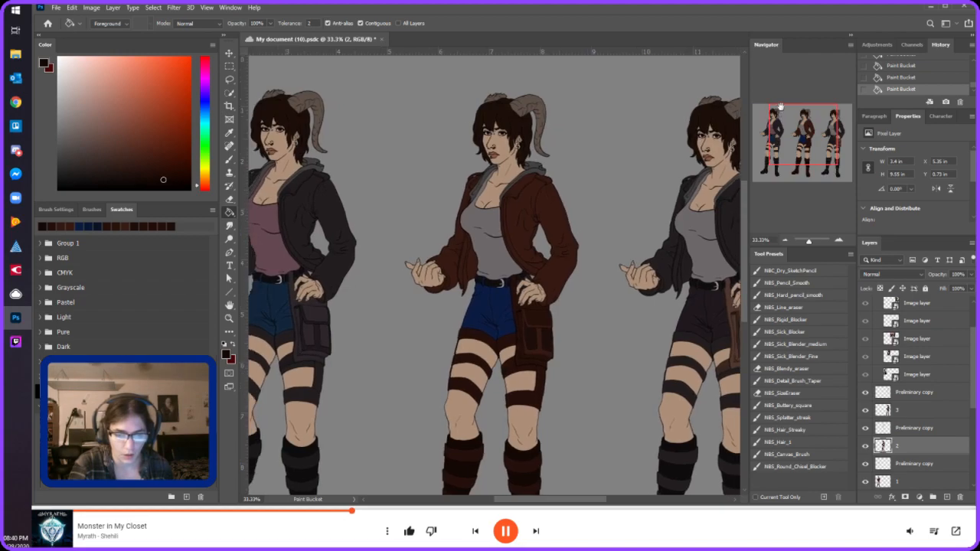
{"action": "left_click_drag", "start_coordinate": [167, 180], "coordinate": [174, 188]}
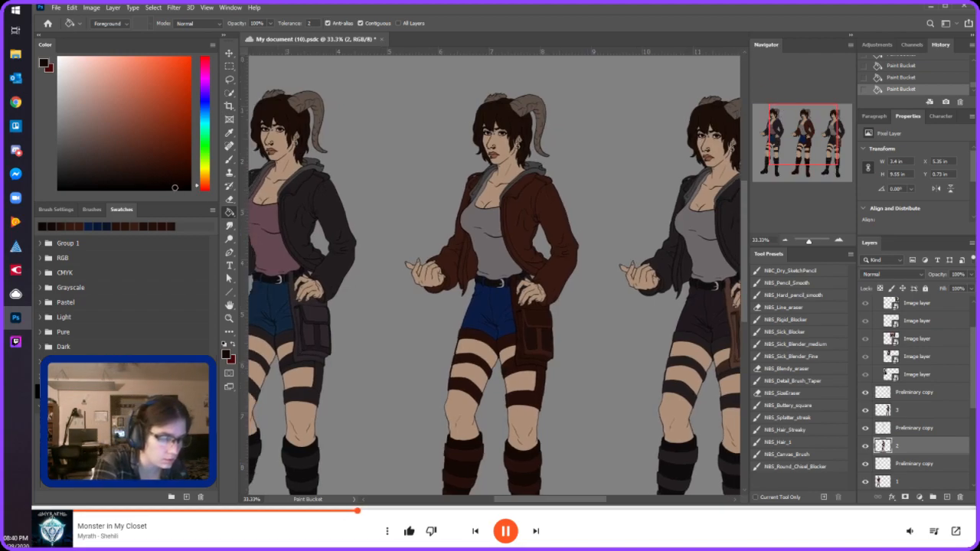
{"action": "left_click", "coordinate": [543, 114]}
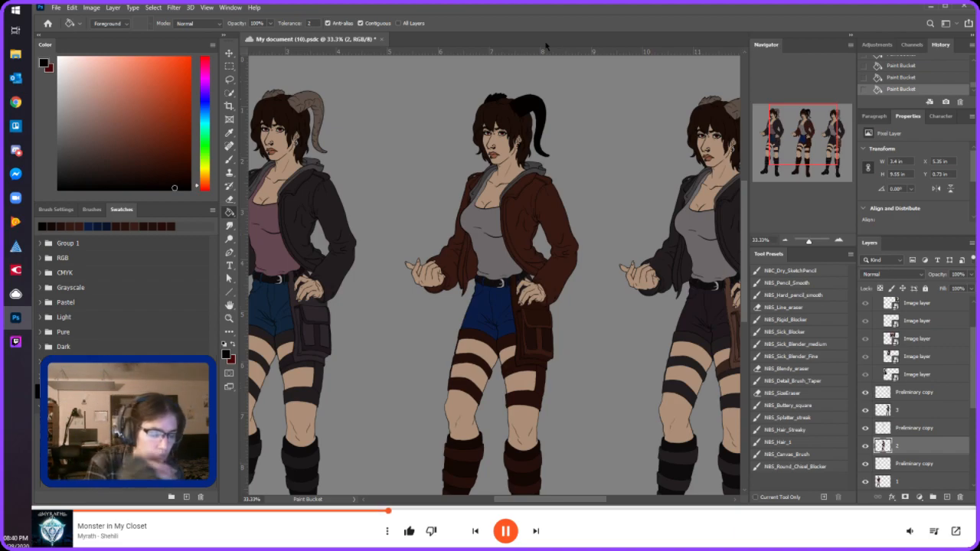
- Recolour the middle figure's lips in a dark magenta plum
{"action": "mouse_move", "coordinate": [206, 147]}
{"action": "left_mouse_down"}
{"action": "mouse_move", "coordinate": [207, 71]}
{"action": "mouse_move", "coordinate": [166, 113]}
{"action": "mouse_move", "coordinate": [167, 128]}
{"action": "left_mouse_up"}
{"action": "left_click_drag", "start_coordinate": [207, 72], "coordinate": [205, 67]}
{"action": "left_click", "coordinate": [146, 128]}
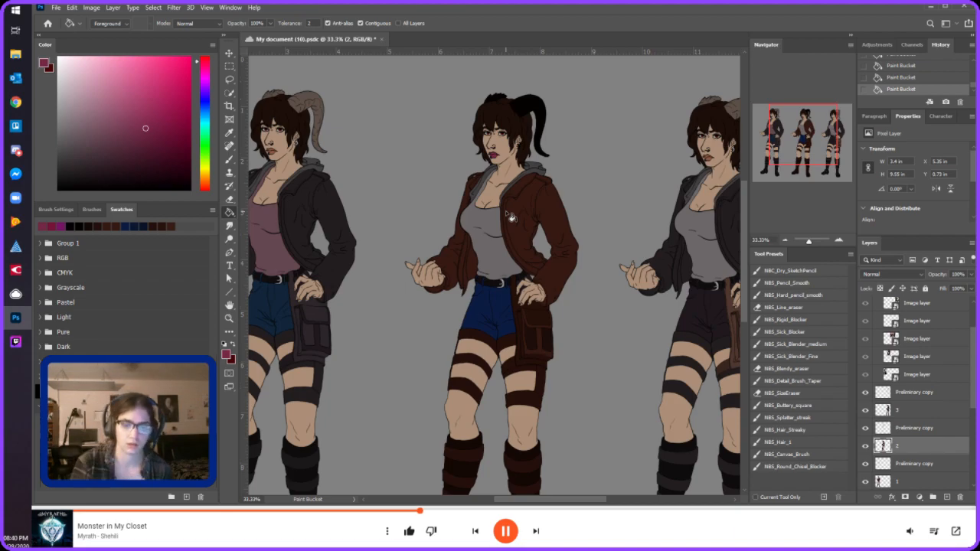
- Adjust the middle figure's horns to a slightly lighter, desaturated near-black
{"action": "left_click", "coordinate": [784, 241]}
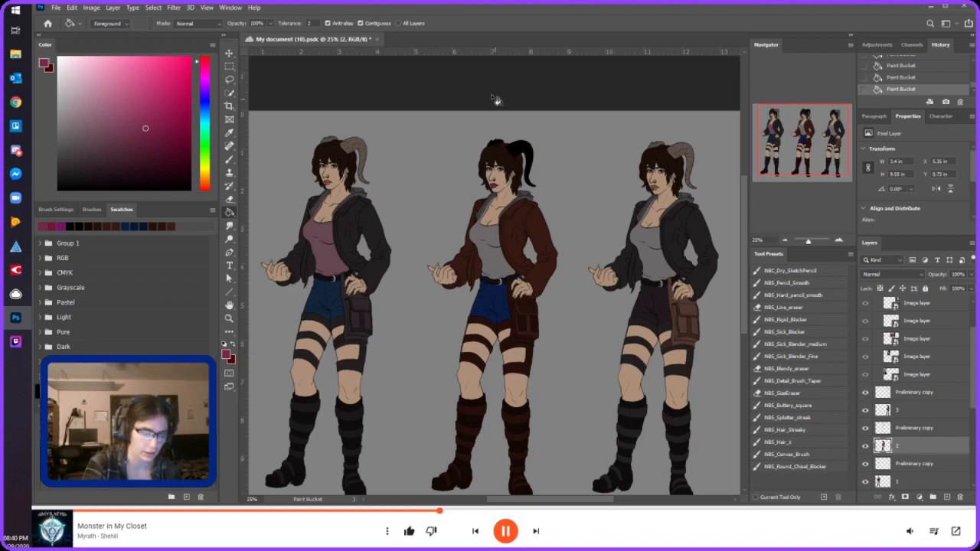
{"action": "left_click", "coordinate": [74, 227]}
{"action": "left_click", "coordinate": [80, 227]}
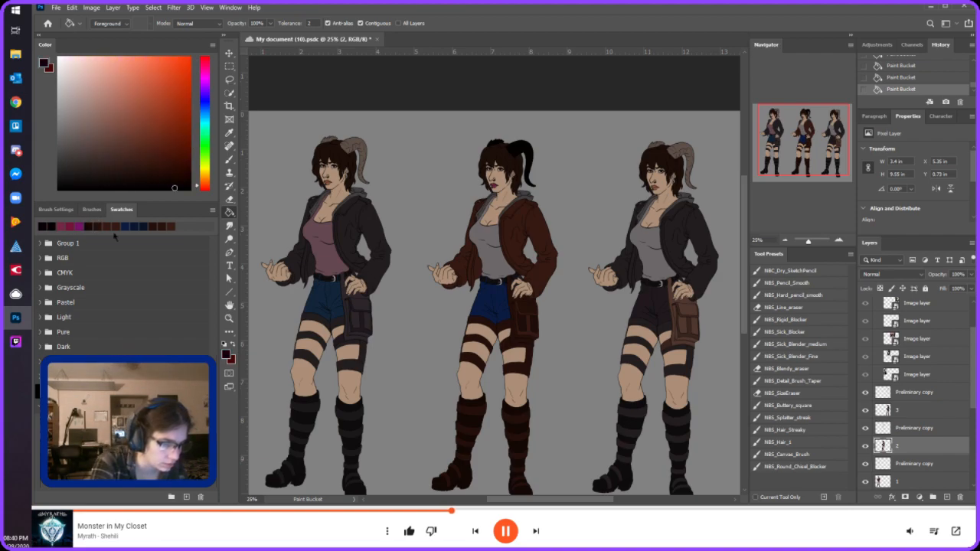
{"action": "left_click", "coordinate": [176, 181]}
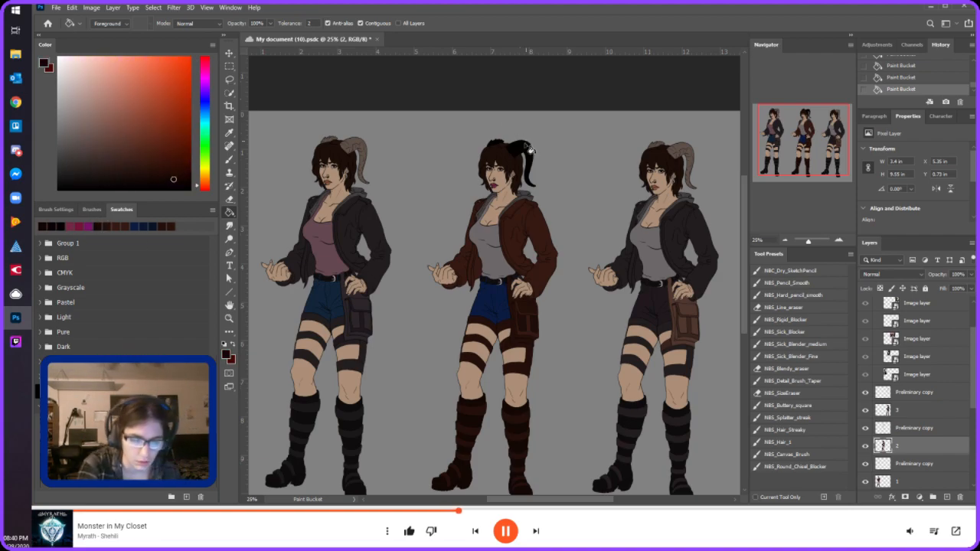
{"action": "left_click", "coordinate": [85, 181]}
{"action": "left_click", "coordinate": [72, 184]}
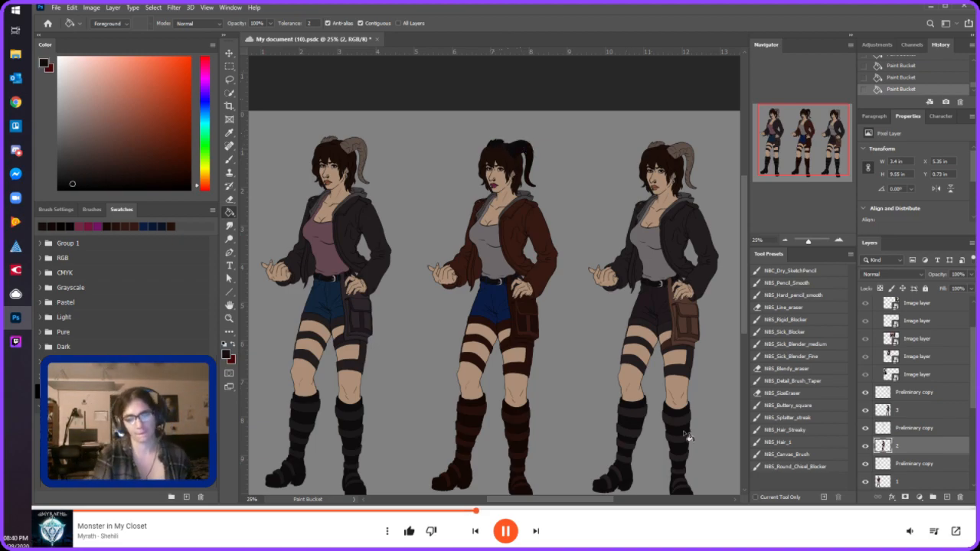
- Sample the dark grey of the left figure's thigh band, darken it to near-black, and undo the fill made on layer 2
{"action": "left_click_drag", "start_coordinate": [784, 145], "coordinate": [794, 151]}
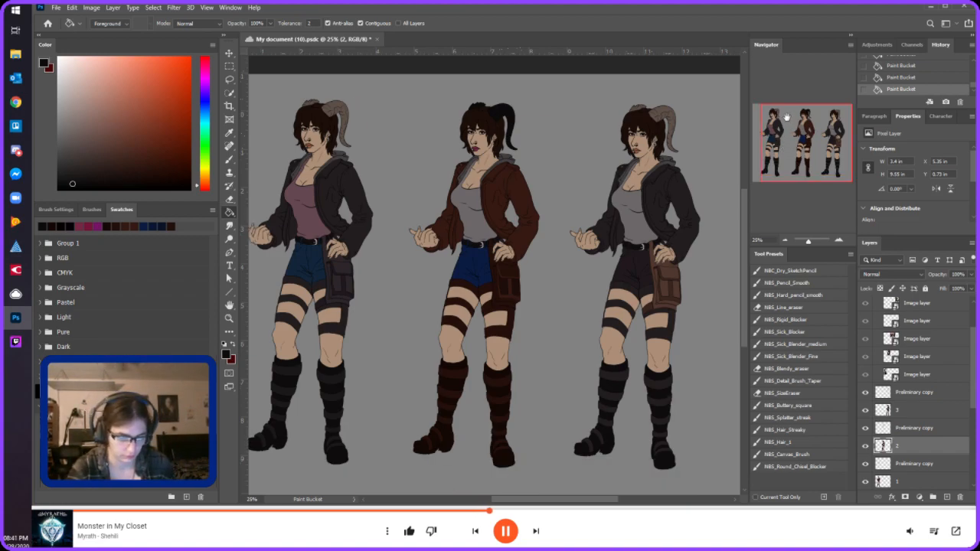
{"action": "left_click", "coordinate": [64, 227]}
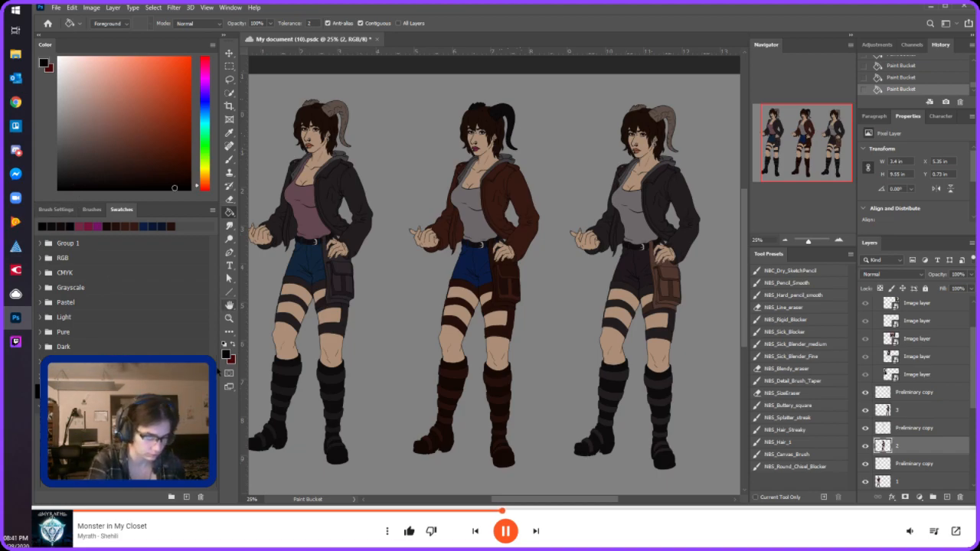
{"action": "left_click", "coordinate": [229, 133]}
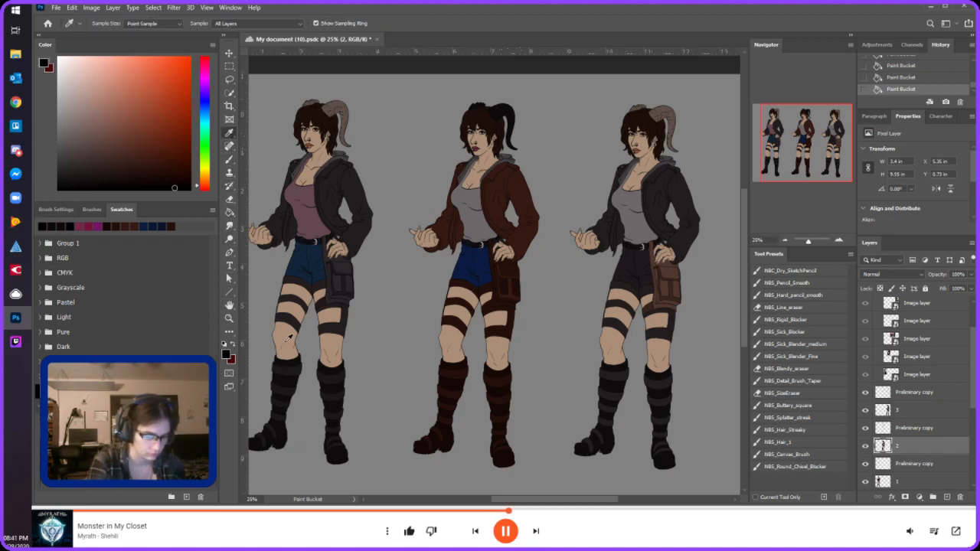
{"action": "left_click", "coordinate": [309, 314]}
{"action": "left_click", "coordinate": [72, 180]}
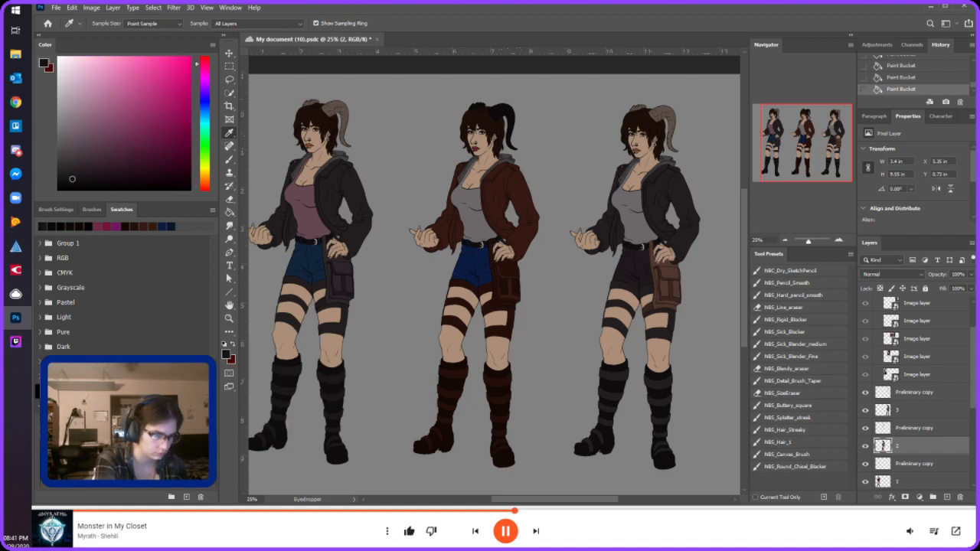
{"action": "left_click", "coordinate": [229, 212]}
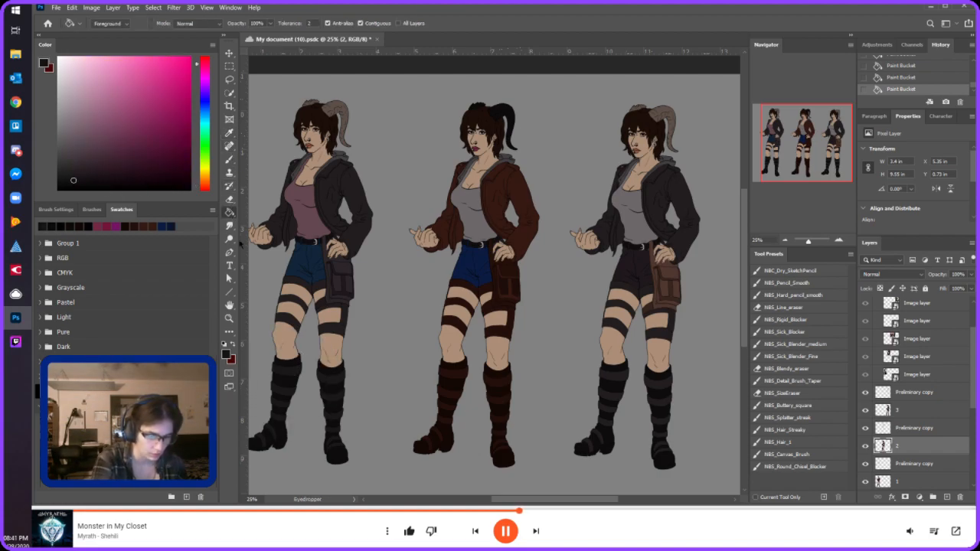
{"action": "left_click", "coordinate": [275, 442]}
{"action": "key", "text": "ctrl+z"}
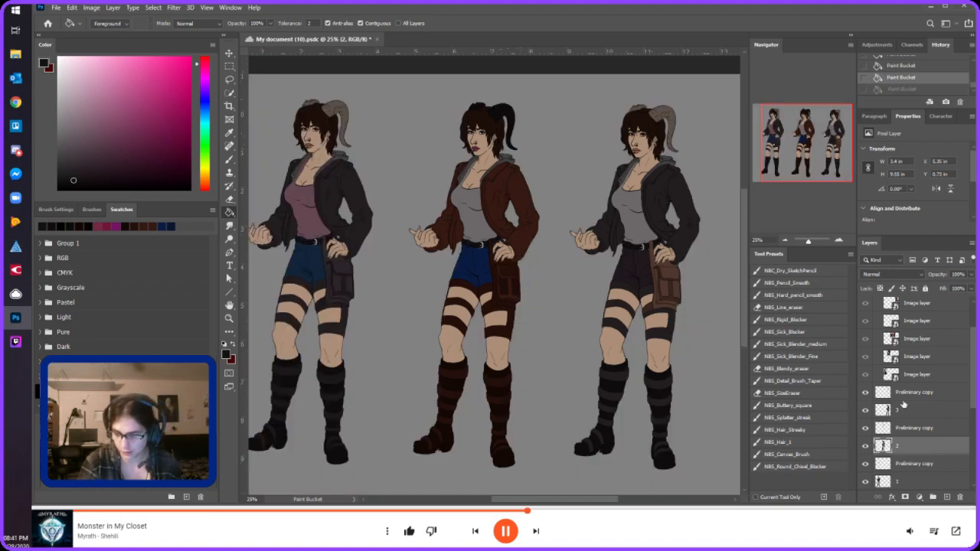
- On layer 1, fill the left figure's jacket and boot stripes with near-black and its hip bag with a slightly lighter shade
{"action": "left_click", "coordinate": [907, 482]}
{"action": "left_click", "coordinate": [278, 435]}
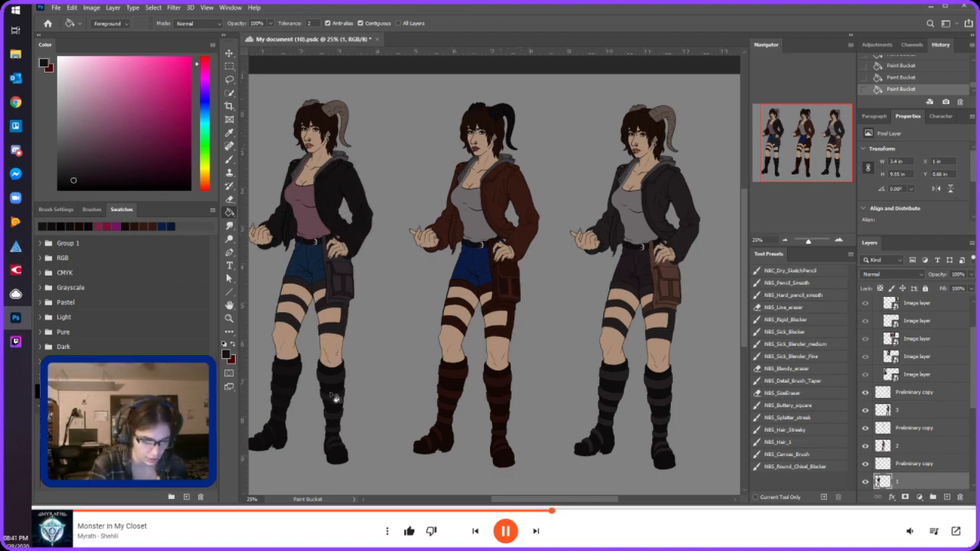
{"action": "left_click", "coordinate": [901, 78]}
{"action": "key", "text": "ctrl+shift+z"}
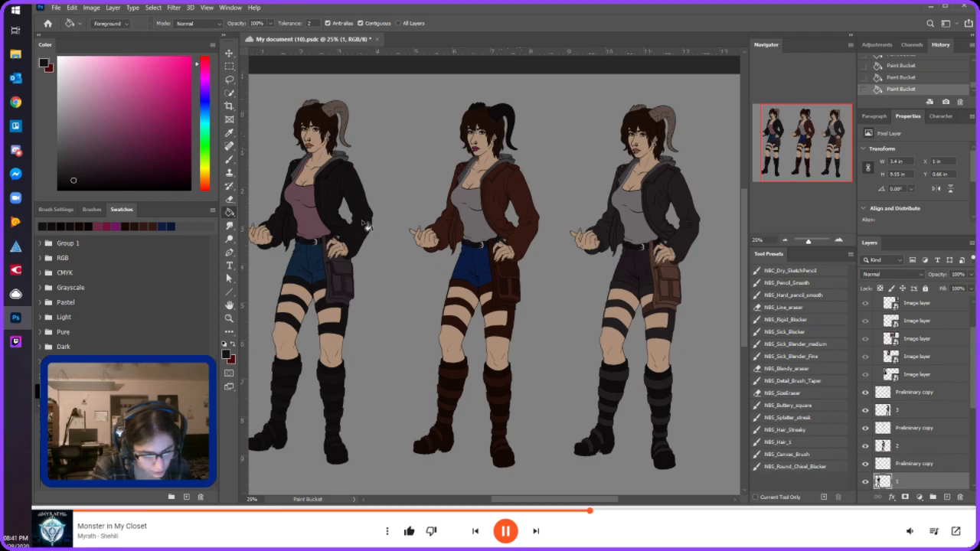
{"action": "left_click", "coordinate": [69, 174]}
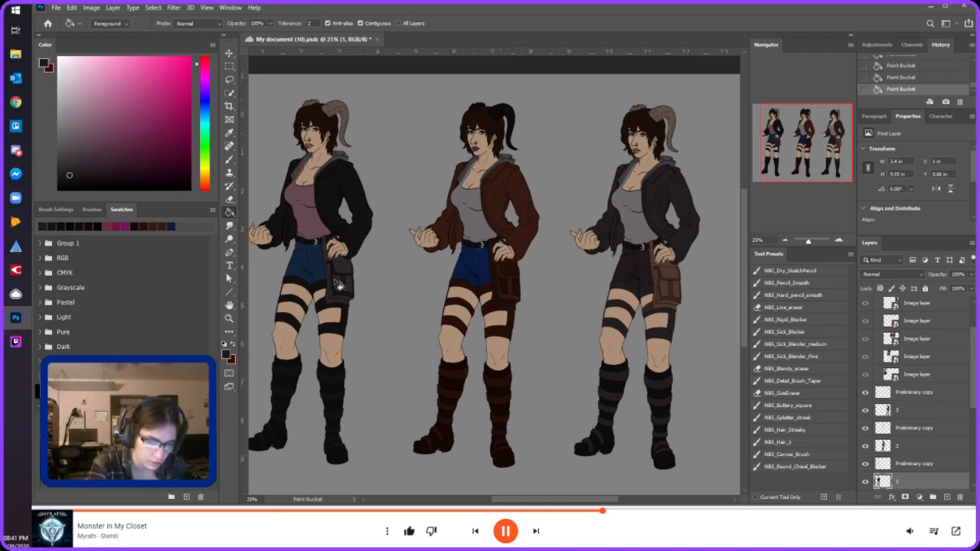
{"action": "left_click", "coordinate": [344, 288]}
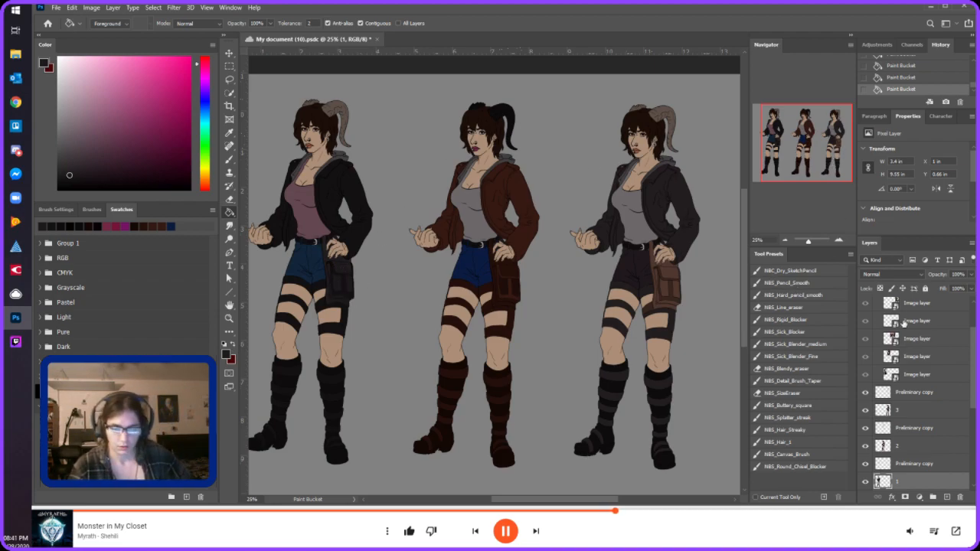
- On layer 3, fill the right figure's shirt with black and its horns with a dark brownish near-black
{"action": "double_click", "coordinate": [916, 419]}
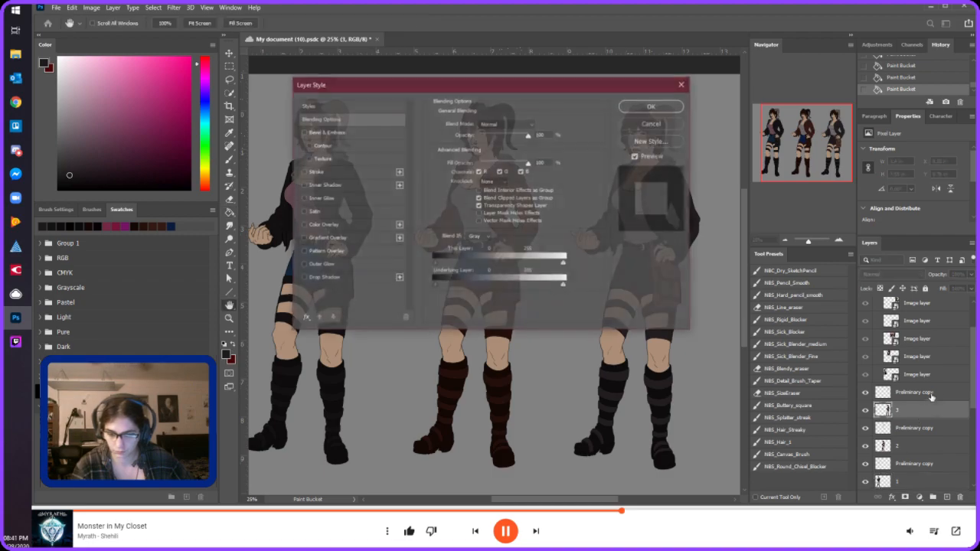
{"action": "left_click", "coordinate": [663, 130]}
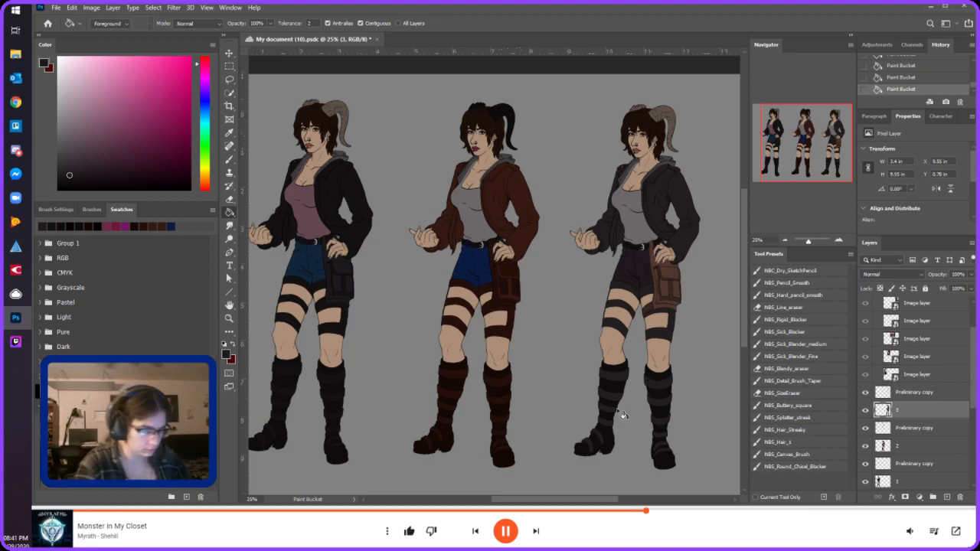
{"action": "left_click", "coordinate": [58, 190]}
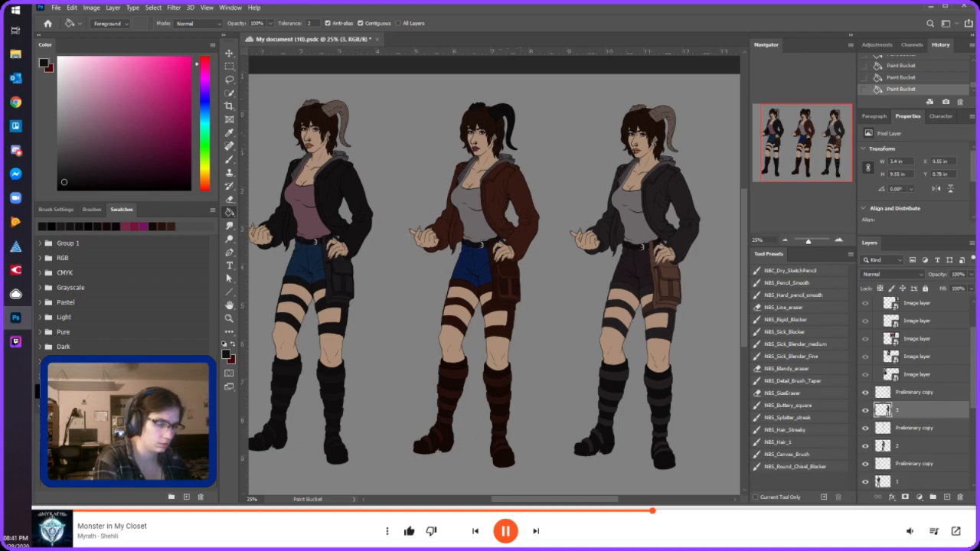
{"action": "left_click", "coordinate": [643, 221]}
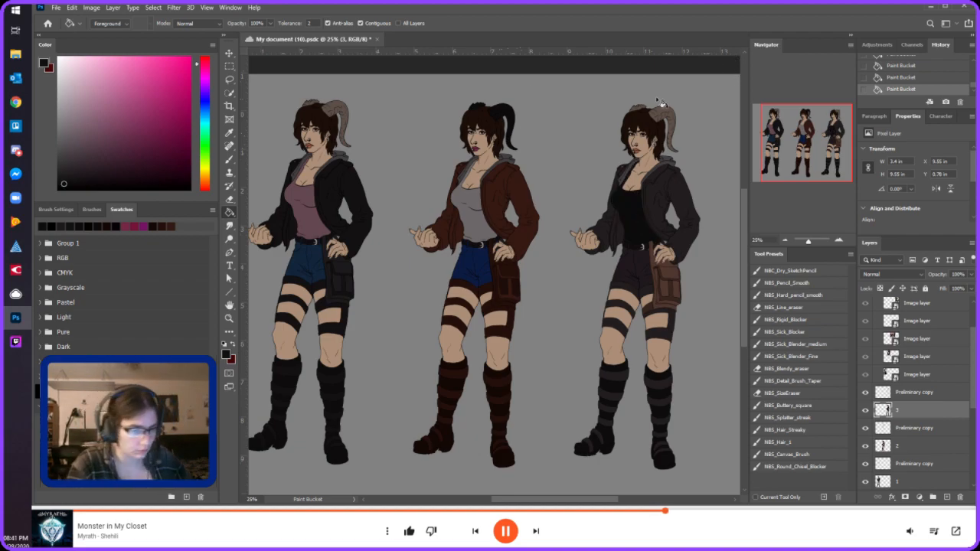
{"action": "left_click", "coordinate": [111, 225]}
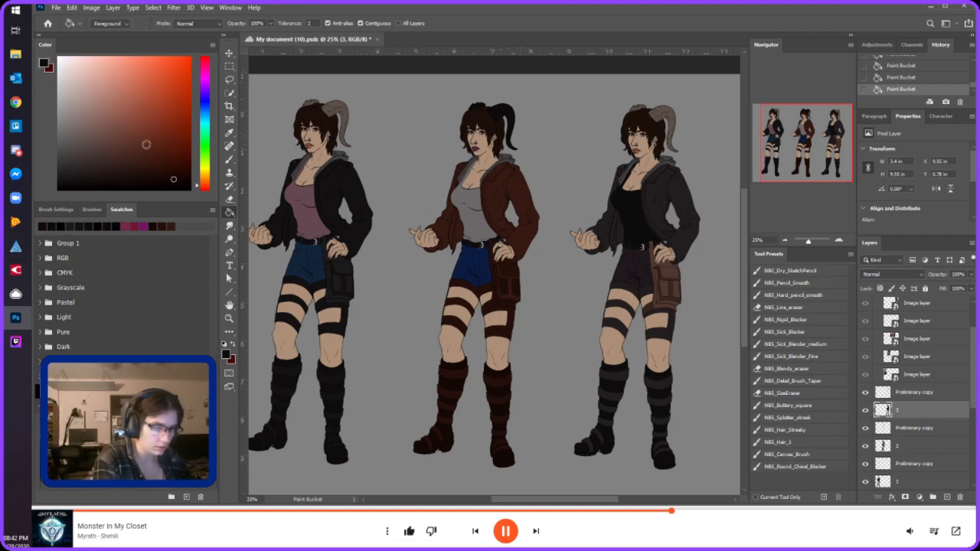
{"action": "left_click", "coordinate": [663, 121]}
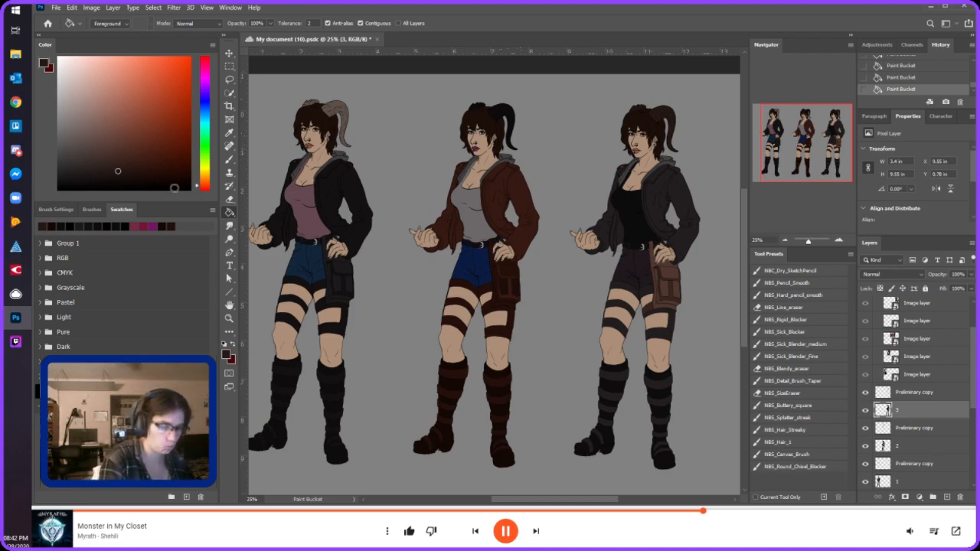
- Fill the right figure's shorts with a dark navy blue, lightening the shade slightly for a second fill
{"action": "left_click", "coordinate": [204, 109]}
{"action": "left_click", "coordinate": [176, 171]}
{"action": "left_click", "coordinate": [133, 178]}
{"action": "left_click", "coordinate": [636, 274]}
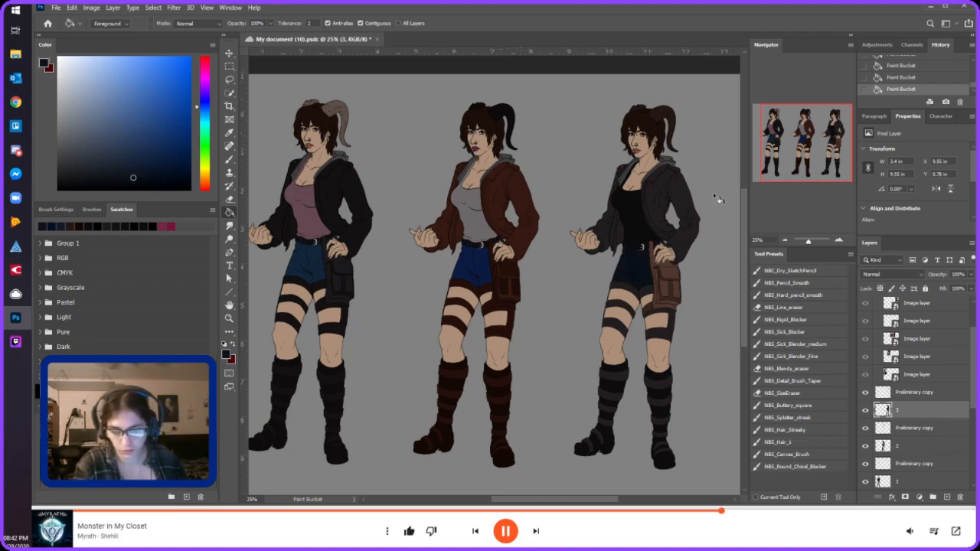
{"action": "left_click", "coordinate": [131, 167]}
{"action": "left_click", "coordinate": [651, 258]}
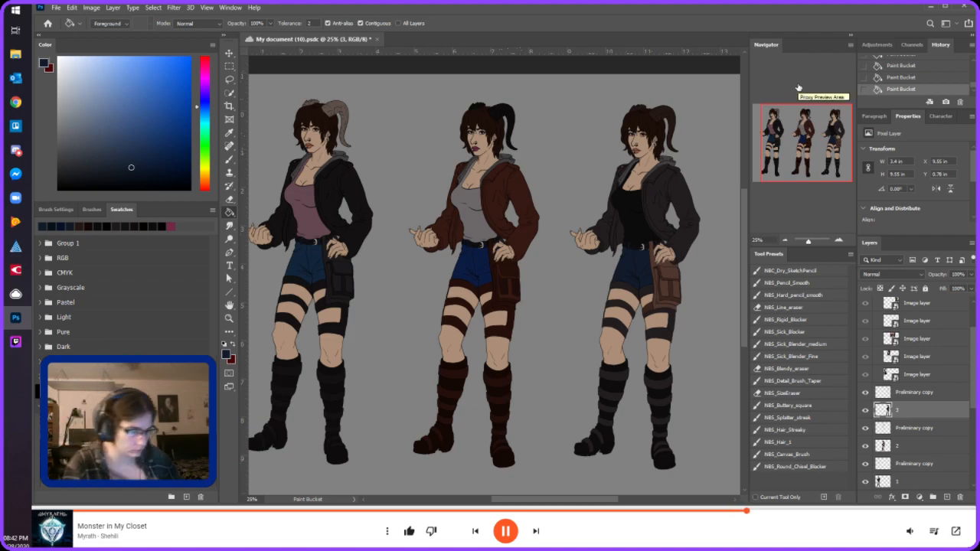
- Sample the dark brown of the middle figure's boot and fill the stripes and shoe of the right figure's left-hand boot with it
{"action": "left_click", "coordinate": [461, 373], "text": "alt"}
{"action": "left_click", "coordinate": [618, 380]}
{"action": "left_click", "coordinate": [616, 399]}
{"action": "left_click", "coordinate": [612, 413]}
{"action": "left_click", "coordinate": [609, 426]}
{"action": "left_click", "coordinate": [600, 439]}
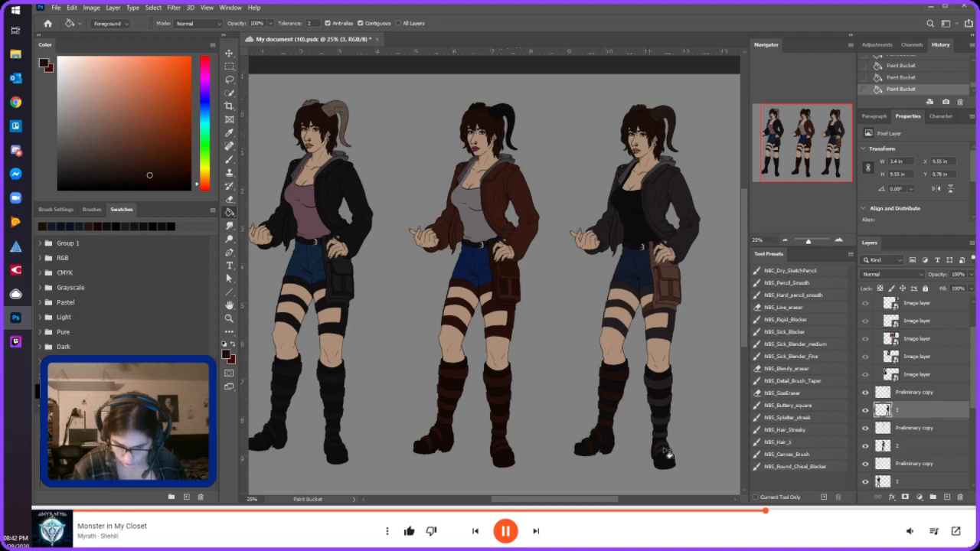
- Fill the right figure's right-hand boot stripes with a lighter brownish near-black, undoing the unwanted fills around the ankle and shoe
{"action": "left_click", "coordinate": [97, 227]}
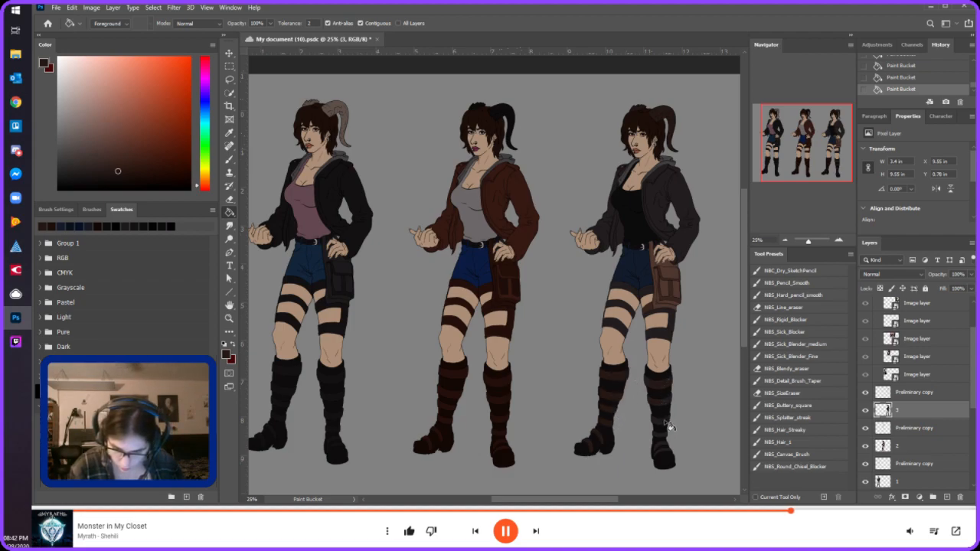
{"action": "left_click", "coordinate": [904, 80]}
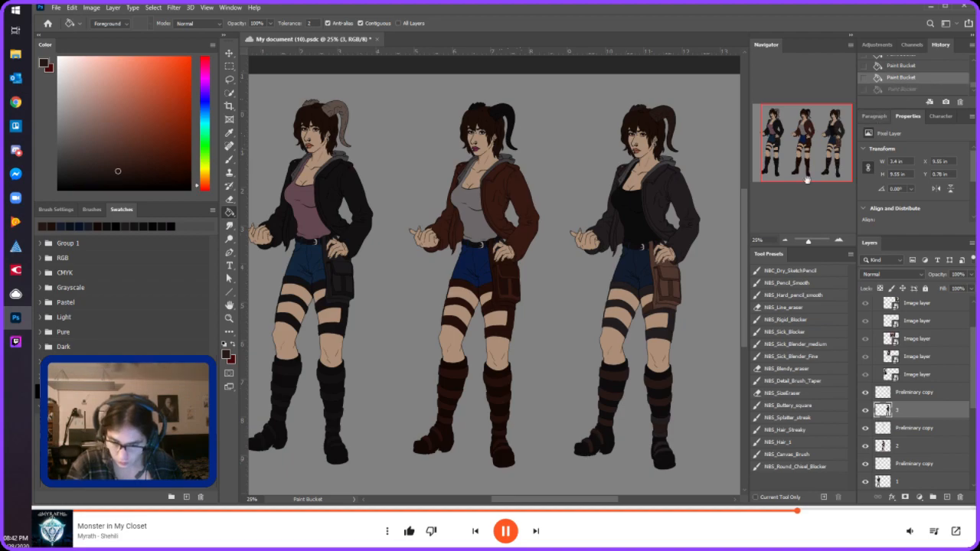
{"action": "left_click", "coordinate": [668, 427]}
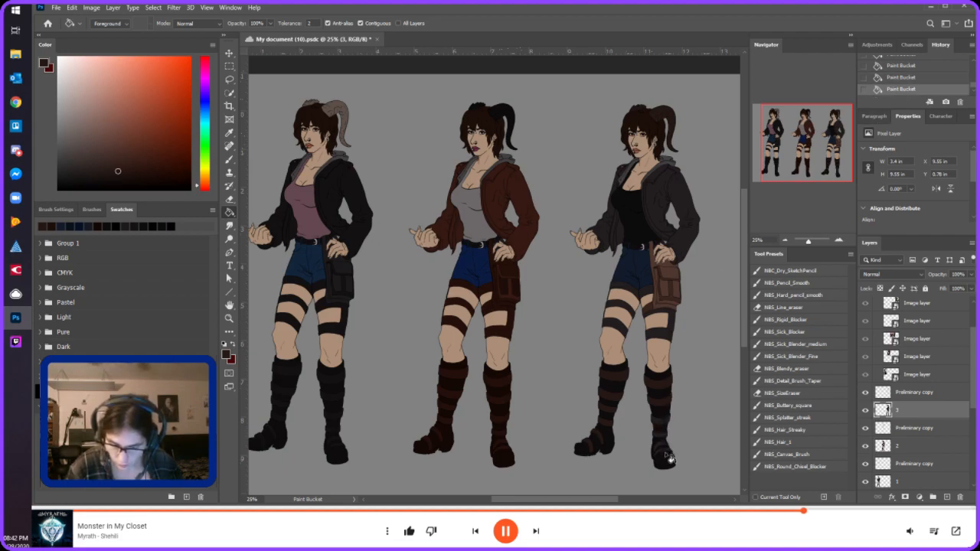
{"action": "left_click", "coordinate": [885, 80]}
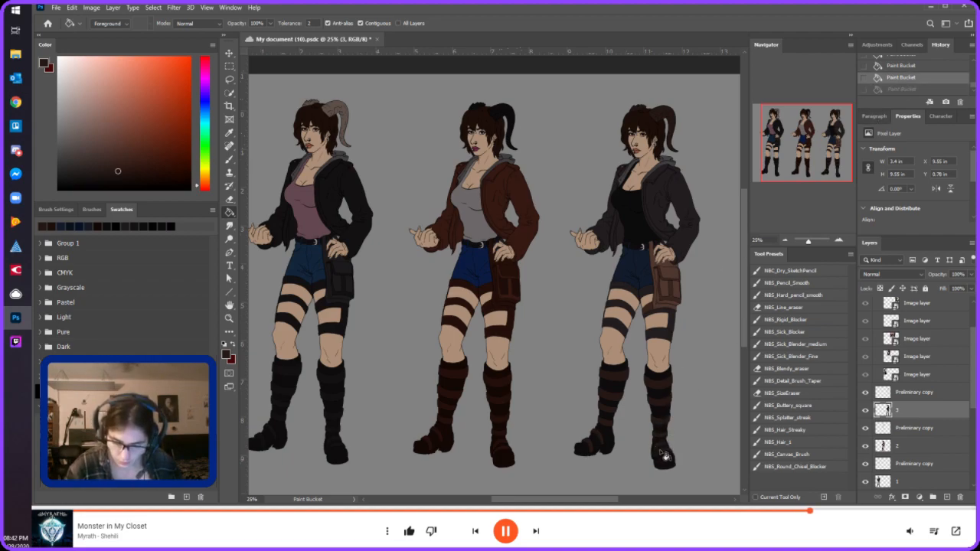
{"action": "left_click", "coordinate": [668, 459]}
{"action": "left_click", "coordinate": [896, 78]}
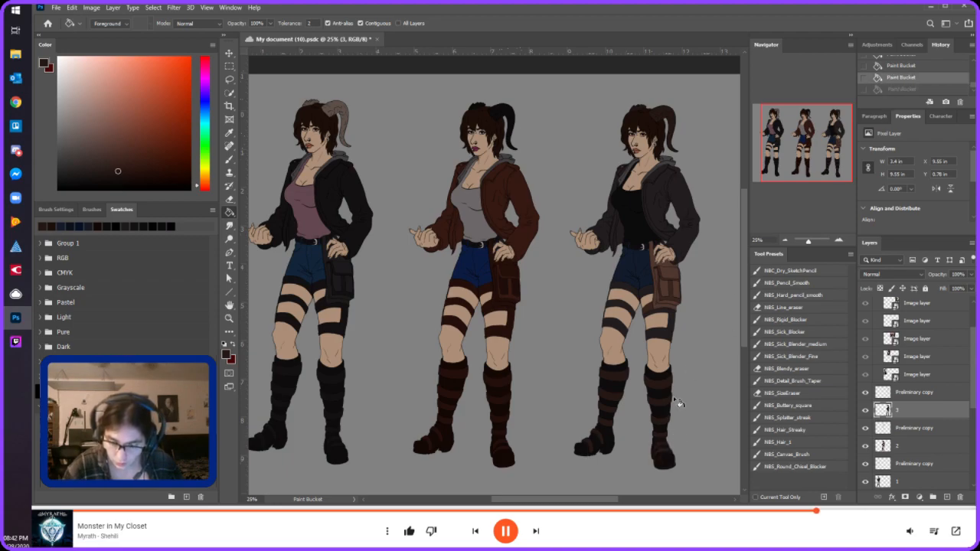
{"action": "left_click", "coordinate": [669, 453]}
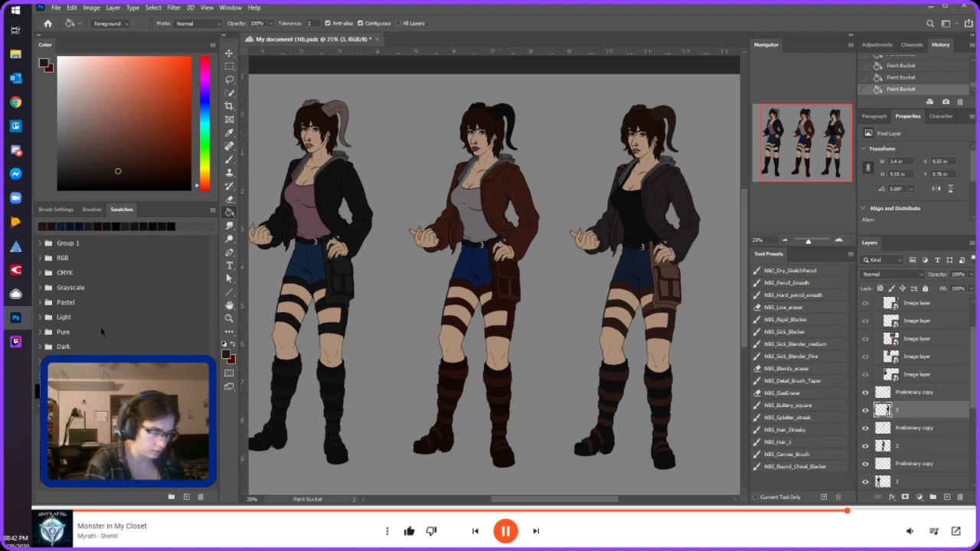
- Undo the near-black test fill and fill the right figure's hip bag with a dark reddish grey
{"action": "left_click", "coordinate": [97, 226]}
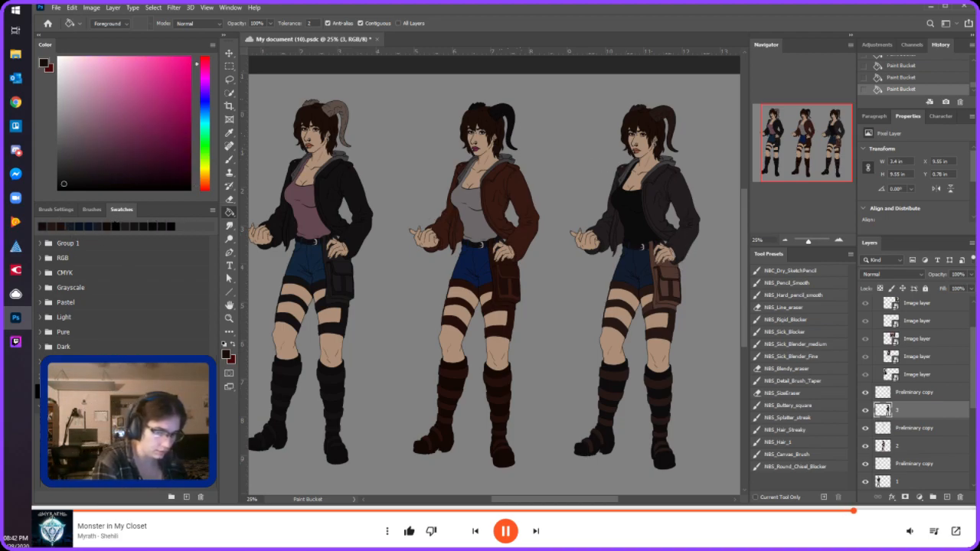
{"action": "left_click", "coordinate": [668, 322]}
{"action": "left_click", "coordinate": [903, 67]}
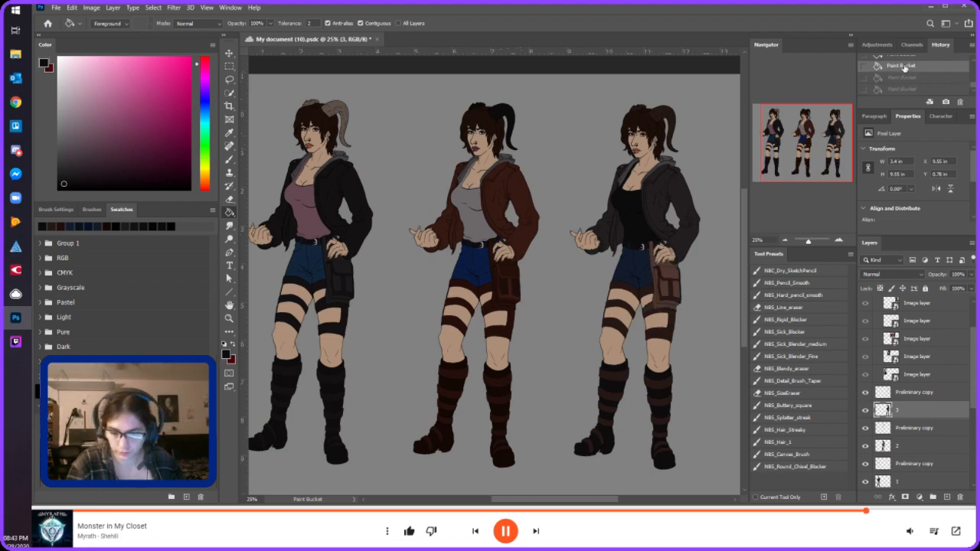
{"action": "left_click", "coordinate": [108, 227]}
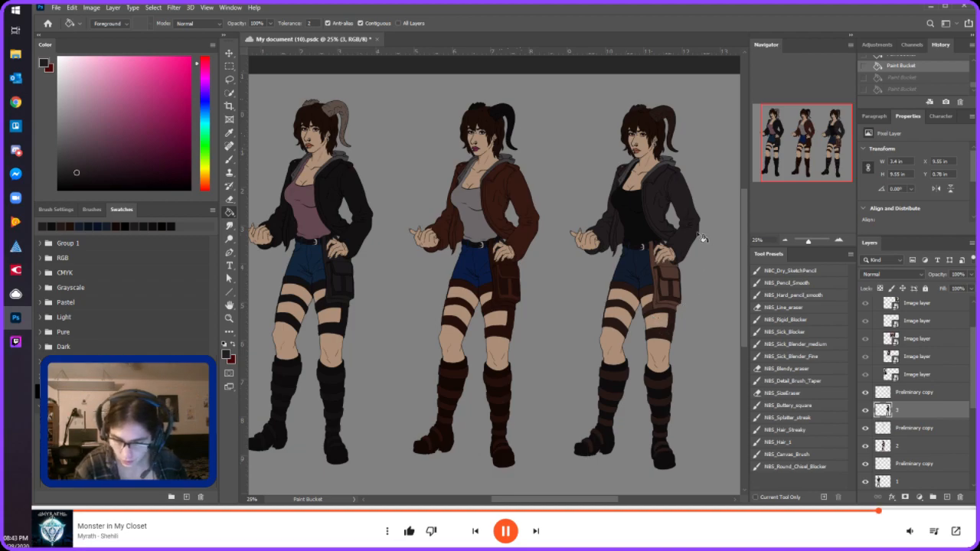
{"action": "left_click", "coordinate": [662, 306]}
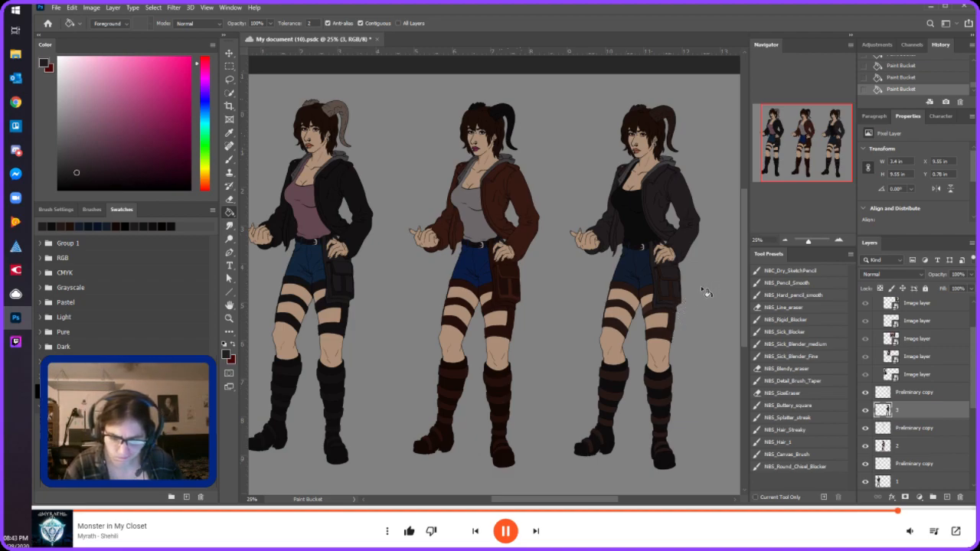
- Darken the right figure's hip bag to near-black, undoing the fill that spilled onto the jacket
{"action": "left_click", "coordinate": [72, 182]}
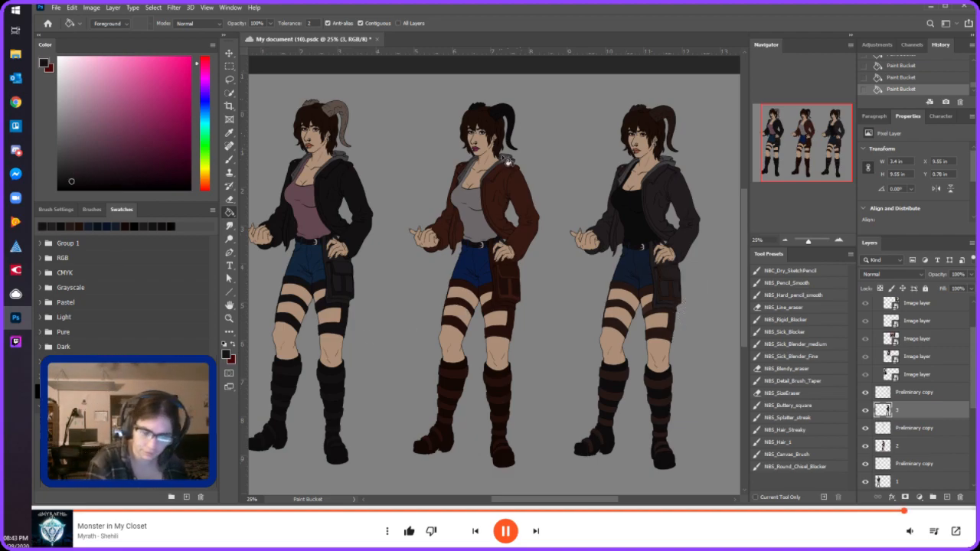
{"action": "left_click", "coordinate": [663, 309]}
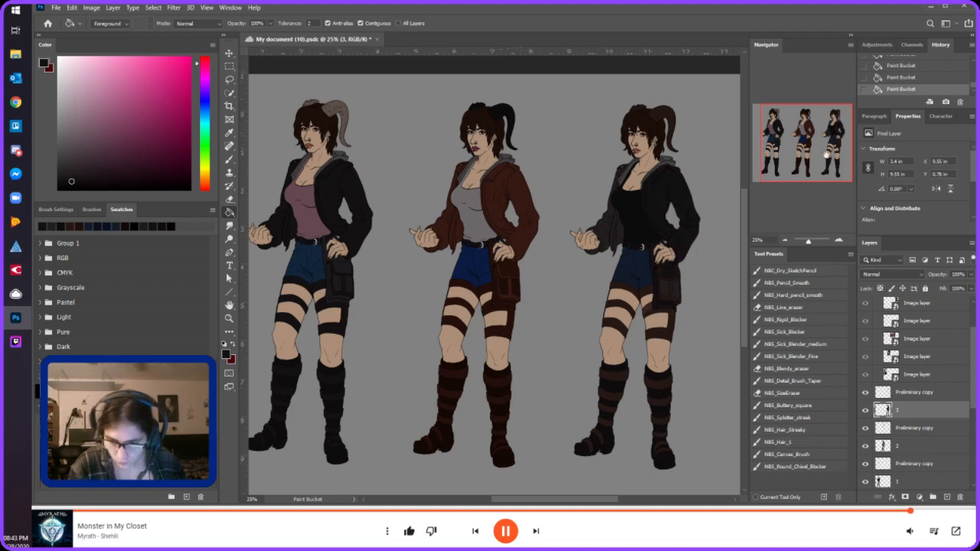
{"action": "left_click", "coordinate": [912, 77]}
{"action": "left_click", "coordinate": [912, 66]}
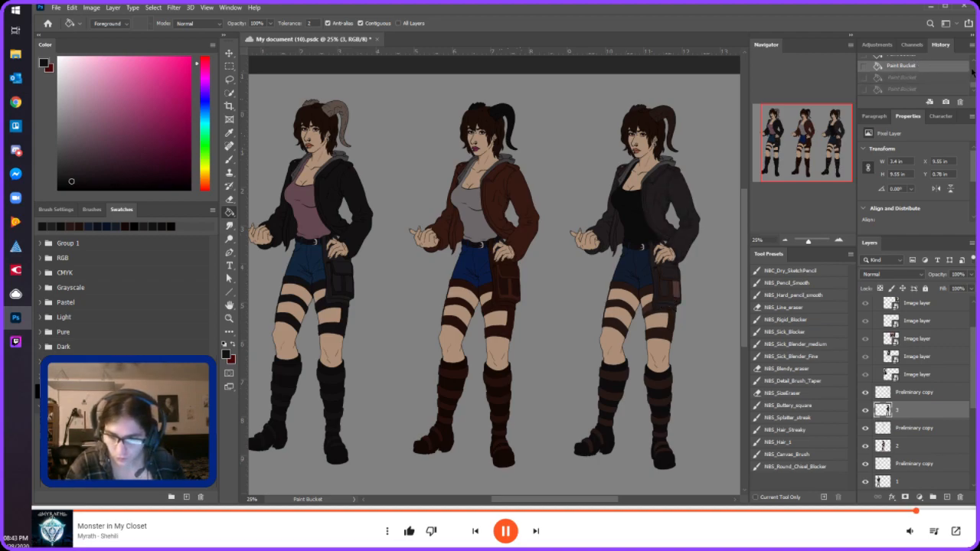
{"action": "left_click", "coordinate": [933, 84]}
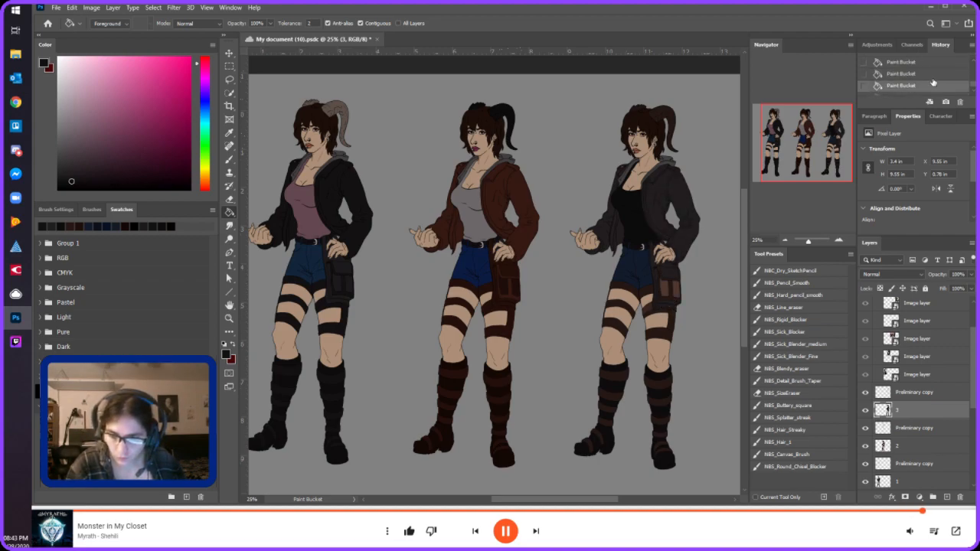
{"action": "left_click", "coordinate": [663, 277]}
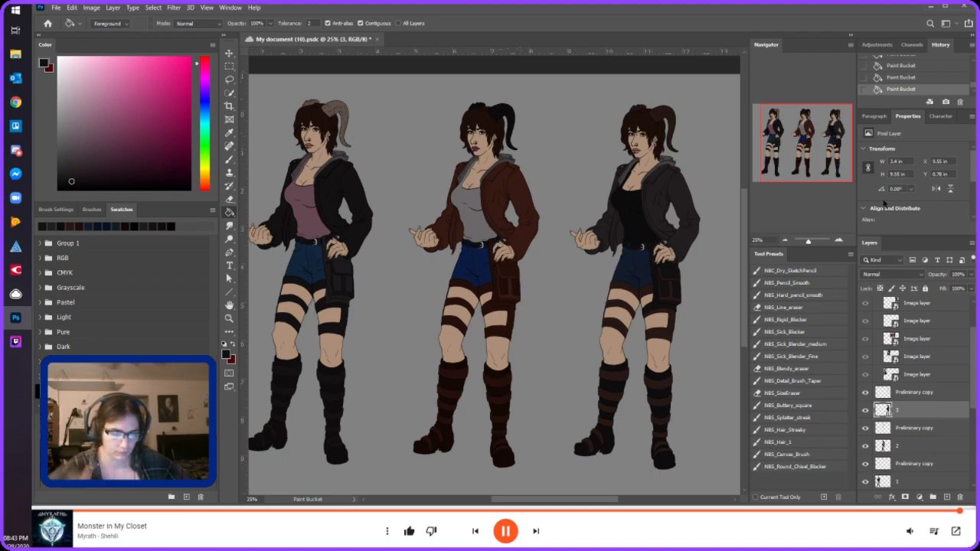
- Sample the dark blue of the right figure's shorts as the foreground colour
{"action": "left_click_drag", "start_coordinate": [810, 144], "coordinate": [804, 124]}
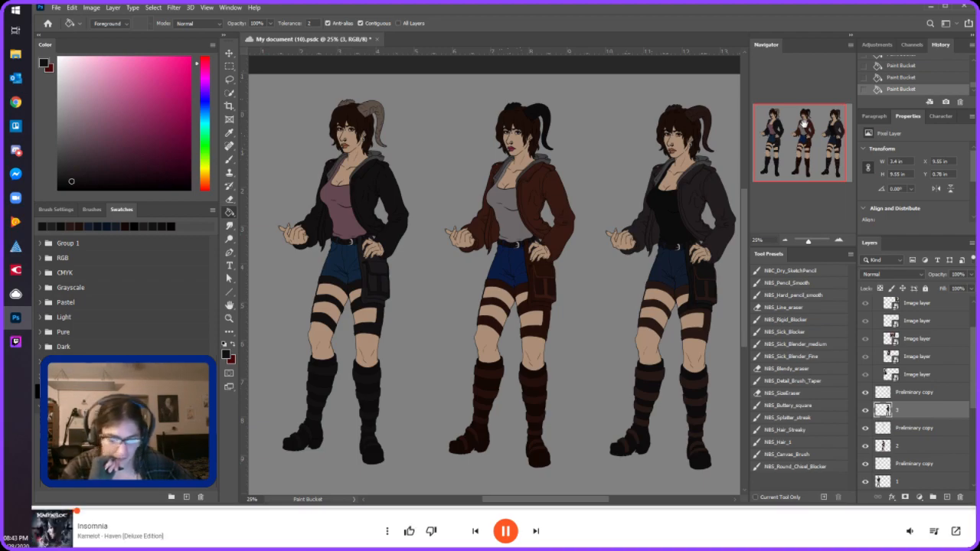
{"action": "left_click", "coordinate": [229, 133]}
{"action": "left_click", "coordinate": [675, 256]}
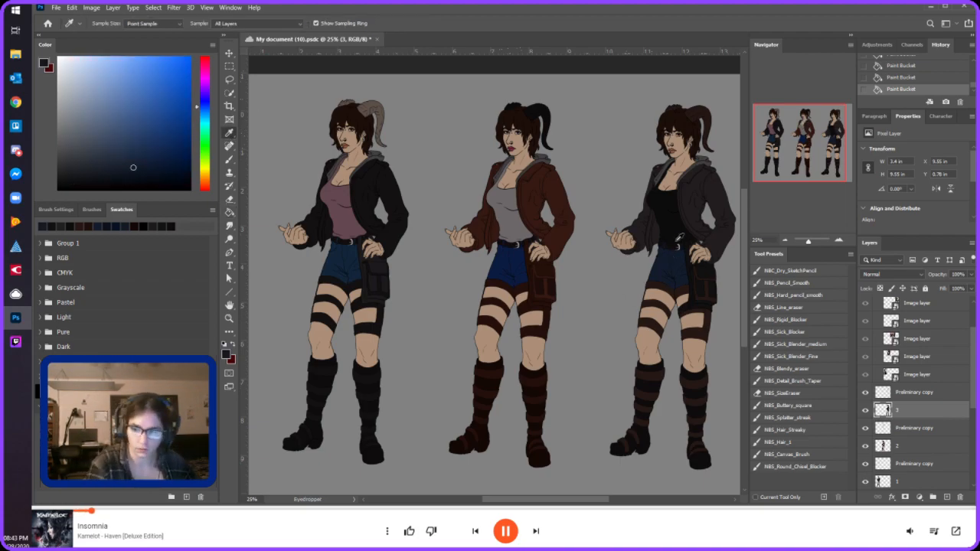
- Move the right, middle and left figures with their Preliminary copy layers towards the canvas's left edge to free space on the right
{"action": "left_click", "coordinate": [785, 240]}
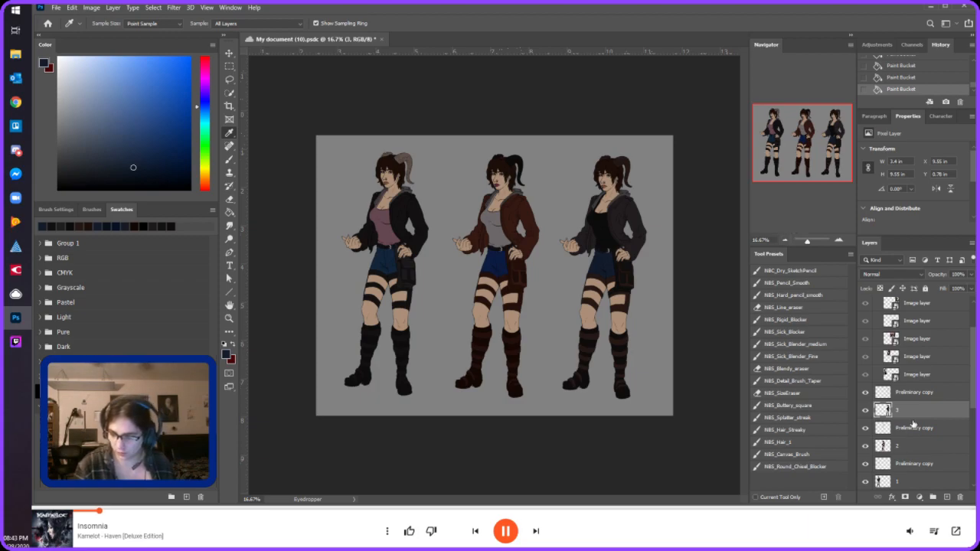
{"action": "left_click", "coordinate": [915, 391]}
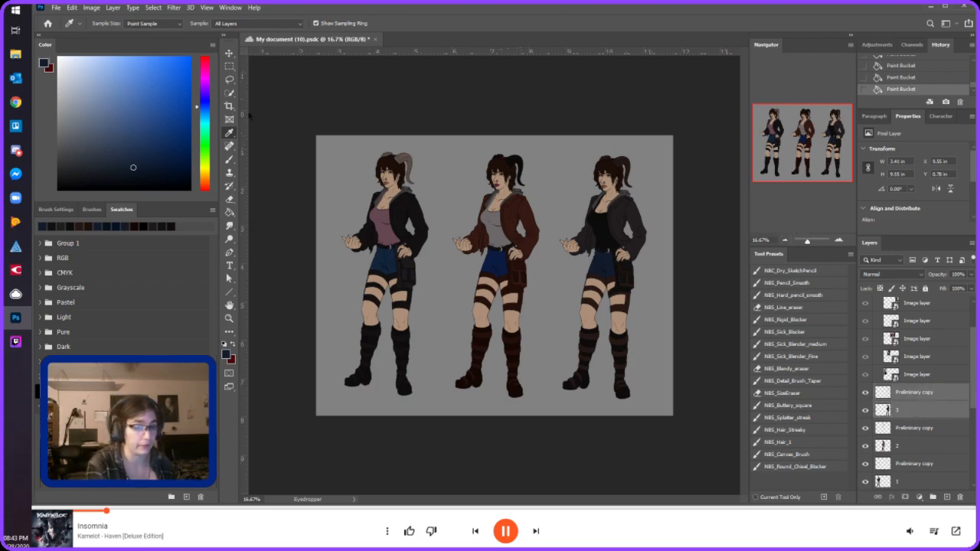
{"action": "left_click", "coordinate": [229, 53]}
{"action": "left_click_drag", "start_coordinate": [593, 235], "coordinate": [546, 237]}
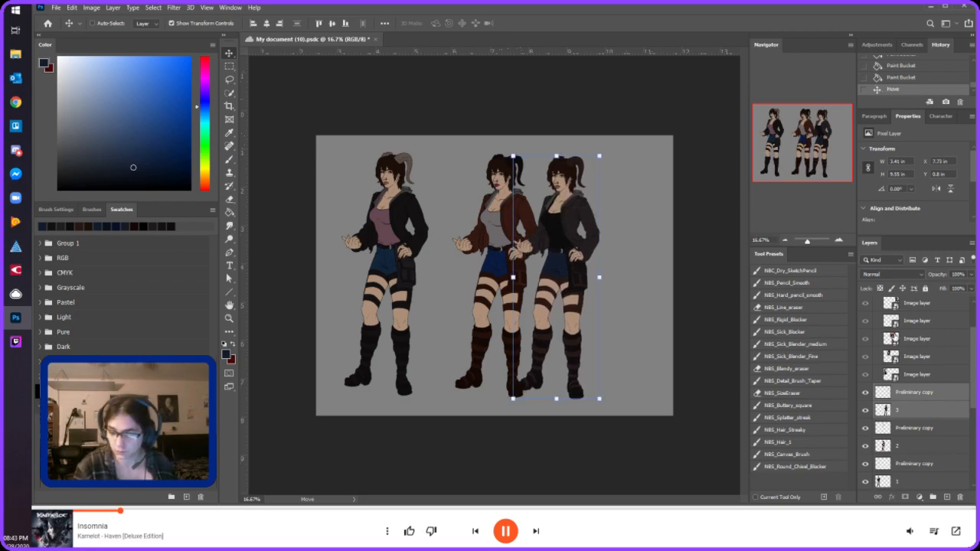
{"action": "left_click", "coordinate": [906, 428]}
{"action": "left_click_drag", "start_coordinate": [502, 260], "coordinate": [465, 261]}
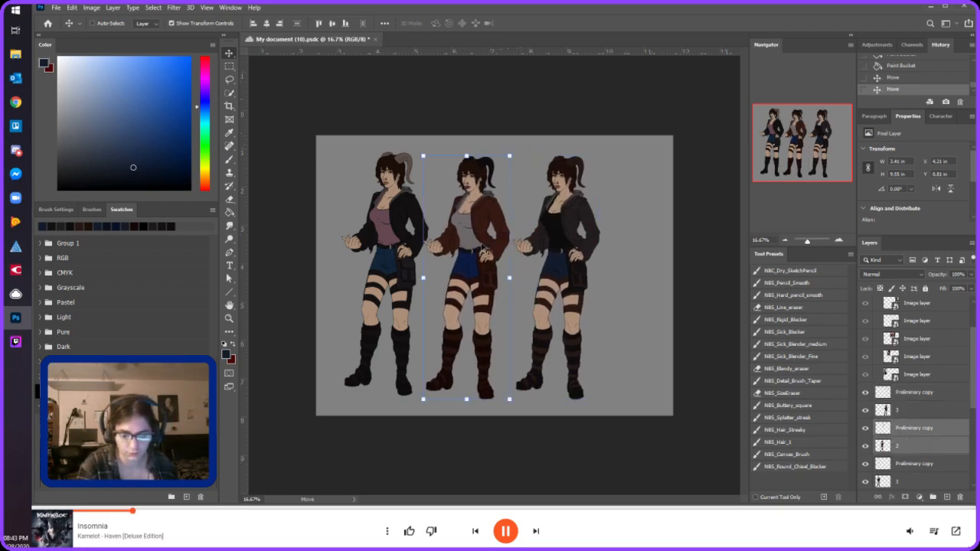
{"action": "left_click", "coordinate": [910, 468]}
{"action": "left_click_drag", "start_coordinate": [385, 276], "coordinate": [370, 280]}
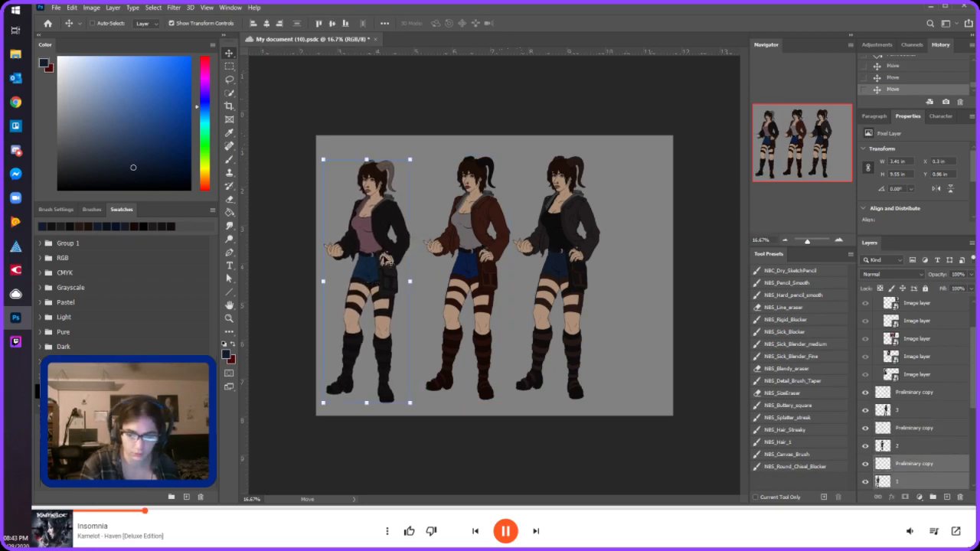
- Nudge the middle and right figures slightly left and down to level and space them with the left figure
{"action": "left_click", "coordinate": [907, 428]}
{"action": "left_click_drag", "start_coordinate": [473, 282], "coordinate": [461, 283]}
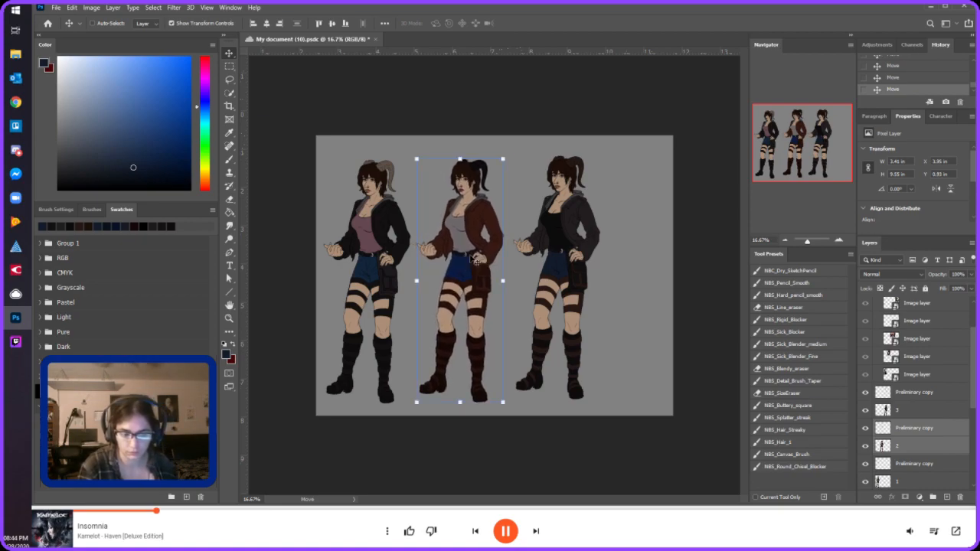
{"action": "left_click", "coordinate": [908, 392]}
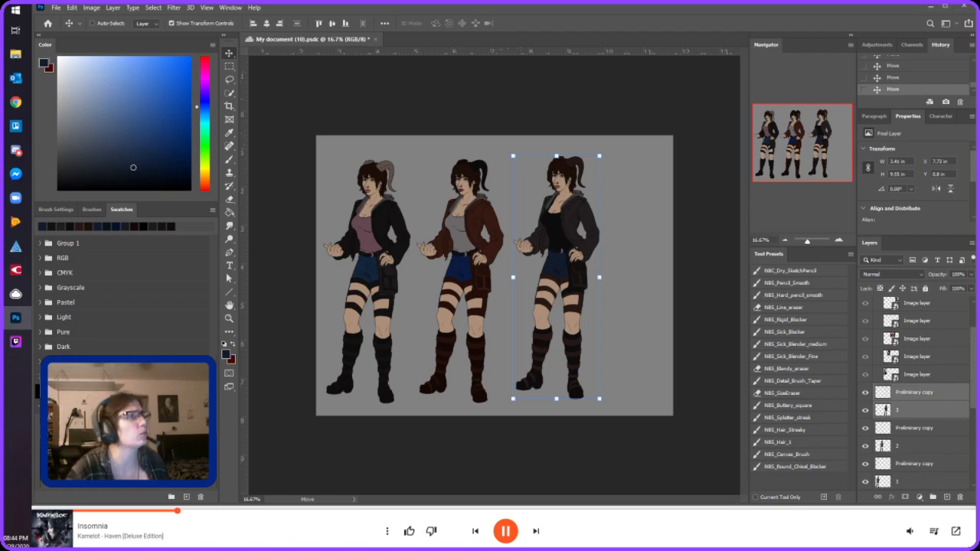
{"action": "left_click_drag", "start_coordinate": [558, 262], "coordinate": [552, 263]}
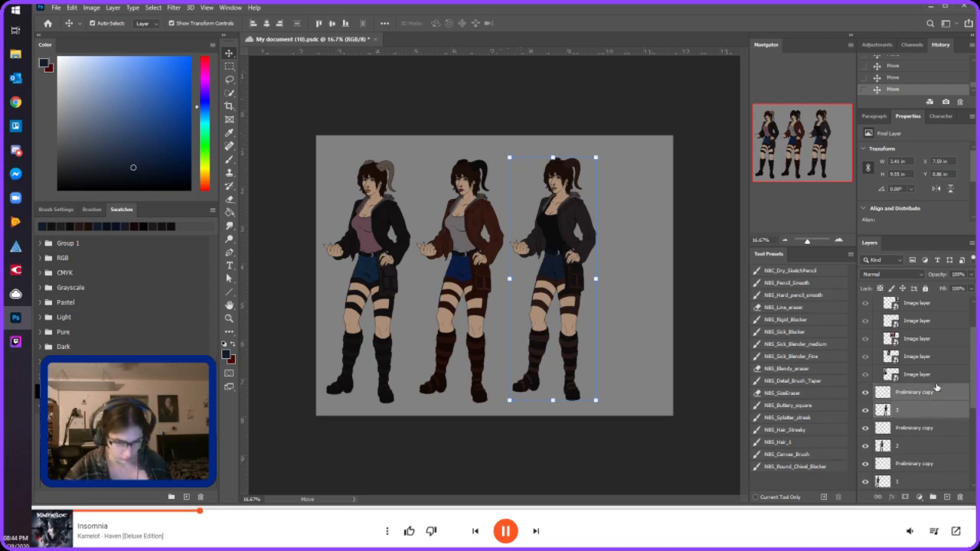
- Duplicate layer 3 with its Preliminary copy layer and place one figure in the empty space on the right as a fourth figure
{"action": "key", "text": "ctrl+c"}
{"action": "key", "text": "ctrl+v"}
{"action": "left_click_drag", "start_coordinate": [505, 254], "coordinate": [635, 252]}
- Stagger the first three figures with their Preliminary copy layers, raising the first and third and lowering the second
{"action": "left_click", "coordinate": [911, 430]}
{"action": "left_click", "coordinate": [913, 444], "text": "shift"}
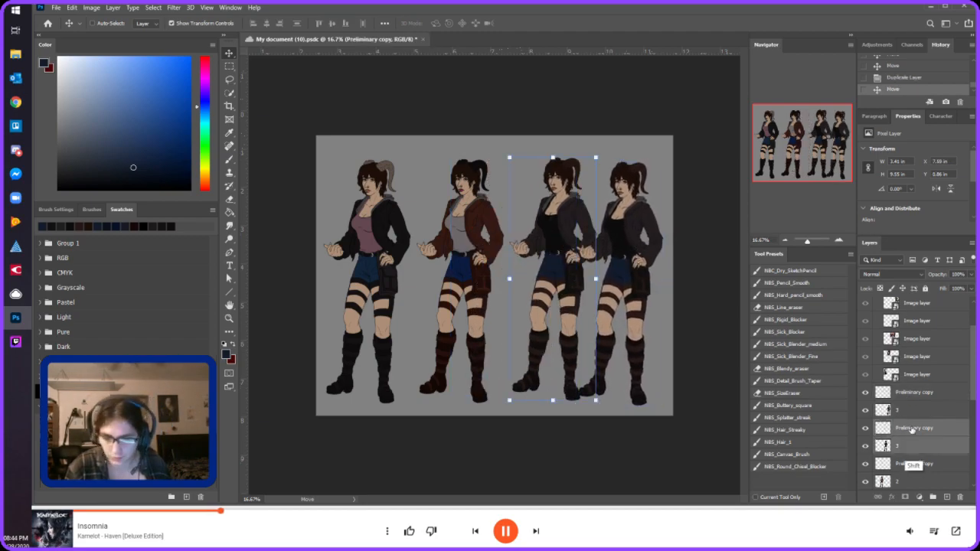
{"action": "left_click_drag", "start_coordinate": [546, 268], "coordinate": [528, 247]}
{"action": "left_click", "coordinate": [915, 465]}
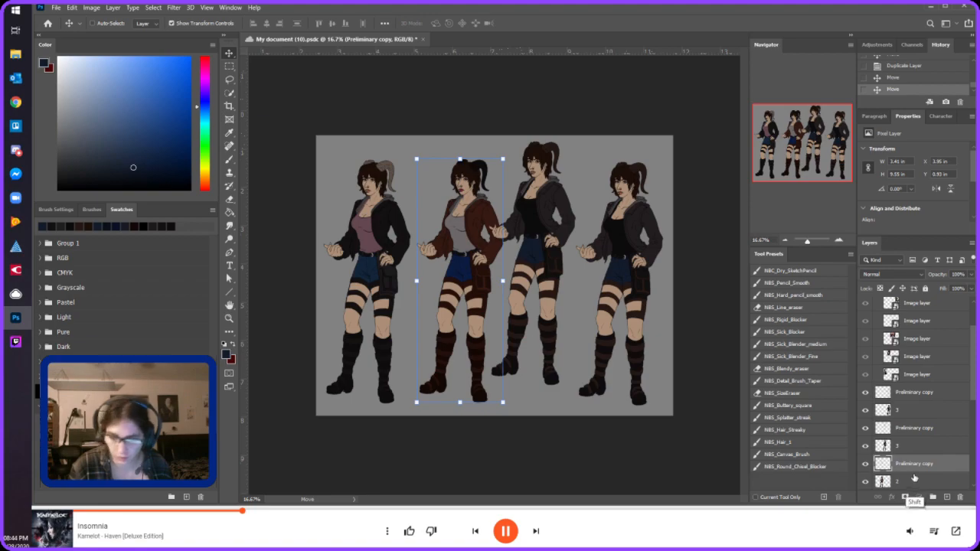
{"action": "mouse_move", "coordinate": [454, 255]}
{"action": "left_mouse_down"}
{"action": "mouse_move", "coordinate": [445, 272]}
{"action": "mouse_move", "coordinate": [460, 265]}
{"action": "left_mouse_up"}
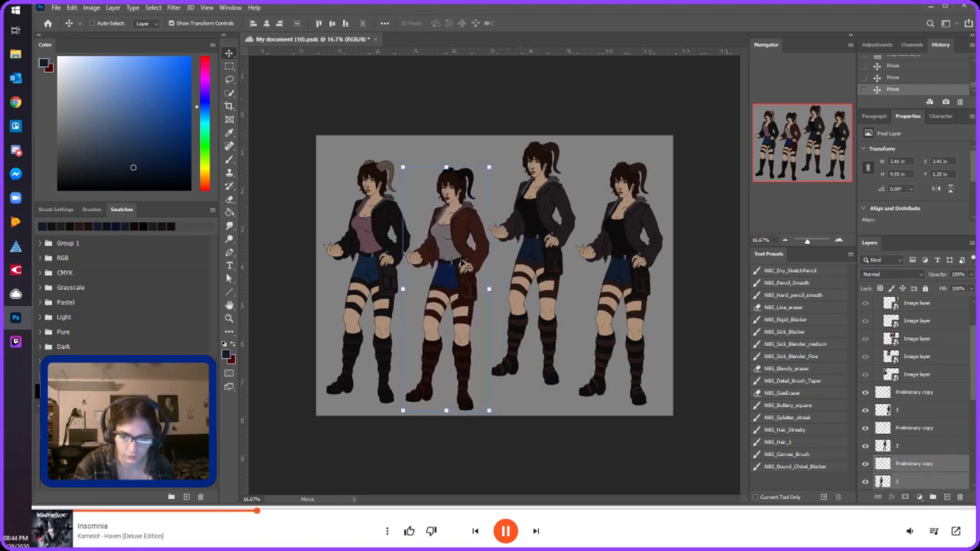
{"action": "scroll", "coordinate": [948, 453], "scroll_direction": "down", "scroll_amount": 2}
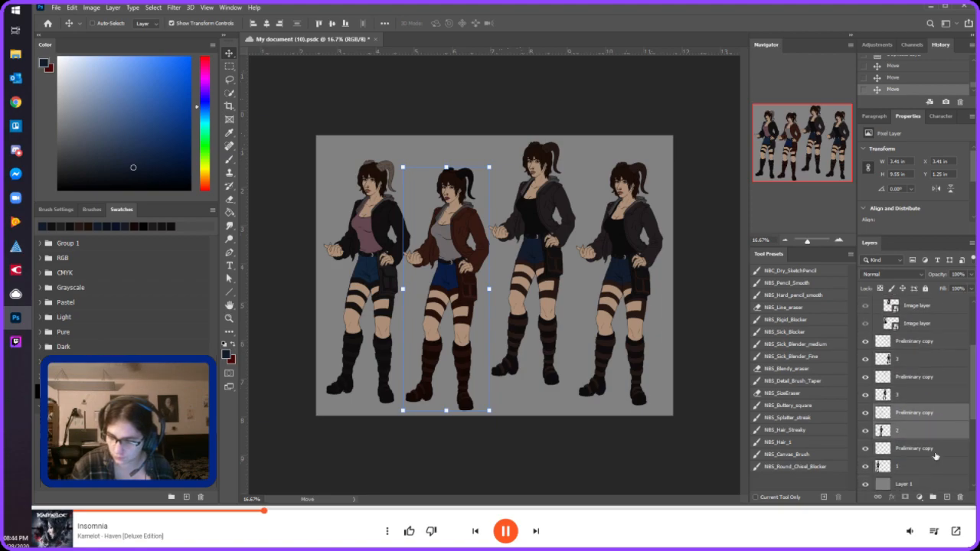
{"action": "left_click", "coordinate": [935, 451]}
{"action": "left_click", "coordinate": [934, 464], "text": "shift"}
{"action": "left_click_drag", "start_coordinate": [395, 271], "coordinate": [389, 251]}
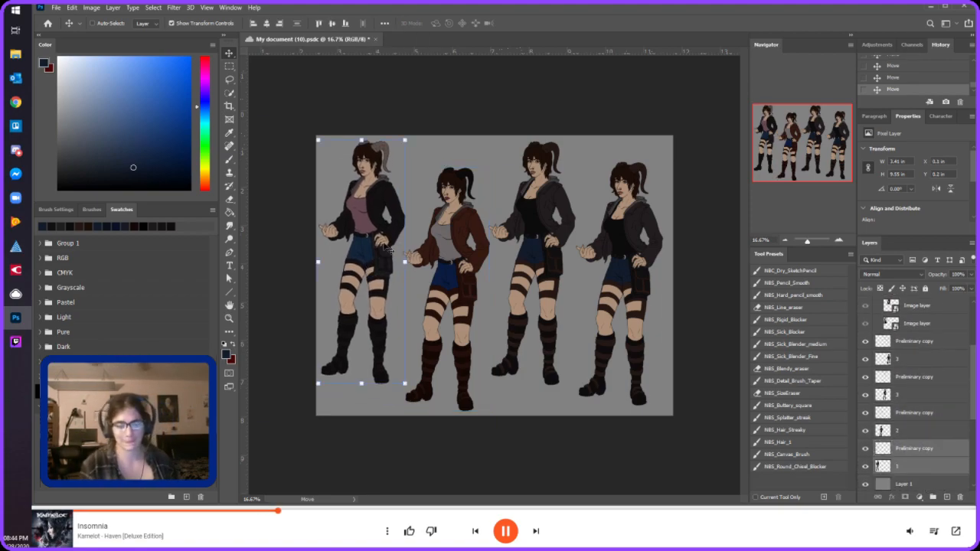
- Rename the fourth figure's colour layer as 4
{"action": "left_click", "coordinate": [914, 358]}
{"action": "double_click", "coordinate": [899, 360]}
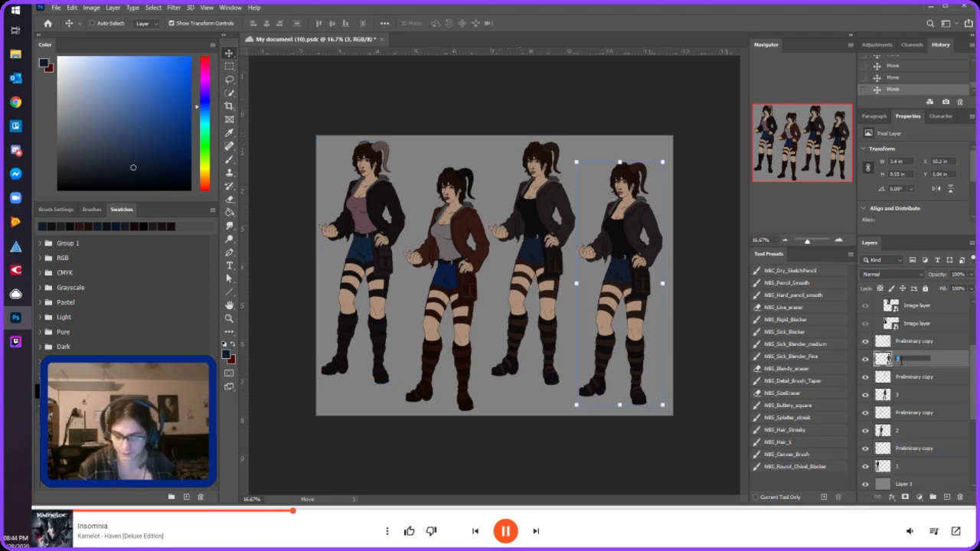
{"action": "type", "text": "4"}
{"action": "key", "text": "Return"}
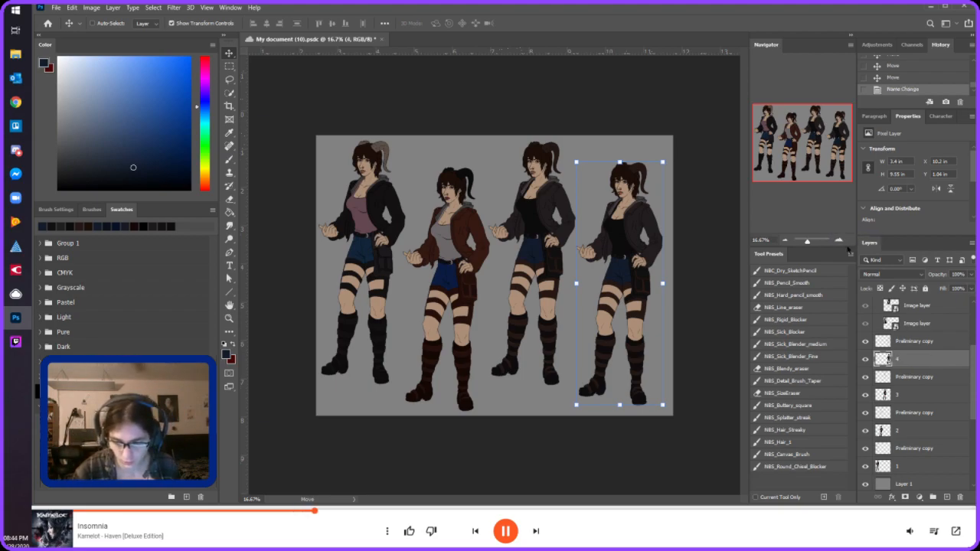
- Fill the fourth figure's shorts with dark blue using the Paint Bucket
{"action": "left_click", "coordinate": [839, 241]}
{"action": "left_click", "coordinate": [785, 241]}
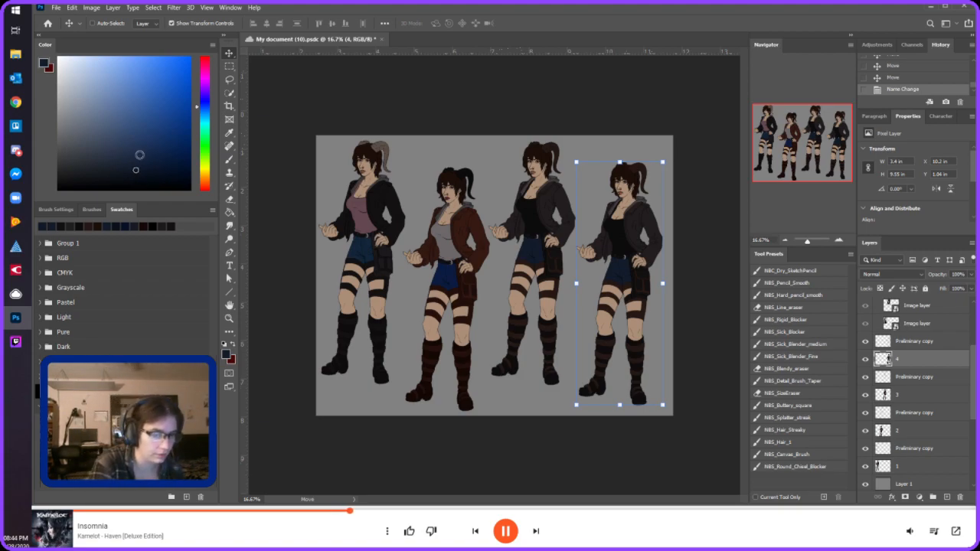
{"action": "left_click", "coordinate": [230, 211]}
{"action": "left_click", "coordinate": [626, 273]}
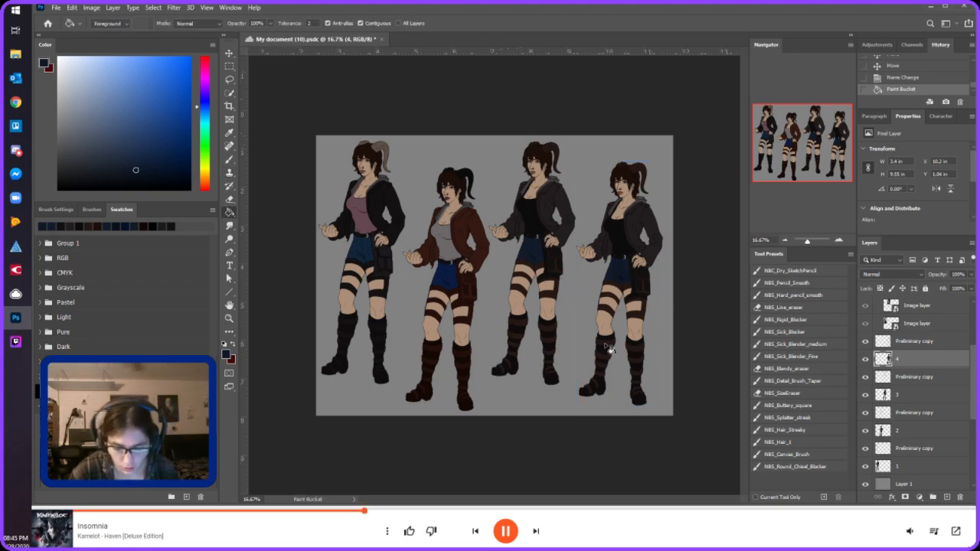
- Try dark blue on the black stripes of one of the fourth figure's boots
{"action": "left_click", "coordinate": [839, 240]}
{"action": "left_click", "coordinate": [662, 378]}
{"action": "left_click", "coordinate": [665, 389]}
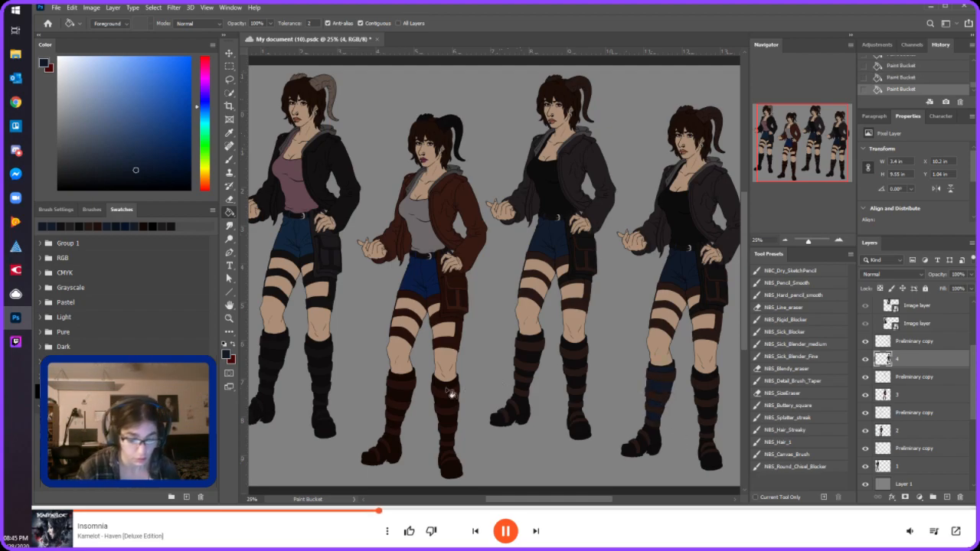
- Fill the second figure's shorts and the dark areas of both boots with dark blue on layer 2
{"action": "left_click", "coordinate": [415, 346]}
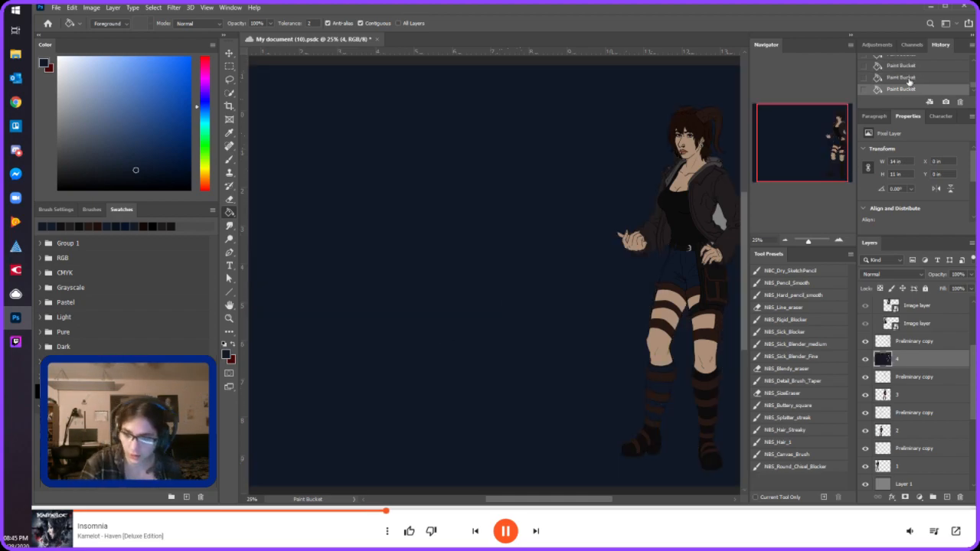
{"action": "key", "text": "ctrl+z"}
{"action": "left_click", "coordinate": [404, 385]}
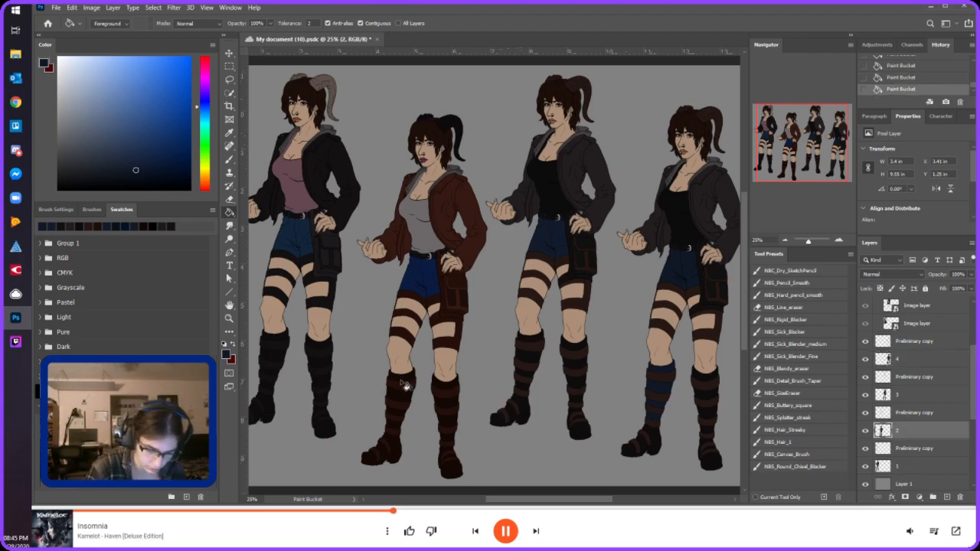
{"action": "left_click", "coordinate": [408, 425]}
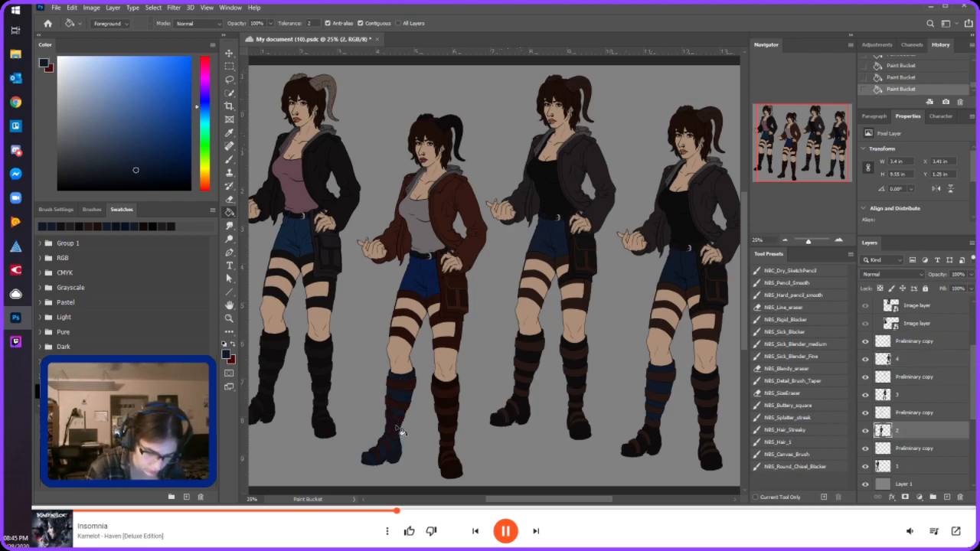
{"action": "left_click", "coordinate": [457, 463]}
{"action": "left_click", "coordinate": [451, 442]}
{"action": "left_click", "coordinate": [453, 414]}
{"action": "left_click", "coordinate": [452, 398]}
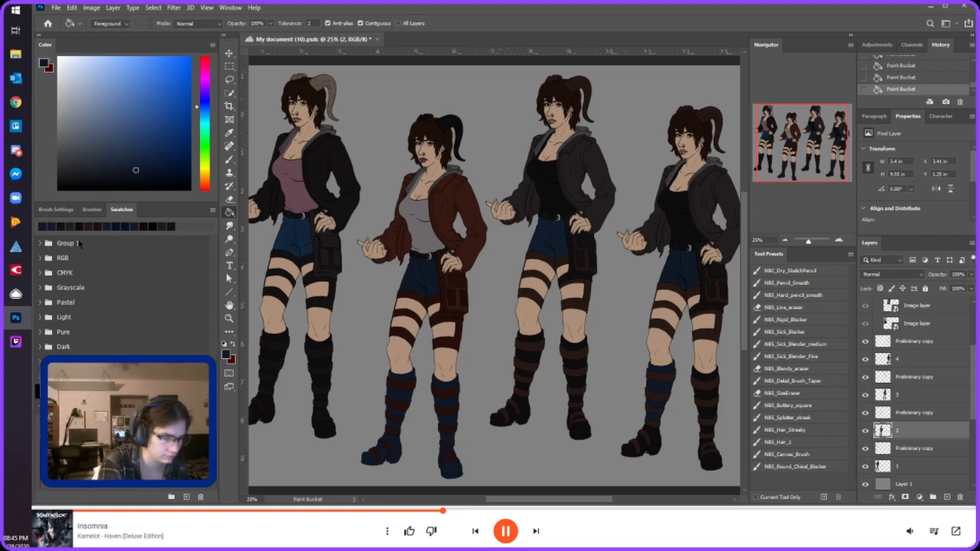
- Recolour the blue stripes on the fourth figure's boot near-black on layer 4, using a recent swatch
{"action": "left_click", "coordinate": [81, 227]}
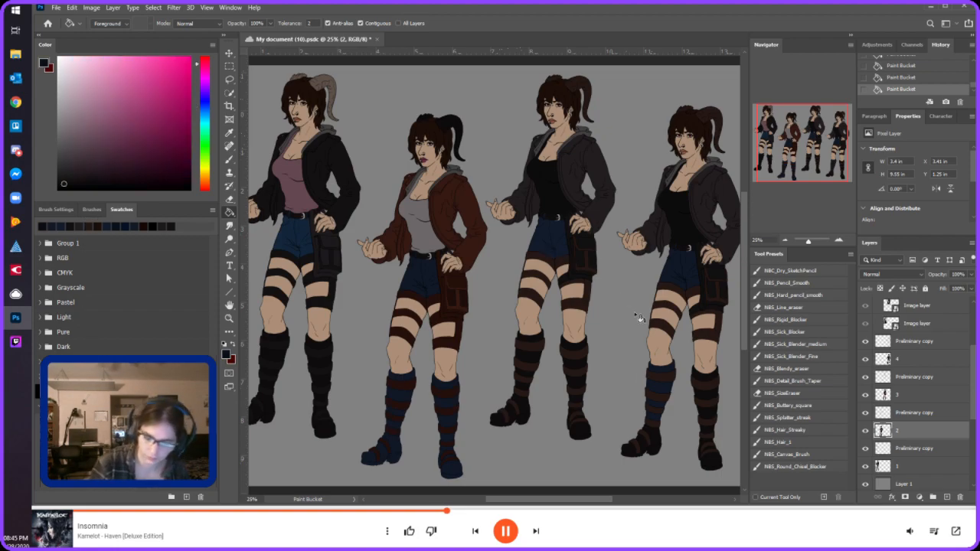
{"action": "left_click", "coordinate": [653, 423]}
{"action": "left_click", "coordinate": [915, 76]}
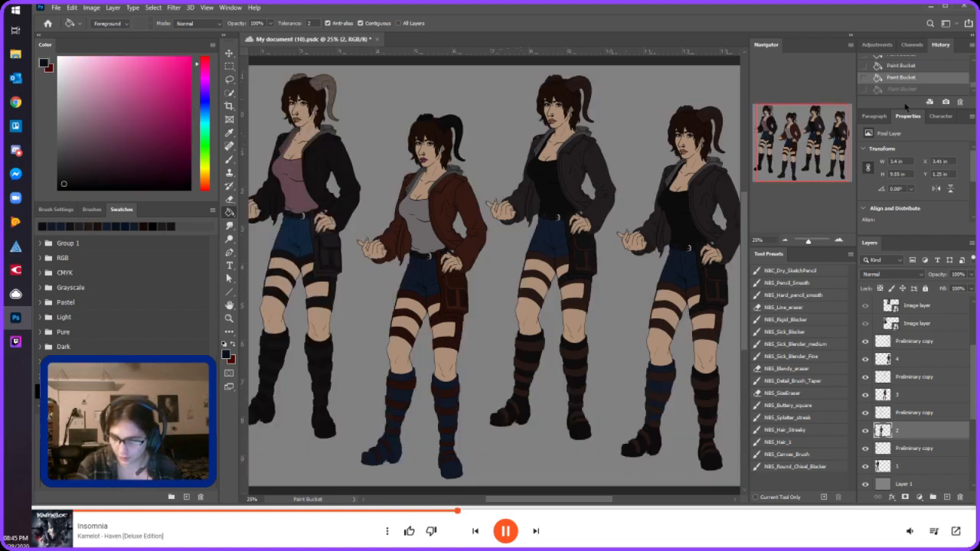
{"action": "left_click", "coordinate": [656, 419]}
{"action": "left_click", "coordinate": [659, 406]}
{"action": "left_click", "coordinate": [662, 391]}
{"action": "left_click", "coordinate": [669, 368]}
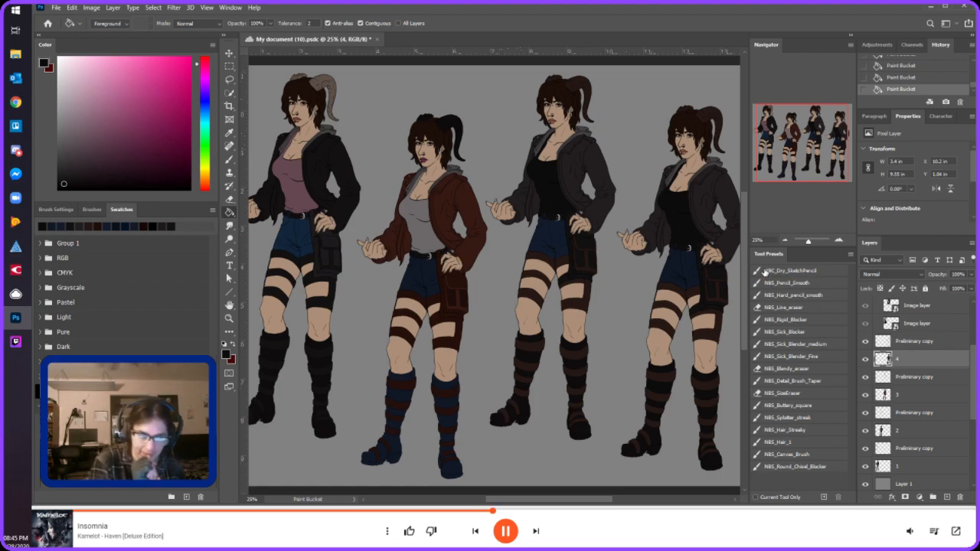
- Choose a medium grey and fill the fourth figure's top with it
{"action": "left_click_drag", "start_coordinate": [67, 110], "coordinate": [63, 153]}
{"action": "left_click", "coordinate": [62, 144]}
{"action": "left_click", "coordinate": [60, 149]}
{"action": "left_click", "coordinate": [681, 221]}
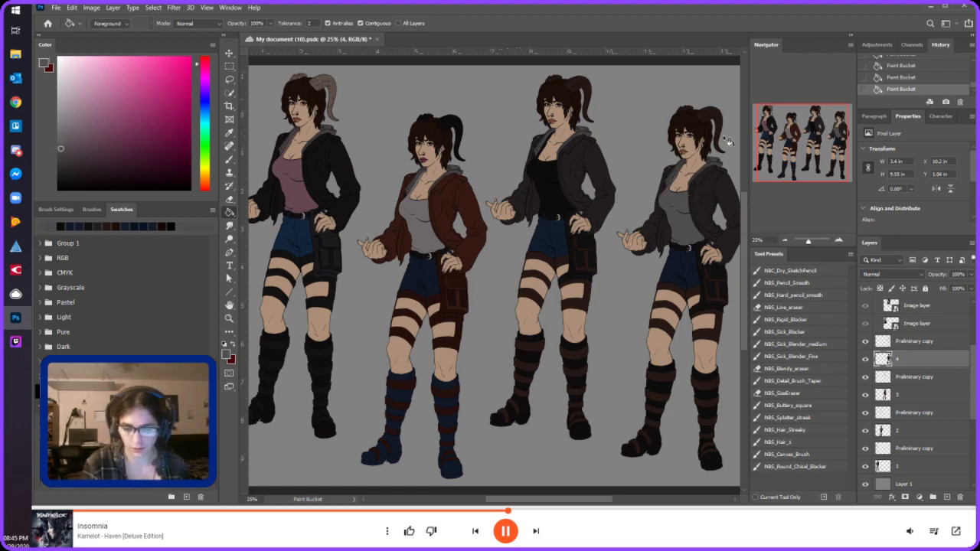
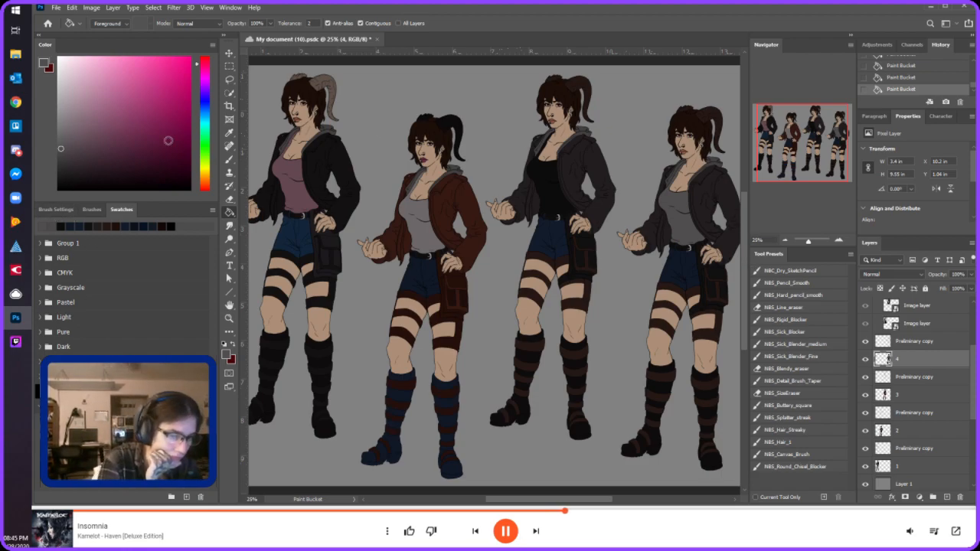
- Sample the first figure's grey-brown horn colour and fill the fourth figure's horn with it
{"action": "left_click", "coordinate": [229, 133]}
{"action": "left_click", "coordinate": [327, 79]}
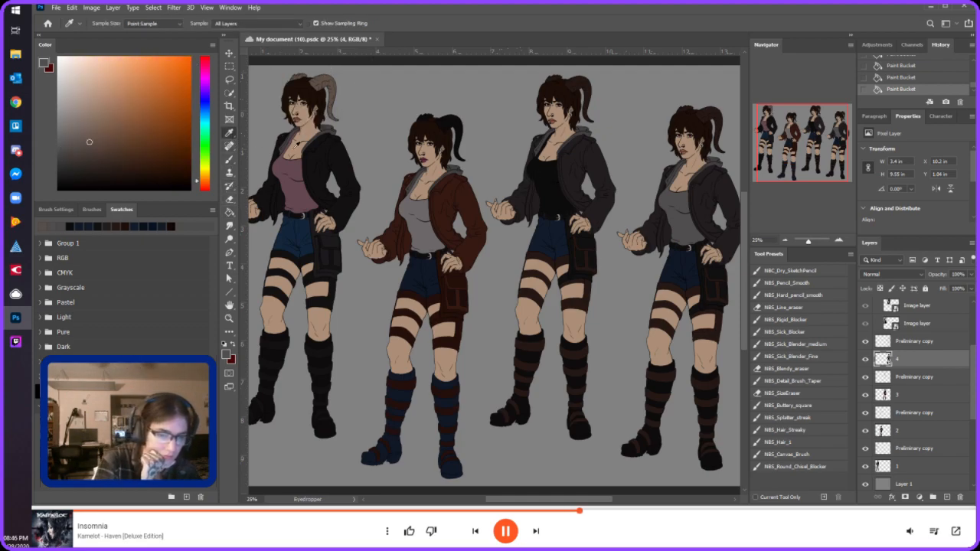
{"action": "left_click", "coordinate": [229, 212]}
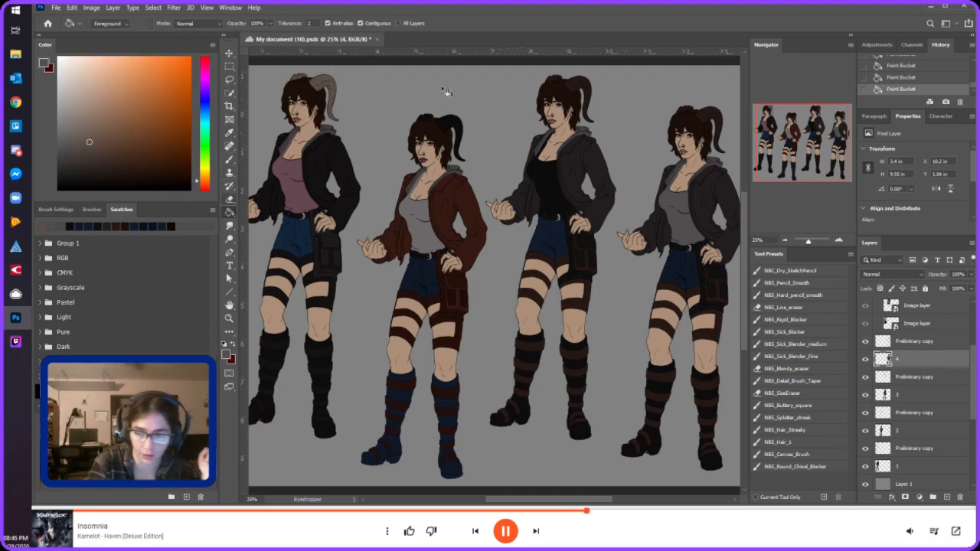
{"action": "left_click", "coordinate": [714, 121]}
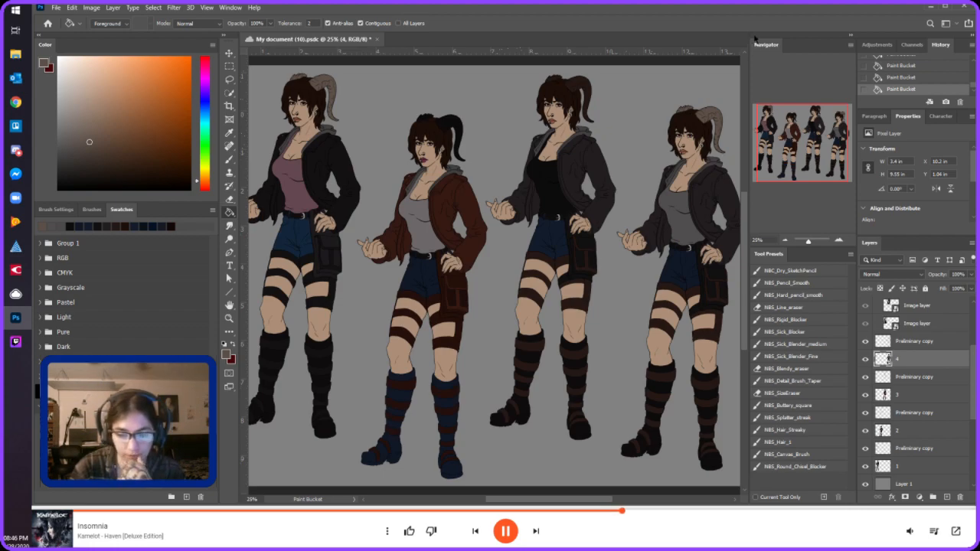
- Choose a deep red and fill the third figure's lips with it on layer 3
{"action": "left_click", "coordinate": [204, 187]}
{"action": "mouse_move", "coordinate": [171, 147]}
{"action": "left_mouse_down"}
{"action": "mouse_move", "coordinate": [180, 150]}
{"action": "mouse_move", "coordinate": [182, 138]}
{"action": "left_mouse_up"}
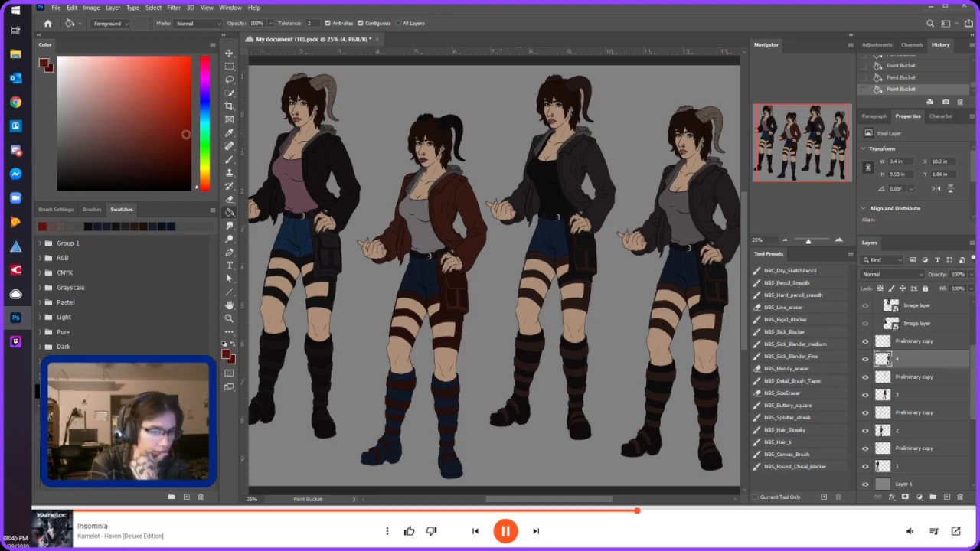
{"action": "left_click", "coordinate": [205, 190]}
{"action": "left_click", "coordinate": [183, 147]}
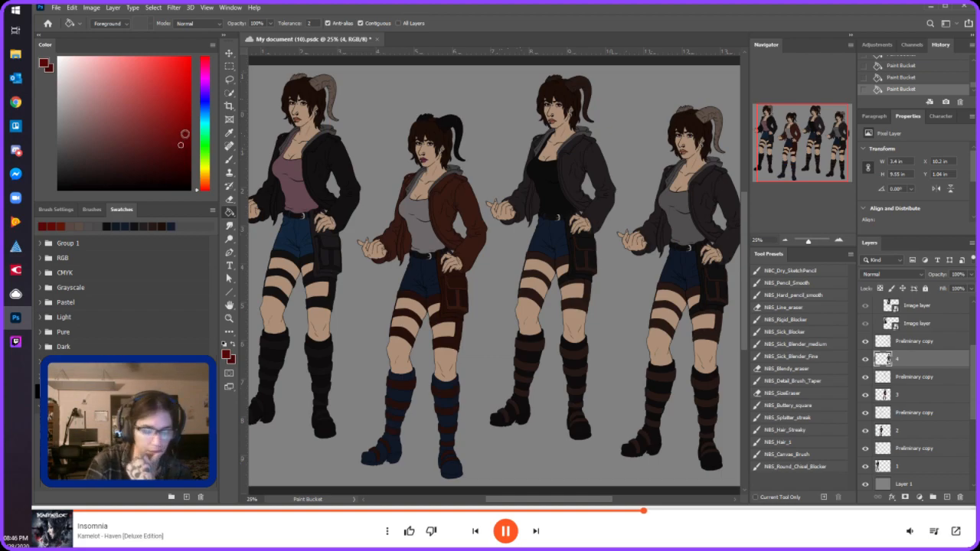
{"action": "left_click", "coordinate": [927, 397]}
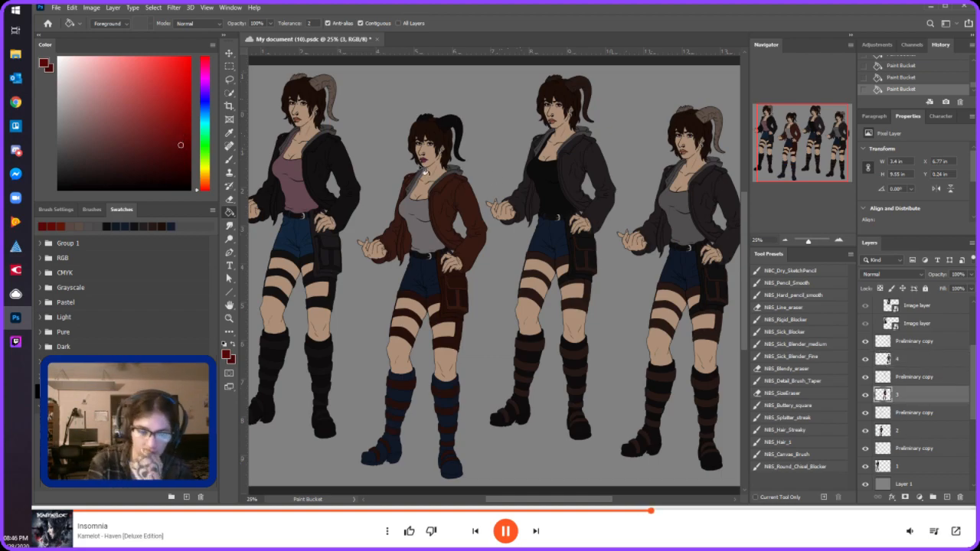
{"action": "left_click", "coordinate": [442, 160]}
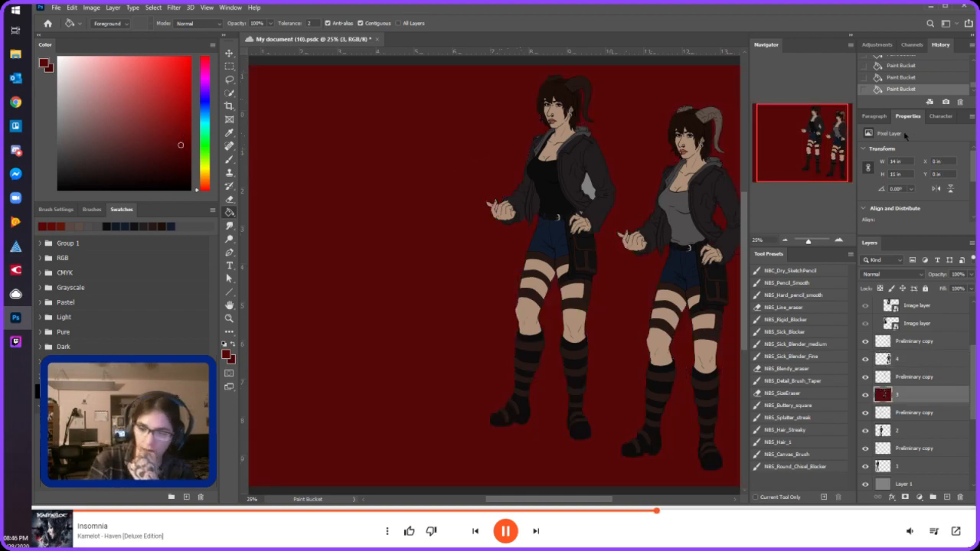
{"action": "left_click", "coordinate": [905, 80]}
{"action": "left_click", "coordinate": [557, 126]}
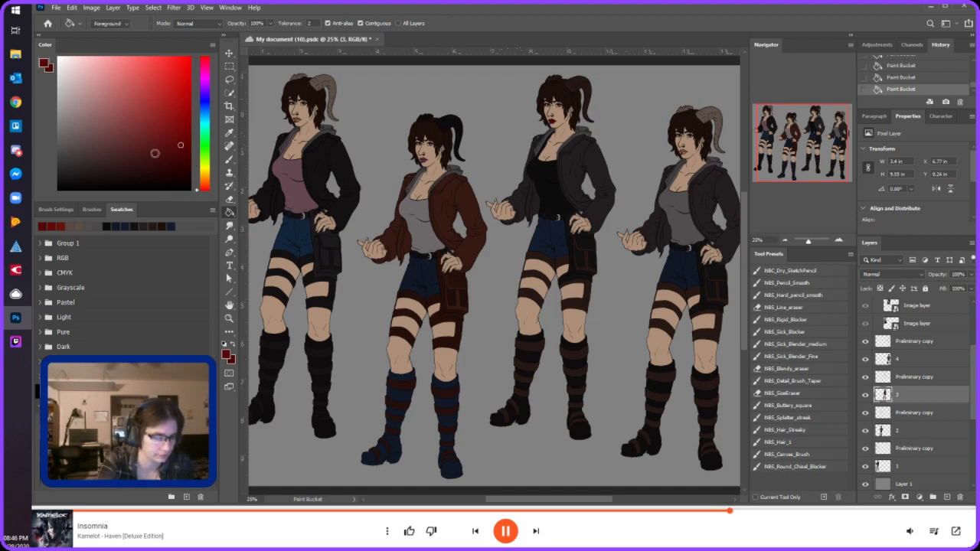
- Try a reddish brown on the second figure's hair on layer 2
{"action": "left_click", "coordinate": [163, 226]}
{"action": "left_click", "coordinate": [135, 137]}
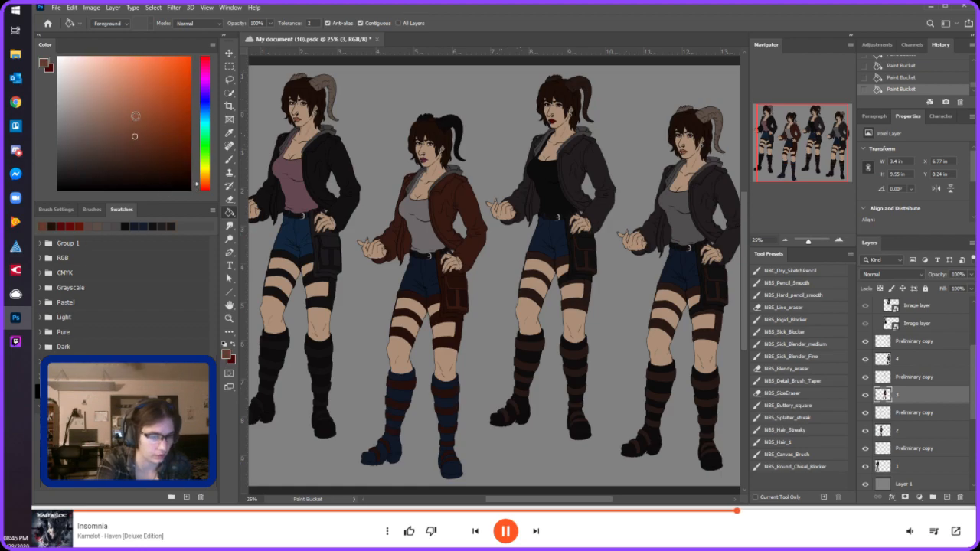
{"action": "left_click", "coordinate": [435, 137]}
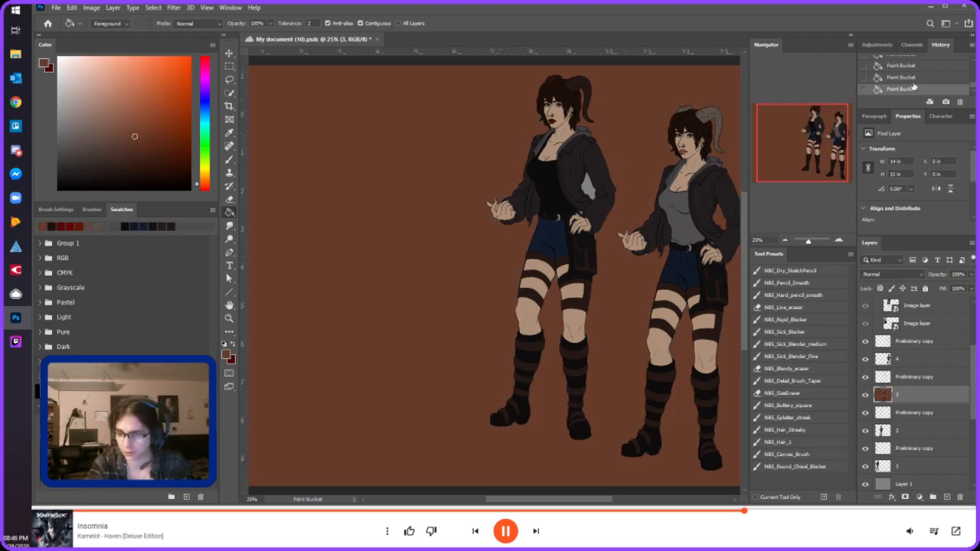
{"action": "key", "text": "ctrl+z"}
{"action": "left_click", "coordinate": [915, 435]}
{"action": "left_click", "coordinate": [438, 136]}
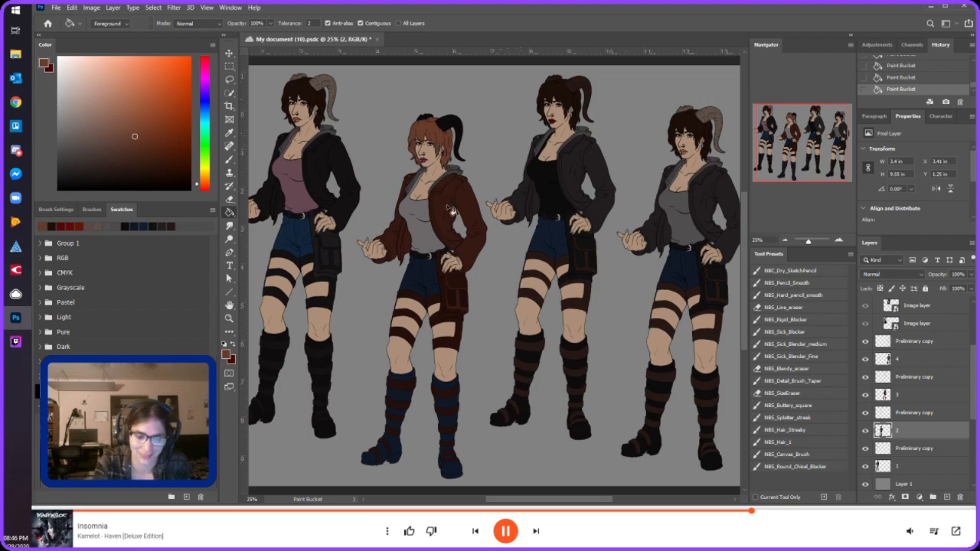
- Recolour the second figure's hair yellow-blonde, and refine it to a more muted, ashy blonde
{"action": "left_click", "coordinate": [121, 113]}
{"action": "left_click", "coordinate": [202, 179]}
{"action": "left_click", "coordinate": [202, 175]}
{"action": "left_click", "coordinate": [440, 125]}
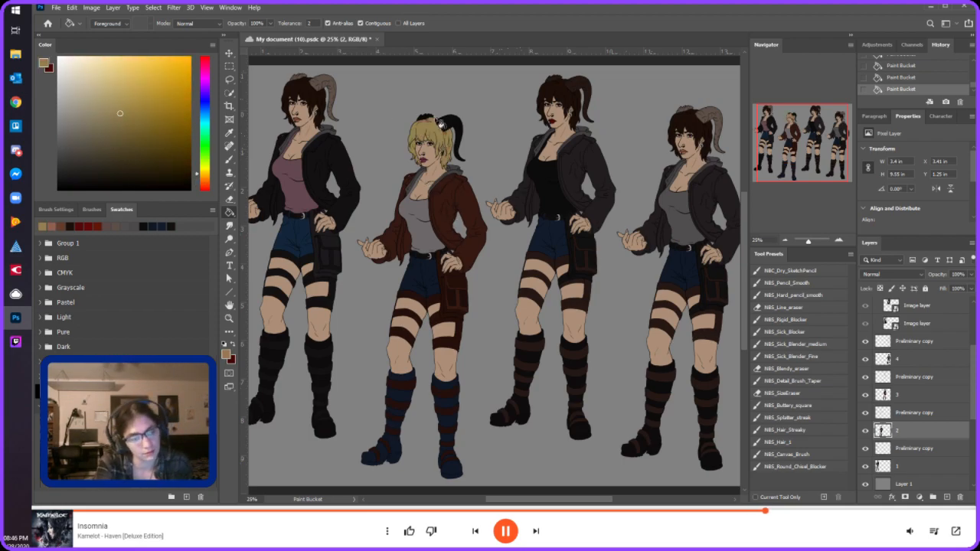
{"action": "left_click", "coordinate": [126, 116]}
{"action": "left_click_drag", "start_coordinate": [205, 181], "coordinate": [204, 175]}
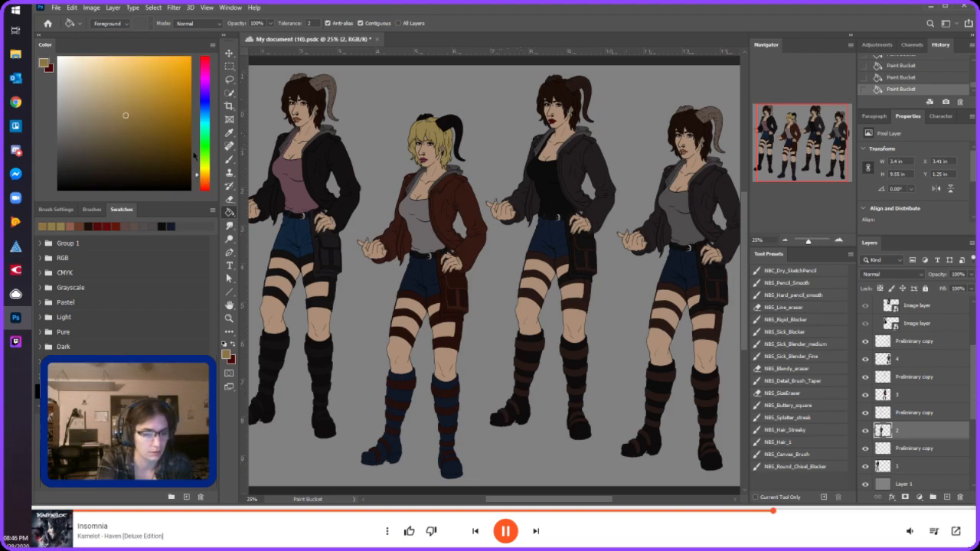
{"action": "left_click", "coordinate": [103, 124]}
{"action": "left_click", "coordinate": [432, 132]}
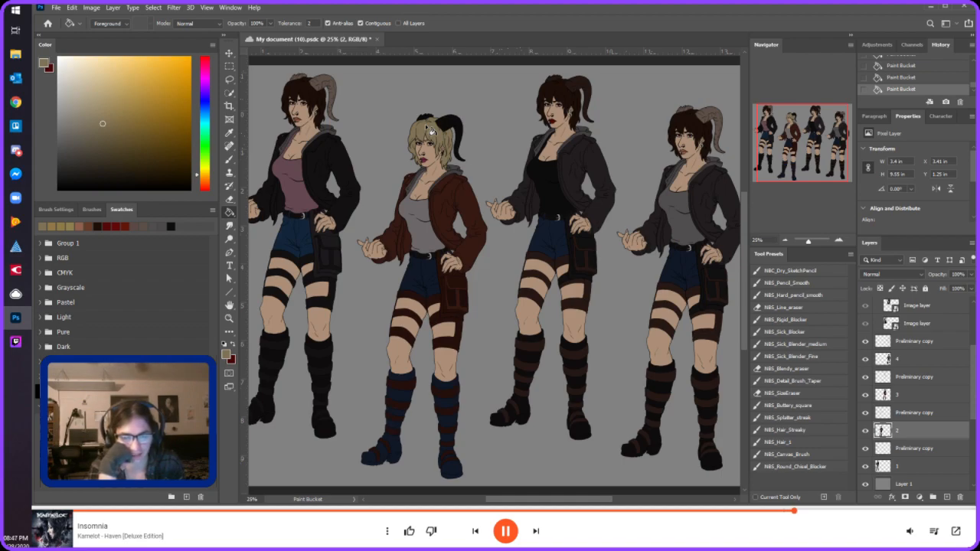
- Try a reddish brown and a brighter red on the third figure's hair on layer 3
{"action": "left_click", "coordinate": [100, 226]}
{"action": "left_click_drag", "start_coordinate": [115, 159], "coordinate": [134, 148]}
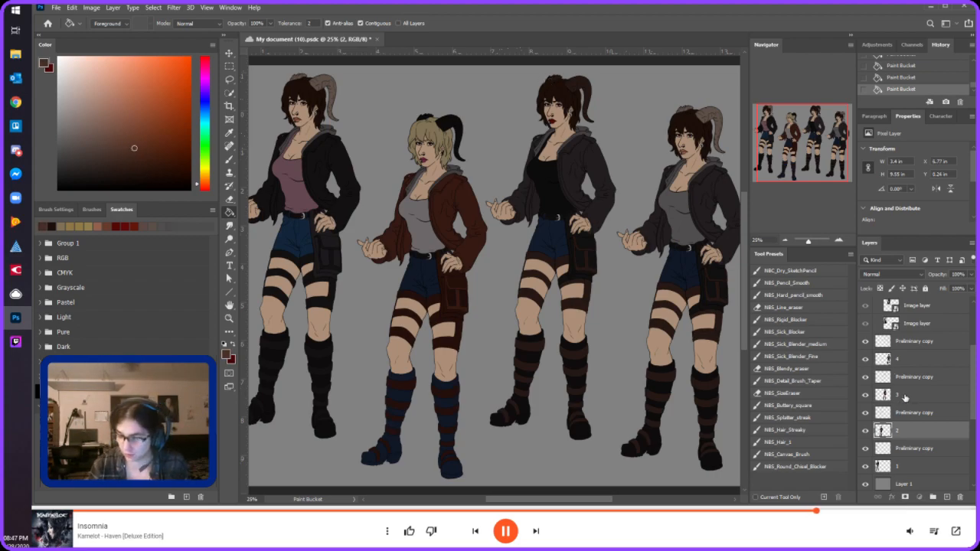
{"action": "left_click", "coordinate": [549, 81], "text": "ctrl"}
{"action": "left_click", "coordinate": [572, 114]}
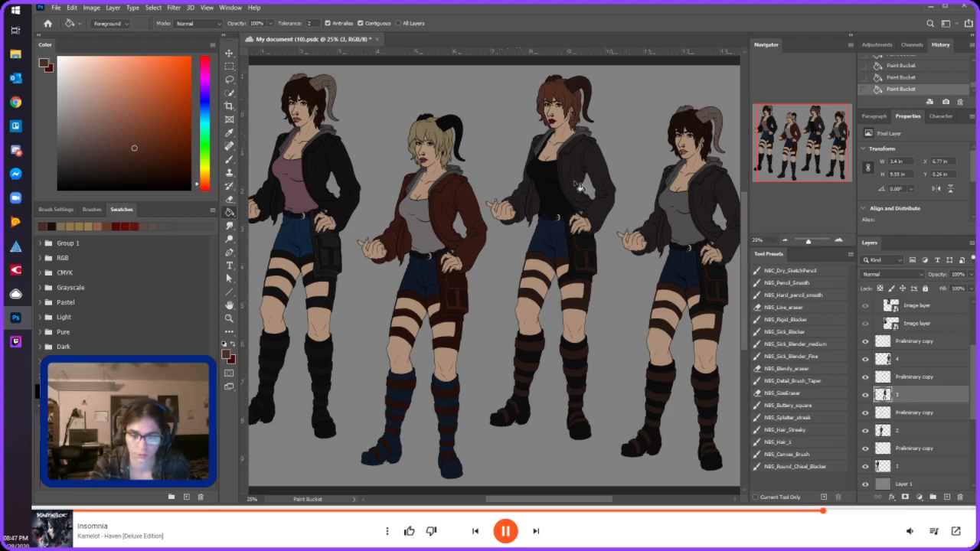
{"action": "left_click", "coordinate": [197, 192]}
{"action": "left_click_drag", "start_coordinate": [150, 131], "coordinate": [108, 124]}
{"action": "left_click_drag", "start_coordinate": [208, 181], "coordinate": [207, 187]}
{"action": "mouse_move", "coordinate": [163, 158]}
{"action": "left_mouse_down"}
{"action": "mouse_move", "coordinate": [149, 146]}
{"action": "mouse_move", "coordinate": [157, 152]}
{"action": "mouse_move", "coordinate": [161, 117]}
{"action": "mouse_move", "coordinate": [164, 131]}
{"action": "left_mouse_up"}
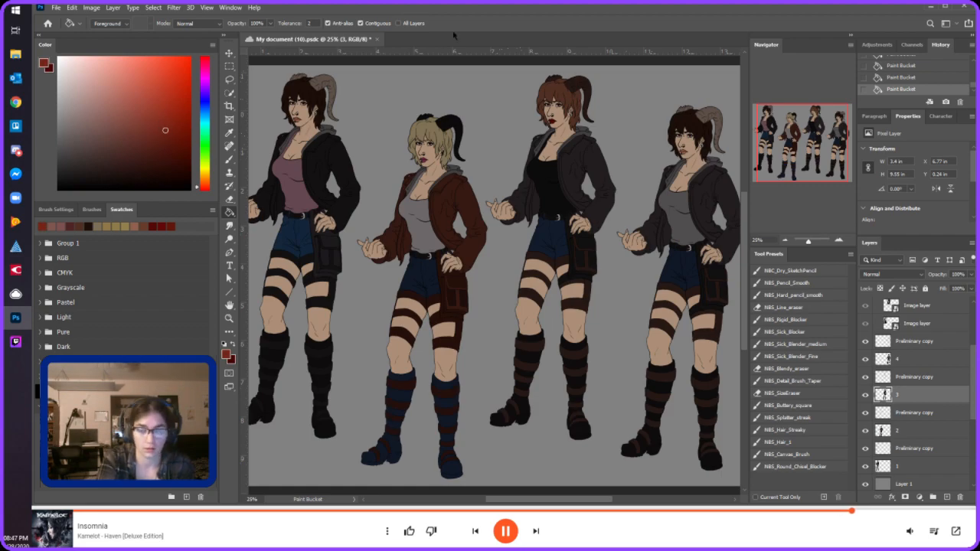
{"action": "left_click", "coordinate": [570, 93]}
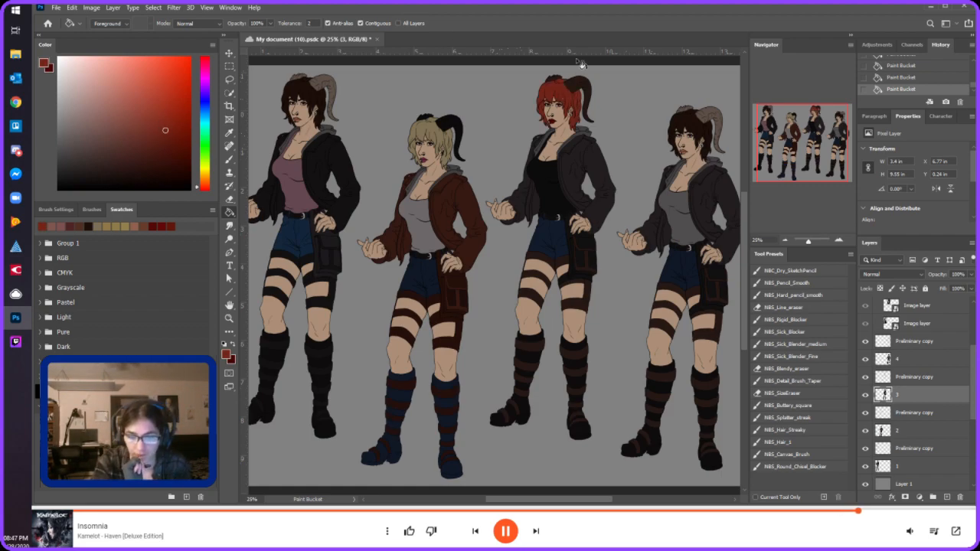
- Adjust the red through darker shades and fill the third figure's hair with a muted dark red
{"action": "left_click", "coordinate": [204, 186]}
{"action": "left_click_drag", "start_coordinate": [178, 155], "coordinate": [173, 136]}
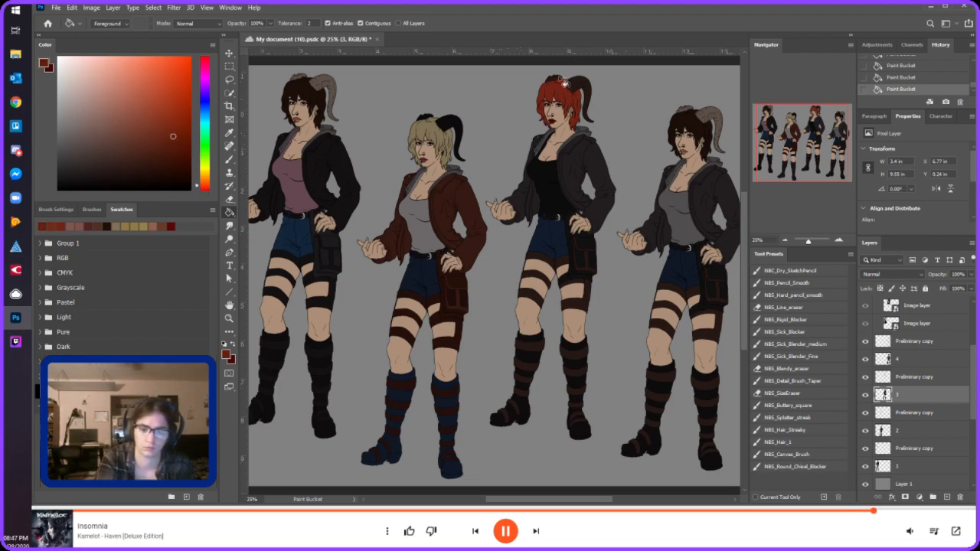
{"action": "left_click", "coordinate": [204, 187]}
{"action": "left_click", "coordinate": [185, 149]}
{"action": "left_click", "coordinate": [569, 113]}
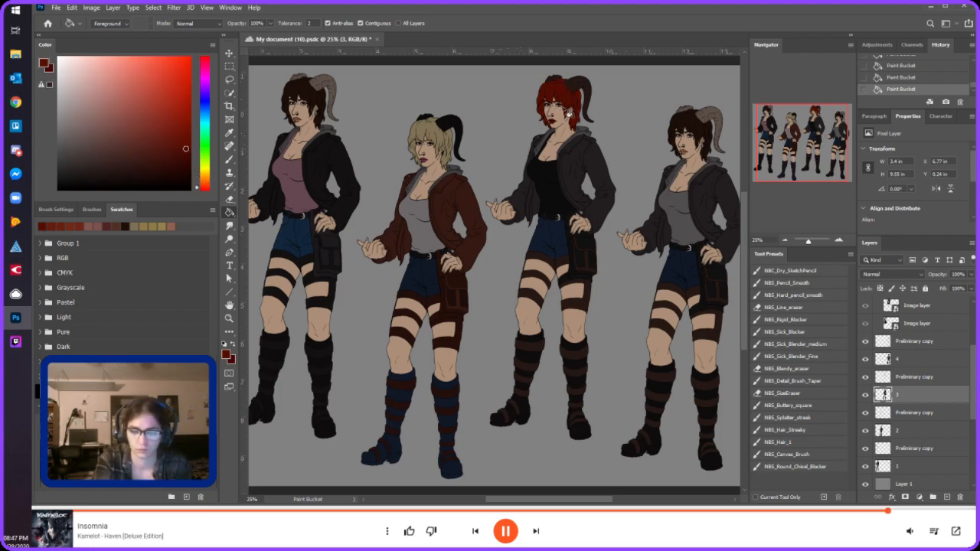
{"action": "left_click", "coordinate": [150, 155]}
{"action": "left_click", "coordinate": [572, 98]}
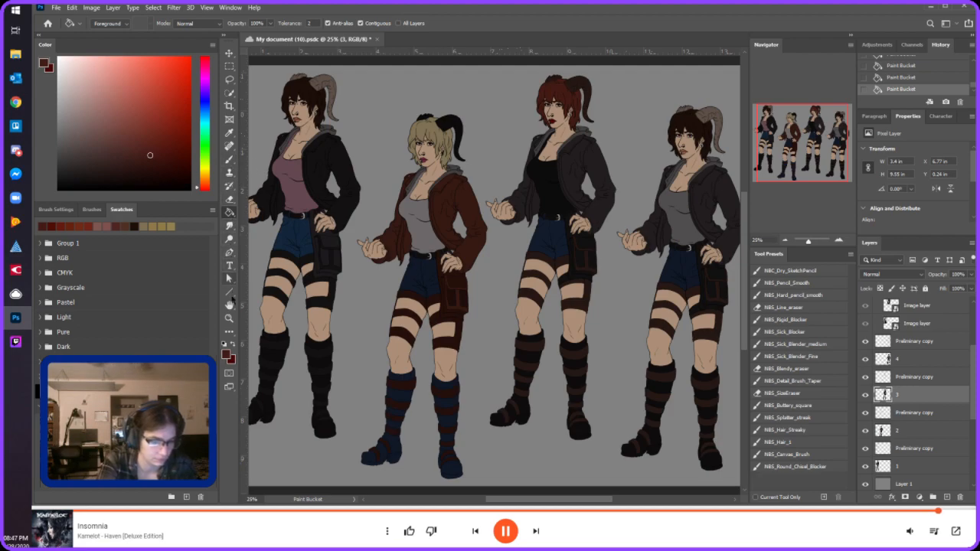
- Sample the first figure's dark brown hair colour on layer 1 and save the document
{"action": "left_click", "coordinate": [229, 133]}
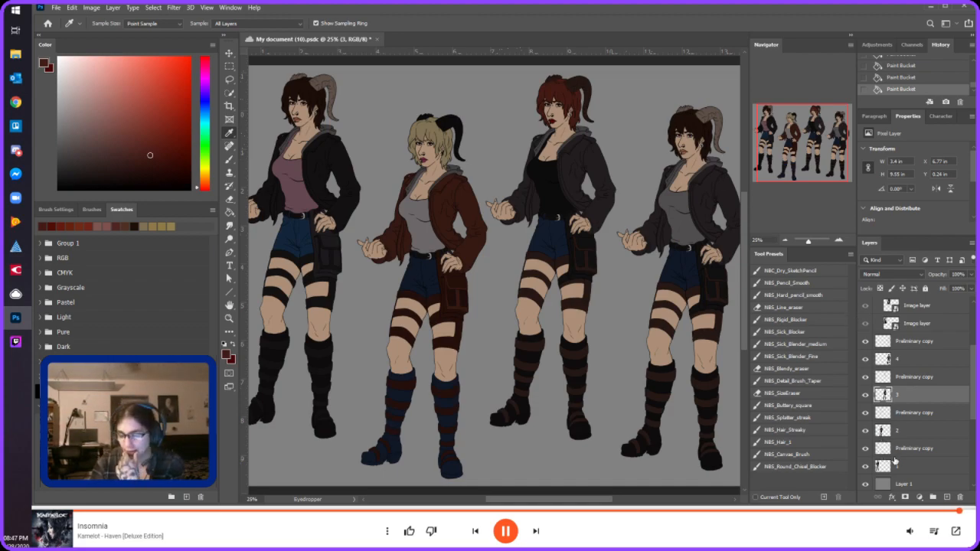
{"action": "left_click", "coordinate": [908, 433]}
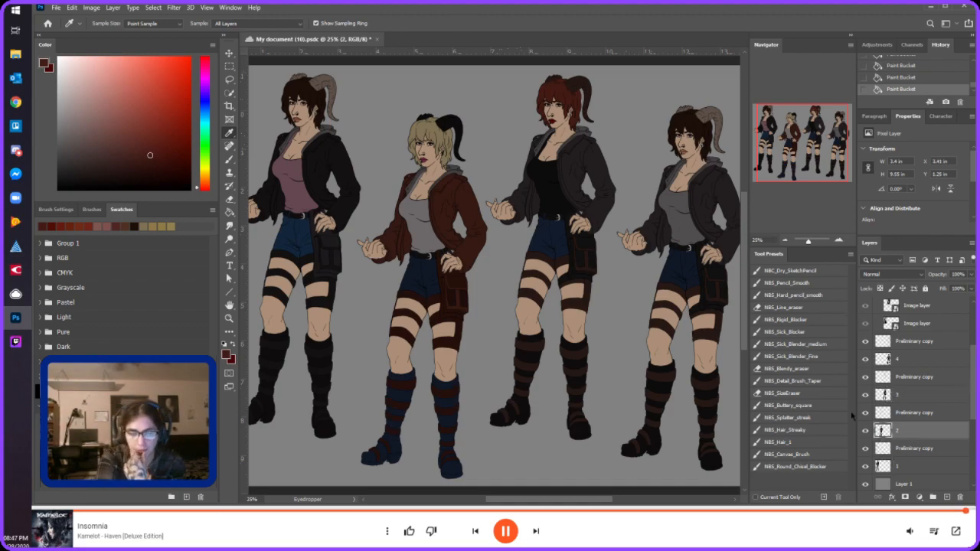
{"action": "left_click", "coordinate": [905, 466]}
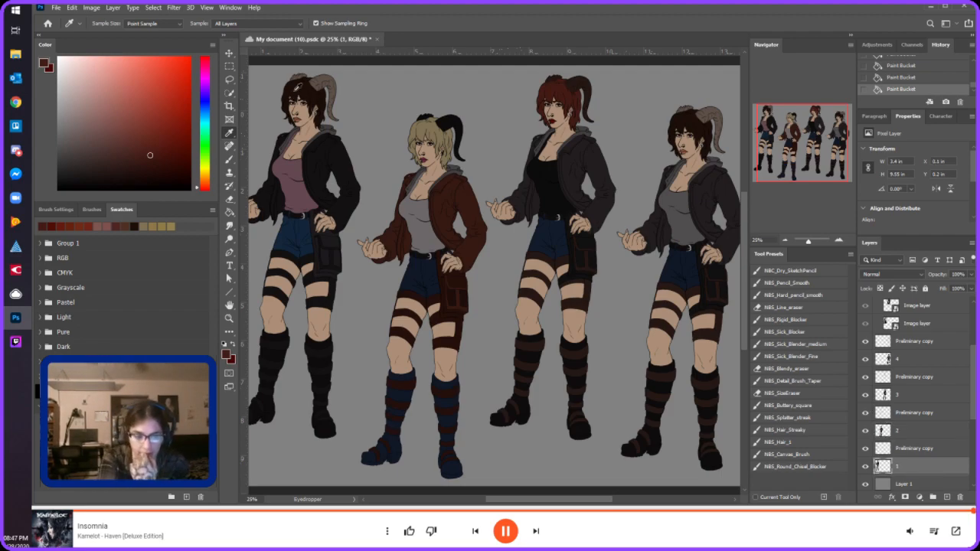
{"action": "left_click", "coordinate": [303, 70]}
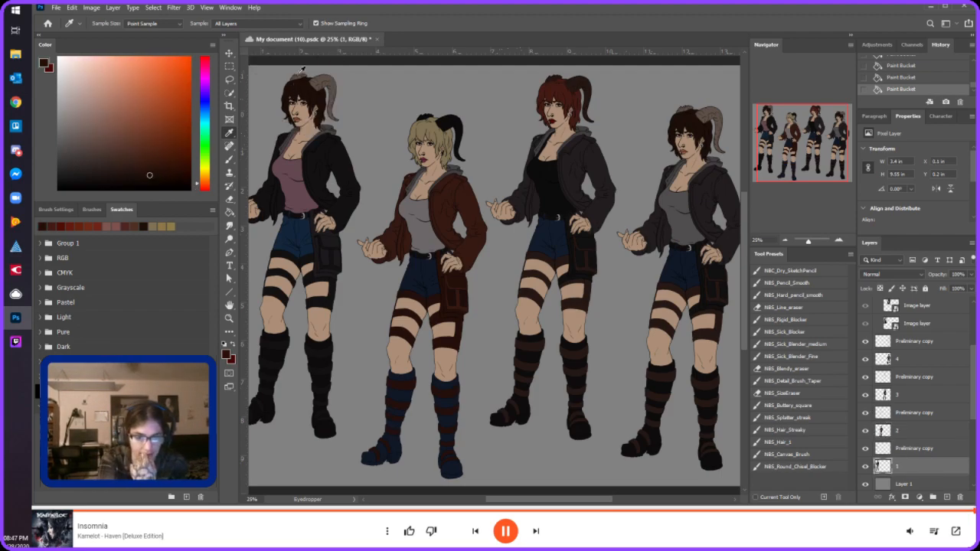
{"action": "left_click", "coordinate": [229, 208]}
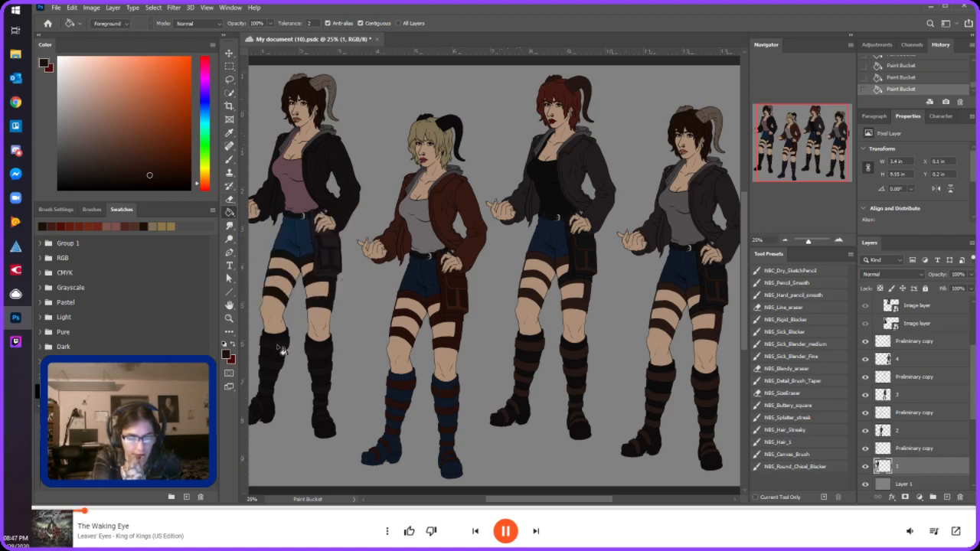
{"action": "key", "text": "ctrl+s"}
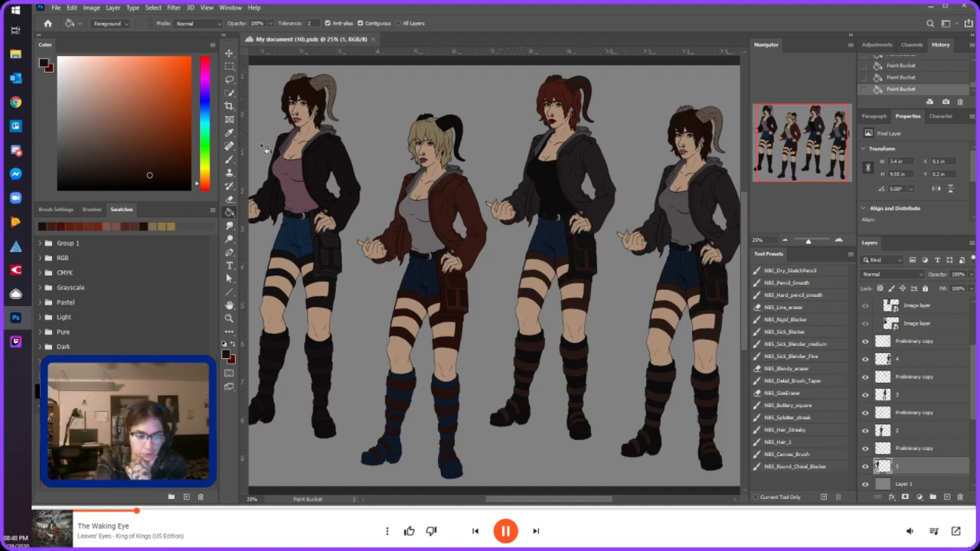
- Sample the fourth figure's hair colour on layer 4, shift it to a more saturated reddish brown, and fill the hair with it
{"action": "left_click", "coordinate": [905, 360]}
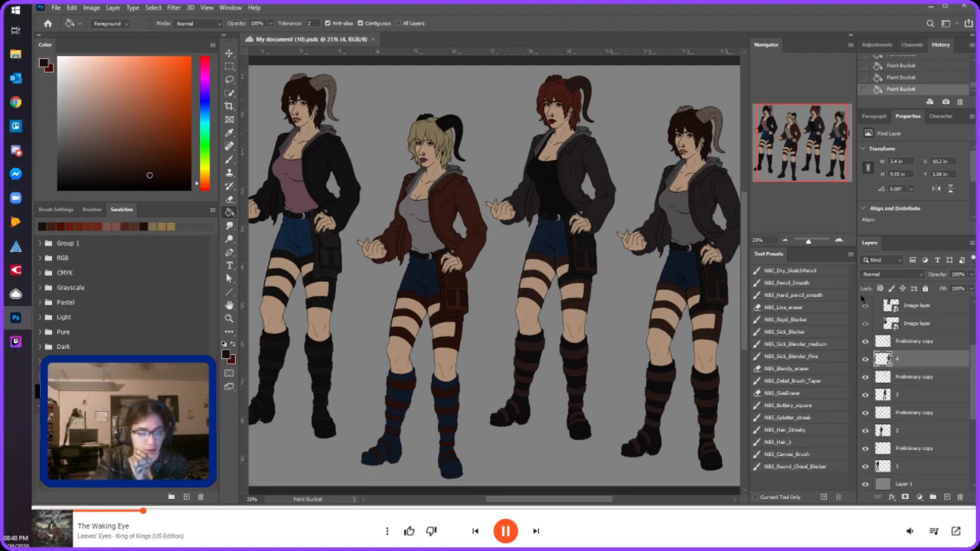
{"action": "key", "text": "i"}
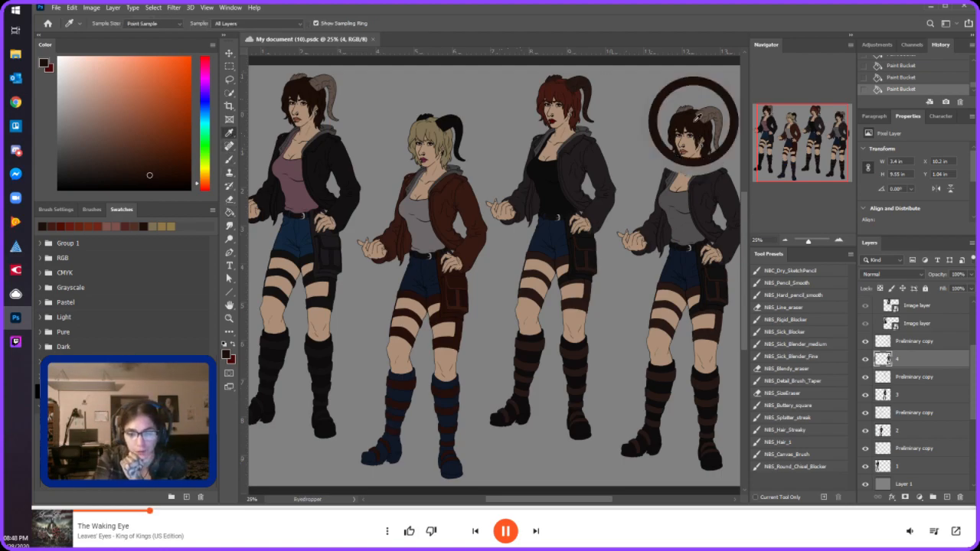
{"action": "left_click_drag", "start_coordinate": [149, 172], "coordinate": [144, 167]}
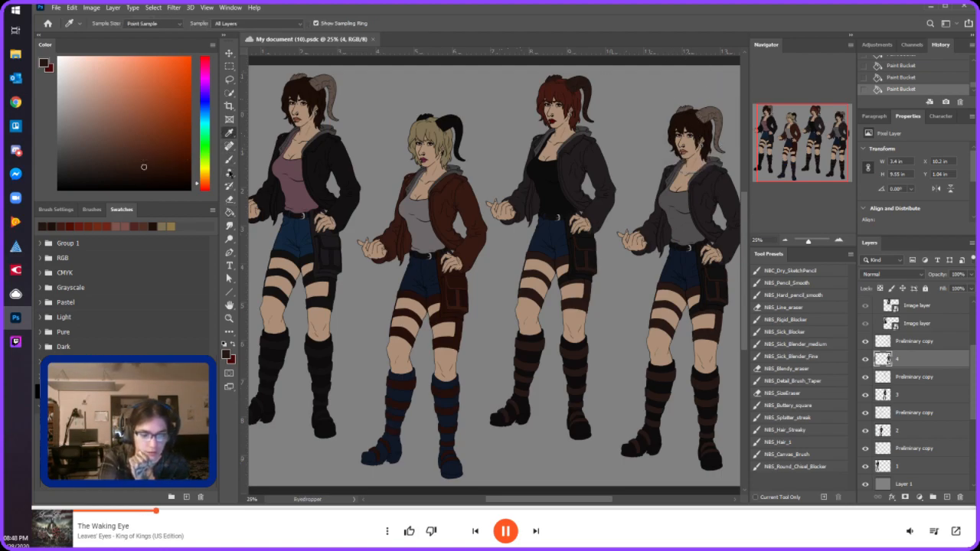
{"action": "left_click", "coordinate": [230, 214]}
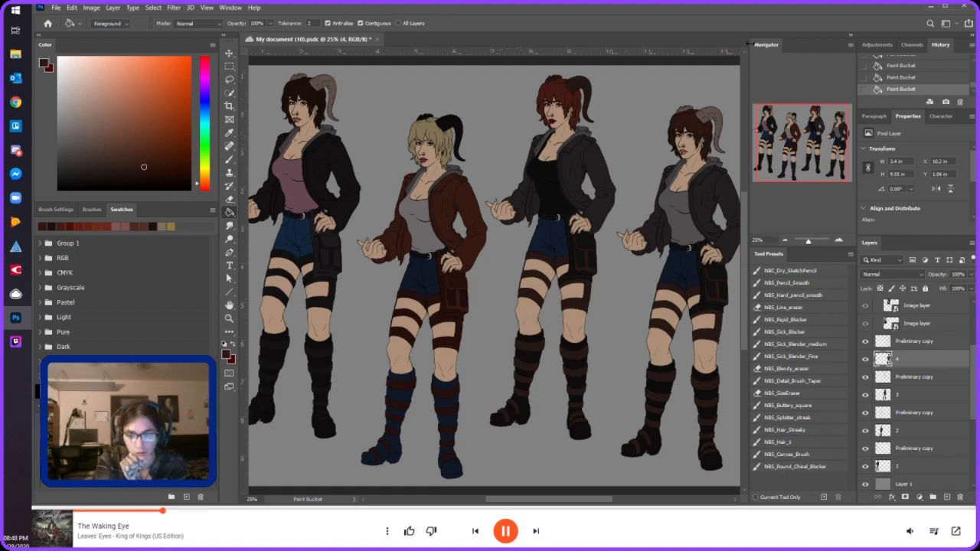
{"action": "left_click", "coordinate": [174, 165]}
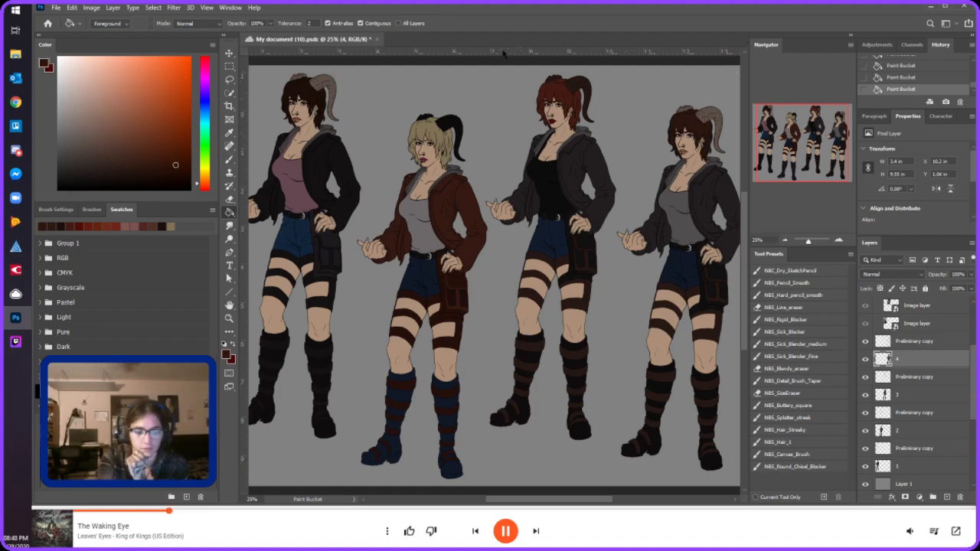
{"action": "left_click", "coordinate": [175, 167]}
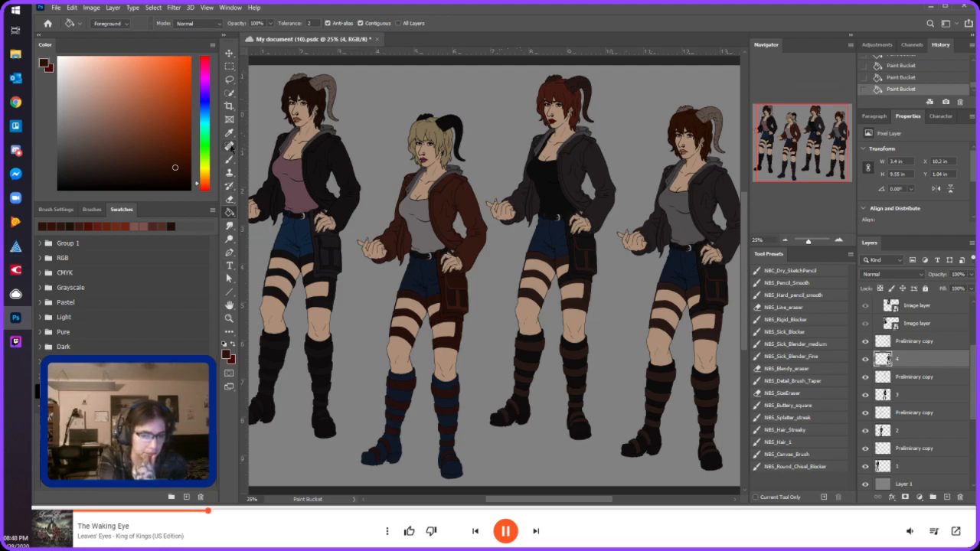
- Sample the fourth figure's jacket colour, darken it to near-black, and fill the jacket with it
{"action": "left_click", "coordinate": [229, 133]}
{"action": "left_click", "coordinate": [712, 183]}
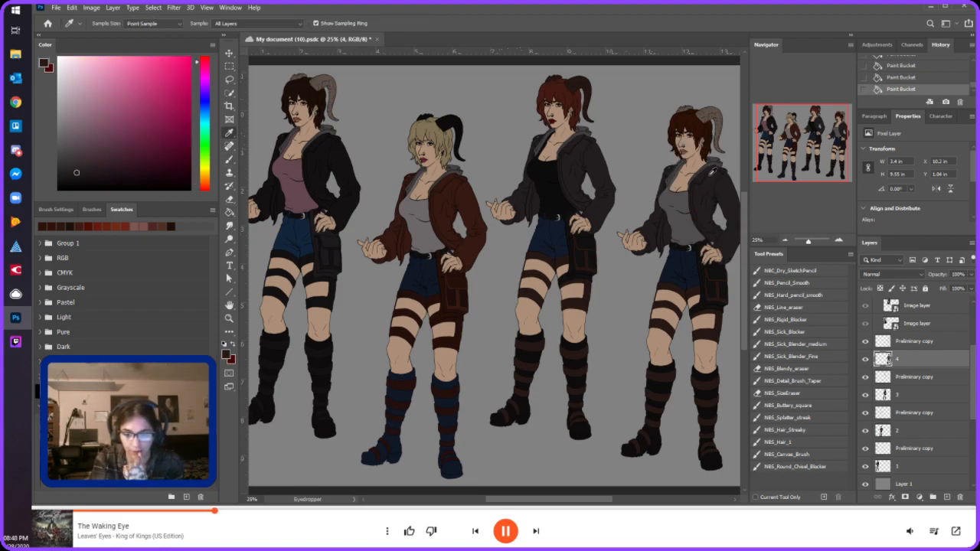
{"action": "left_click", "coordinate": [78, 179]}
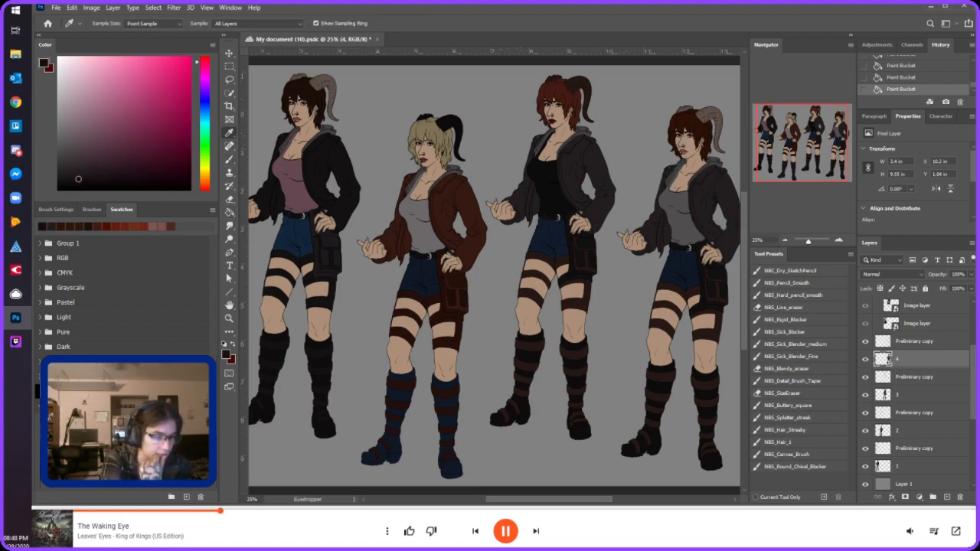
{"action": "left_click", "coordinate": [229, 213]}
{"action": "left_click", "coordinate": [713, 193]}
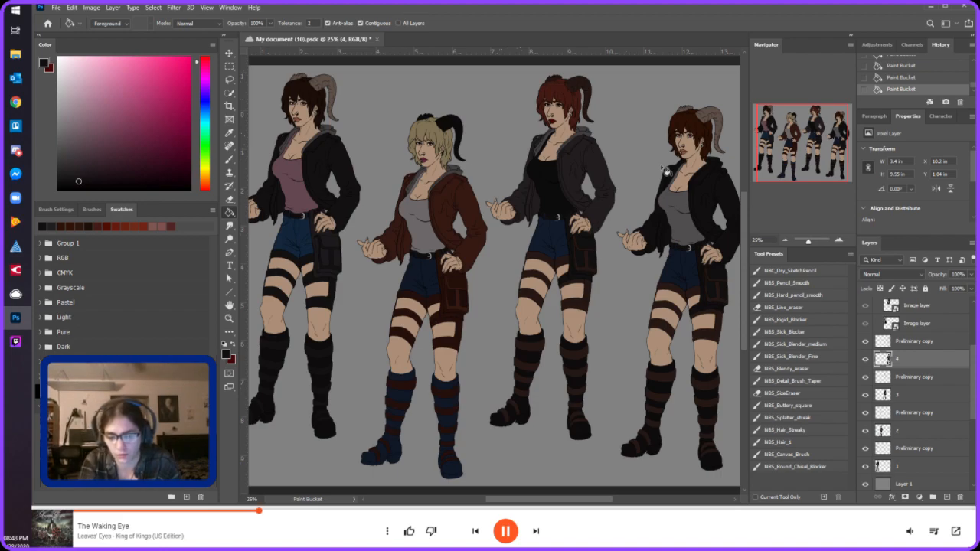
- Step back through the latest fills and refill the fourth figure's hood lining with a slightly lighter charcoal grey
{"action": "left_click", "coordinate": [911, 66]}
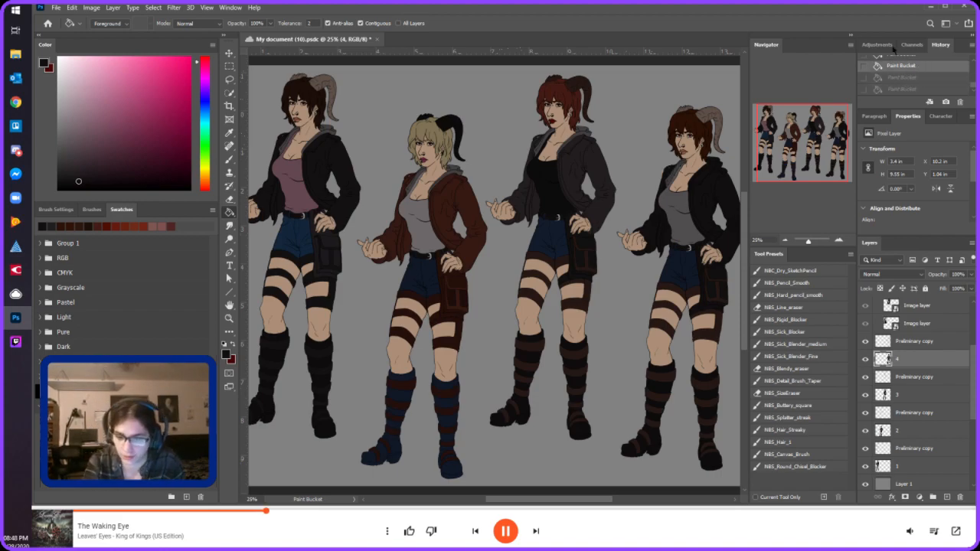
{"action": "left_click", "coordinate": [923, 59]}
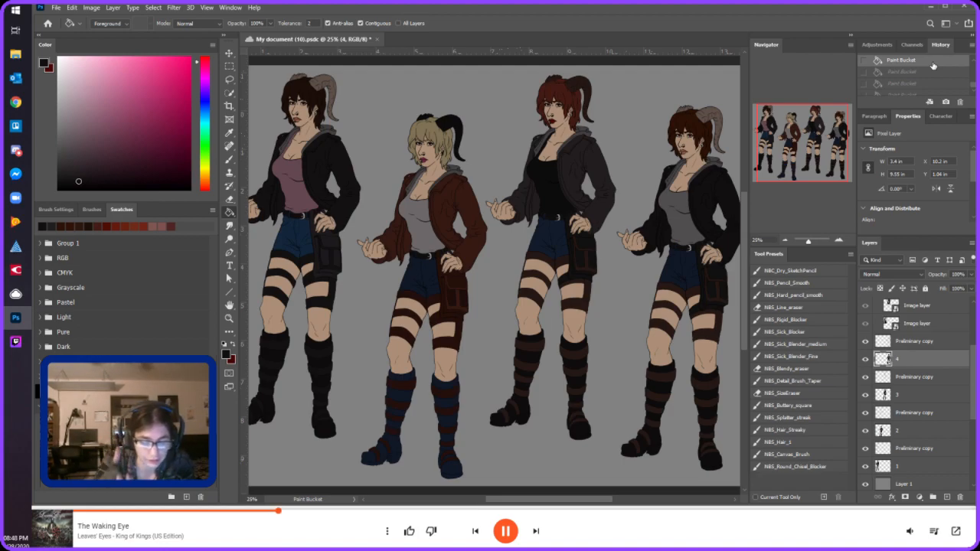
{"action": "left_click", "coordinate": [74, 167]}
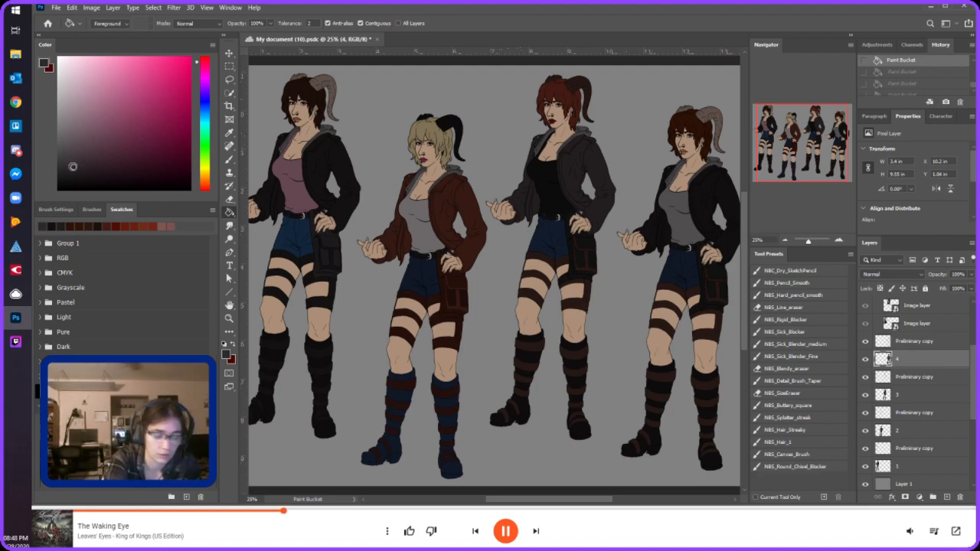
{"action": "left_click", "coordinate": [682, 173]}
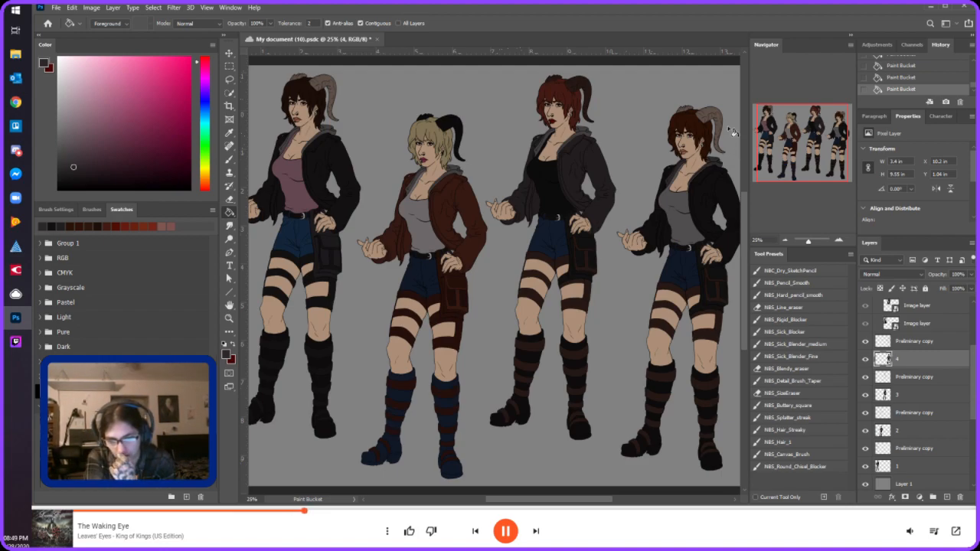
- Fill the fourth figure's pouch, thigh straps and striped boots with neutral charcoal grey and near-black tones
{"action": "left_click", "coordinate": [65, 175]}
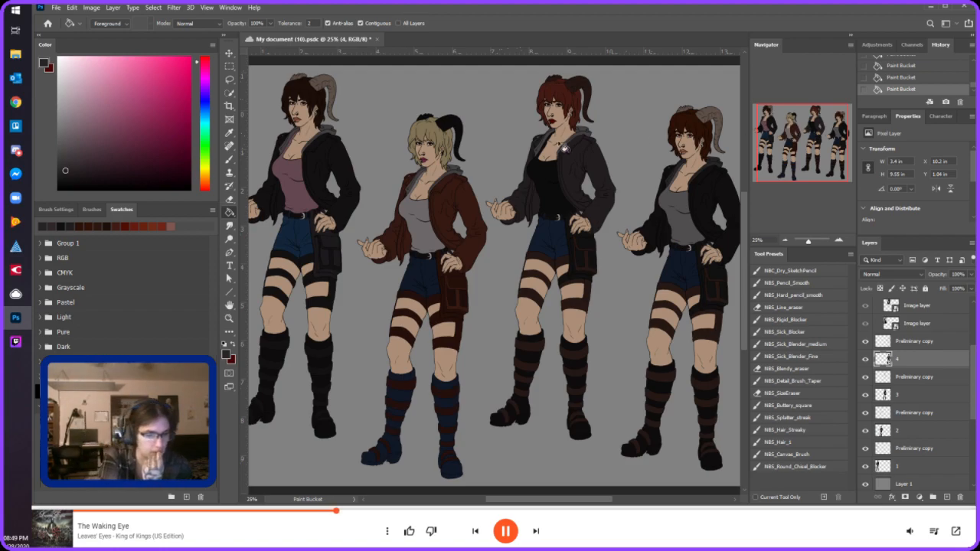
{"action": "left_click", "coordinate": [63, 177]}
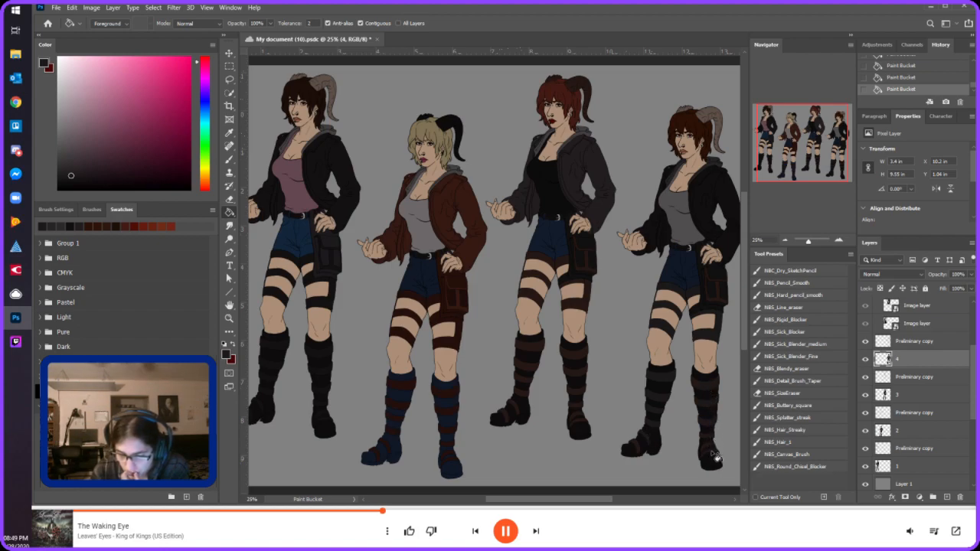
{"action": "left_click", "coordinate": [902, 80]}
{"action": "left_click", "coordinate": [716, 453]}
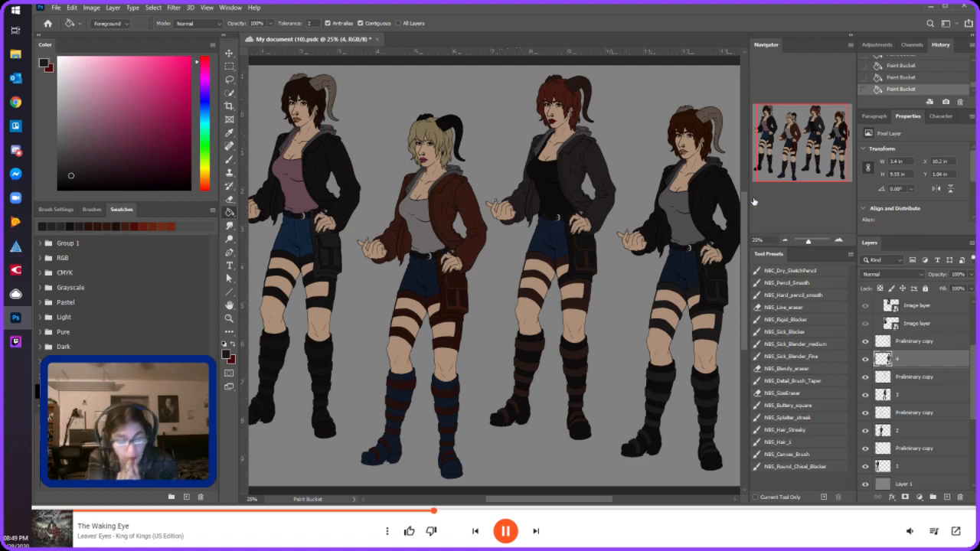
- Paint a dark, soft test patch on the skin above the fourth figure's knee with the NBS_Sick_Blender_medium brush
{"action": "left_click", "coordinate": [229, 159]}
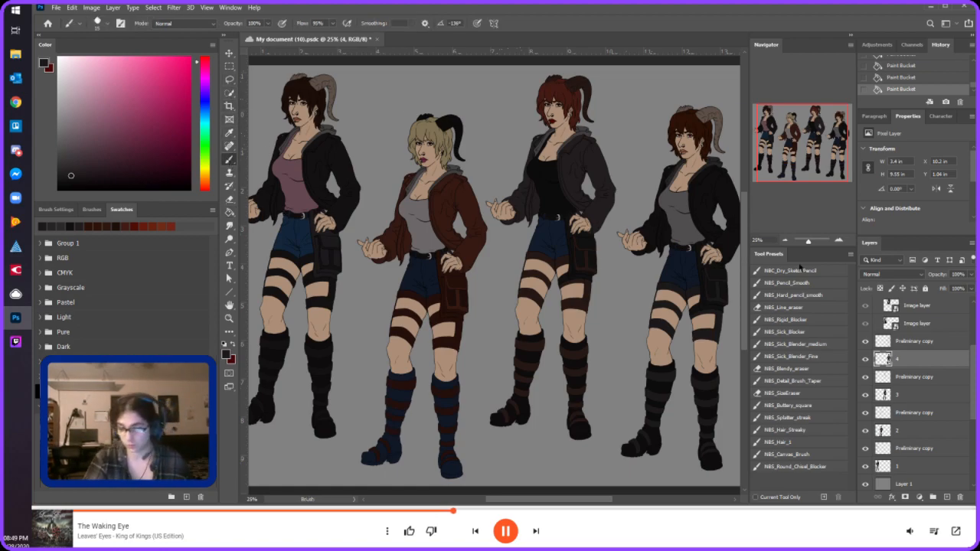
{"action": "left_click", "coordinate": [818, 344]}
{"action": "left_click", "coordinate": [823, 332]}
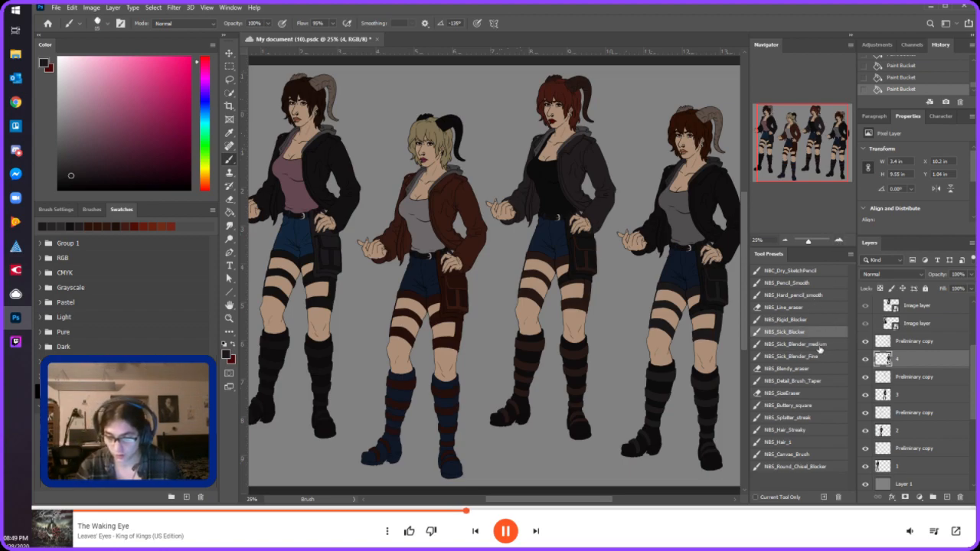
{"action": "left_click", "coordinate": [818, 347]}
{"action": "left_click", "coordinate": [839, 239]}
{"action": "left_click", "coordinate": [839, 239]}
{"action": "left_click", "coordinate": [838, 239]}
{"action": "left_click", "coordinate": [839, 240]}
{"action": "left_click", "coordinate": [838, 240]}
{"action": "left_click_drag", "start_coordinate": [809, 144], "coordinate": [833, 150]}
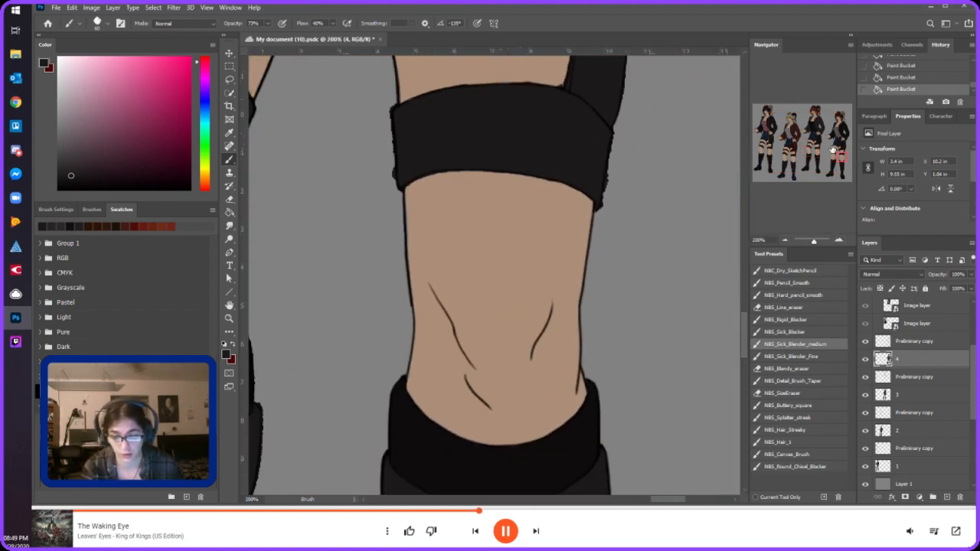
{"action": "left_click_drag", "start_coordinate": [517, 249], "coordinate": [536, 238]}
- Sample the patch and skin tones, and darken the test patch above the knee with another near-black stroke
{"action": "left_click", "coordinate": [536, 236], "text": "alt"}
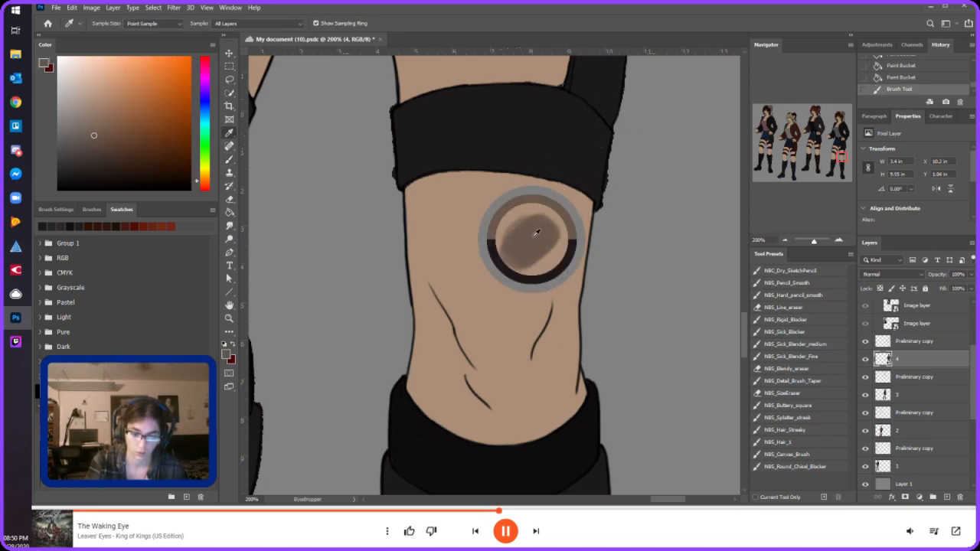
{"action": "left_click_drag", "start_coordinate": [531, 245], "coordinate": [536, 233]}
{"action": "left_click", "coordinate": [531, 236], "text": "alt"}
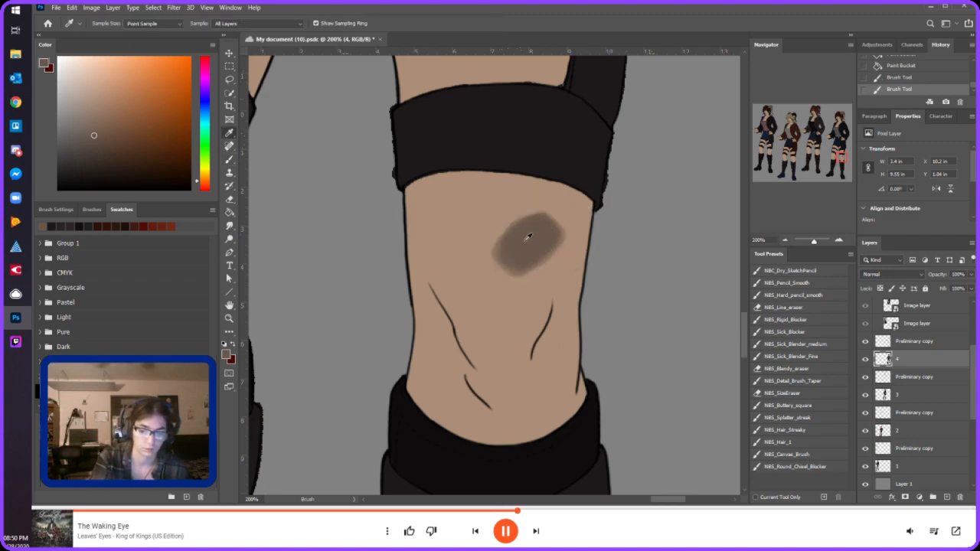
{"action": "left_click", "coordinate": [449, 251], "text": "alt"}
{"action": "left_click", "coordinate": [528, 236], "text": "alt"}
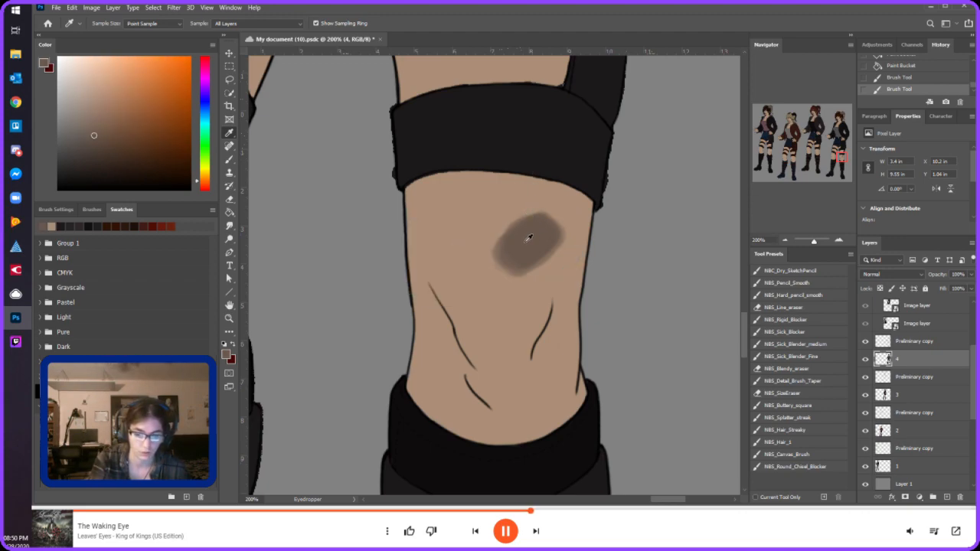
{"action": "left_click", "coordinate": [61, 228]}
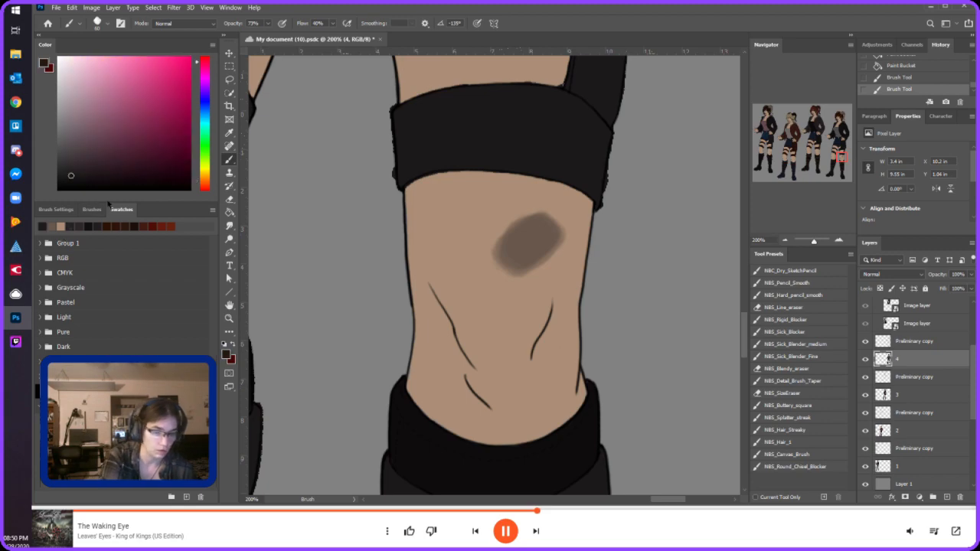
{"action": "mouse_move", "coordinate": [518, 255]}
{"action": "left_mouse_down"}
{"action": "mouse_move", "coordinate": [516, 236]}
{"action": "mouse_move", "coordinate": [536, 245]}
{"action": "left_mouse_up"}
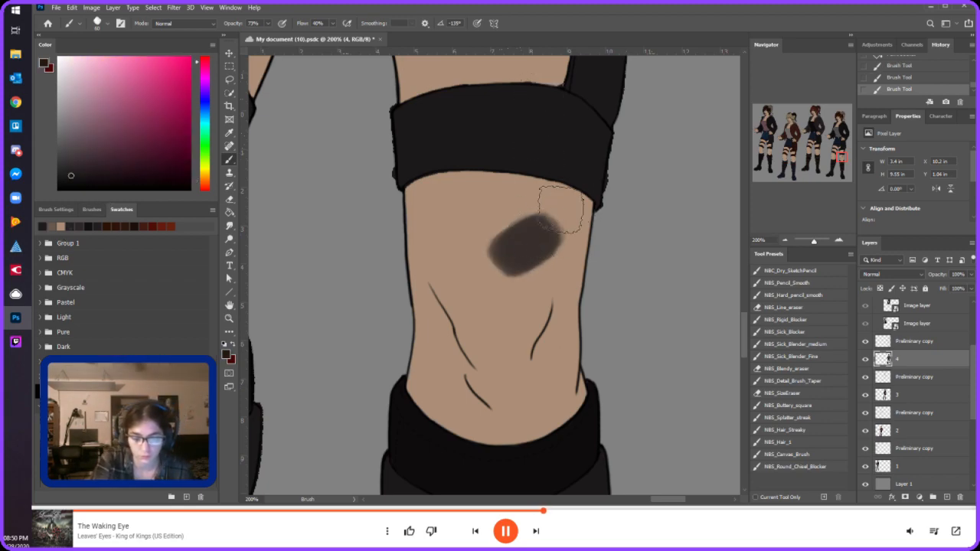
- Sample the surrounding skin colour and paint over the dark test patch above the knee
{"action": "left_click", "coordinate": [527, 242], "text": "alt"}
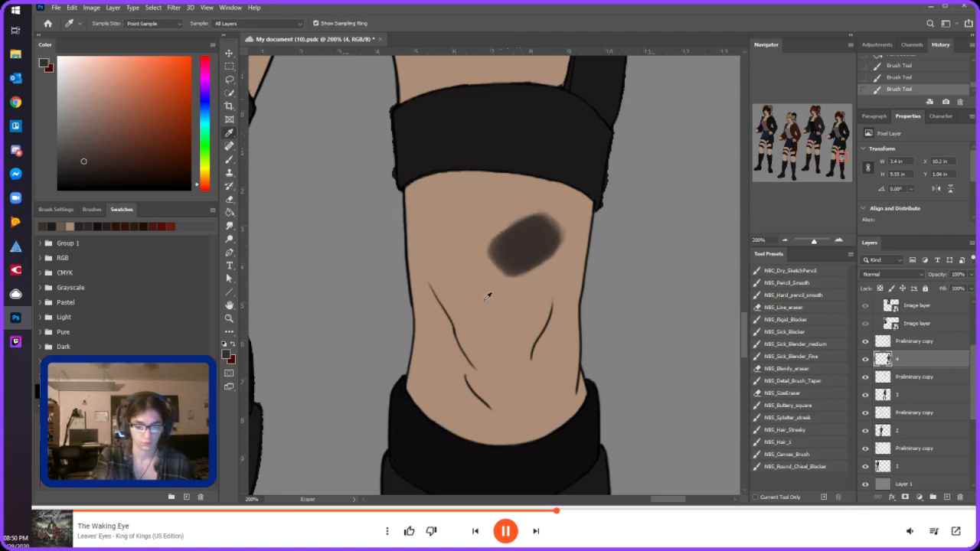
{"action": "left_click", "coordinate": [499, 277], "text": "alt"}
{"action": "mouse_move", "coordinate": [526, 234]}
{"action": "left_mouse_down"}
{"action": "mouse_move", "coordinate": [513, 267]}
{"action": "mouse_move", "coordinate": [523, 262]}
{"action": "mouse_move", "coordinate": [500, 246]}
{"action": "left_mouse_up"}
{"action": "mouse_move", "coordinate": [553, 231]}
{"action": "left_mouse_down"}
{"action": "mouse_move", "coordinate": [531, 242]}
{"action": "mouse_move", "coordinate": [532, 219]}
{"action": "left_mouse_up"}
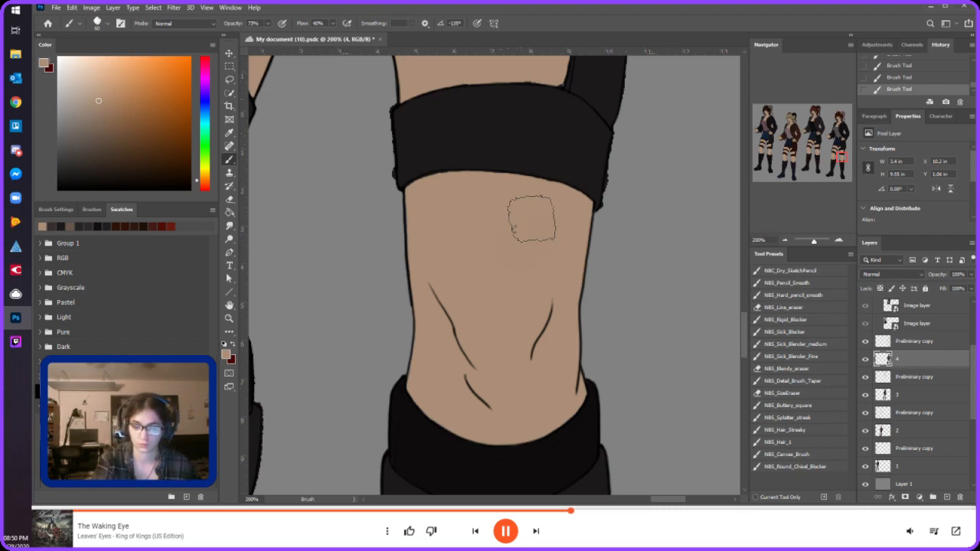
- Switch to the NBS_Sick_Blocker brush with a larger tip and show the fourth figure's legs at 66.67% zoom
{"action": "left_click", "coordinate": [818, 332]}
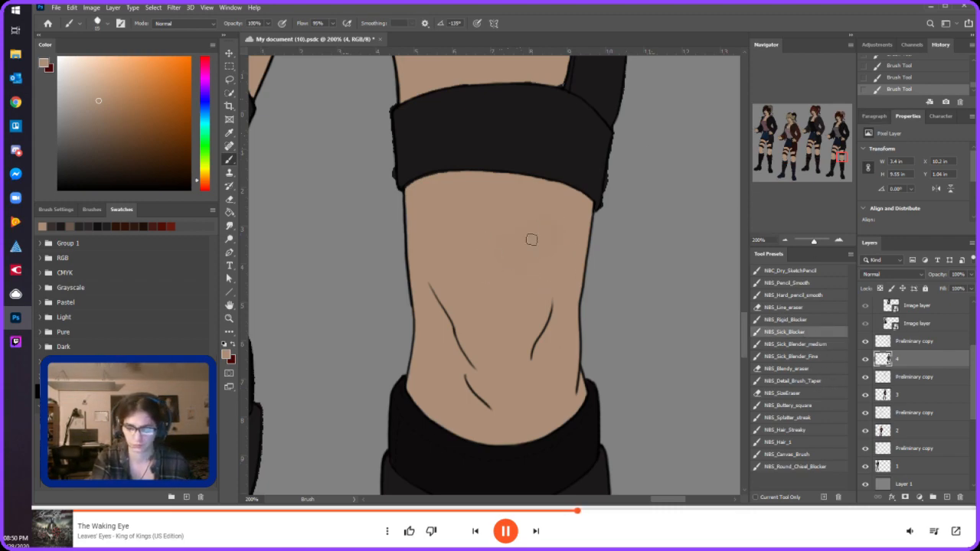
{"action": "left_click", "coordinate": [810, 347]}
{"action": "left_click", "coordinate": [810, 334]}
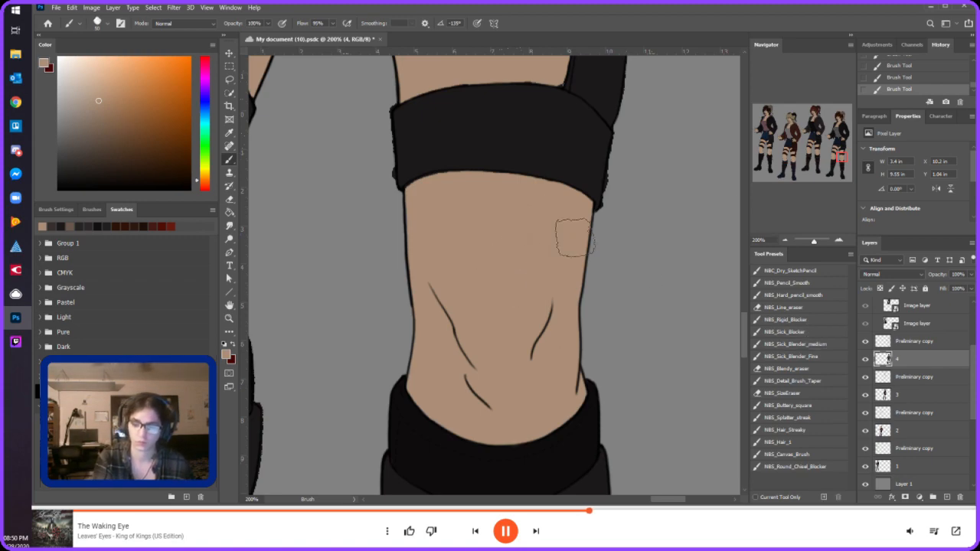
{"action": "left_click", "coordinate": [785, 241]}
{"action": "left_click", "coordinate": [785, 240]}
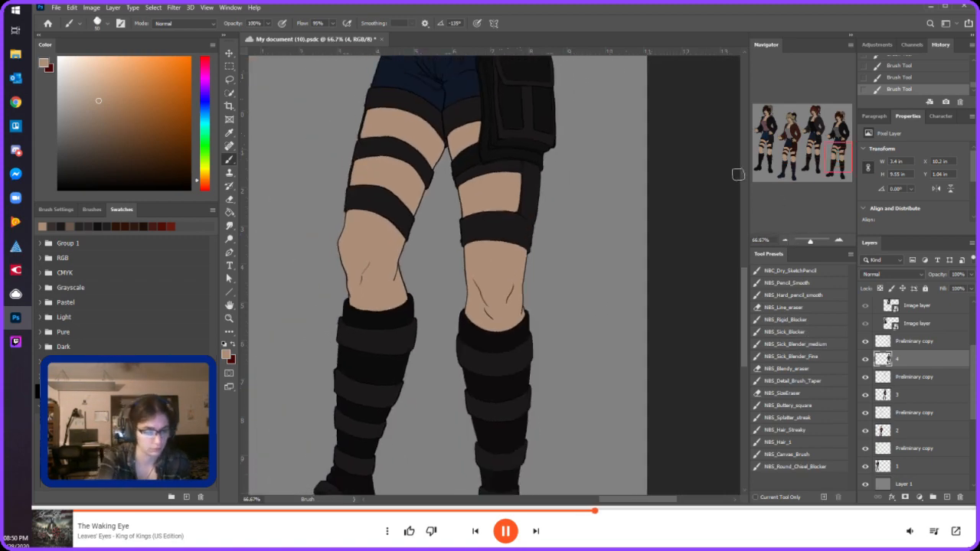
- Try a dark taupe fill on all bare skin areas of the fourth figure's legs using the Paint Bucket
{"action": "left_click", "coordinate": [229, 212]}
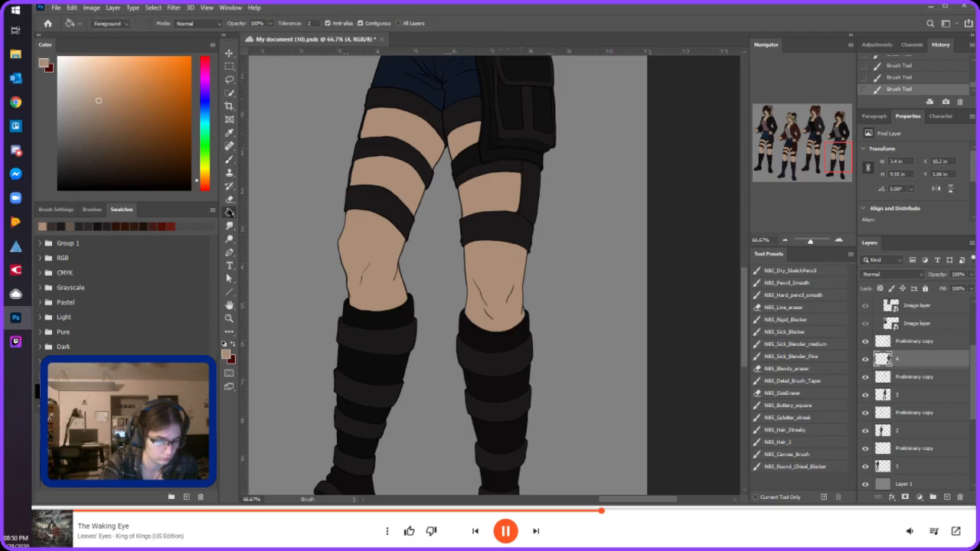
{"action": "left_click", "coordinate": [51, 226]}
{"action": "left_click", "coordinate": [383, 242]}
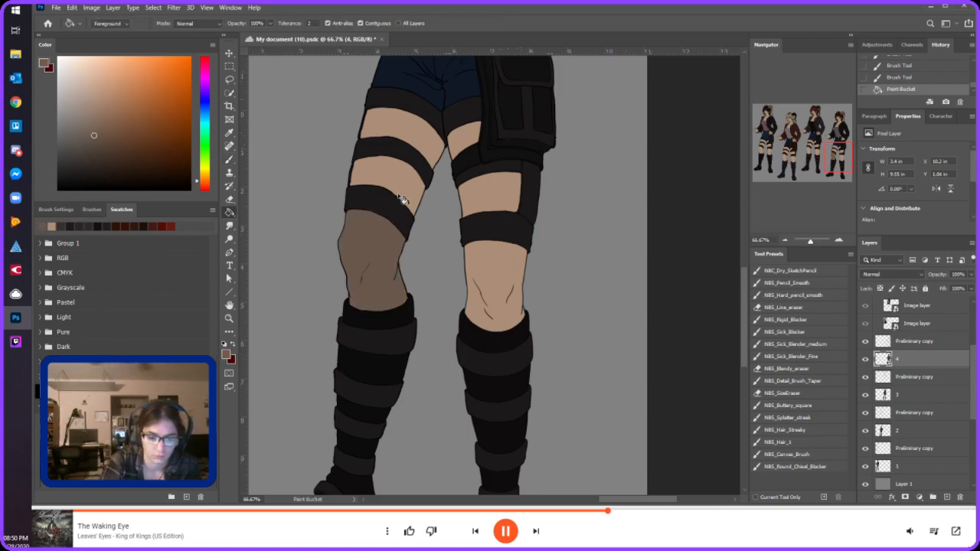
{"action": "left_click", "coordinate": [411, 185]}
{"action": "left_click", "coordinate": [431, 142]}
{"action": "left_click", "coordinate": [475, 143]}
{"action": "left_click", "coordinate": [484, 197]}
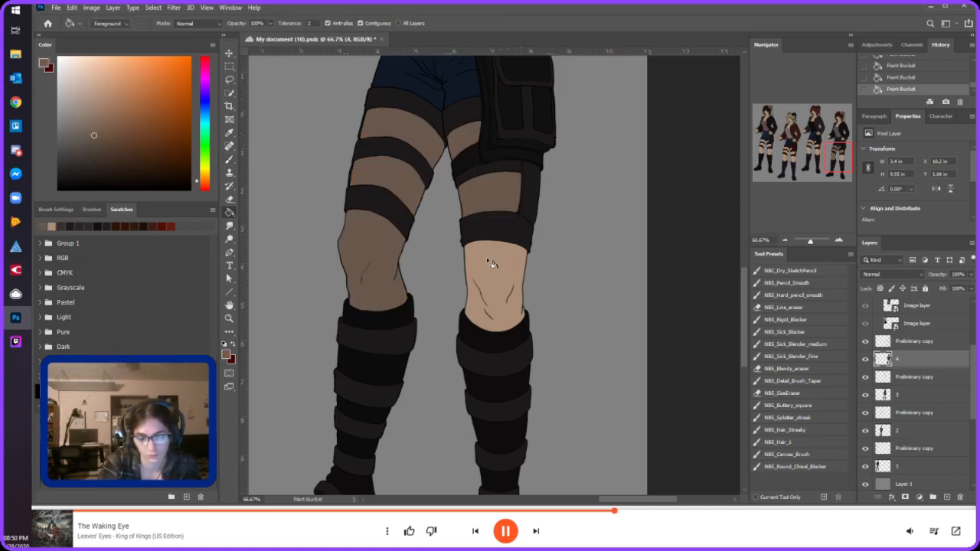
{"action": "left_click", "coordinate": [490, 258]}
{"action": "left_click", "coordinate": [784, 240]}
{"action": "left_click", "coordinate": [784, 240]}
{"action": "left_click", "coordinate": [784, 240]}
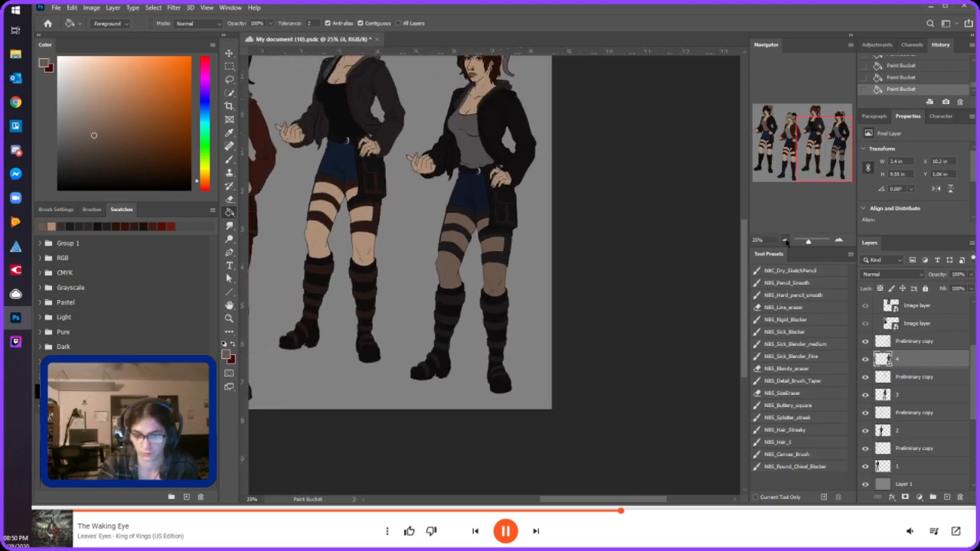
{"action": "left_click", "coordinate": [797, 154]}
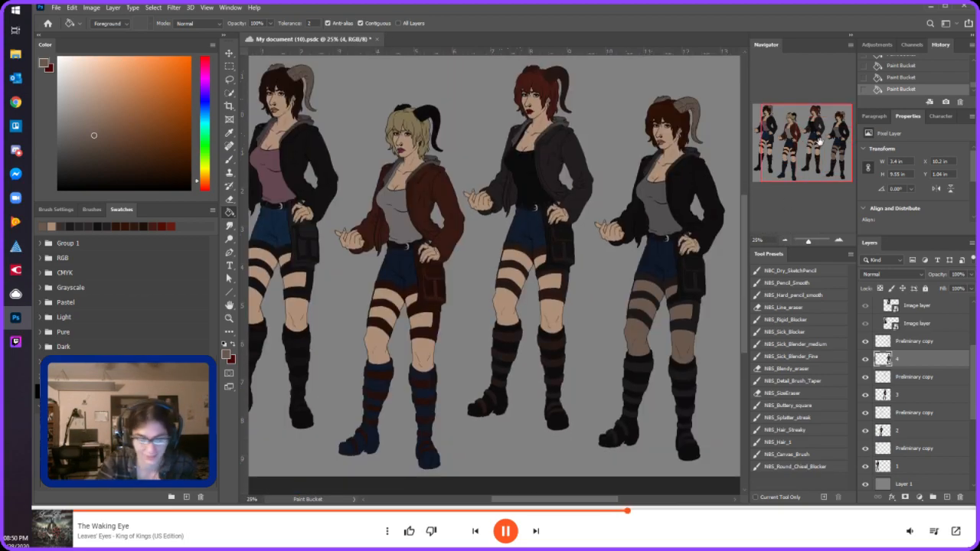
- Try a darker near-black brown fill on the skin areas between the fourth figure's leg bands
{"action": "left_click", "coordinate": [67, 223]}
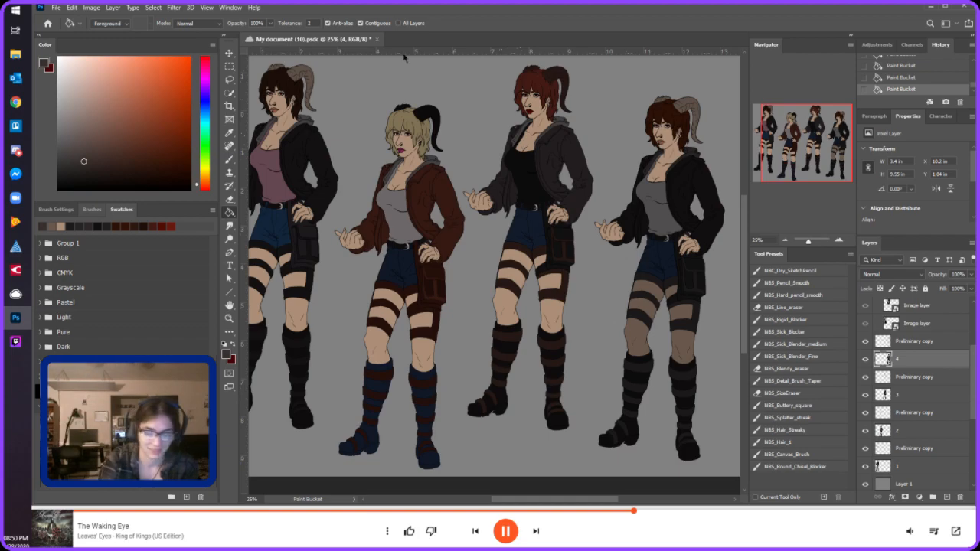
{"action": "left_click", "coordinate": [647, 322]}
{"action": "left_click", "coordinate": [648, 308]}
{"action": "left_click", "coordinate": [657, 294]}
{"action": "left_click", "coordinate": [674, 293]}
{"action": "left_click", "coordinate": [681, 318]}
{"action": "left_click", "coordinate": [683, 341]}
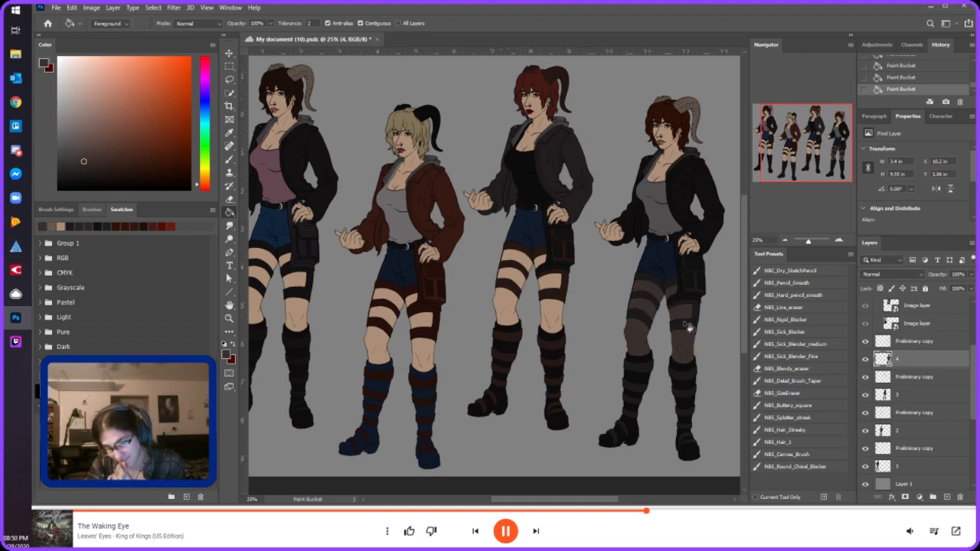
- Undo the near-black brown fills on the fourth figure's legs, back to the taupe version
{"action": "key", "text": "ctrl+z"}
{"action": "key", "text": "ctrl+z"}
{"action": "key", "text": "ctrl+z"}
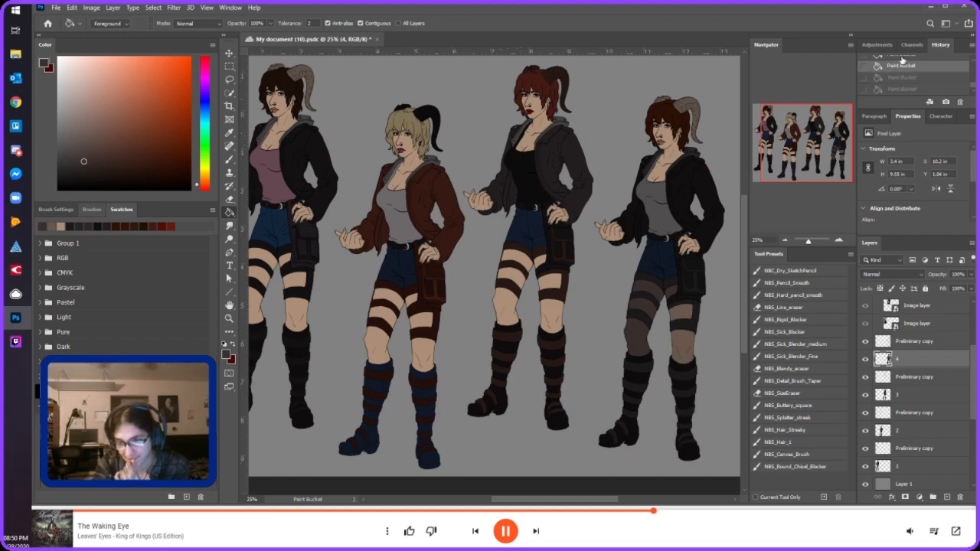
{"action": "left_click", "coordinate": [974, 85]}
{"action": "left_click", "coordinate": [973, 70]}
{"action": "left_click", "coordinate": [972, 58]}
{"action": "left_click", "coordinate": [940, 73]}
{"action": "key", "text": "ctrl+z"}
{"action": "key", "text": "ctrl+z"}
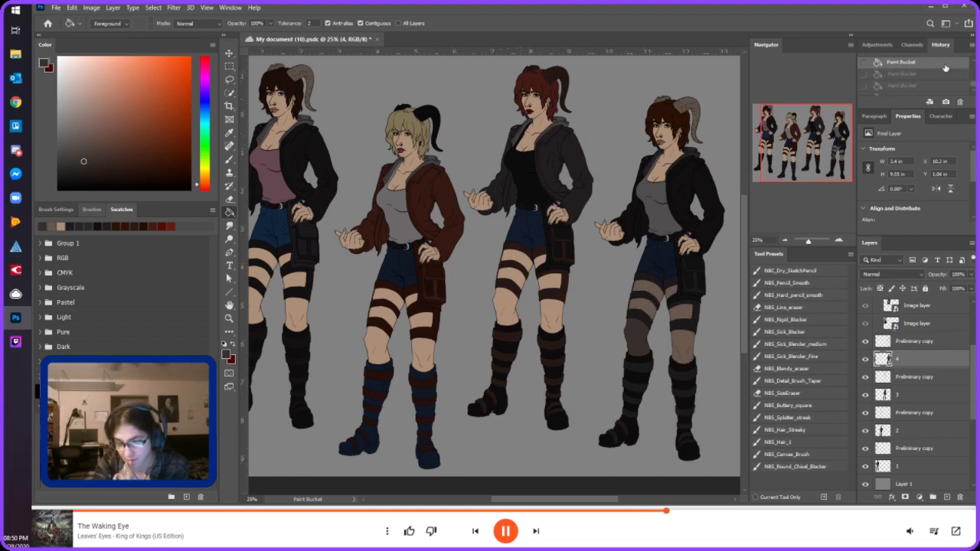
{"action": "scroll", "coordinate": [944, 71], "scroll_direction": "up", "scroll_amount": 1}
{"action": "left_click", "coordinate": [948, 69]}
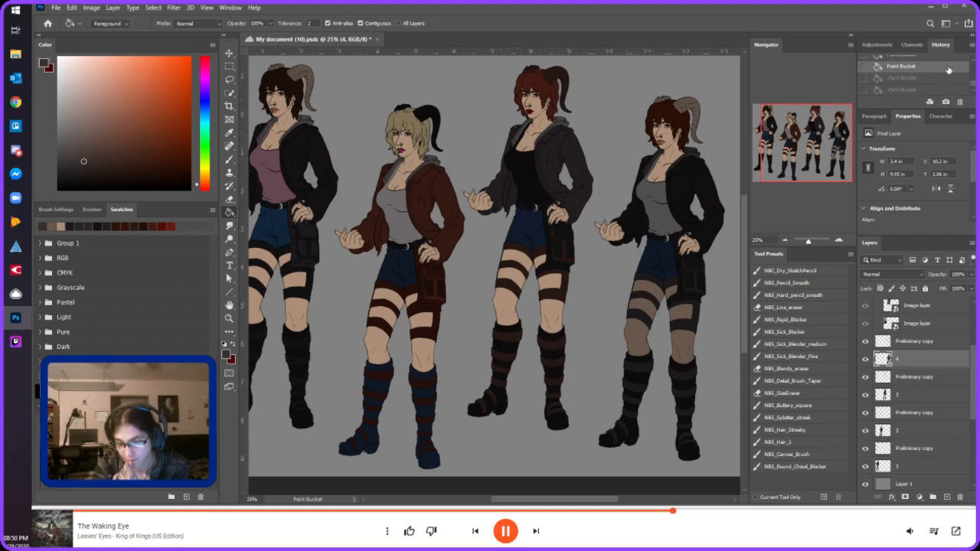
- Fill the bare skin areas of the third figure's legs on layer 3 with the dark taupe colour
{"action": "left_click", "coordinate": [60, 225]}
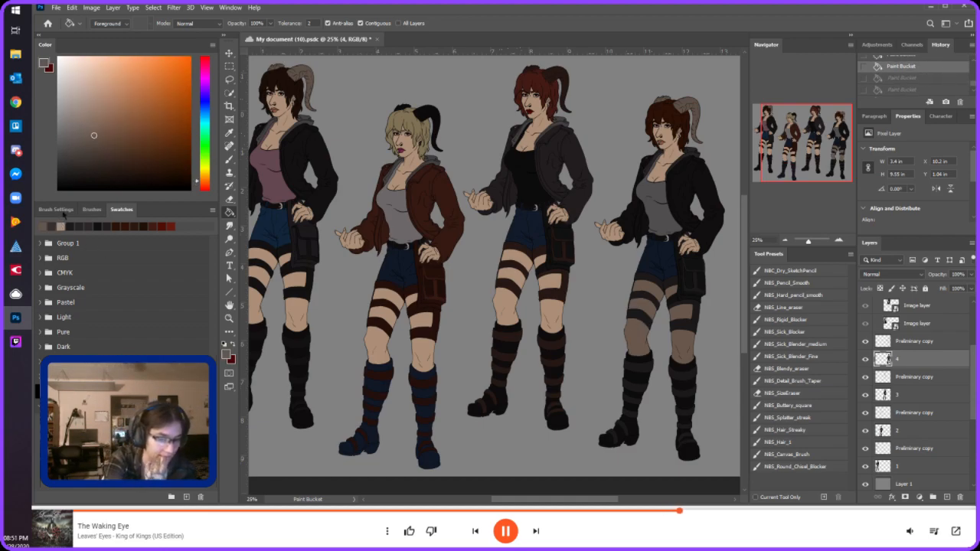
{"action": "left_click", "coordinate": [912, 391]}
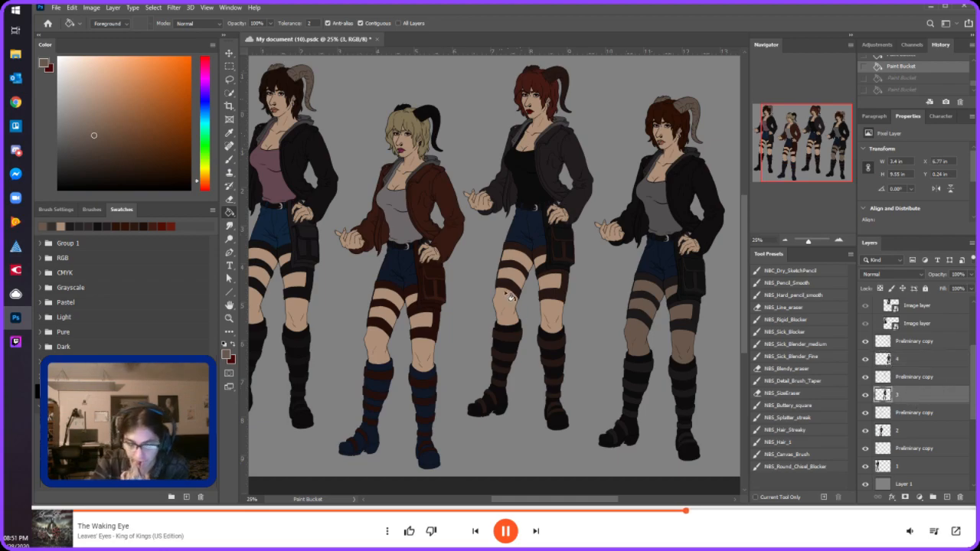
{"action": "left_click", "coordinate": [506, 299]}
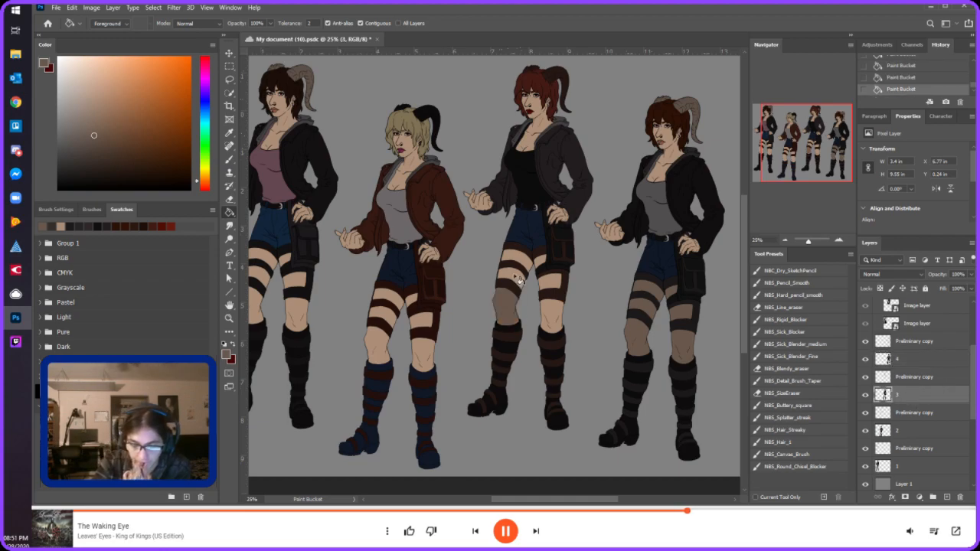
{"action": "left_click", "coordinate": [553, 301]}
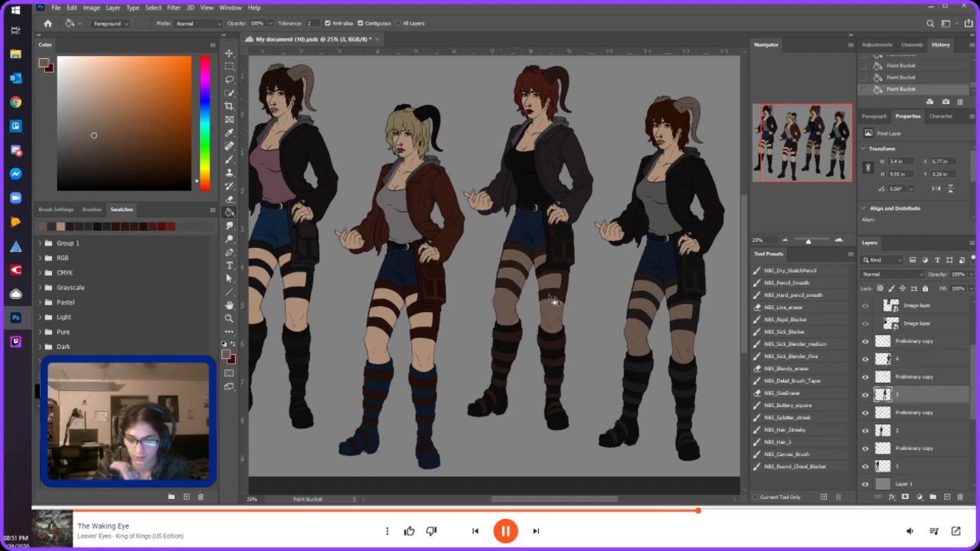
- Refill the fourth figure's leg areas on layer 4 with the light skin tone
{"action": "left_click", "coordinate": [42, 226]}
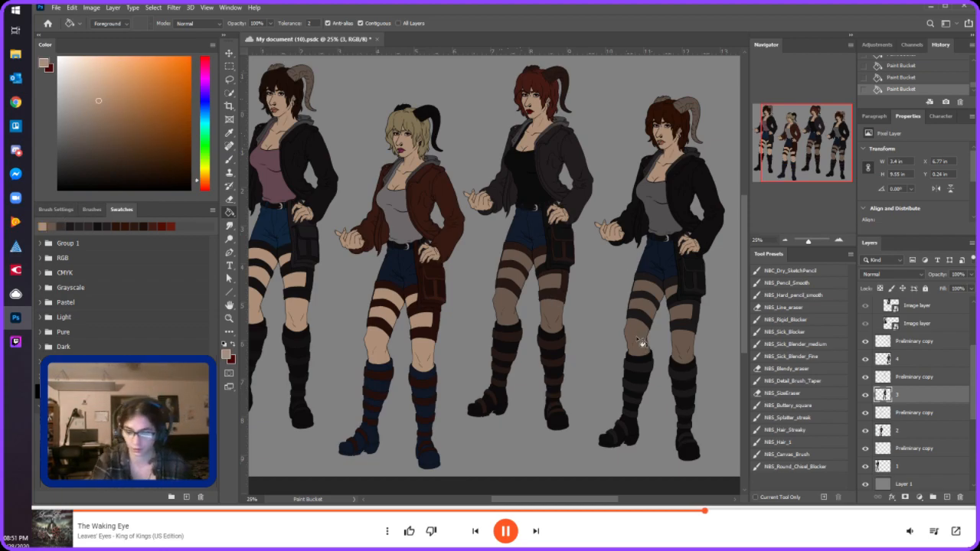
{"action": "left_click", "coordinate": [650, 312]}
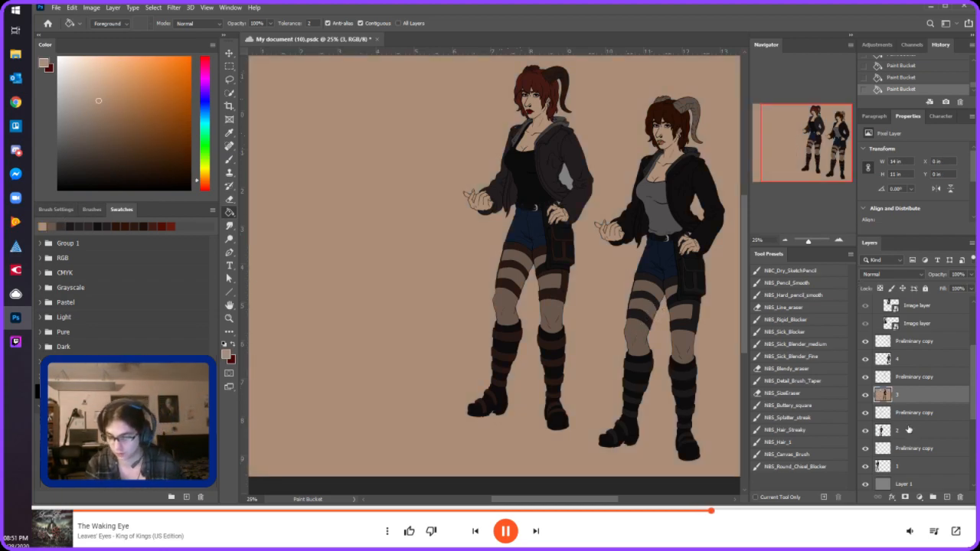
{"action": "key", "text": "ctrl+z"}
{"action": "left_click", "coordinate": [915, 359]}
{"action": "left_click", "coordinate": [652, 335]}
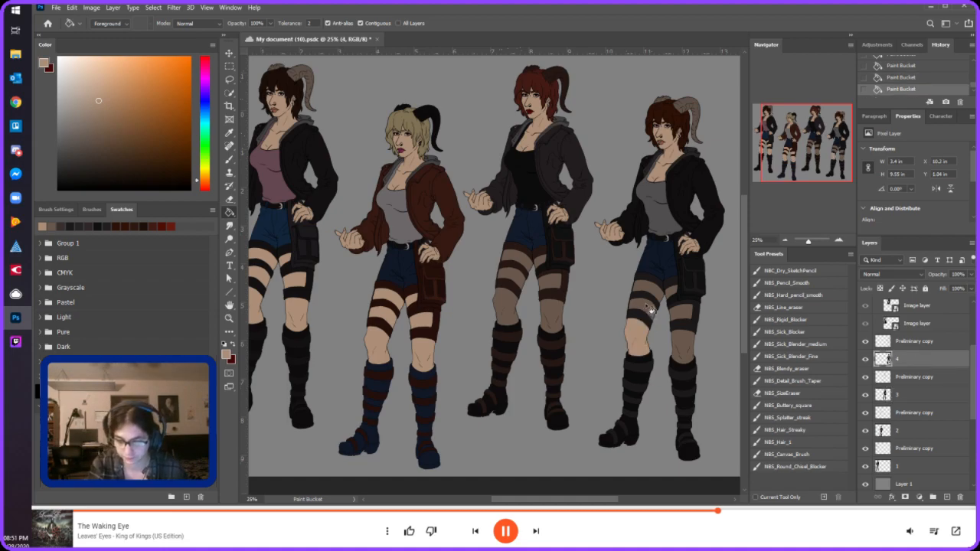
{"action": "left_click", "coordinate": [684, 343]}
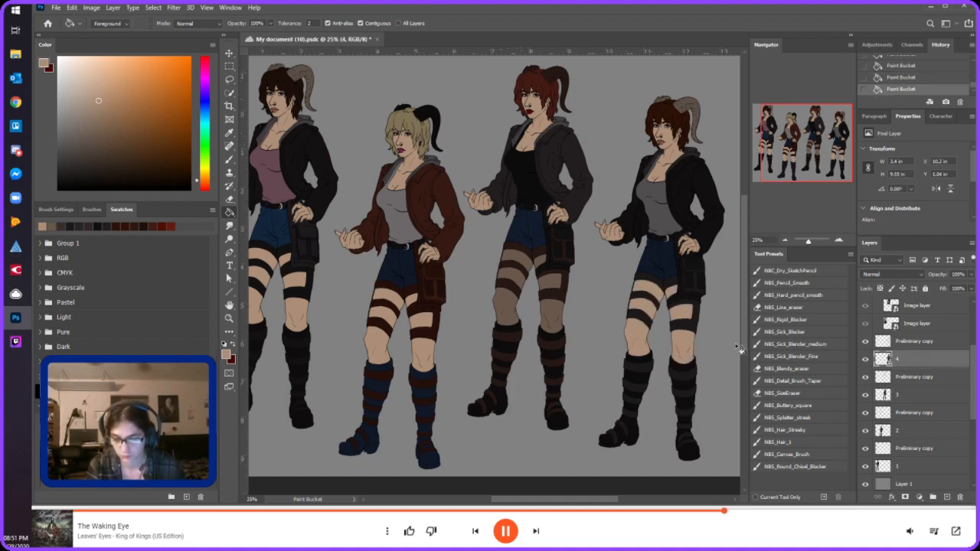
- Select all six bare skin areas of the fourth figure's legs together with the Magic Wand
{"action": "left_click", "coordinate": [229, 92]}
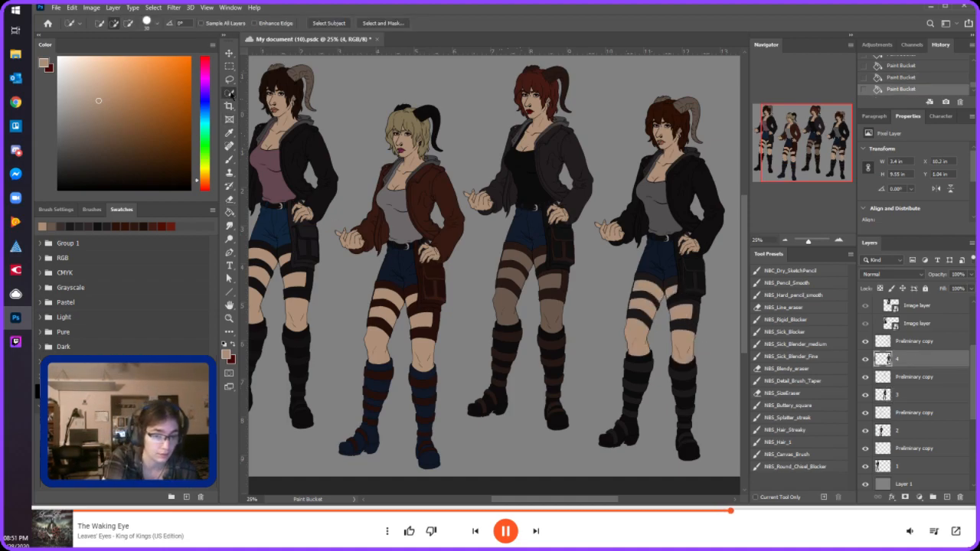
{"action": "left_click", "coordinate": [277, 113]}
{"action": "left_click", "coordinate": [649, 287]}
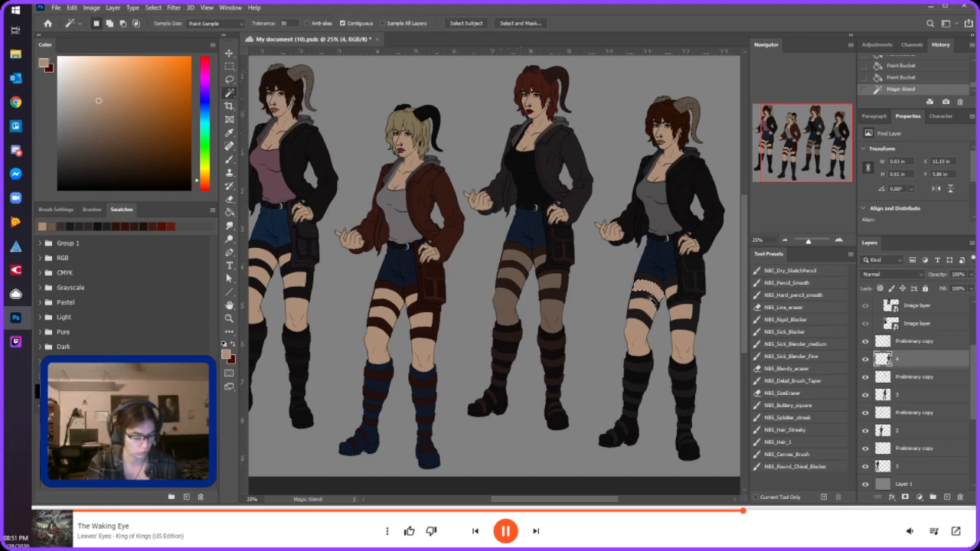
{"action": "left_click", "coordinate": [646, 307], "text": "shift"}
{"action": "left_click", "coordinate": [638, 330], "text": "shift"}
{"action": "left_click", "coordinate": [671, 292], "text": "shift"}
{"action": "left_click", "coordinate": [678, 312], "text": "shift"}
{"action": "left_click", "coordinate": [678, 341], "text": "shift"}
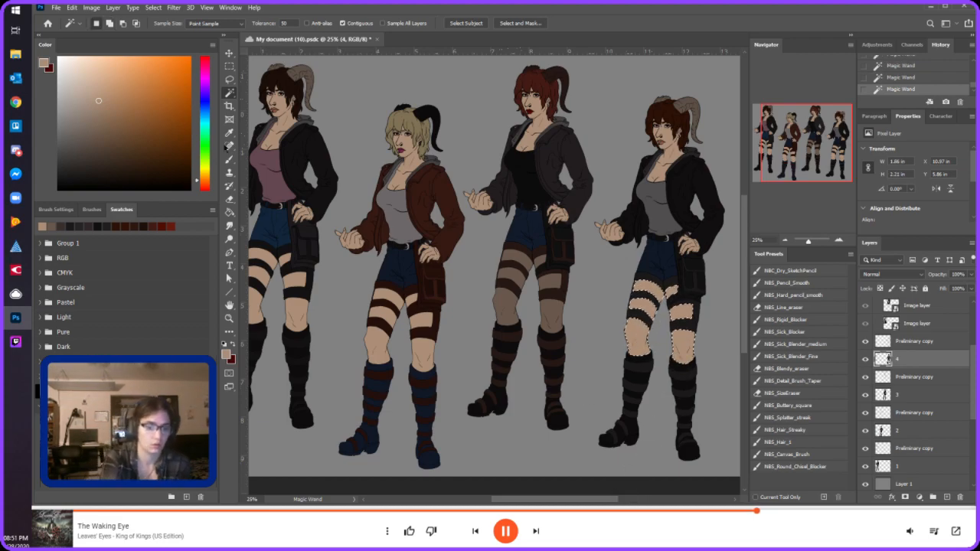
- Brush thin, dark brown-grey parallel diagonal lines across the selected skin of the fourth figure's left-hand leg in the picture
{"action": "key", "text": "b"}
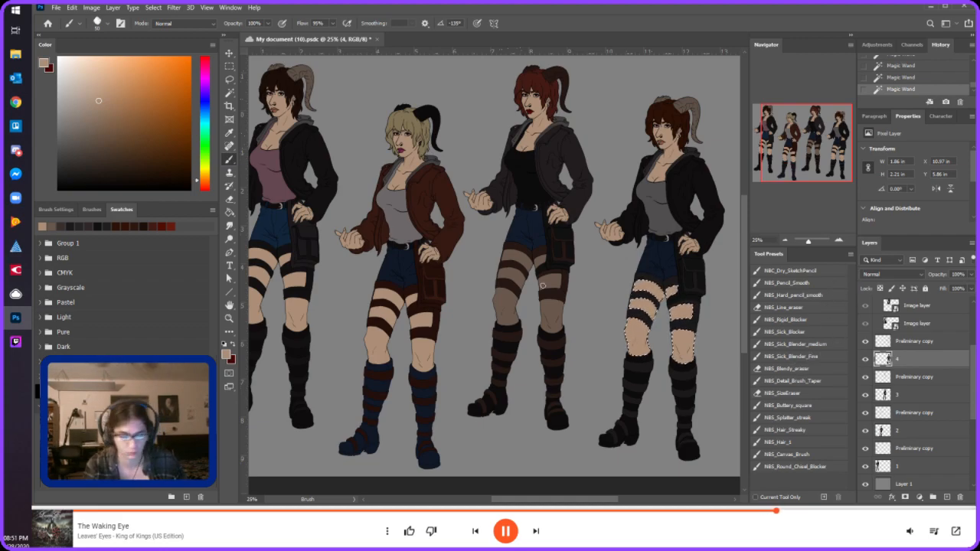
{"action": "left_click", "coordinate": [805, 335]}
{"action": "left_click", "coordinate": [838, 241]}
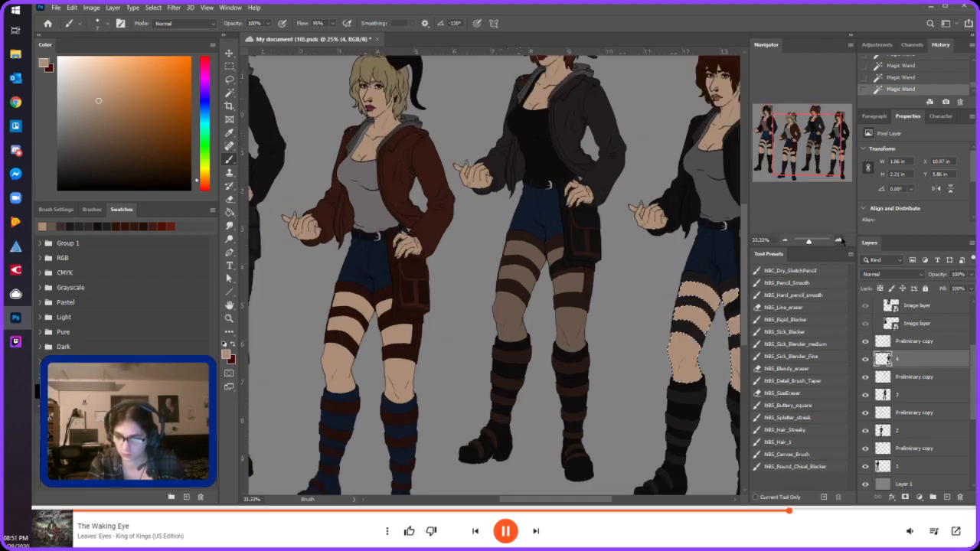
{"action": "left_click", "coordinate": [838, 241]}
{"action": "left_click", "coordinate": [838, 240]}
{"action": "mouse_move", "coordinate": [809, 146]}
{"action": "left_mouse_down"}
{"action": "mouse_move", "coordinate": [836, 149]}
{"action": "mouse_move", "coordinate": [820, 151]}
{"action": "left_mouse_up"}
{"action": "left_click", "coordinate": [839, 240]}
{"action": "left_click_drag", "start_coordinate": [84, 167], "coordinate": [58, 175]}
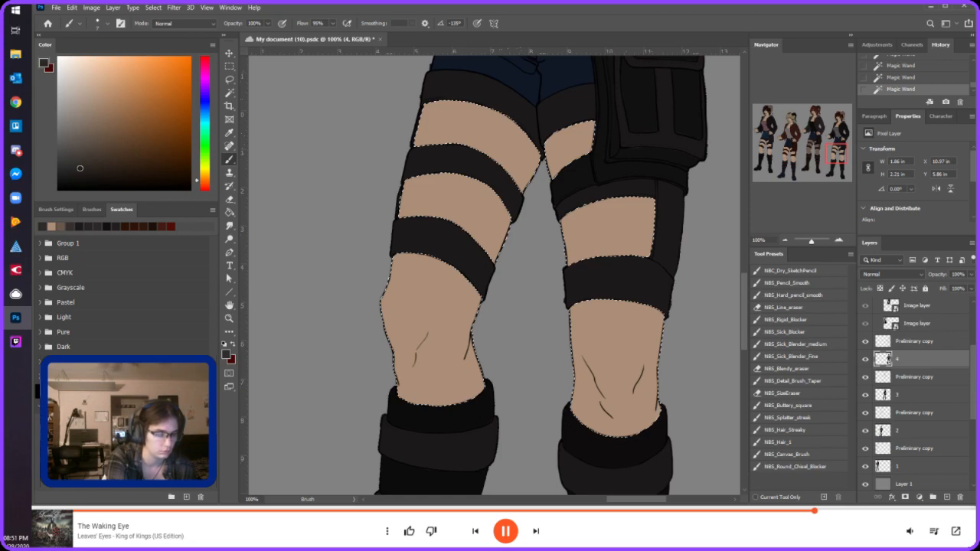
{"action": "left_click", "coordinate": [60, 226]}
{"action": "left_click", "coordinate": [69, 226]}
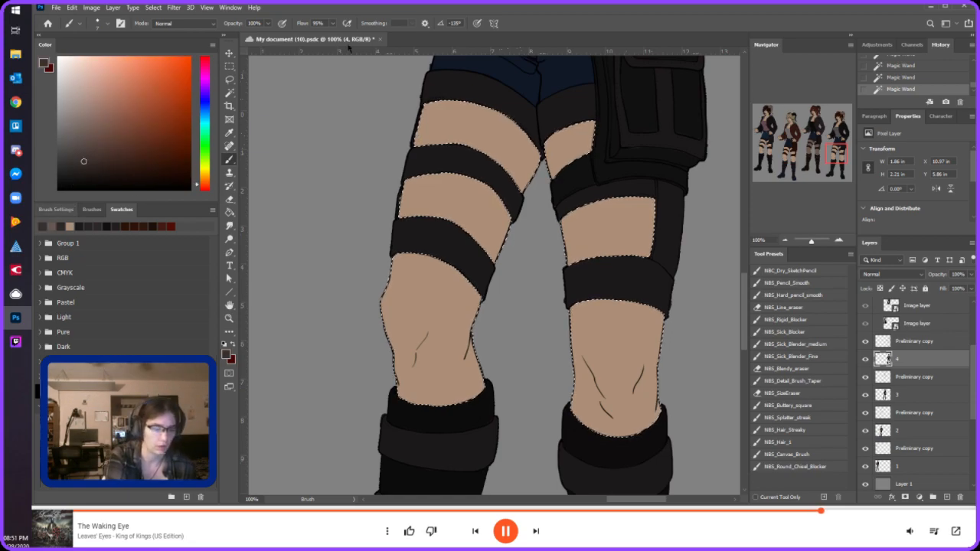
{"action": "mouse_move", "coordinate": [426, 101]}
{"action": "left_mouse_down"}
{"action": "mouse_move", "coordinate": [412, 147]}
{"action": "mouse_move", "coordinate": [446, 103]}
{"action": "left_mouse_up"}
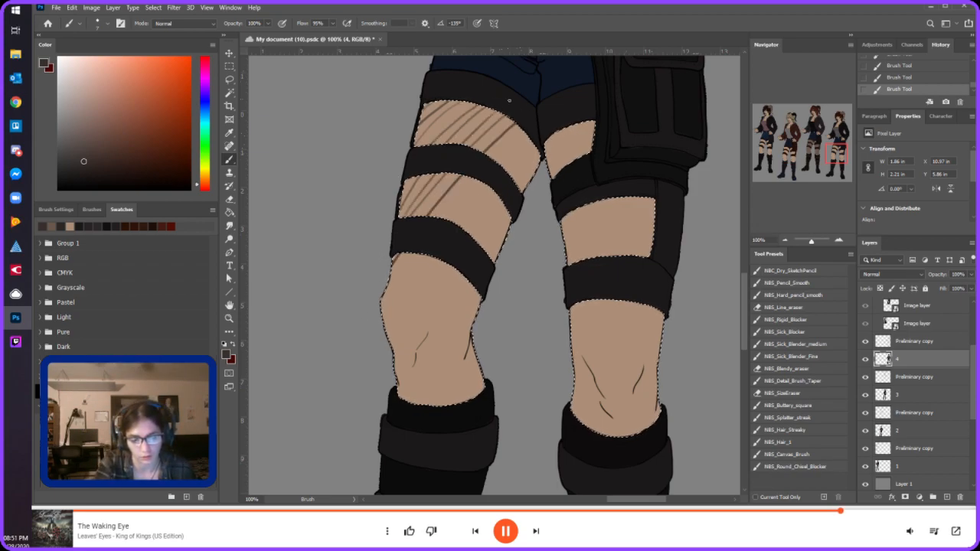
{"action": "left_click_drag", "start_coordinate": [536, 152], "coordinate": [512, 180]}
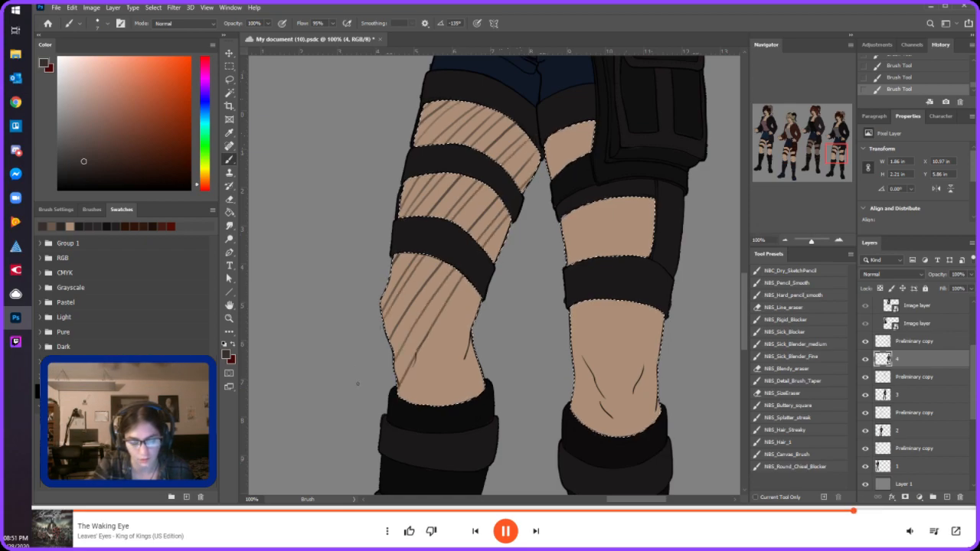
{"action": "left_click_drag", "start_coordinate": [440, 330], "coordinate": [405, 391]}
{"action": "left_click_drag", "start_coordinate": [469, 342], "coordinate": [430, 407]}
{"action": "left_click_drag", "start_coordinate": [471, 363], "coordinate": [448, 432]}
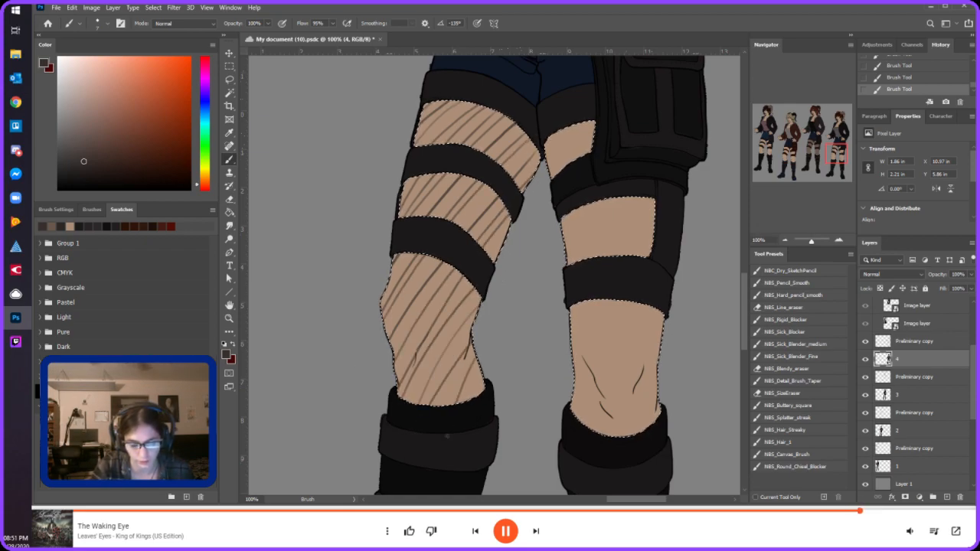
{"action": "left_click_drag", "start_coordinate": [470, 360], "coordinate": [447, 393]}
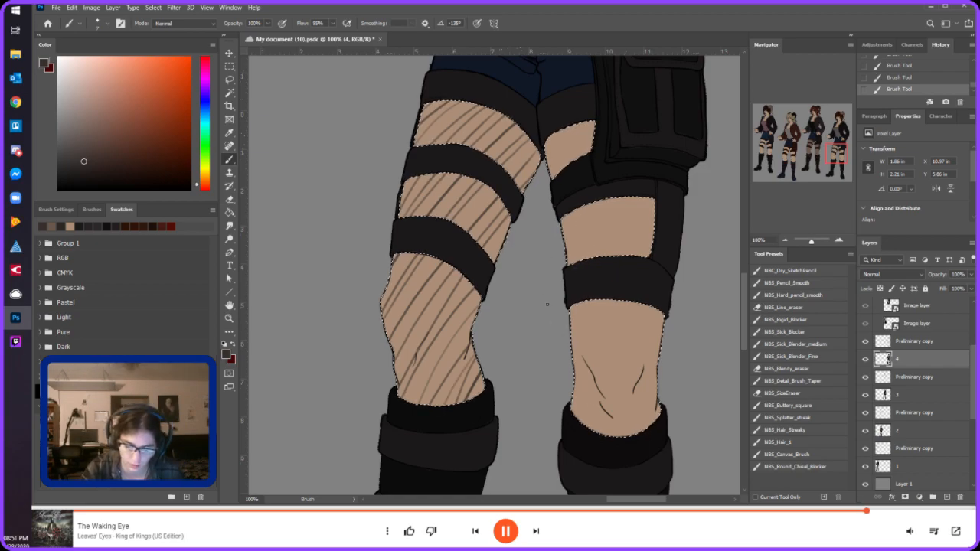
- Cross the diagonal lines on that leg with opposing strokes for a fishnet pattern, and start hatching the other thigh
{"action": "mouse_move", "coordinate": [394, 359]}
{"action": "left_mouse_down"}
{"action": "mouse_move", "coordinate": [483, 382]}
{"action": "mouse_move", "coordinate": [478, 364]}
{"action": "left_mouse_up"}
{"action": "left_click_drag", "start_coordinate": [385, 319], "coordinate": [471, 349]}
{"action": "mouse_move", "coordinate": [382, 300]}
{"action": "left_mouse_down"}
{"action": "mouse_move", "coordinate": [472, 337]}
{"action": "mouse_move", "coordinate": [477, 325]}
{"action": "left_mouse_up"}
{"action": "left_click_drag", "start_coordinate": [389, 265], "coordinate": [482, 308]}
{"action": "left_click_drag", "start_coordinate": [433, 165], "coordinate": [508, 225]}
{"action": "left_click_drag", "start_coordinate": [426, 107], "coordinate": [463, 147]}
{"action": "left_click_drag", "start_coordinate": [468, 102], "coordinate": [536, 163]}
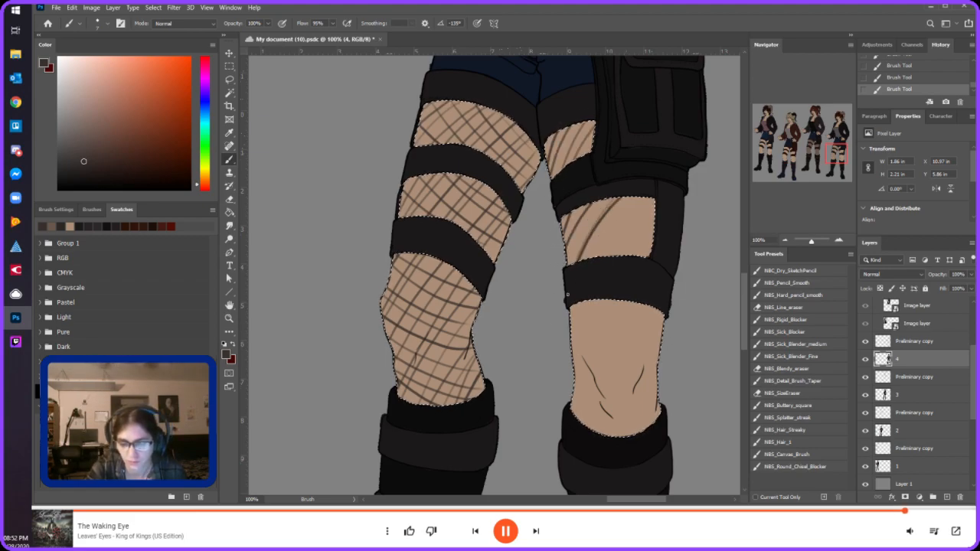
- Try dense diagonal strokes on the lower thigh section beside the bag, and undo them
{"action": "mouse_move", "coordinate": [587, 259]}
{"action": "left_mouse_down"}
{"action": "mouse_move", "coordinate": [627, 209]}
{"action": "mouse_move", "coordinate": [645, 211]}
{"action": "left_mouse_up"}
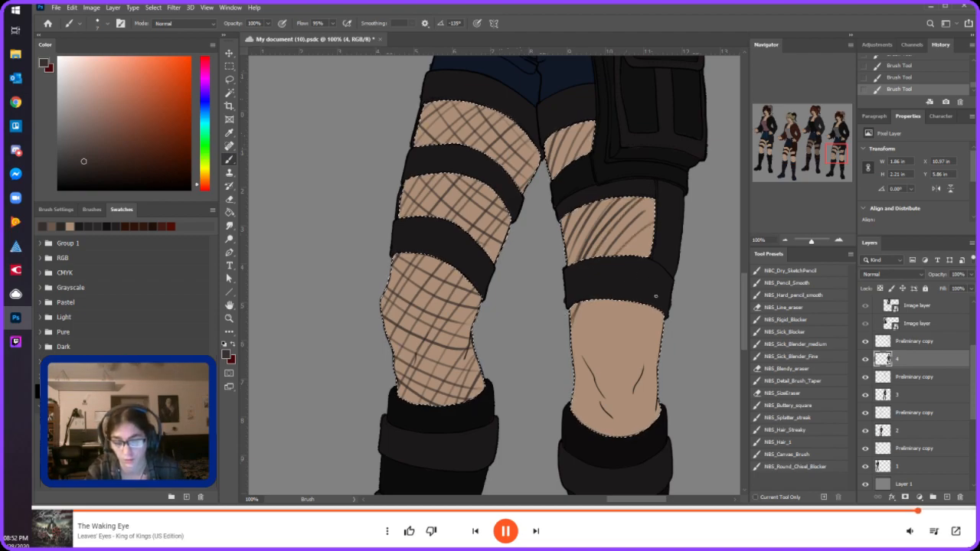
{"action": "key", "text": "ctrl+z"}
{"action": "key", "text": "ctrl+z"}
{"action": "key", "text": "ctrl+z"}
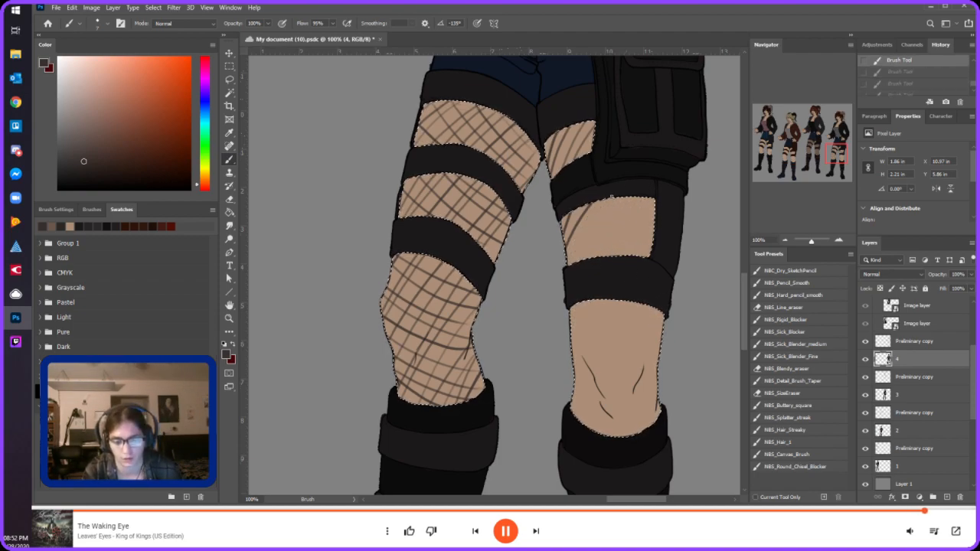
- Cover the fourth figure's thigh and knee below the bag with crossing fishnet lines, and show the figures at 25% zoom
{"action": "key", "text": "ctrl+shift+z"}
{"action": "key", "text": "ctrl+shift+z"}
{"action": "key", "text": "ctrl+shift+z"}
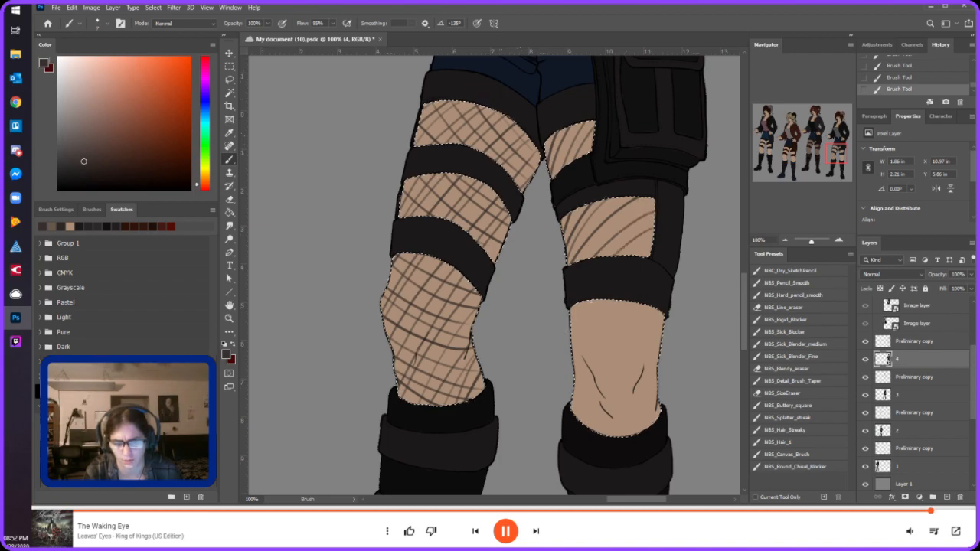
{"action": "left_click_drag", "start_coordinate": [565, 417], "coordinate": [666, 315]}
{"action": "mouse_move", "coordinate": [570, 436]}
{"action": "left_mouse_down"}
{"action": "mouse_move", "coordinate": [665, 337]}
{"action": "mouse_move", "coordinate": [665, 363]}
{"action": "left_mouse_up"}
{"action": "left_click_drag", "start_coordinate": [608, 446], "coordinate": [666, 396]}
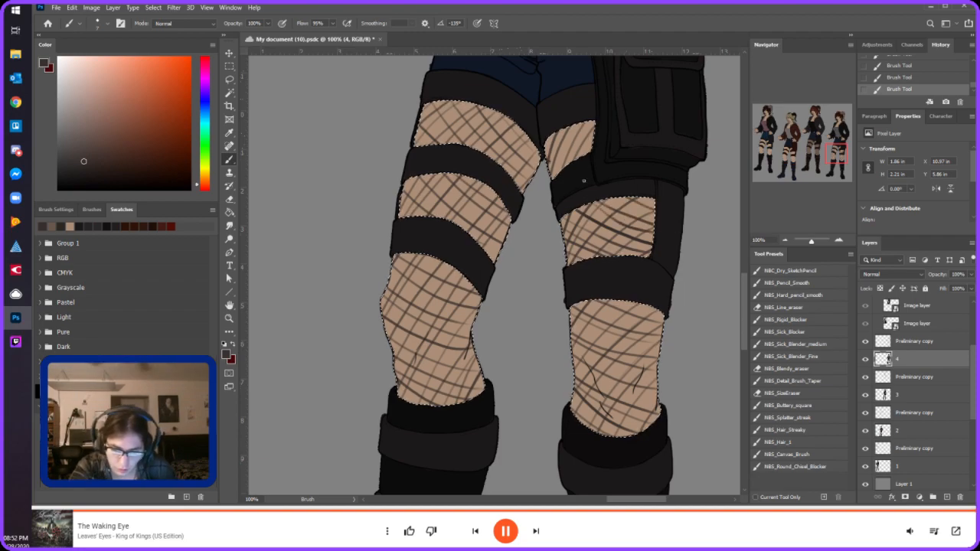
{"action": "left_click", "coordinate": [786, 240]}
{"action": "left_click", "coordinate": [786, 240]}
{"action": "left_click", "coordinate": [785, 240]}
{"action": "left_click", "coordinate": [786, 241]}
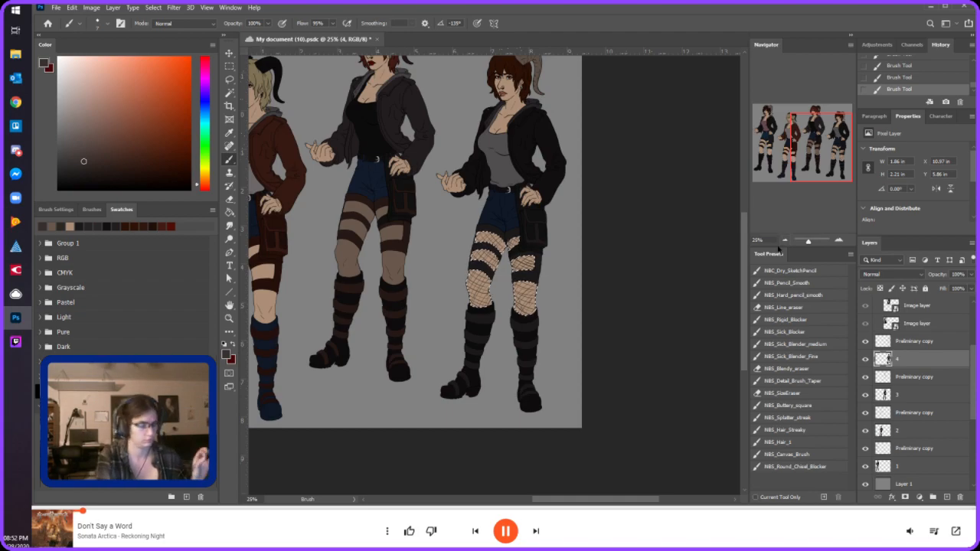
- Clear the selection around the fourth figure's fishnet leg sections and show all four figures together
{"action": "left_click", "coordinate": [153, 7]}
{"action": "left_click", "coordinate": [167, 30]}
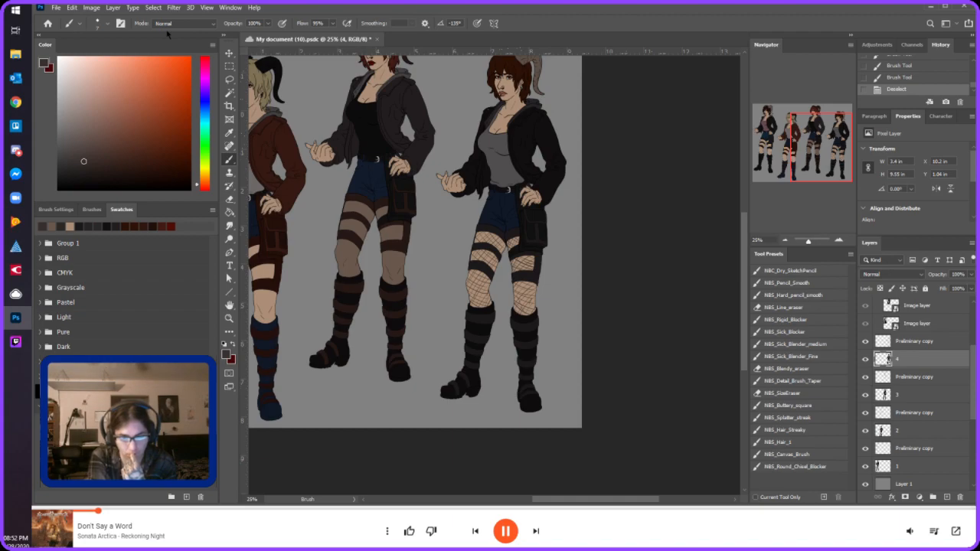
{"action": "left_click", "coordinate": [817, 138]}
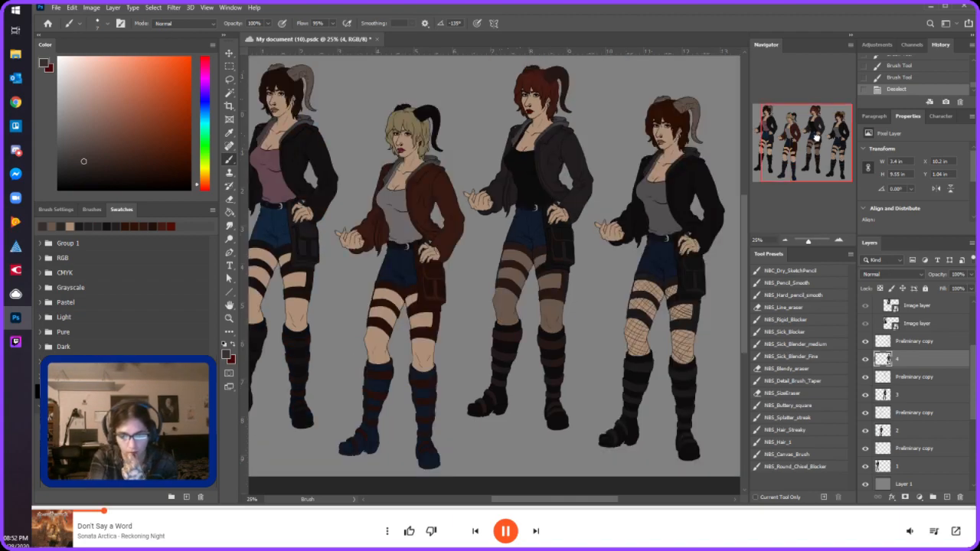
{"action": "left_click", "coordinate": [786, 240]}
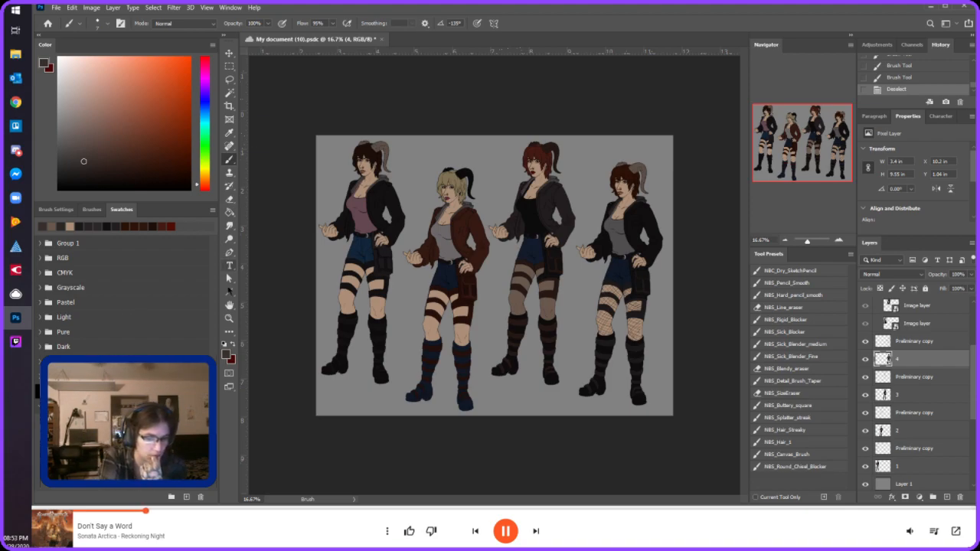
- Mix a darker tan-brown from the second figure's skin and fill that figure's chest and both hands with it on layer 2
{"action": "left_click", "coordinate": [229, 132]}
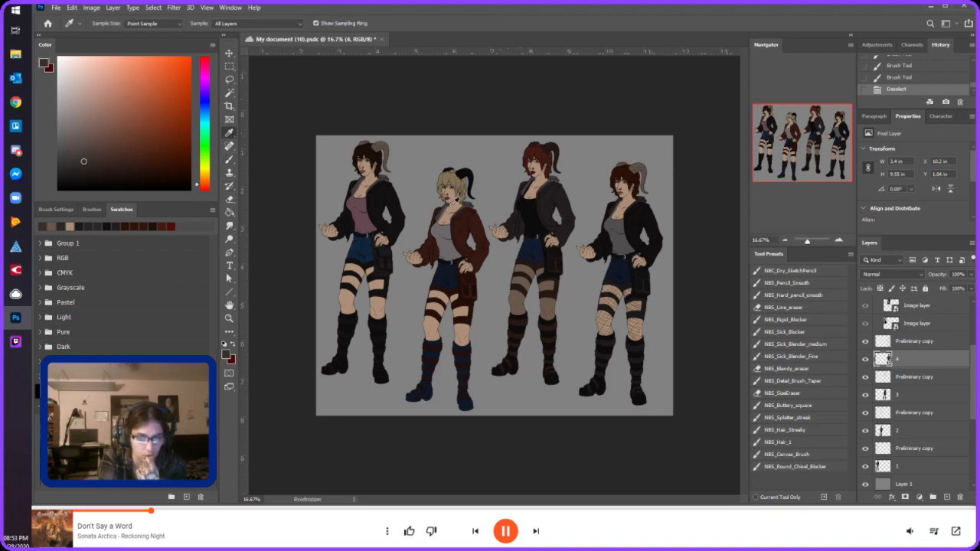
{"action": "left_click", "coordinate": [452, 205]}
{"action": "left_click", "coordinate": [103, 107]}
{"action": "left_click", "coordinate": [202, 183]}
{"action": "left_click", "coordinate": [229, 212]}
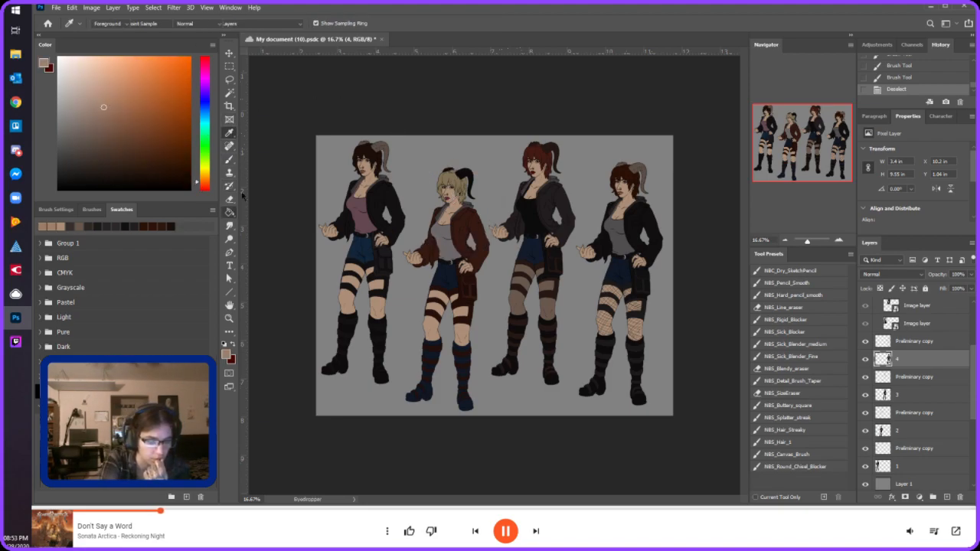
{"action": "left_click", "coordinate": [913, 428]}
{"action": "left_click", "coordinate": [459, 214]}
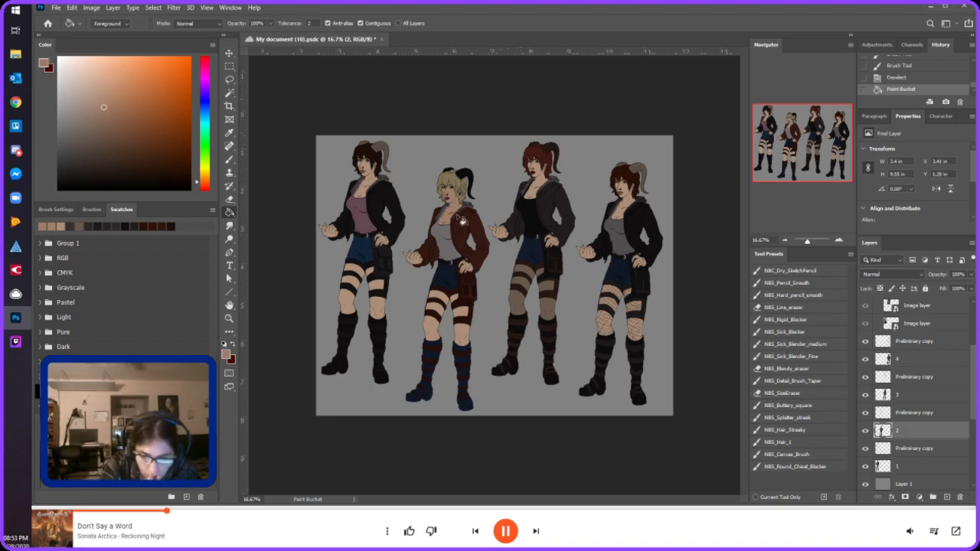
{"action": "left_click", "coordinate": [416, 263]}
{"action": "left_click", "coordinate": [466, 268]}
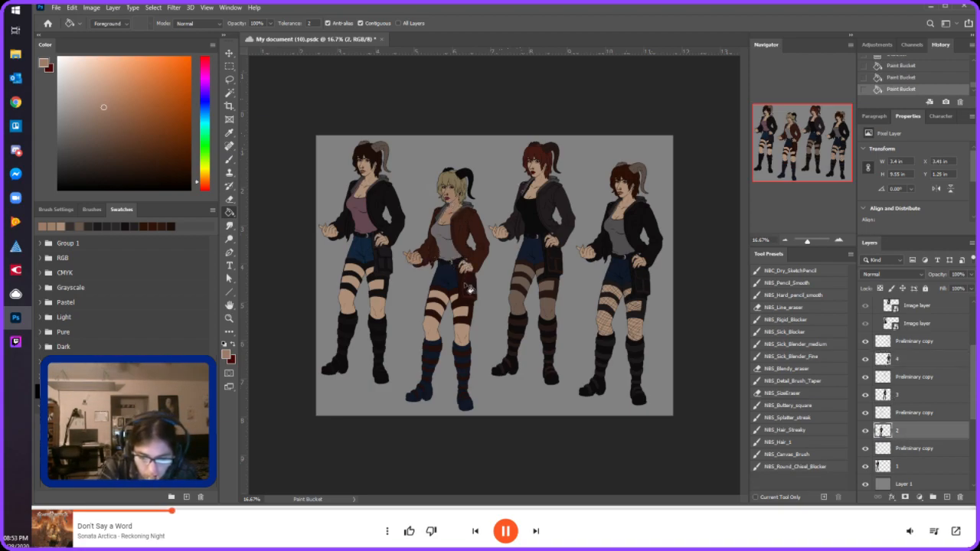
- Fill the bare skin sections on both of the second figure's legs with the same tan-brown
{"action": "left_click", "coordinate": [442, 299]}
{"action": "left_click", "coordinate": [439, 310]}
{"action": "left_click", "coordinate": [438, 327]}
{"action": "left_click", "coordinate": [465, 334]}
{"action": "left_click", "coordinate": [463, 317]}
{"action": "left_click", "coordinate": [461, 304]}
- Mix a lighter beige skin tone and try it on the fourth figure's raised hand
{"action": "left_click", "coordinate": [911, 394]}
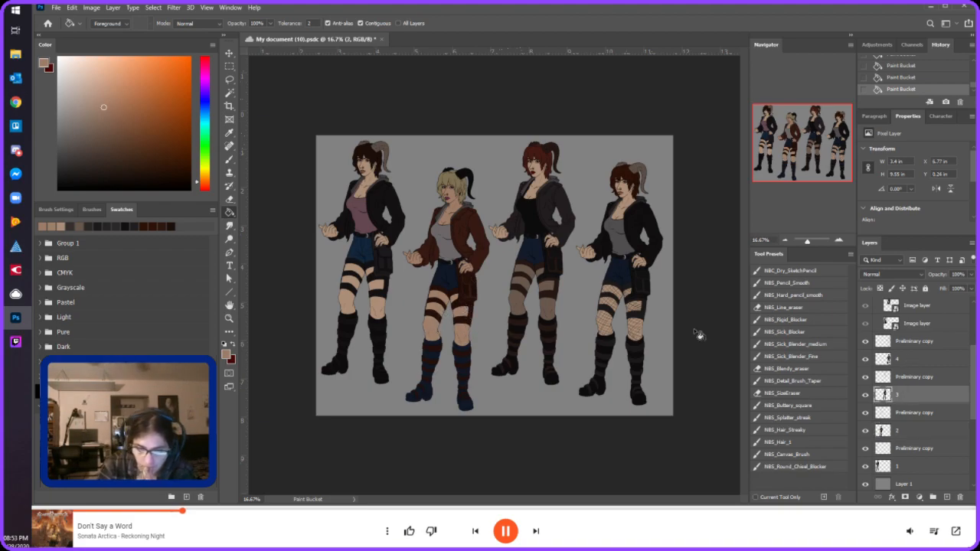
{"action": "left_click", "coordinate": [87, 77]}
{"action": "left_click", "coordinate": [84, 80]}
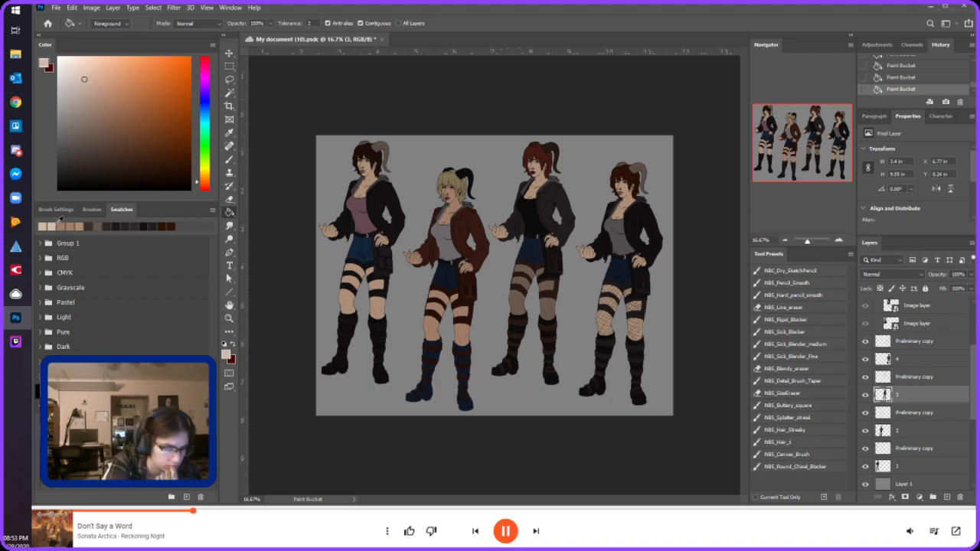
{"action": "left_click", "coordinate": [81, 226]}
{"action": "left_click", "coordinate": [94, 90]}
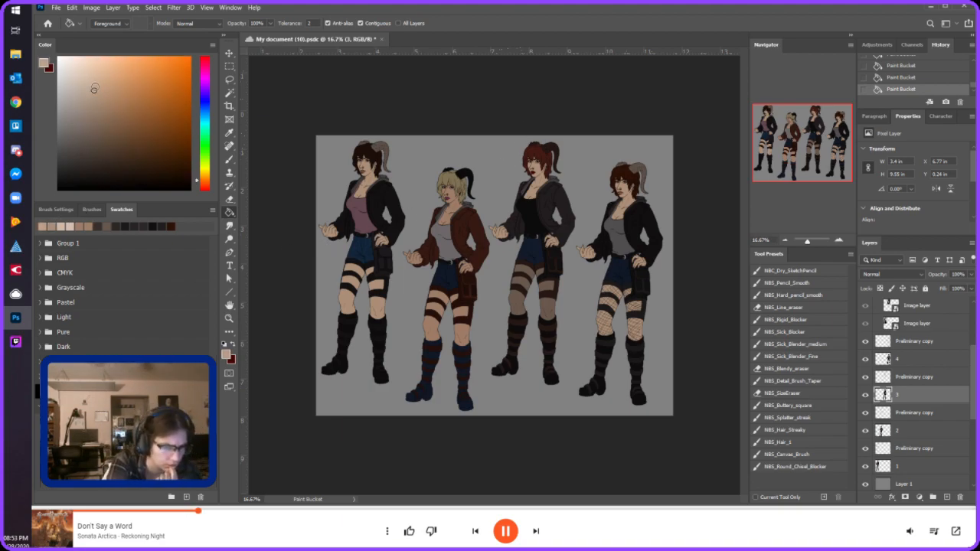
{"action": "left_click", "coordinate": [94, 86]}
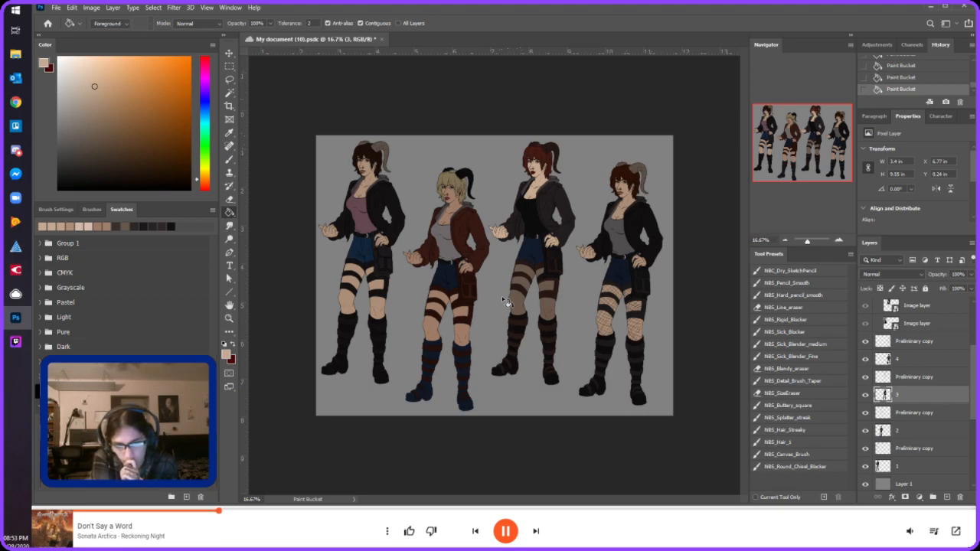
{"action": "left_click", "coordinate": [609, 233]}
{"action": "left_click", "coordinate": [905, 78]}
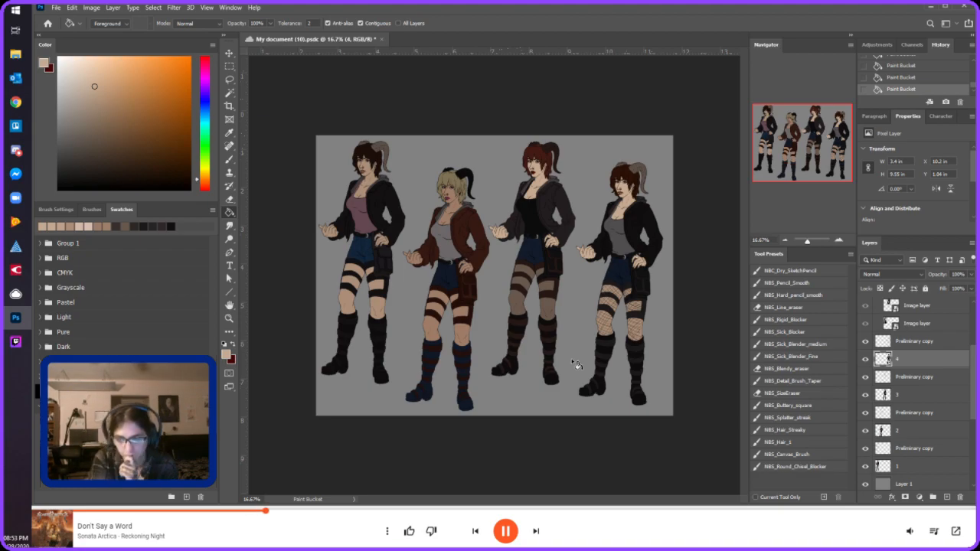
- Sample the neck skin tones of the first and third figures as a fill colour
{"action": "left_click", "coordinate": [840, 239]}
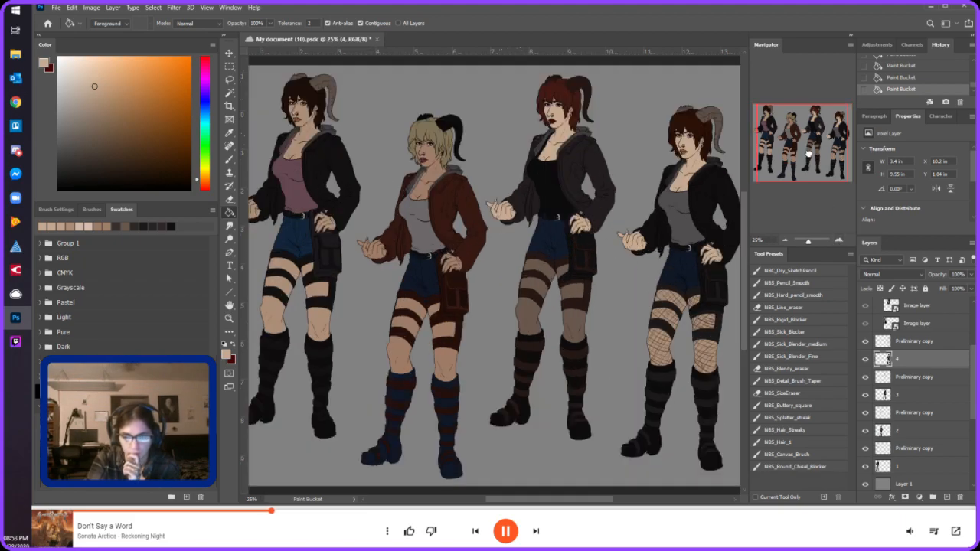
{"action": "left_click_drag", "start_coordinate": [807, 153], "coordinate": [813, 152]}
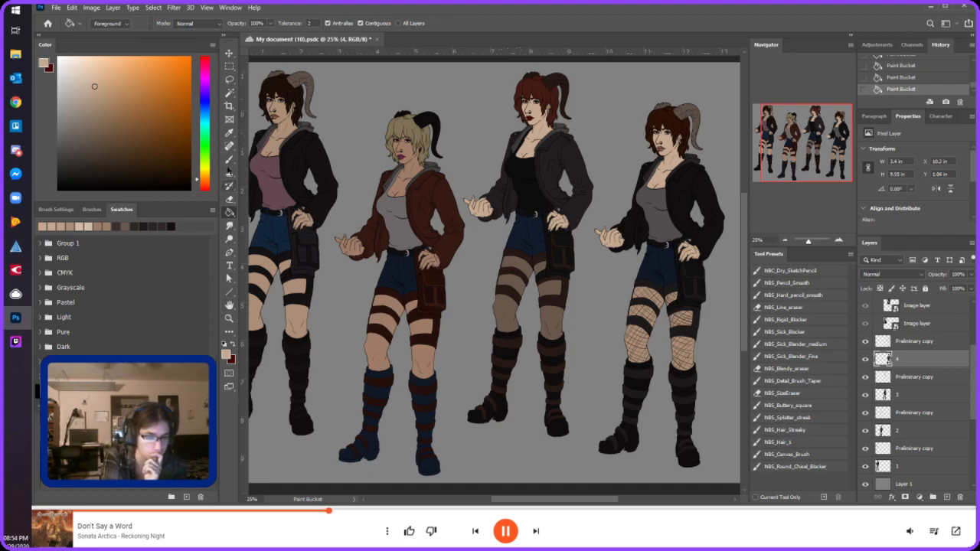
{"action": "left_click", "coordinate": [230, 132]}
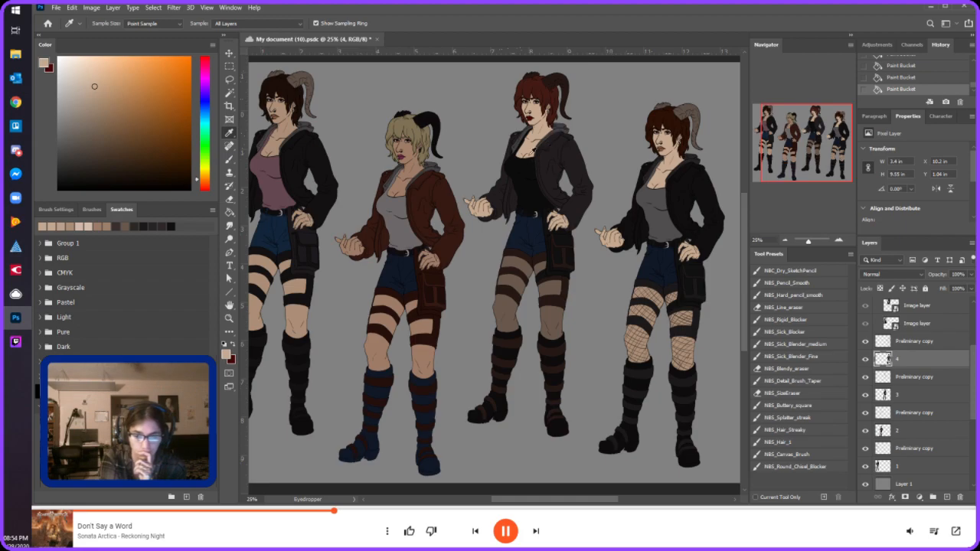
{"action": "left_click", "coordinate": [284, 129]}
{"action": "left_click", "coordinate": [534, 133]}
{"action": "left_click", "coordinate": [98, 94]}
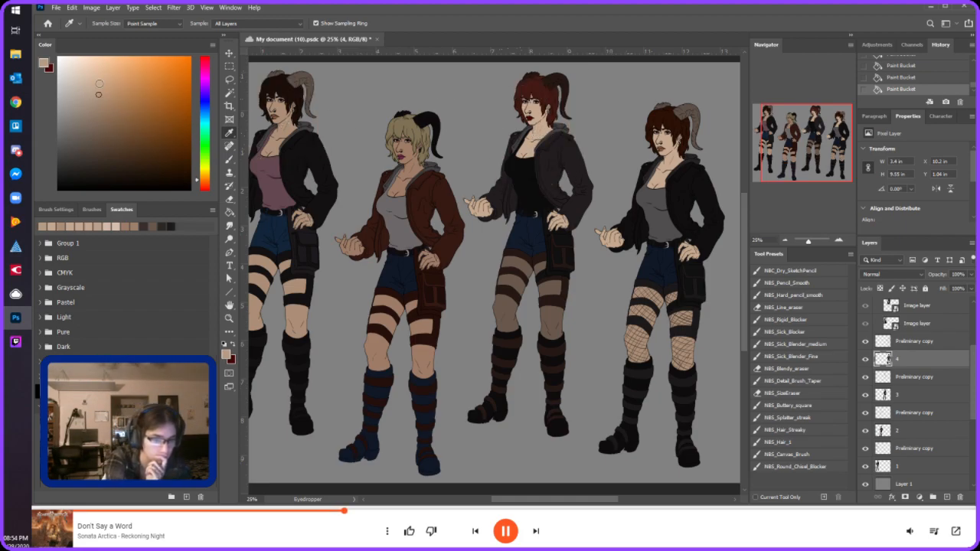
{"action": "left_click", "coordinate": [230, 216]}
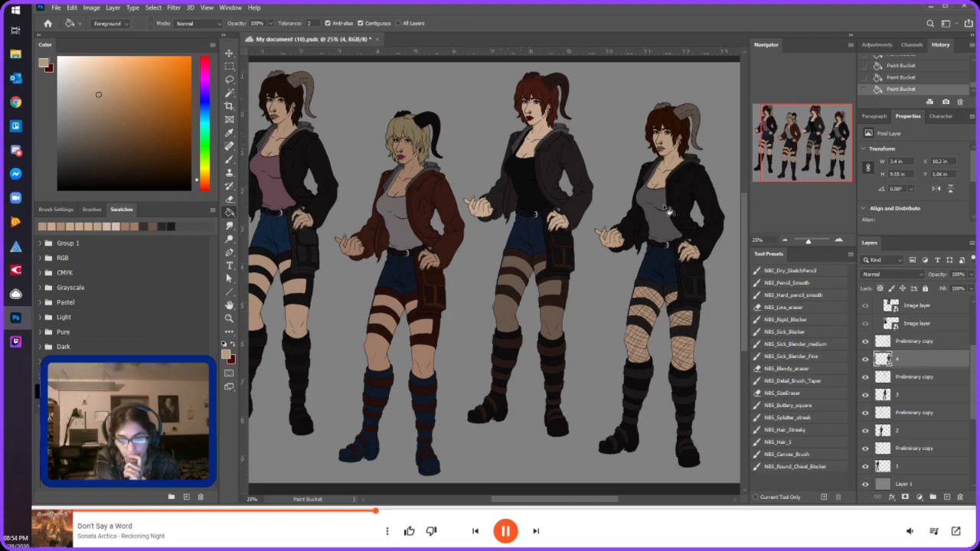
- Brush dark grey circled numbers 1 to 4 beside the four figures' heads and handwrite the name below the third figure
{"action": "key", "text": "b"}
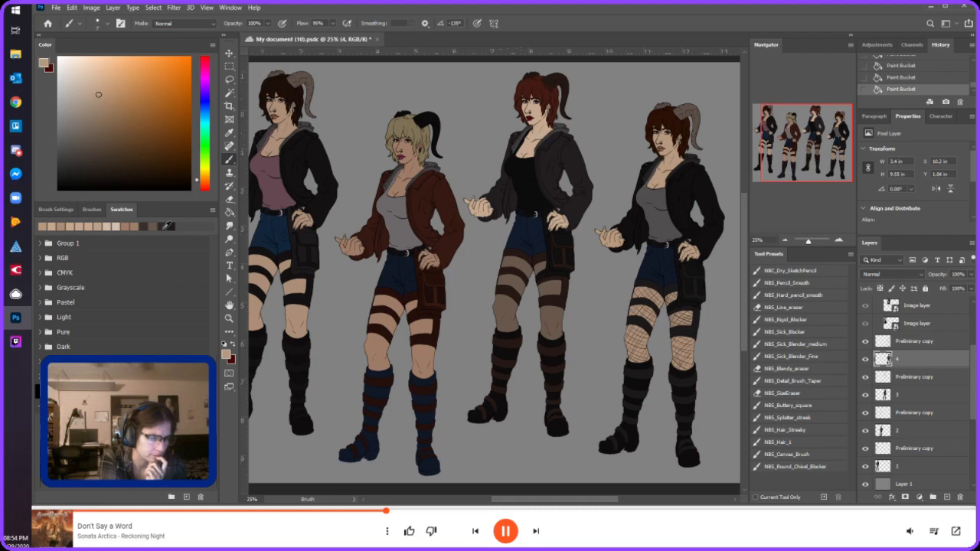
{"action": "left_click", "coordinate": [165, 226]}
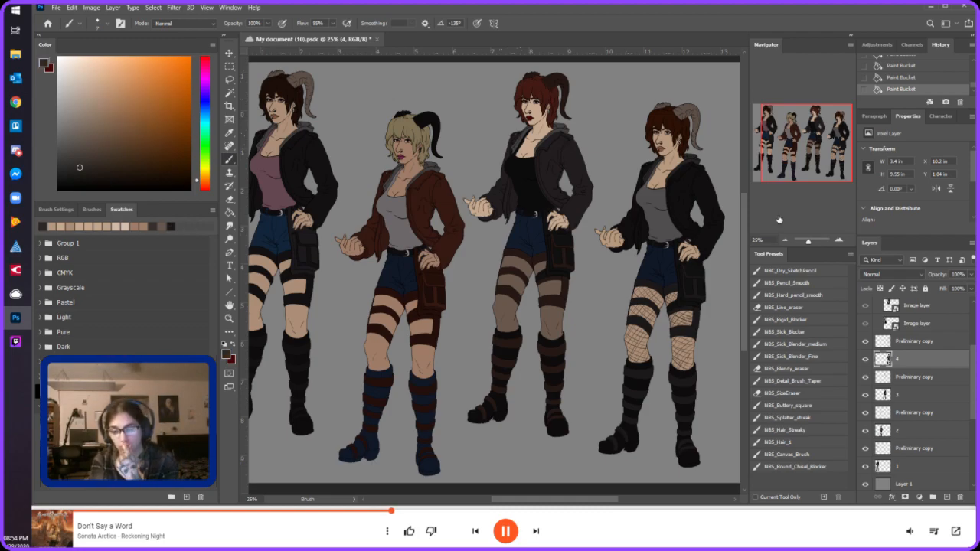
{"action": "key", "text": "ctrl+minus"}
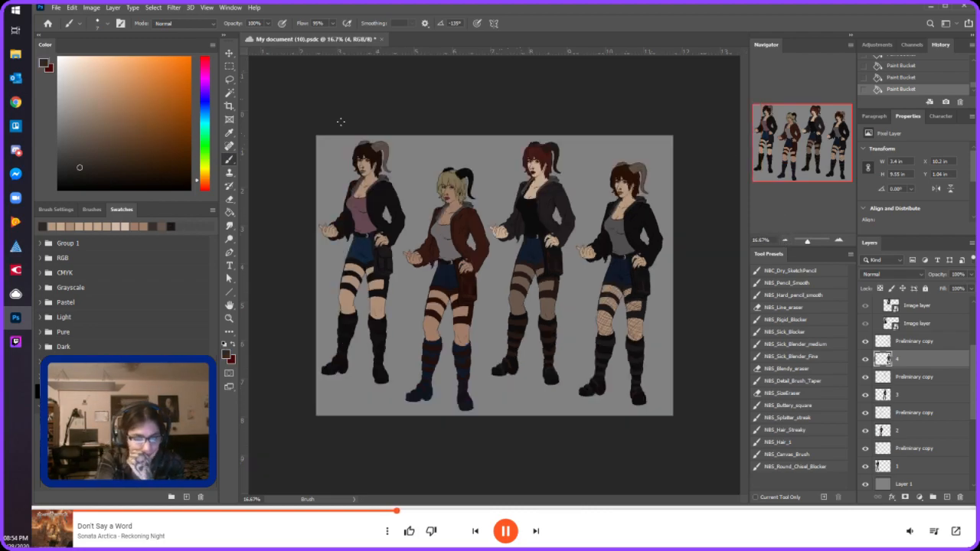
{"action": "mouse_move", "coordinate": [330, 145]}
{"action": "left_mouse_down"}
{"action": "mouse_move", "coordinate": [337, 149]}
{"action": "mouse_move", "coordinate": [330, 142]}
{"action": "left_mouse_up"}
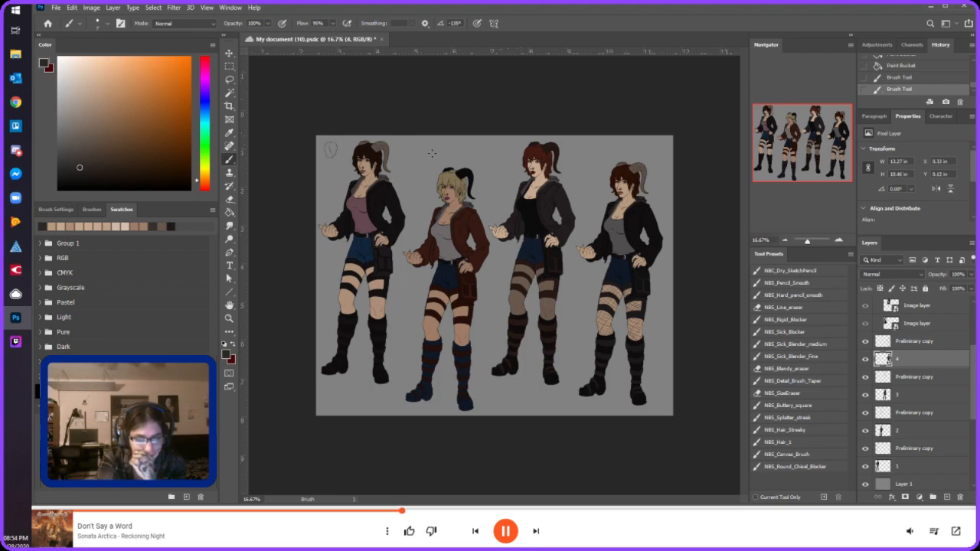
{"action": "mouse_move", "coordinate": [432, 148]}
{"action": "left_mouse_down"}
{"action": "mouse_move", "coordinate": [439, 156]}
{"action": "mouse_move", "coordinate": [435, 145]}
{"action": "left_mouse_up"}
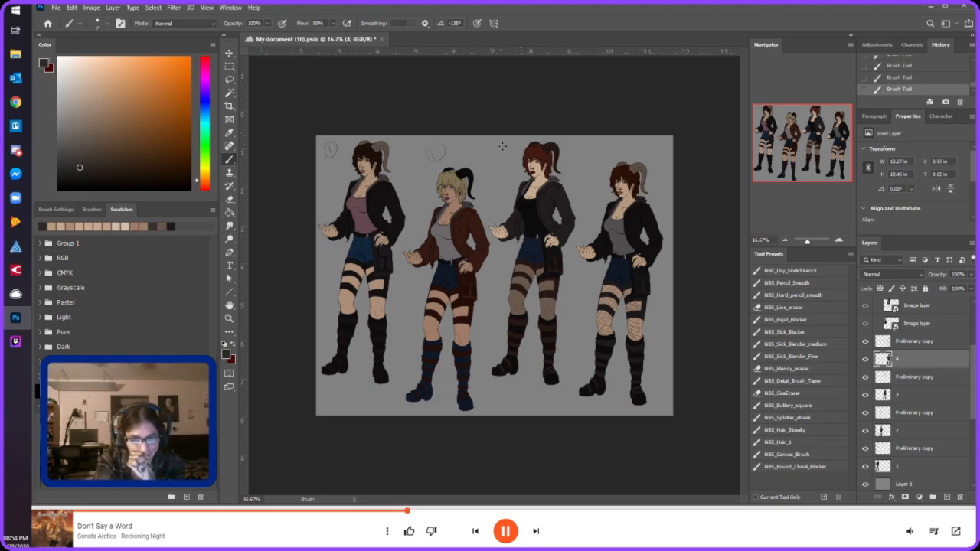
{"action": "left_click_drag", "start_coordinate": [499, 144], "coordinate": [504, 156]}
{"action": "left_click_drag", "start_coordinate": [510, 147], "coordinate": [499, 144]}
{"action": "left_click_drag", "start_coordinate": [603, 141], "coordinate": [602, 145]}
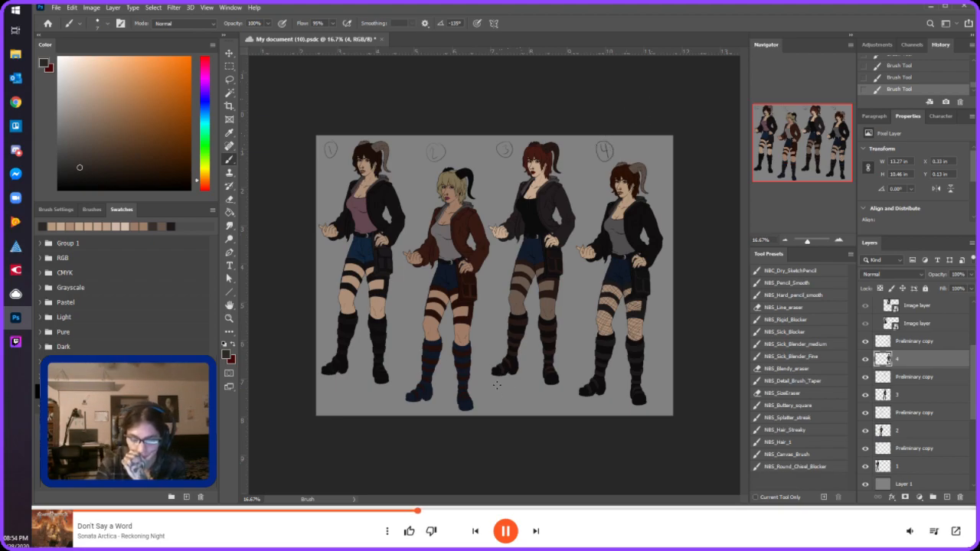
{"action": "mouse_move", "coordinate": [501, 383]}
{"action": "left_mouse_down"}
{"action": "mouse_move", "coordinate": [487, 410]}
{"action": "mouse_move", "coordinate": [547, 386]}
{"action": "left_mouse_up"}
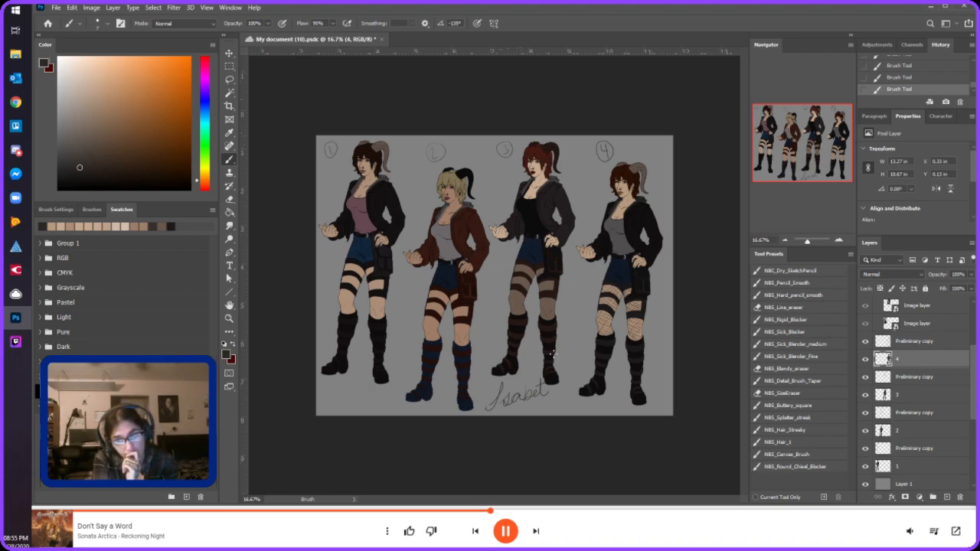
- Try a Magic Wand selection at the third figure's upper thigh while layer 4 is active, and undo it
{"action": "left_click", "coordinate": [154, 9]}
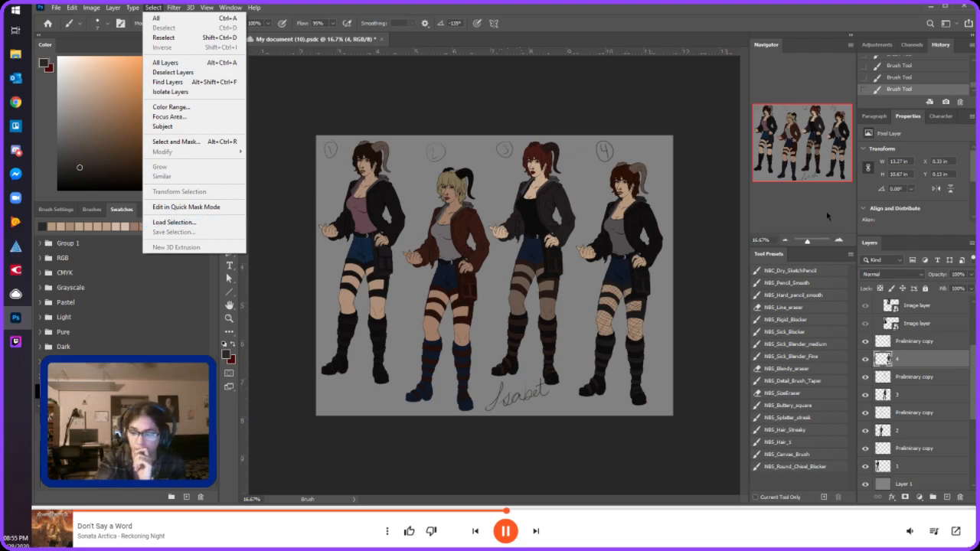
{"action": "left_click", "coordinate": [839, 242]}
{"action": "left_click", "coordinate": [839, 241]}
{"action": "left_click", "coordinate": [839, 241]}
{"action": "left_click_drag", "start_coordinate": [799, 141], "coordinate": [826, 153]}
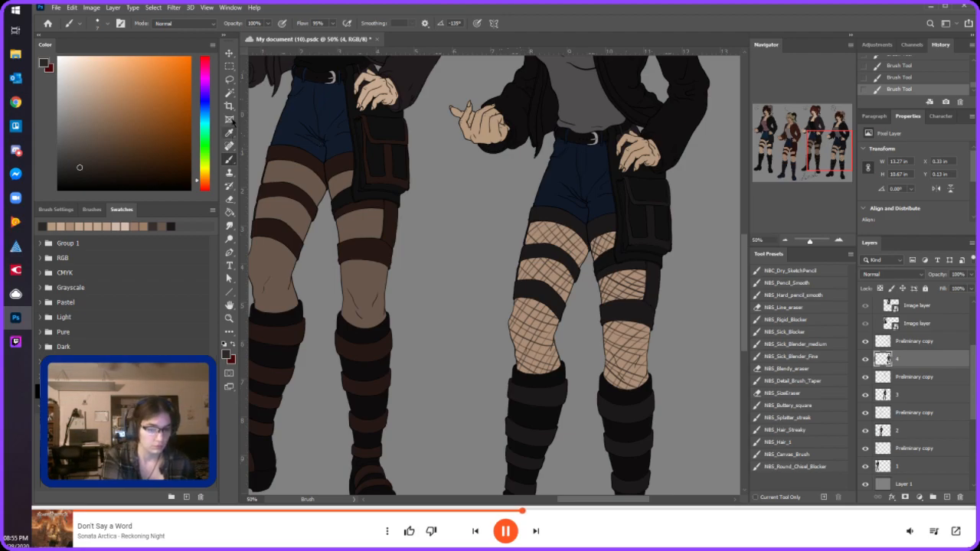
{"action": "left_click", "coordinate": [229, 93]}
{"action": "left_click", "coordinate": [314, 177]}
{"action": "key", "text": "ctrl+z"}
- Select the six taupe leg sections of the third figure on layer 3 and move the selection outline onto the fourth figure's fishnet sections
{"action": "left_click", "coordinate": [930, 395]}
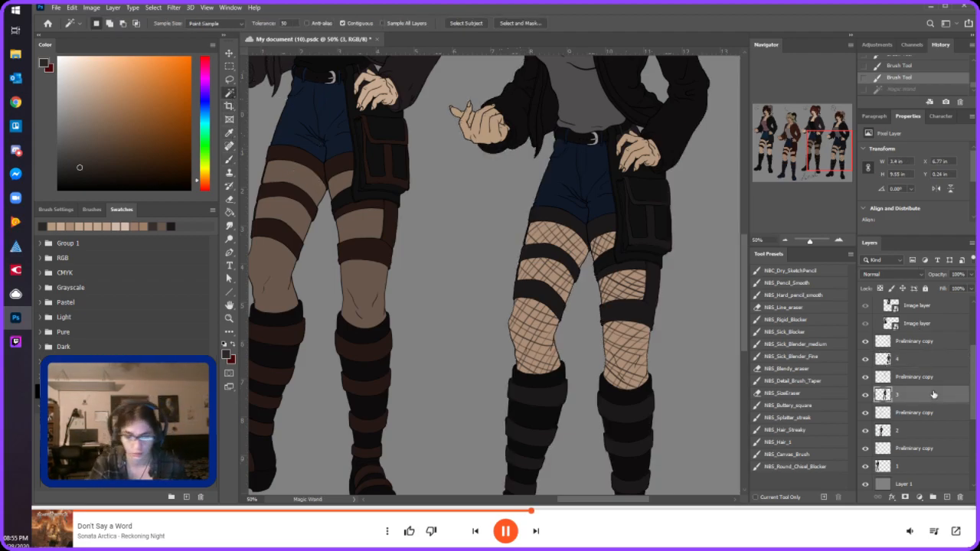
{"action": "left_click", "coordinate": [302, 179]}
{"action": "left_click", "coordinate": [291, 217], "text": "shift"}
{"action": "left_click", "coordinate": [274, 266], "text": "shift"}
{"action": "left_click", "coordinate": [358, 286], "text": "shift"}
{"action": "left_click", "coordinate": [358, 228], "text": "shift"}
{"action": "left_click", "coordinate": [339, 183], "text": "shift"}
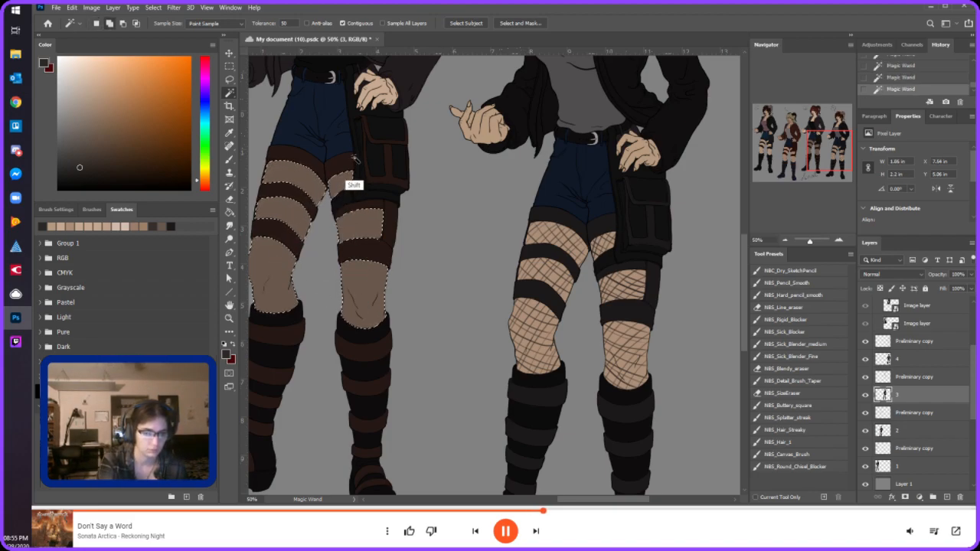
{"action": "left_click_drag", "start_coordinate": [357, 219], "coordinate": [628, 282]}
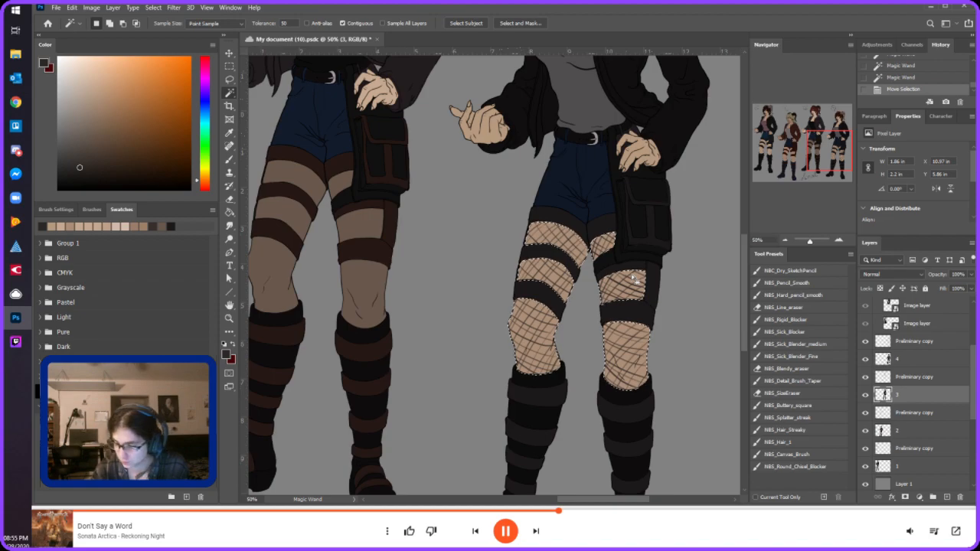
- Make layer 4 active and sample the skin tone of the fourth figure's outstretched hand as the painting colour
{"action": "left_click", "coordinate": [911, 360]}
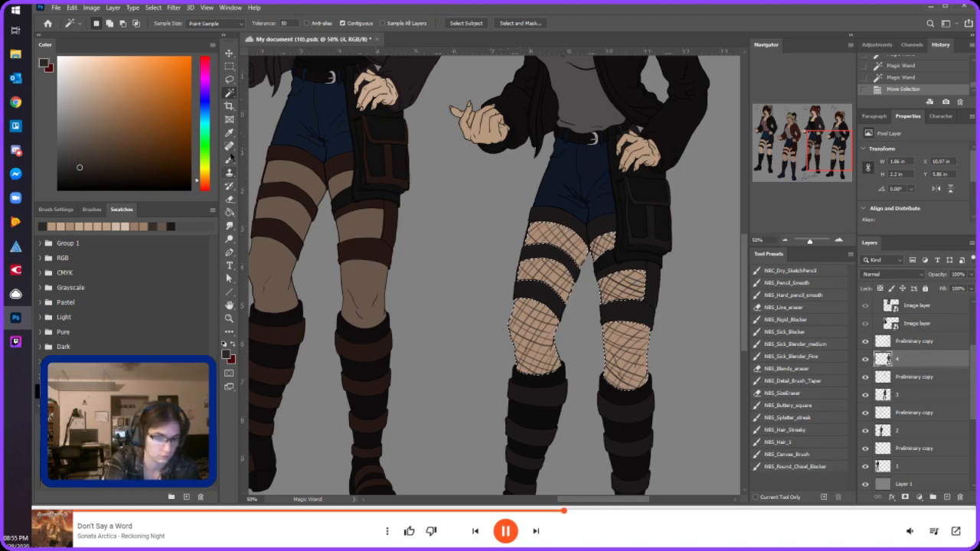
{"action": "left_click", "coordinate": [231, 158]}
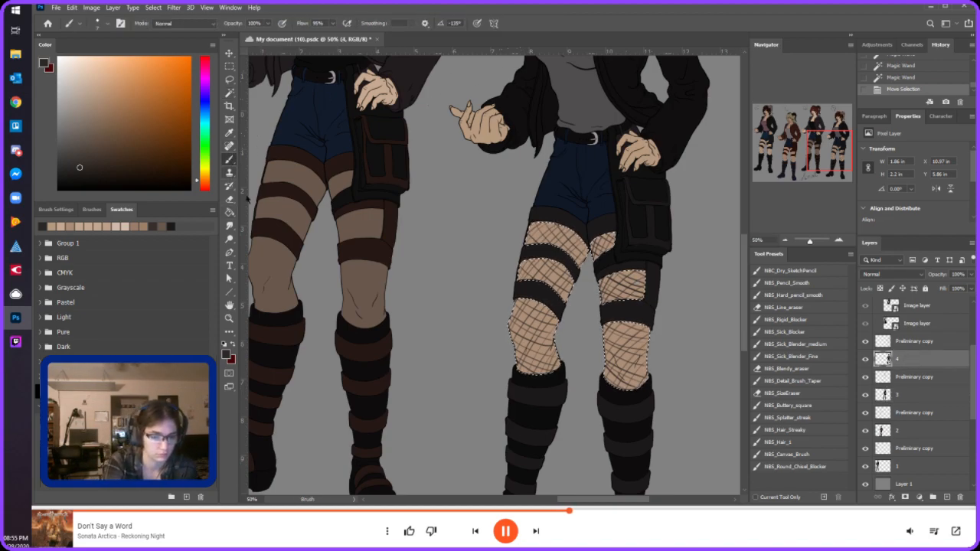
{"action": "left_click", "coordinate": [229, 133]}
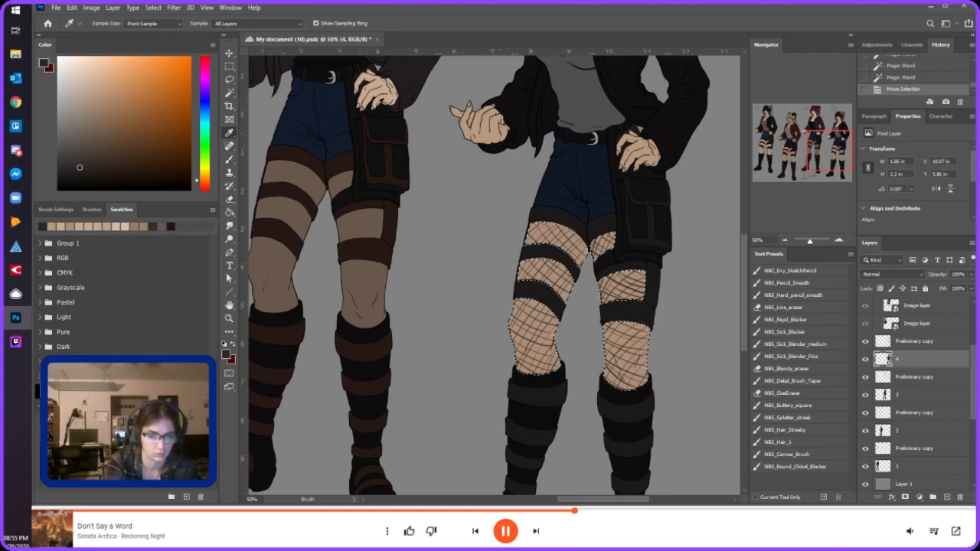
{"action": "left_click", "coordinate": [484, 122]}
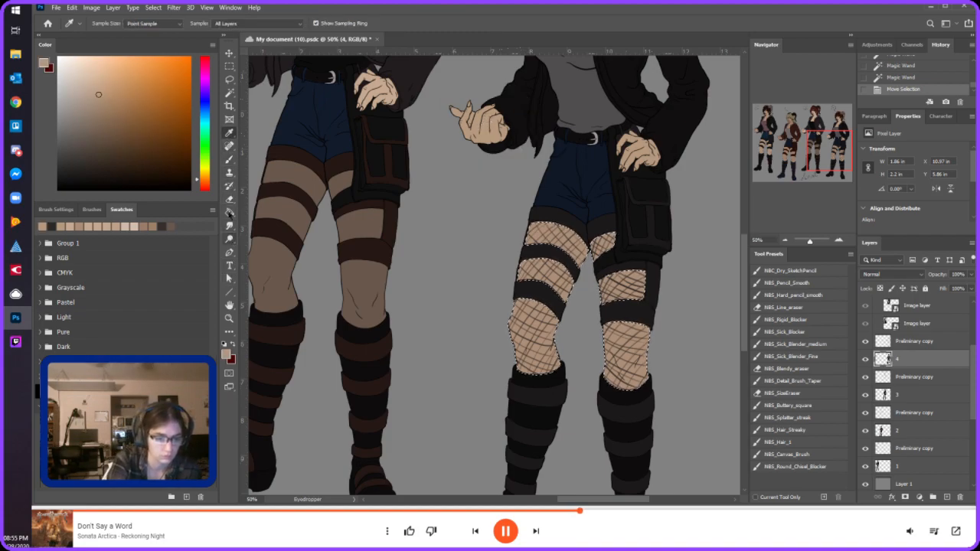
- Brush the skin tone over the fourth figure's six selected fishnet sections with an enlarged brush, and clear the selection
{"action": "left_click", "coordinate": [231, 159]}
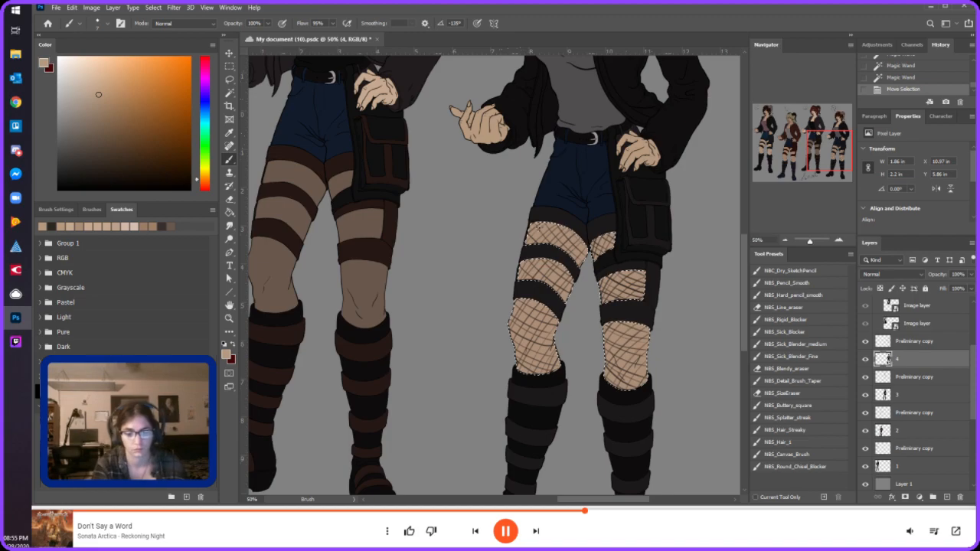
{"action": "key", "text": "bracketright"}
{"action": "key", "text": "bracketright"}
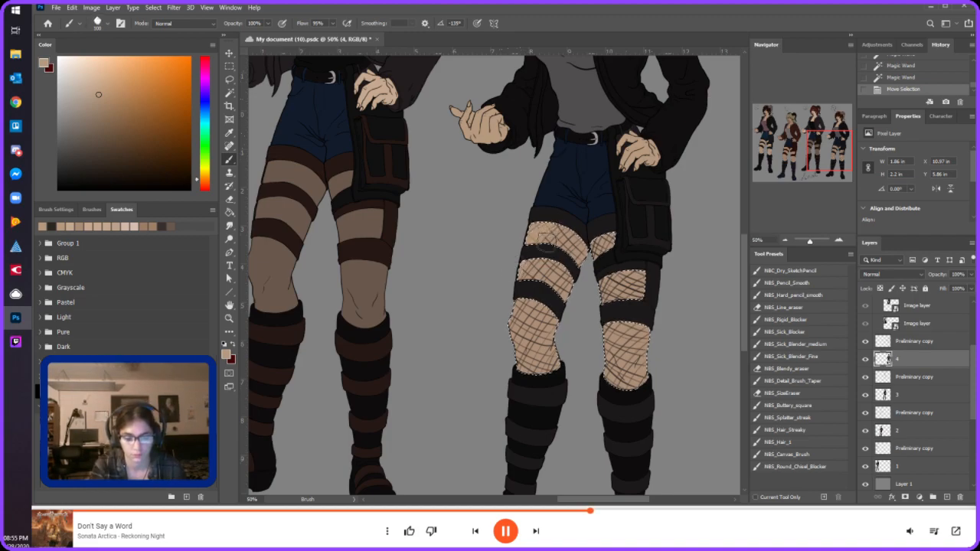
{"action": "mouse_move", "coordinate": [571, 253]}
{"action": "left_mouse_down"}
{"action": "mouse_move", "coordinate": [566, 287]}
{"action": "mouse_move", "coordinate": [589, 275]}
{"action": "mouse_move", "coordinate": [642, 285]}
{"action": "left_mouse_up"}
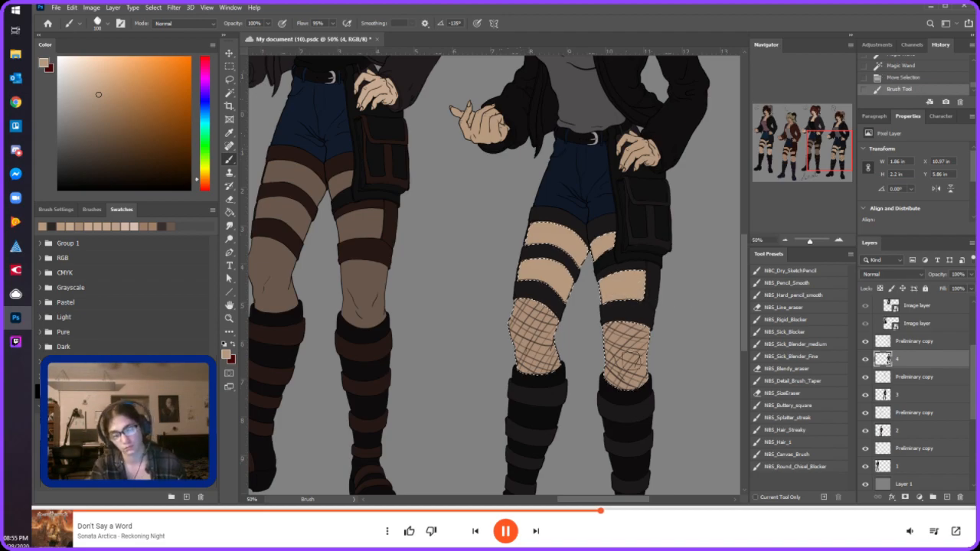
{"action": "left_click_drag", "start_coordinate": [532, 318], "coordinate": [553, 356]}
{"action": "mouse_move", "coordinate": [621, 354]}
{"action": "left_mouse_down"}
{"action": "mouse_move", "coordinate": [611, 377]}
{"action": "mouse_move", "coordinate": [647, 337]}
{"action": "left_mouse_up"}
{"action": "left_click", "coordinate": [153, 7]}
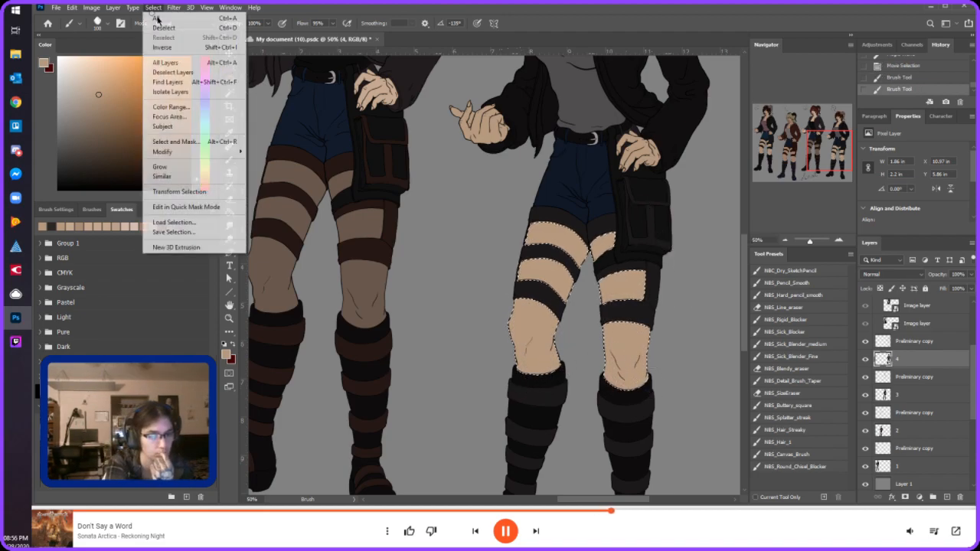
{"action": "left_click", "coordinate": [173, 27]}
- Examine the fourth figure's bare leg sections alongside the other three outfit variations
{"action": "left_click", "coordinate": [785, 240]}
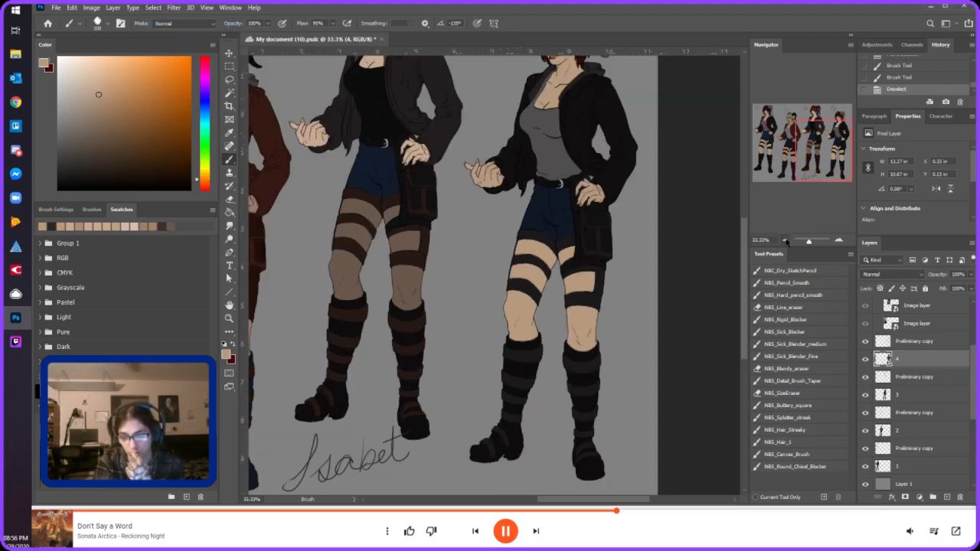
{"action": "left_click", "coordinate": [785, 240]}
{"action": "left_click", "coordinate": [795, 160]}
{"action": "left_click_drag", "start_coordinate": [795, 158], "coordinate": [793, 154]}
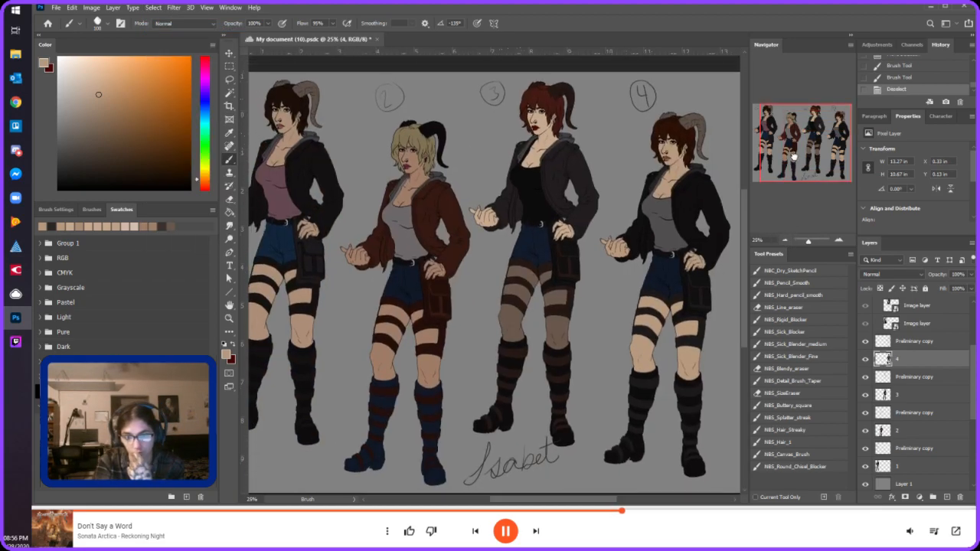
{"action": "left_click", "coordinate": [785, 241]}
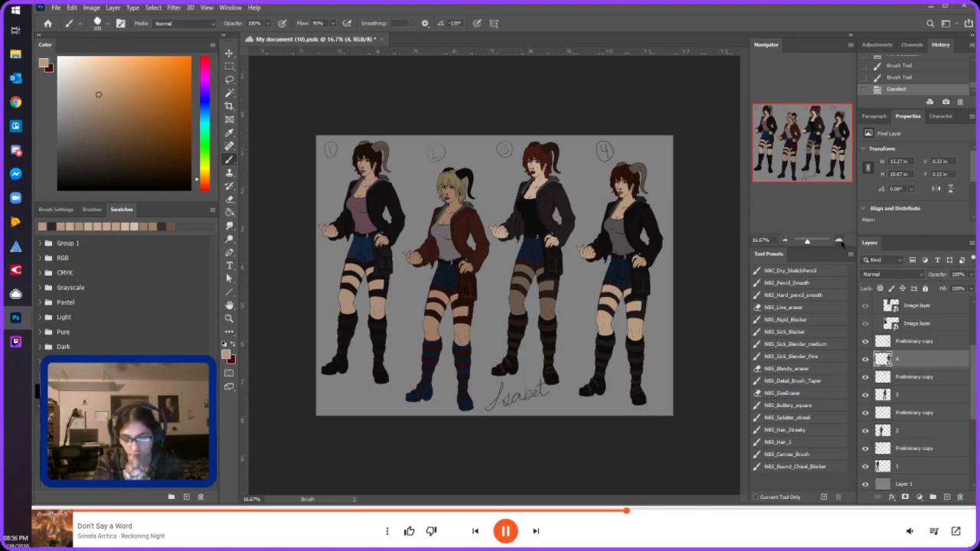
{"action": "left_click", "coordinate": [839, 240]}
{"action": "left_click_drag", "start_coordinate": [806, 170], "coordinate": [812, 156]}
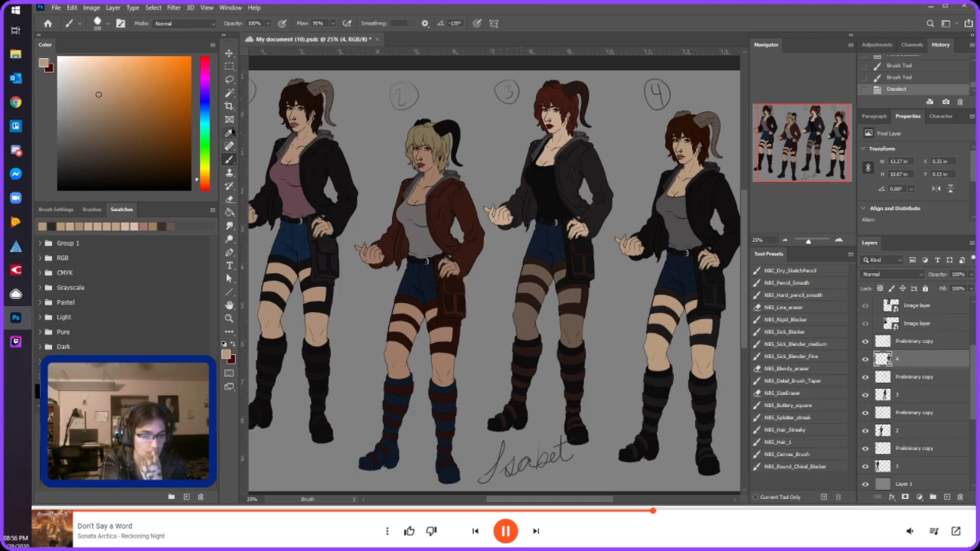
- Sample the fourth figure's grey top, darken that colour slightly, and fill the top with it on layer 4
{"action": "left_click", "coordinate": [229, 132]}
{"action": "left_click", "coordinate": [681, 202]}
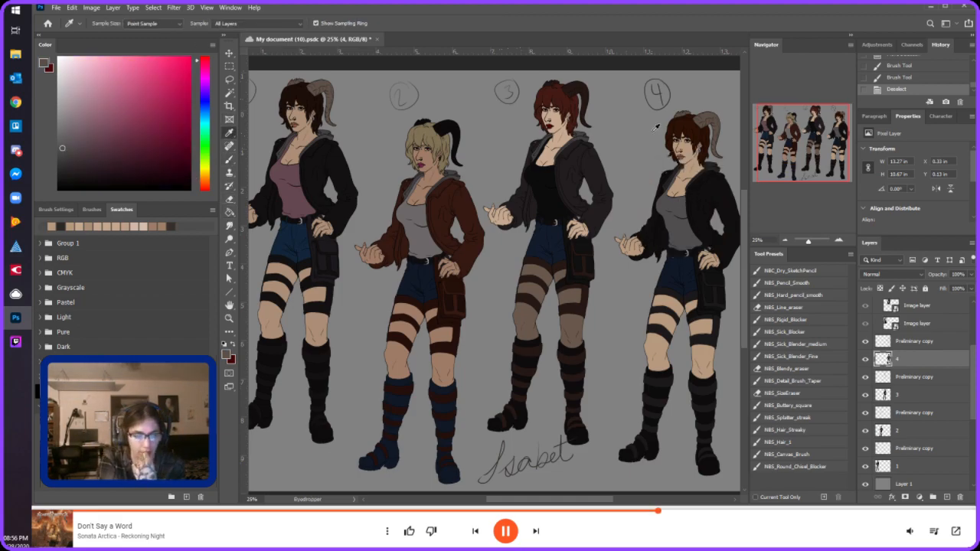
{"action": "left_click", "coordinate": [61, 153]}
{"action": "left_click", "coordinate": [64, 155]}
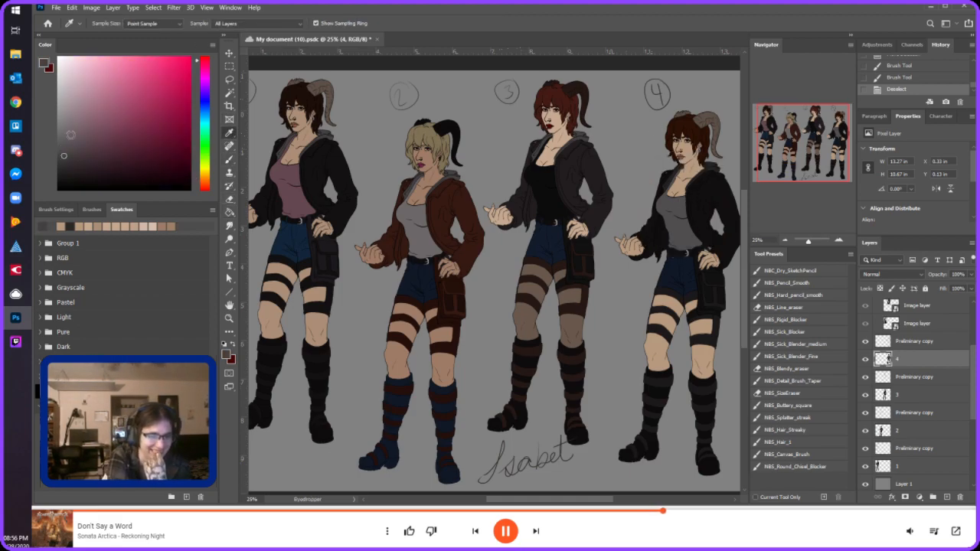
{"action": "left_click", "coordinate": [229, 212]}
{"action": "left_click", "coordinate": [63, 158]}
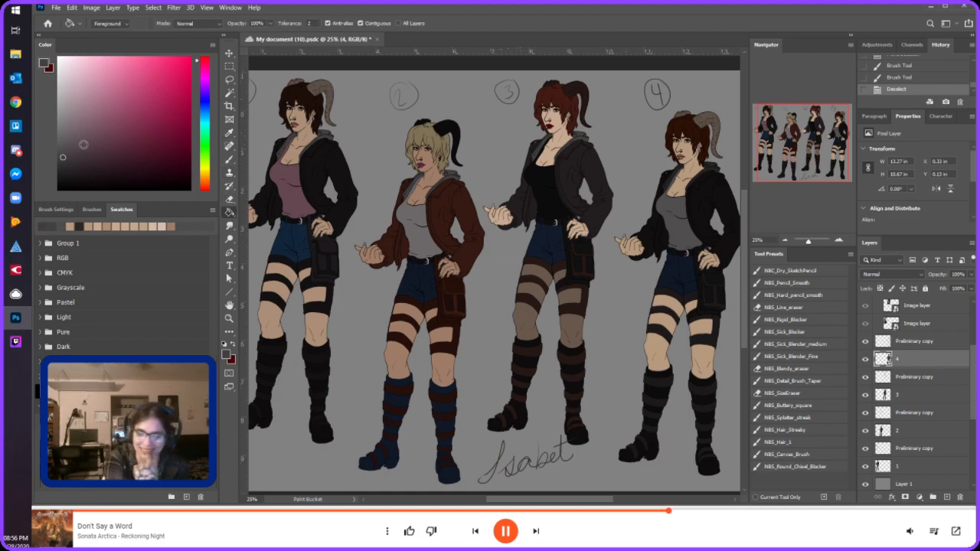
{"action": "left_click", "coordinate": [657, 201]}
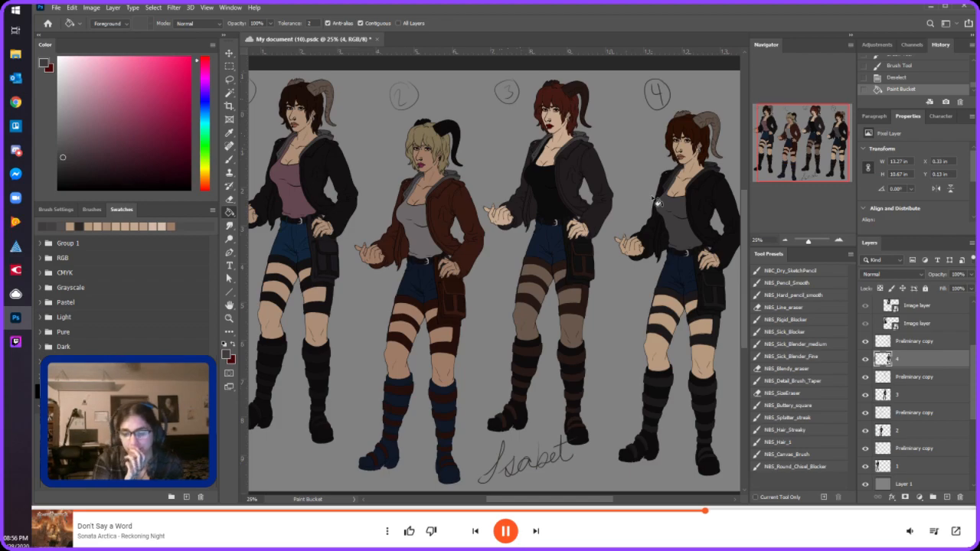
{"action": "left_click", "coordinate": [783, 241]}
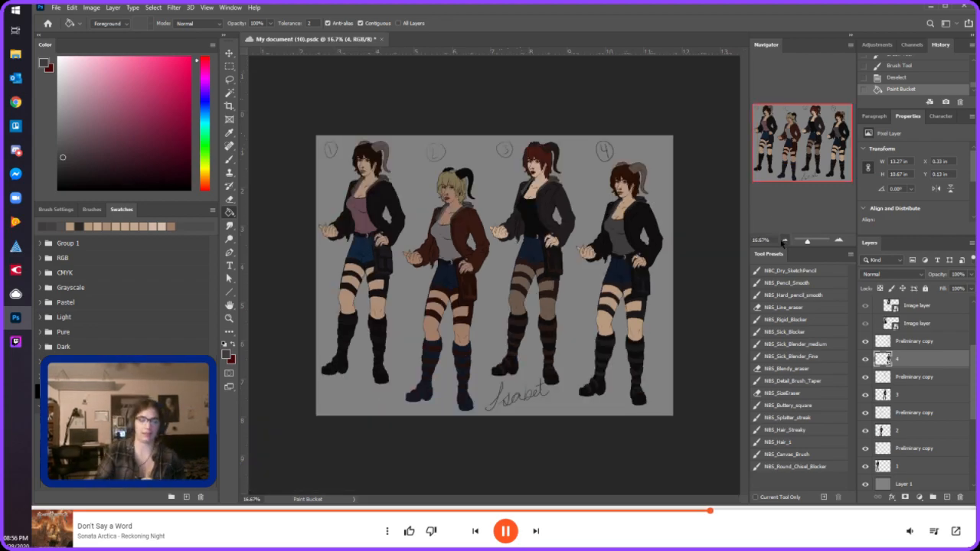